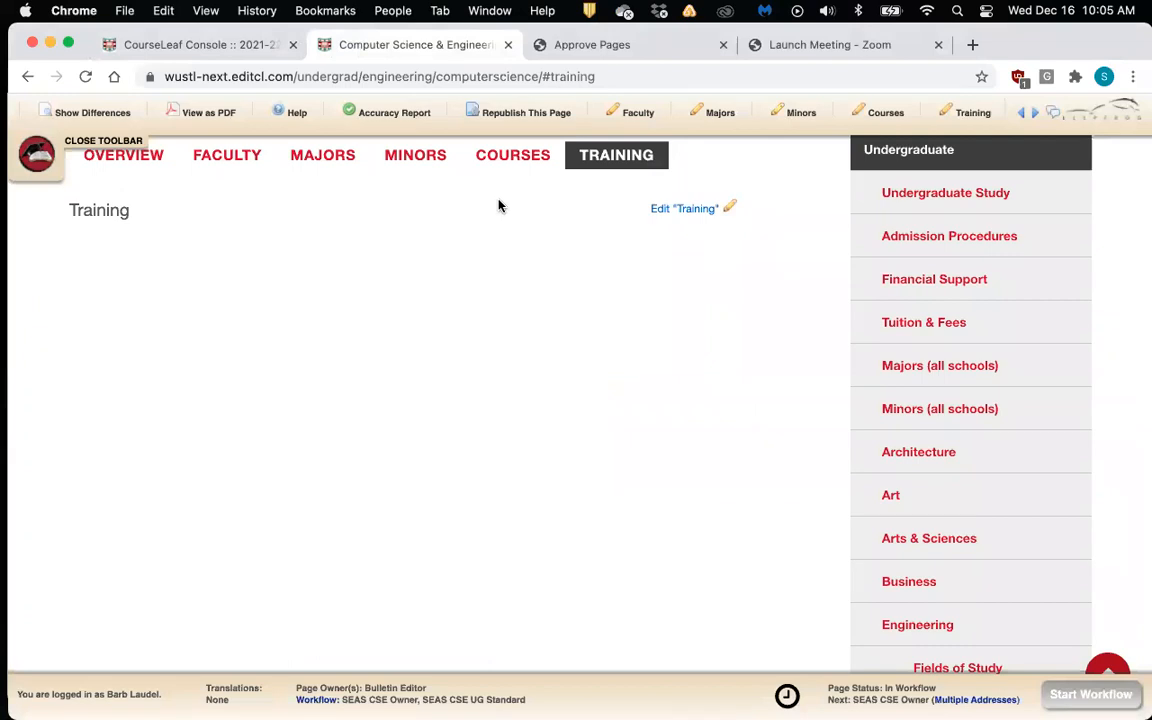
pyautogui.scroll(1, 498, 199)
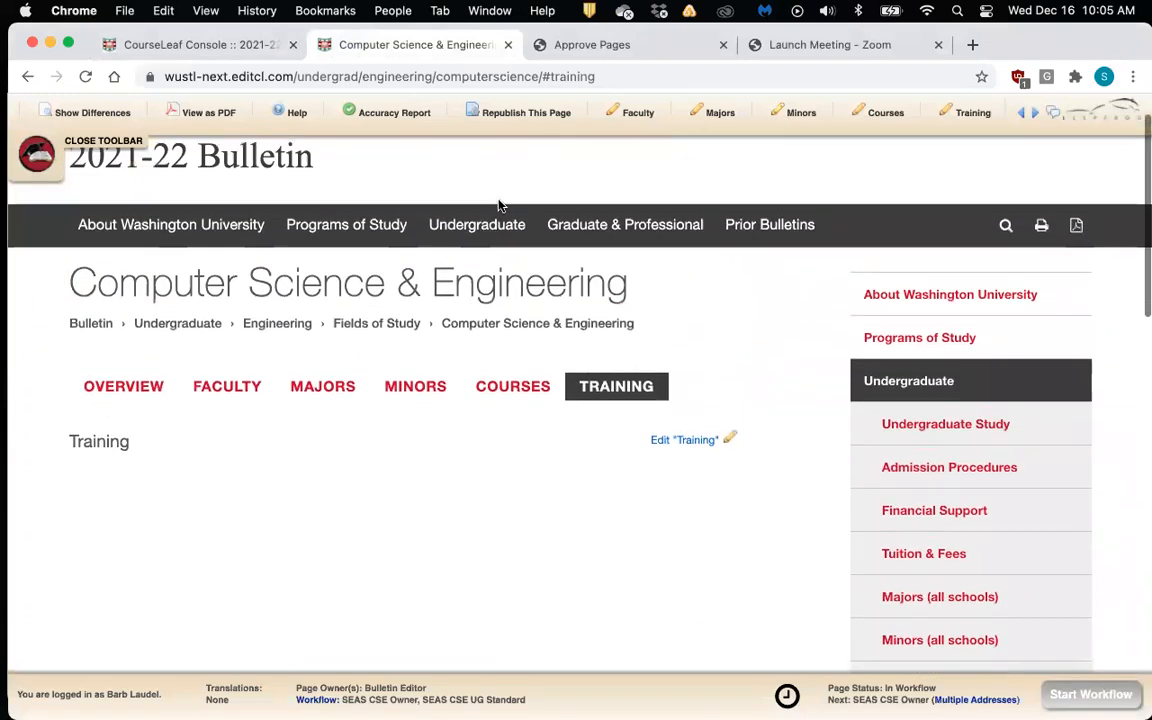
# Turn on the page editing tools for the Computer Science & Engineering page
pyautogui.scroll(-1, 498, 199)
pyautogui.scroll(-1, 500, 205)
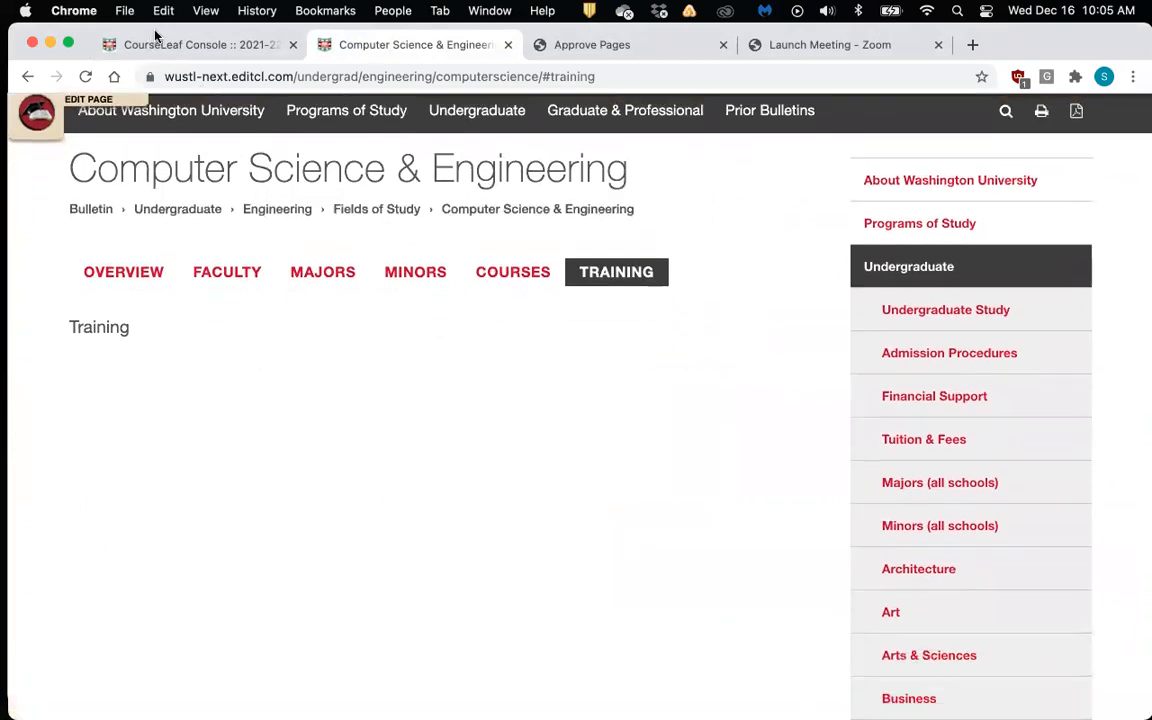
pyautogui.moveTo(155, 33); pyautogui.dragTo(149, 33)
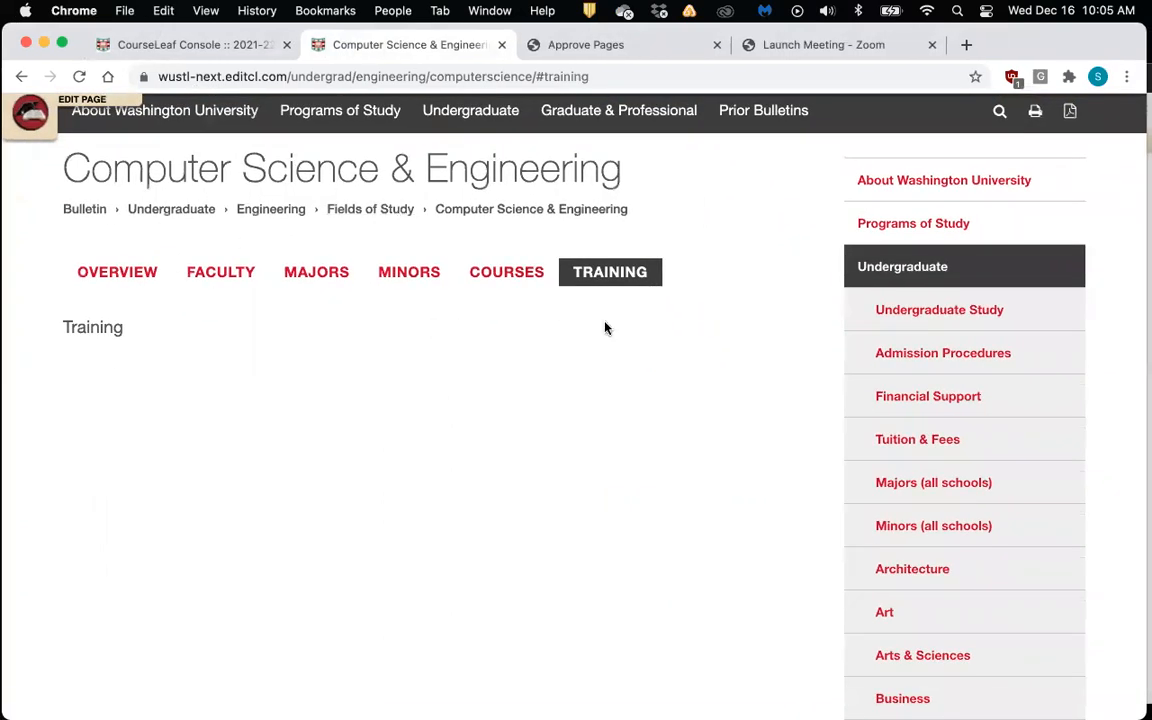
pyautogui.scroll(1, 712, 346)
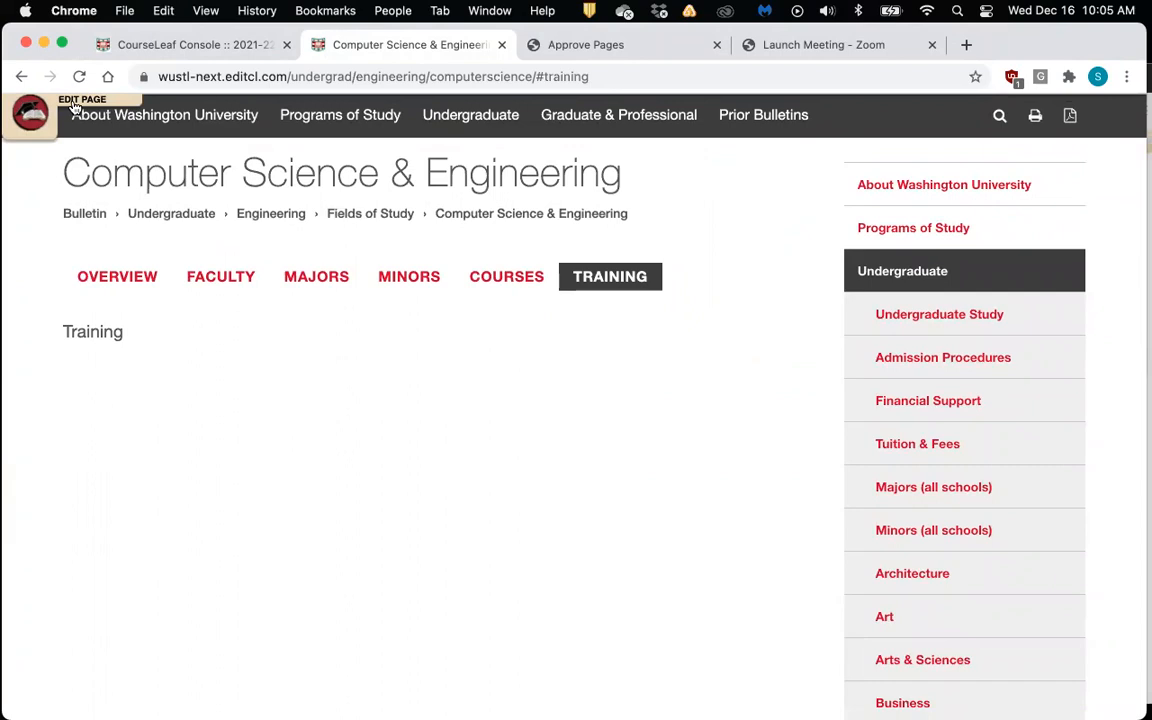
pyautogui.click(74, 105)
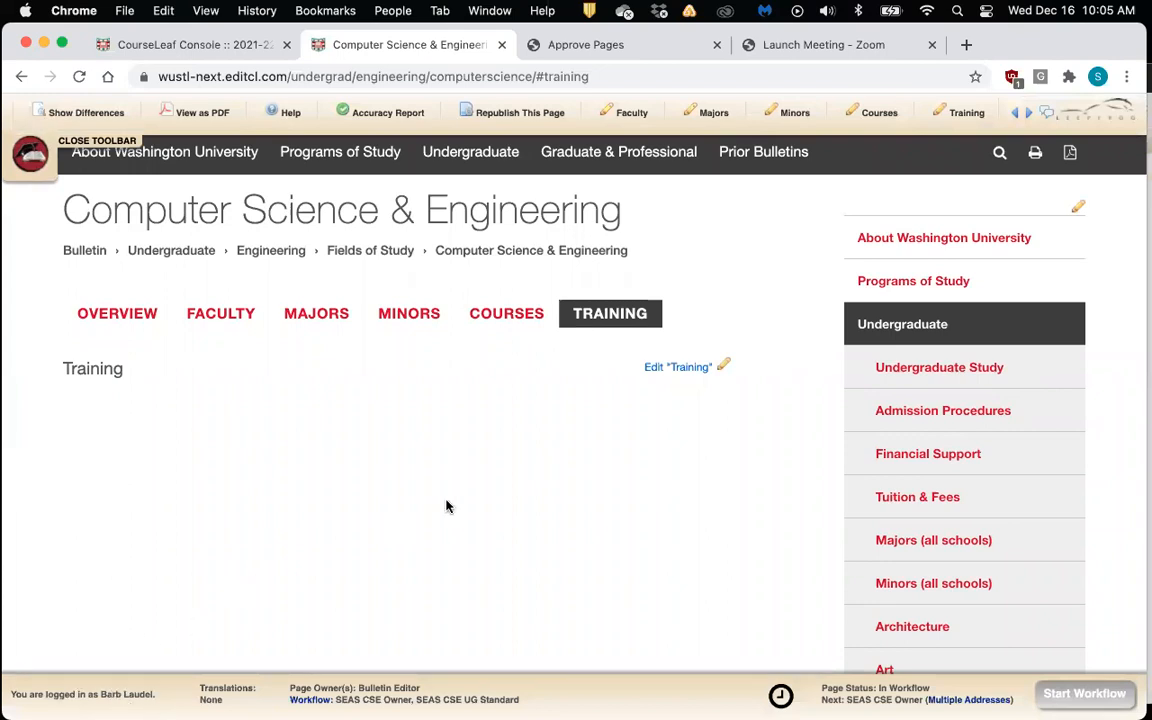
pyautogui.scroll(-2, 446, 507)
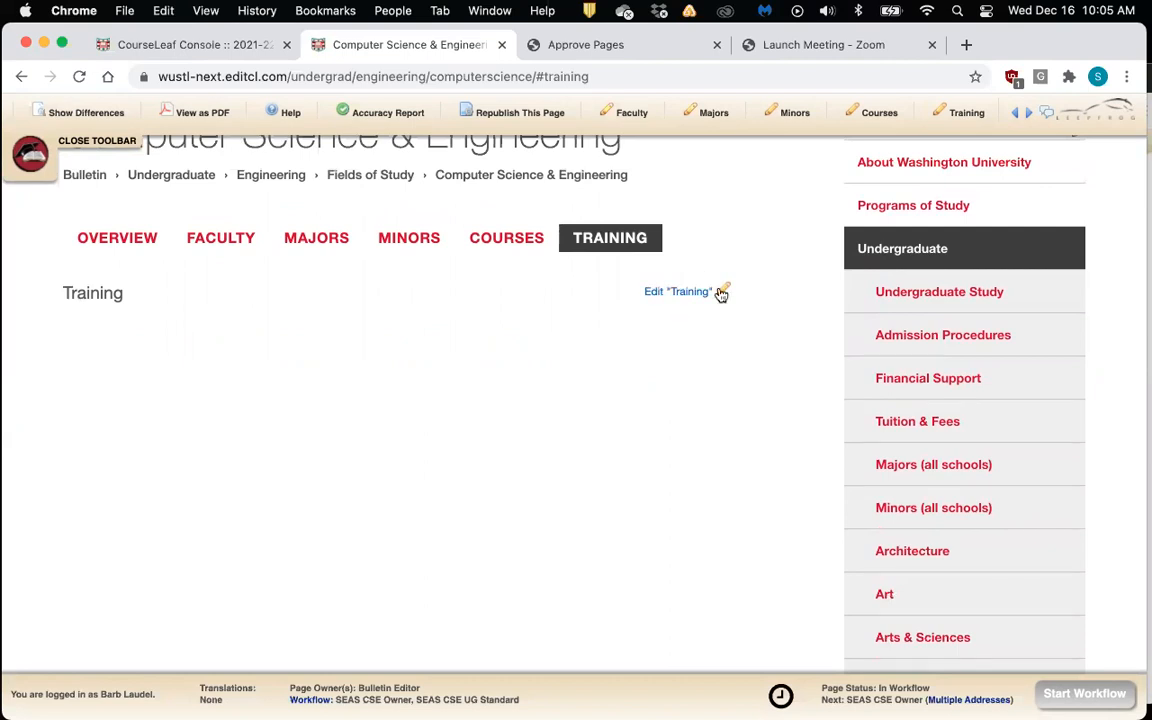
pyautogui.click(90, 143)
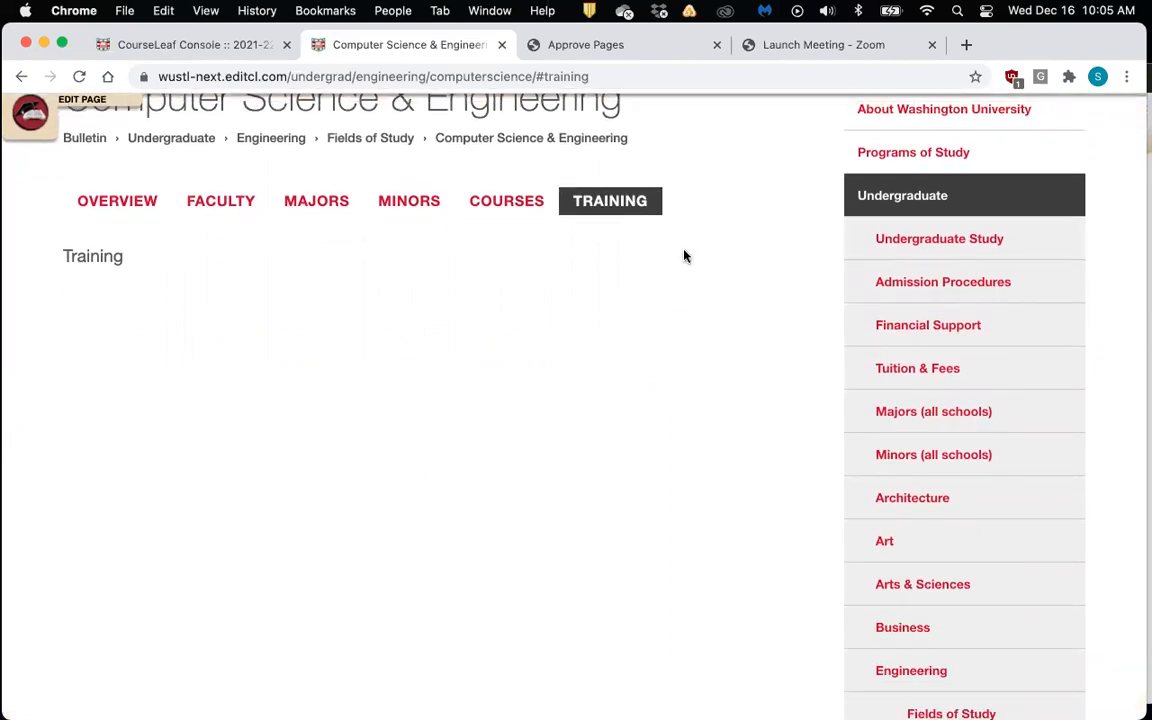
pyautogui.click(72, 104)
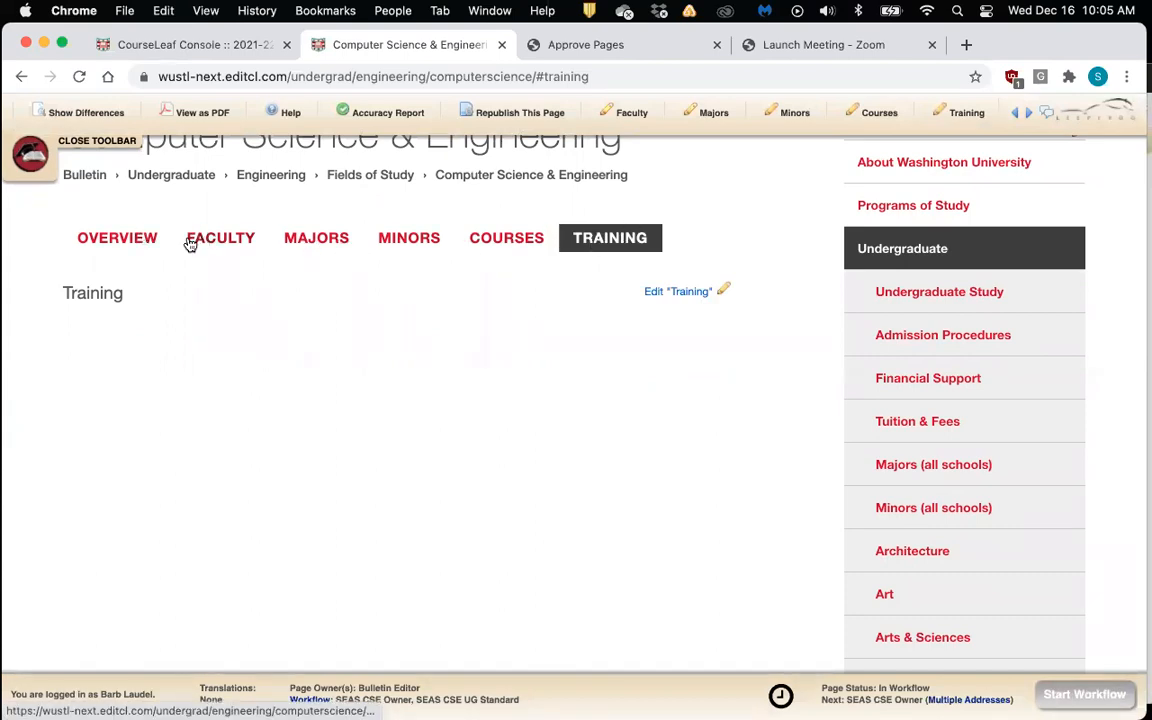
# Browse the Overview, Faculty, Majors, Minors and Courses tabs, then return to Training
pyautogui.click(109, 243)
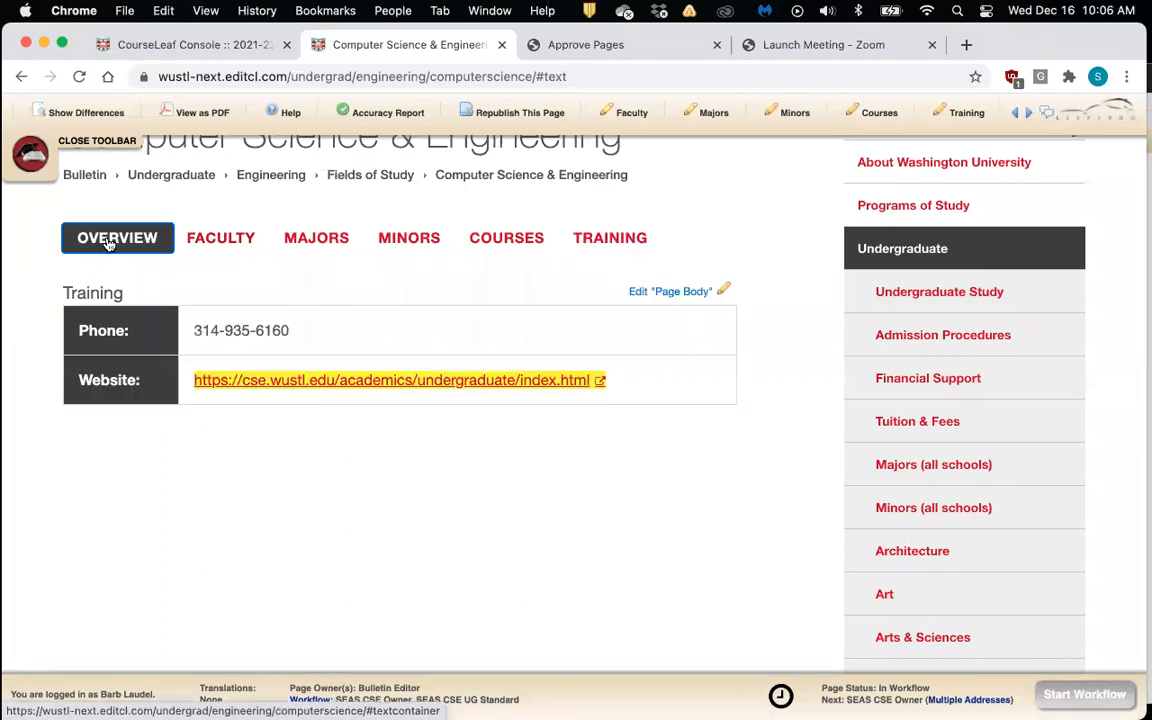
pyautogui.click(200, 245)
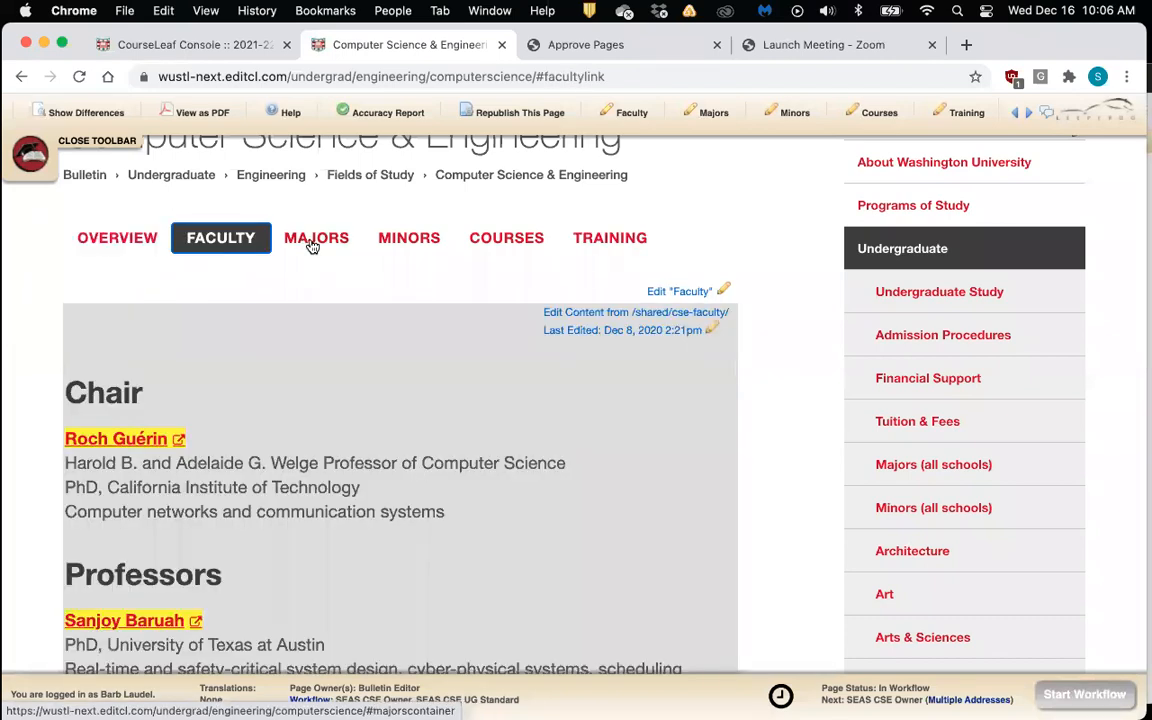
pyautogui.click(313, 245)
pyautogui.click(445, 245)
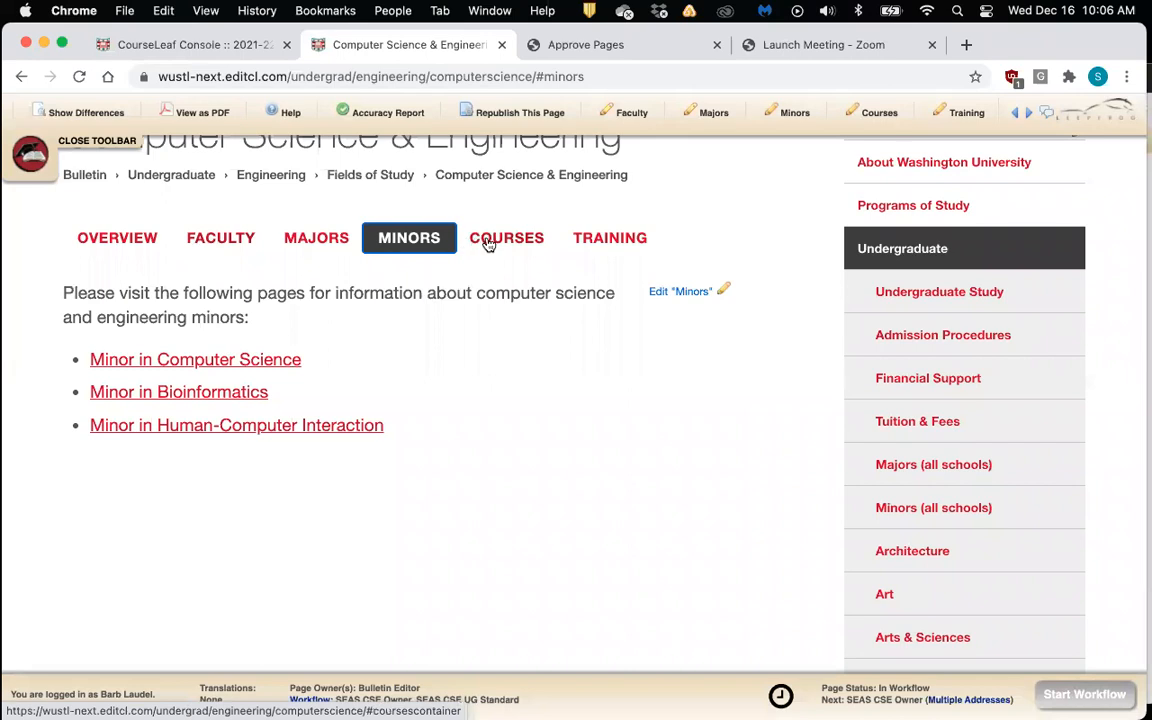
pyautogui.click(497, 245)
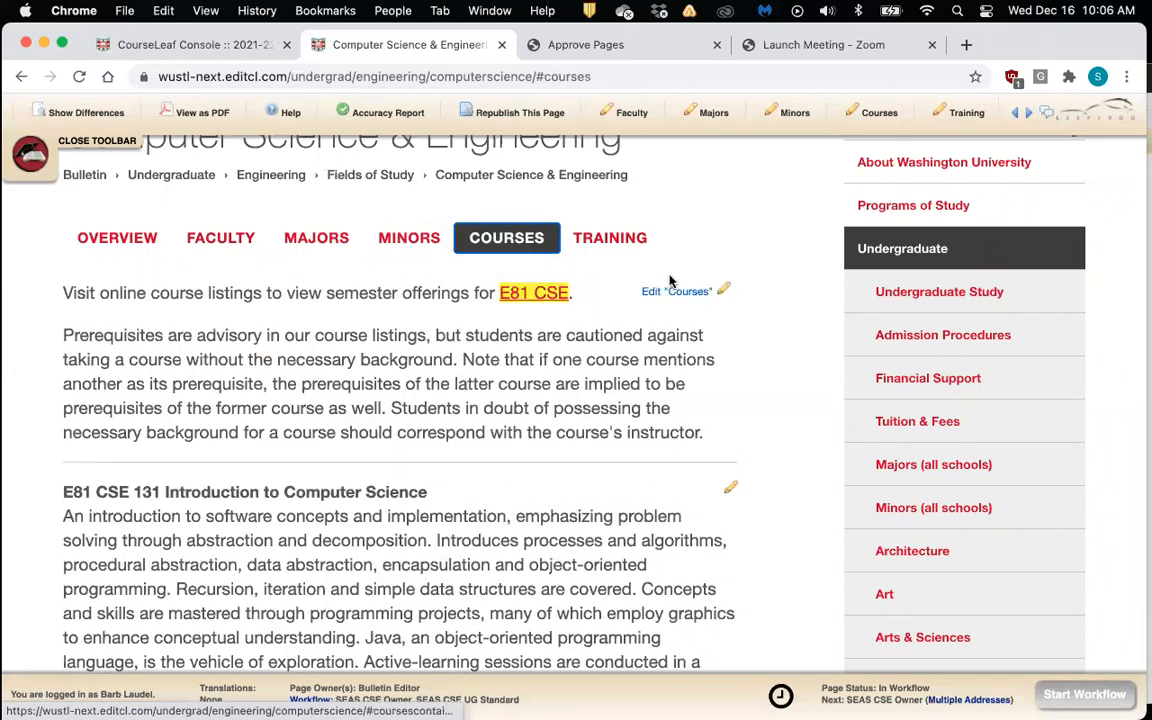
pyautogui.click(627, 240)
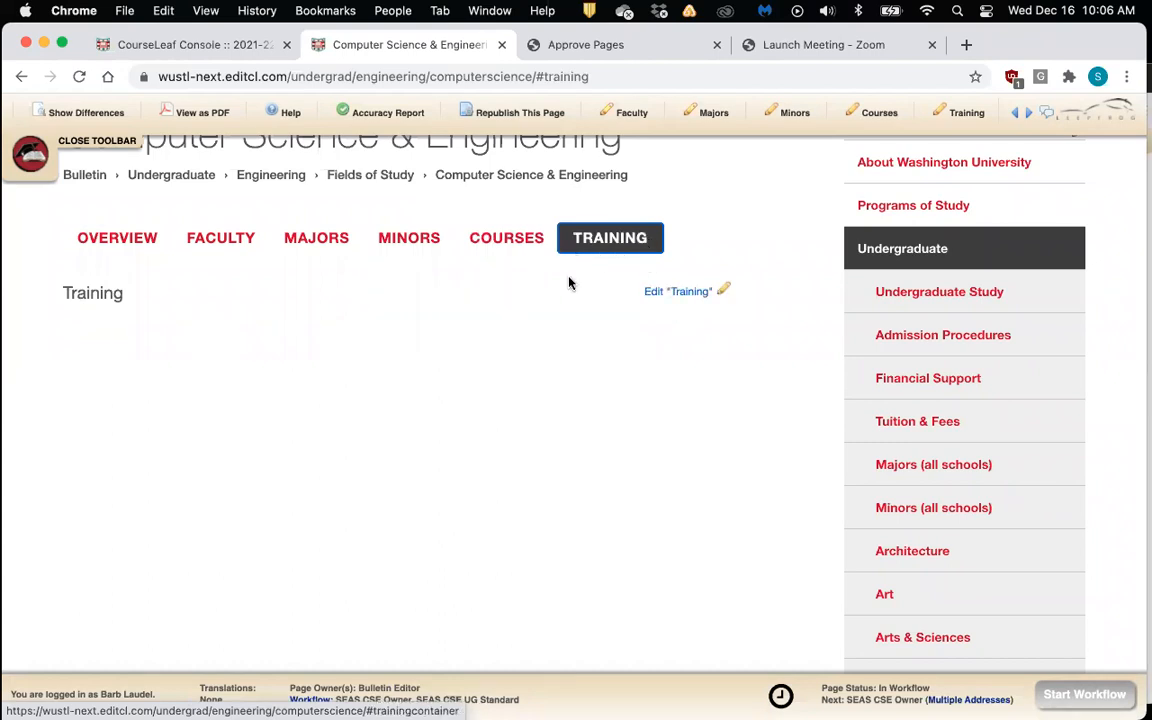
# Delete the word Training from the Training section and save it empty
pyautogui.click(724, 293)
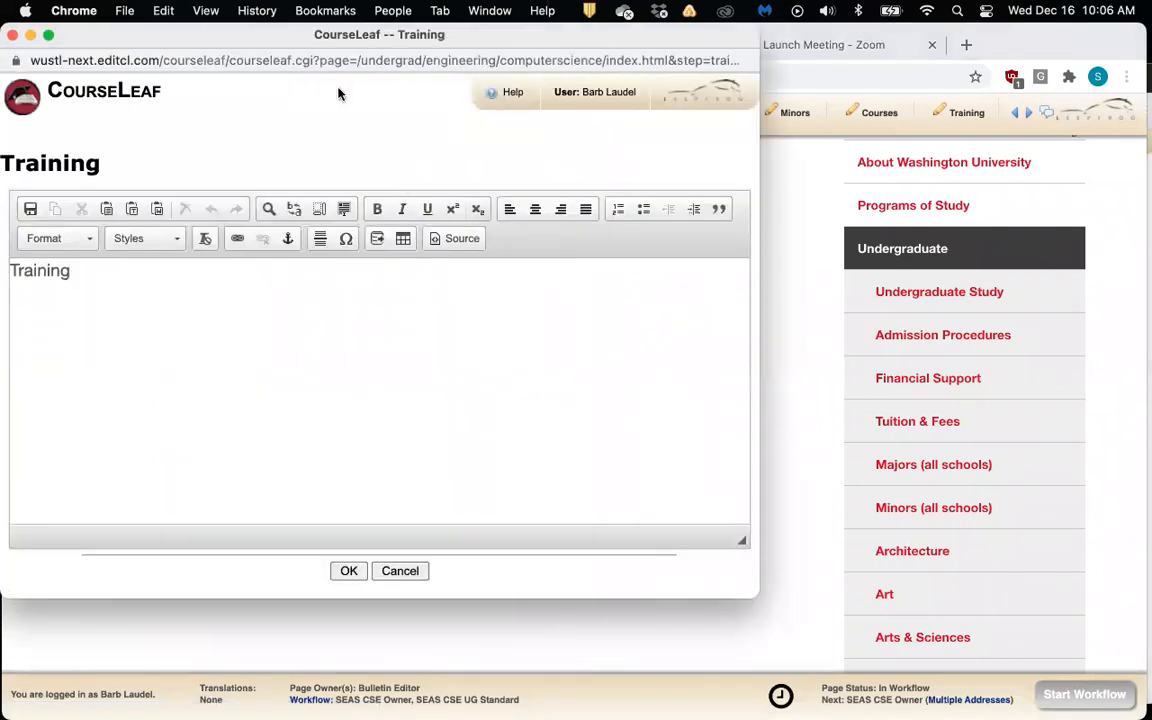
pyautogui.moveTo(254, 43); pyautogui.dragTo(310, 70)
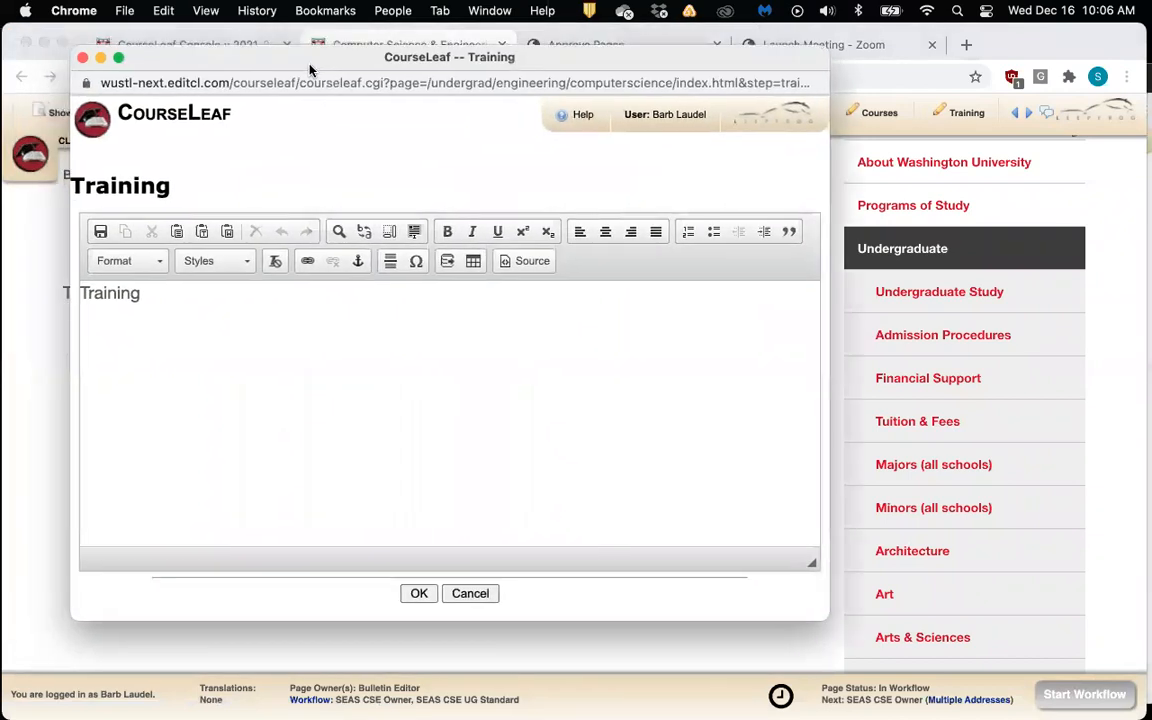
pyautogui.click(324, 330)
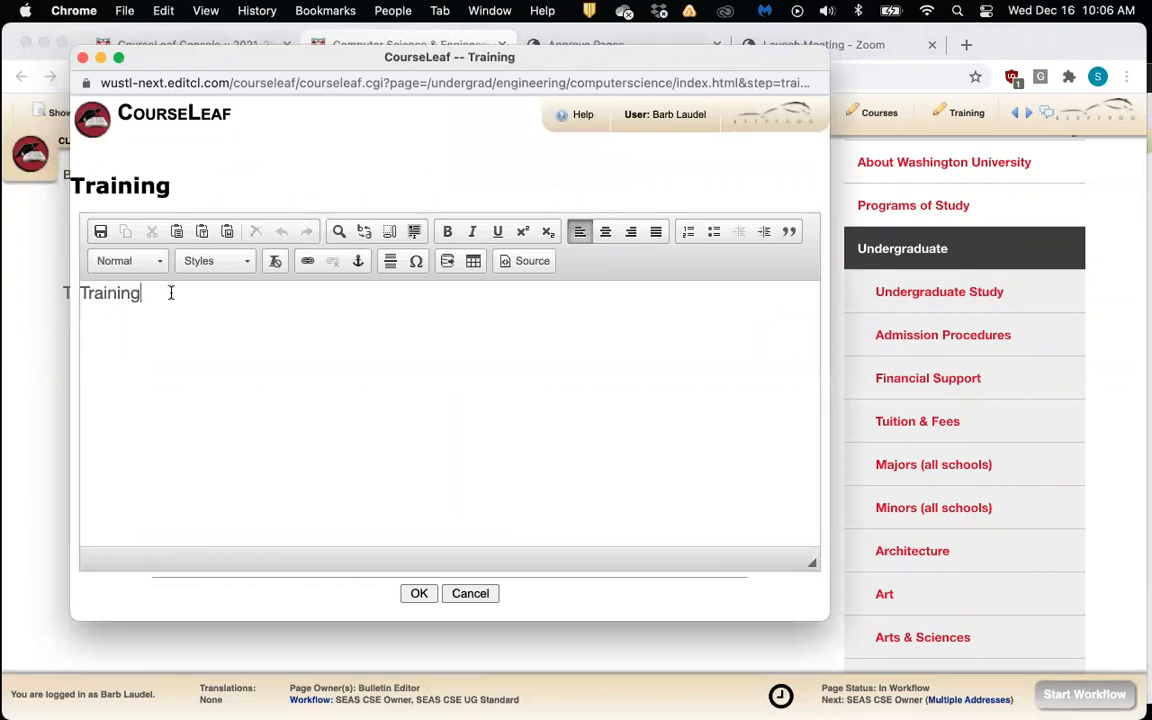
pyautogui.moveTo(143, 292); pyautogui.dragTo(79, 293)
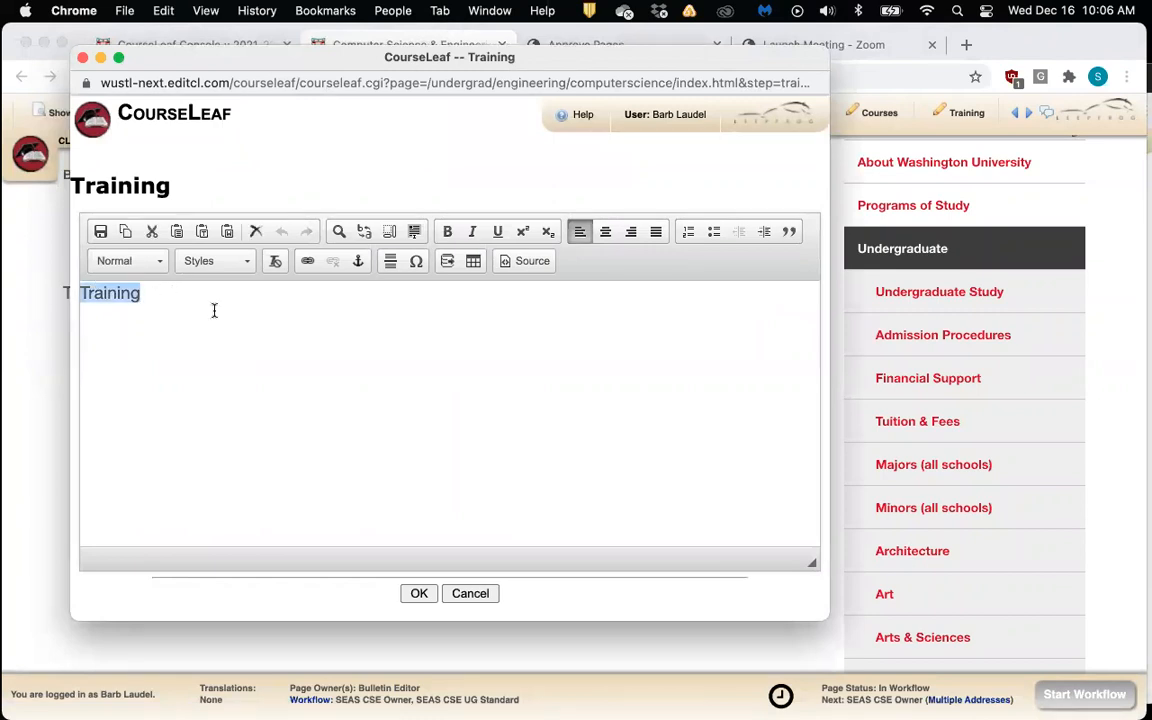
pyautogui.press('BackSpace')
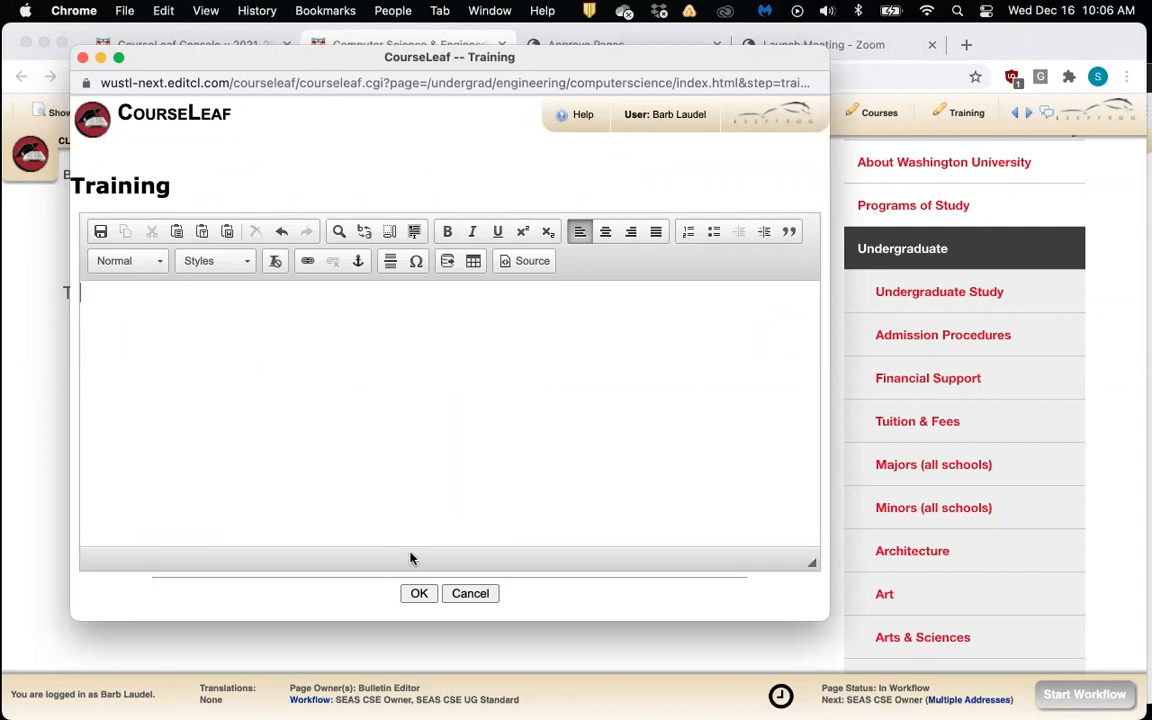
pyautogui.click(419, 594)
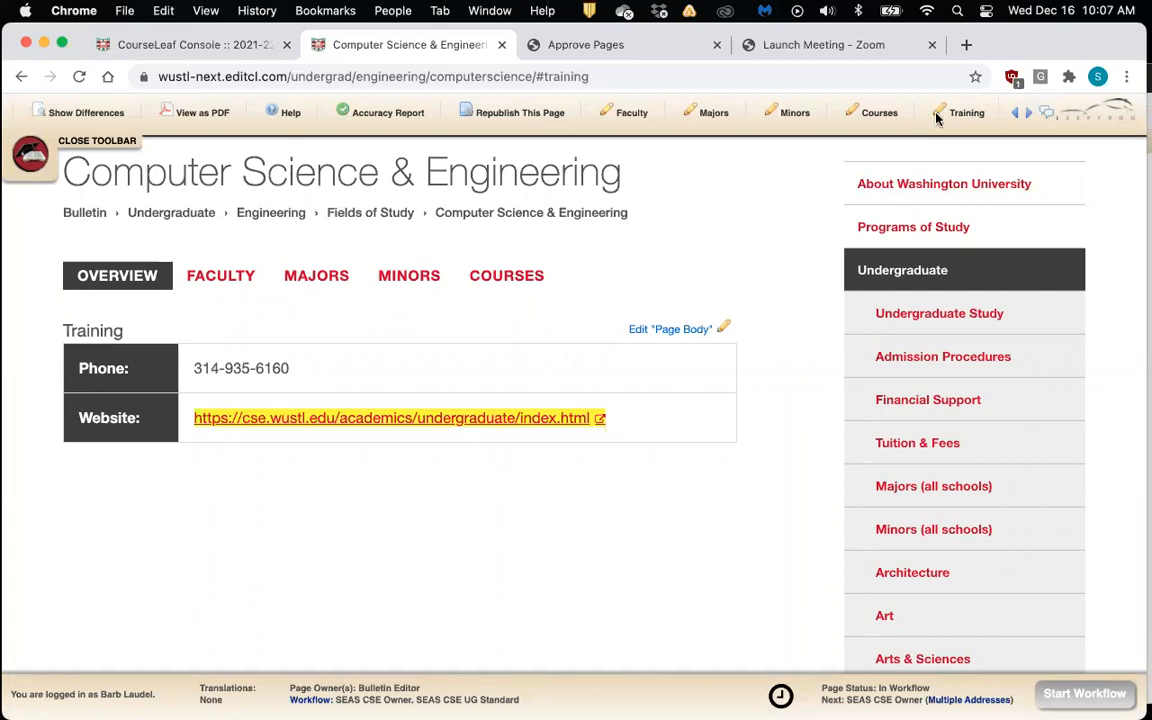
# Scroll the editing shortcuts until the Training section button is visible
pyautogui.click(1016, 116)
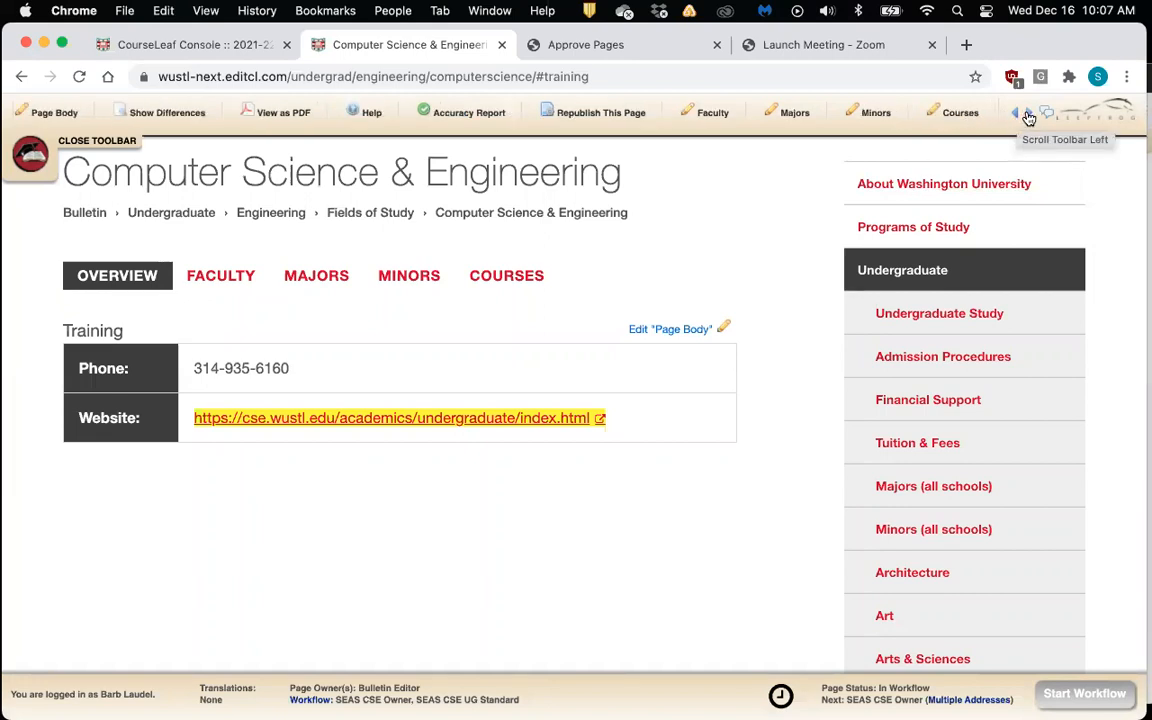
pyautogui.click(1027, 116)
pyautogui.doubleClick(1016, 116)
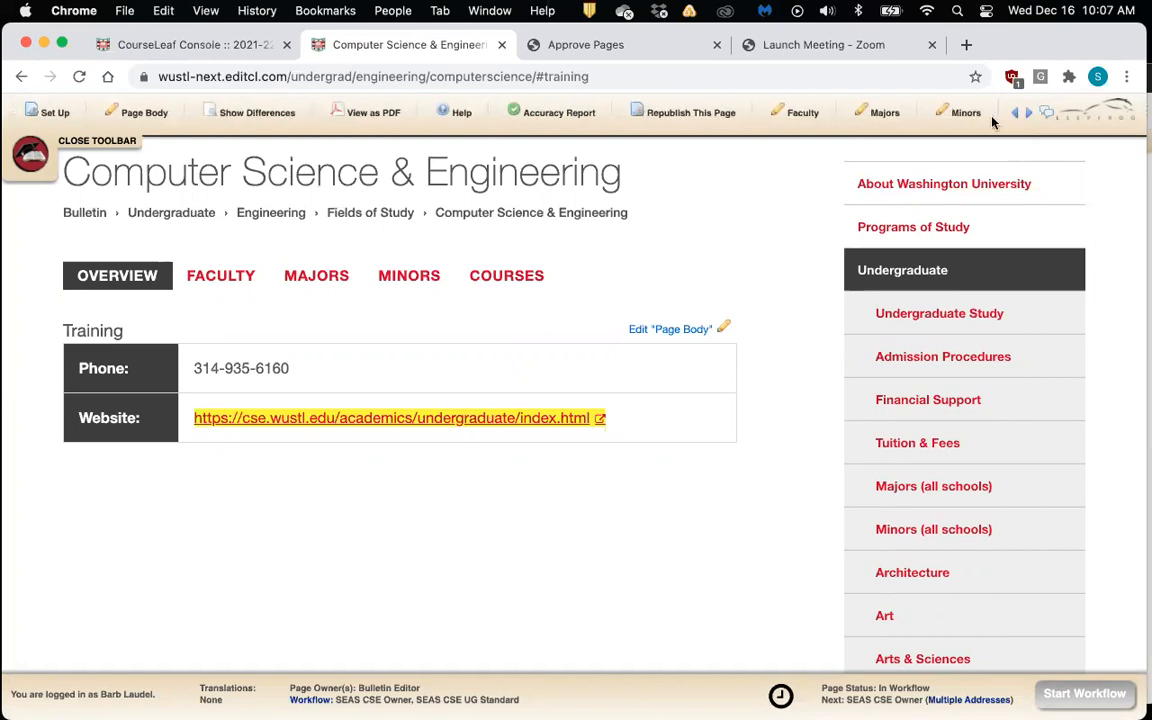
pyautogui.click(1027, 116)
pyautogui.click(1027, 116)
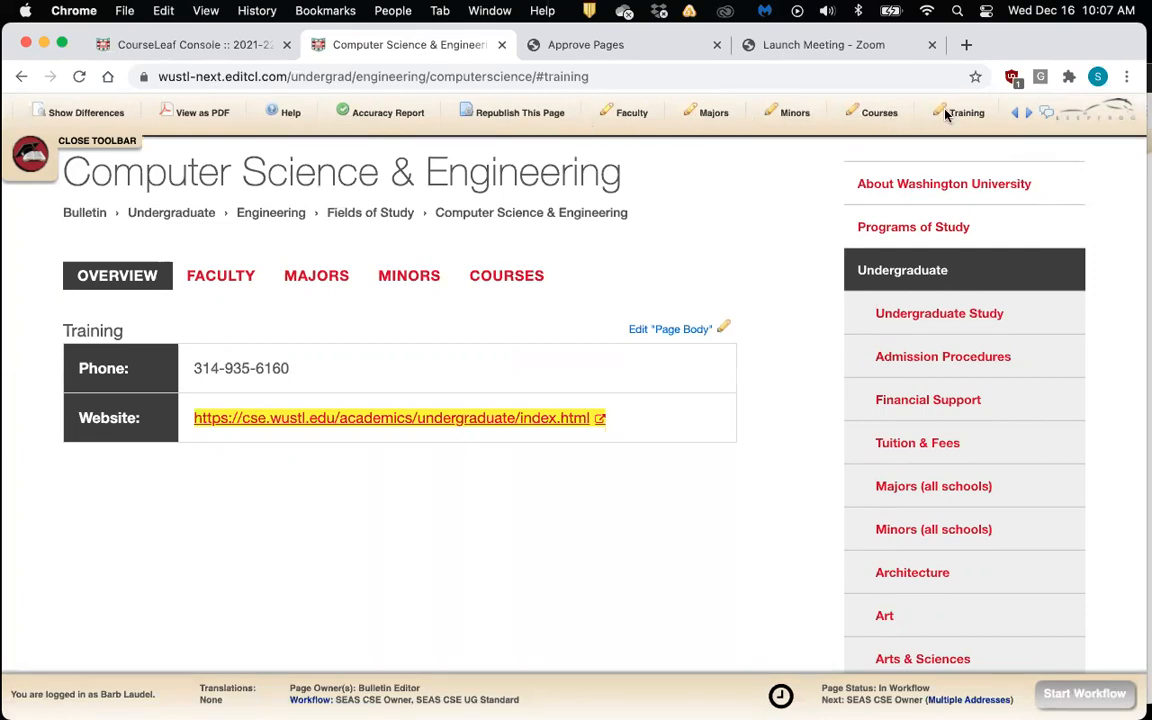
pyautogui.click(1012, 112)
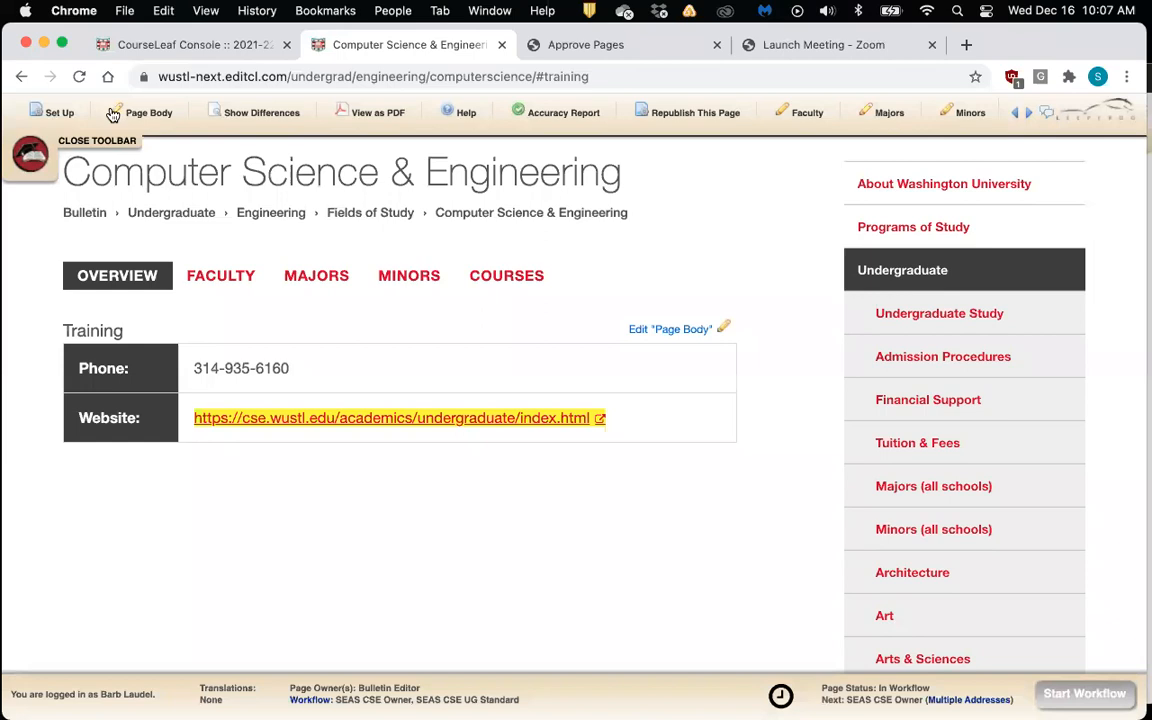
pyautogui.click(1031, 115)
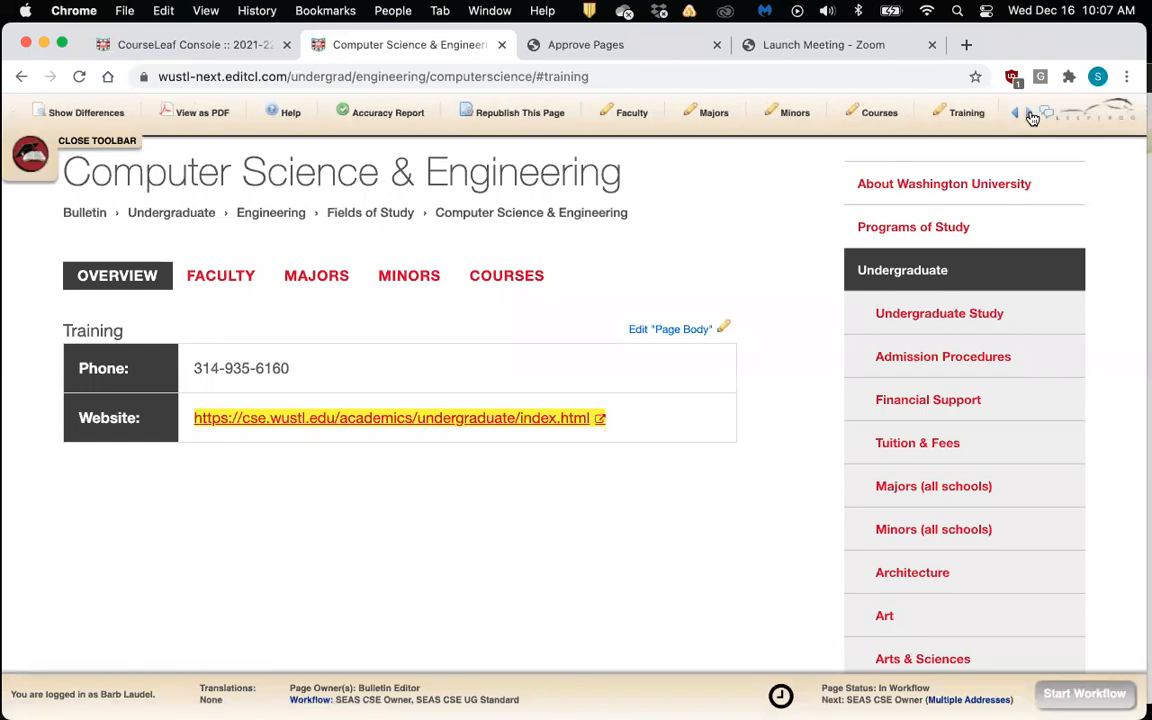
# Type Training back into the Training section and save it
pyautogui.click(940, 116)
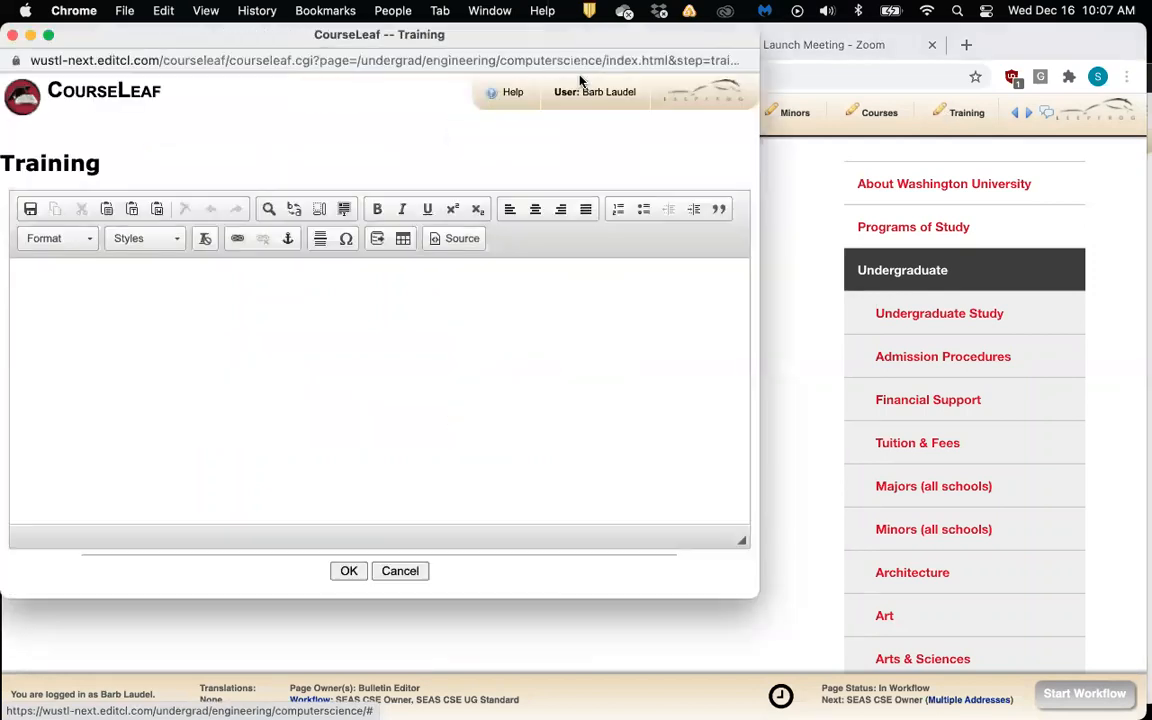
pyautogui.moveTo(270, 44); pyautogui.dragTo(390, 70)
pyautogui.write('Training')
pyautogui.click(467, 597)
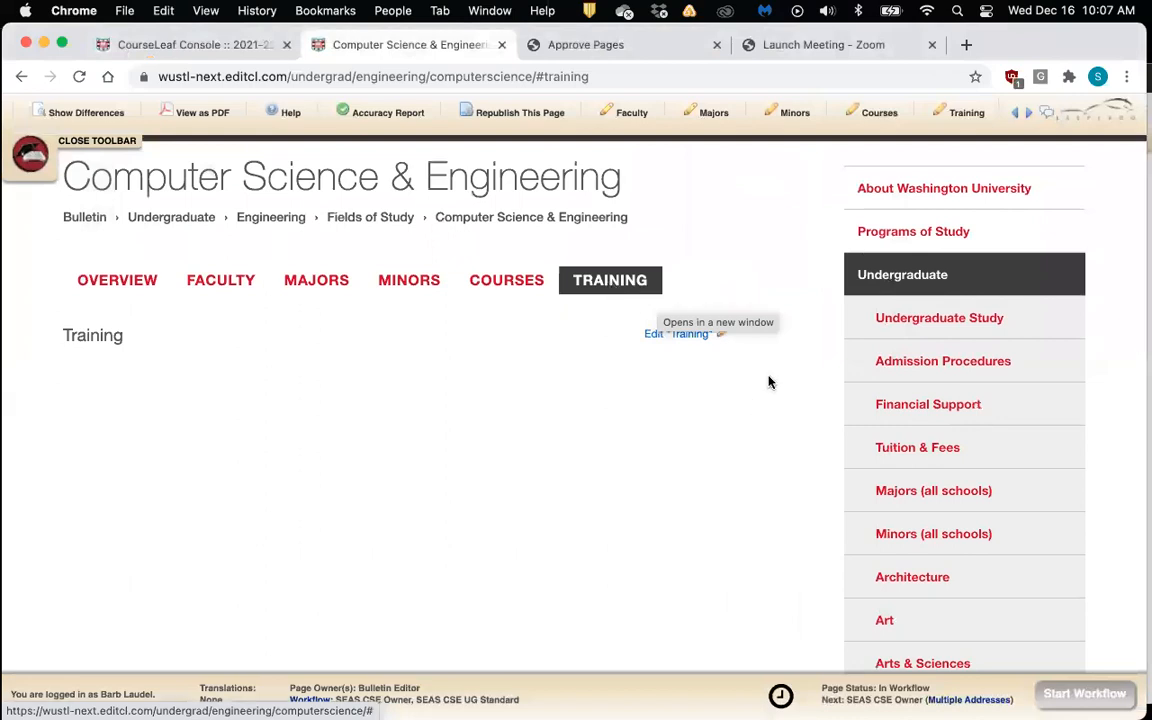
pyautogui.scroll(-1, 782, 375)
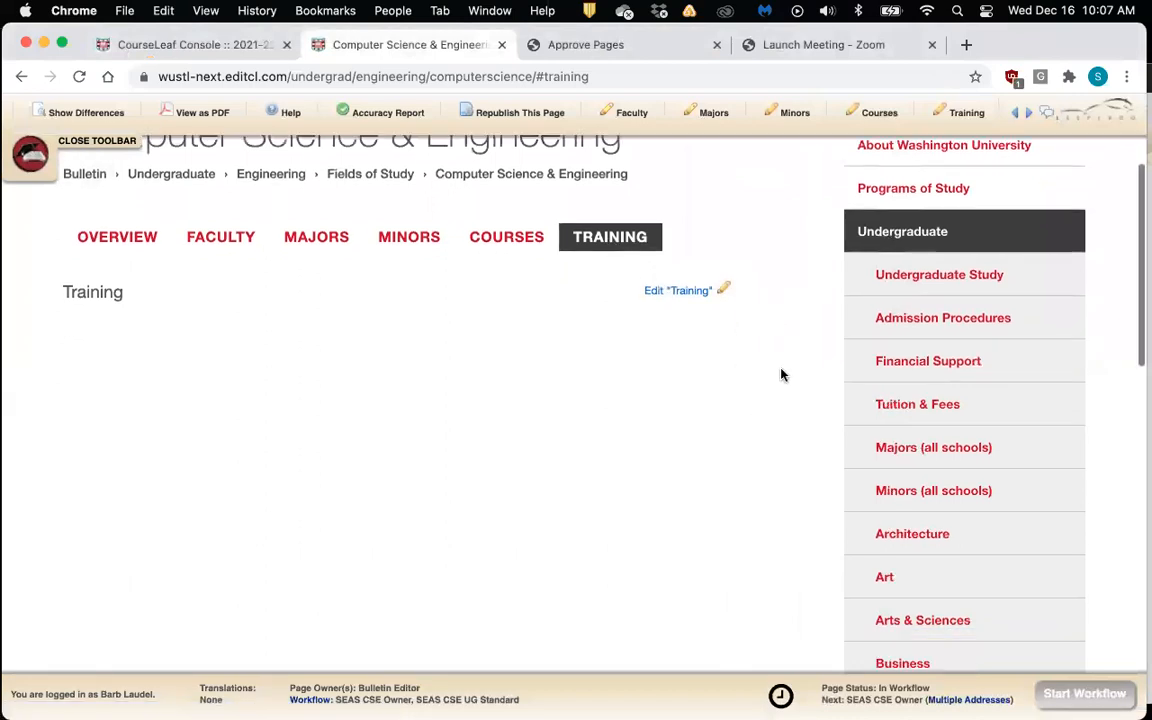
# Reopen the Training editor and add a new line reading Heading below Training
pyautogui.click(725, 287)
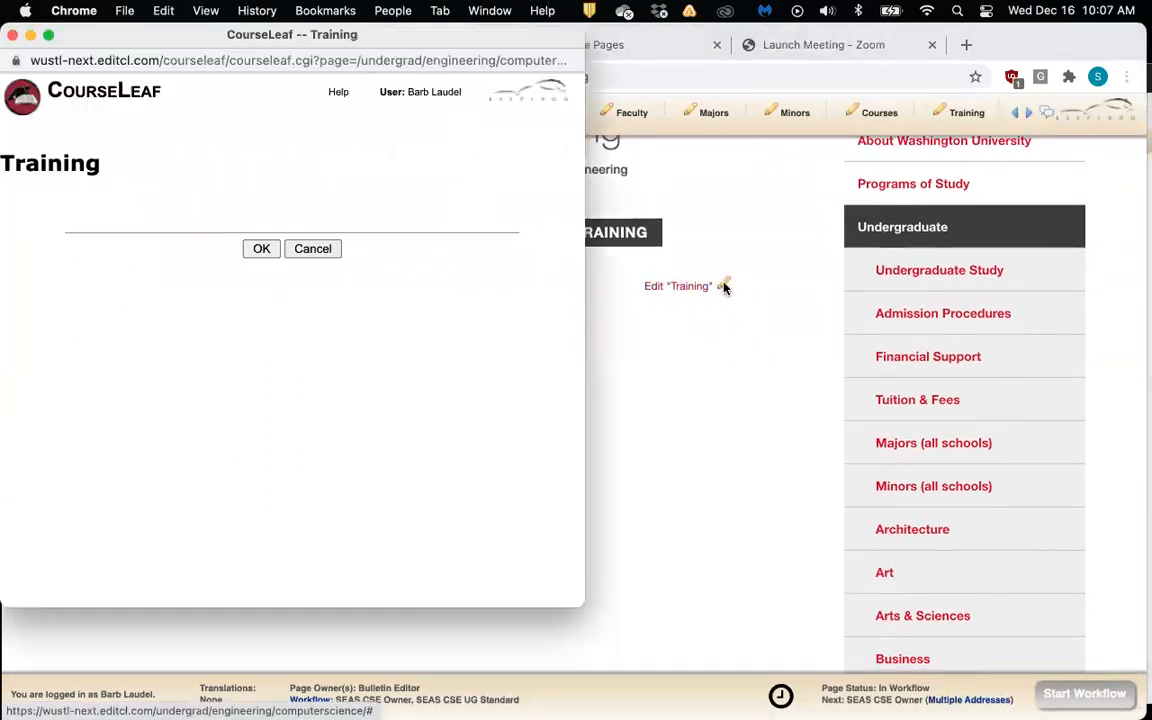
pyautogui.moveTo(147, 44); pyautogui.dragTo(241, 57)
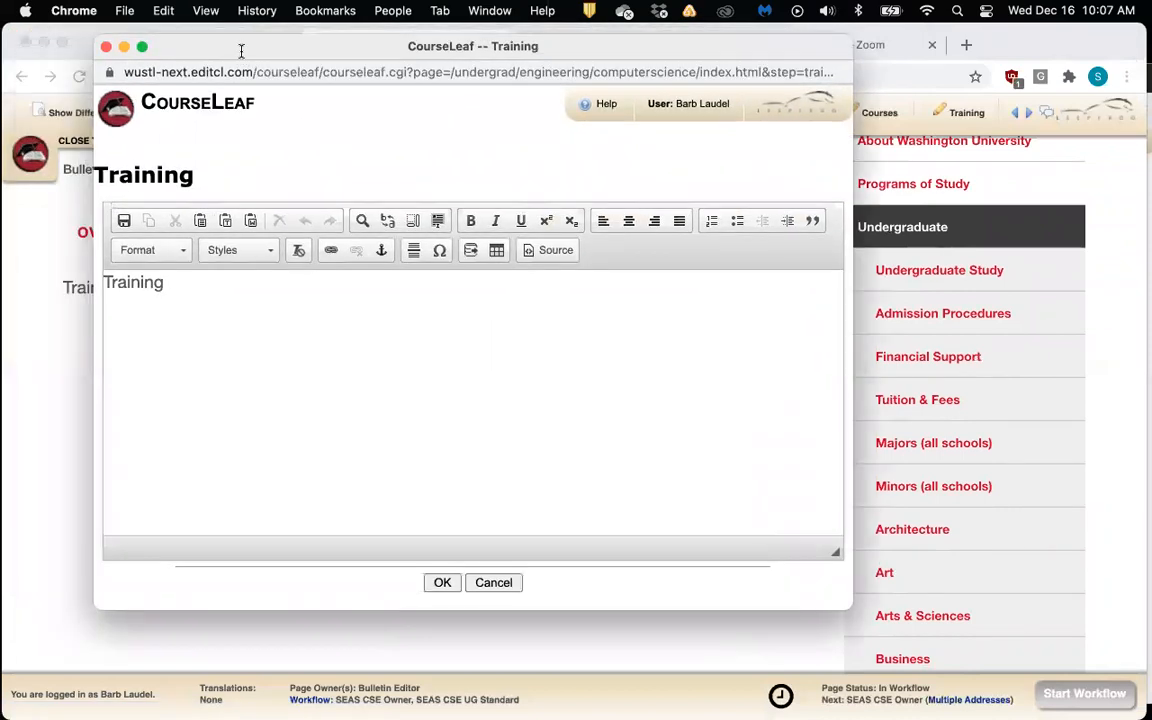
pyautogui.click(198, 302)
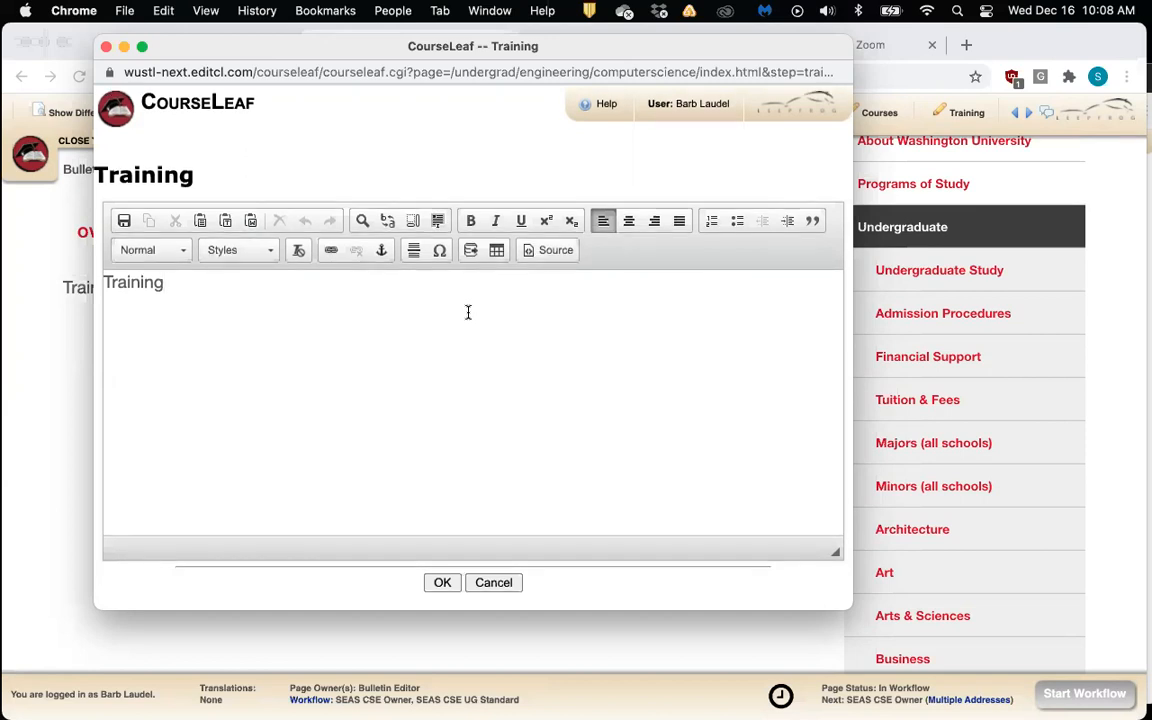
pyautogui.click(504, 312)
pyautogui.write('Heading')
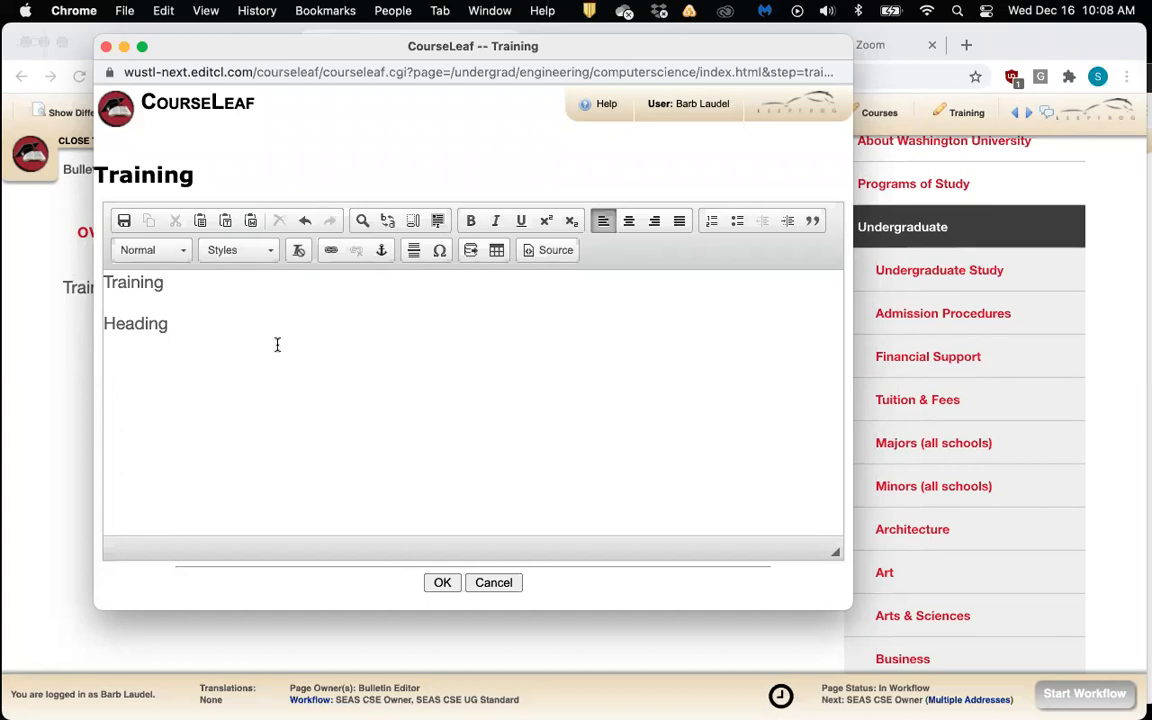
# Format the word Heading as Heading 2
pyautogui.doubleClick(135, 324)
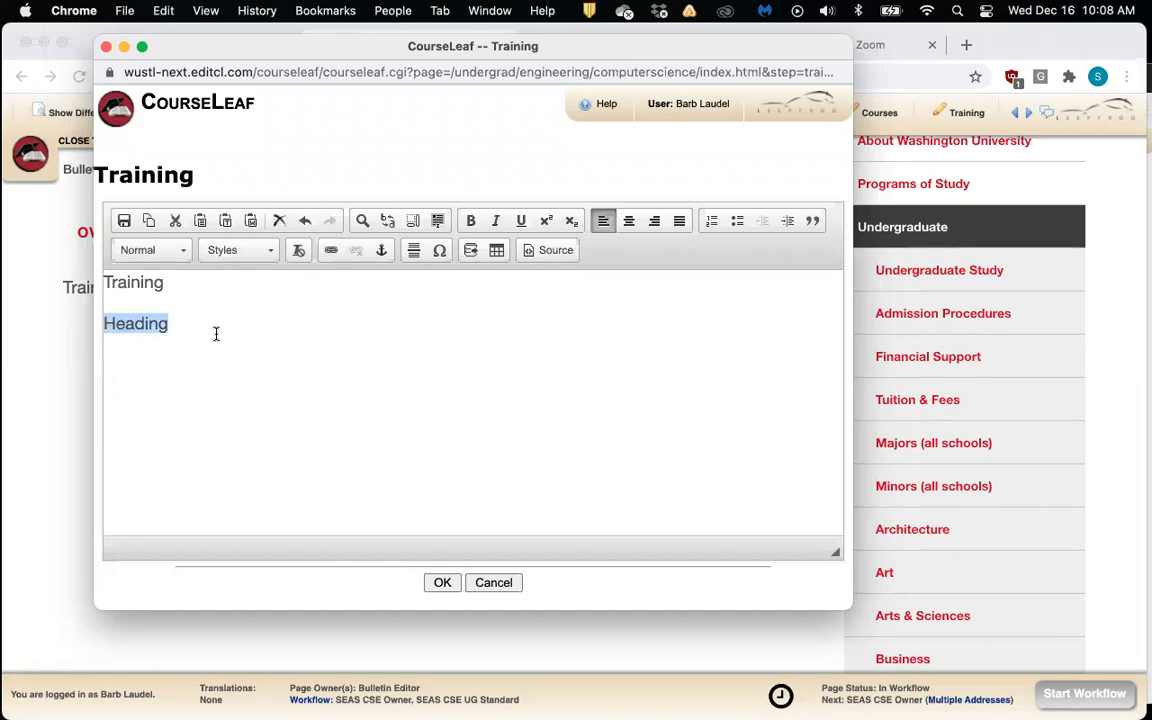
pyautogui.click(183, 255)
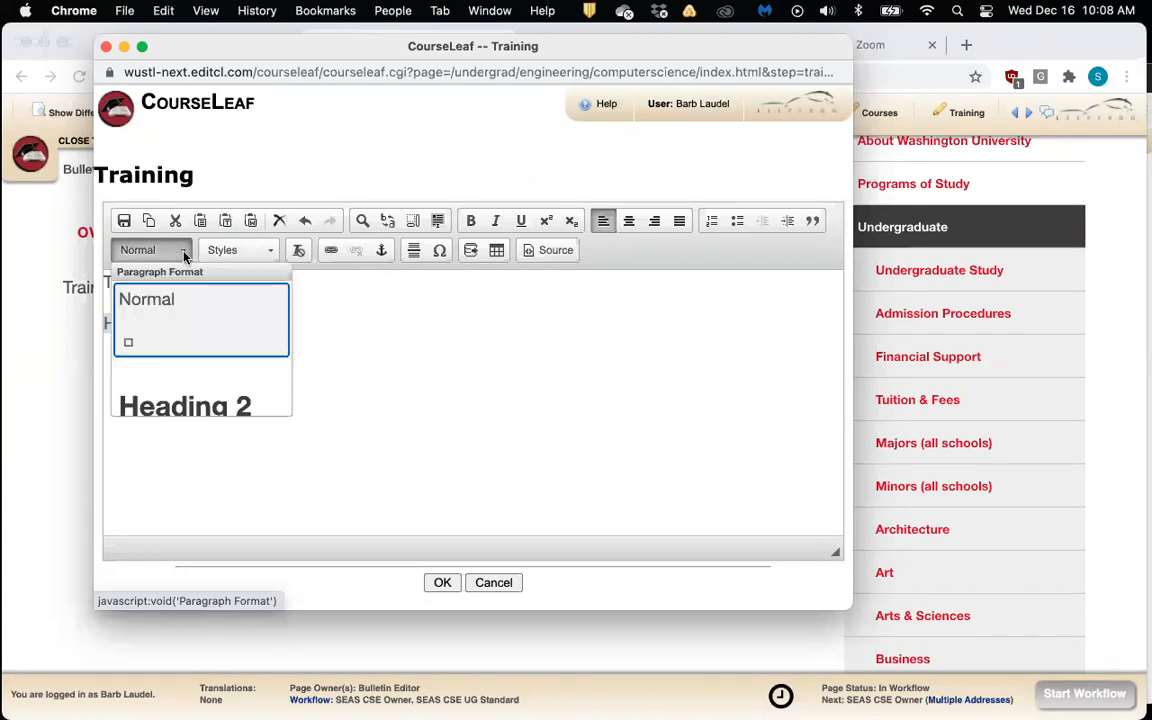
pyautogui.scroll(-1, 210, 375)
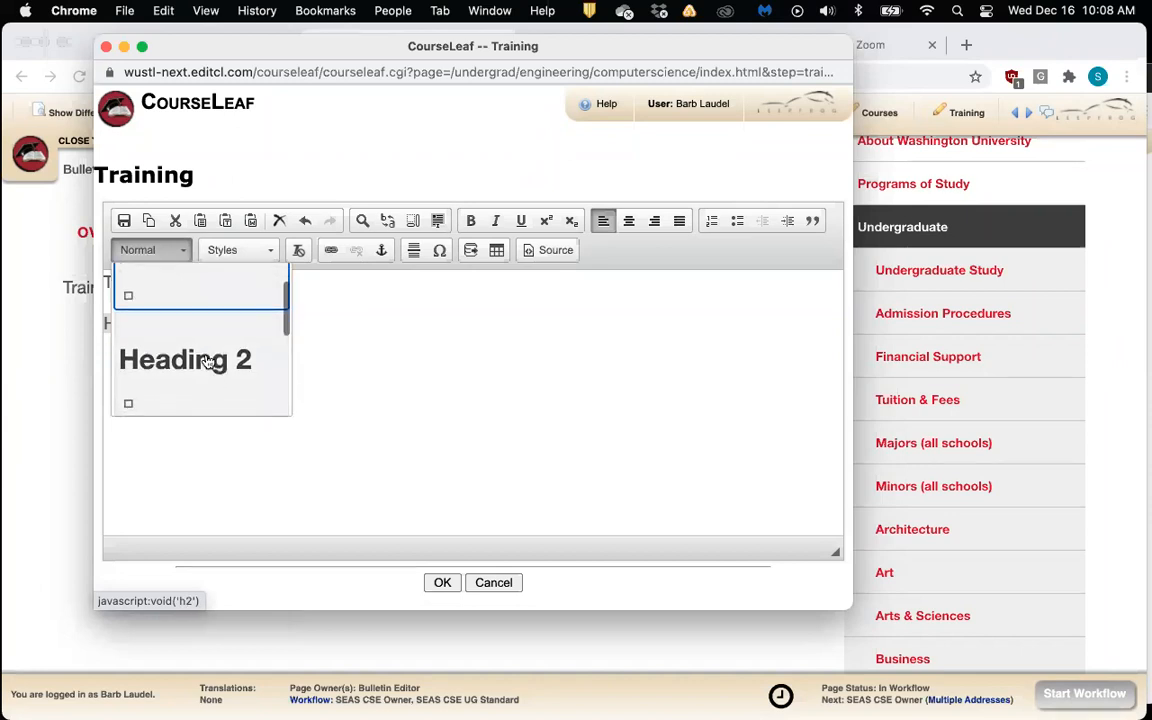
pyautogui.click(206, 362)
pyautogui.click(309, 344)
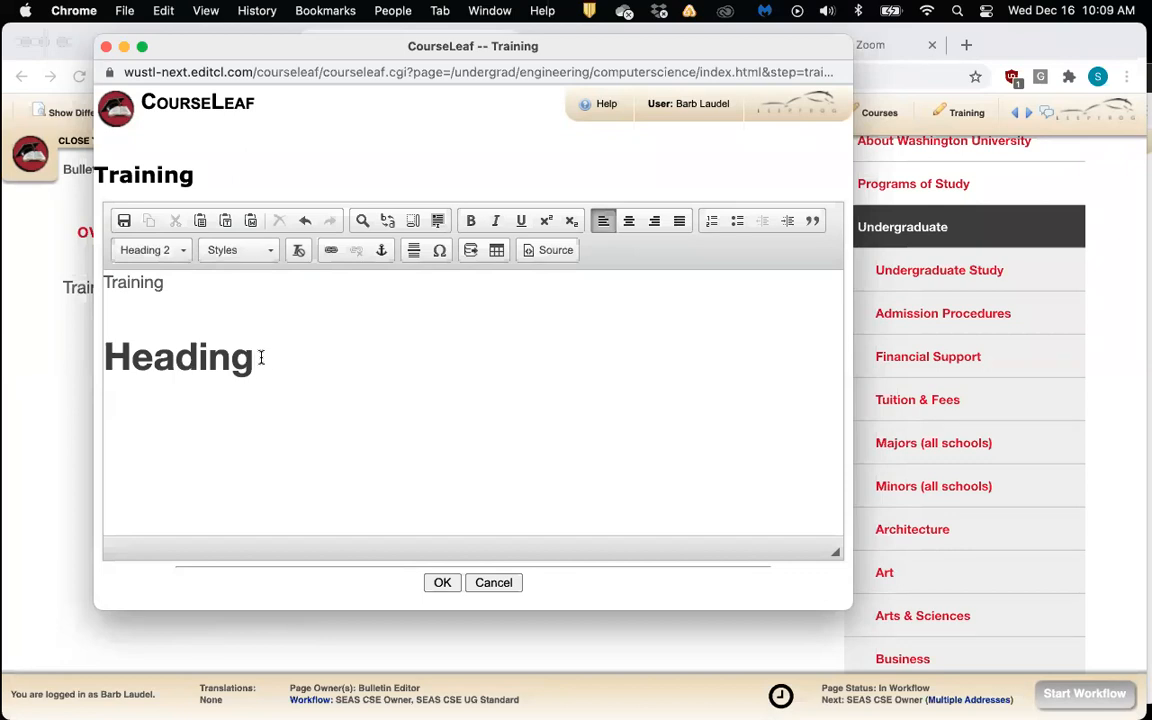
# Save the Heading change and reopen the Training editor at the end of Heading
pyautogui.click(452, 584)
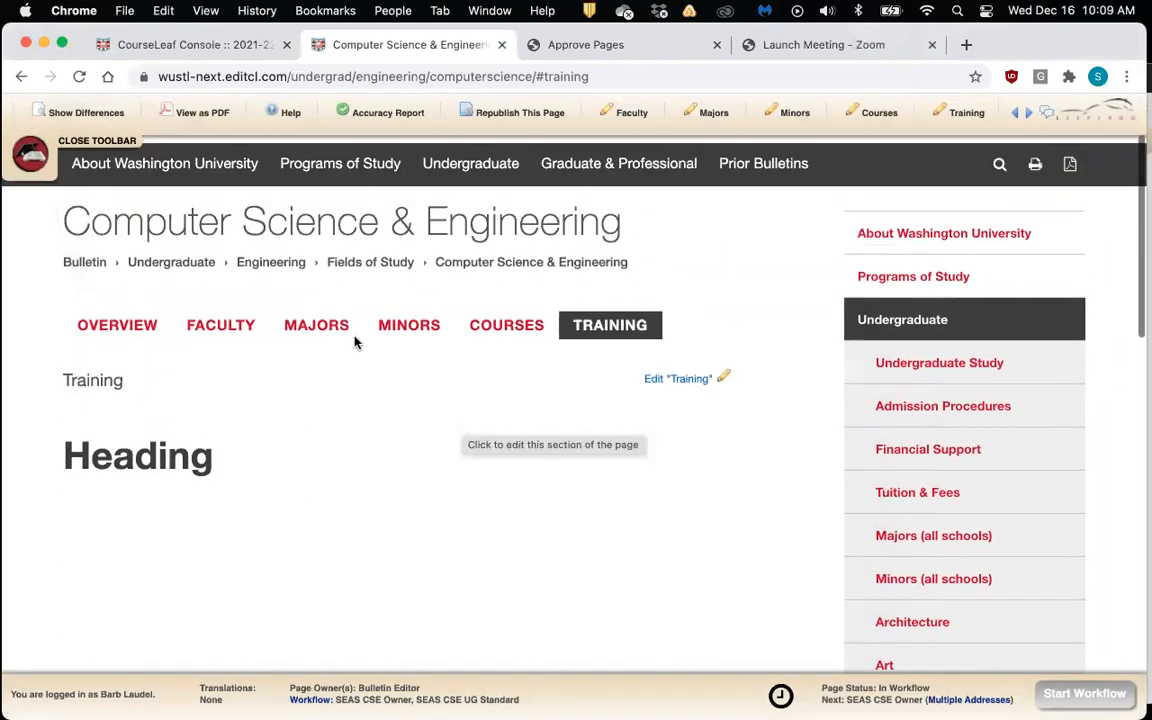
pyautogui.moveTo(66, 212); pyautogui.dragTo(617, 216)
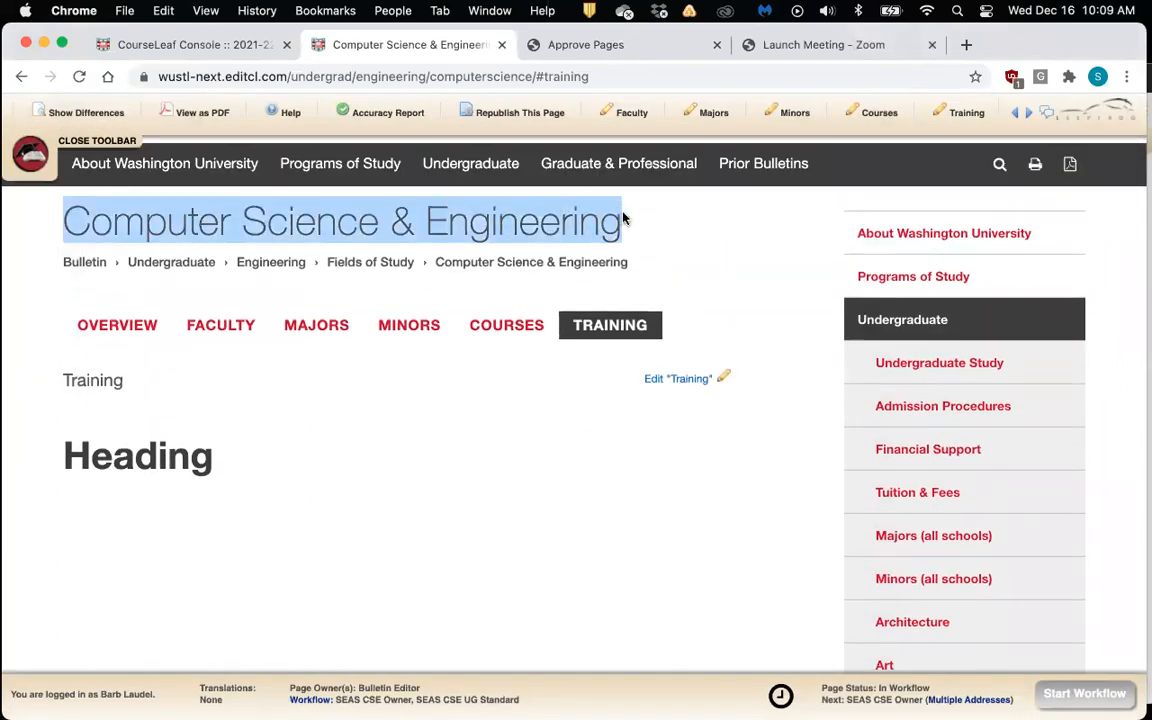
pyautogui.click(630, 218)
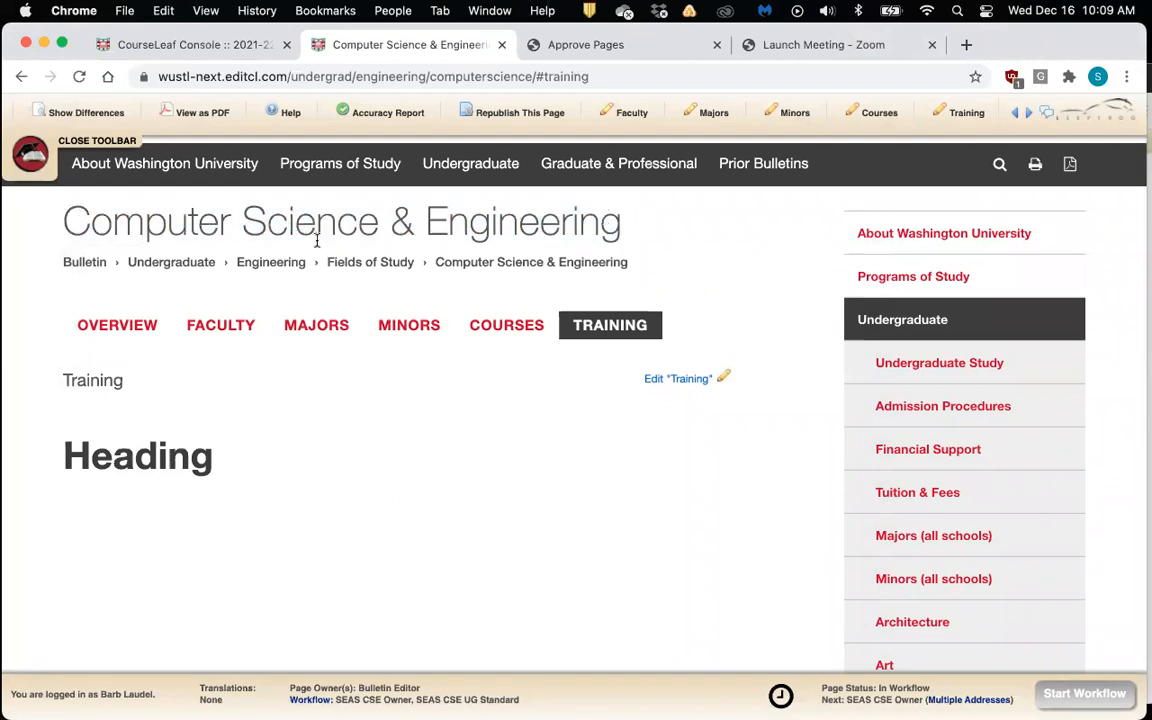
pyautogui.click(699, 385)
pyautogui.click(198, 345)
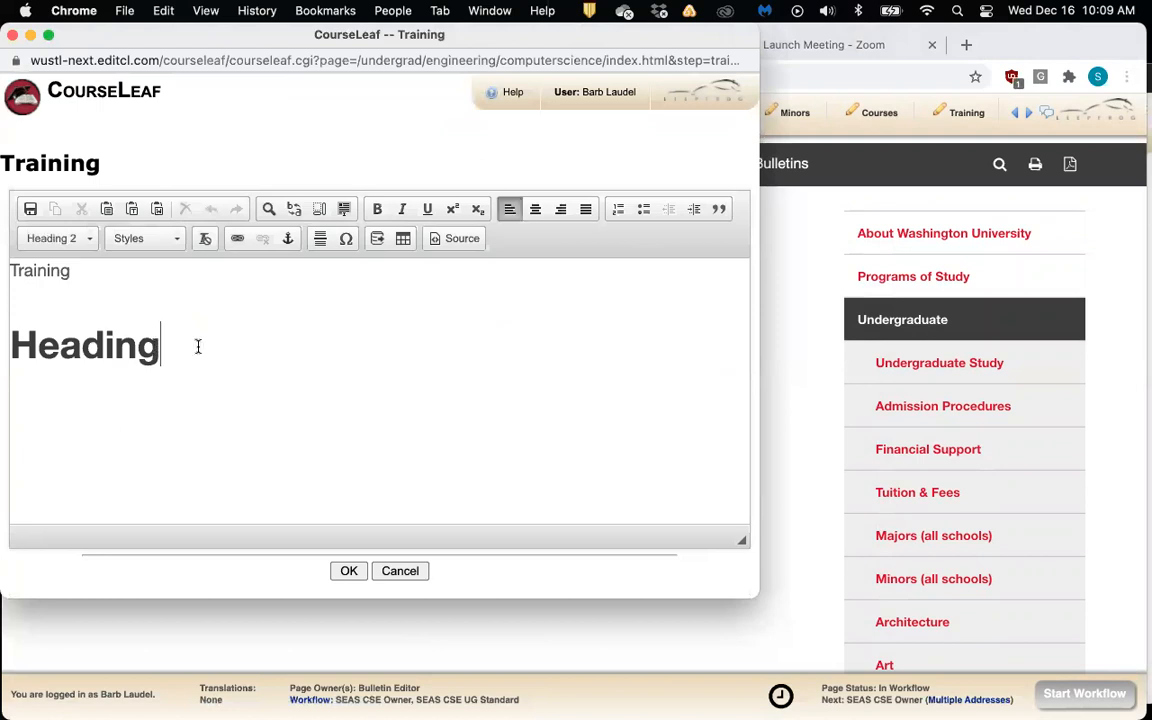
pyautogui.moveTo(140, 34); pyautogui.dragTo(217, 37)
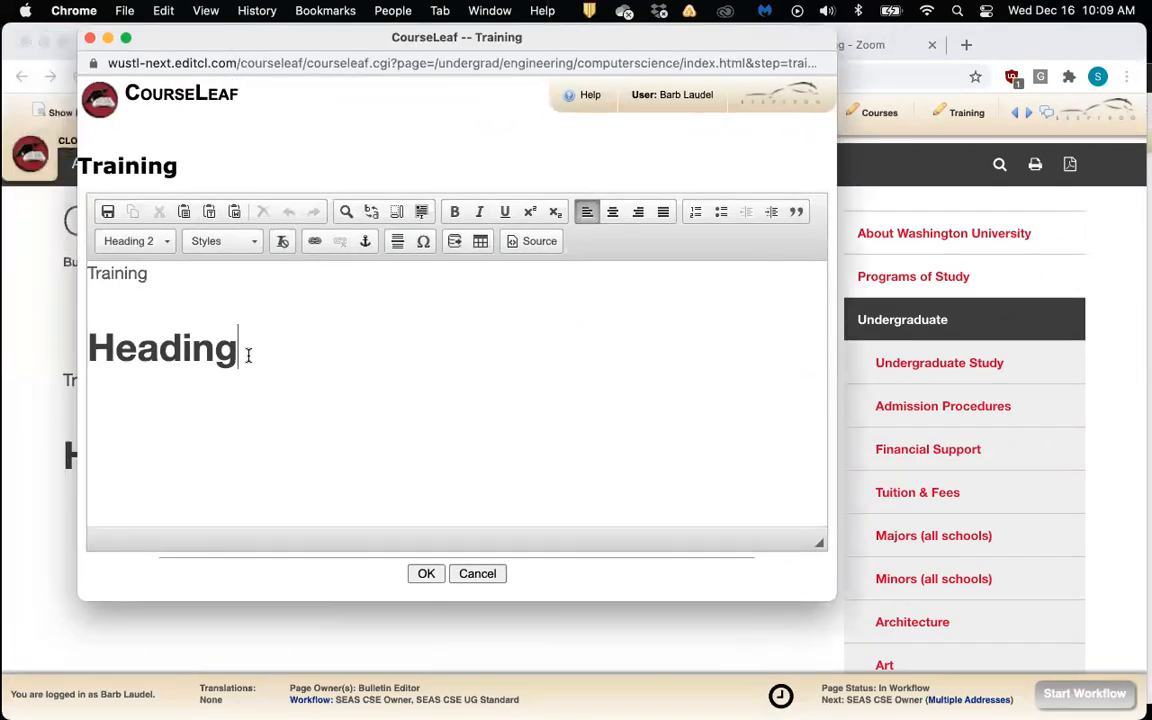
# Add a Subhead line below Heading, styled as Heading 3, followed by a new line
pyautogui.press('Return')
pyautogui.write('B')
pyautogui.press('BackSpace')
pyautogui.write('Subhead')
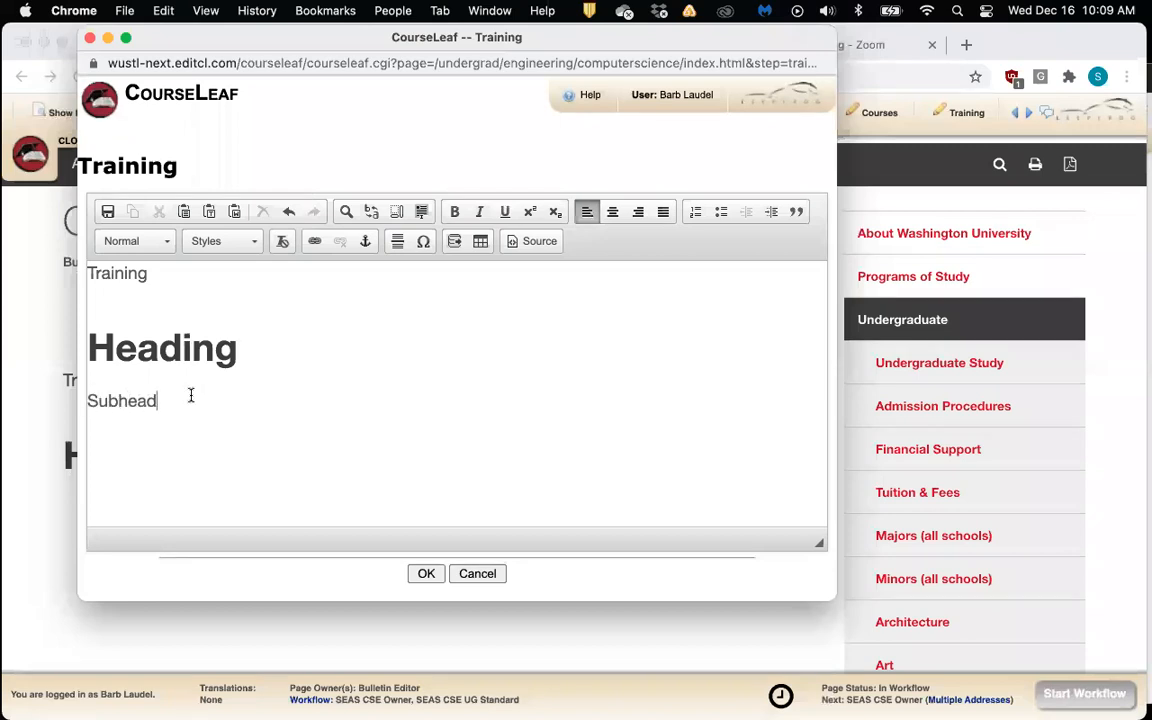
pyautogui.doubleClick(139, 397)
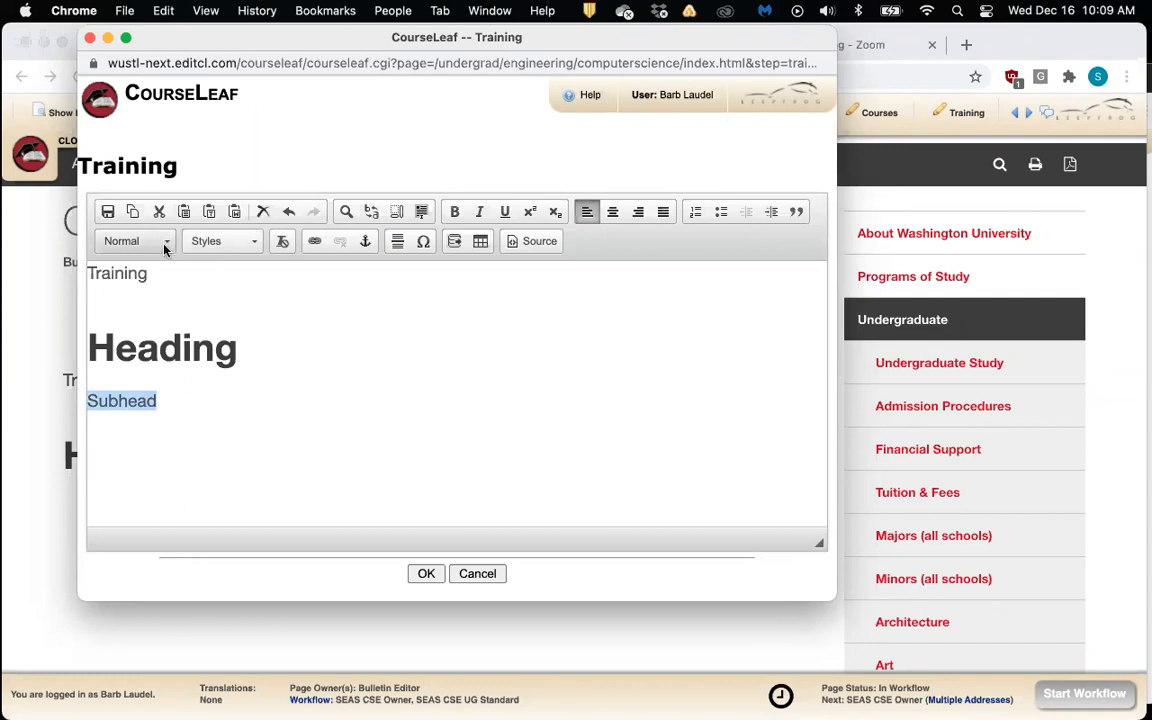
pyautogui.click(130, 241)
pyautogui.scroll(-3, 217, 374)
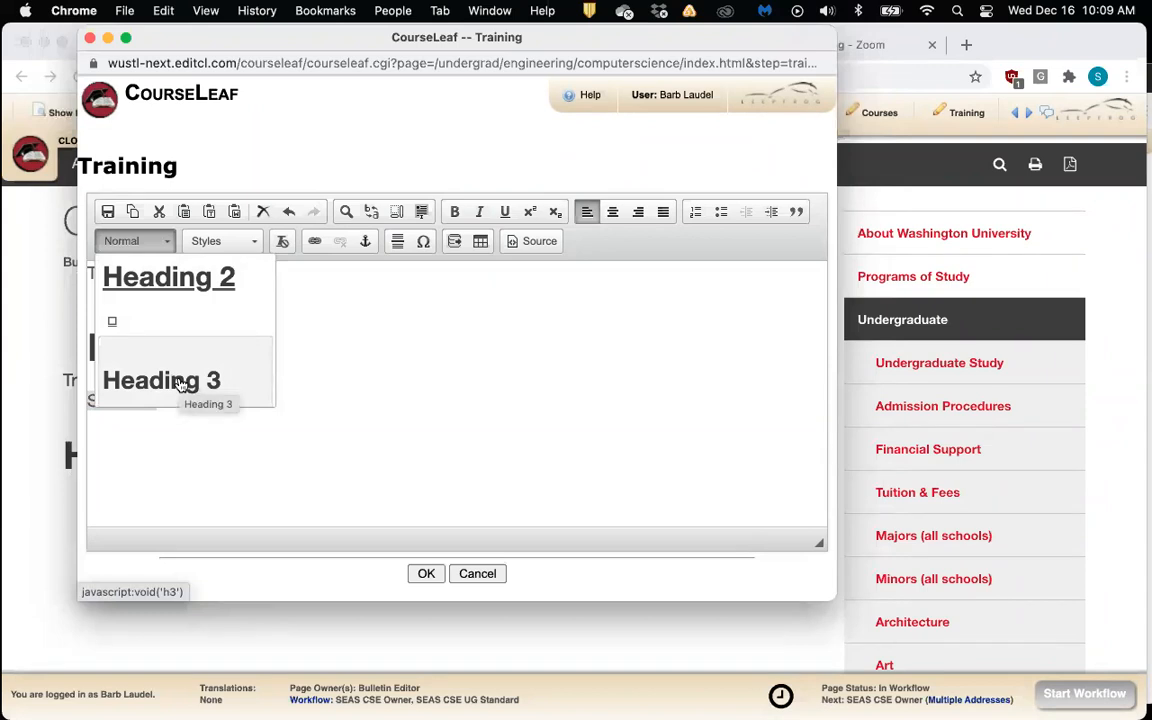
pyautogui.click(180, 385)
pyautogui.click(241, 417)
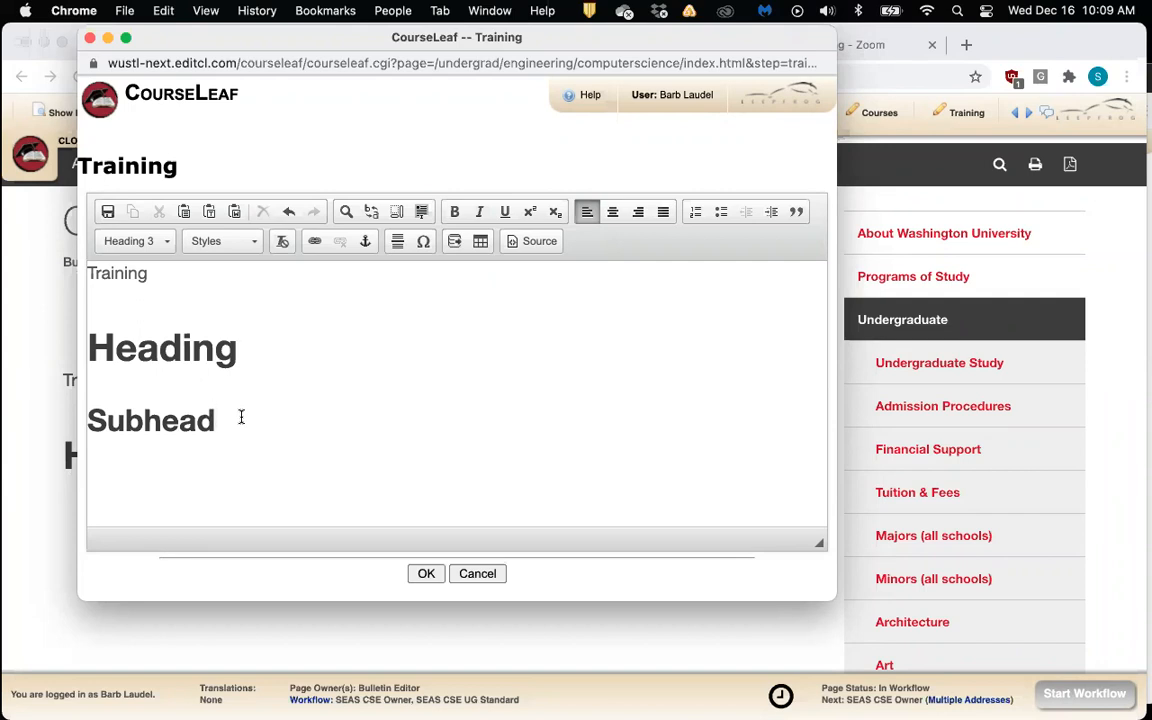
pyautogui.press('Return')
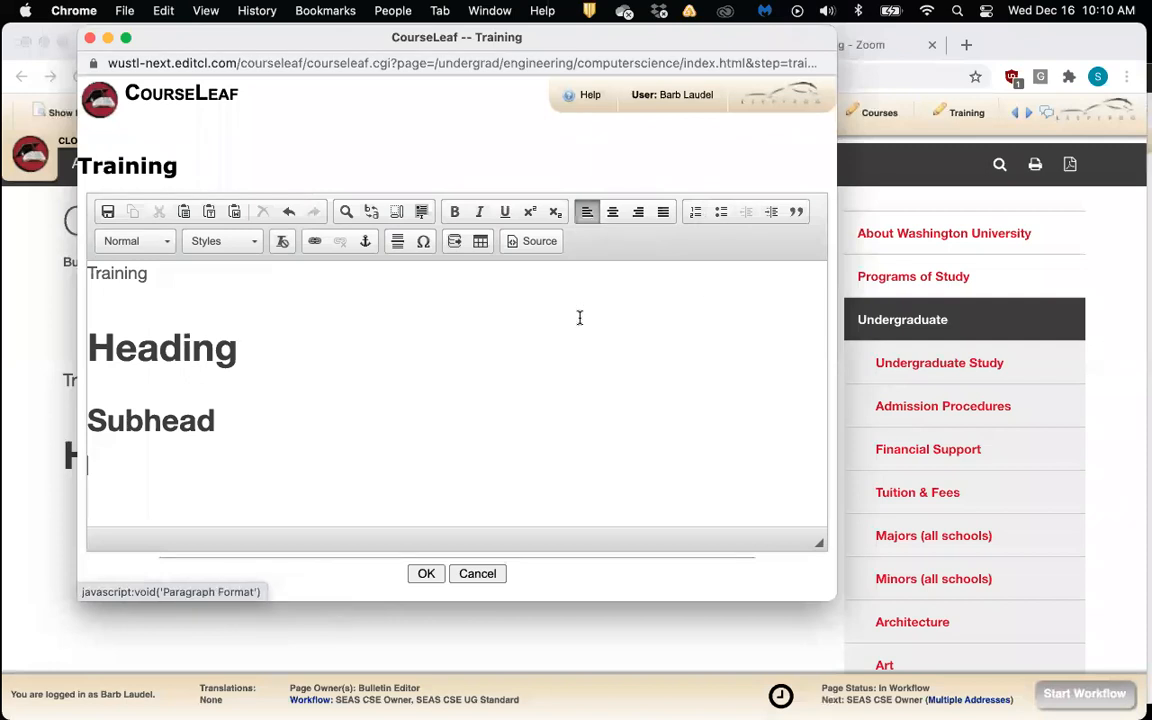
# Start a new plain paragraph below Subhead
pyautogui.click(166, 246)
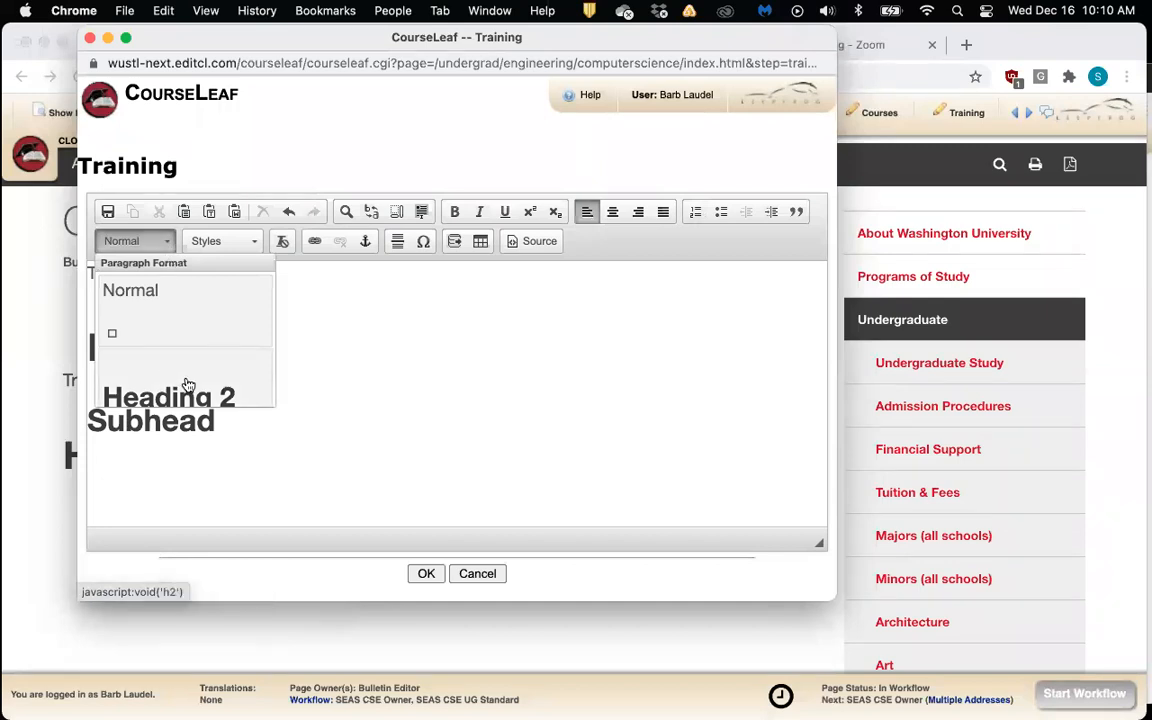
pyautogui.click(322, 390)
pyautogui.click(286, 413)
pyautogui.press('Return')
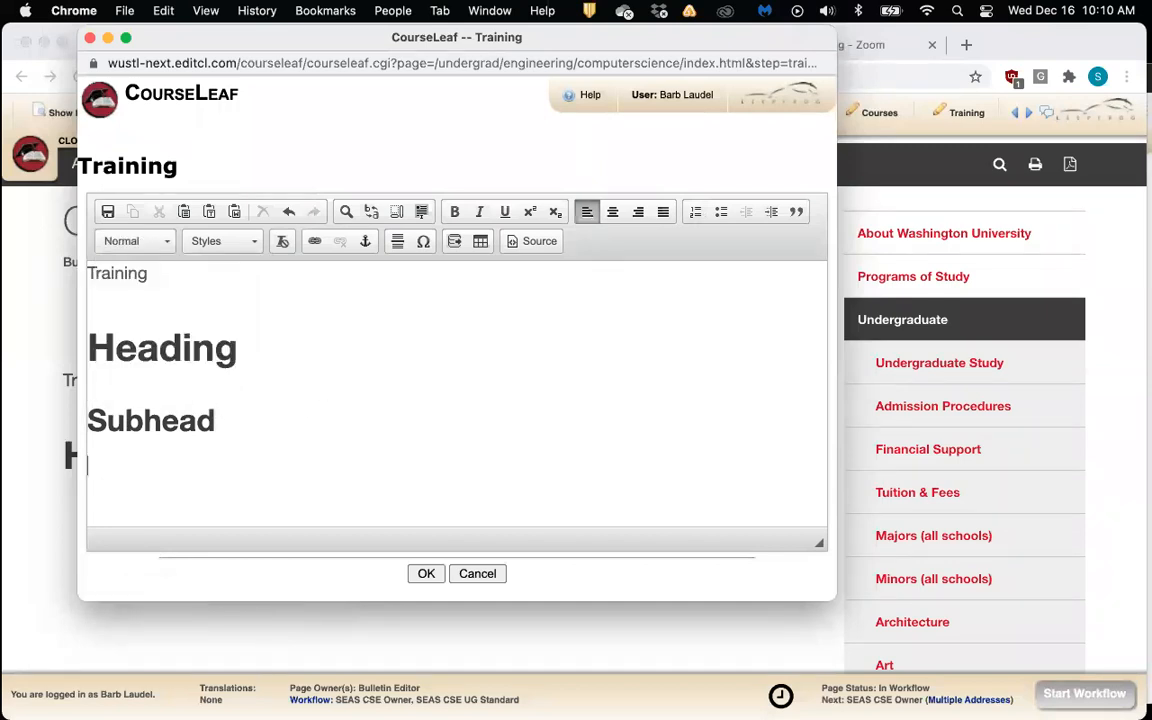
# Create a numbered list with items one, two and three
pyautogui.click(690, 218)
pyautogui.write('one')
pyautogui.press('Return')
pyautogui.write('tw')
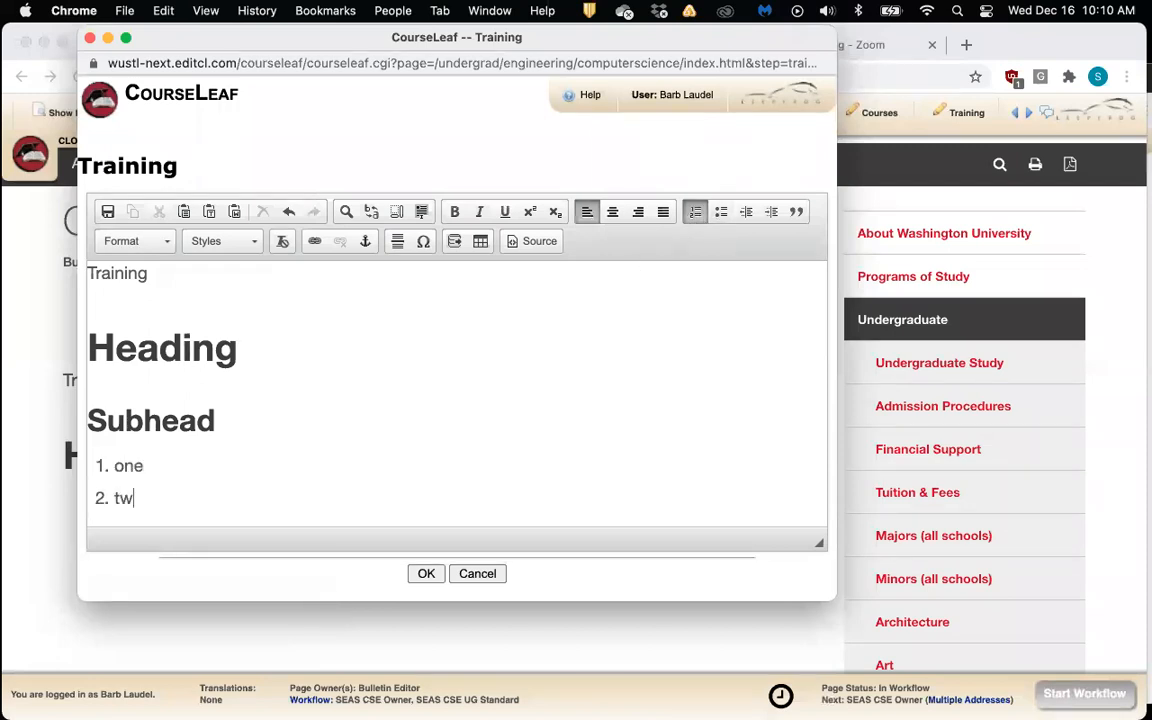
pyautogui.write('o')
pyautogui.press('Return')
pyautogui.write('three')
pyautogui.press('Return')
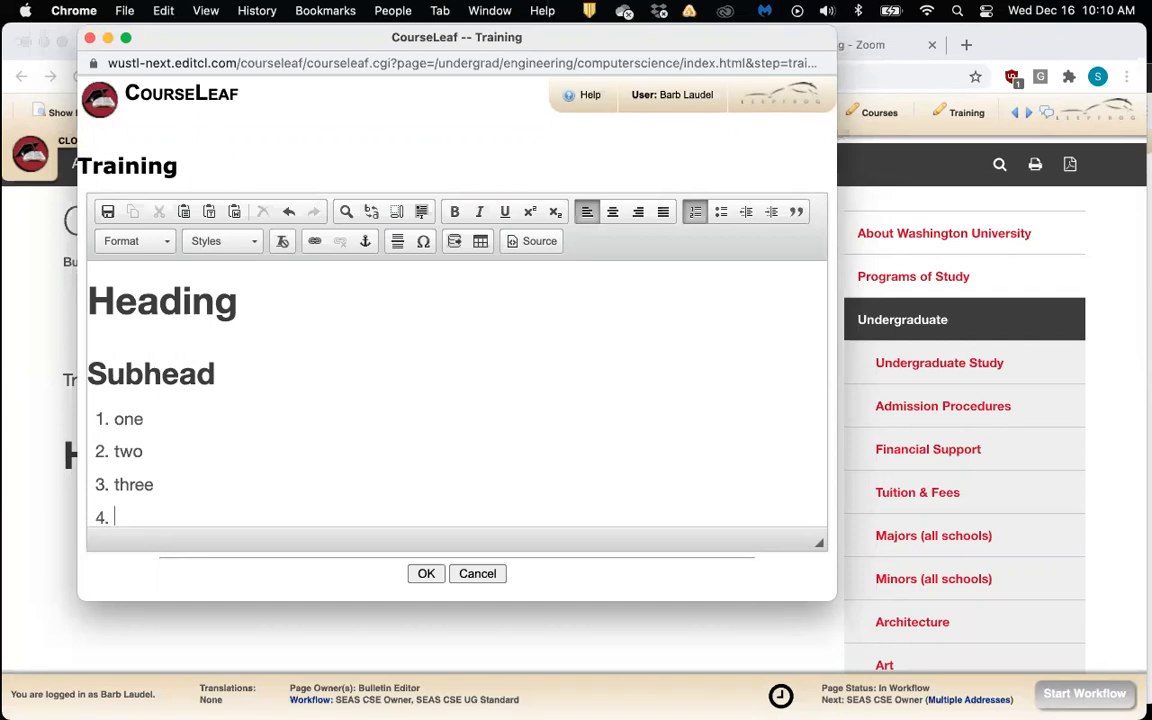
pyautogui.scroll(-2, 180, 412)
pyautogui.moveTo(114, 357); pyautogui.dragTo(189, 422)
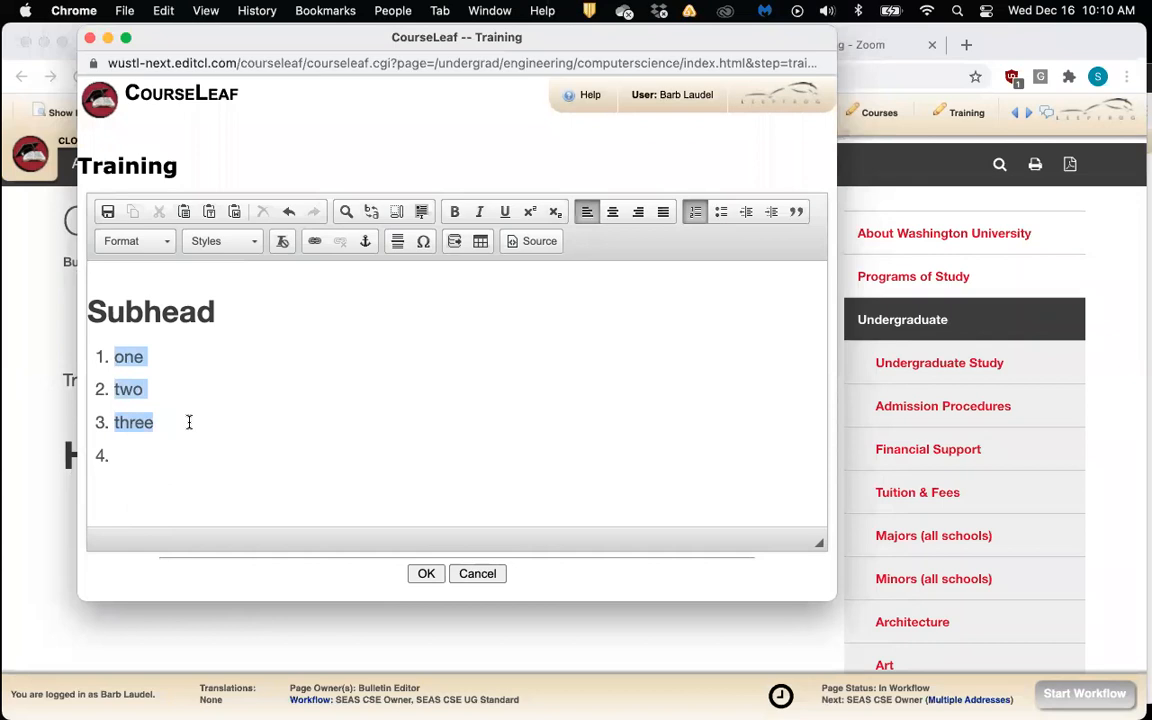
pyautogui.click(189, 422)
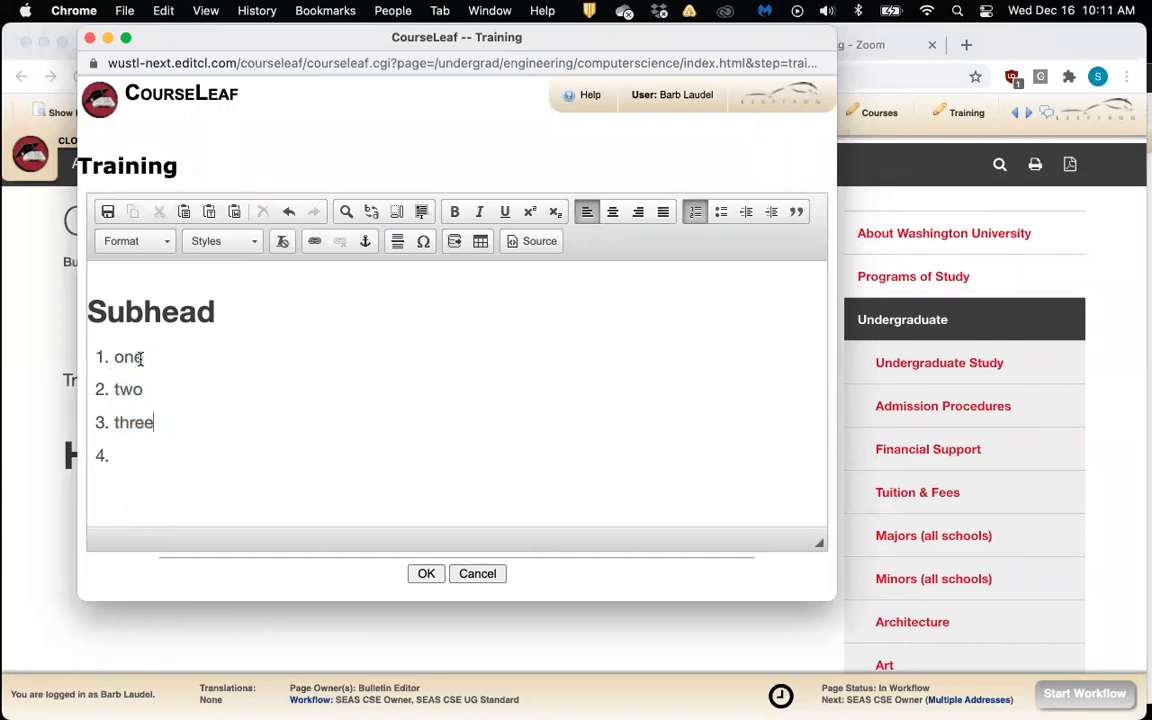
# Remove the empty fourth item and add a bulleted list b1, b2, b3, ending with a plain line
pyautogui.click(147, 454)
pyautogui.press('BackSpace')
pyautogui.press('BackSpace')
pyautogui.press('Return')
pyautogui.press('Return')
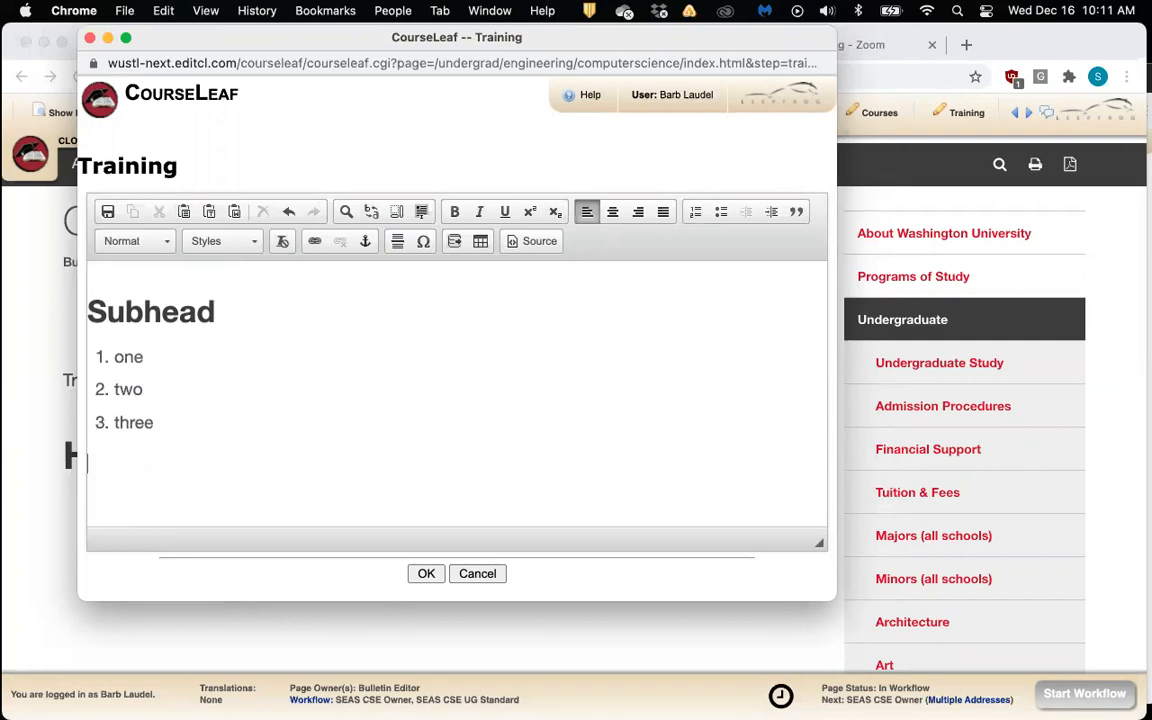
pyautogui.click(719, 212)
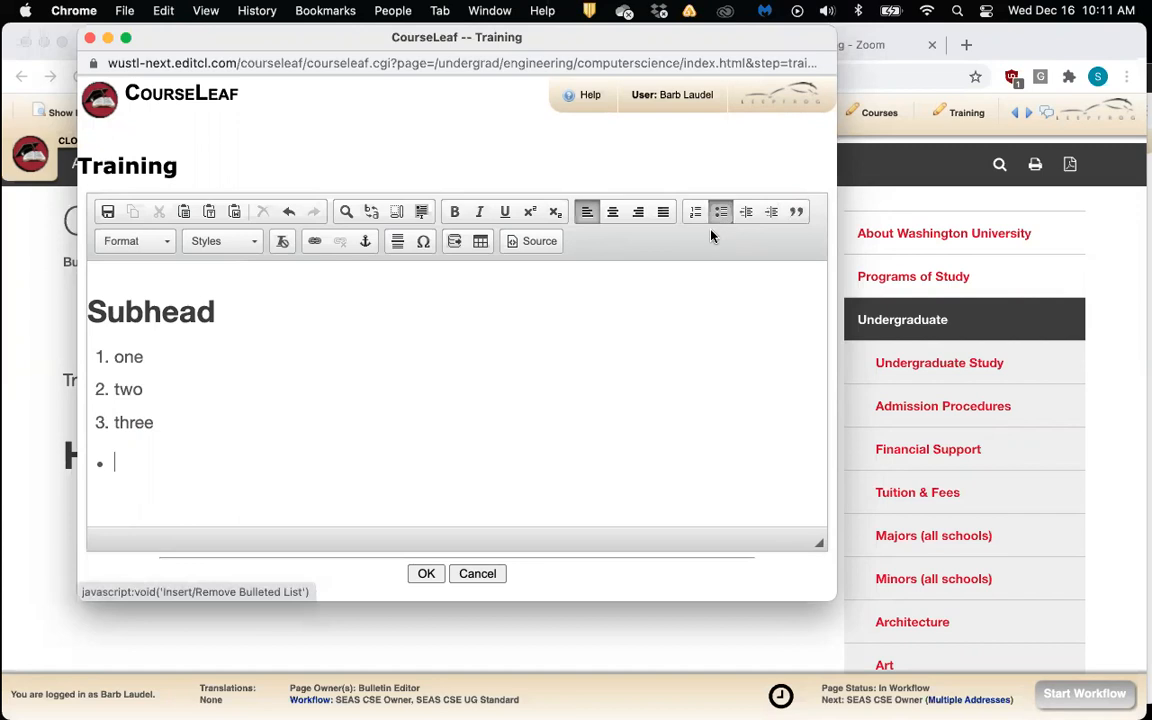
pyautogui.write('b1')
pyautogui.press('Return')
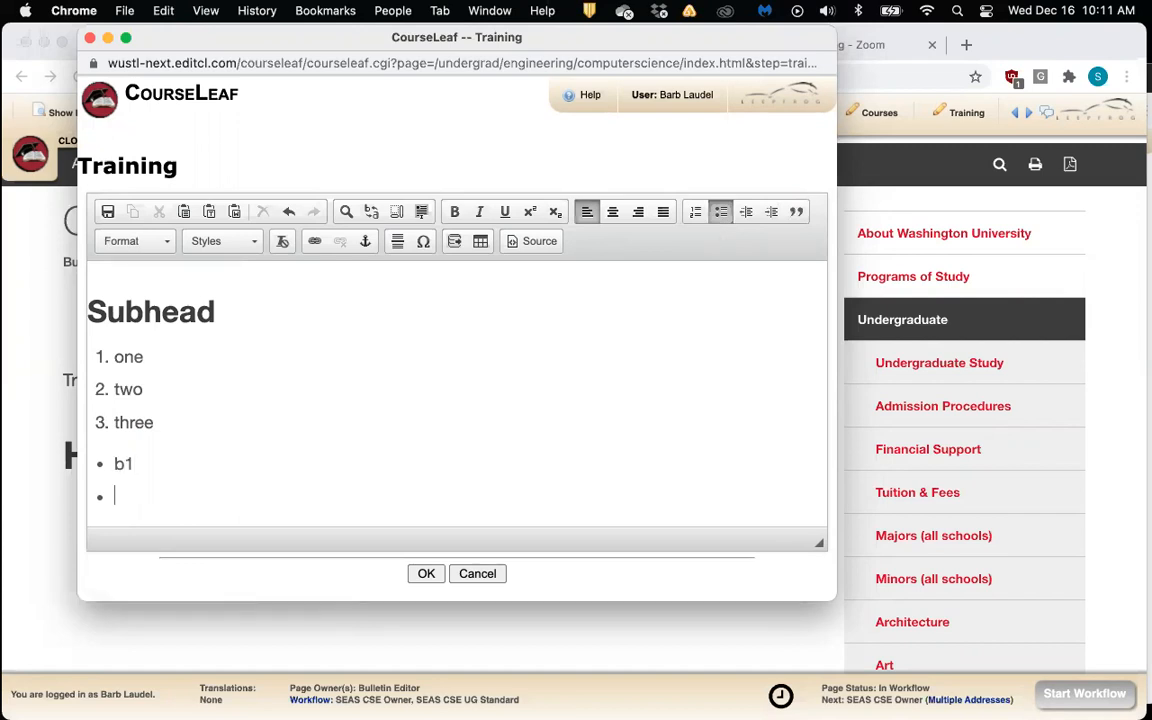
pyautogui.write('b2')
pyautogui.press('Return')
pyautogui.write('b3')
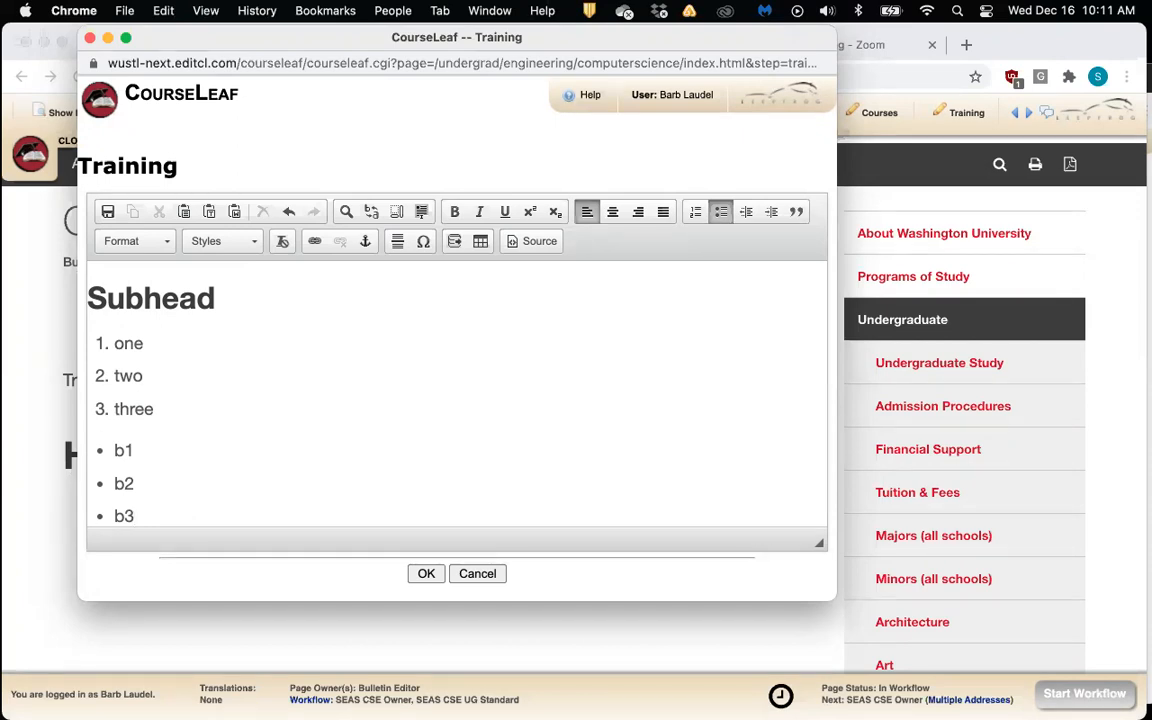
pyautogui.press('Return')
pyautogui.press('Return')
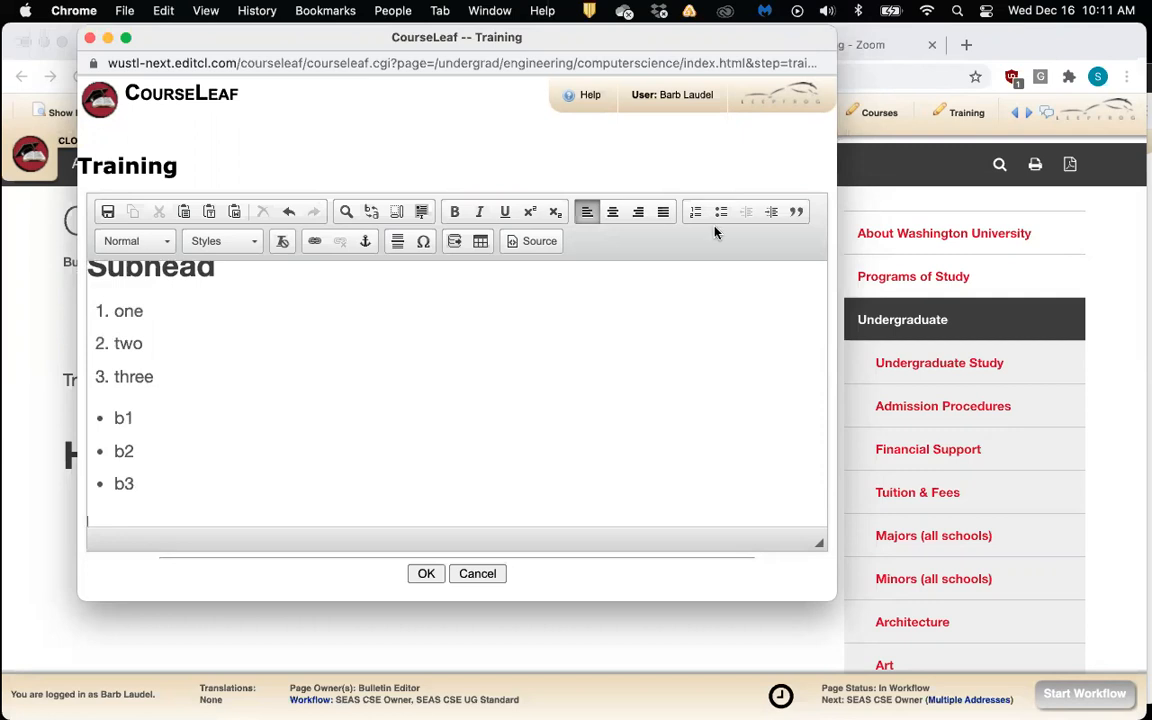
pyautogui.scroll(-2, 645, 363)
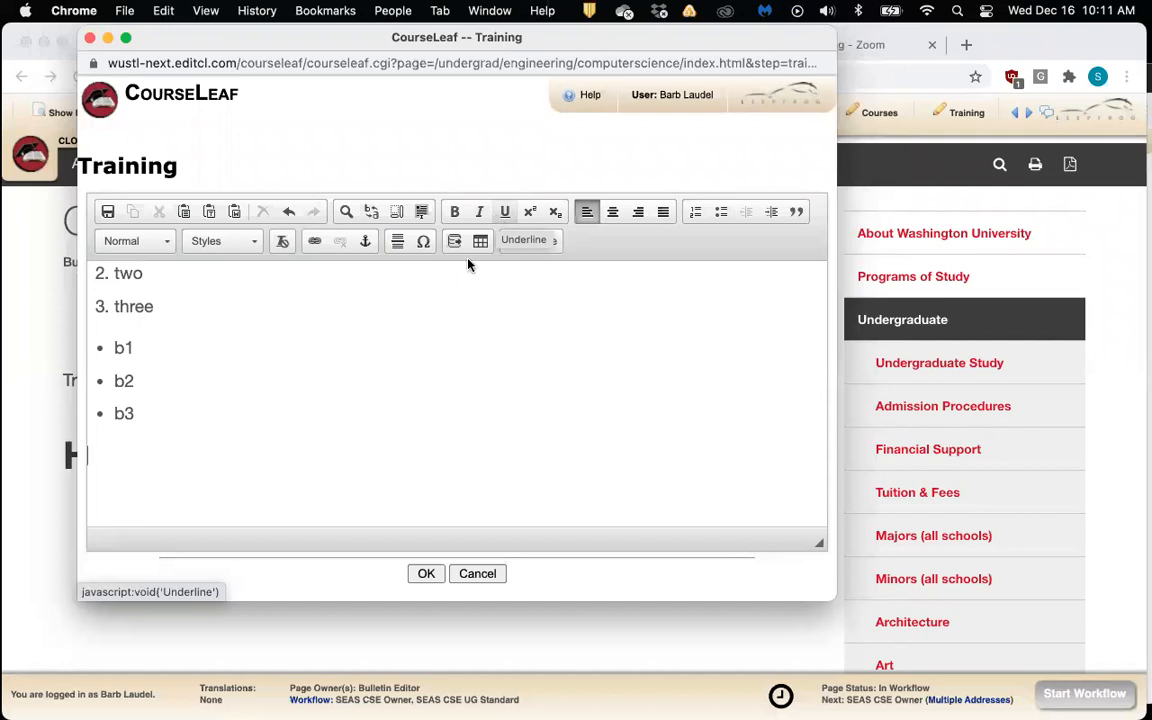
# Type cafe below the bullets and swap its final e for é from the special characters
pyautogui.write('cafe')
pyautogui.scroll(1, 357, 434)
pyautogui.scroll(-1, 358, 434)
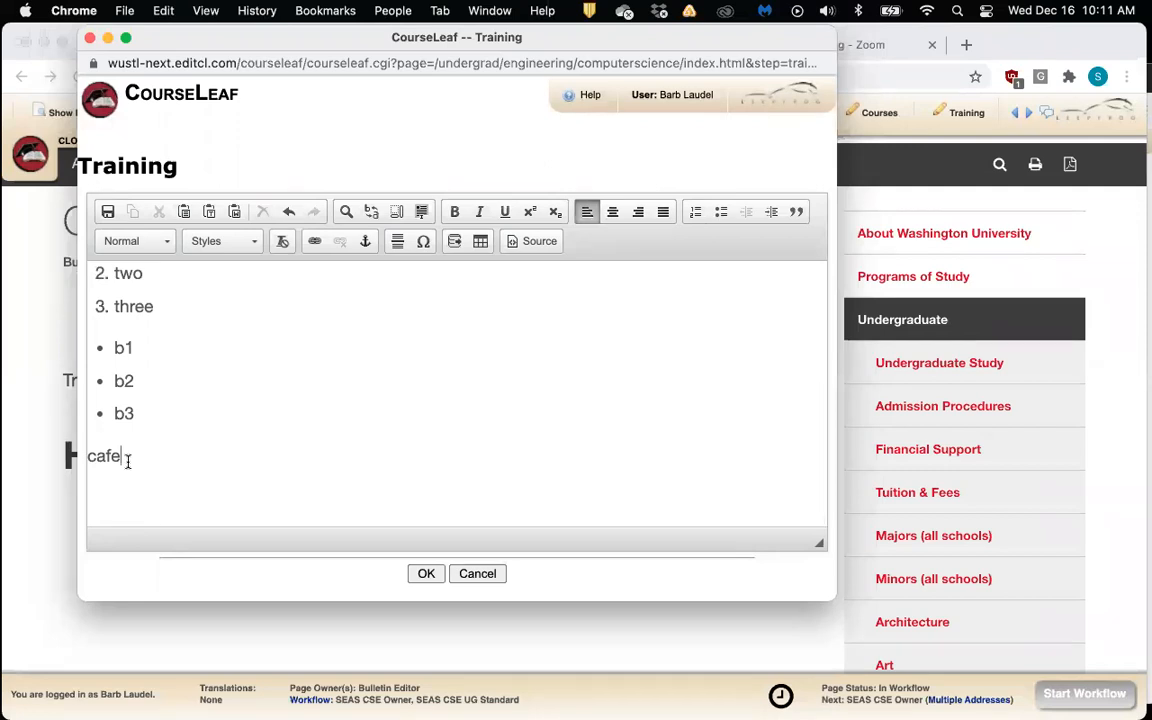
pyautogui.press('super+equal')
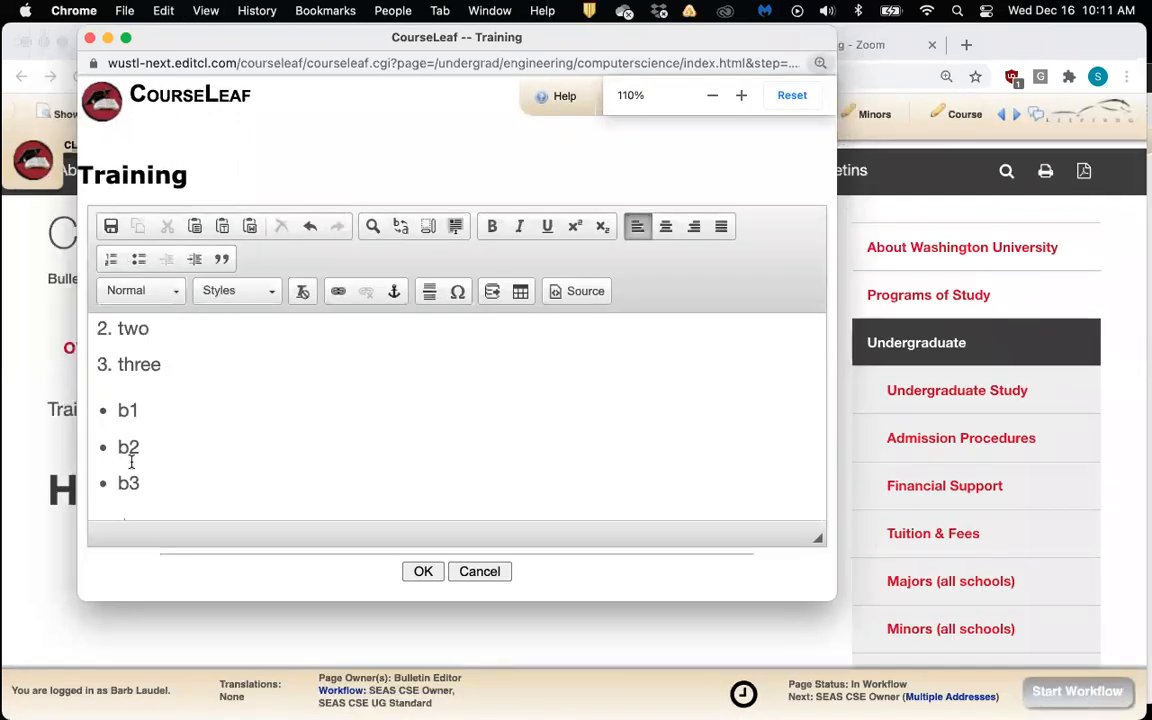
pyautogui.scroll(-2, 129, 458)
pyautogui.moveTo(126, 446); pyautogui.dragTo(113, 446)
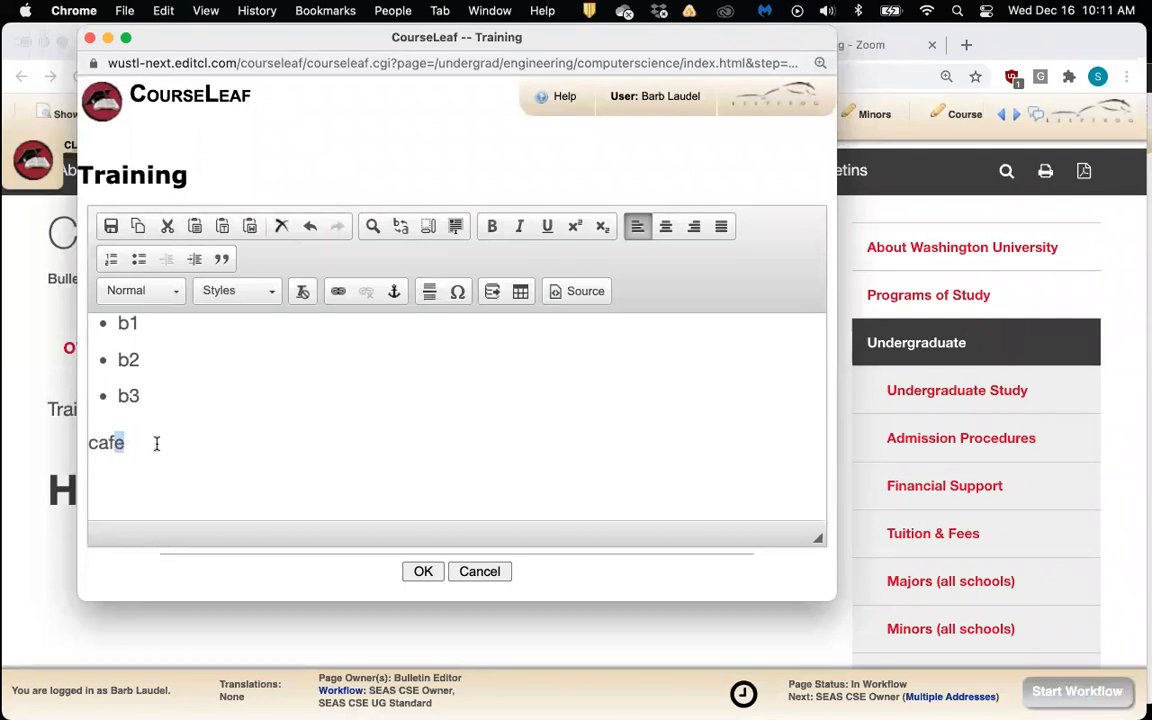
pyautogui.click(457, 295)
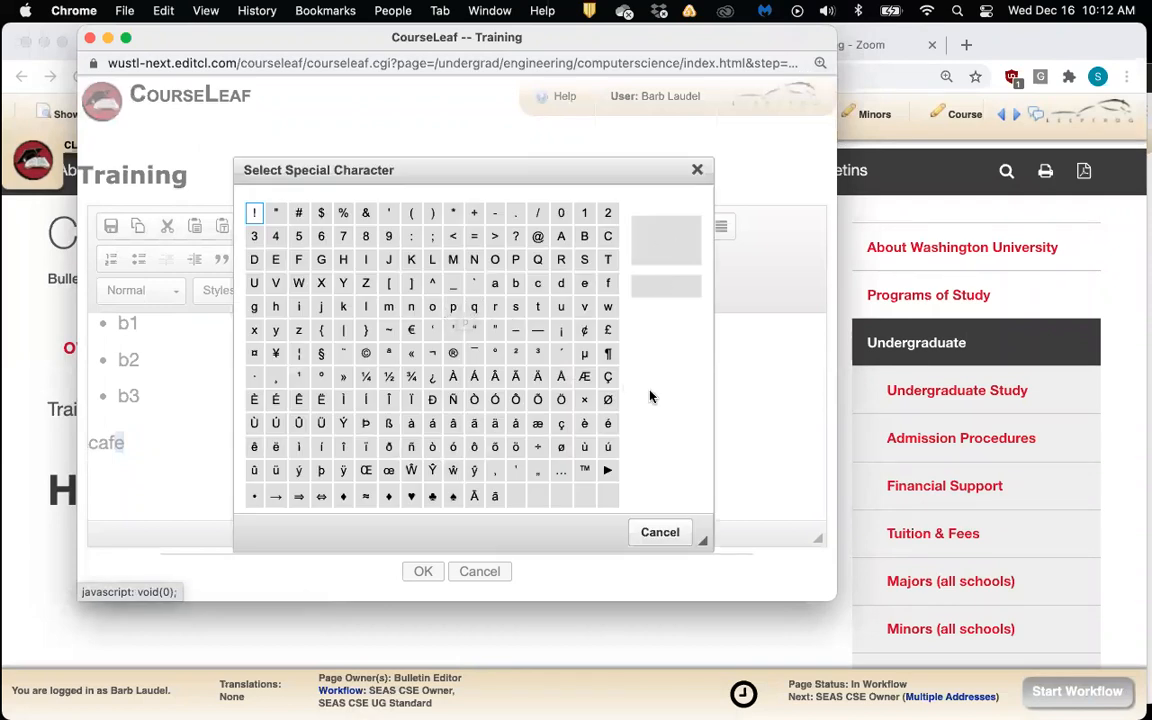
pyautogui.click(607, 423)
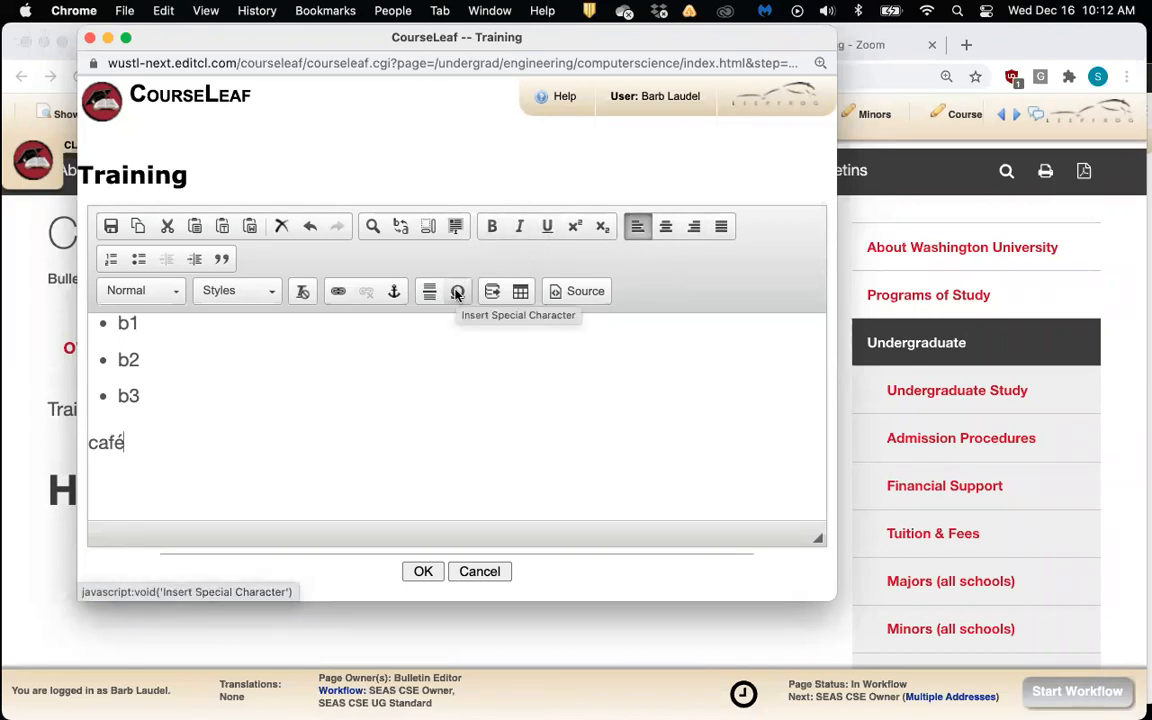
# Add Washington University and Engineering on new lines below café
pyautogui.click(175, 296)
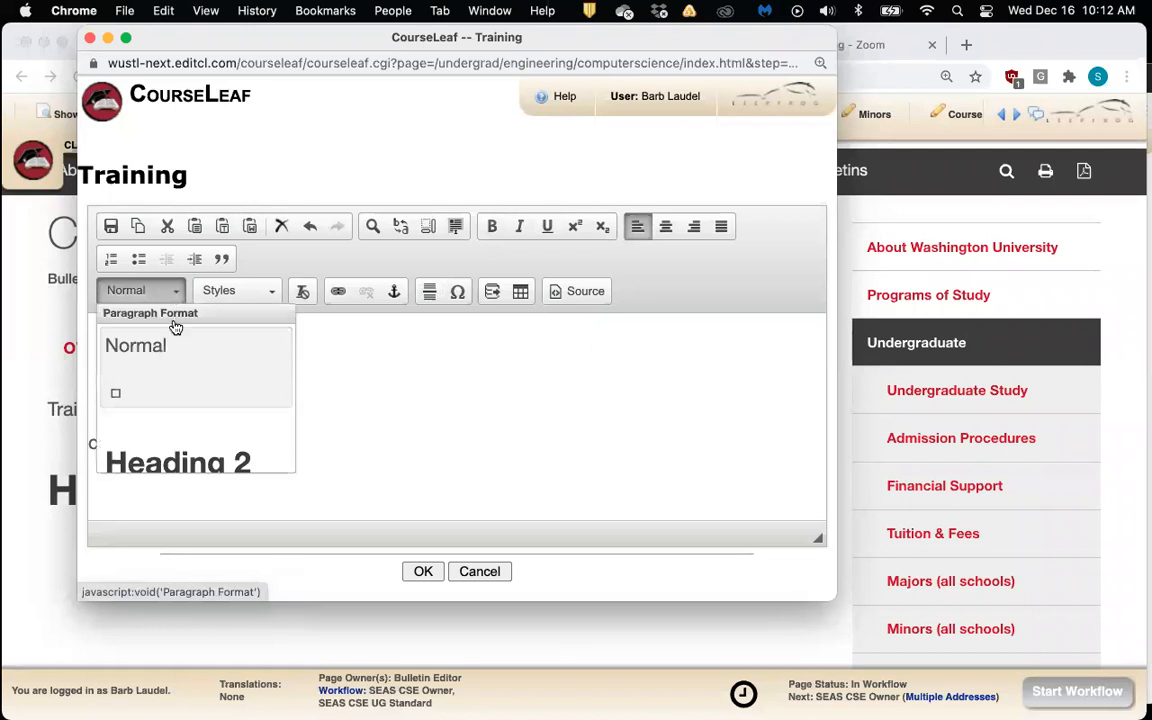
pyautogui.scroll(-2, 173, 328)
pyautogui.scroll(2, 172, 330)
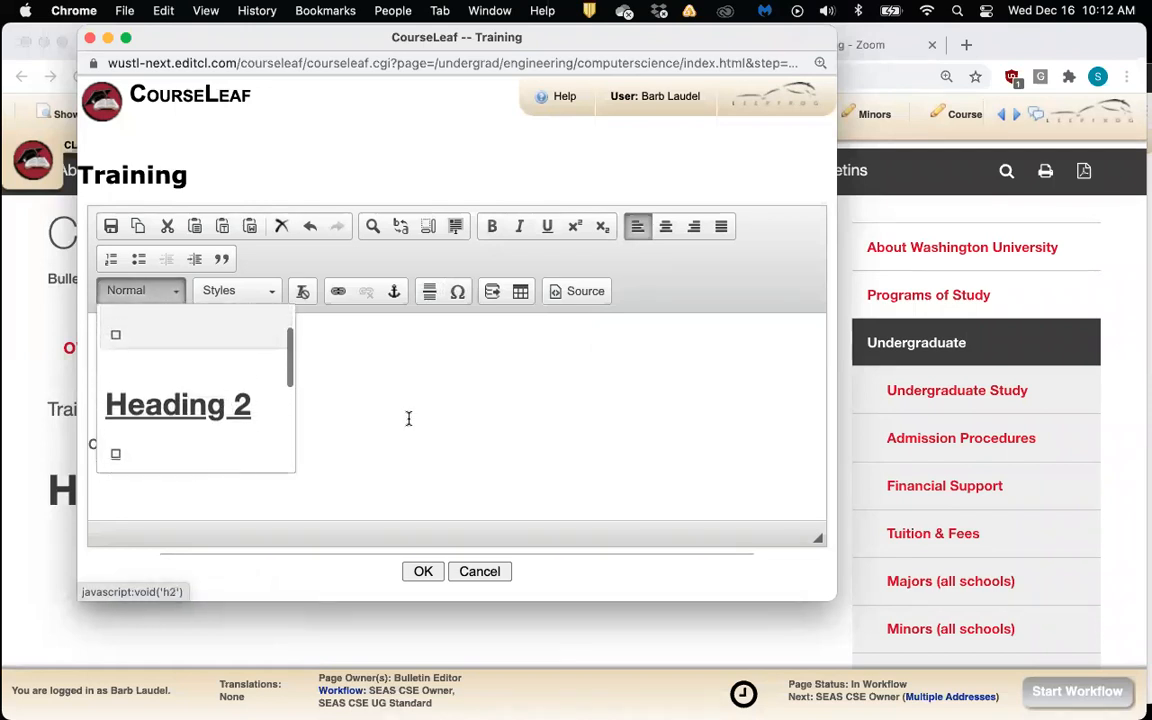
pyautogui.click(410, 416)
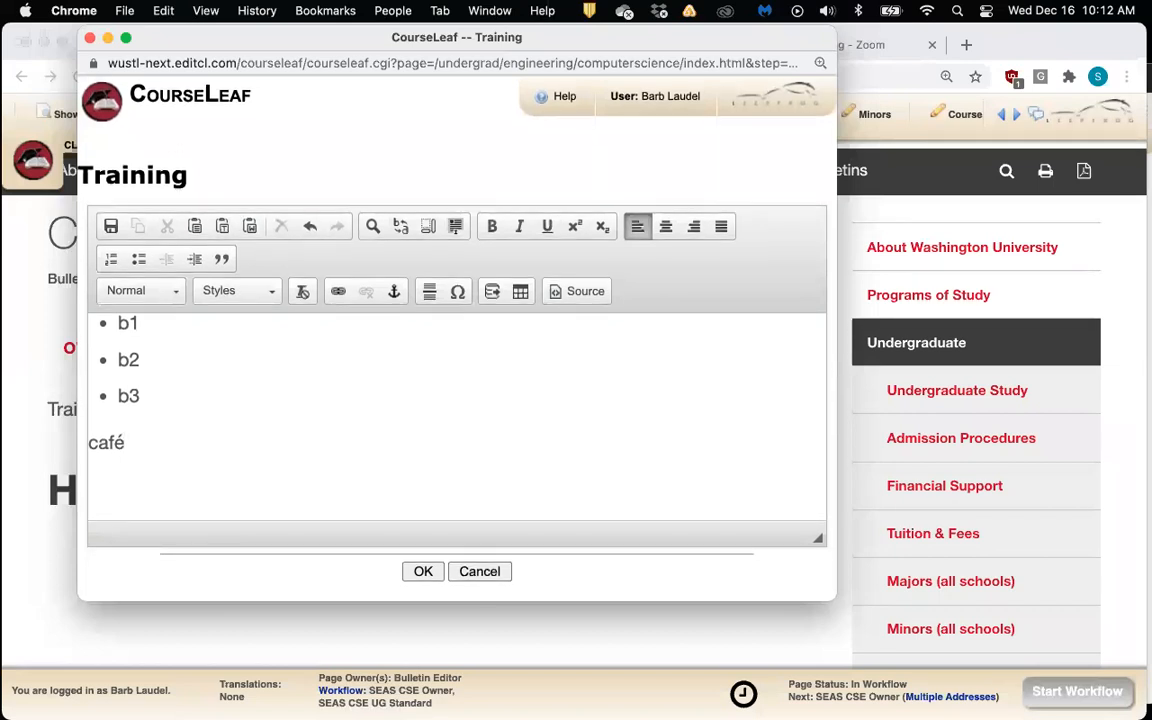
pyautogui.scroll(-1, 399, 440)
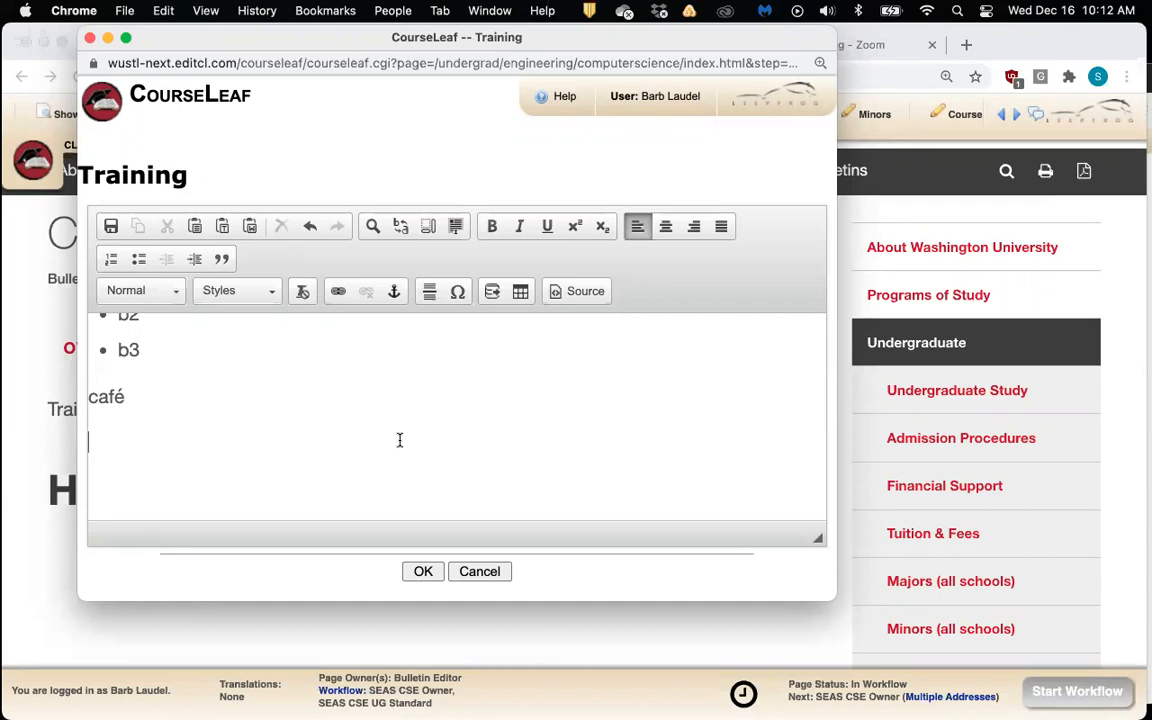
pyautogui.scroll(-1, 399, 442)
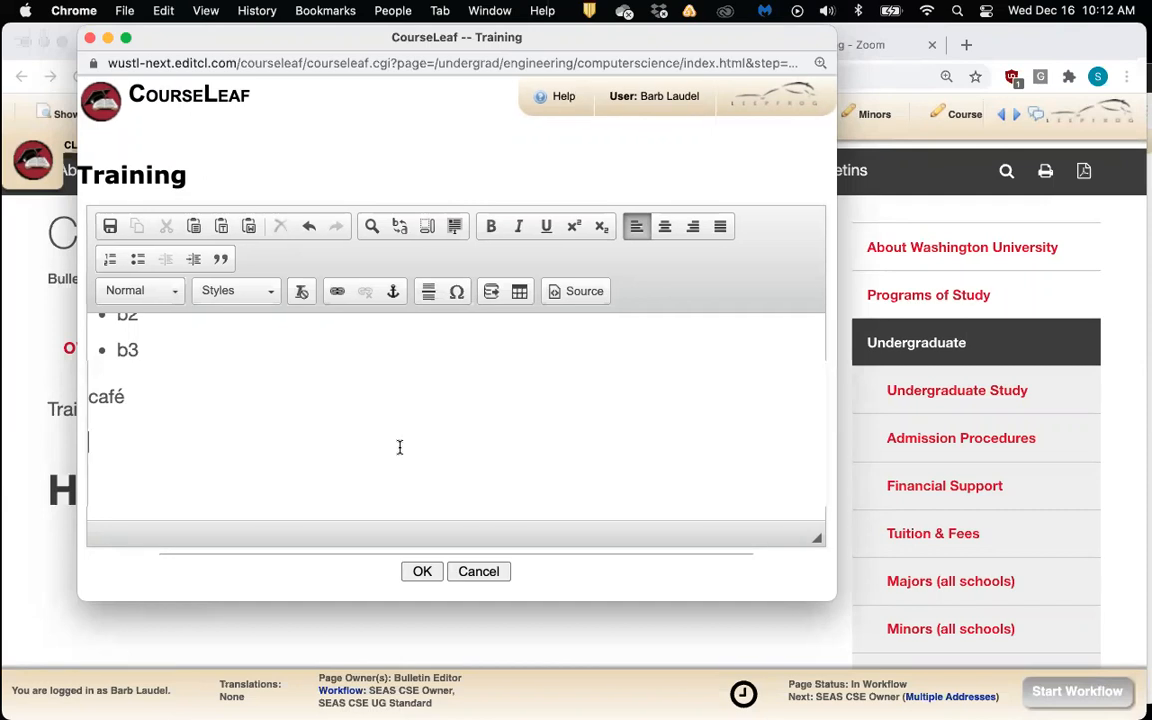
pyautogui.press('Return')
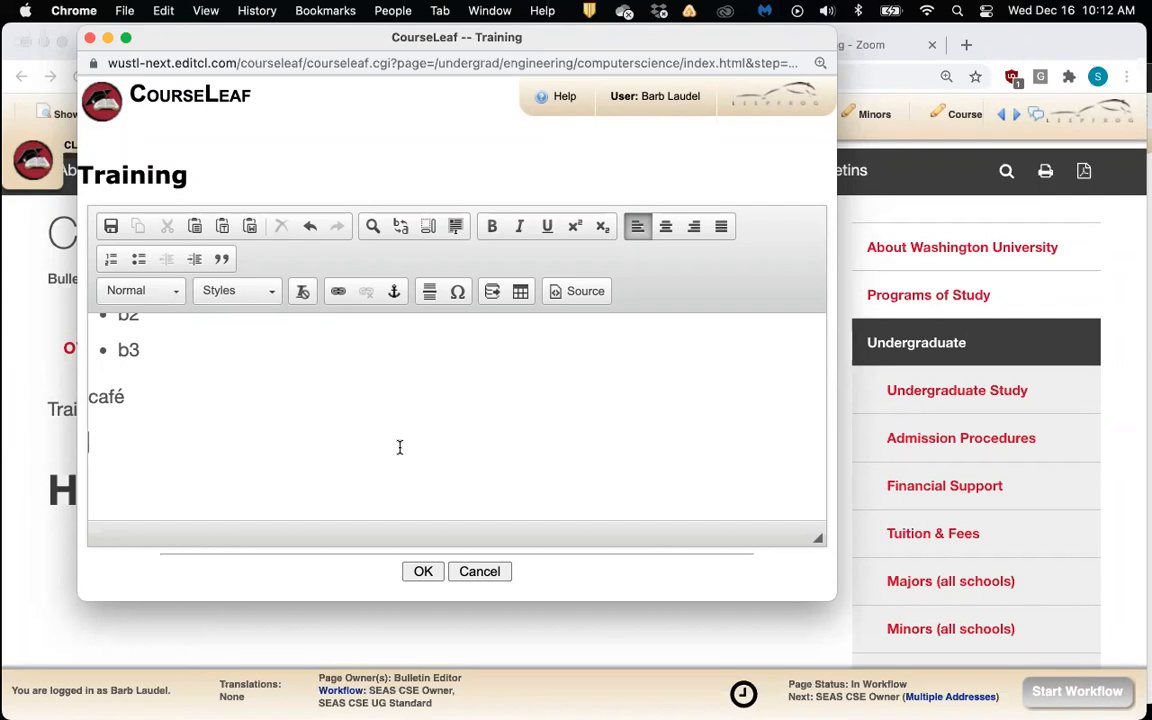
pyautogui.write('Washington University ')
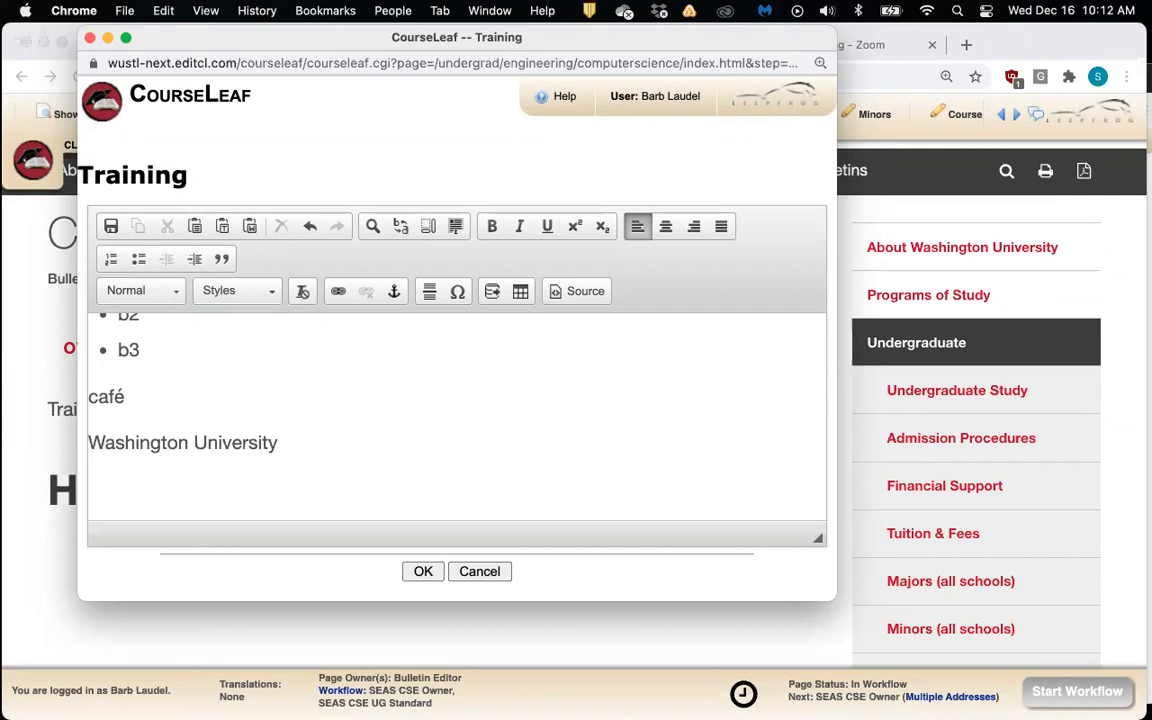
pyautogui.write('Engineering')
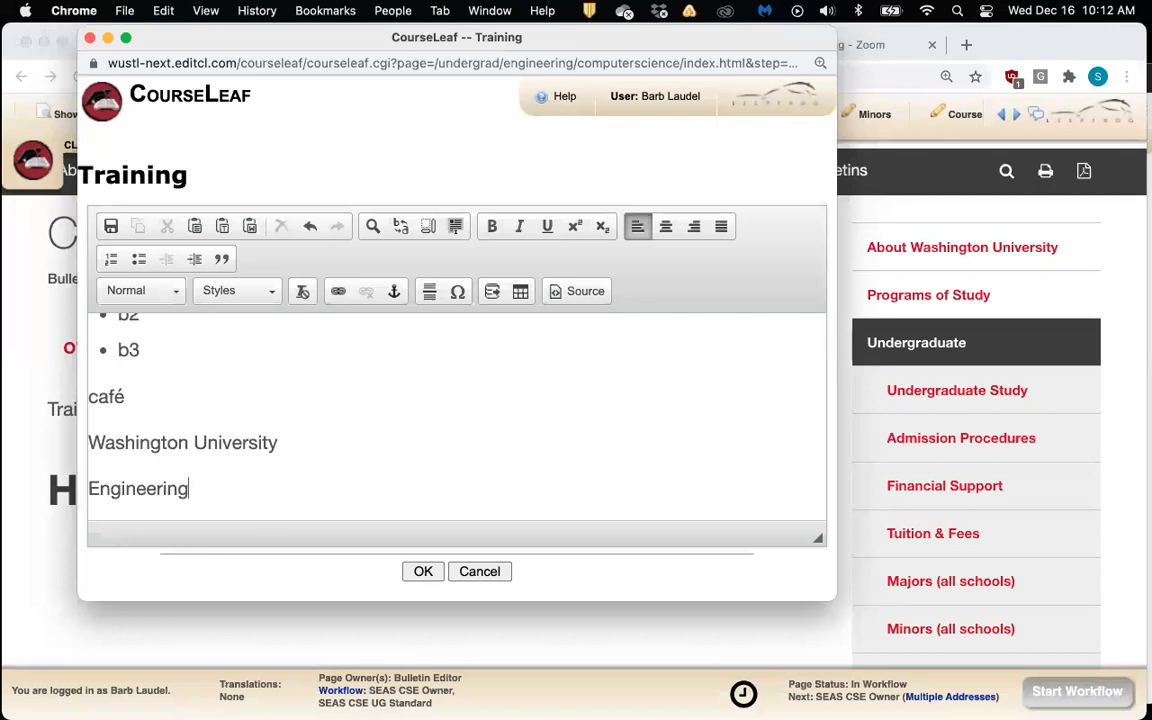
# Add a Registrar line and select the text Washington University
pyautogui.press('Return')
pyautogui.write('Res')
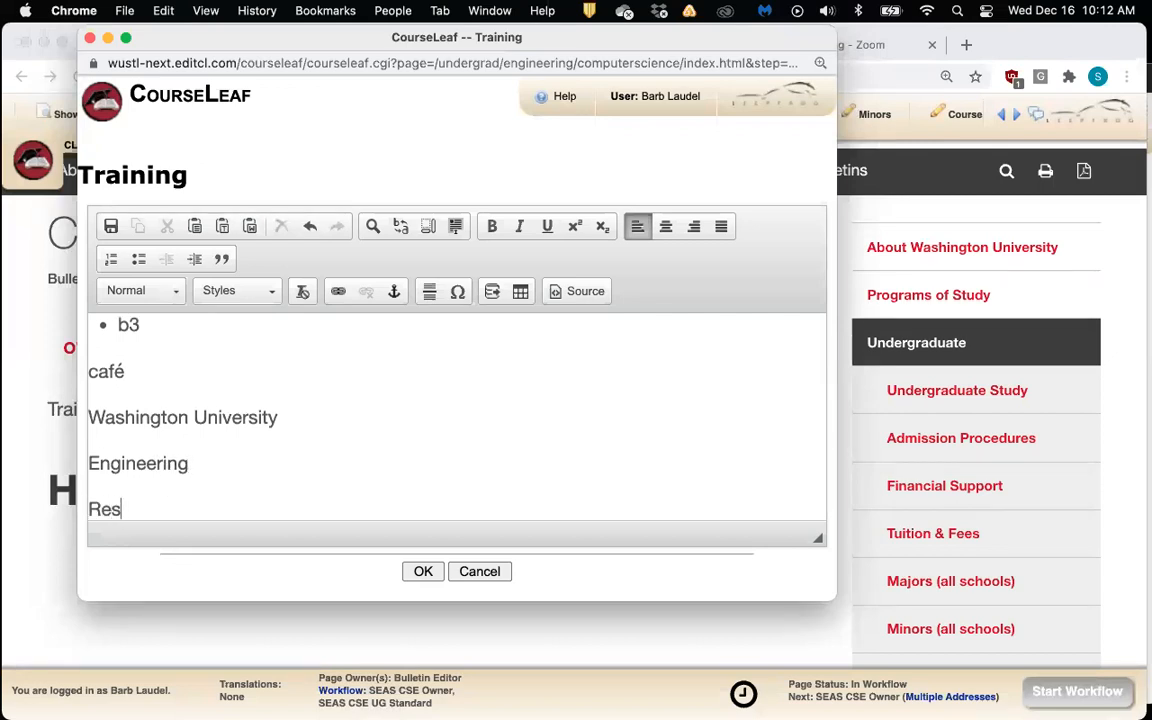
pyautogui.press('BackSpace')
pyautogui.write('gis')
pyautogui.press('BackSpace')
pyautogui.write('istrar')
pyautogui.moveTo(88, 414); pyautogui.dragTo(283, 411)
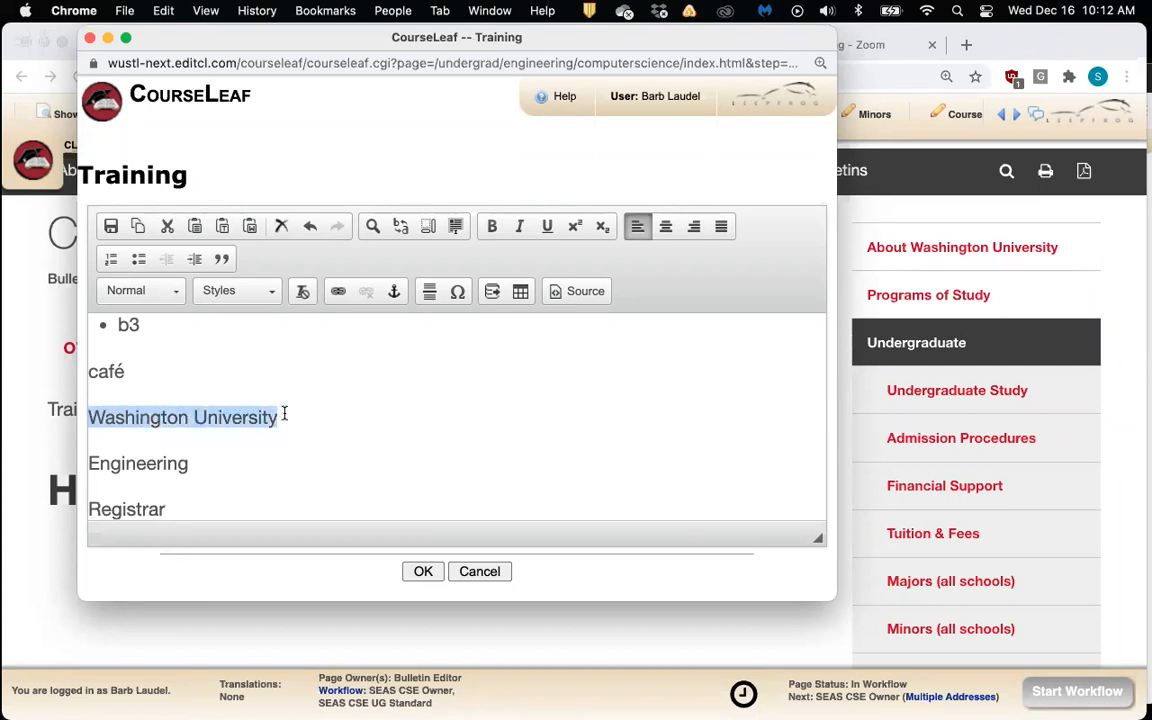
pyautogui.click(337, 293)
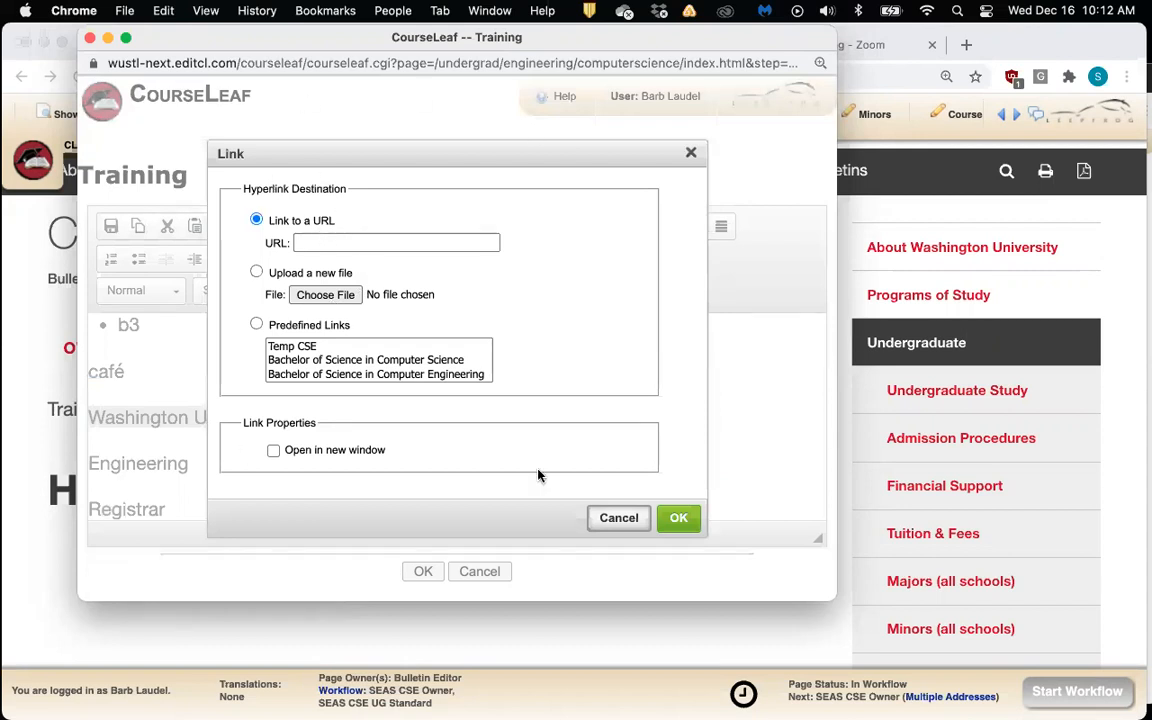
pyautogui.click(320, 242)
pyautogui.click(320, 242)
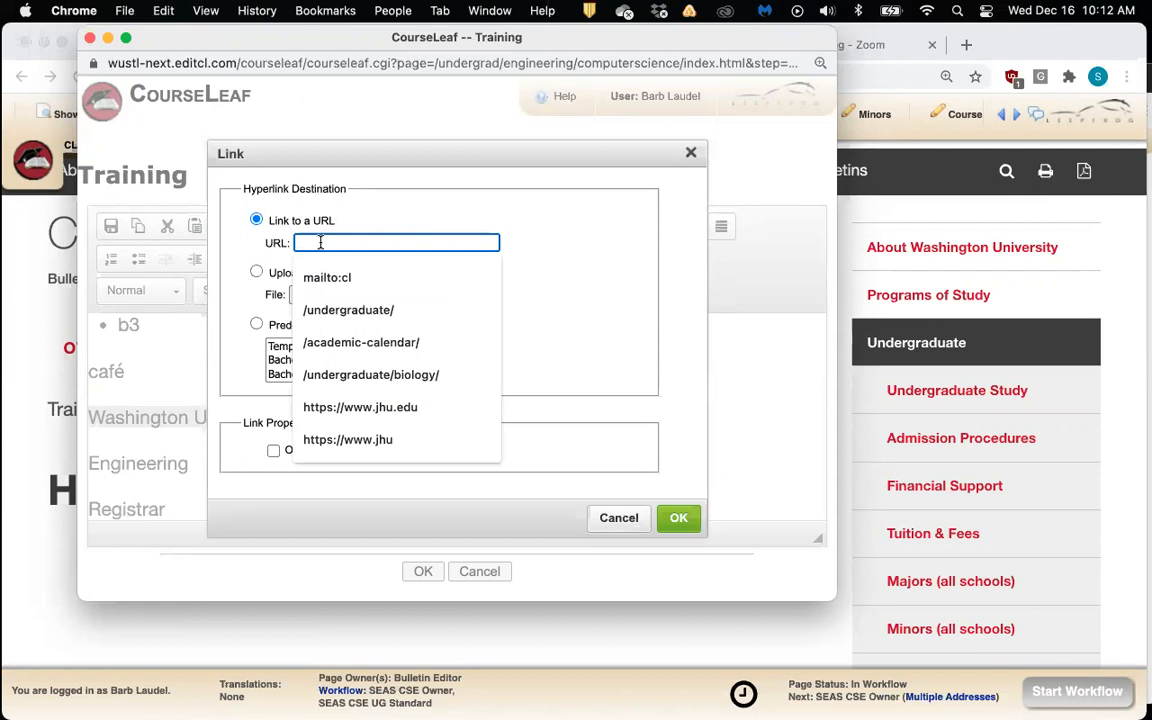
pyautogui.write('http://')
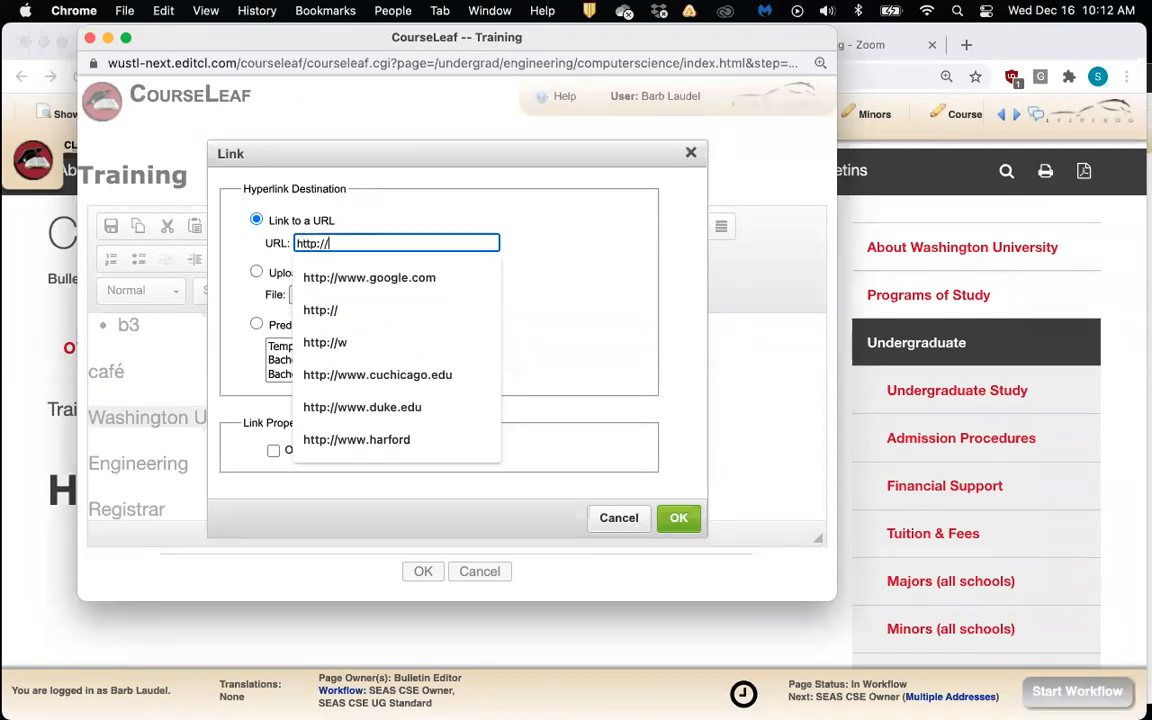
pyautogui.write('www.wu')
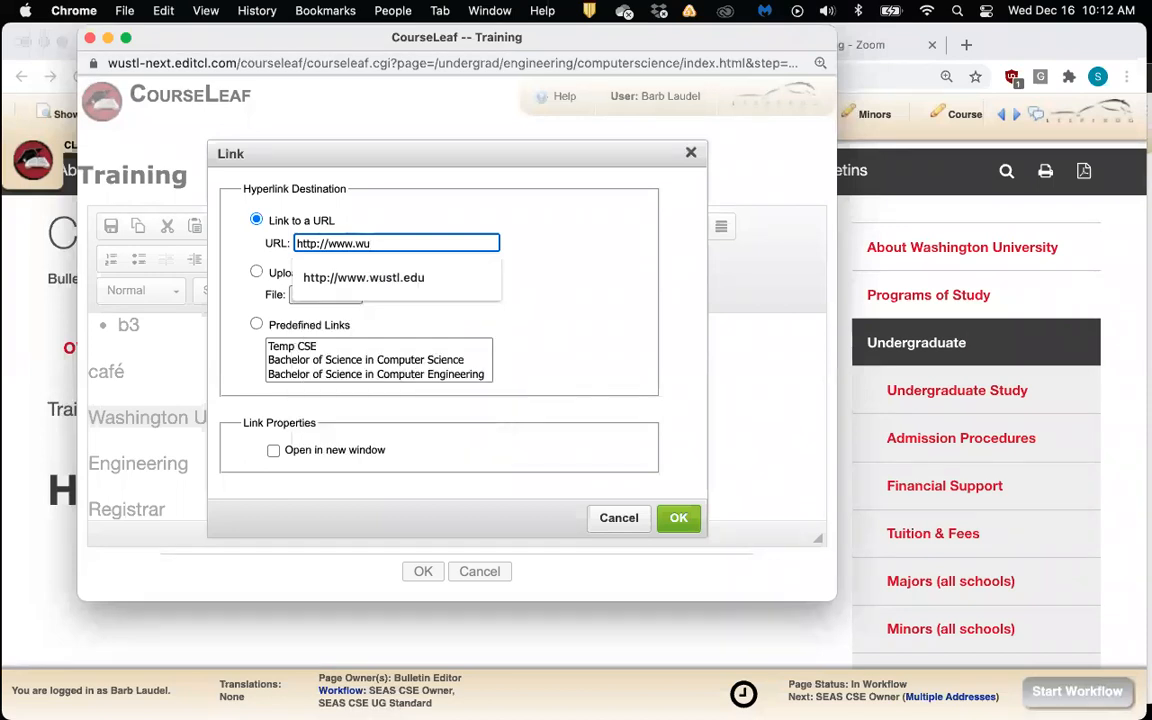
pyautogui.press('Down')
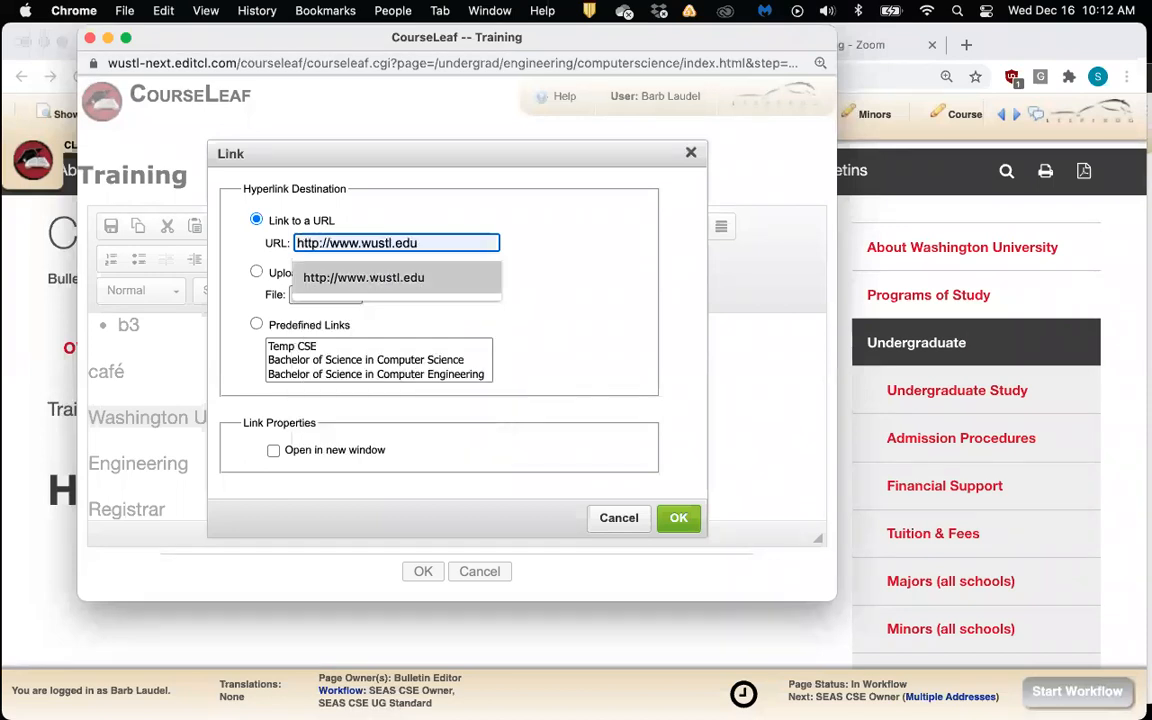
pyautogui.click(378, 280)
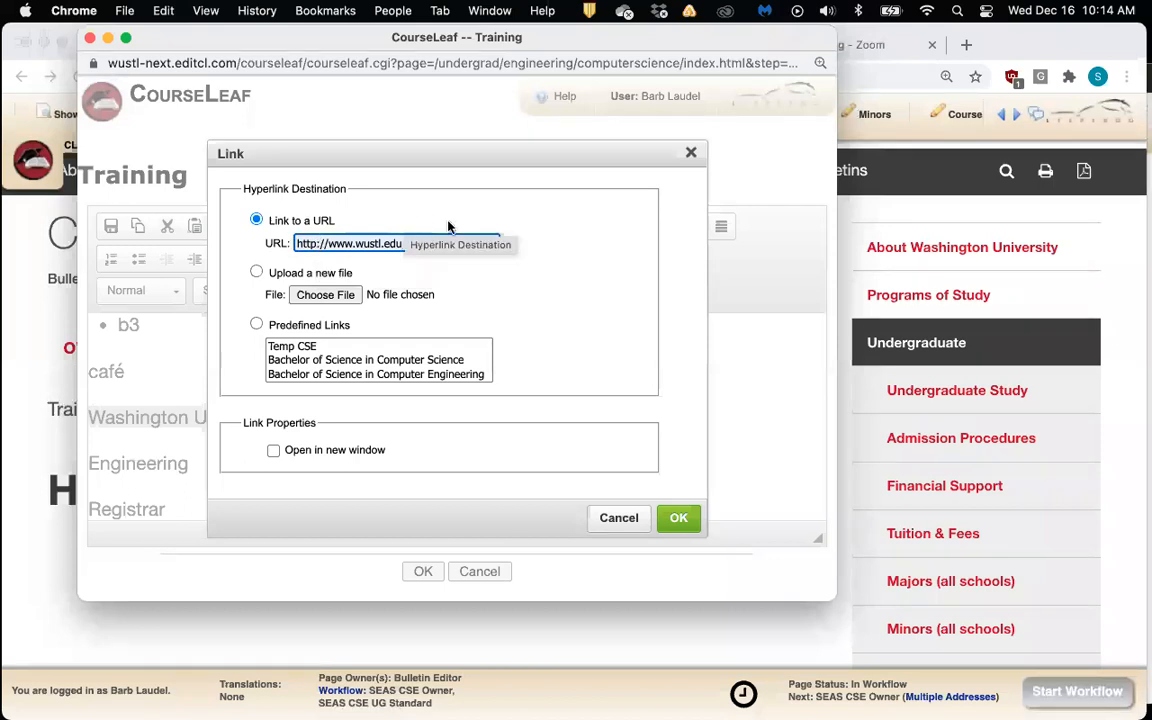
pyautogui.click(679, 516)
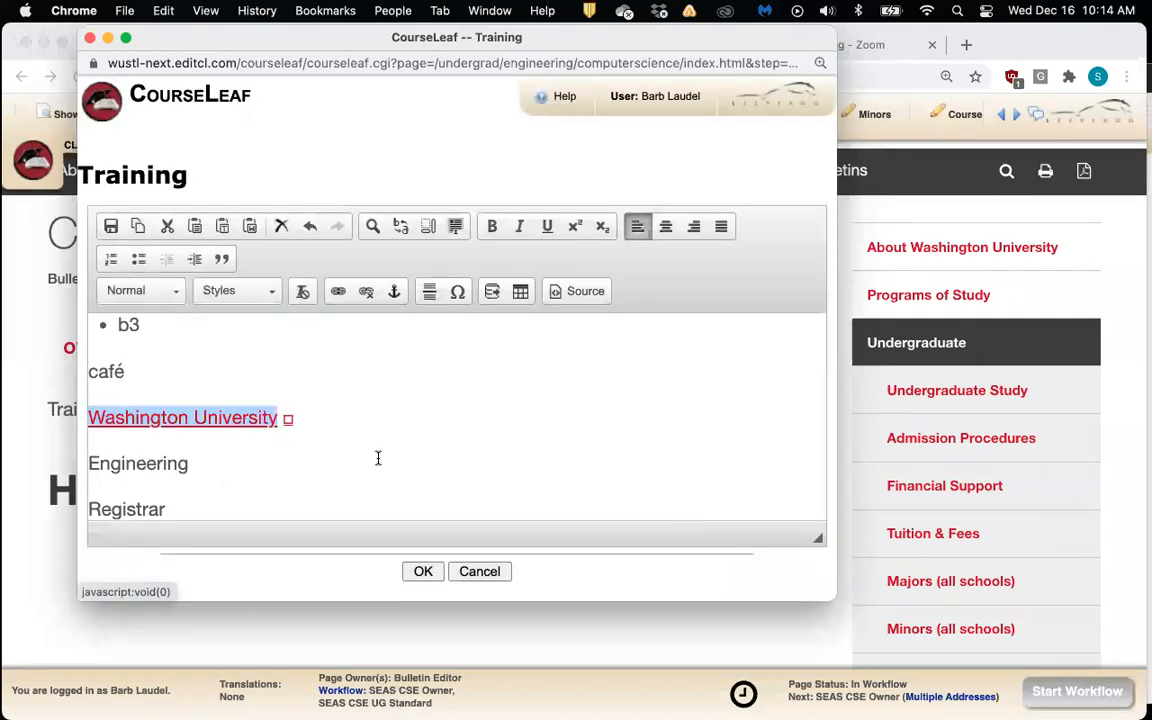
pyautogui.click(236, 440)
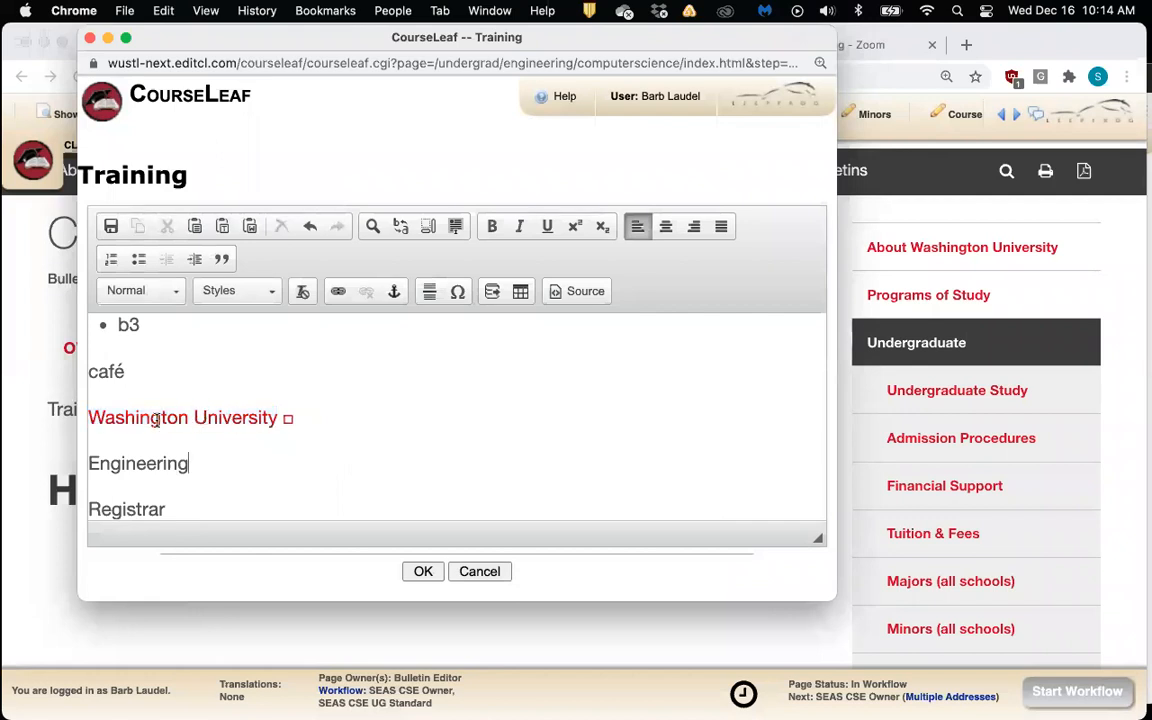
pyautogui.scroll(-3, 335, 418)
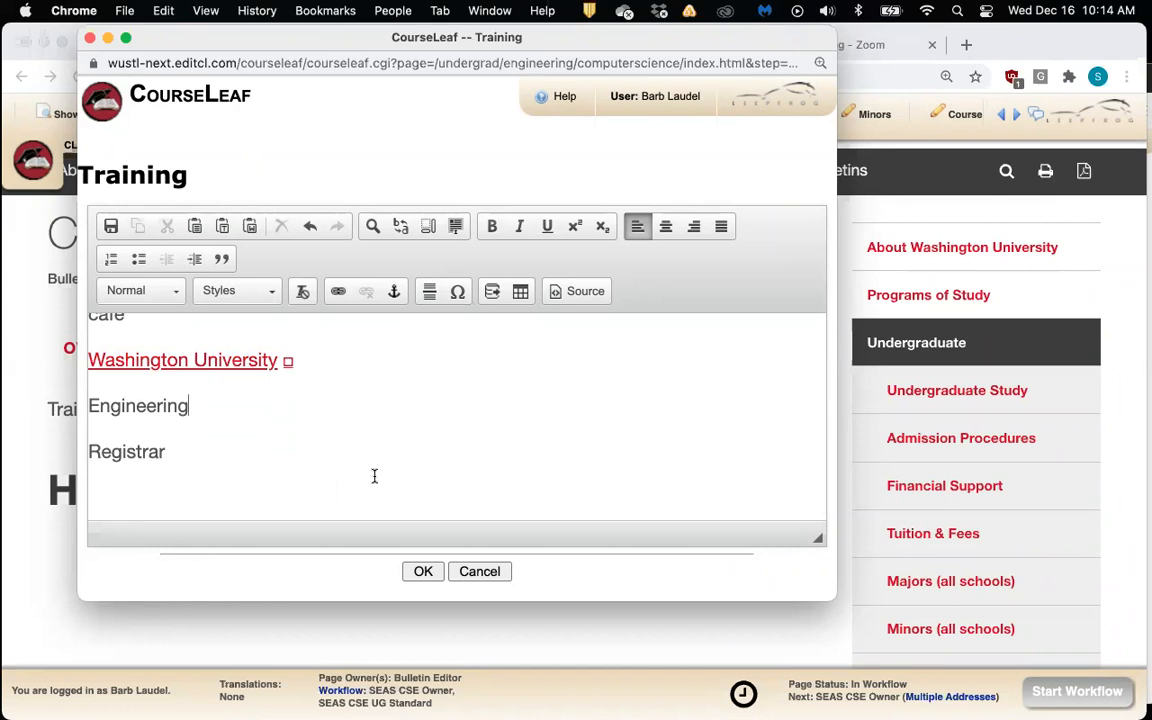
# Save the Training edits and scroll the page to check the link, Engineering and Registrar lines
pyautogui.click(421, 572)
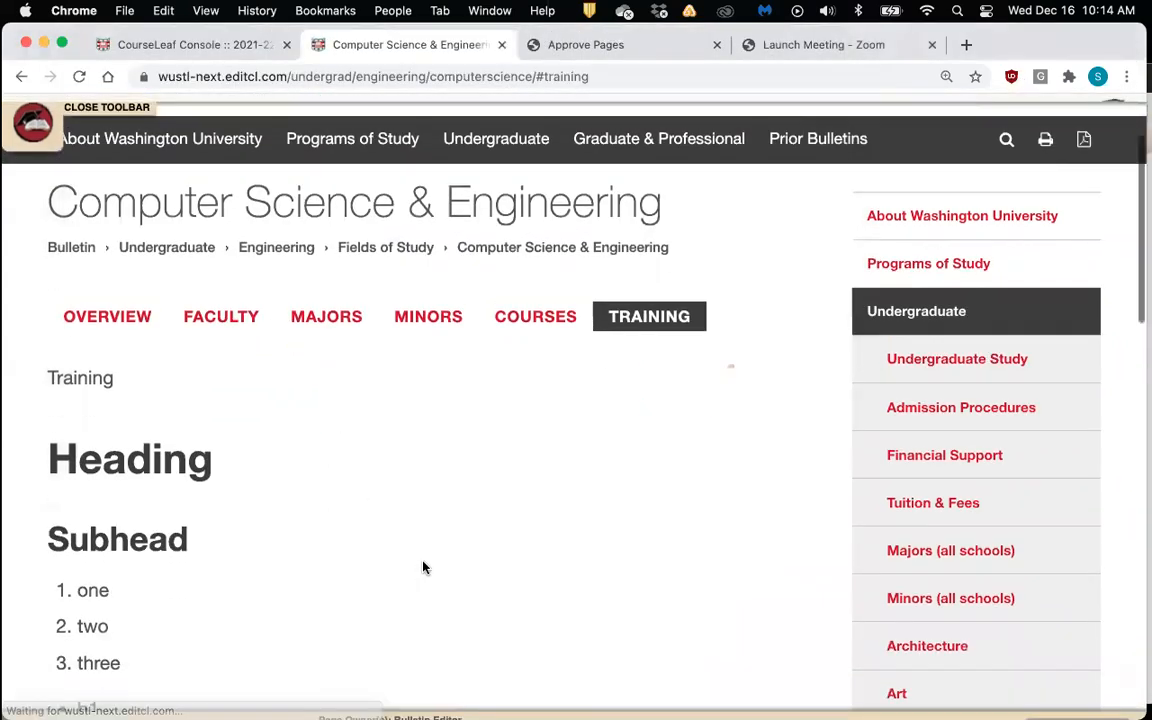
pyautogui.scroll(-5, 422, 567)
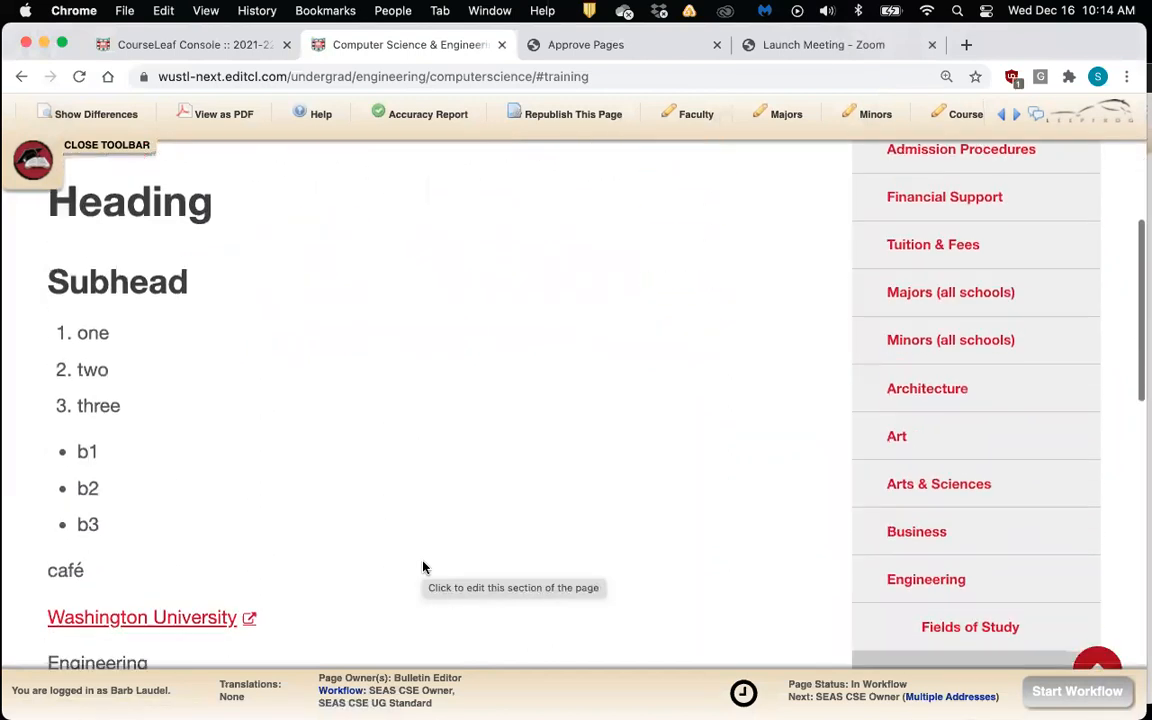
pyautogui.scroll(-3, 422, 567)
pyautogui.scroll(1, 422, 567)
pyautogui.scroll(-1, 422, 567)
pyautogui.scroll(3, 424, 566)
pyautogui.scroll(-2, 400, 567)
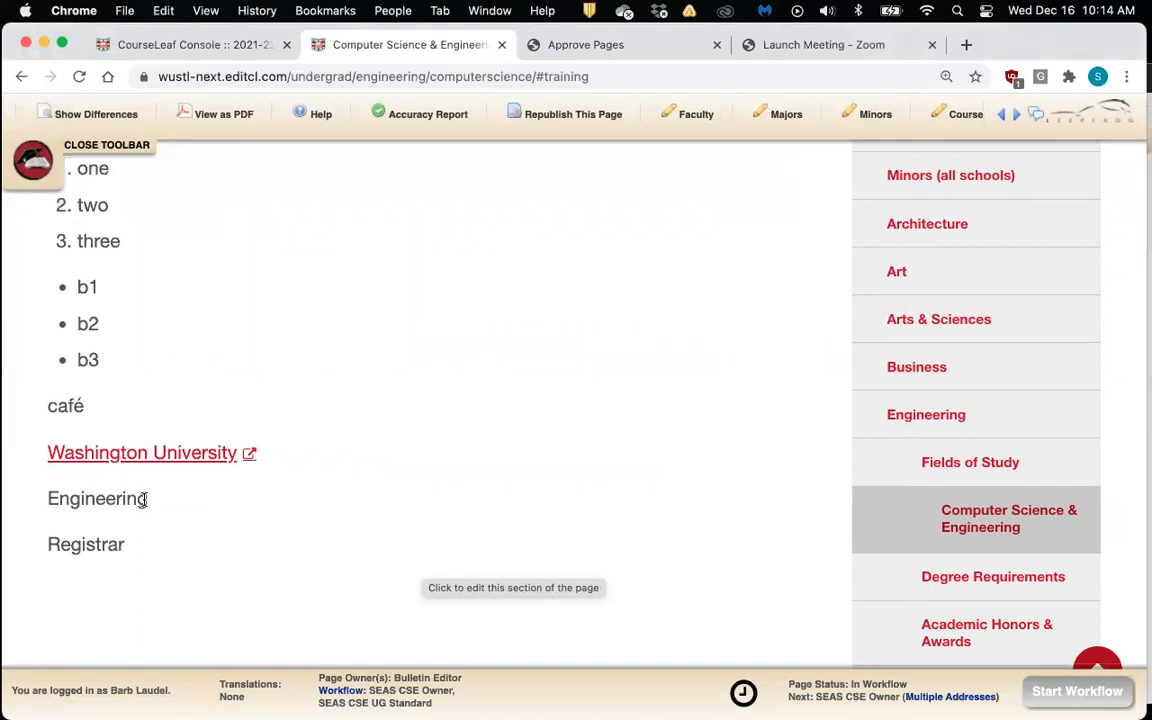
pyautogui.scroll(5, 143, 499)
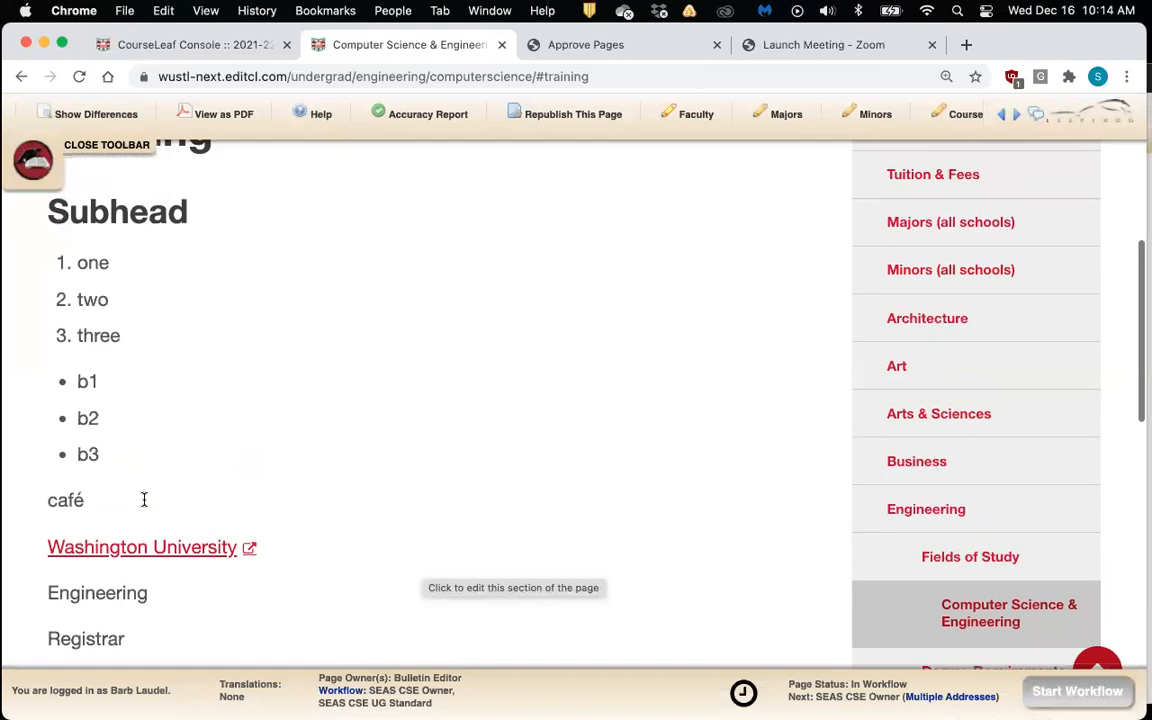
pyautogui.scroll(3, 143, 503)
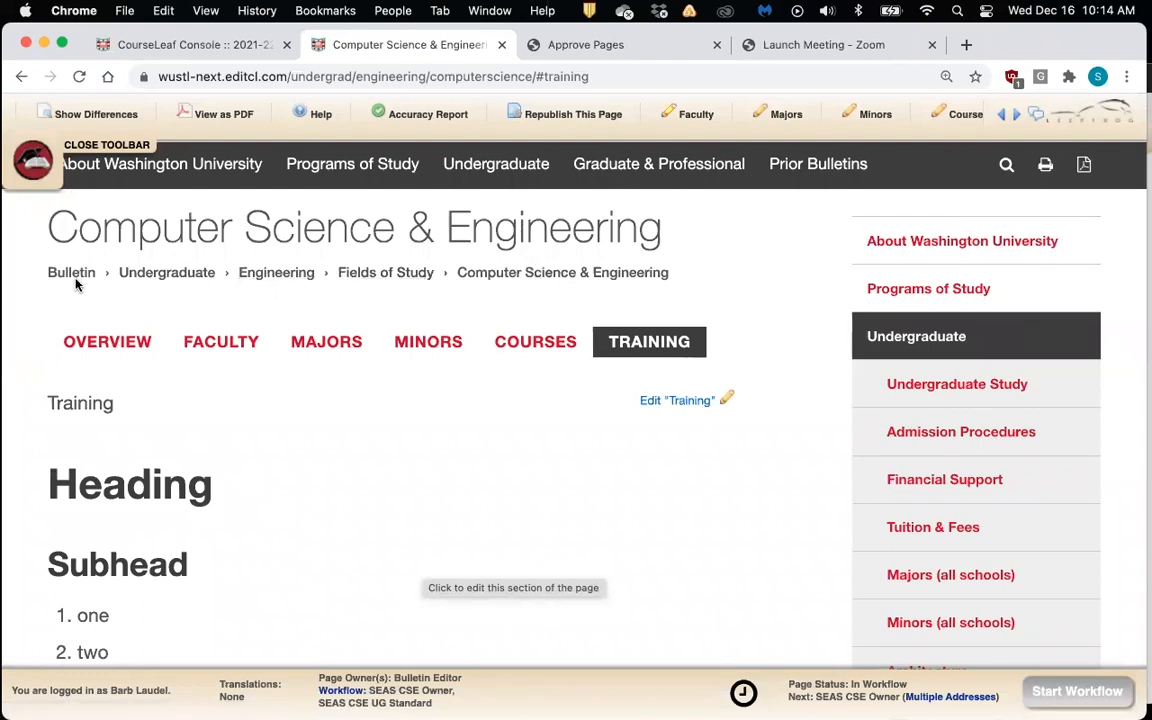
# Go to the McKelvey School of Engineering page and select its /undergrad/engineering/ address path
pyautogui.click(277, 274)
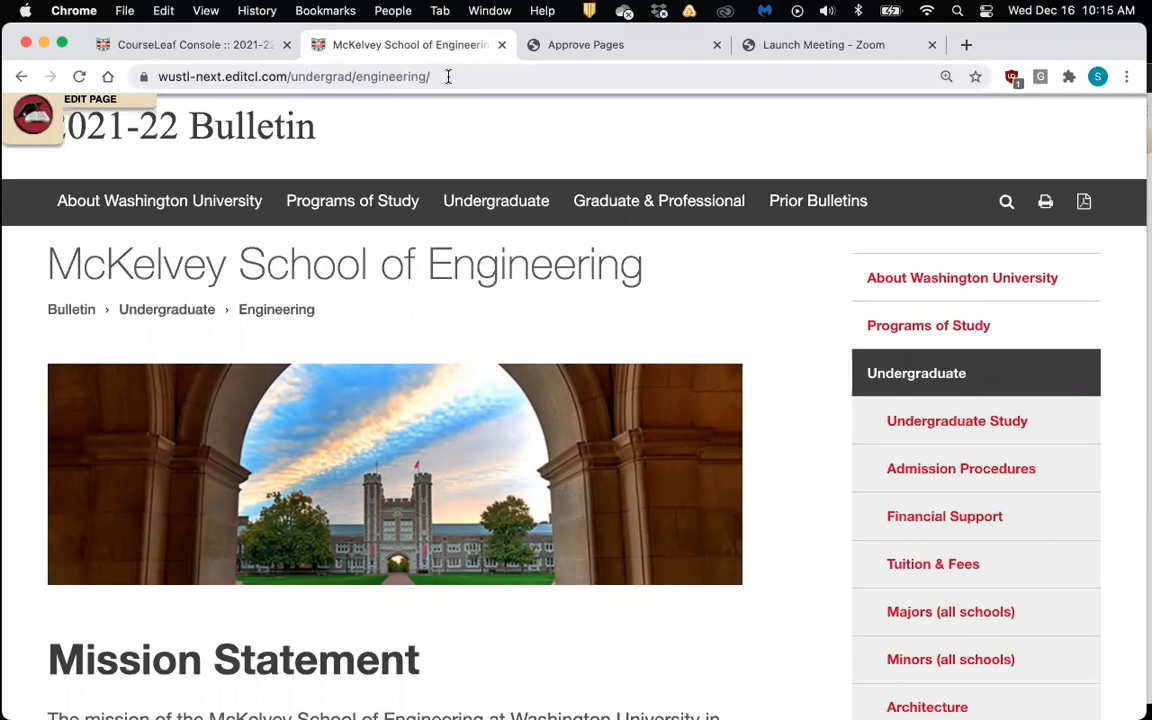
pyautogui.moveTo(287, 77); pyautogui.dragTo(363, 77)
pyautogui.moveTo(383, 77); pyautogui.dragTo(437, 77)
pyautogui.press('super+c')
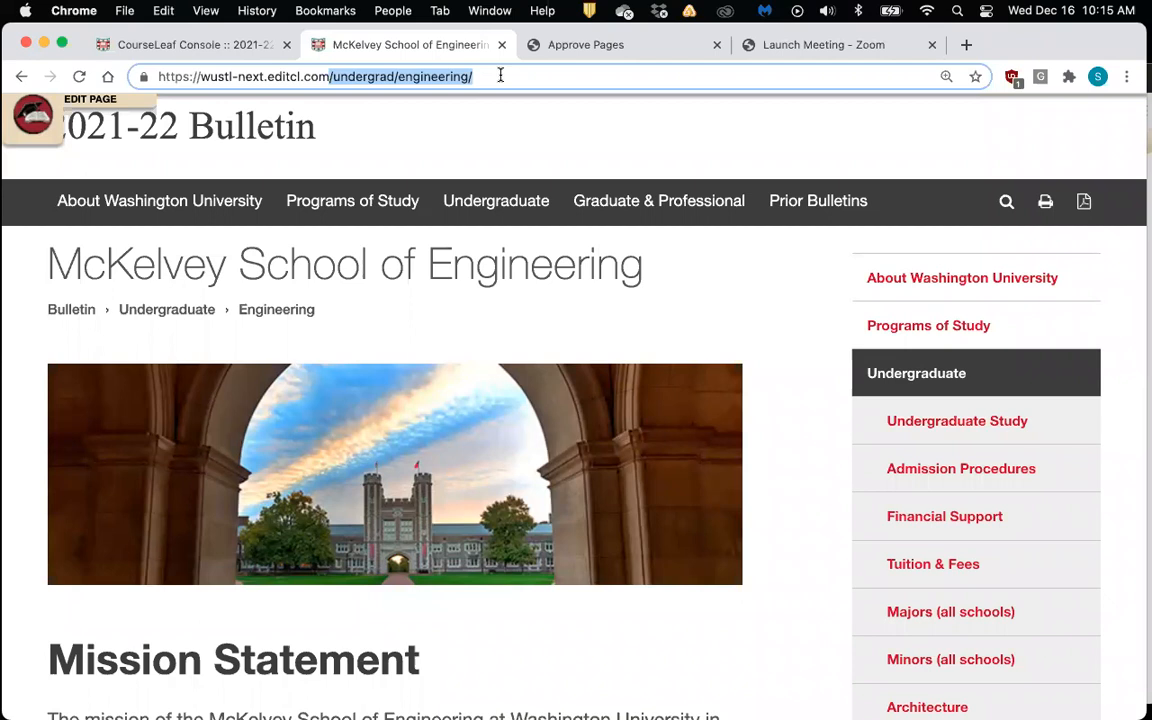
# Back on the Computer Science & Engineering page, reopen the Training editor and select 'Engineering'
pyautogui.click(30, 82)
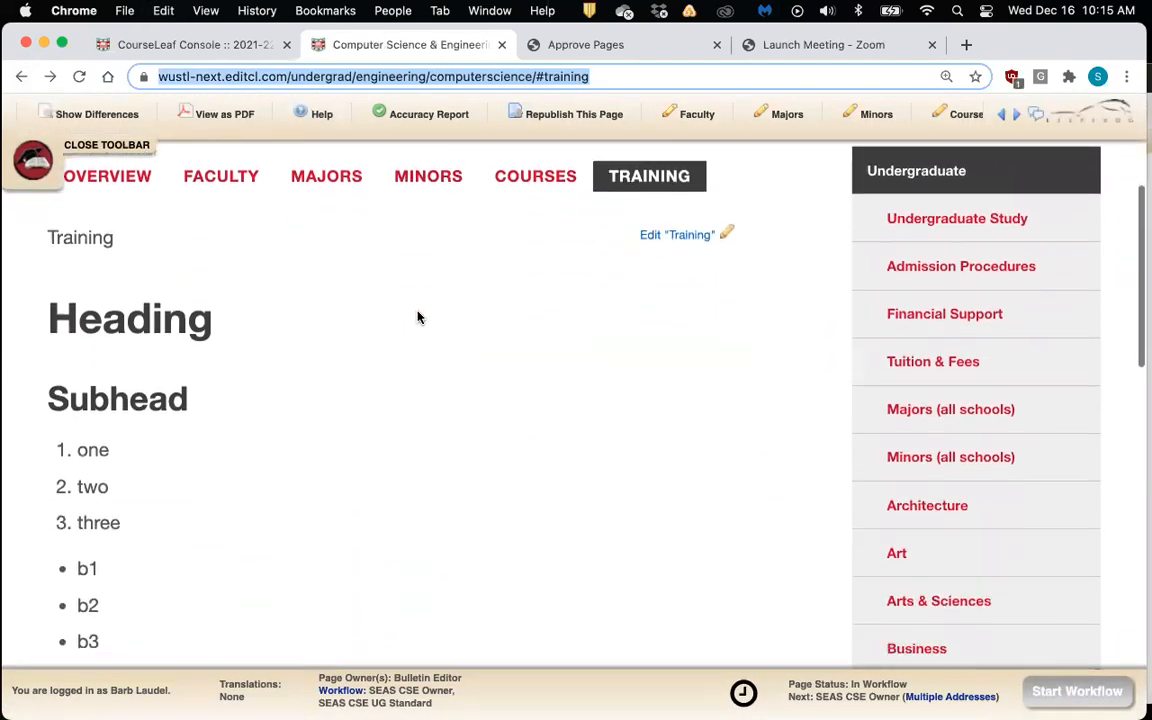
pyautogui.scroll(-2, 419, 317)
pyautogui.scroll(2, 419, 317)
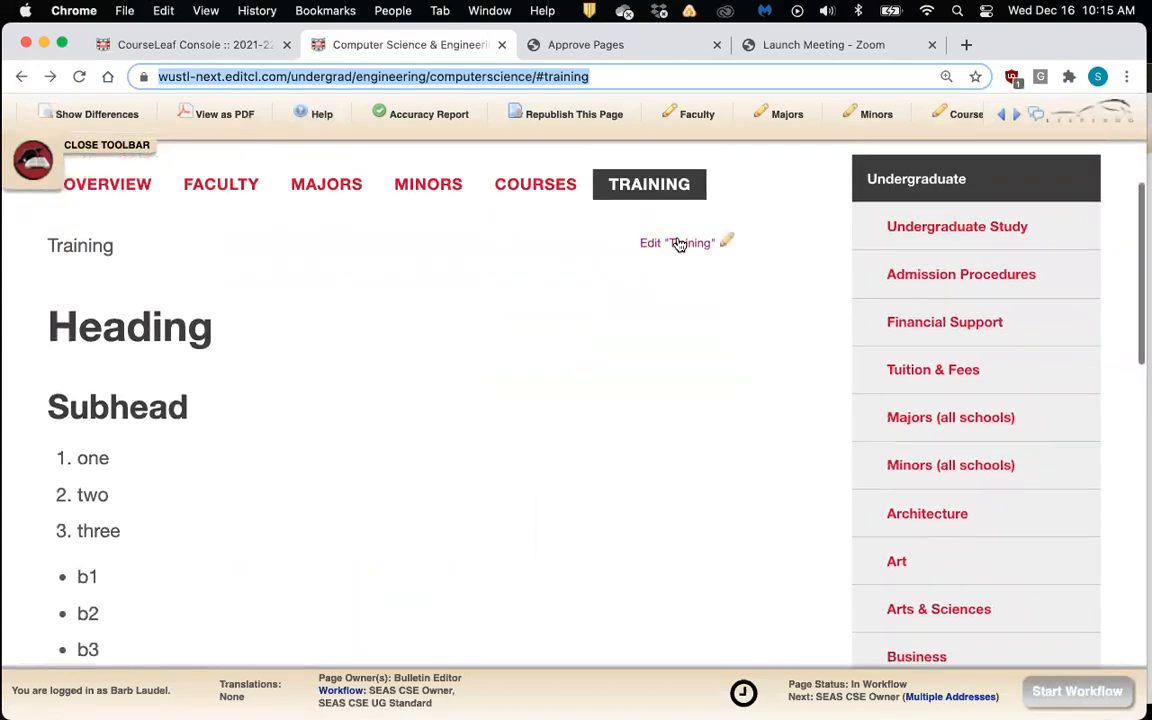
pyautogui.click(703, 247)
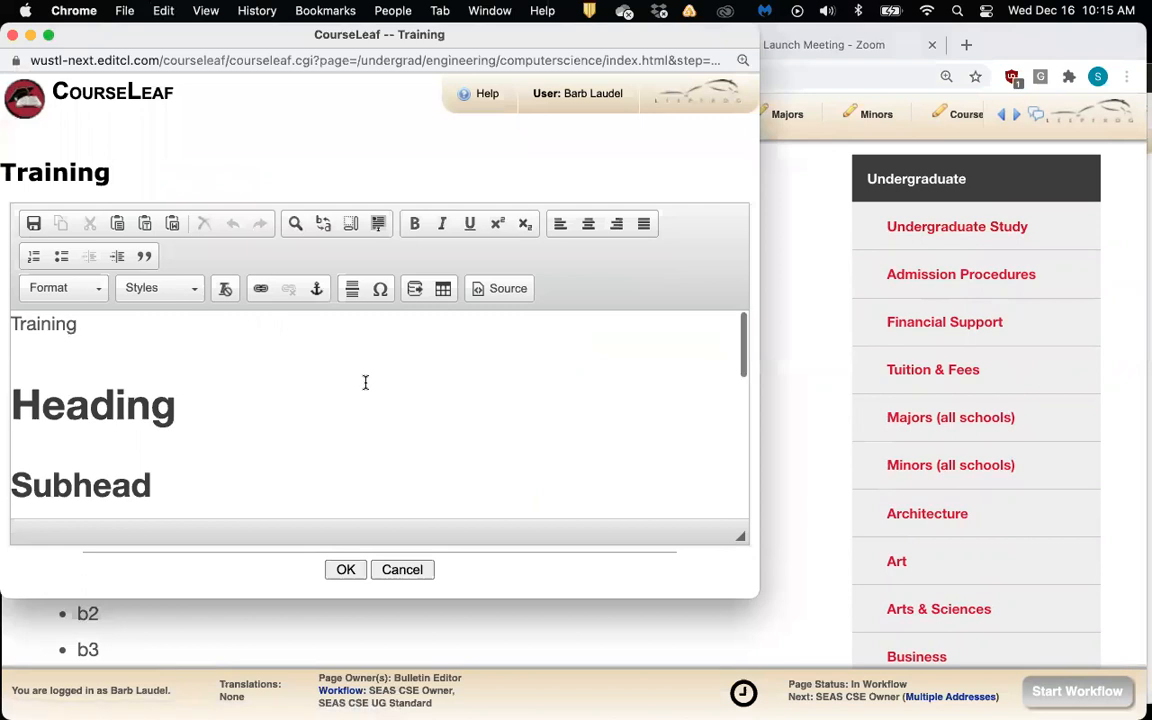
pyautogui.scroll(-10, 365, 382)
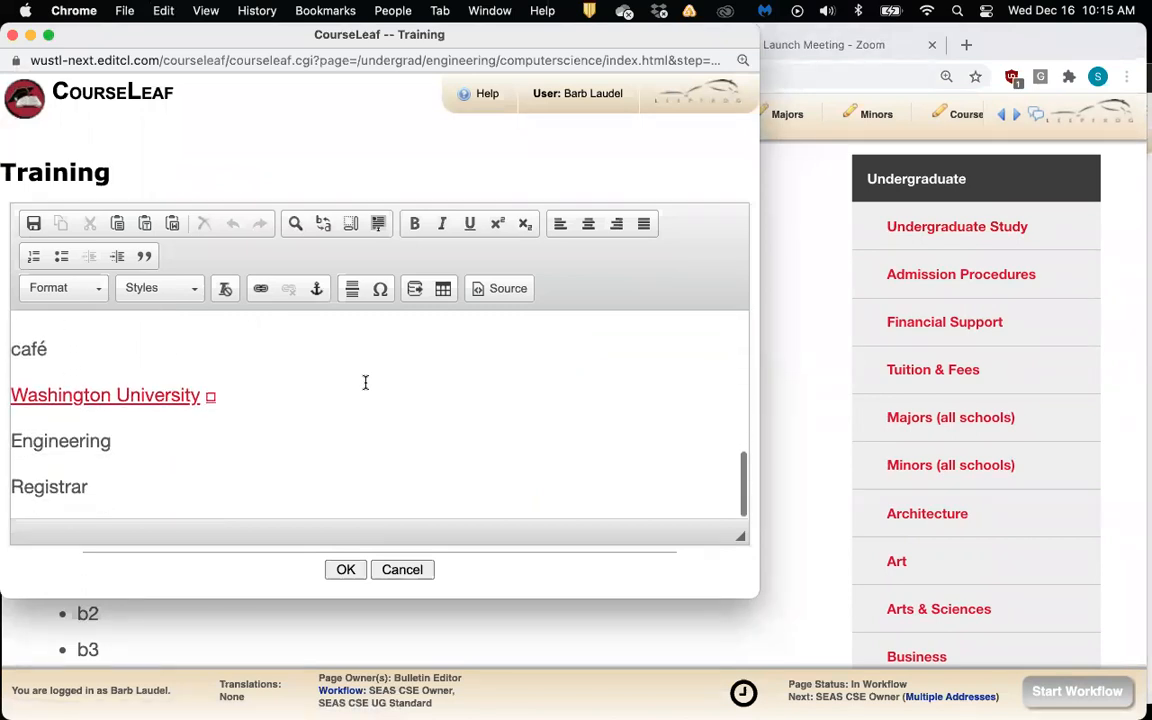
pyautogui.moveTo(11, 441); pyautogui.dragTo(113, 441)
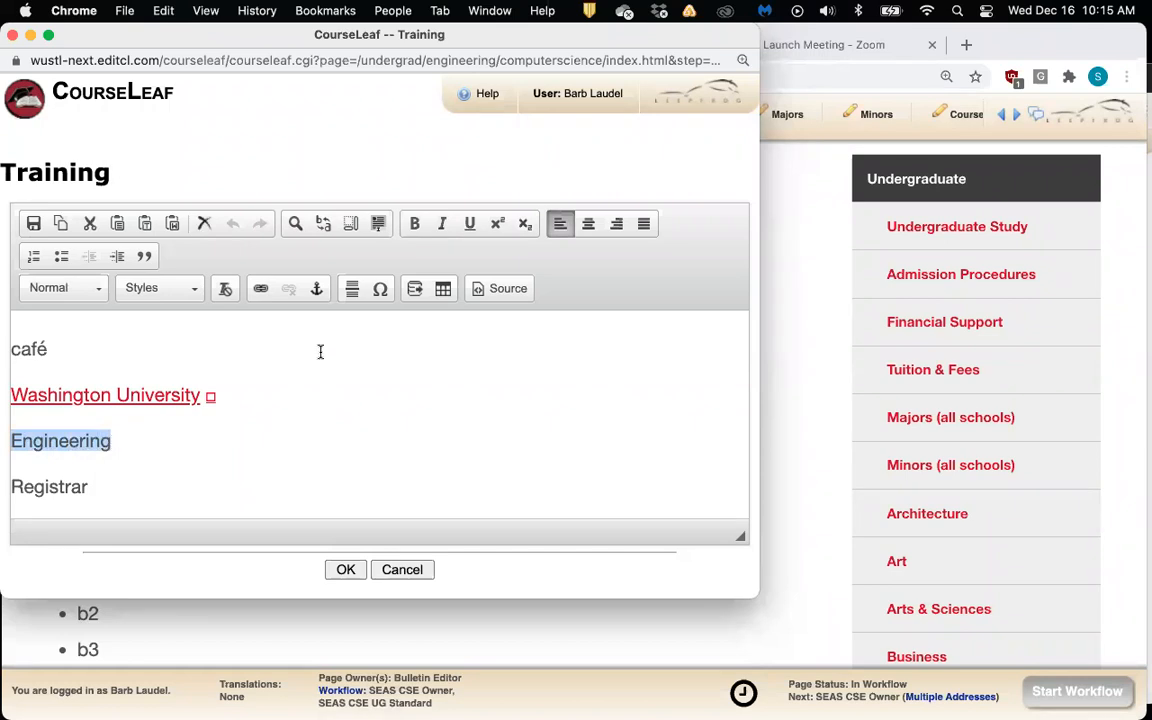
# Link the word 'Engineering' to /undergrad/engineering/ in the Training text
pyautogui.click(260, 291)
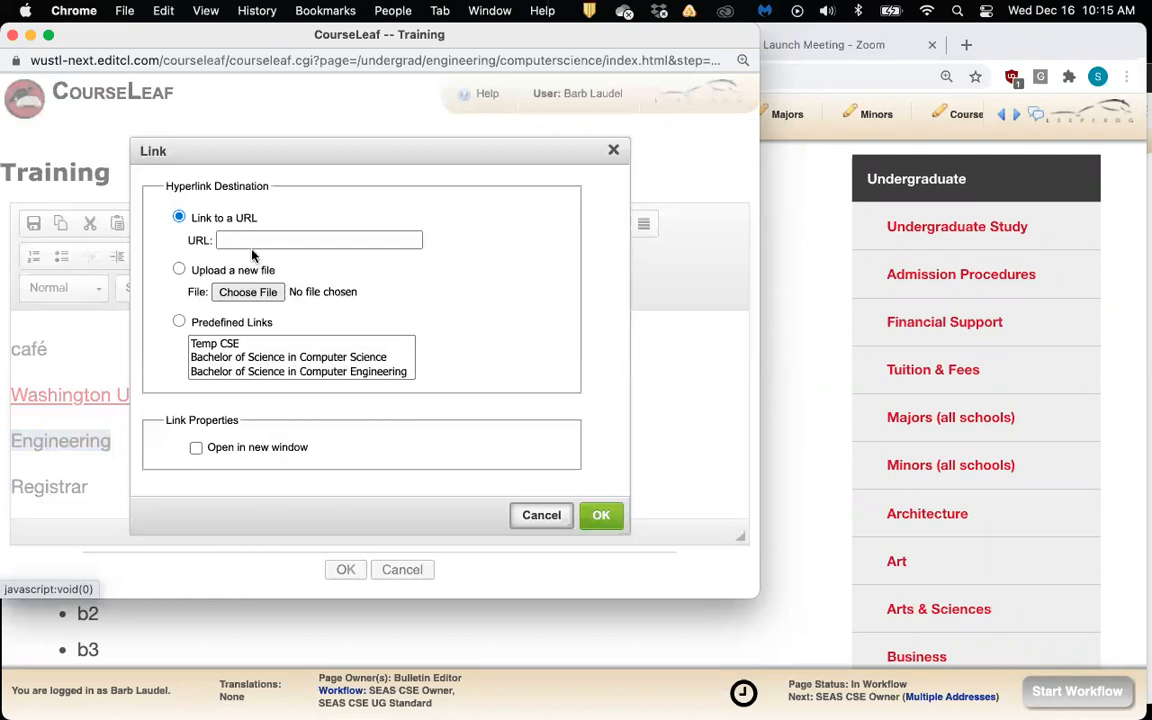
pyautogui.click(246, 239)
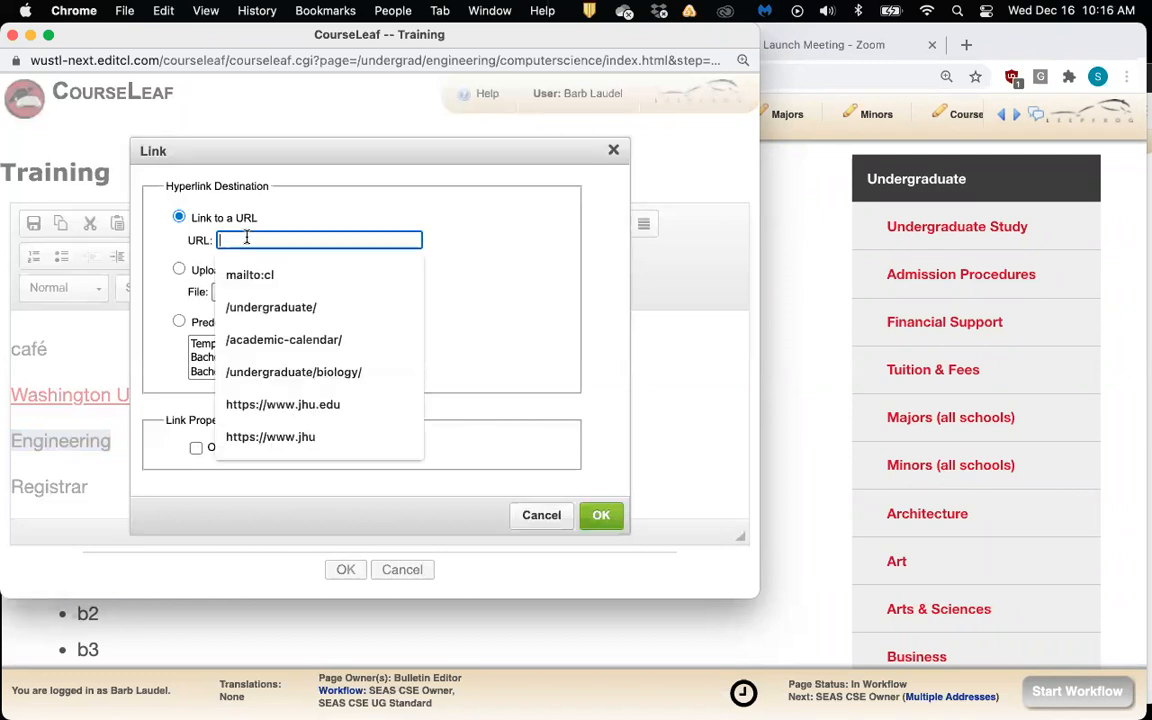
pyautogui.press('super+v')
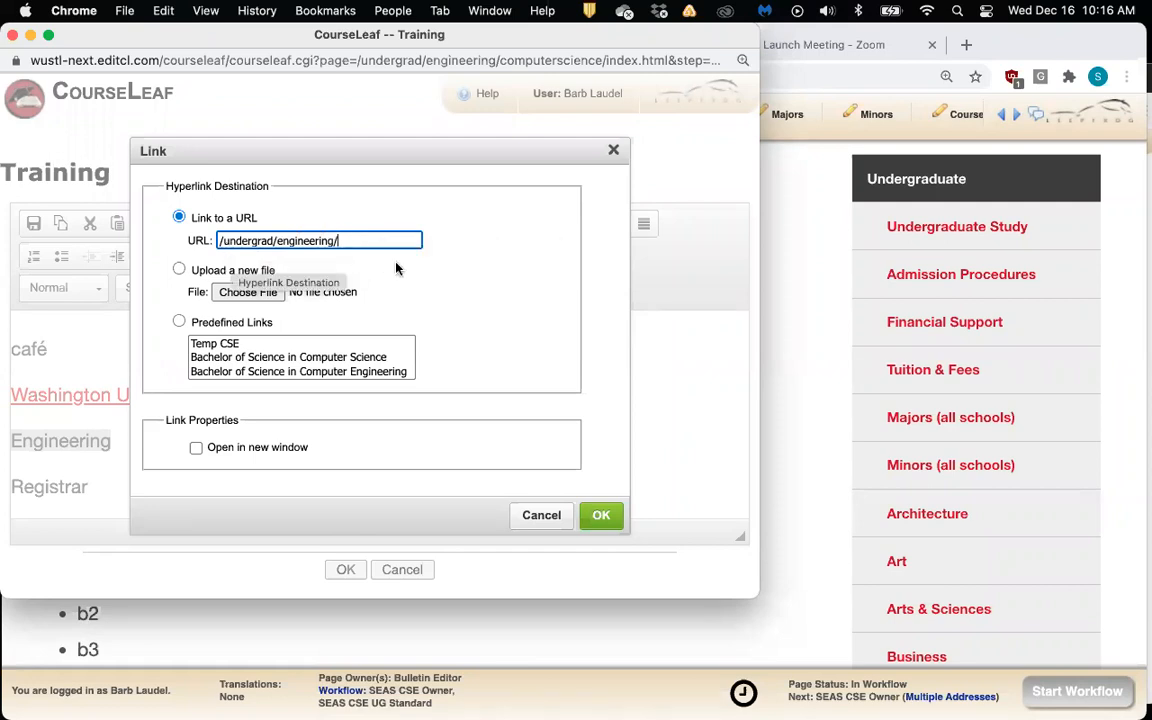
pyautogui.click(602, 517)
pyautogui.click(263, 478)
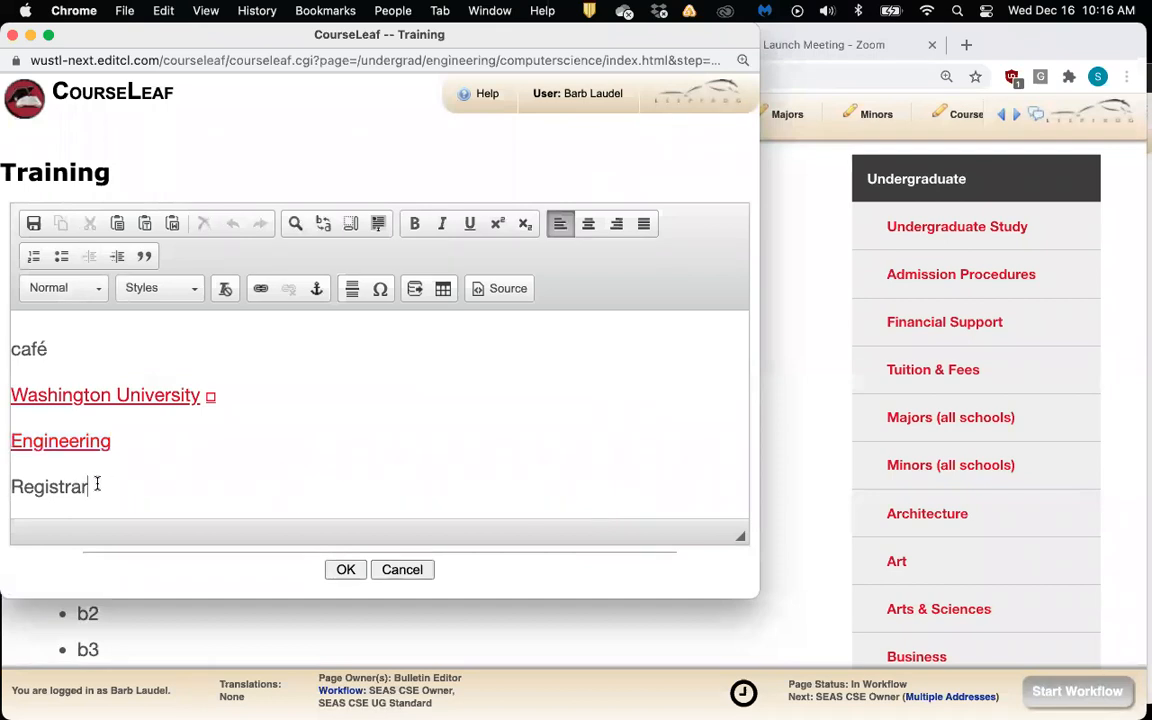
# Make 'Registrar' a mailto link to the registrar's e-mail address and add a blank line below
pyautogui.moveTo(97, 484); pyautogui.dragTo(13, 488)
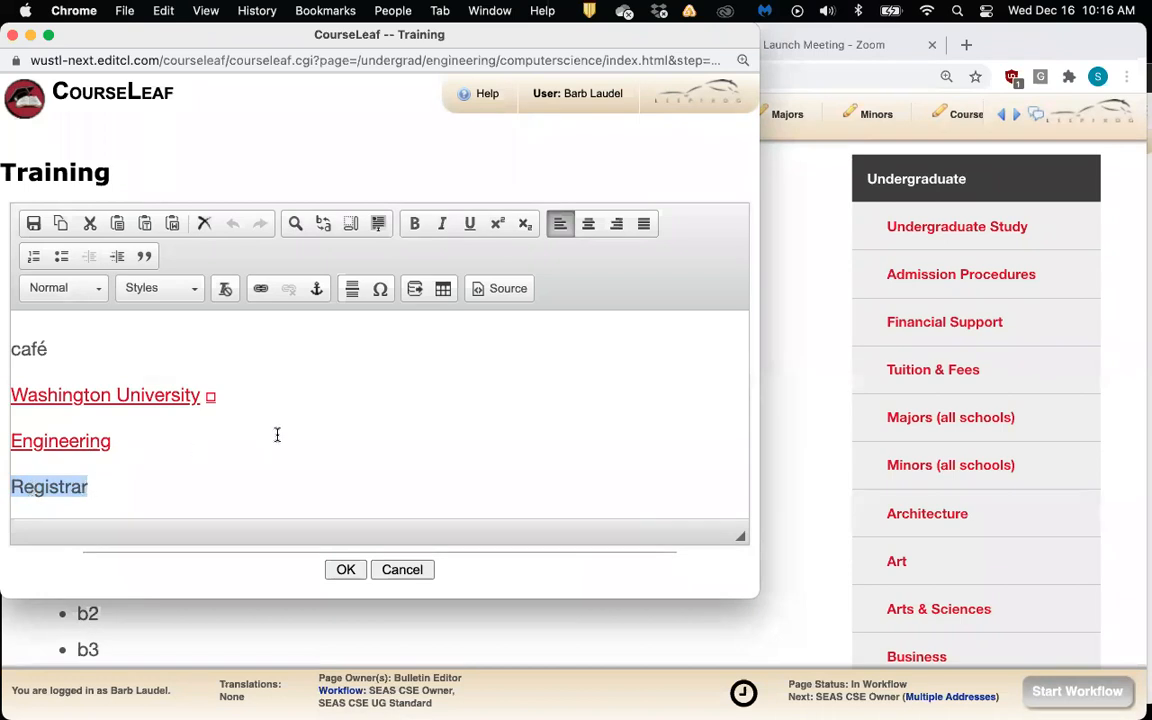
pyautogui.click(260, 292)
pyautogui.click(284, 241)
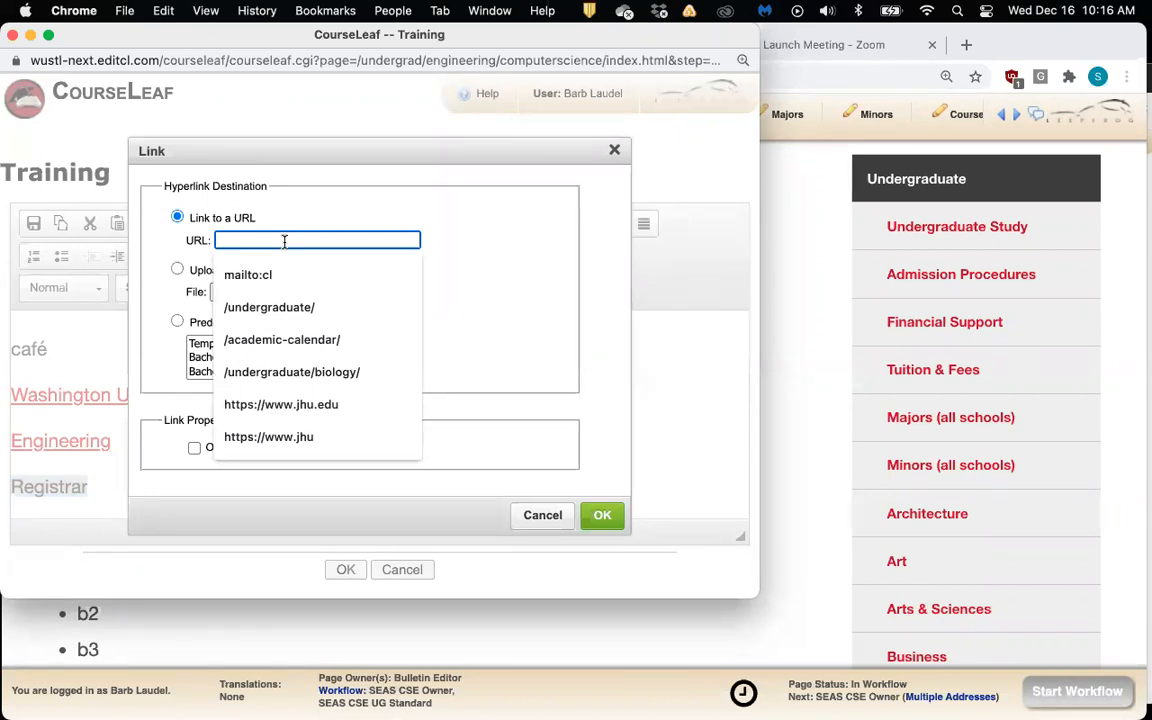
pyautogui.write('mailto')
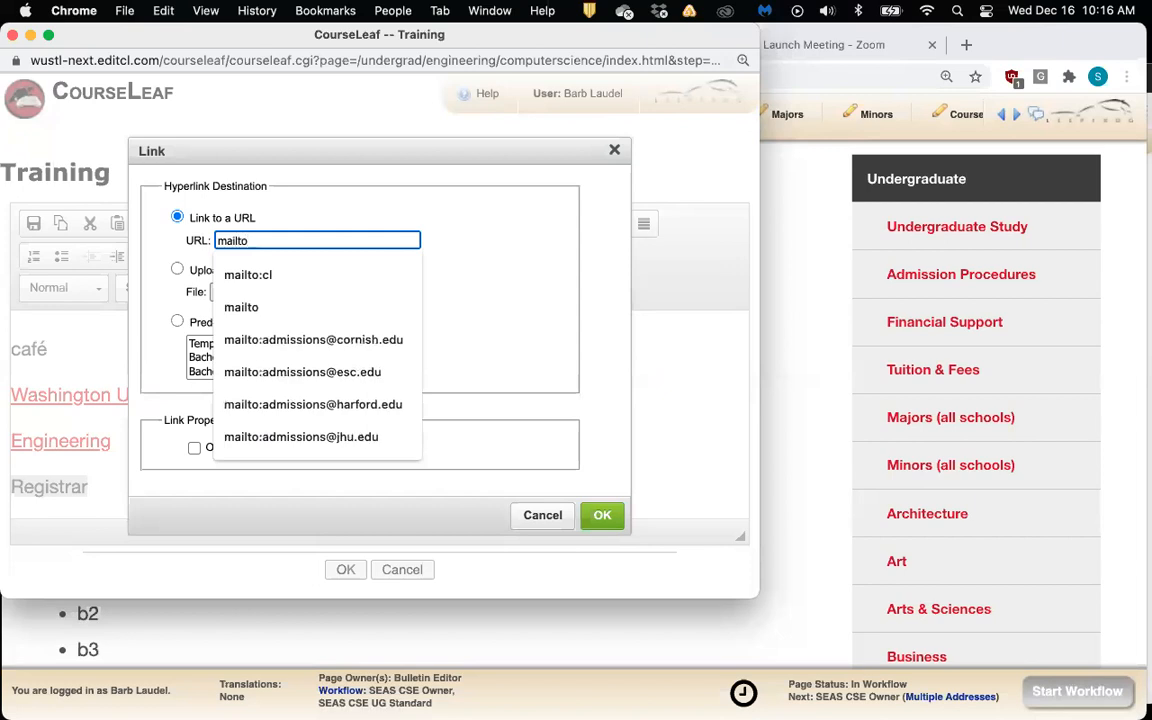
pyautogui.write(':')
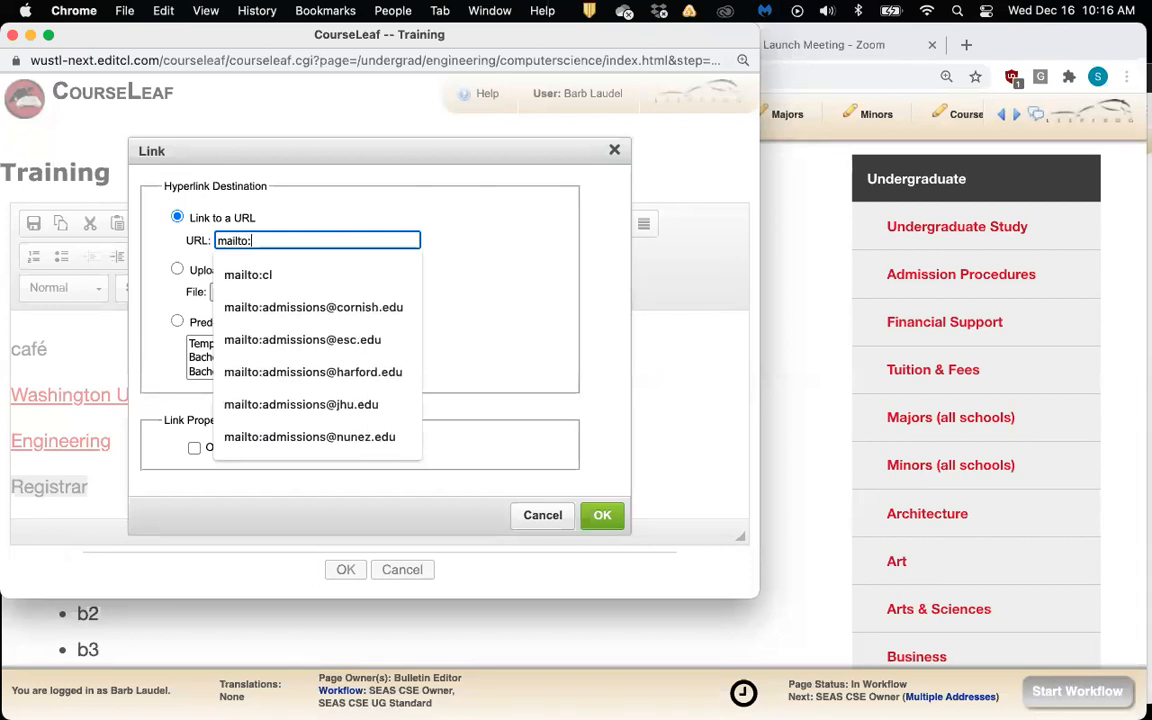
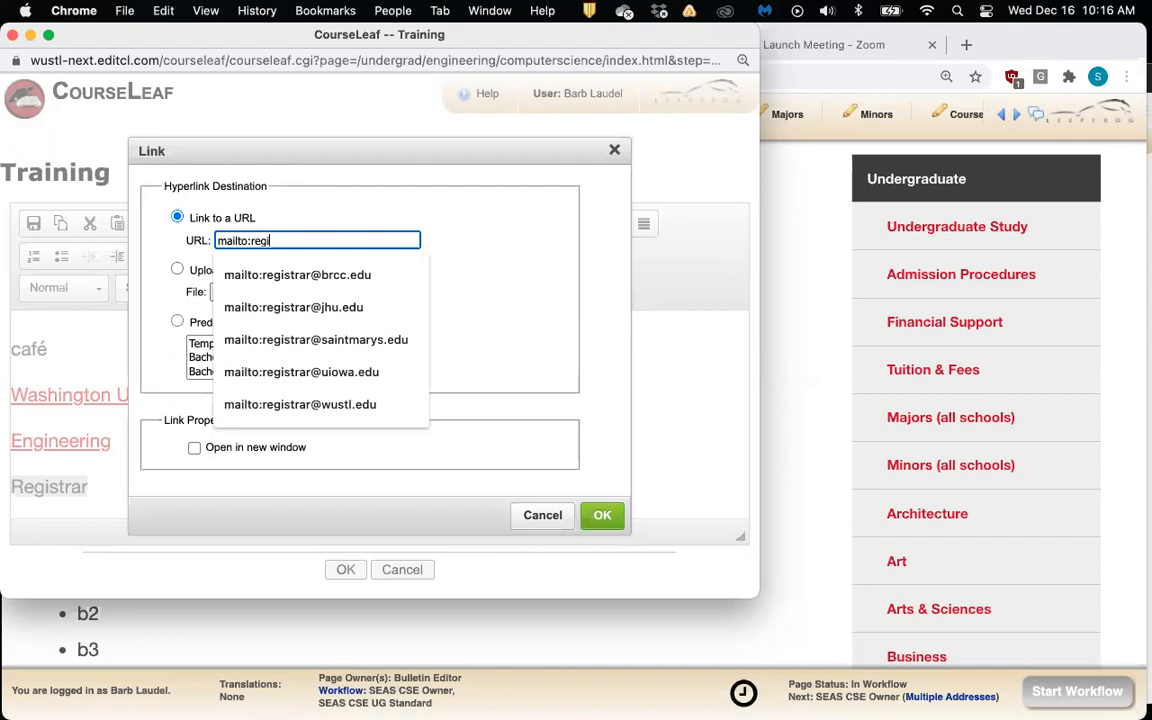
pyautogui.click(285, 404)
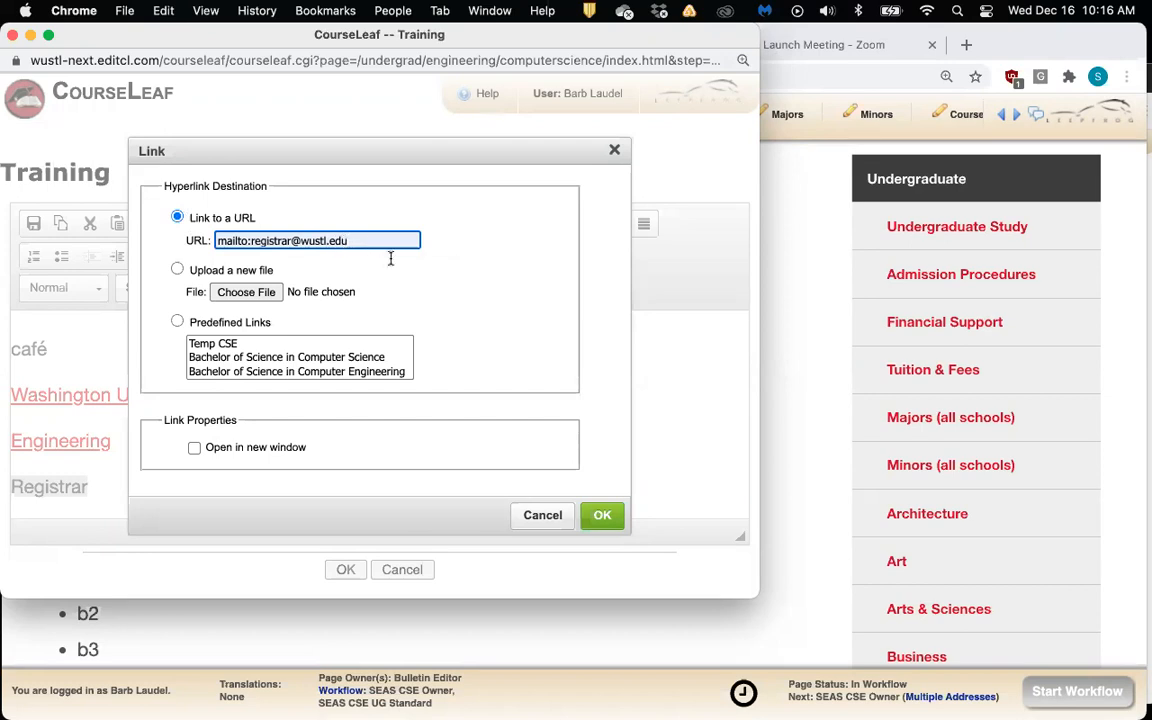
pyautogui.click(603, 517)
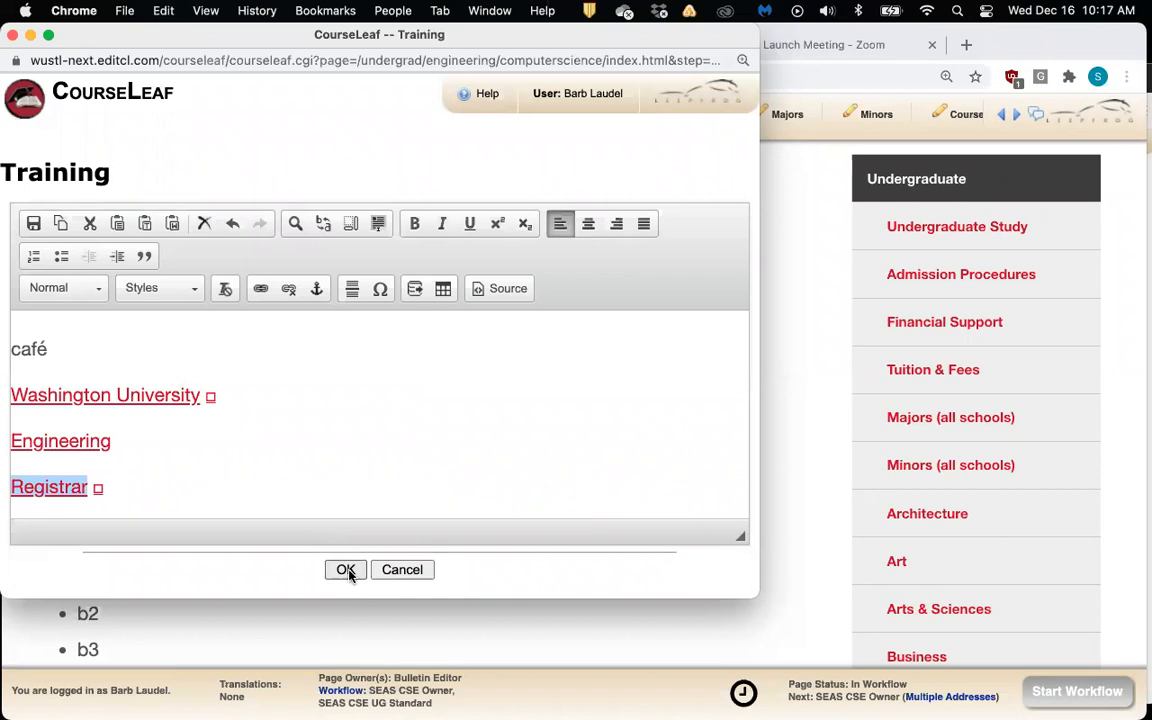
pyautogui.click(323, 496)
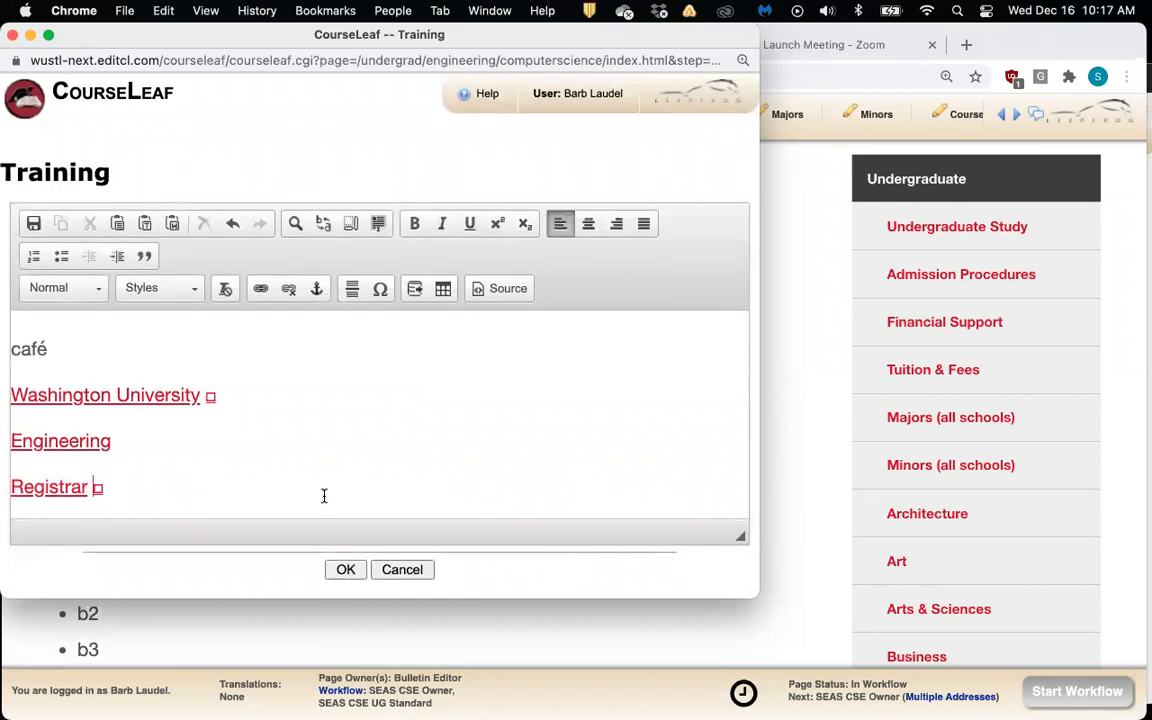
pyautogui.press('Return')
# Type 'E81 CSE 498' on the new line and convert it into an inline course
pyautogui.scroll(-1, 323, 496)
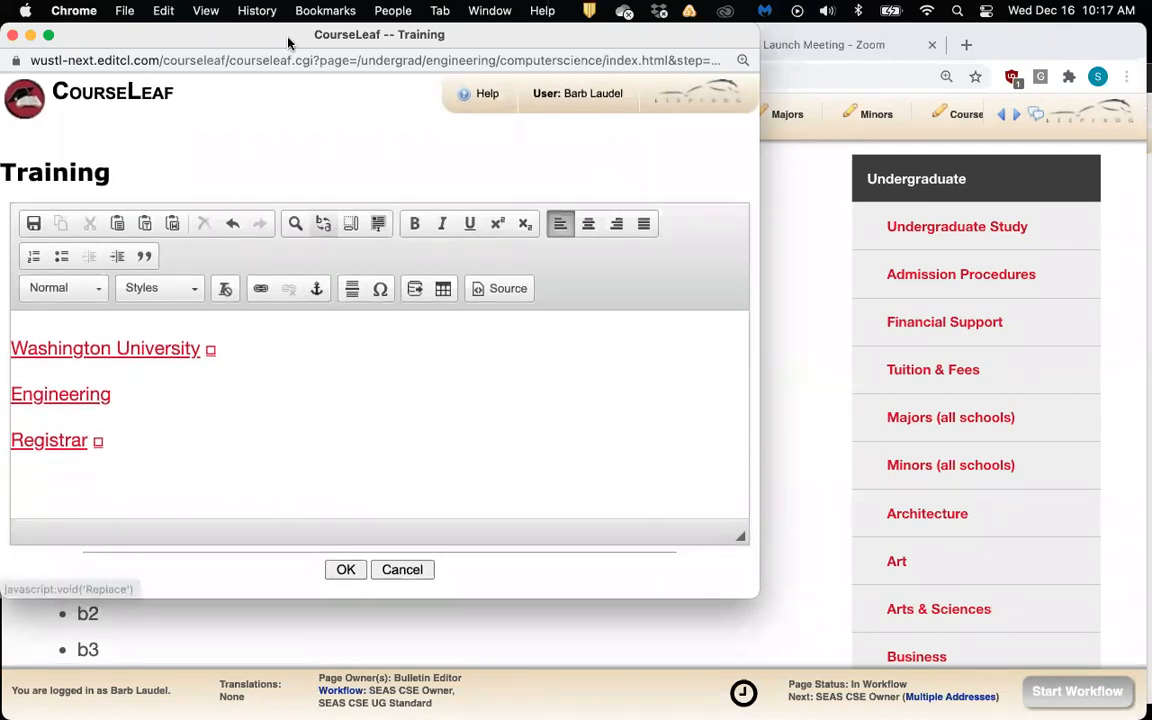
pyautogui.moveTo(313, 38); pyautogui.dragTo(354, 38)
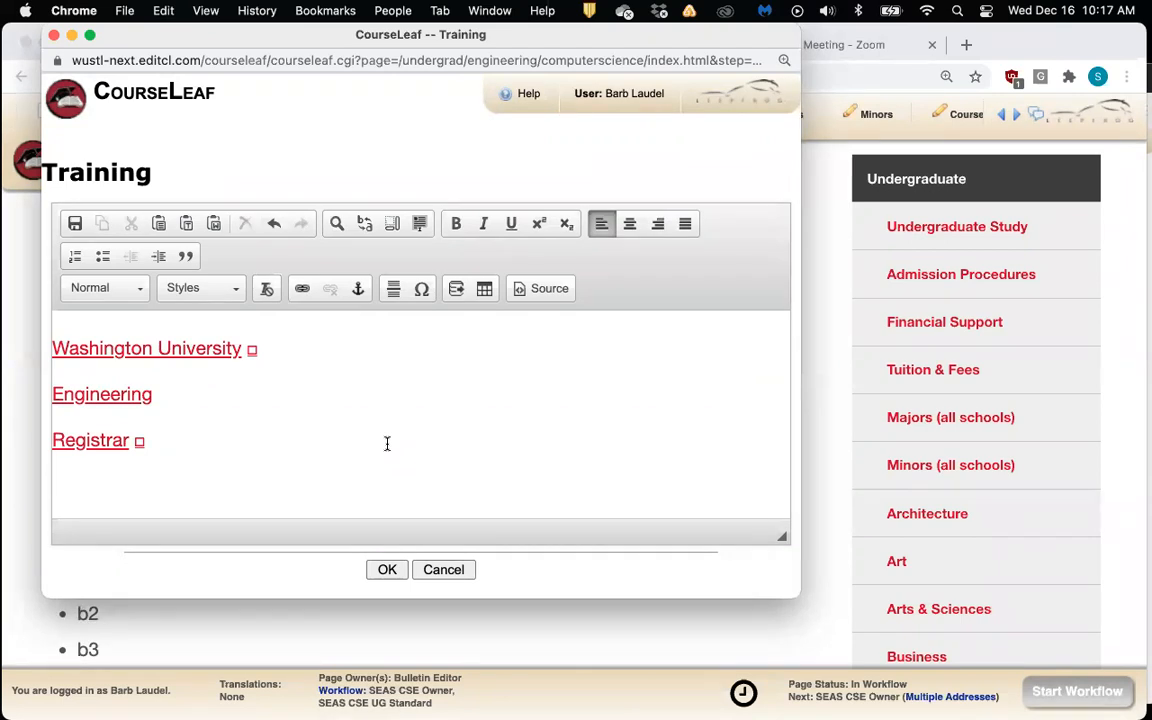
pyautogui.write('E81 CSE ')
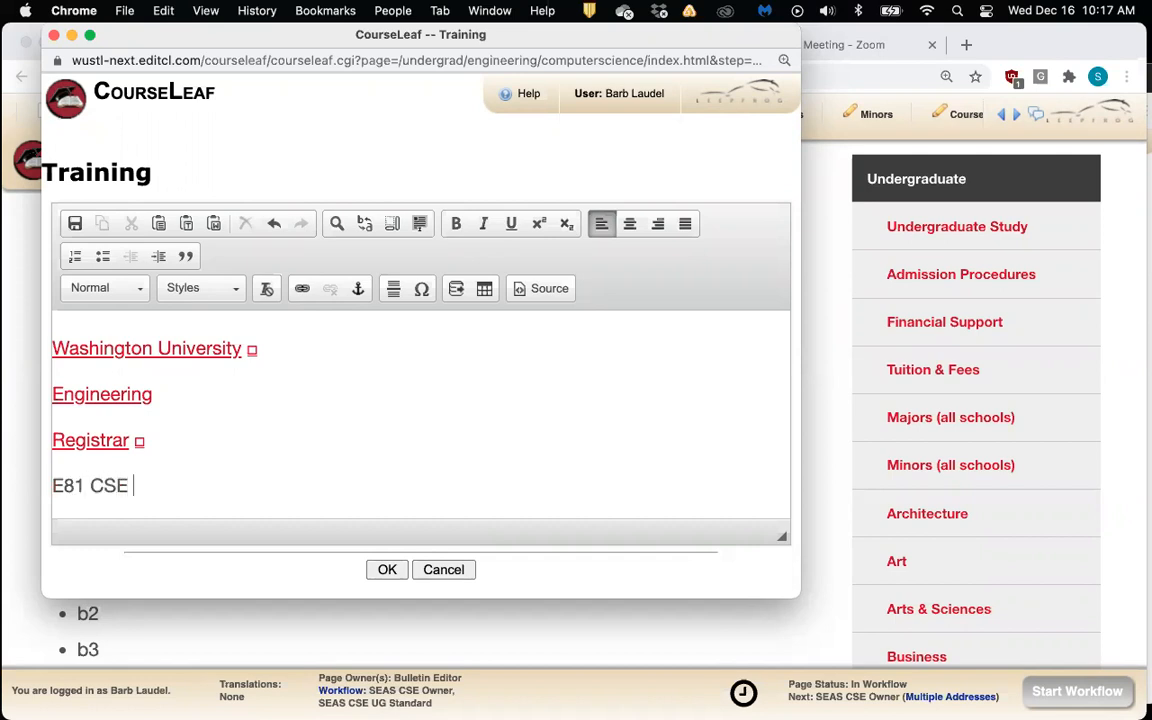
pyautogui.write('498')
pyautogui.scroll(1, 386, 445)
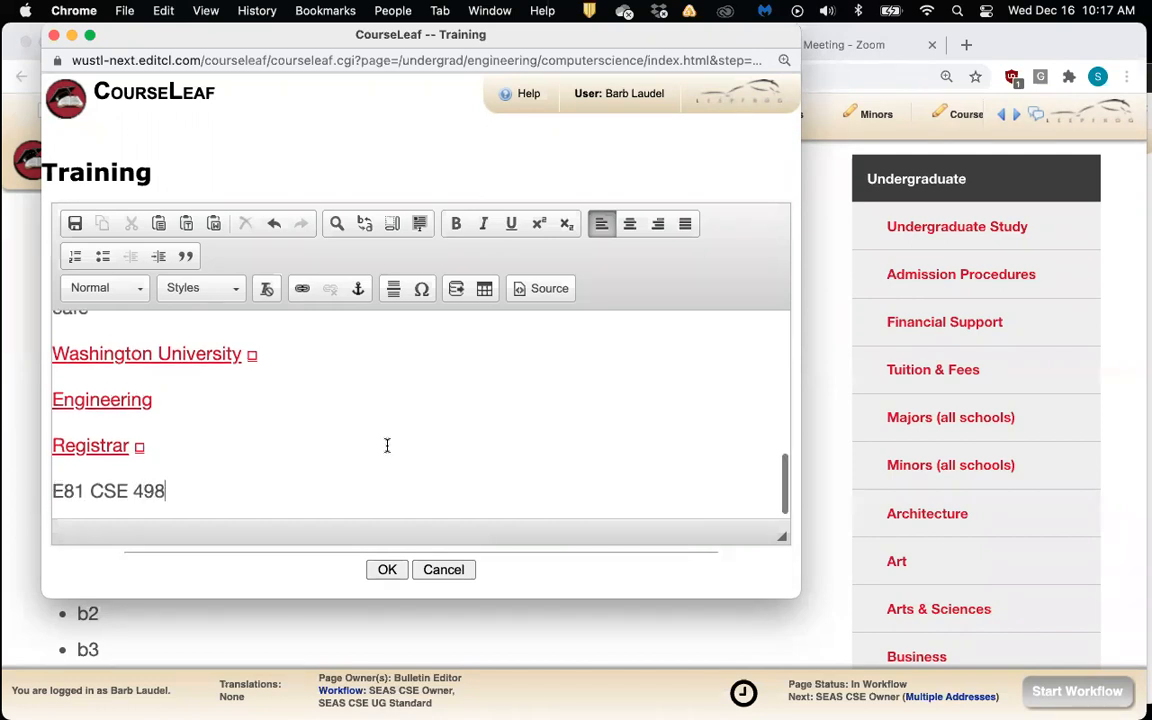
pyautogui.scroll(-1, 299, 491)
pyautogui.scroll(1, 216, 495)
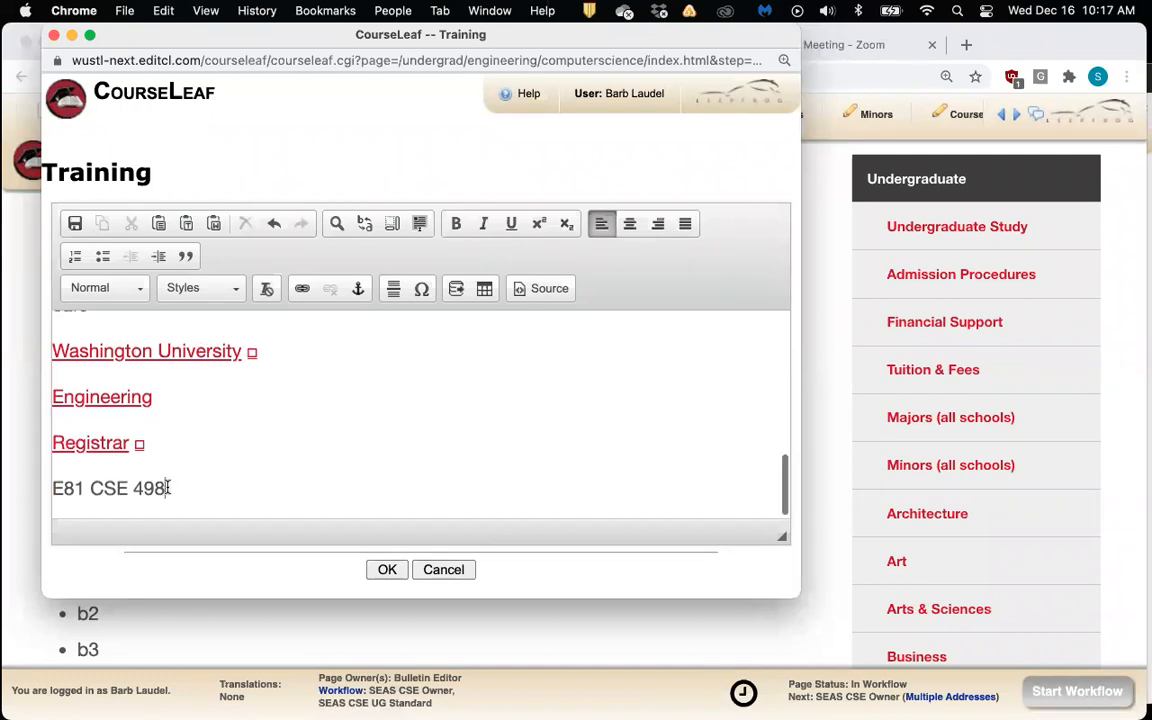
pyautogui.scroll(-1, 167, 486)
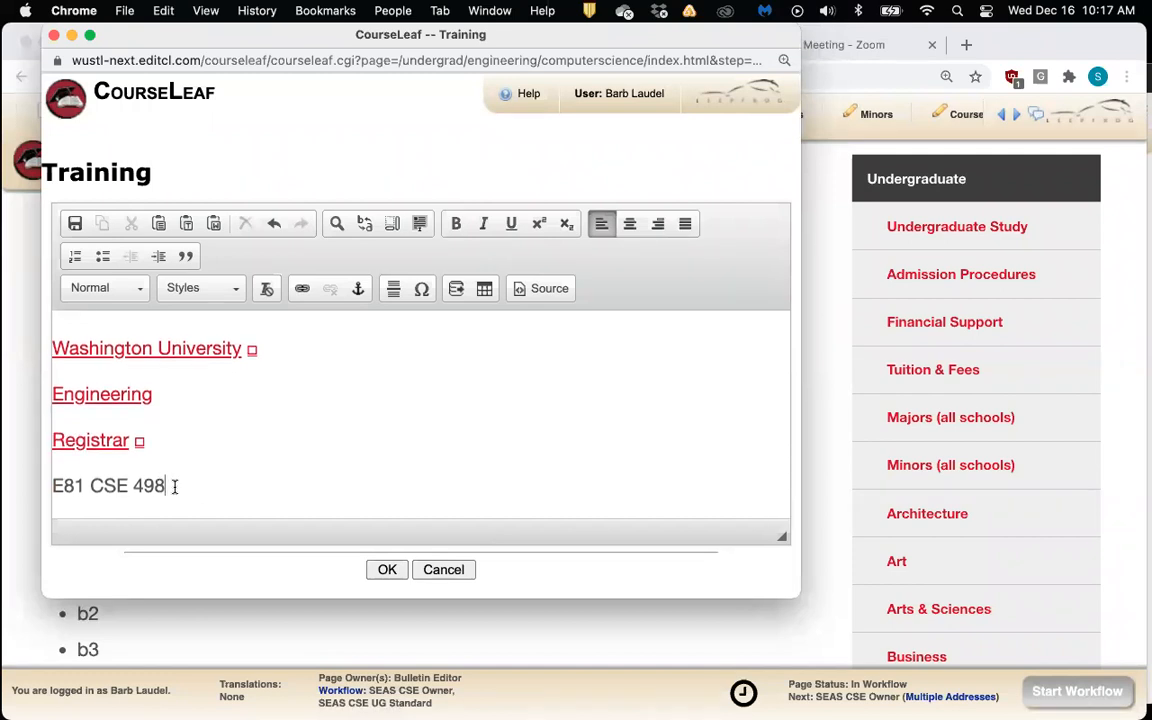
pyautogui.moveTo(166, 485); pyautogui.dragTo(48, 486)
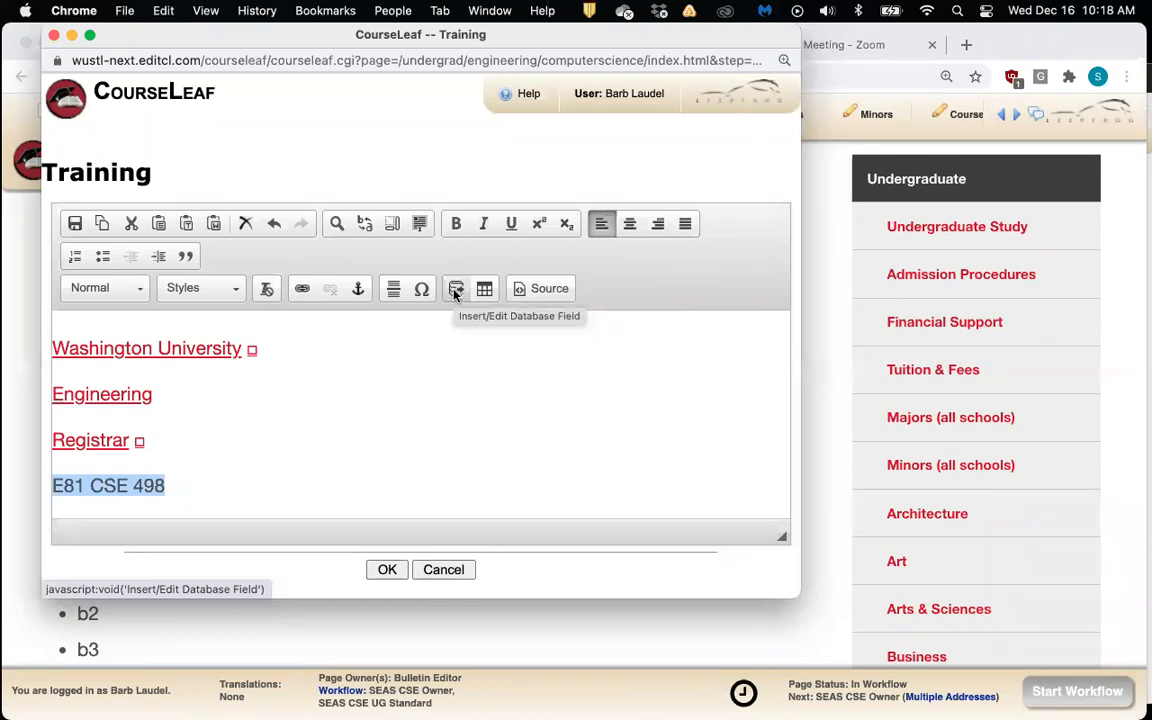
pyautogui.click(455, 290)
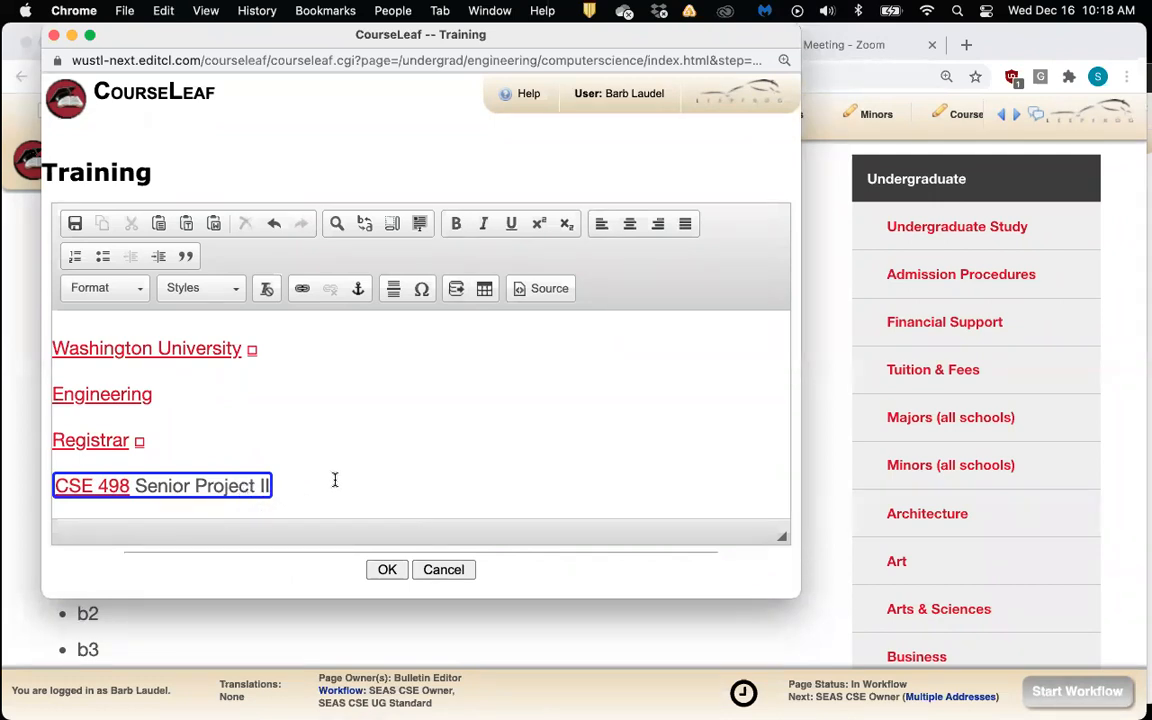
# Save the Training section and check that the CSE 498 link opens its course description popup
pyautogui.click(385, 568)
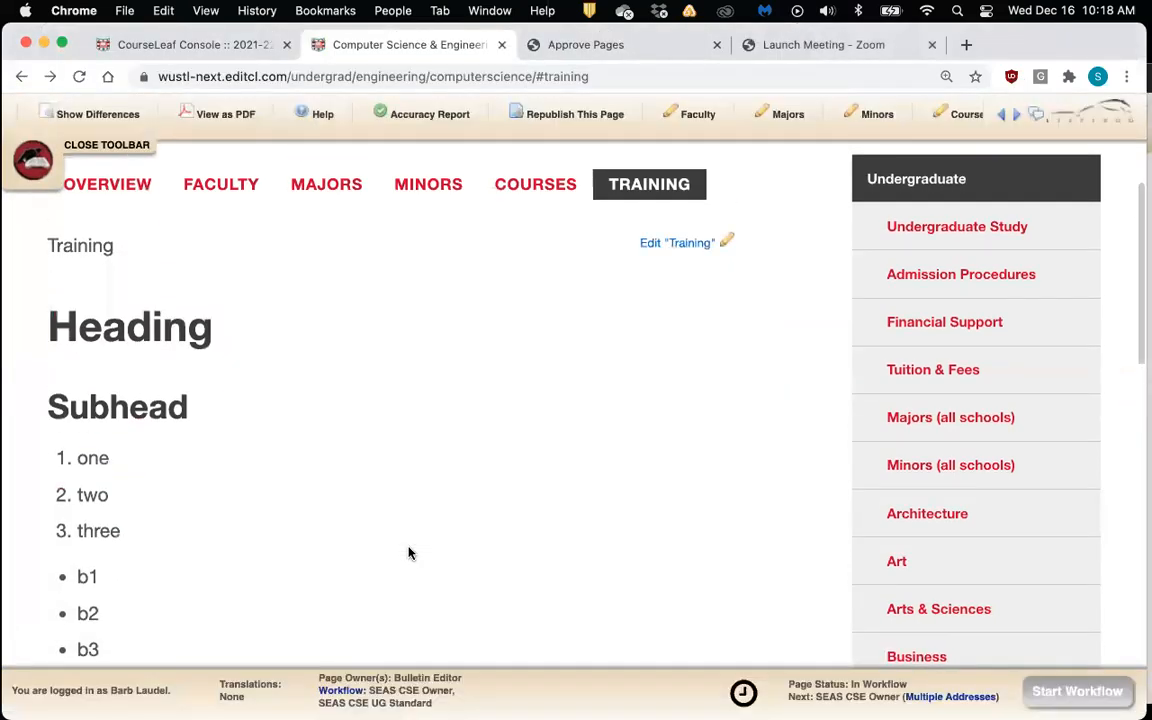
pyautogui.scroll(-3, 408, 553)
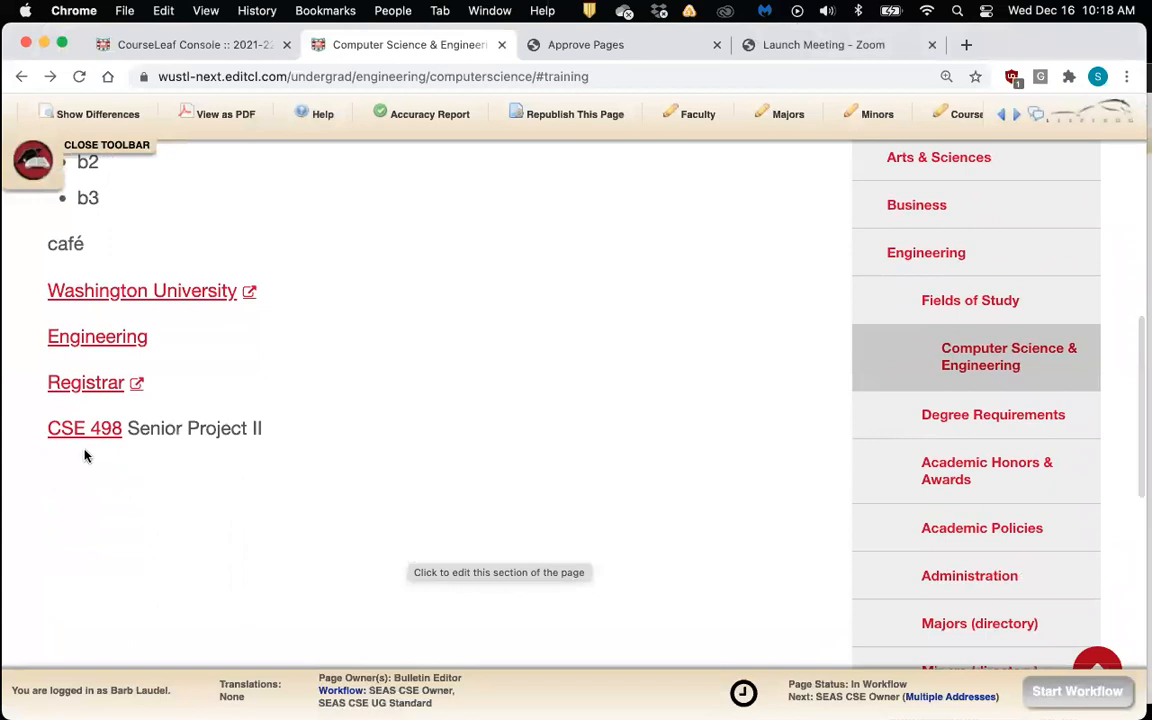
pyautogui.scroll(-1, 185, 487)
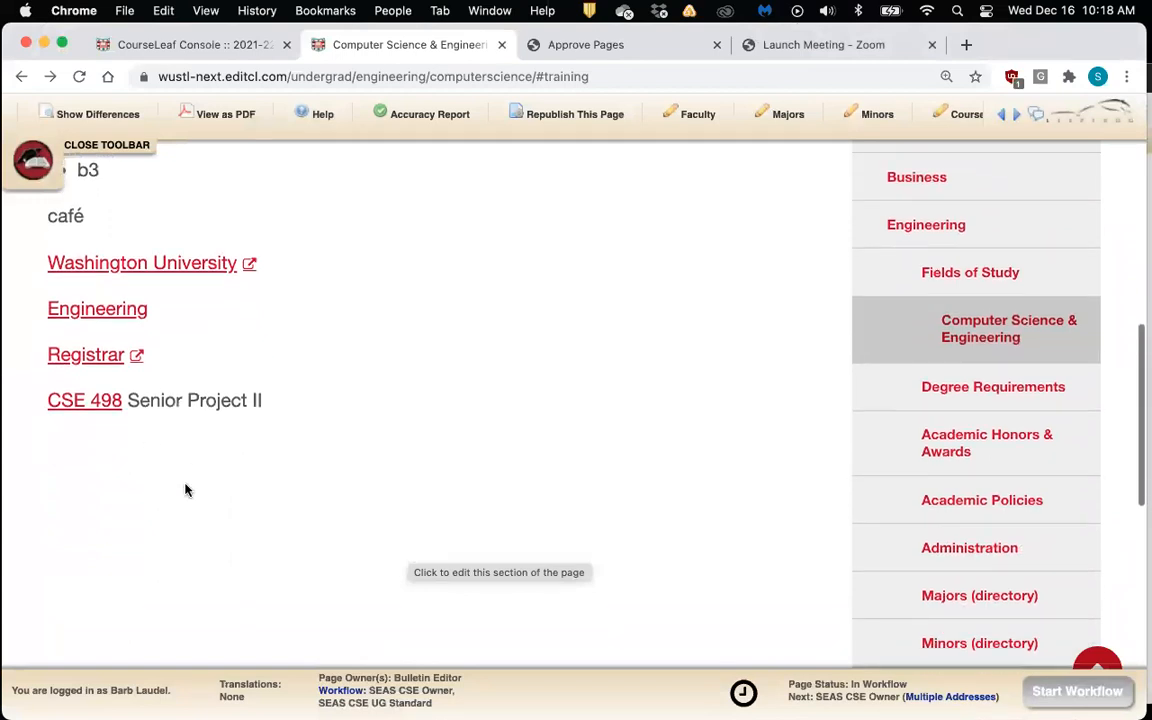
pyautogui.click(93, 410)
pyautogui.scroll(-2, 380, 330)
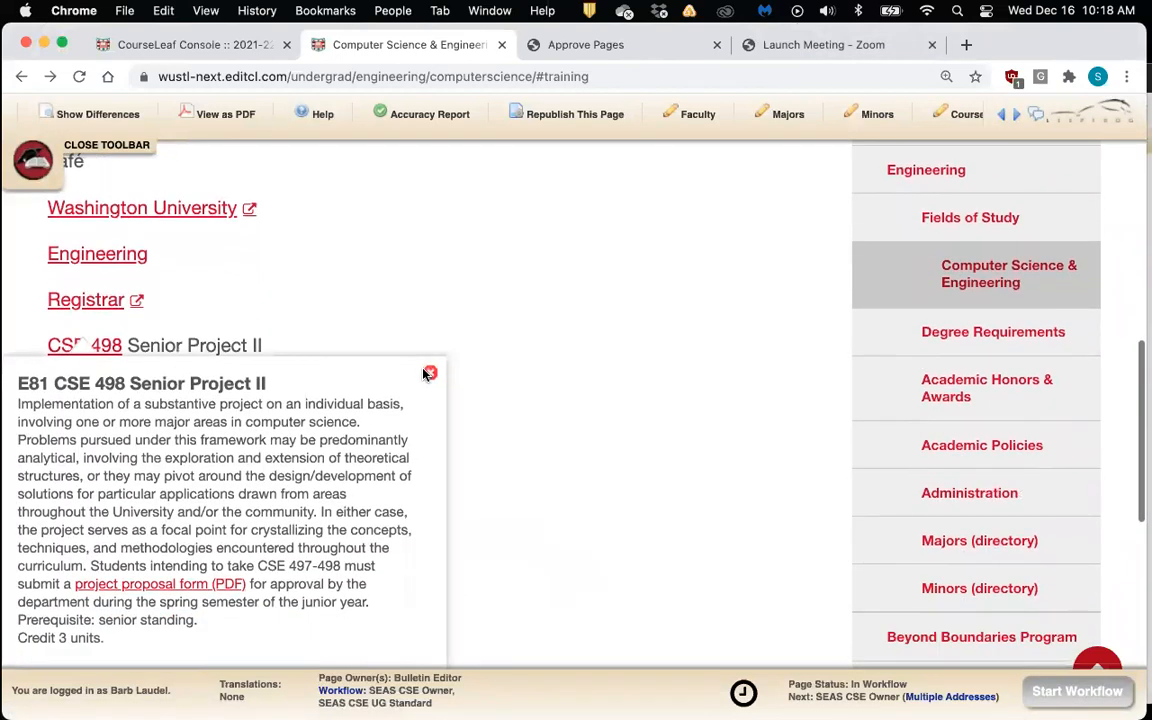
pyautogui.click(473, 337)
pyautogui.scroll(4, 475, 340)
pyautogui.scroll(5, 475, 340)
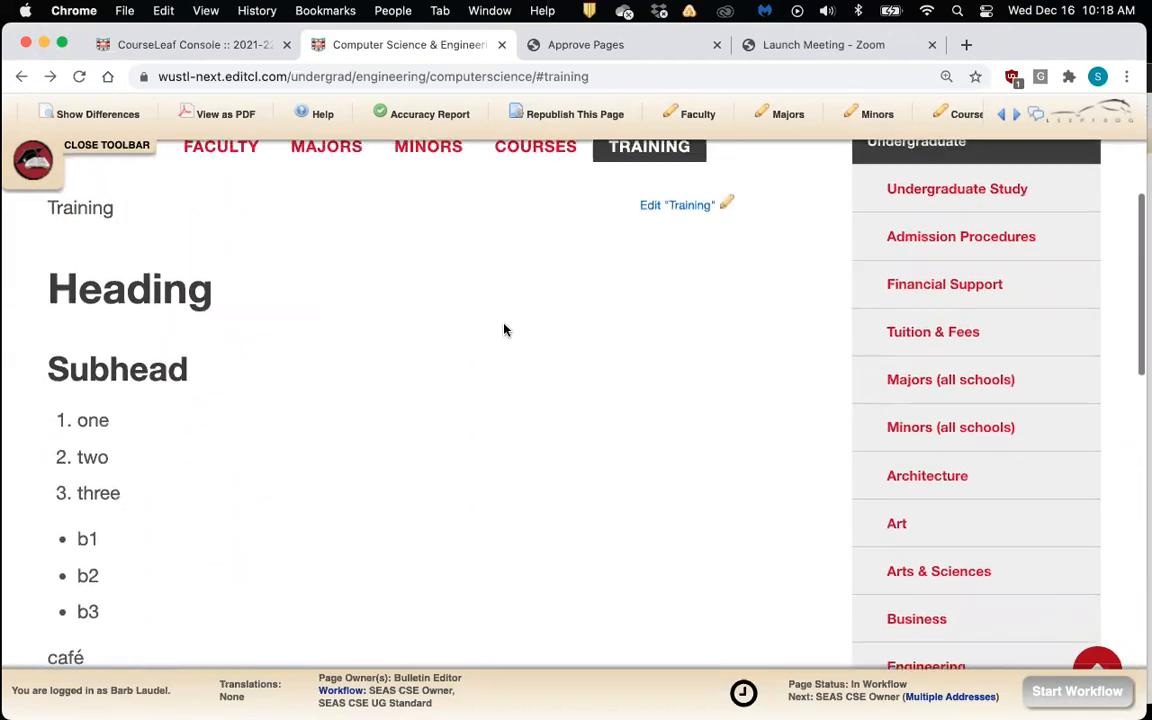
# Switch the inline course to E81 CSE 497 Senior Project I from the Computer Science & Engineering department
pyautogui.click(676, 204)
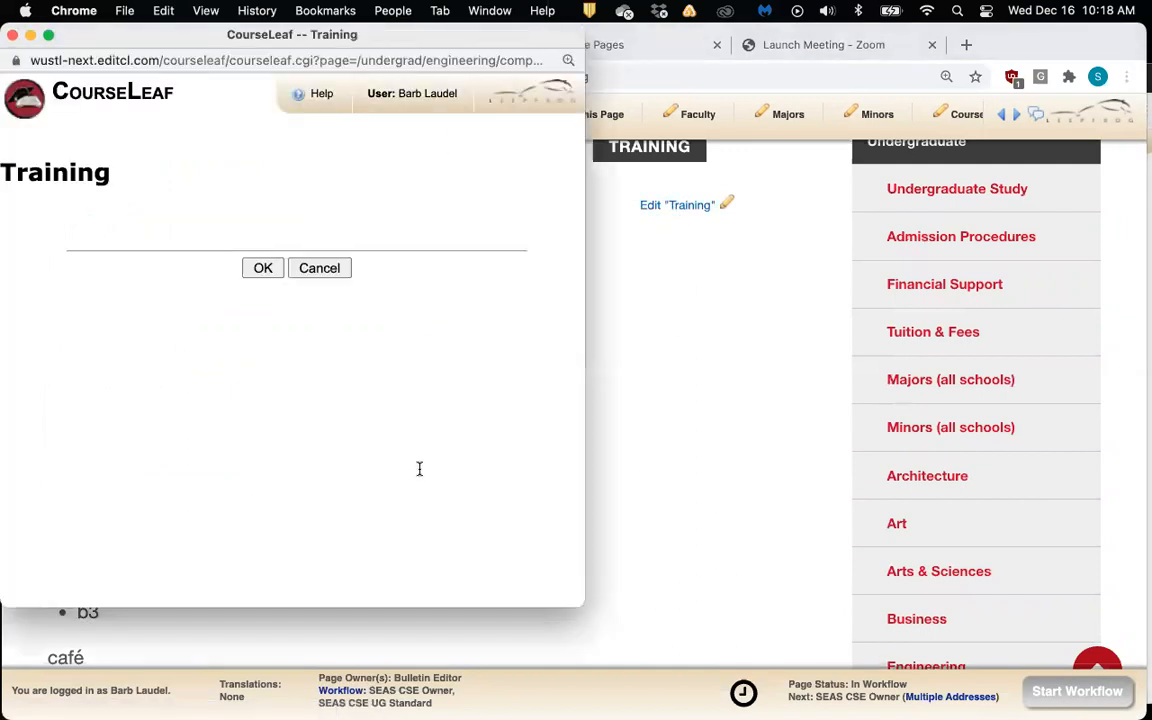
pyautogui.scroll(-10, 505, 465)
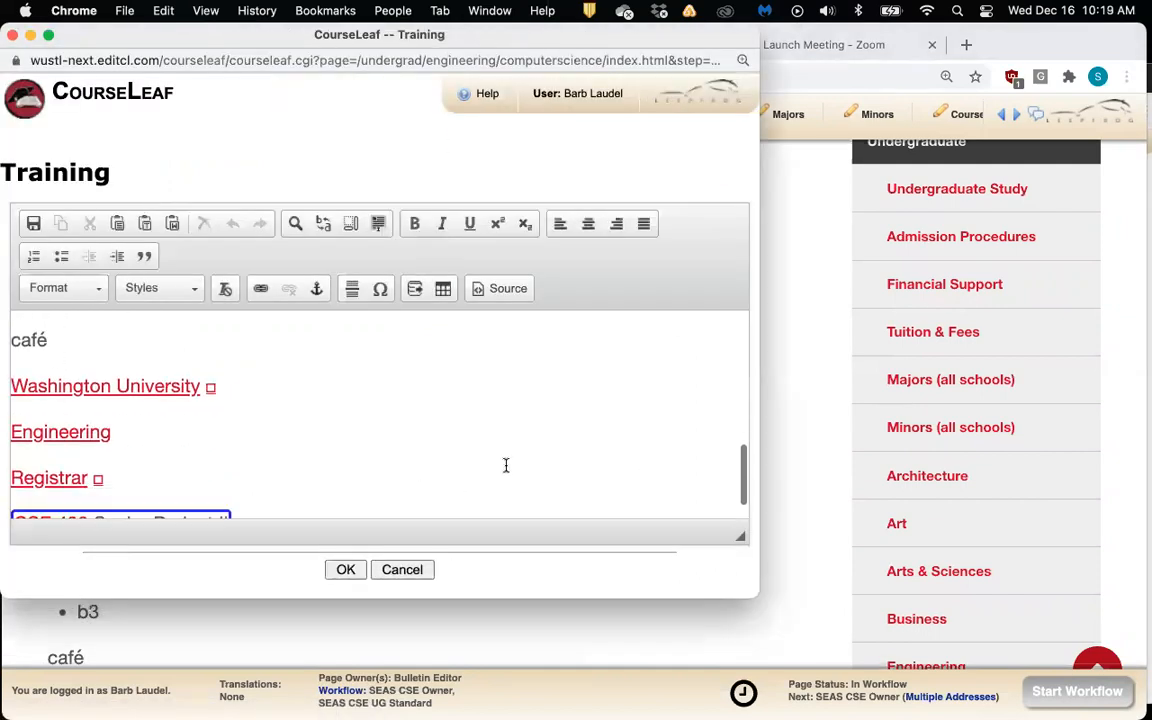
pyautogui.scroll(-1, 505, 465)
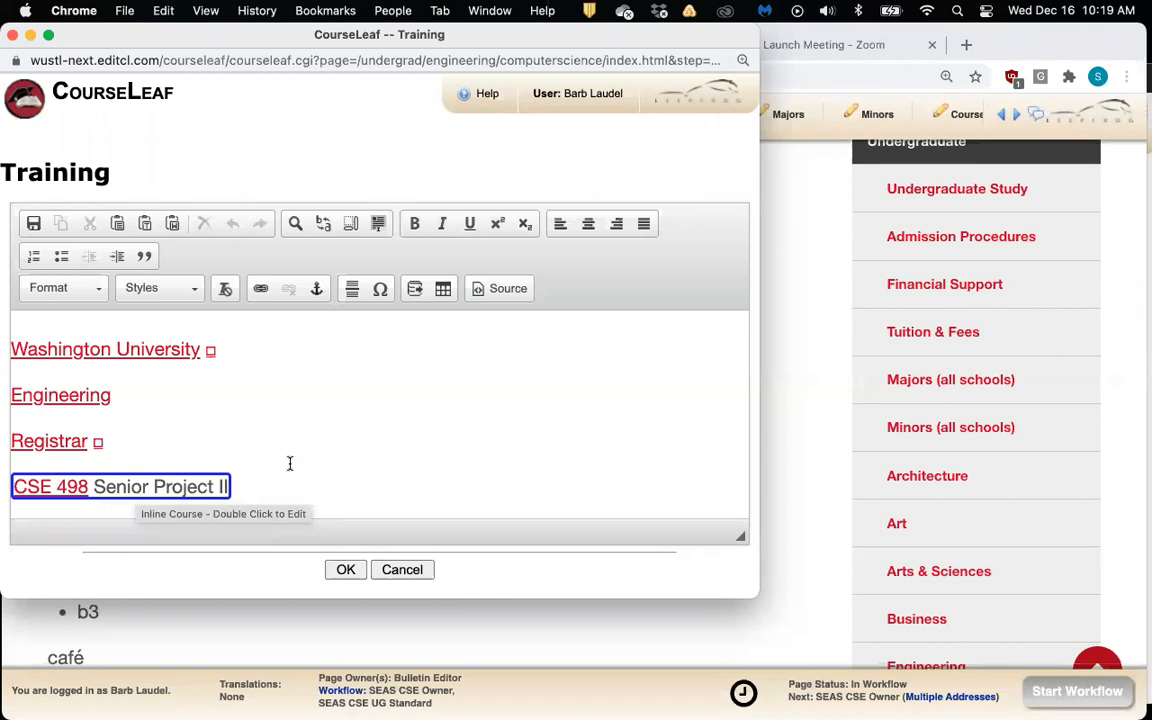
pyautogui.doubleClick(106, 490)
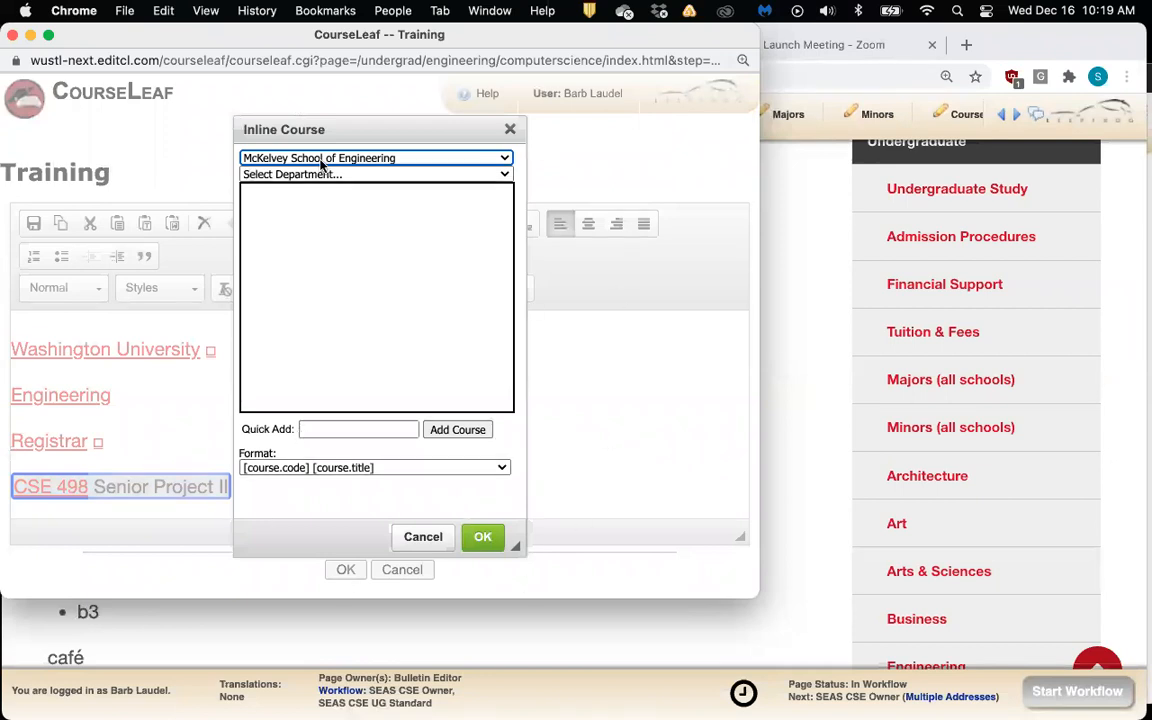
pyautogui.click(502, 175)
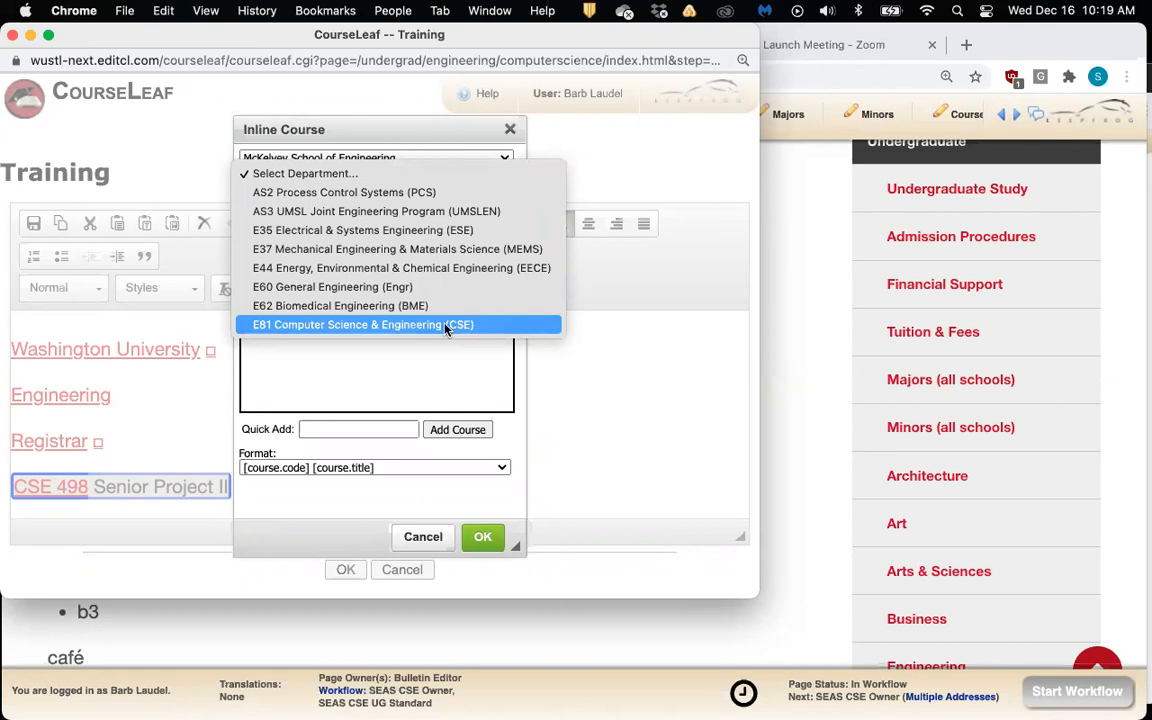
pyautogui.click(446, 330)
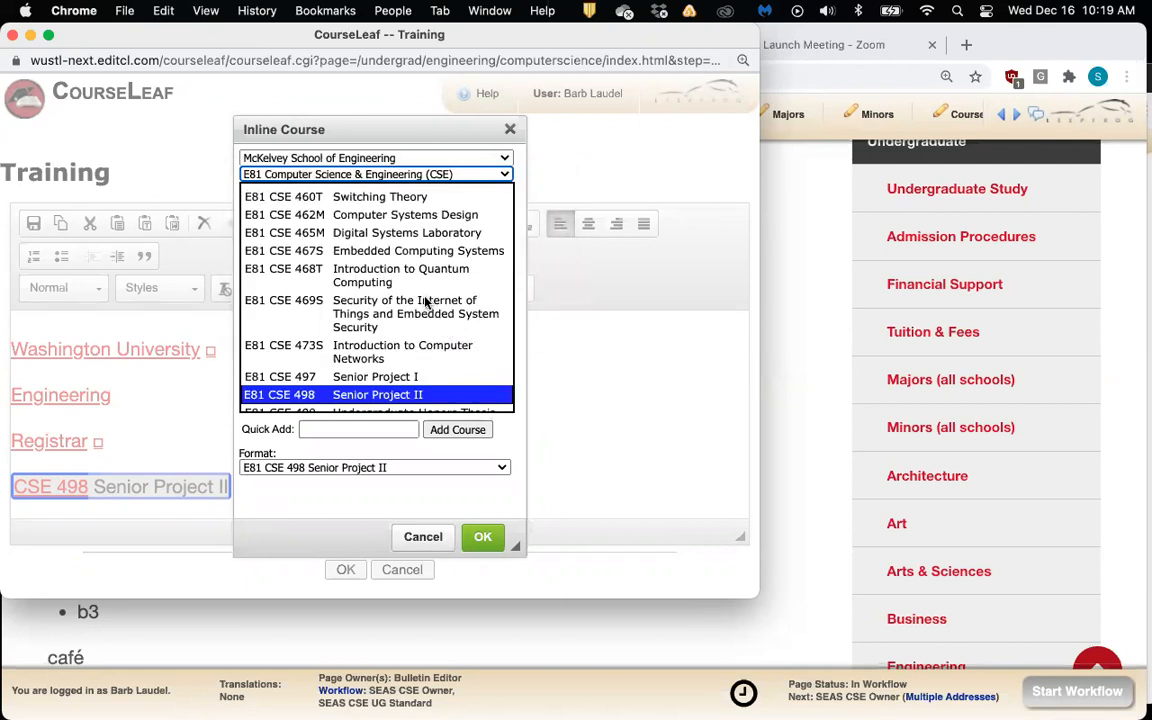
pyautogui.scroll(-1, 425, 302)
pyautogui.scroll(-2, 425, 302)
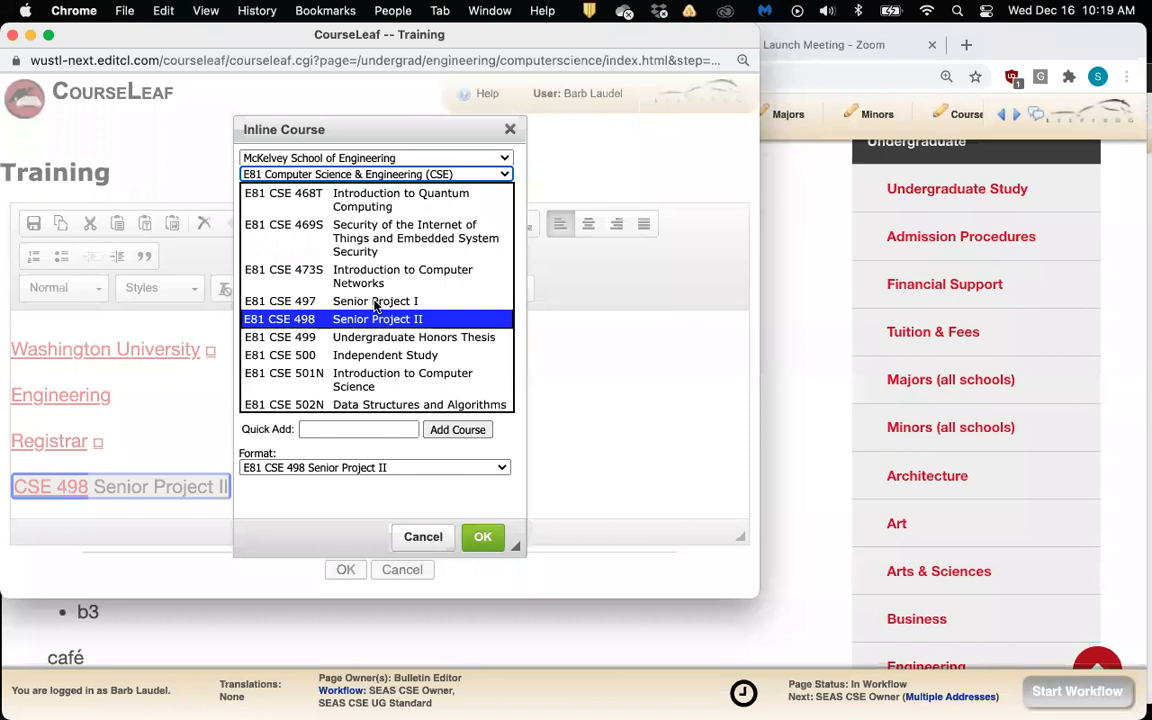
pyautogui.click(376, 303)
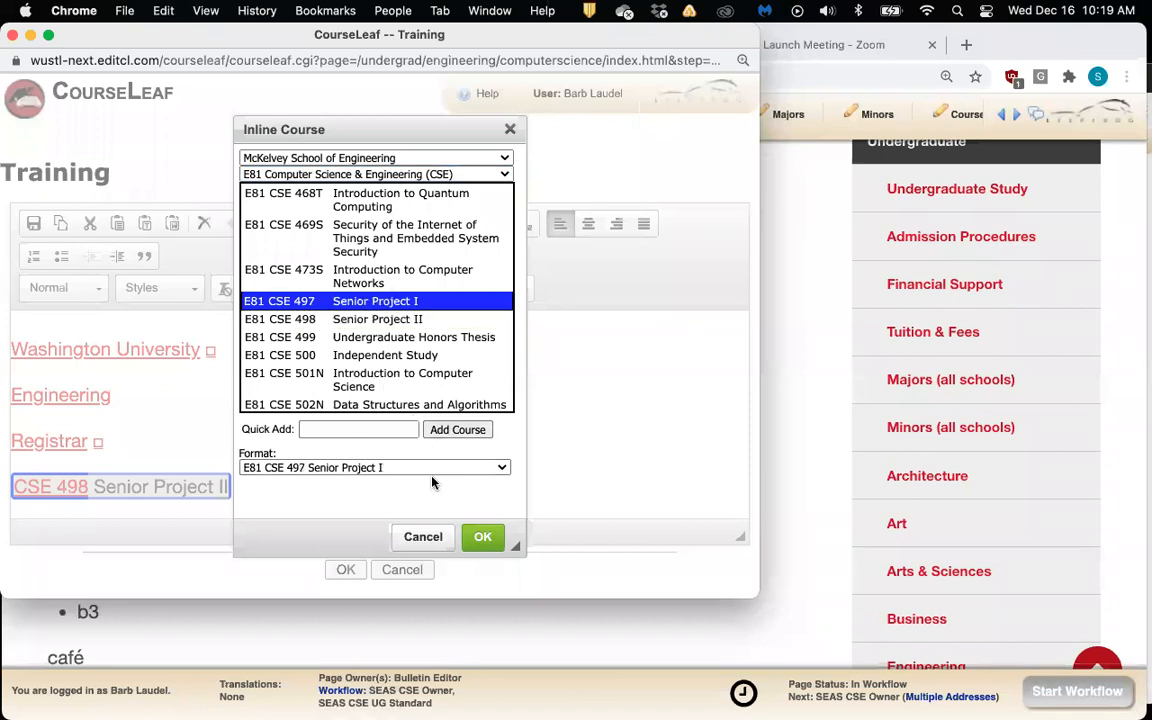
pyautogui.click(482, 536)
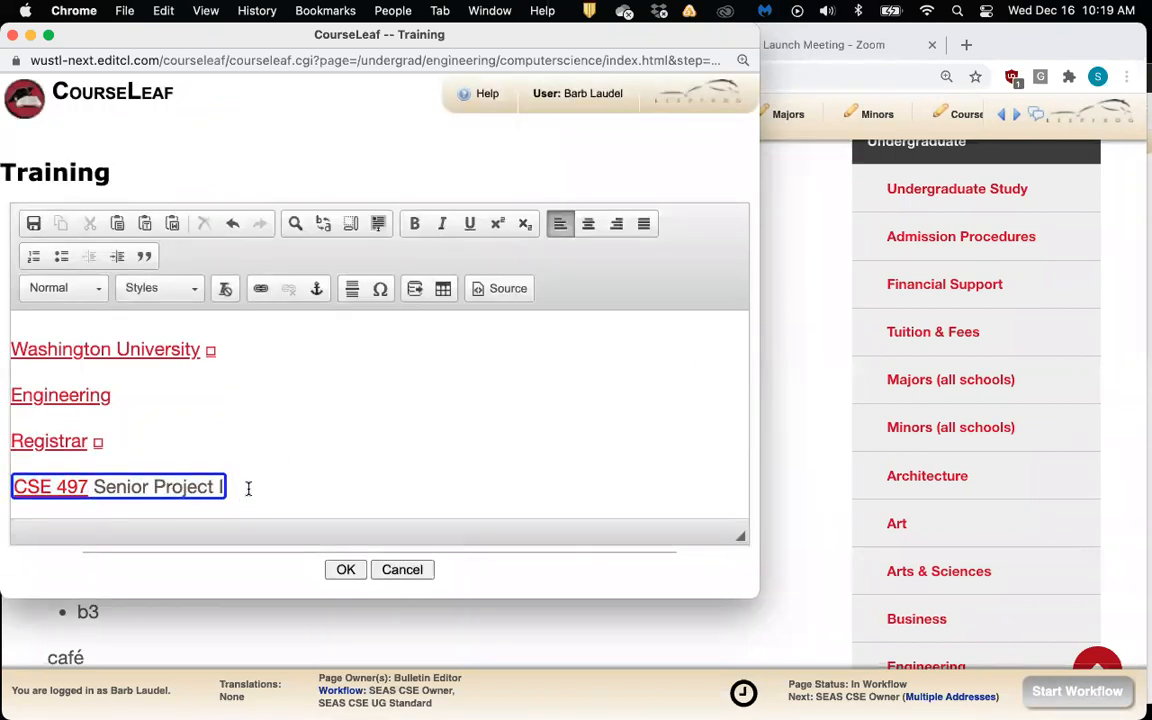
pyautogui.scroll(-2, 254, 485)
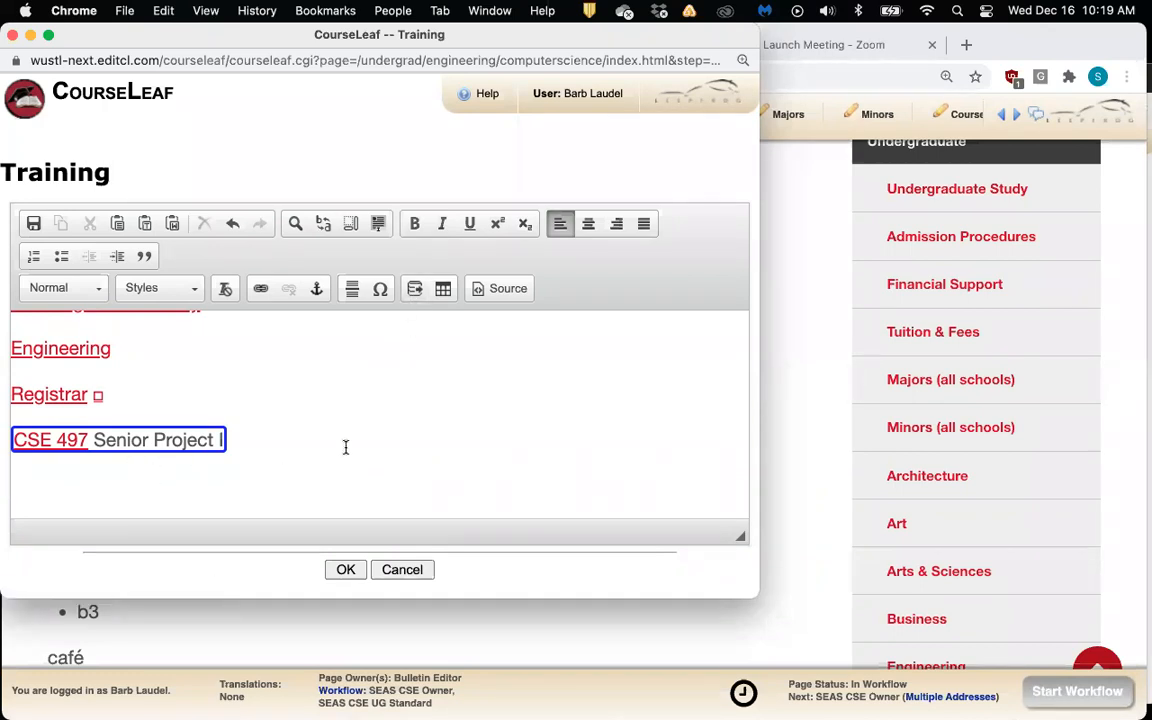
# Insert E81 CSE 204A Front-End Web Development as an inline course and save the section
pyautogui.click(413, 290)
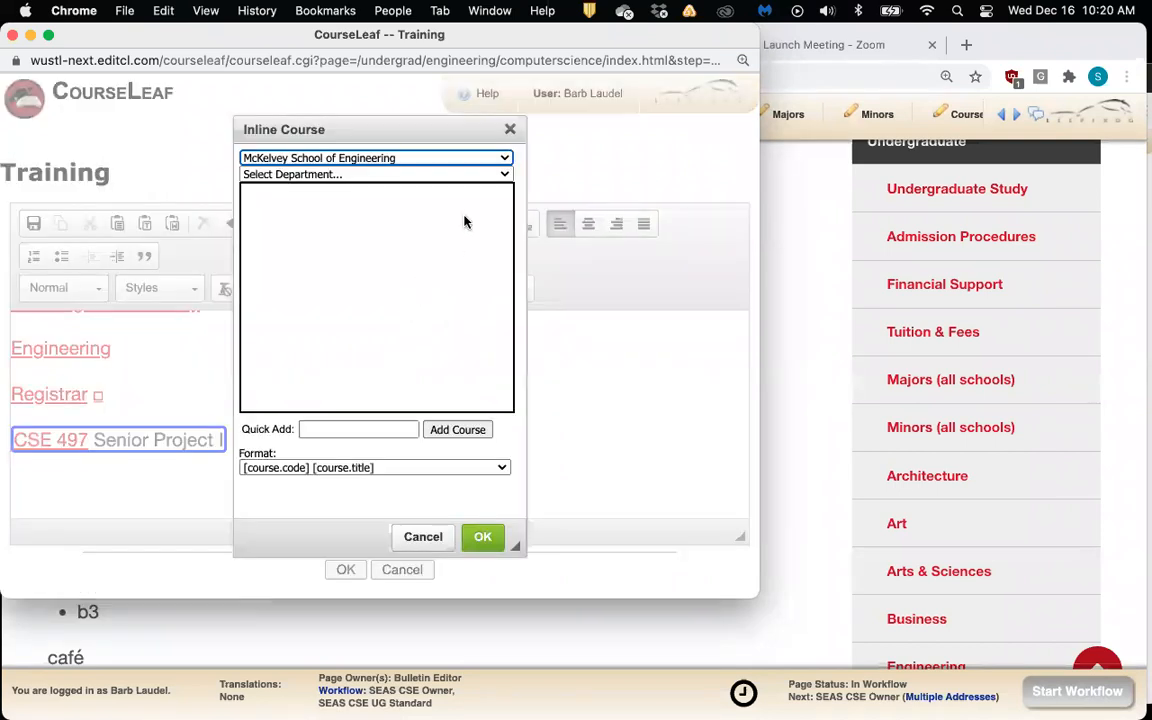
pyautogui.click(500, 175)
pyautogui.click(510, 143)
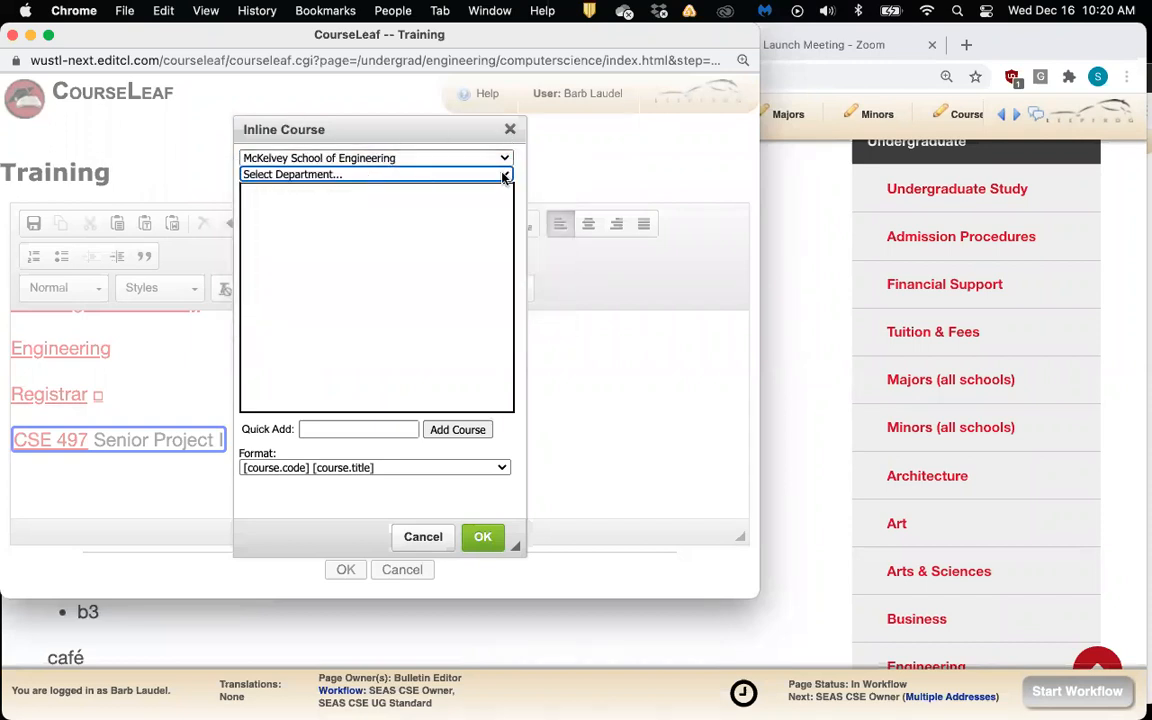
pyautogui.click(505, 177)
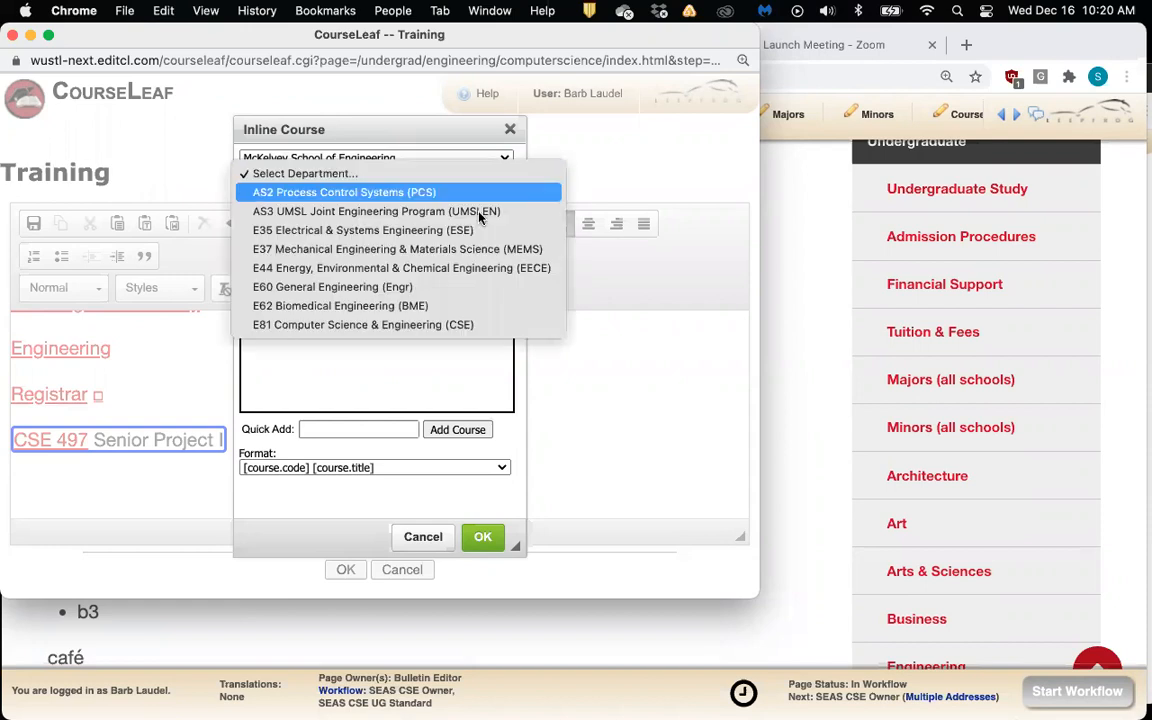
pyautogui.click(458, 325)
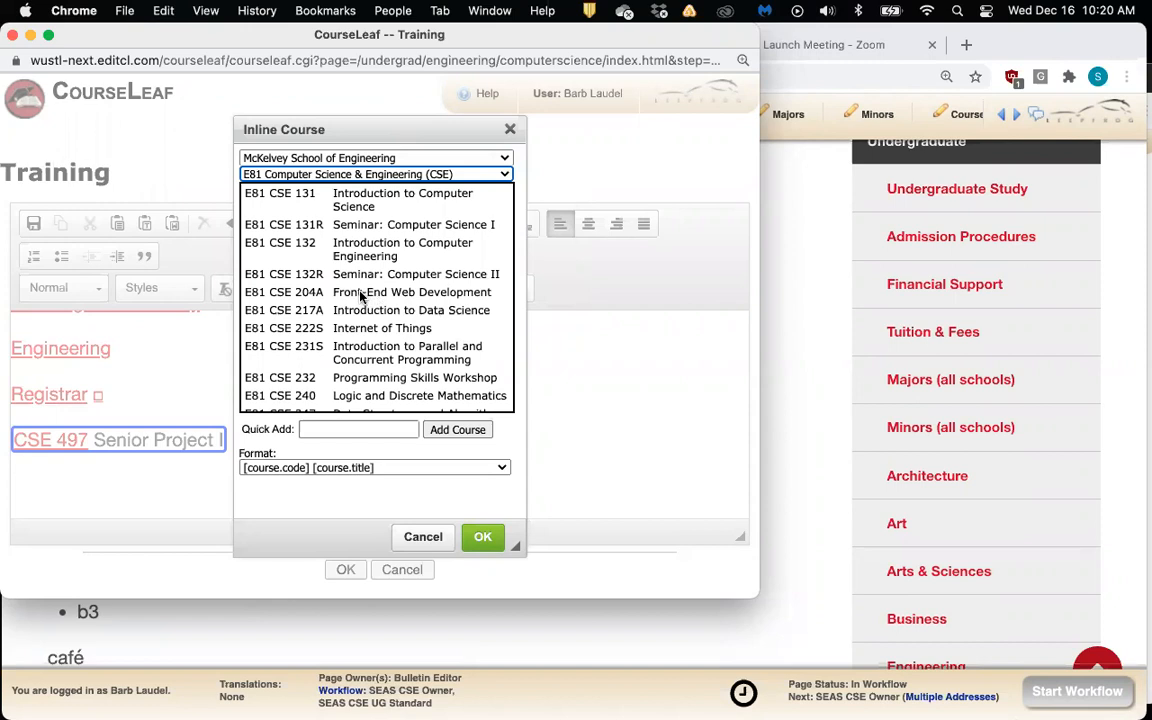
pyautogui.click(362, 297)
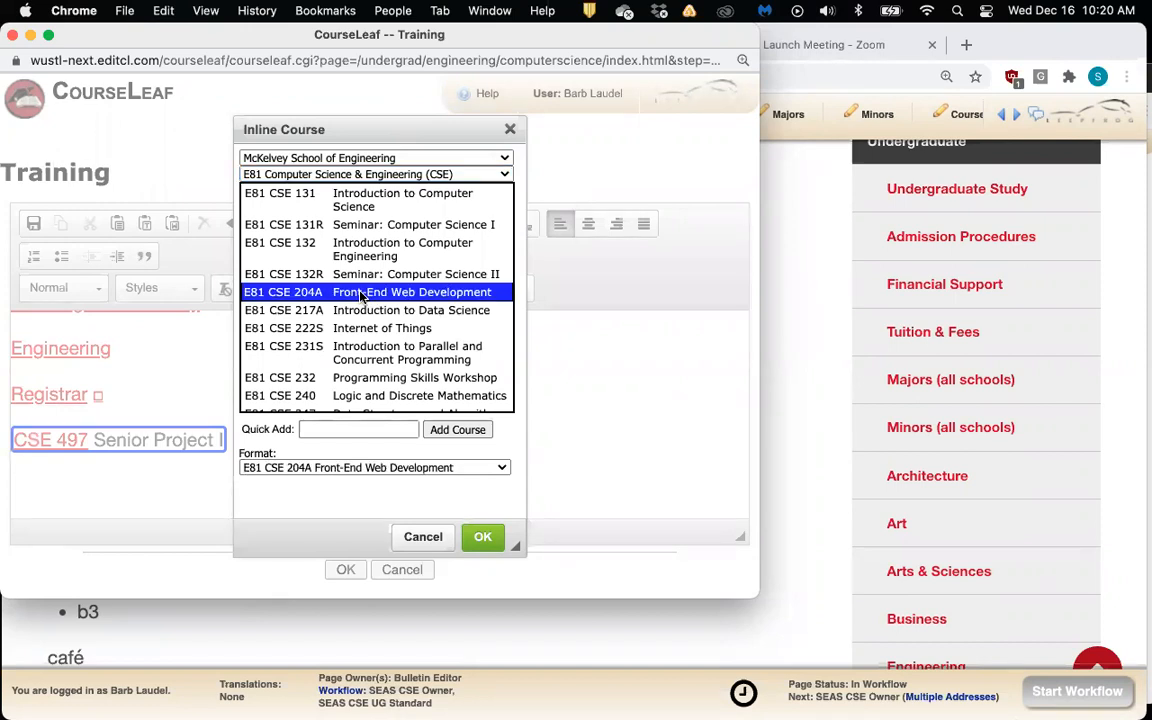
pyautogui.click(480, 538)
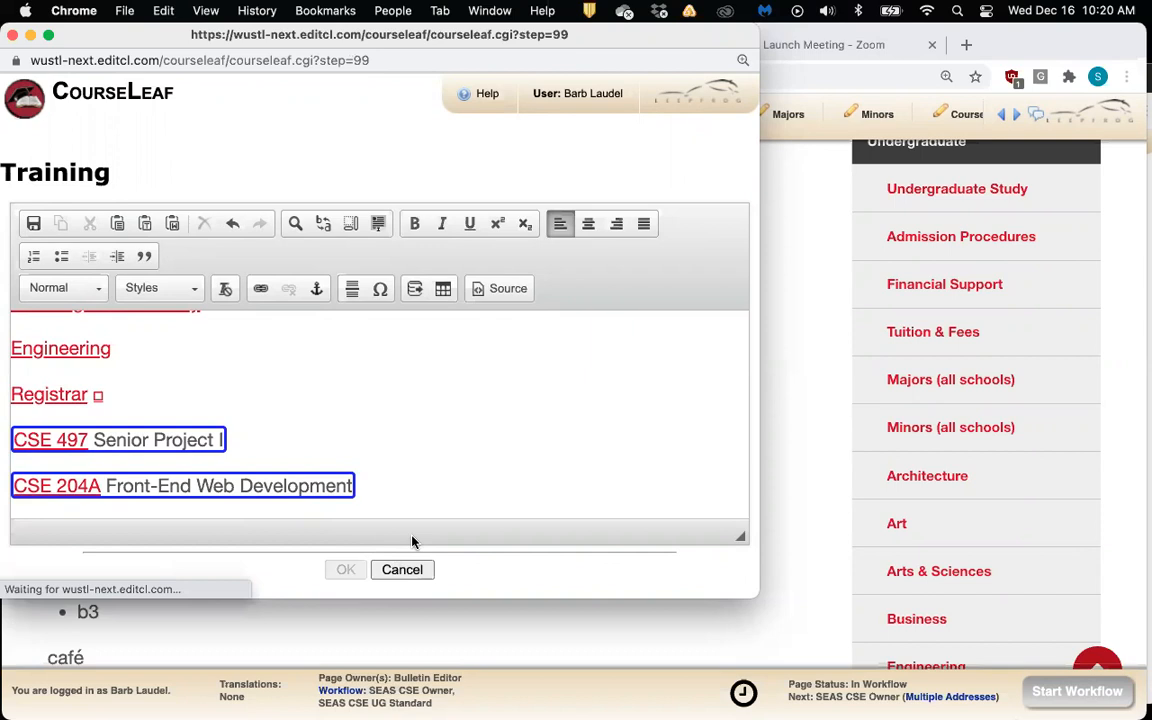
# Check that the CSE 204A link shows its 3-unit description, then scroll back to the Training heading
pyautogui.scroll(-3, 411, 540)
pyautogui.scroll(-2, 410, 540)
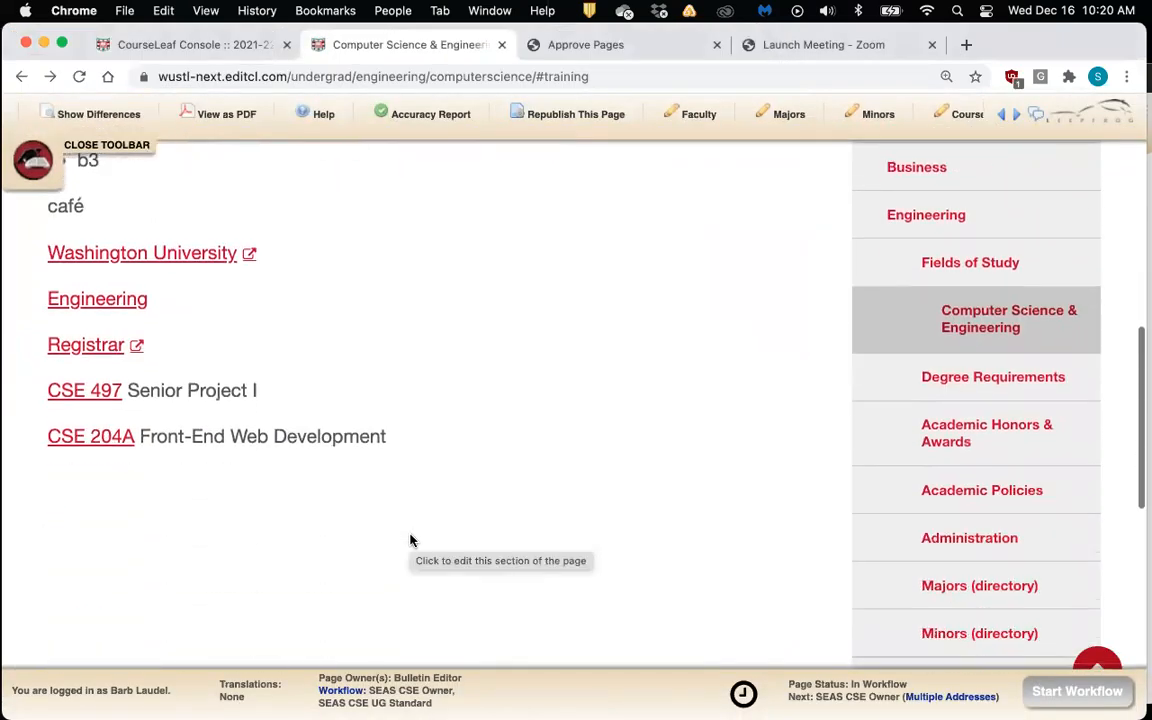
pyautogui.click(98, 450)
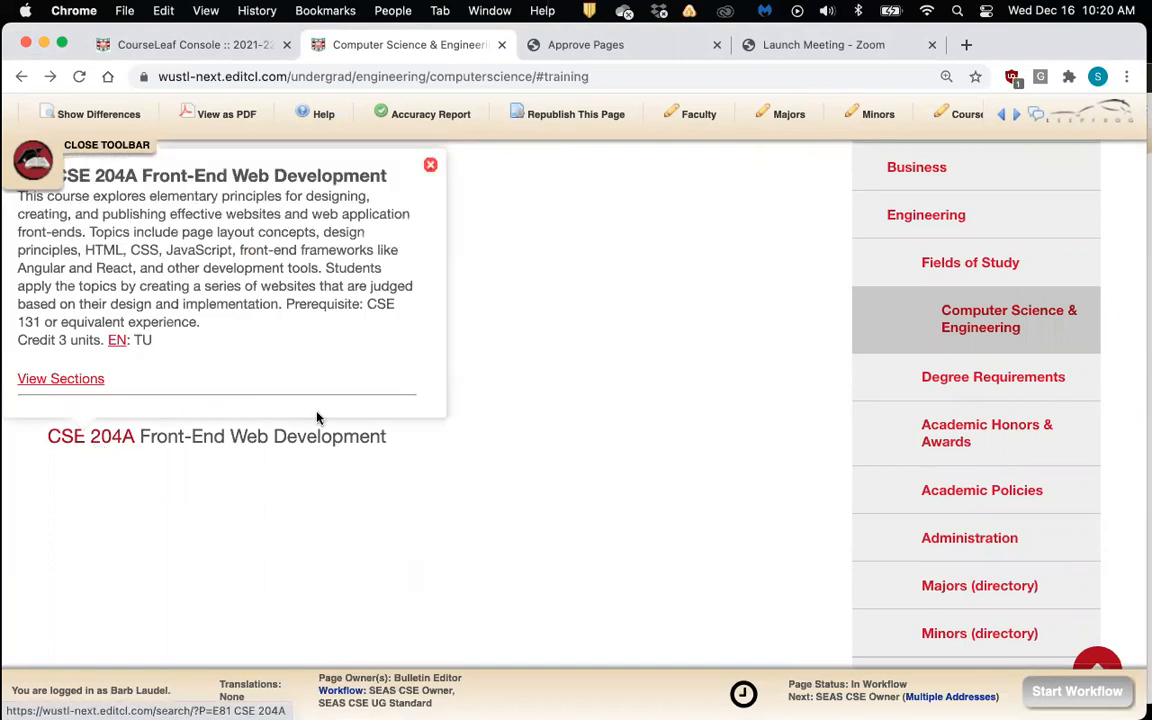
pyautogui.scroll(1, 321, 416)
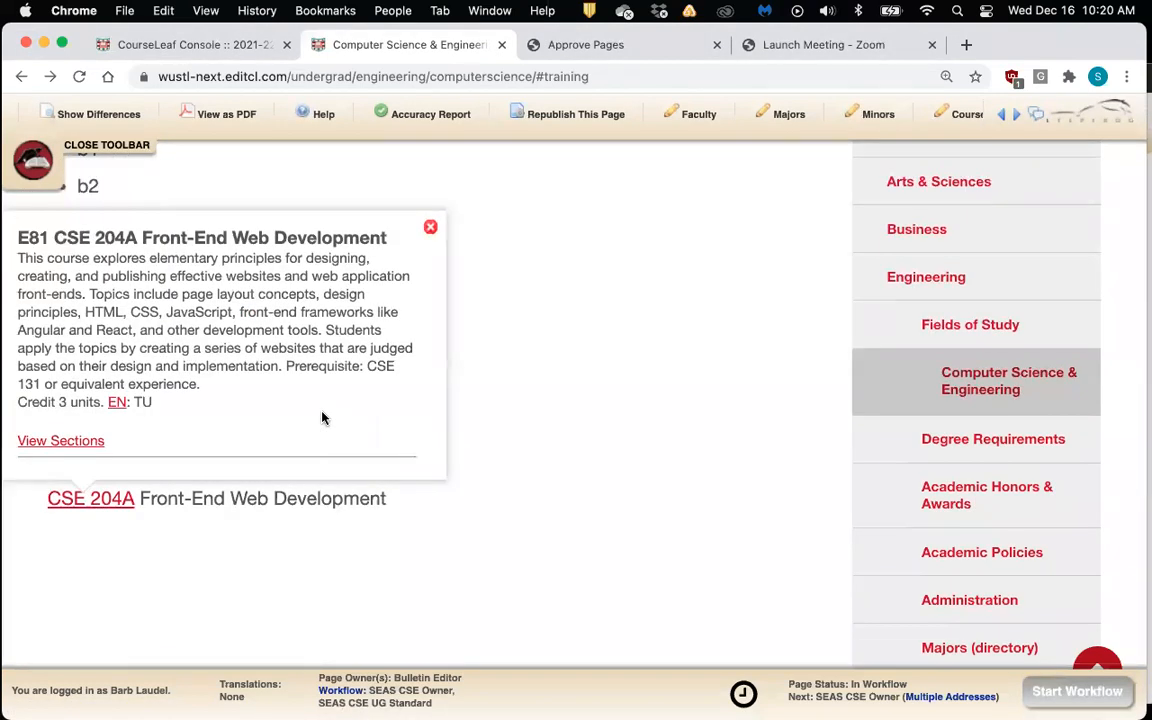
pyautogui.scroll(6, 622, 377)
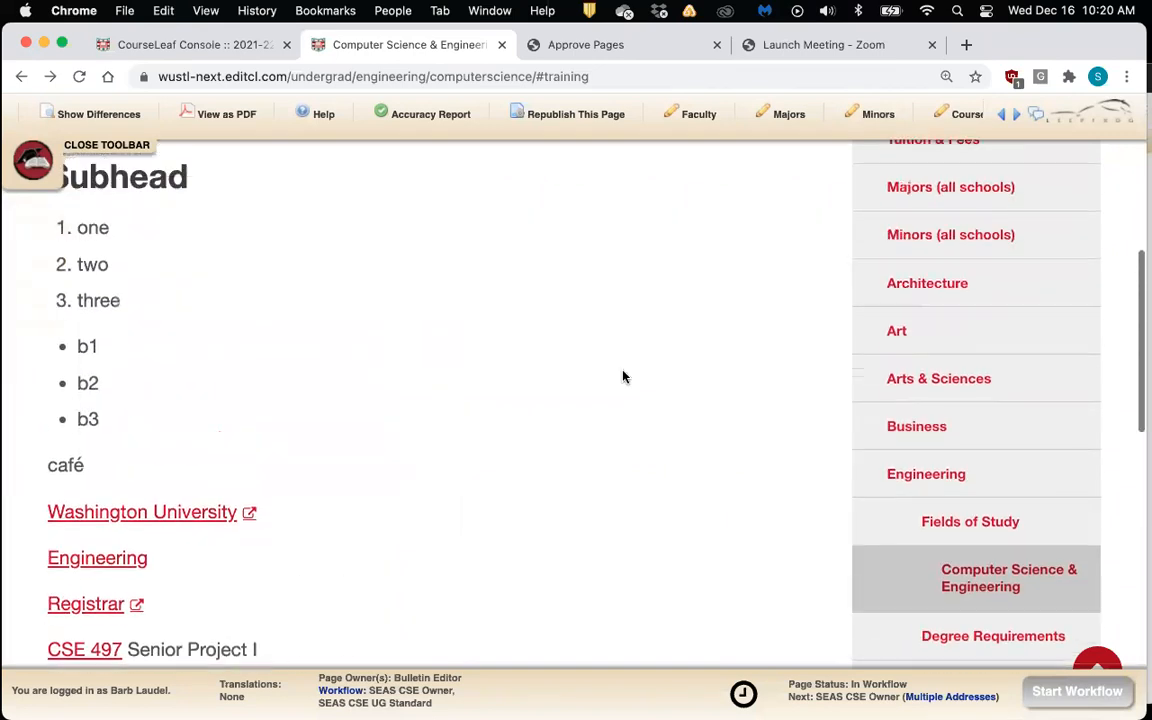
pyautogui.scroll(2, 622, 377)
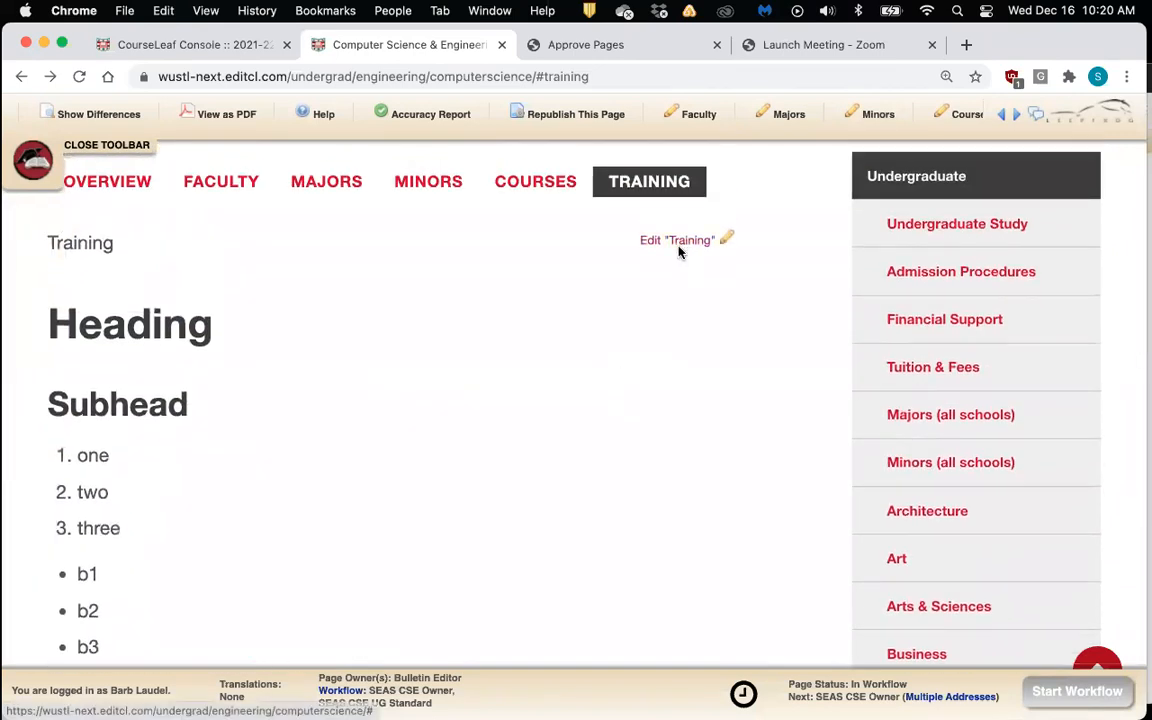
# Reopen the Training editor and add 'E81 CSE 501' as an inline course below CSE 204A
pyautogui.click(682, 245)
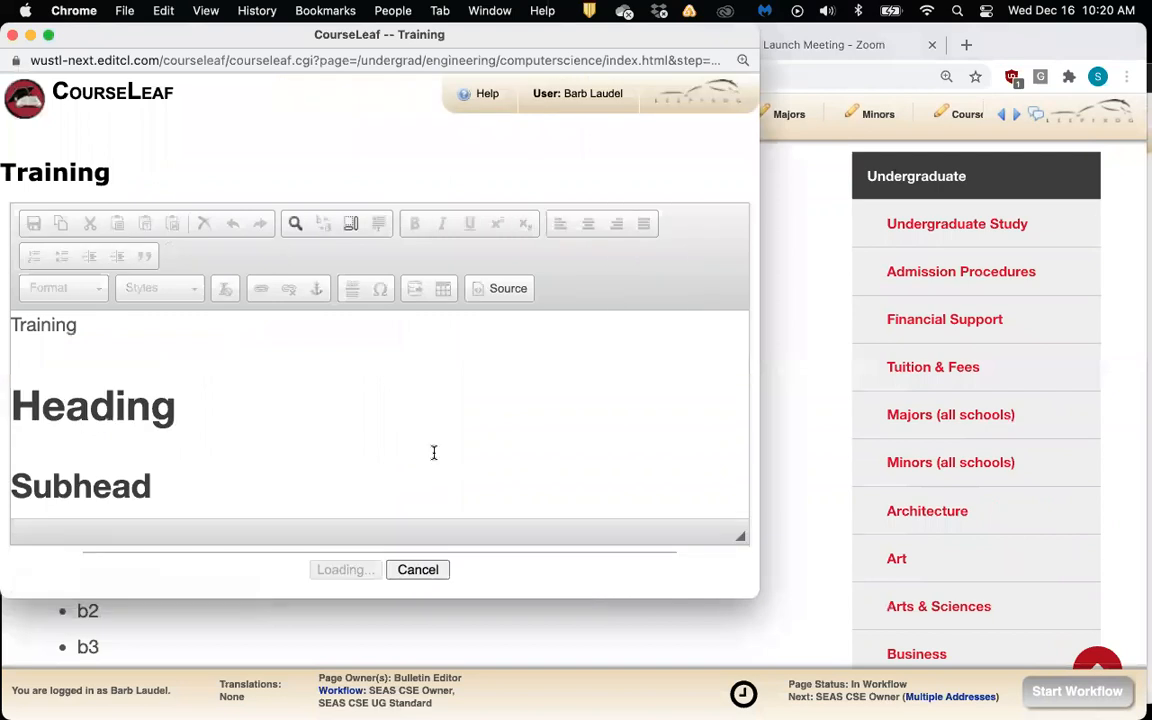
pyautogui.scroll(-5, 434, 453)
pyautogui.scroll(-5, 434, 453)
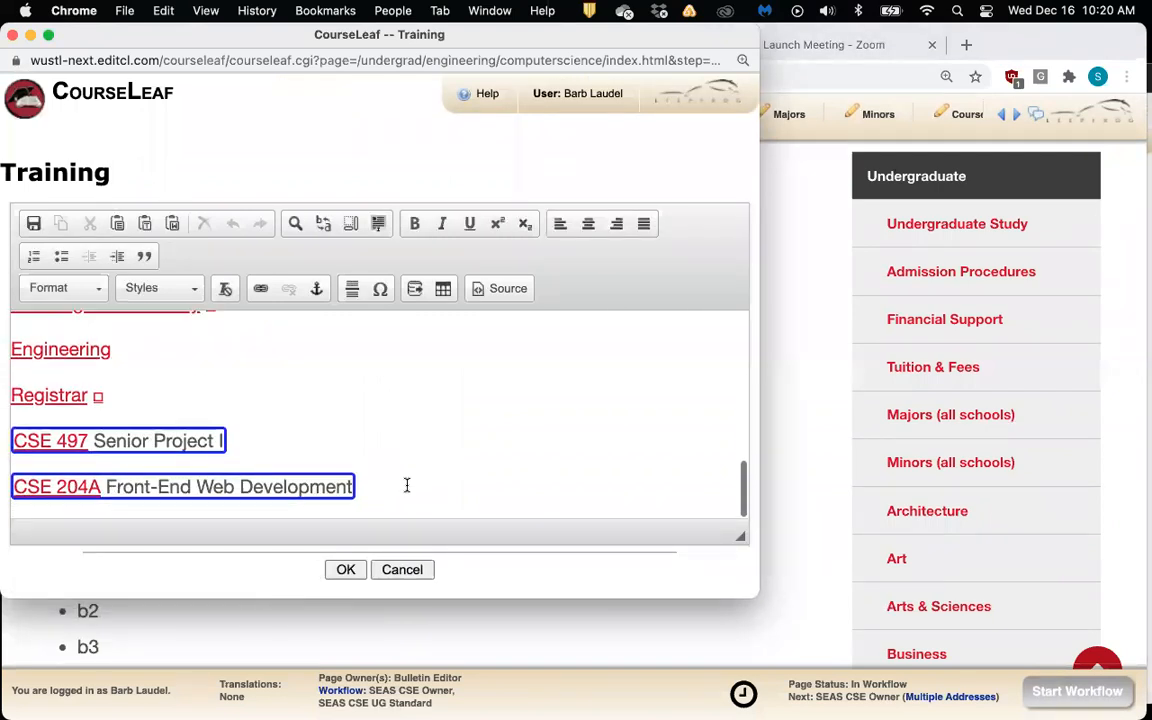
pyautogui.click(407, 485)
pyautogui.press('Return')
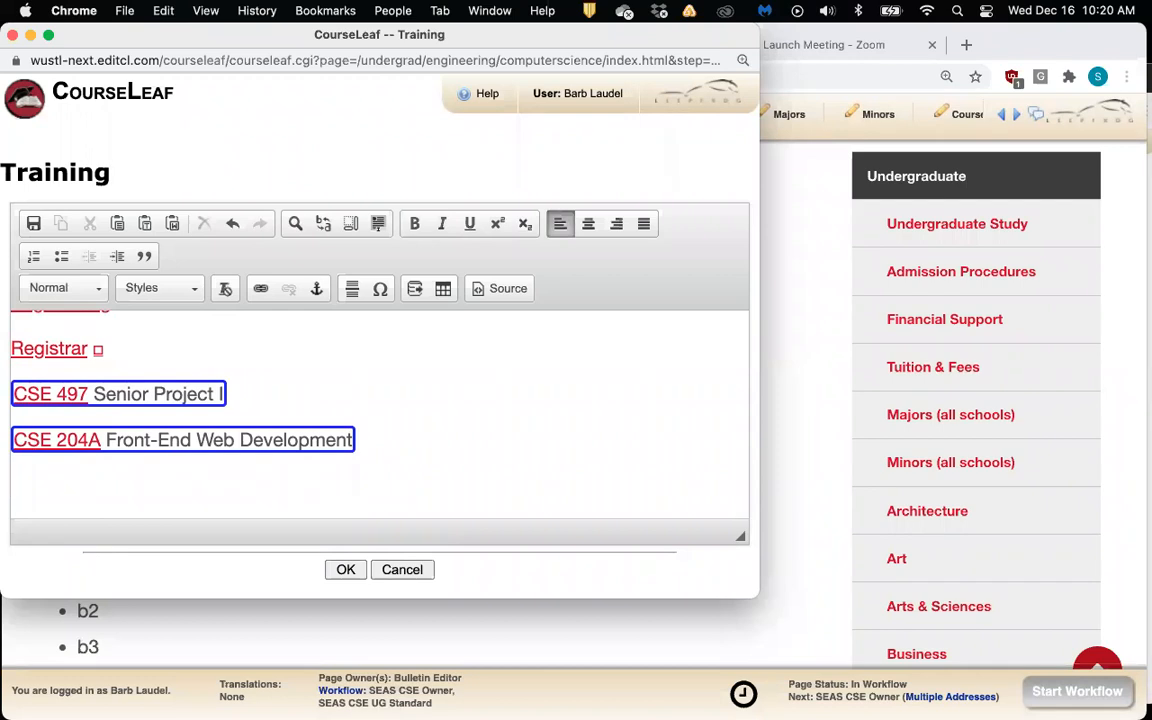
pyautogui.write('E81 CSE')
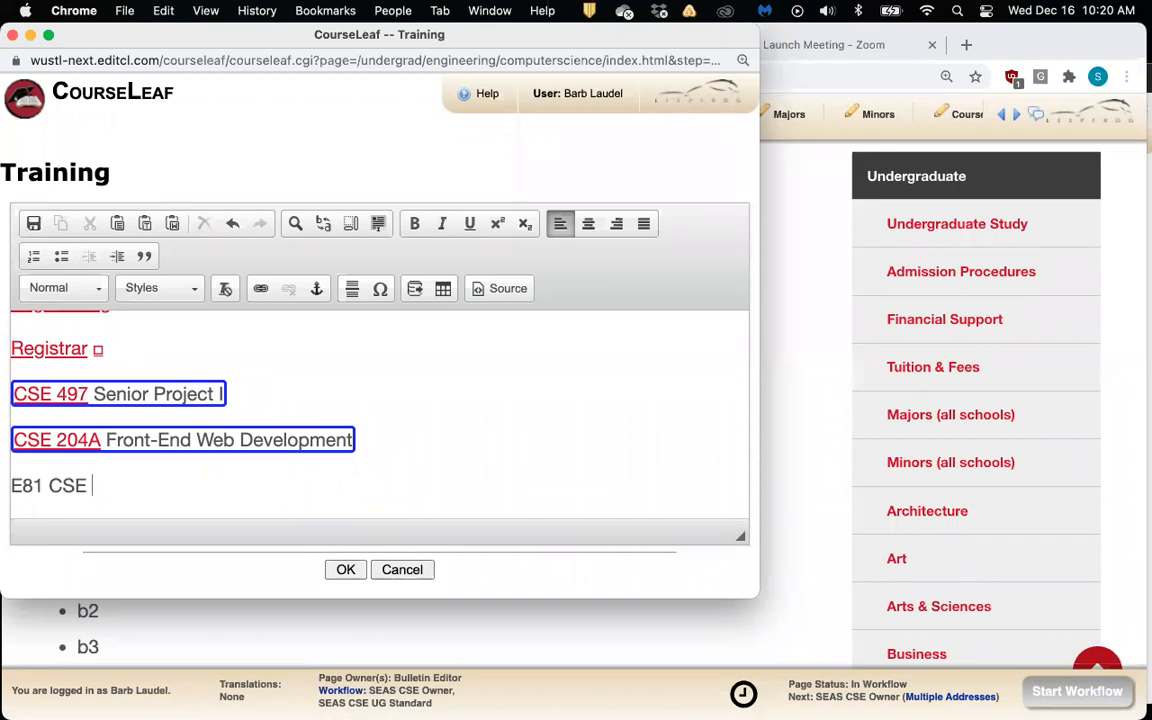
pyautogui.write(' 501')
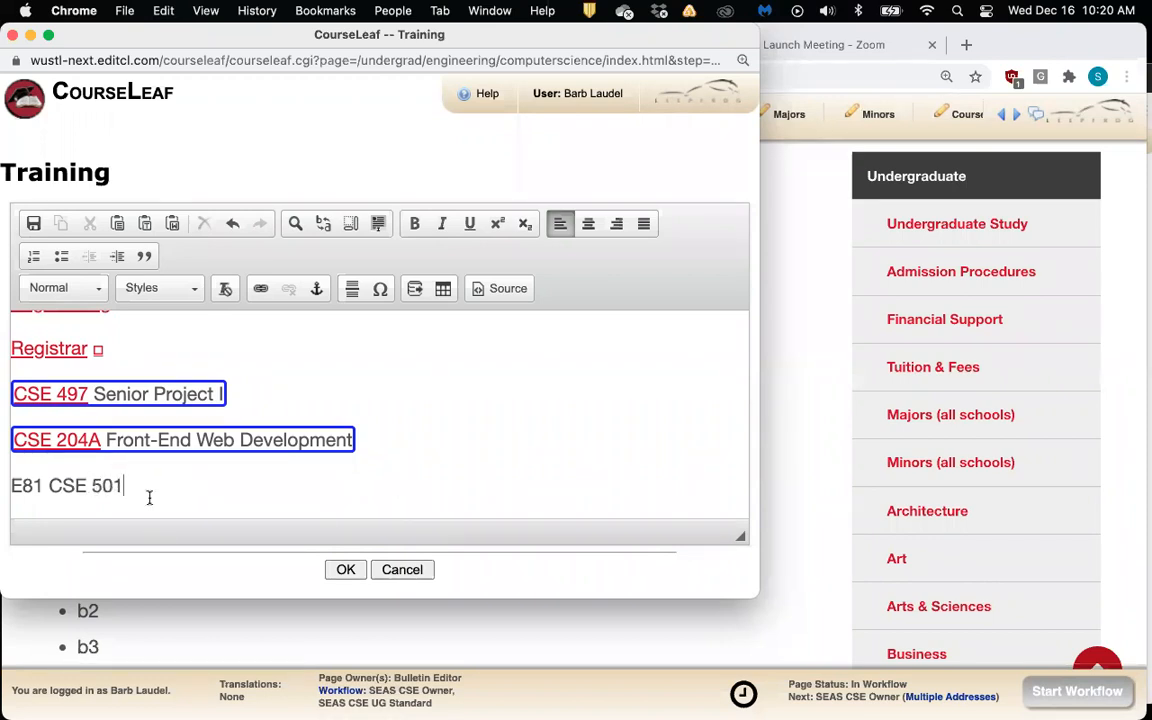
pyautogui.moveTo(124, 486); pyautogui.dragTo(12, 487)
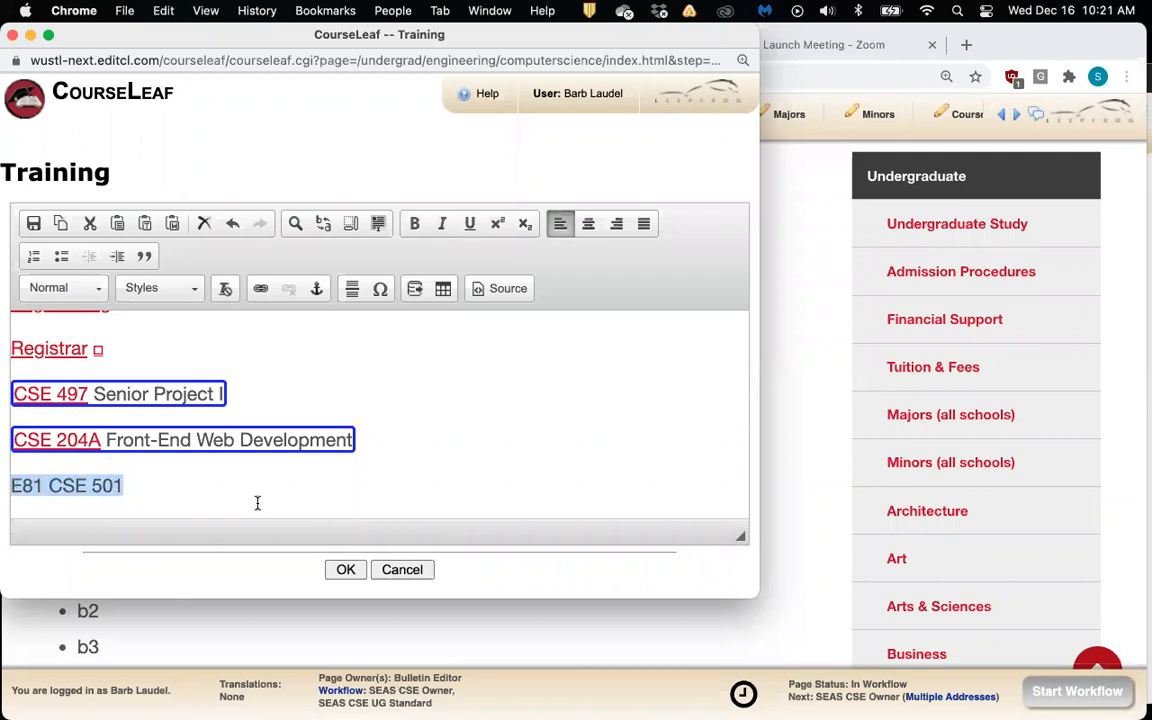
pyautogui.click(413, 291)
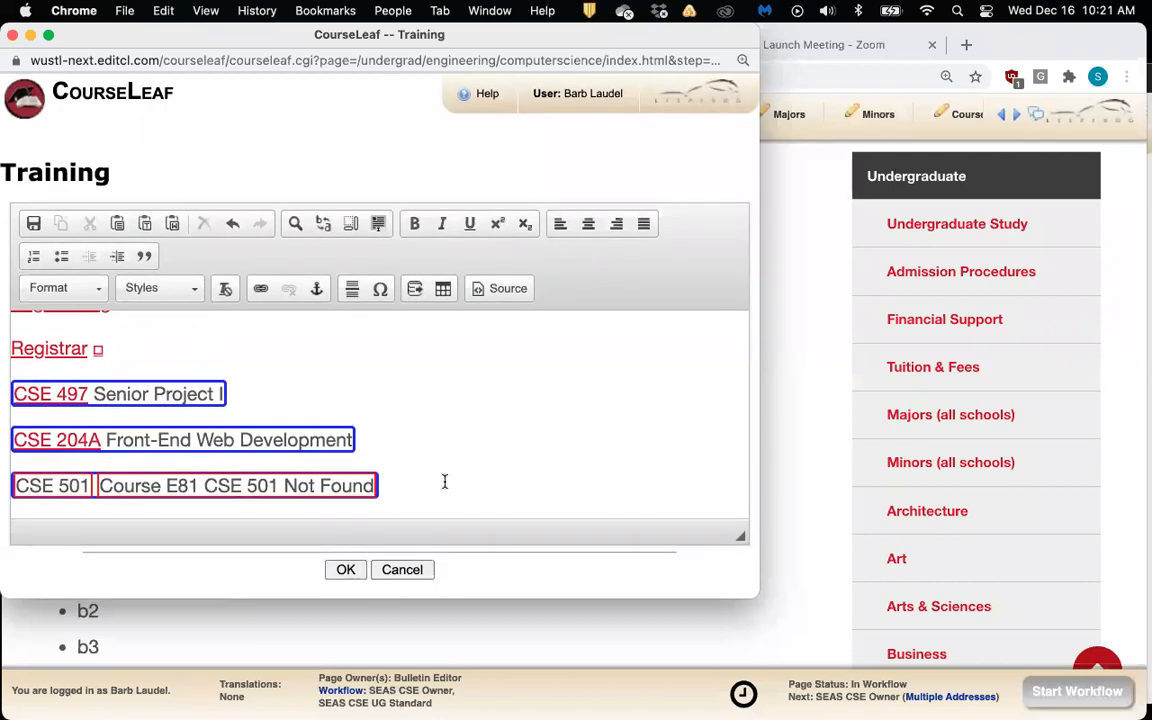
pyautogui.click(343, 570)
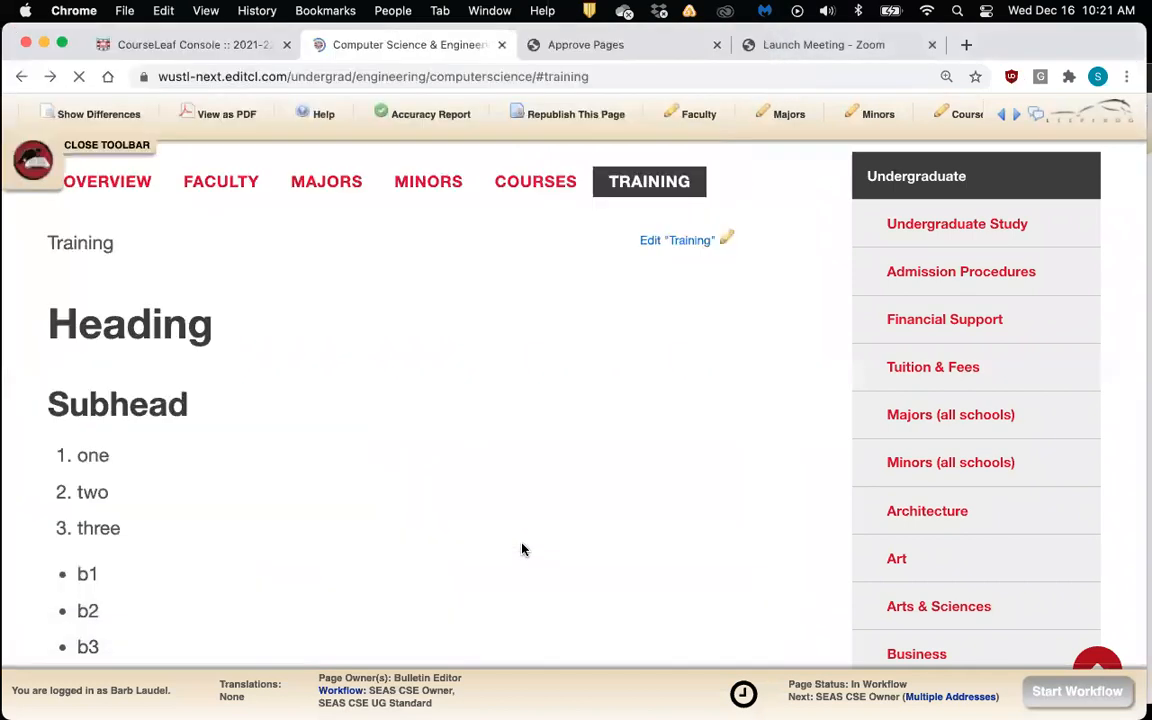
pyautogui.scroll(-5, 522, 549)
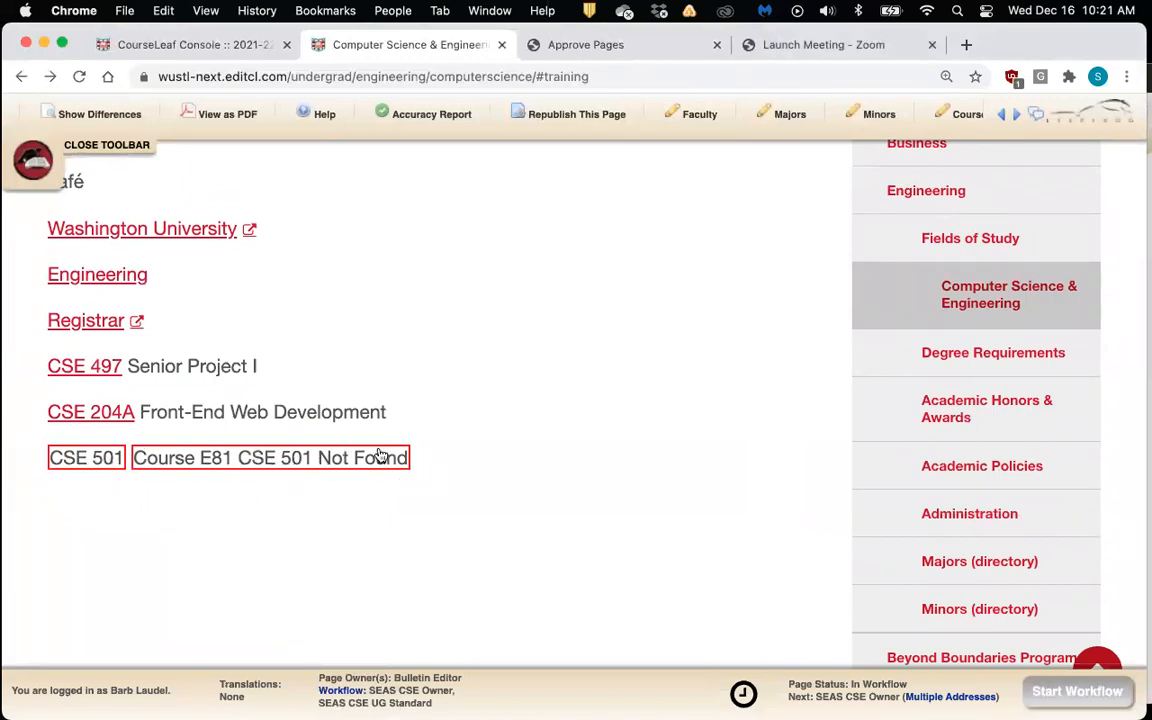
pyautogui.scroll(-1, 380, 488)
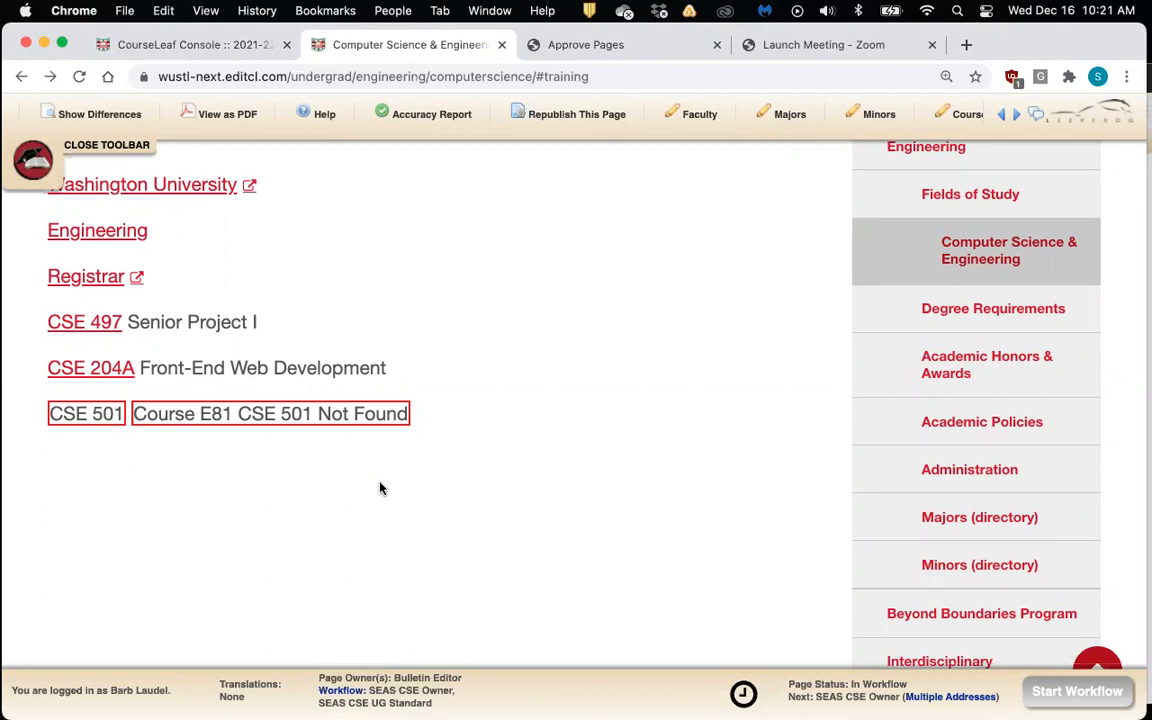
pyautogui.scroll(1, 380, 488)
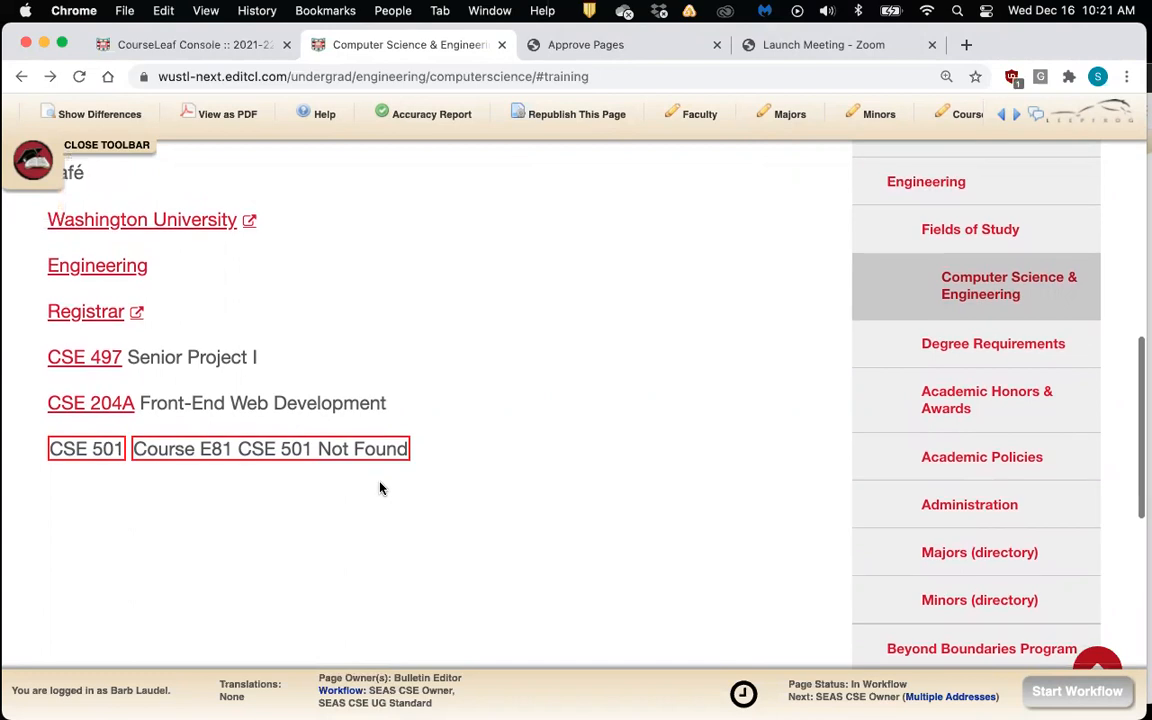
pyautogui.scroll(5, 538, 467)
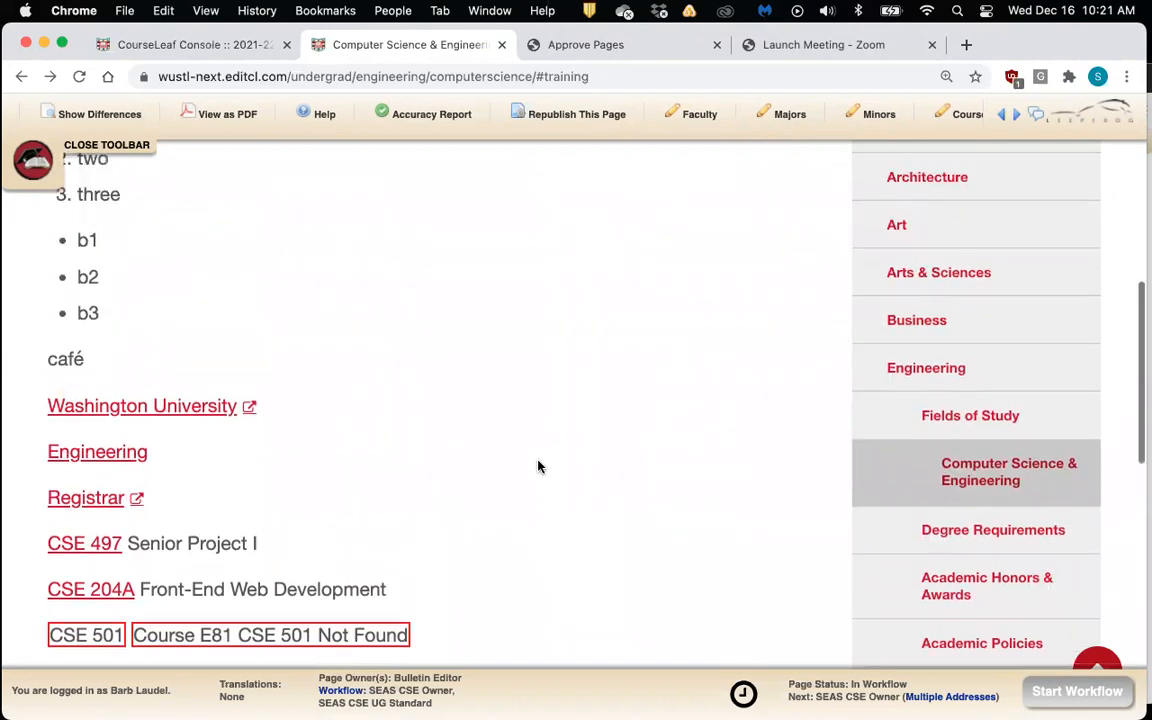
pyautogui.scroll(-3, 538, 467)
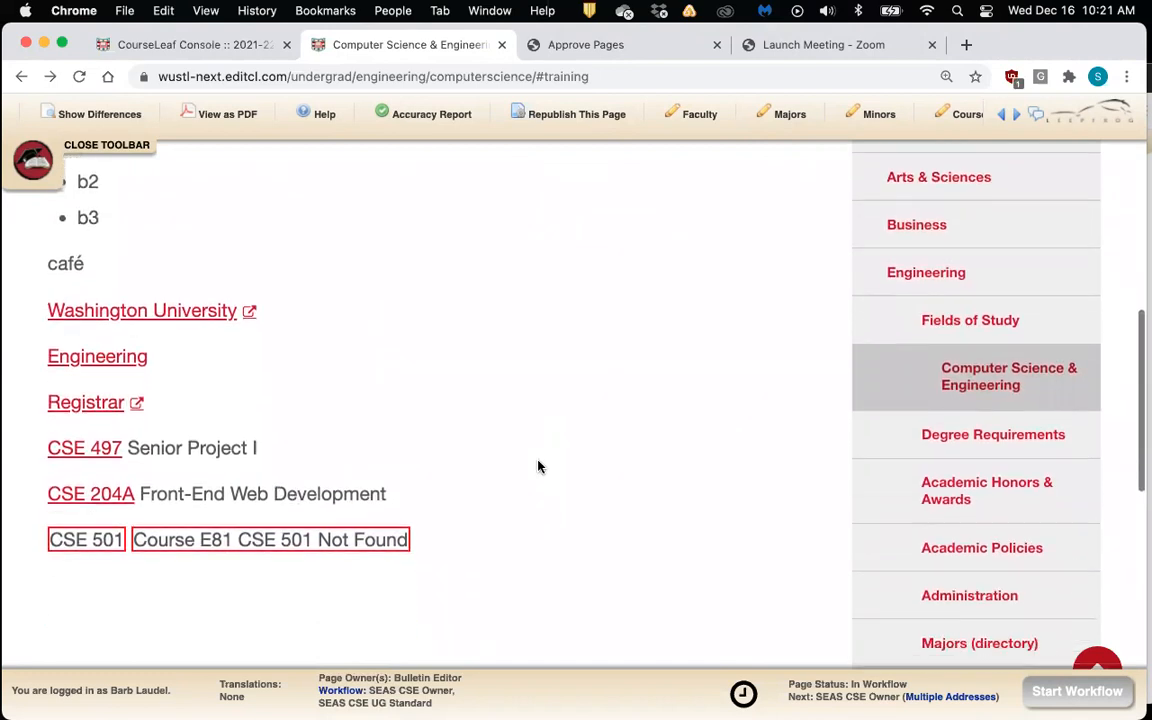
pyautogui.scroll(-3, 538, 467)
pyautogui.scroll(3, 538, 467)
pyautogui.scroll(2, 538, 467)
pyautogui.scroll(-1, 538, 467)
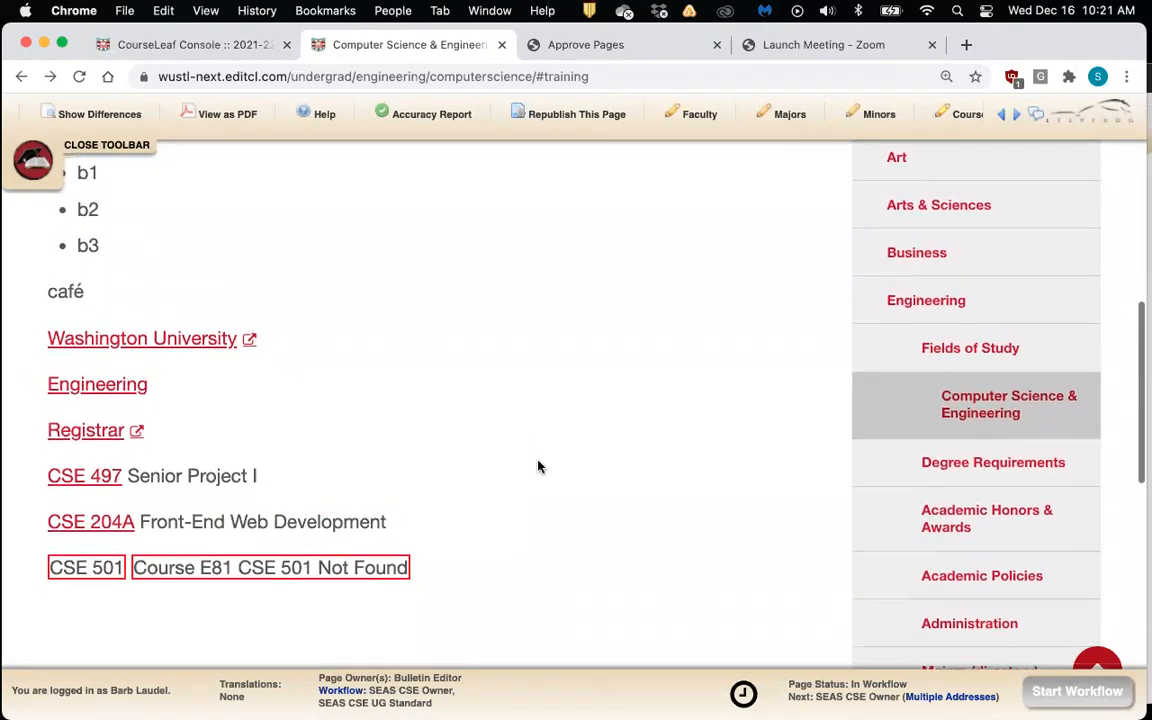
pyautogui.scroll(-1, 538, 467)
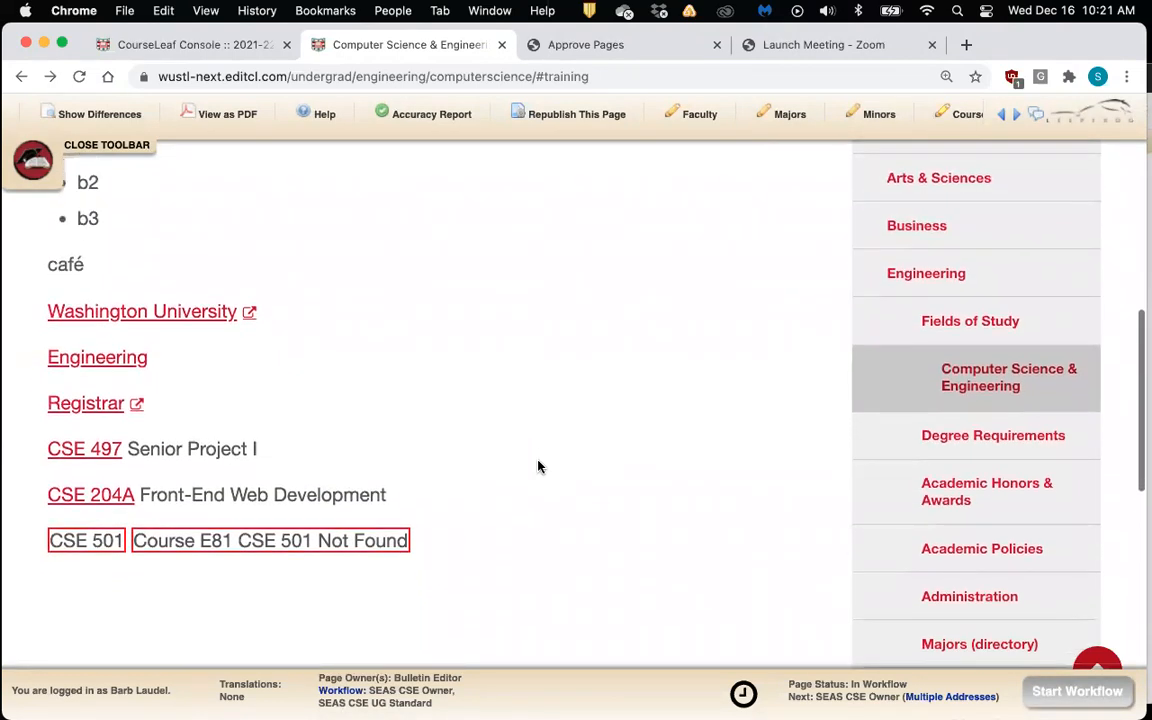
pyautogui.click(381, 118)
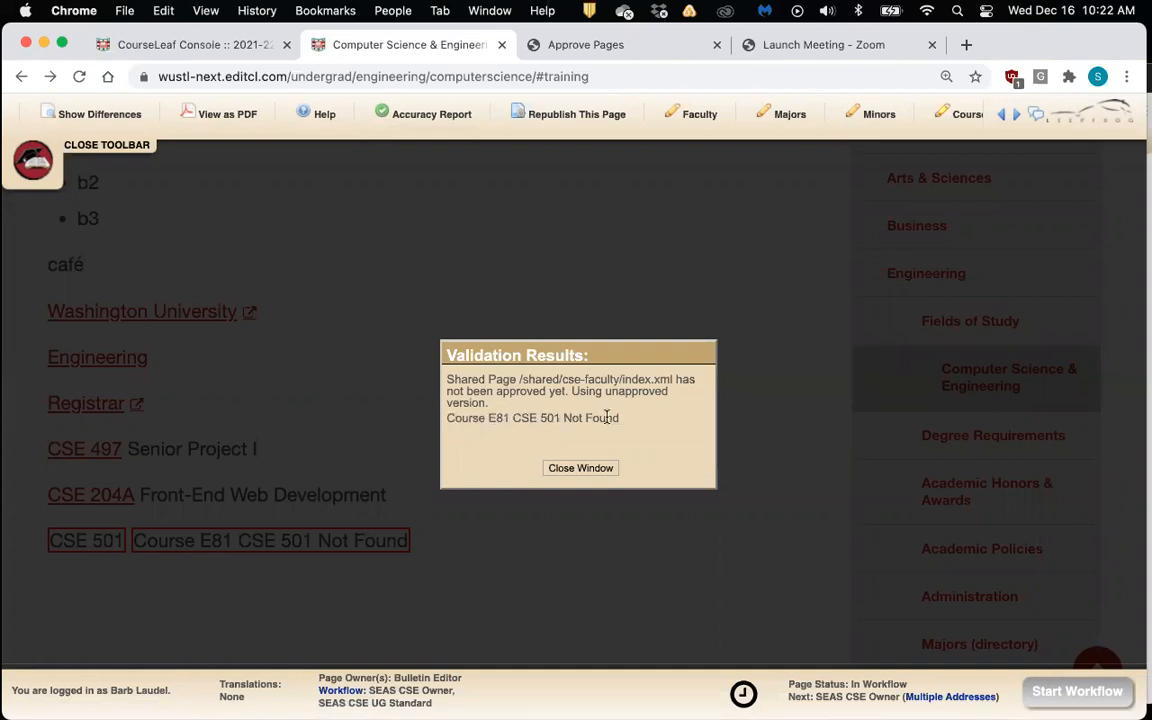
pyautogui.click(580, 468)
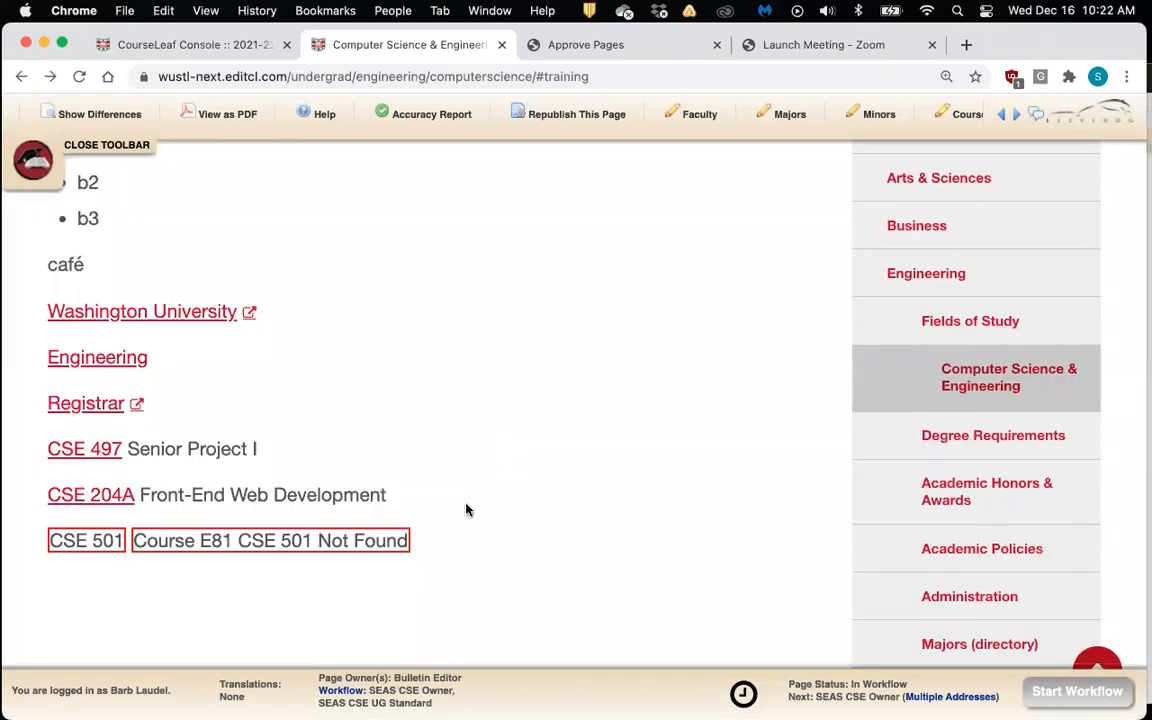
pyautogui.scroll(-1, 465, 504)
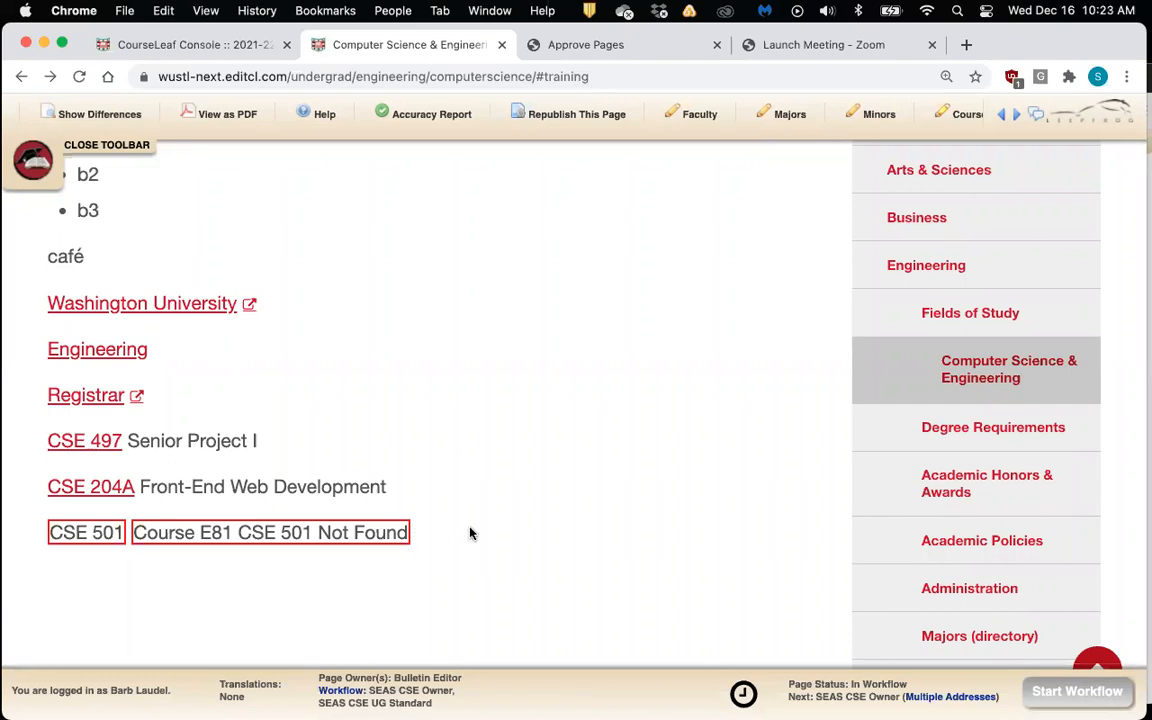
pyautogui.scroll(1, 470, 533)
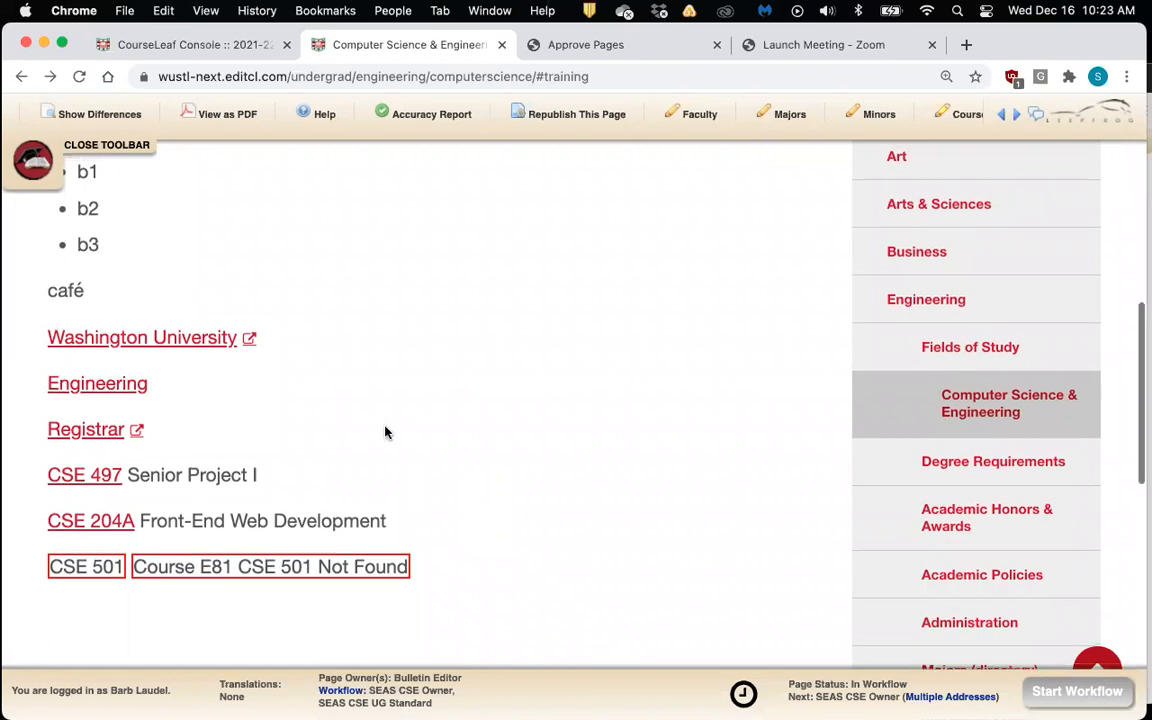
pyautogui.scroll(-1, 386, 432)
pyautogui.scroll(1, 386, 432)
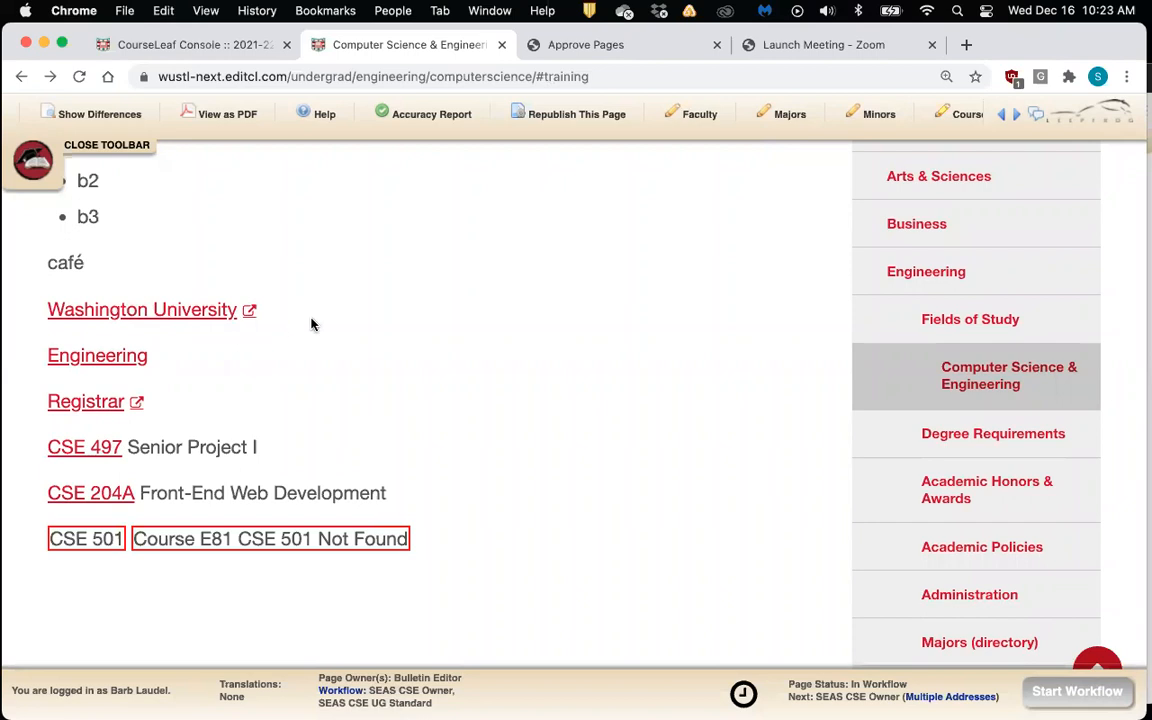
pyautogui.click(157, 314)
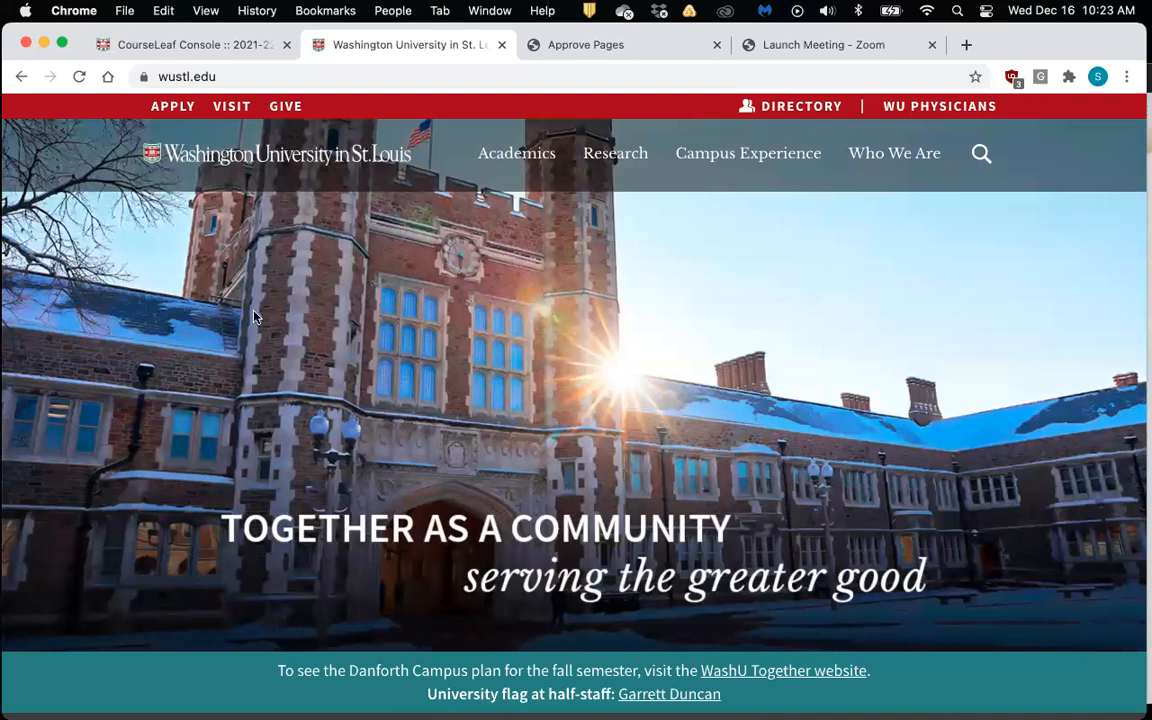
pyautogui.scroll(-1, 254, 317)
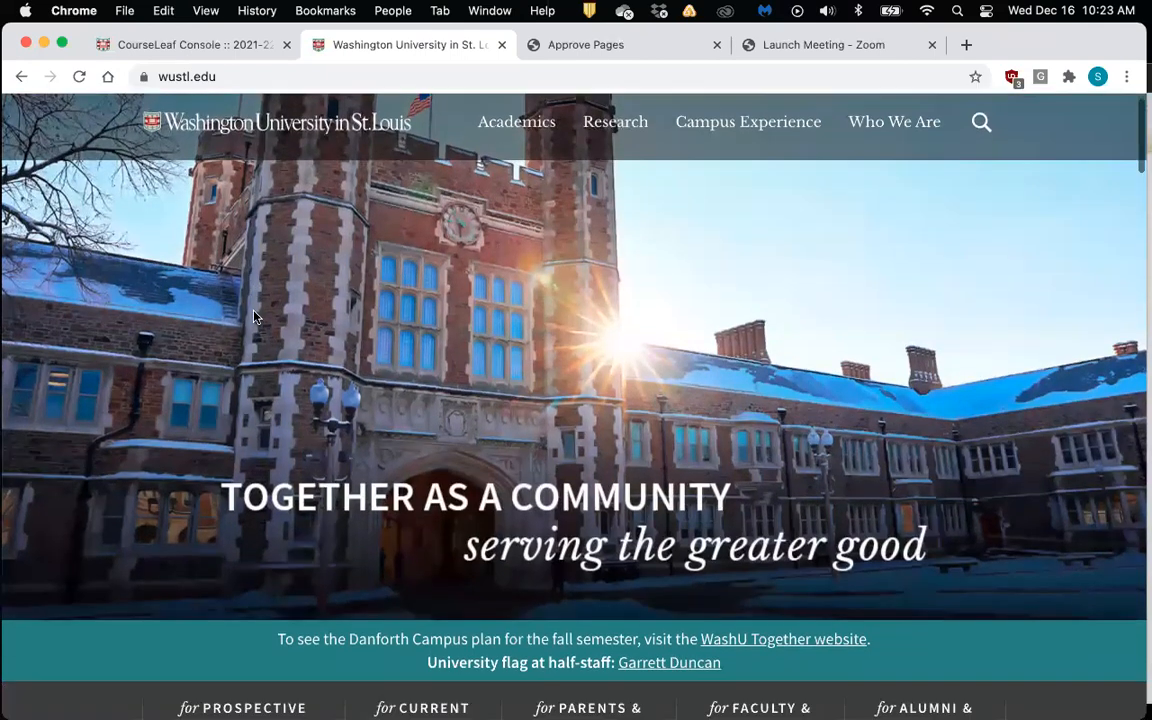
pyautogui.scroll(1, 254, 317)
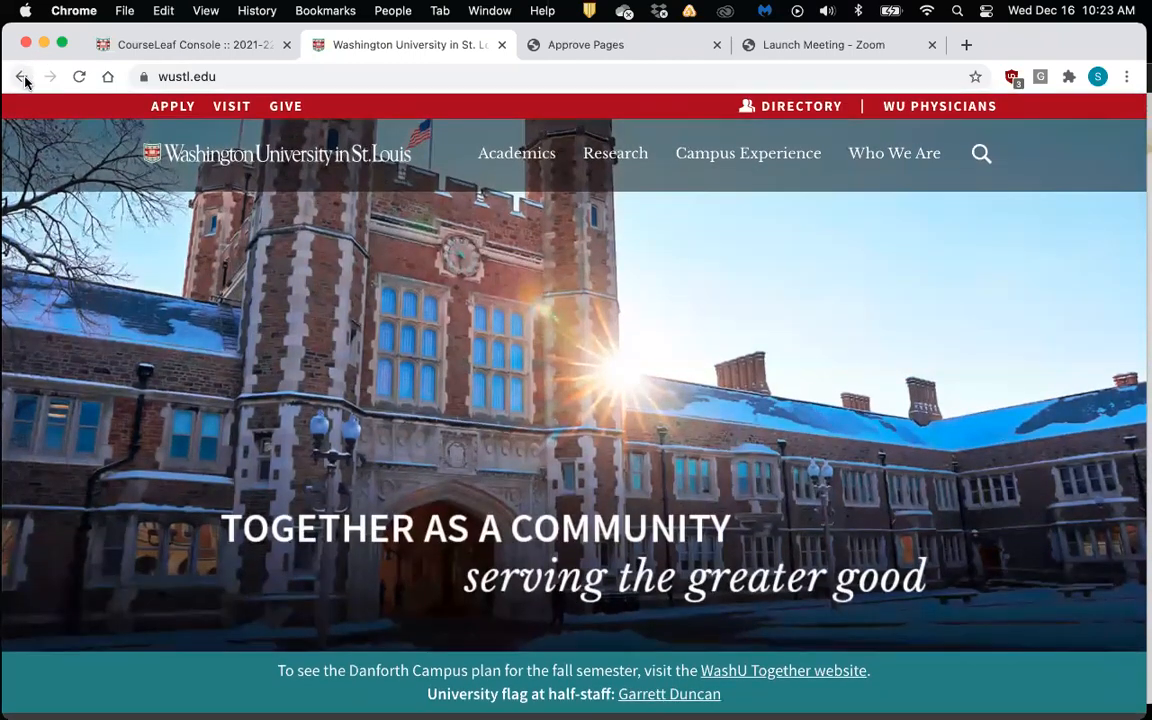
pyautogui.click(22, 77)
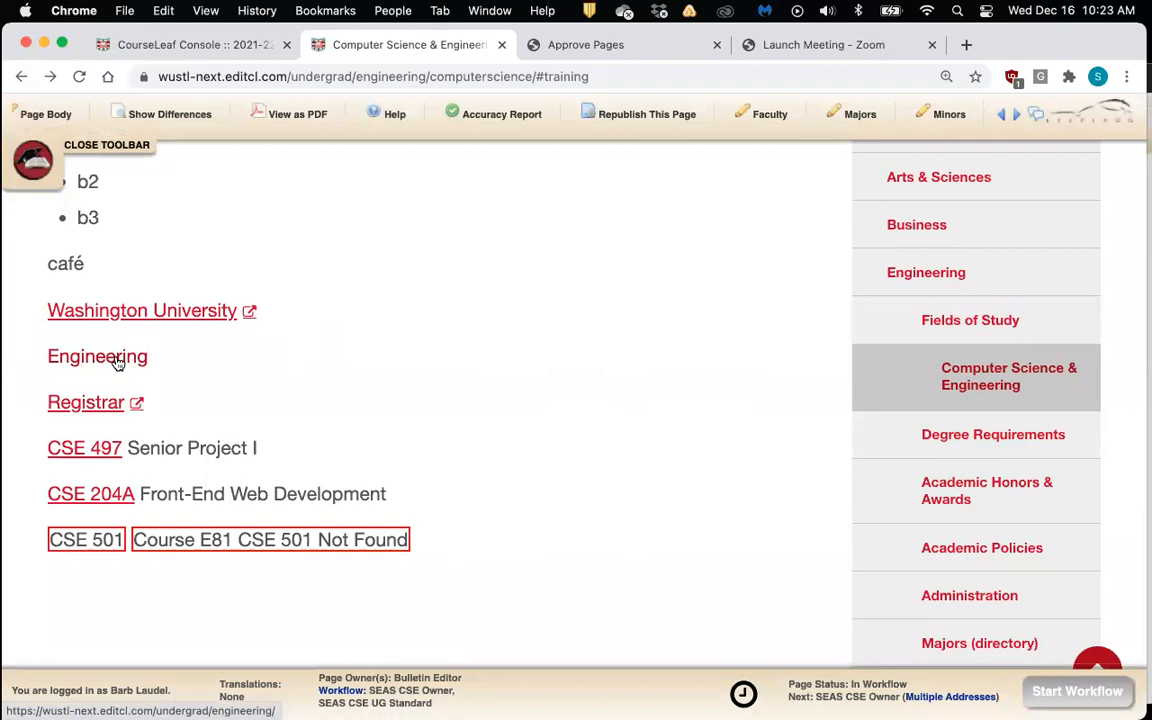
pyautogui.click(117, 363)
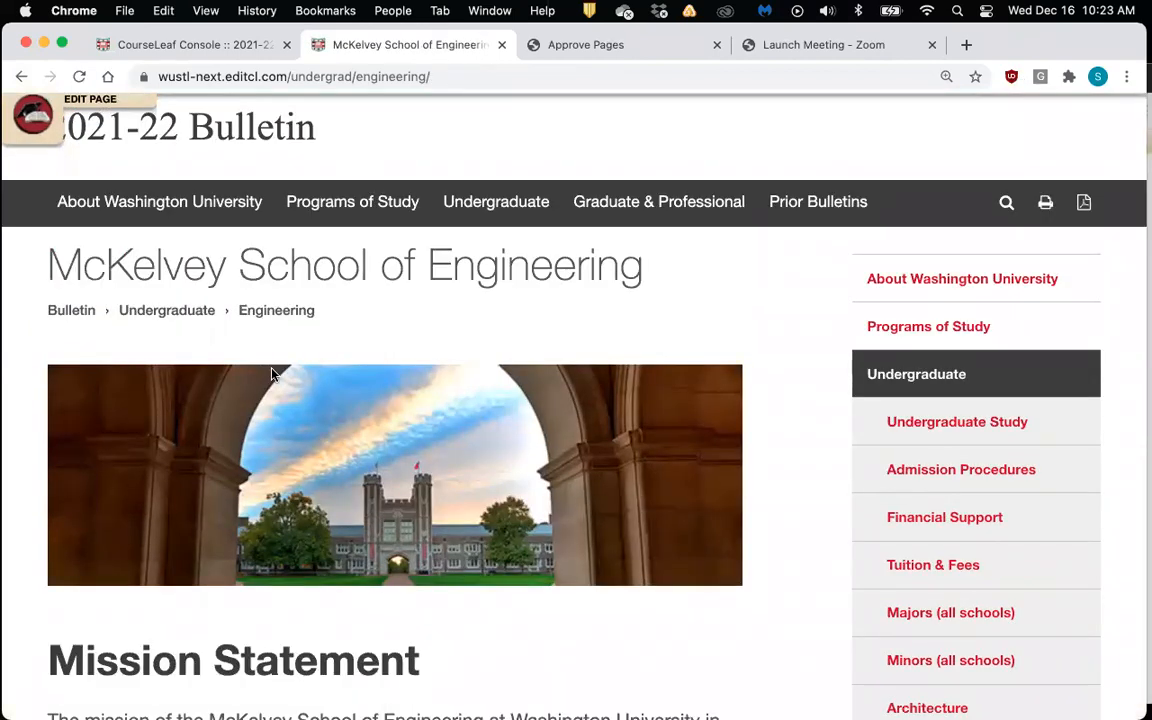
pyautogui.scroll(1, 271, 374)
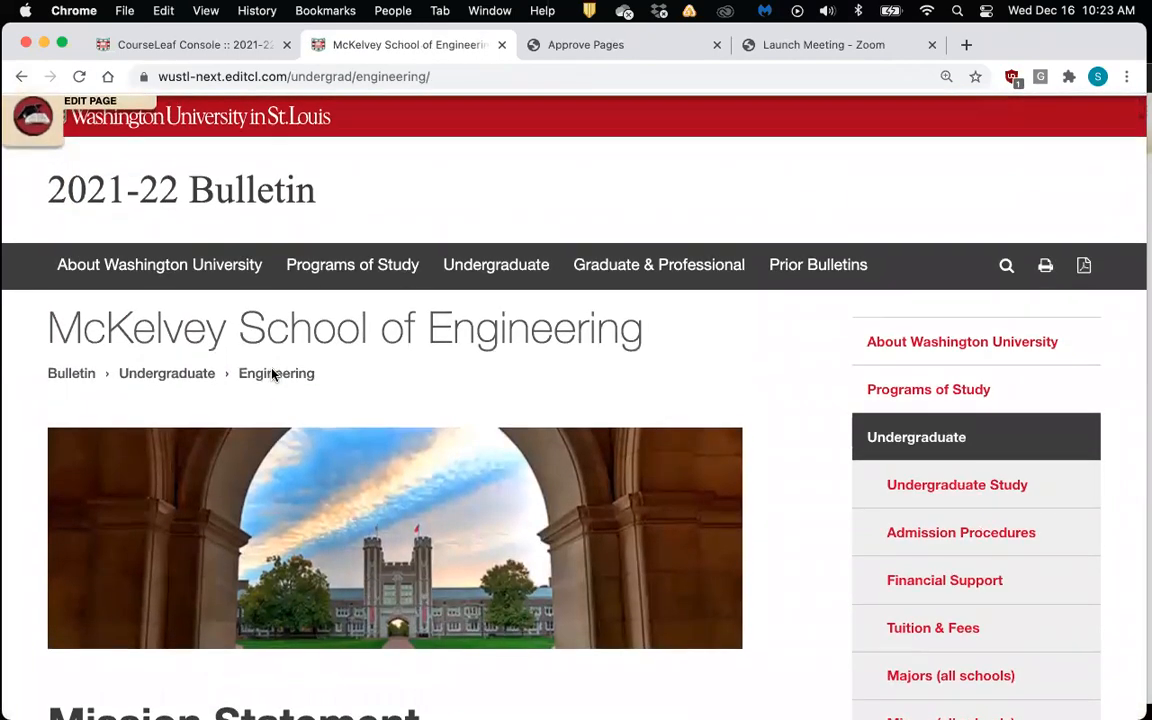
pyautogui.scroll(-2, 271, 374)
pyautogui.scroll(1, 271, 374)
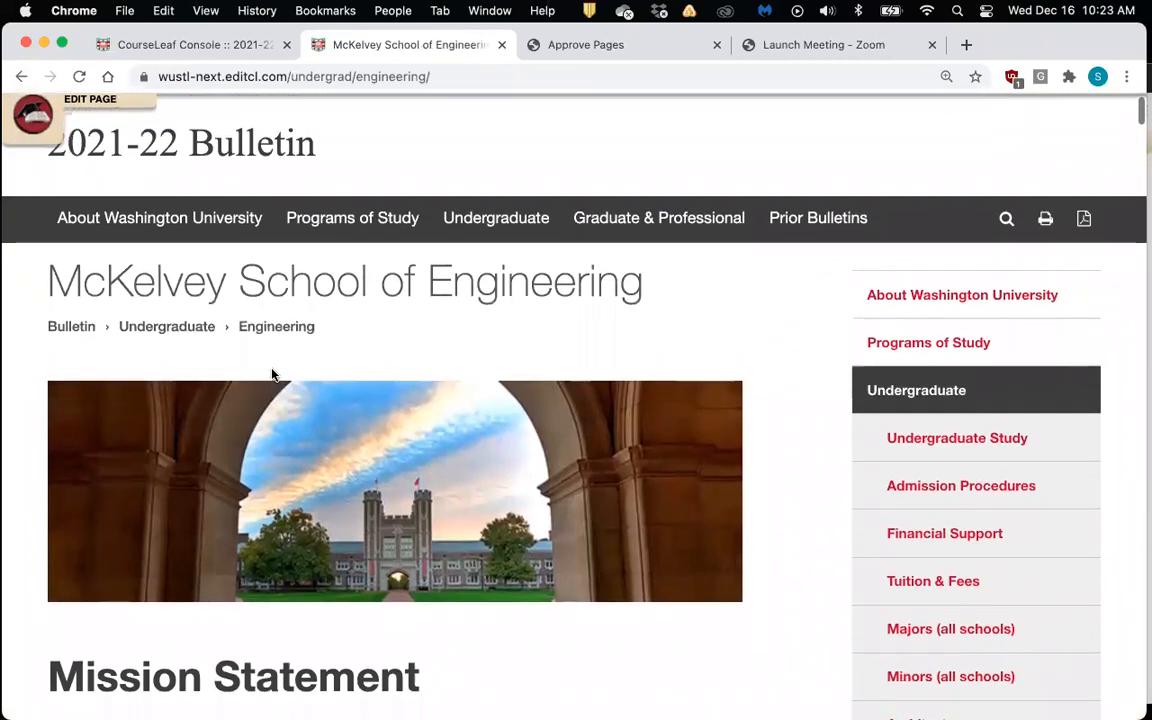
pyautogui.click(21, 76)
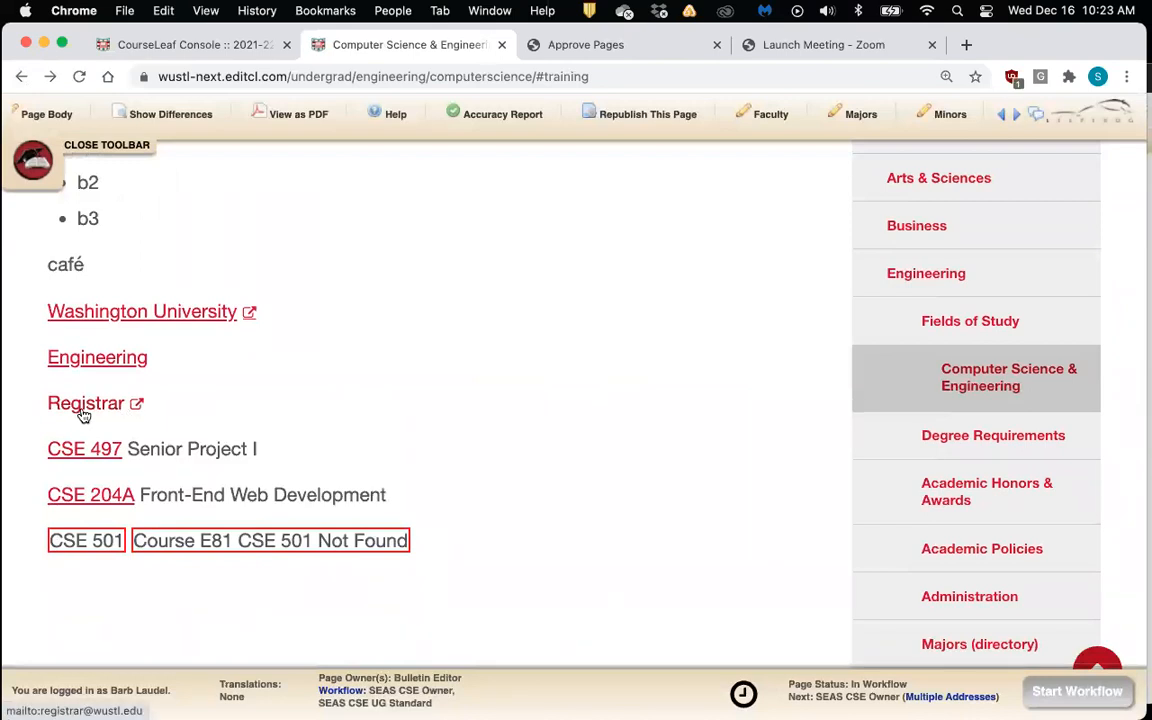
pyautogui.click(84, 413)
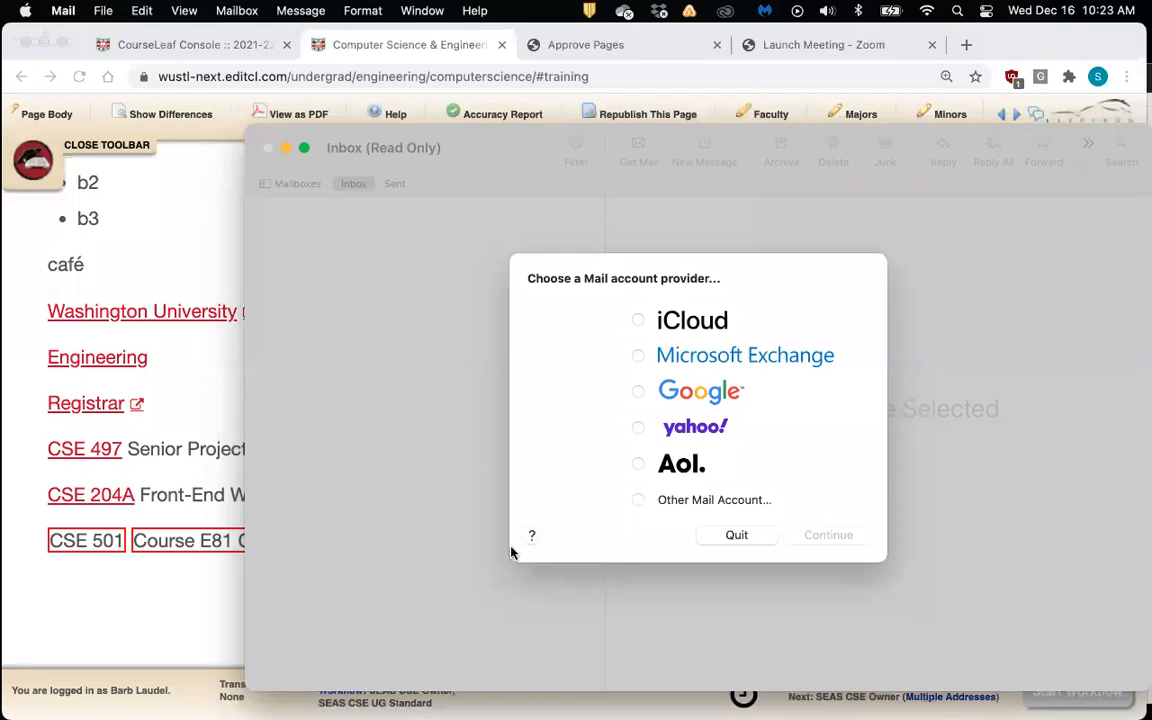
pyautogui.click(736, 535)
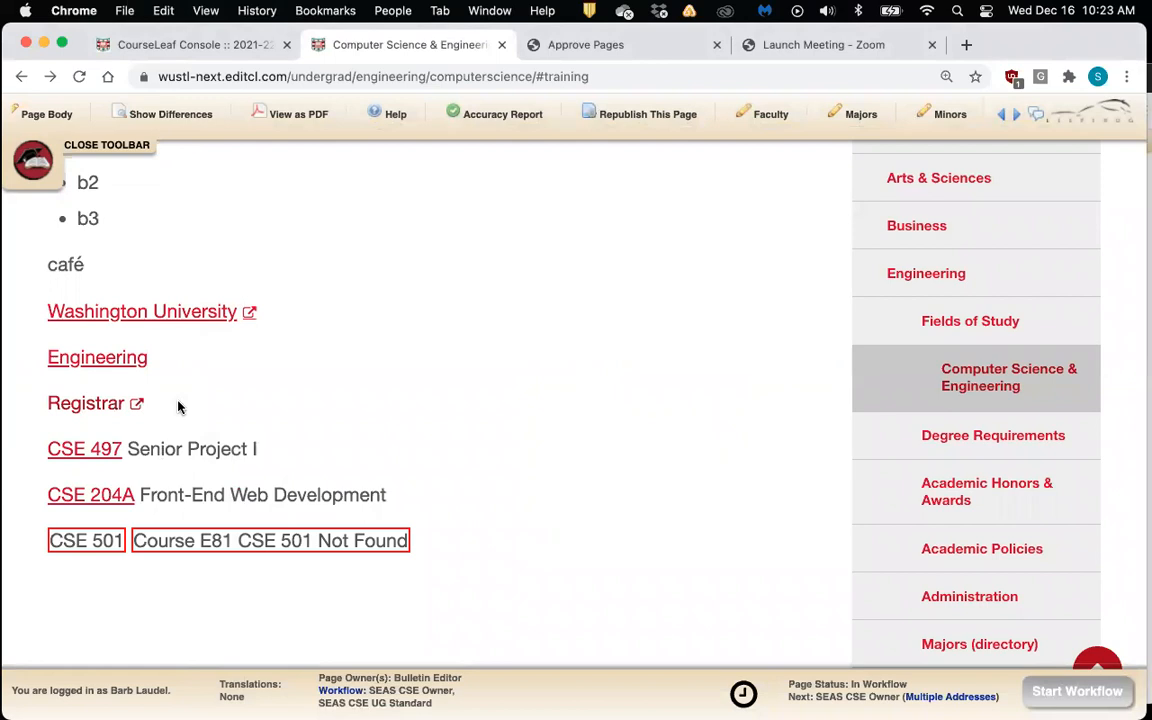
pyautogui.scroll(-1, 383, 406)
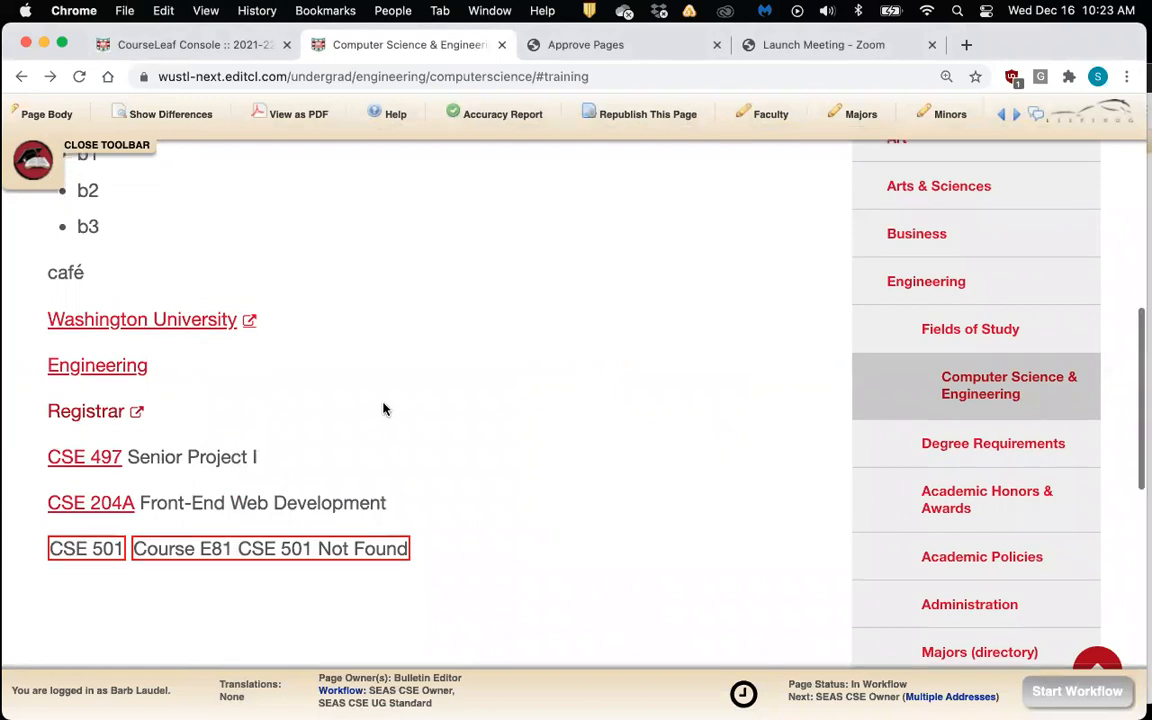
pyautogui.scroll(-1, 383, 408)
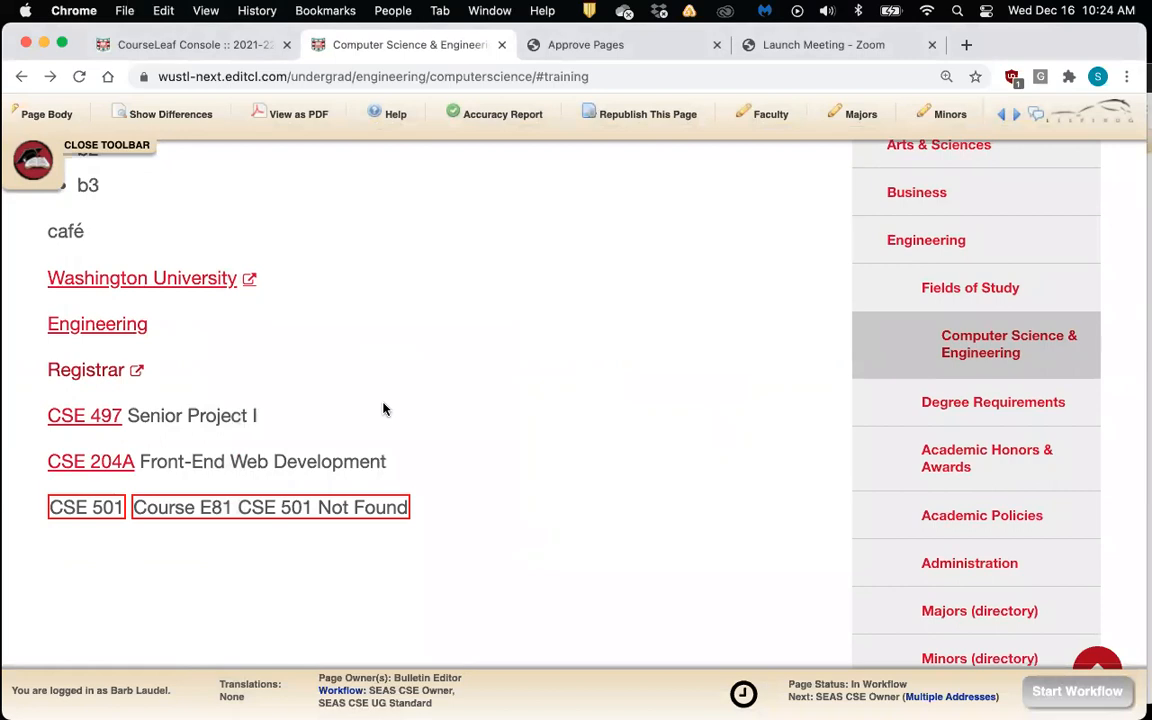
pyautogui.scroll(1, 383, 408)
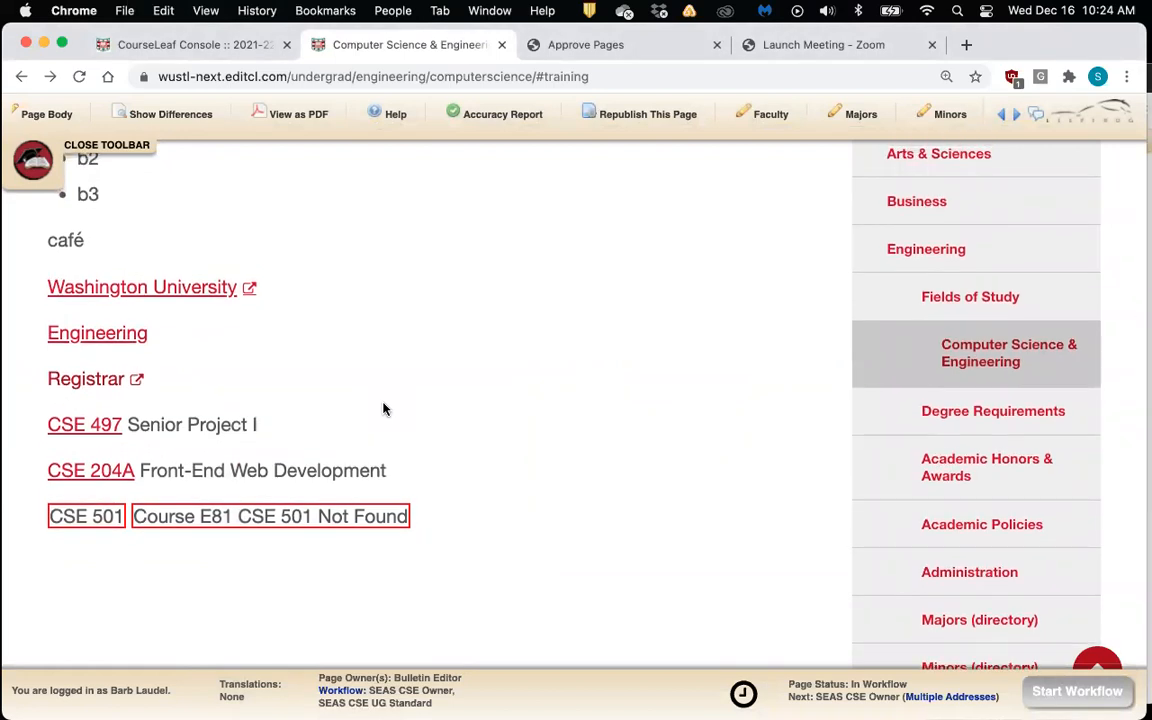
pyautogui.scroll(1, 383, 408)
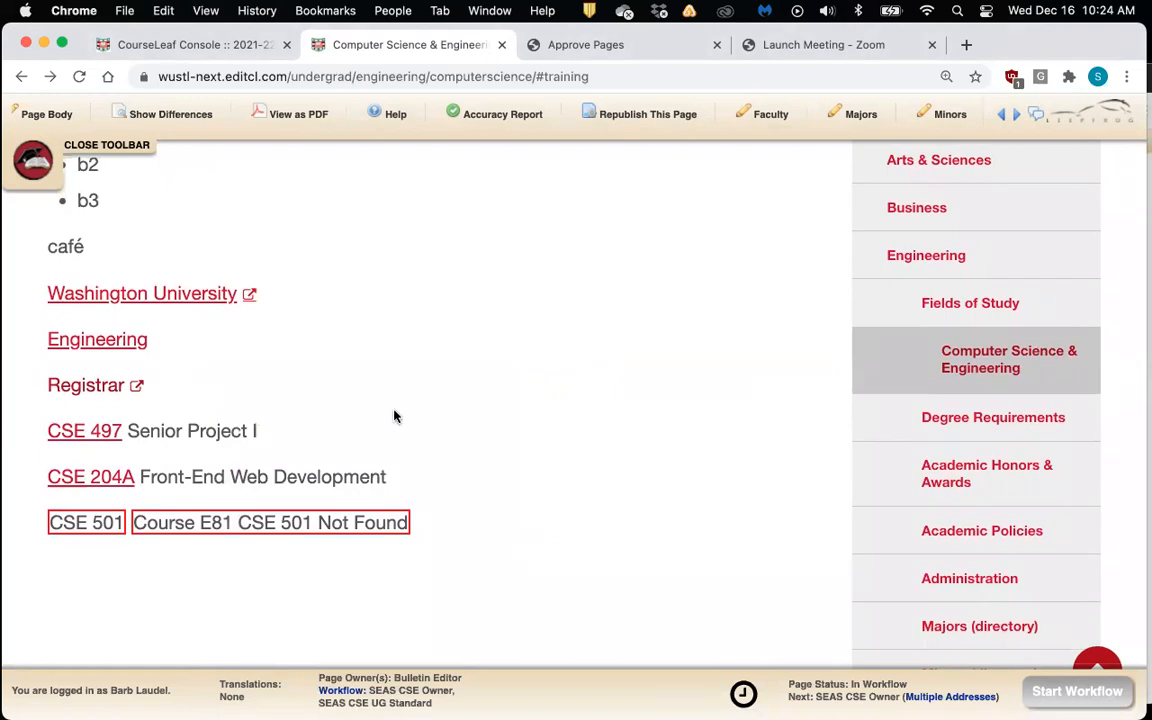
# Generate the draft PDF of the page, then enlarge its window and zoom in
pyautogui.click(296, 119)
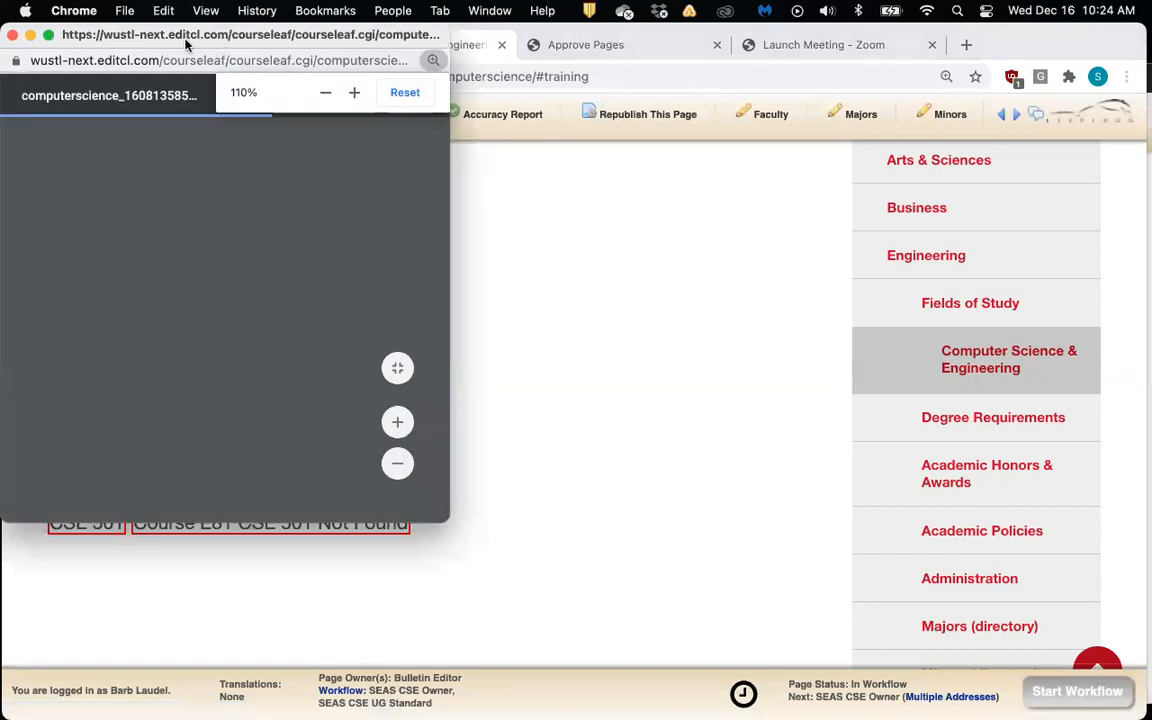
pyautogui.moveTo(178, 42); pyautogui.dragTo(371, 86)
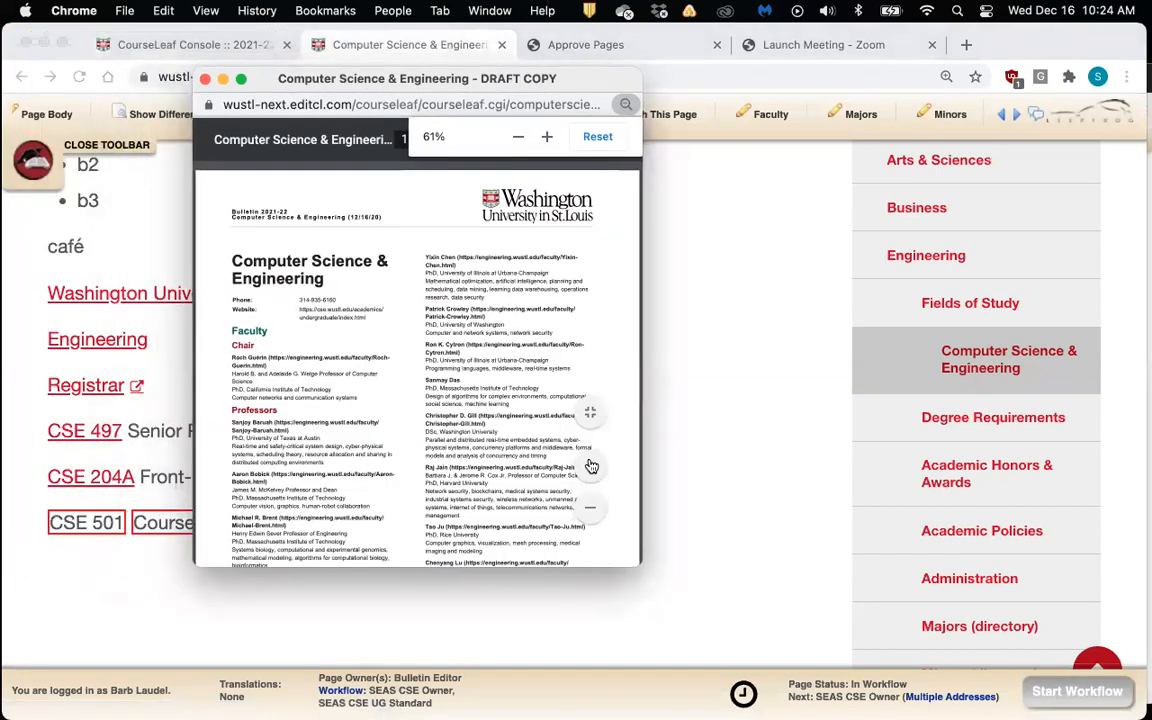
pyautogui.moveTo(639, 565); pyautogui.dragTo(736, 610)
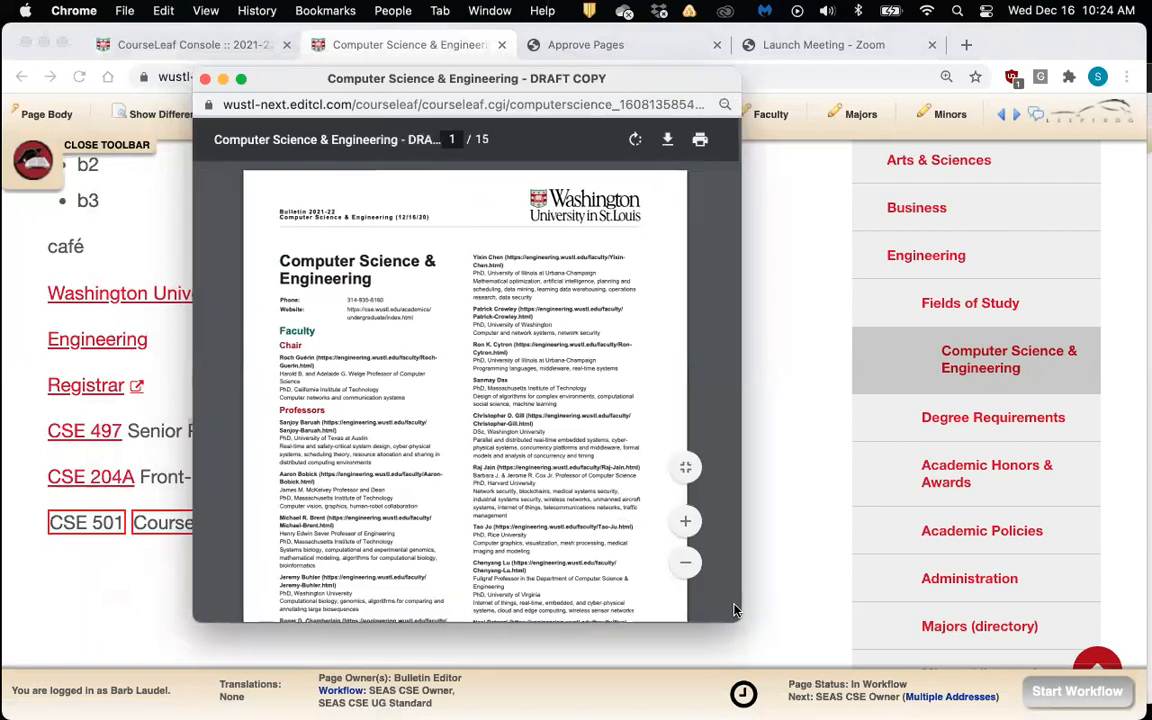
pyautogui.click(690, 524)
pyautogui.click(689, 524)
pyautogui.click(689, 524)
pyautogui.scroll(-5, 620, 500)
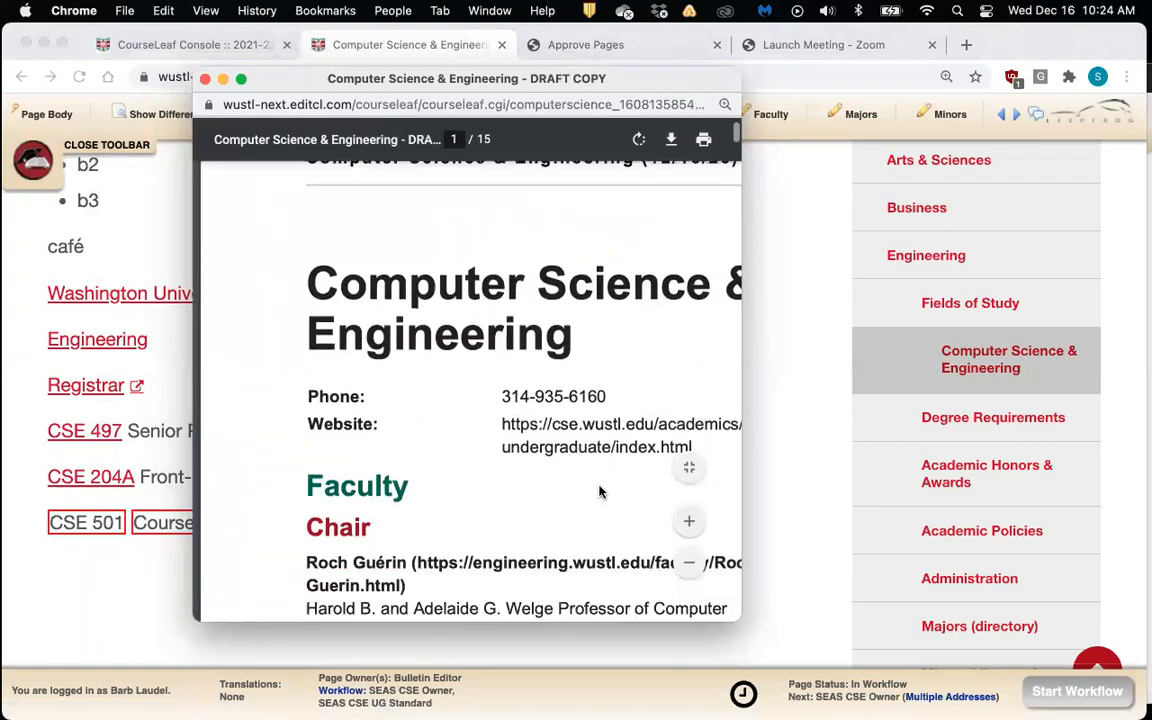
pyautogui.moveTo(746, 423); pyautogui.dragTo(956, 411)
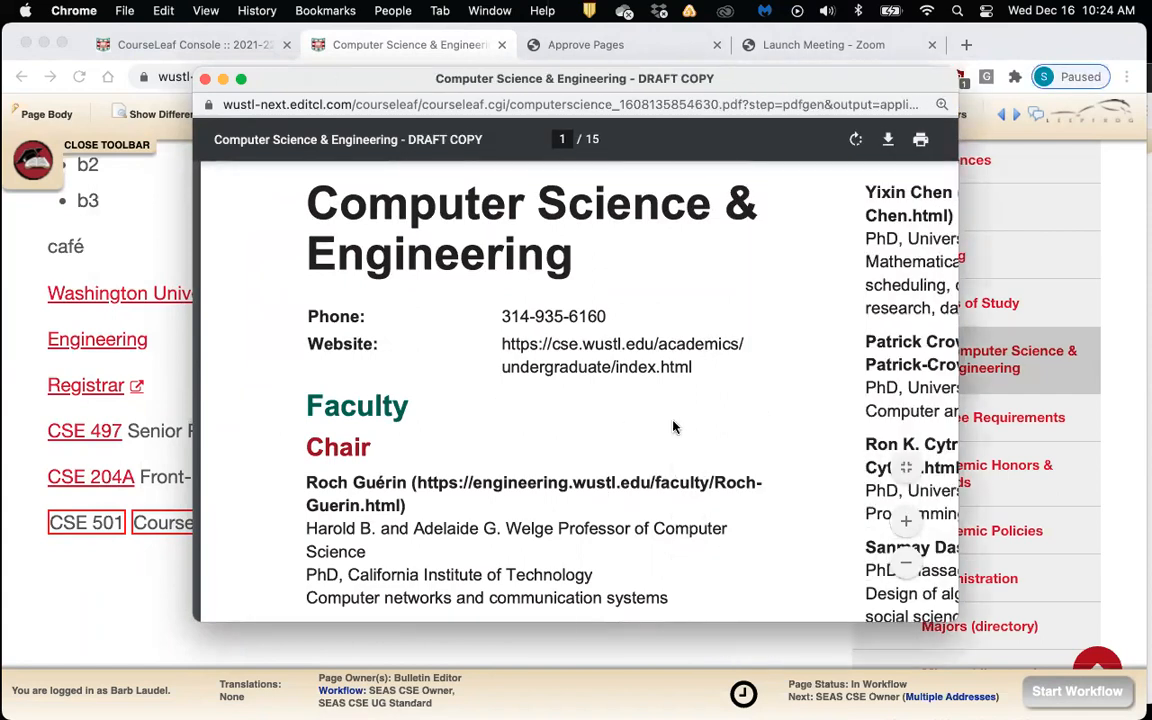
# Scroll the 15-page PDF to the end, then back up to Training's links with URLs
pyautogui.scroll(-5, 673, 427)
pyautogui.hscroll(5, 673, 427)
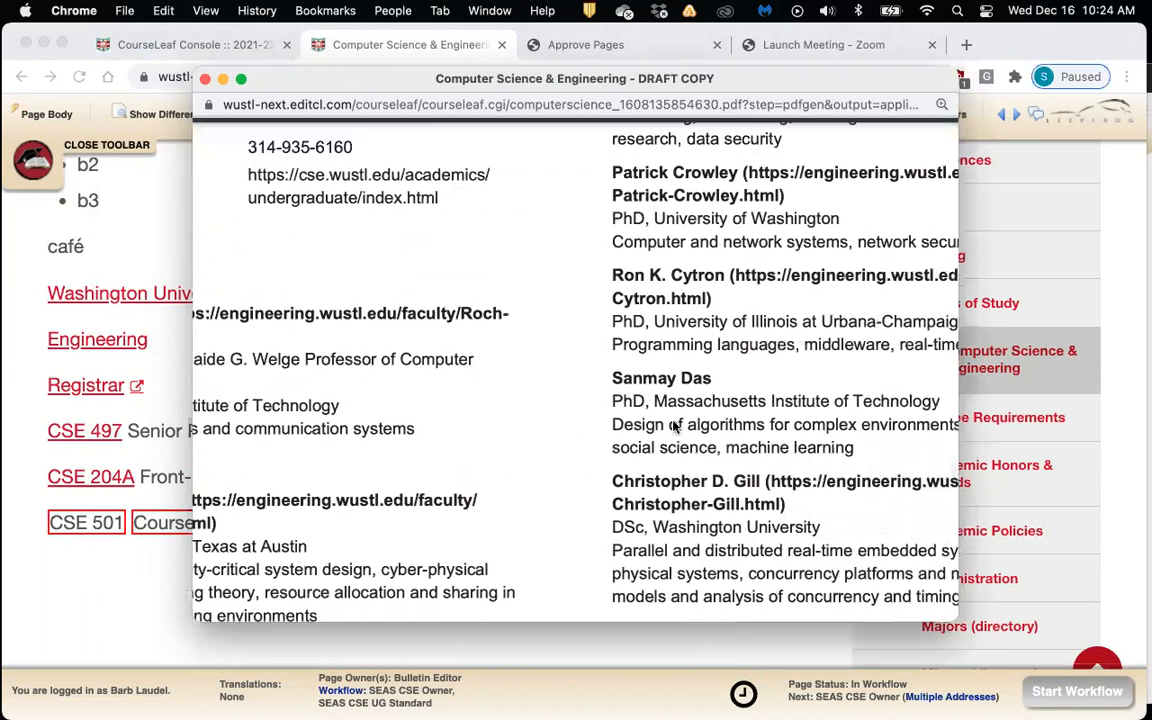
pyautogui.scroll(-10, 673, 427)
pyautogui.scroll(-10, 673, 427)
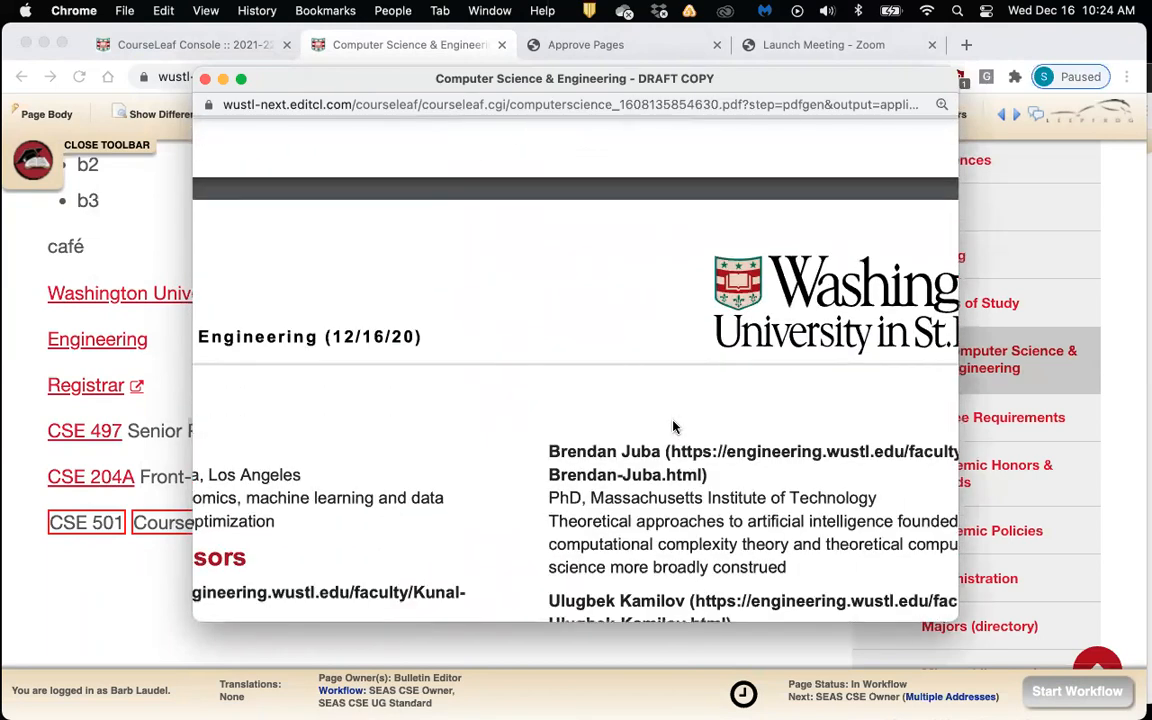
pyautogui.scroll(-15, 673, 427)
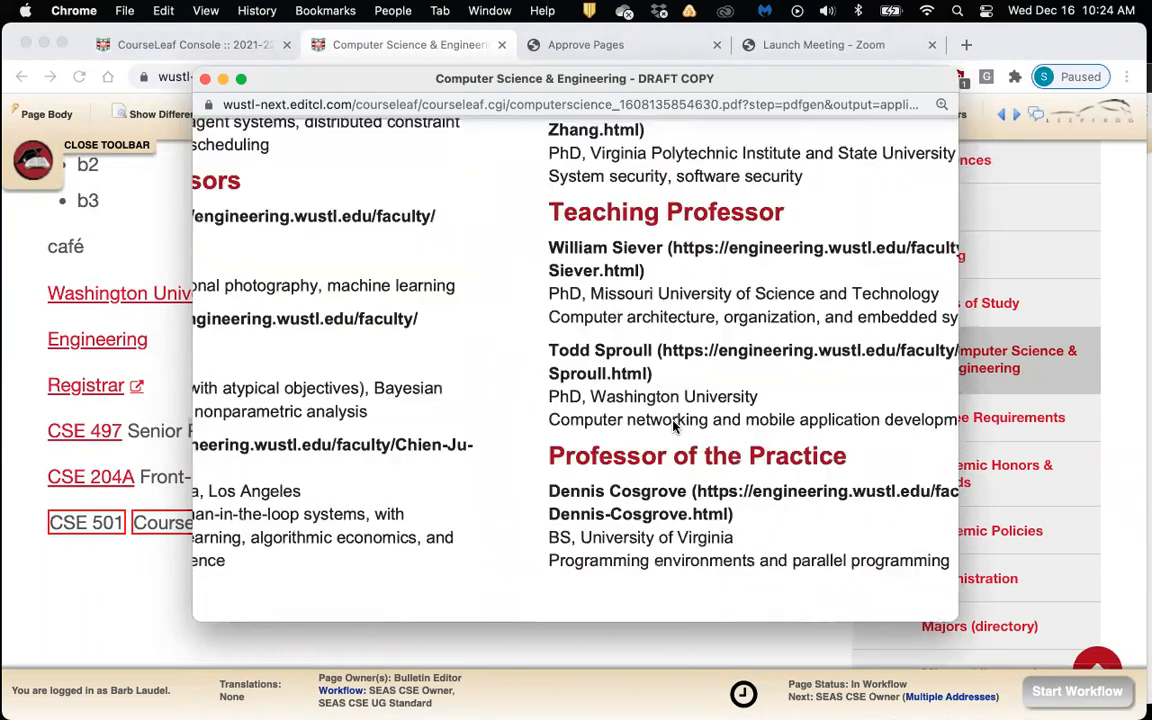
pyautogui.scroll(-20, 675, 427)
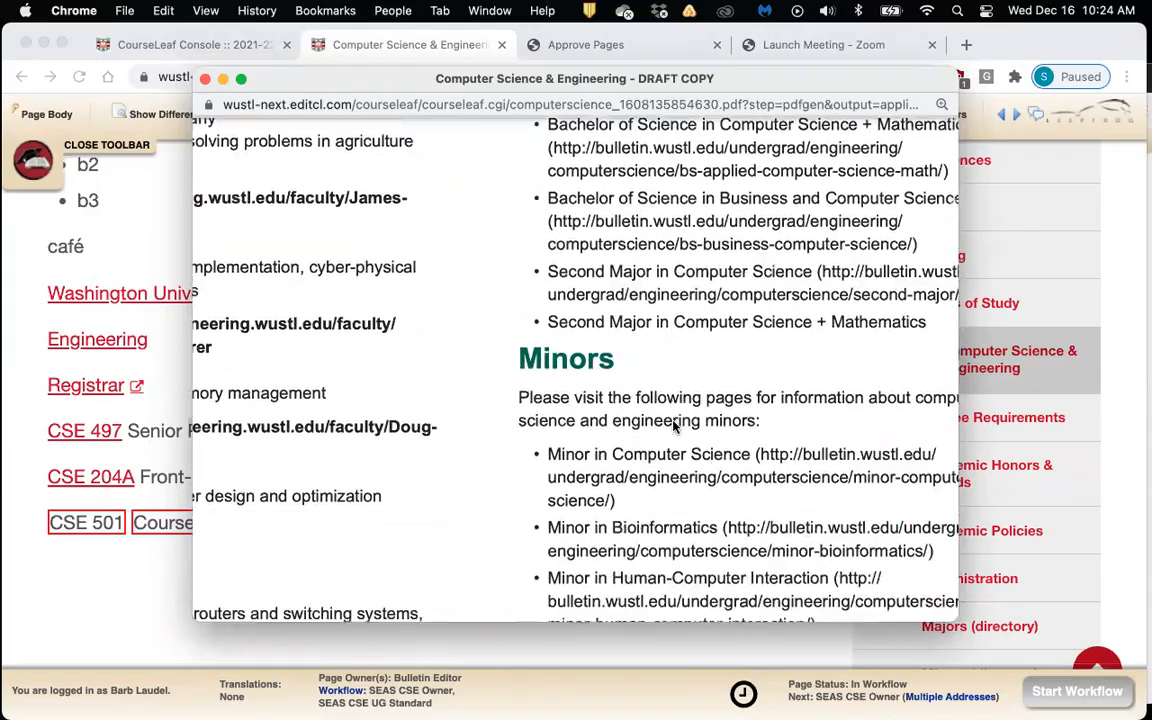
pyautogui.scroll(-20, 675, 427)
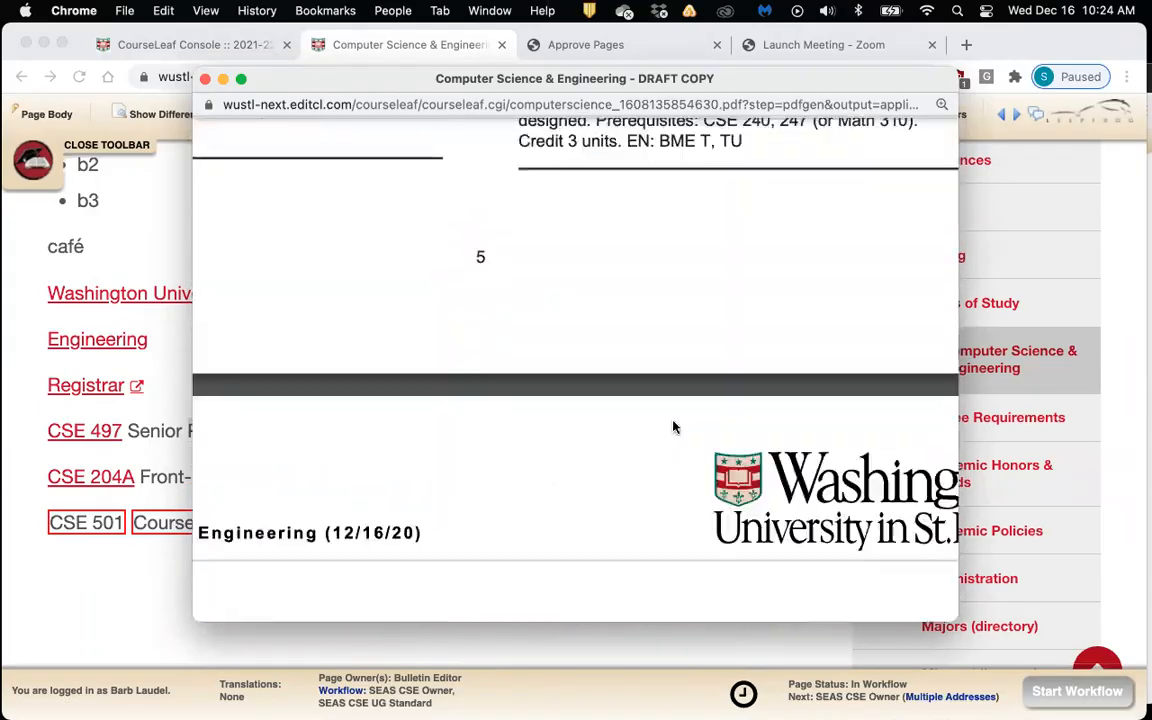
pyautogui.scroll(-20, 675, 427)
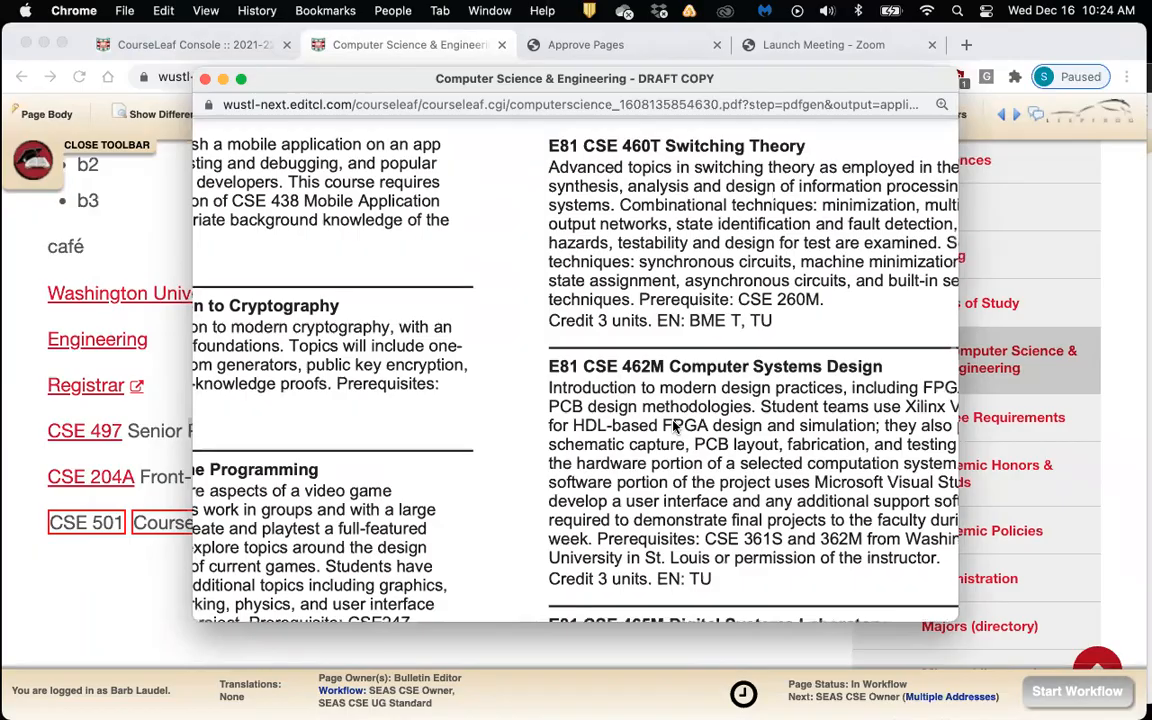
pyautogui.scroll(-20, 675, 427)
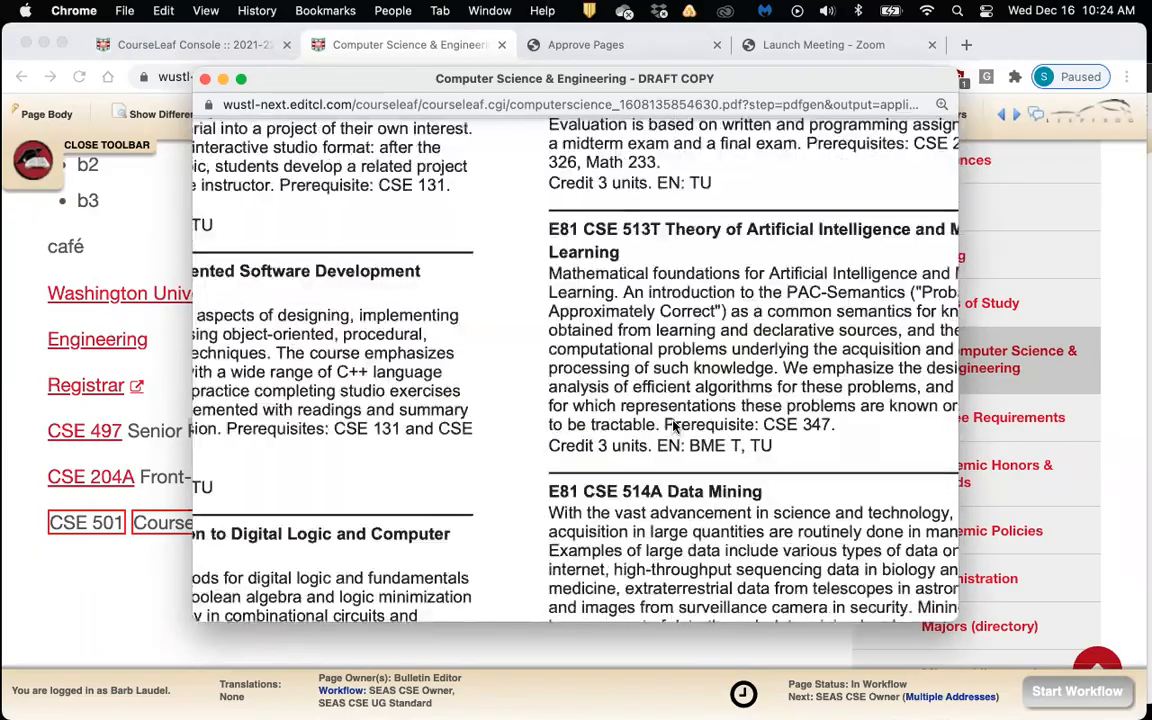
pyautogui.scroll(-1, 673, 422)
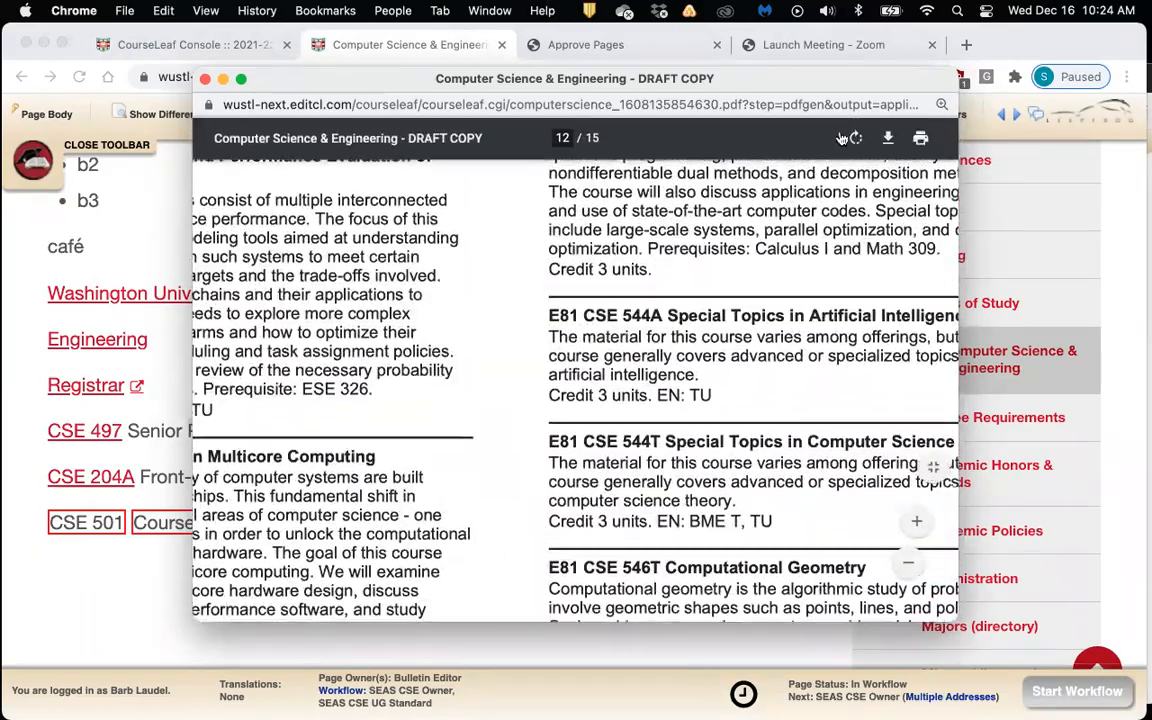
pyautogui.moveTo(843, 79); pyautogui.dragTo(721, 80)
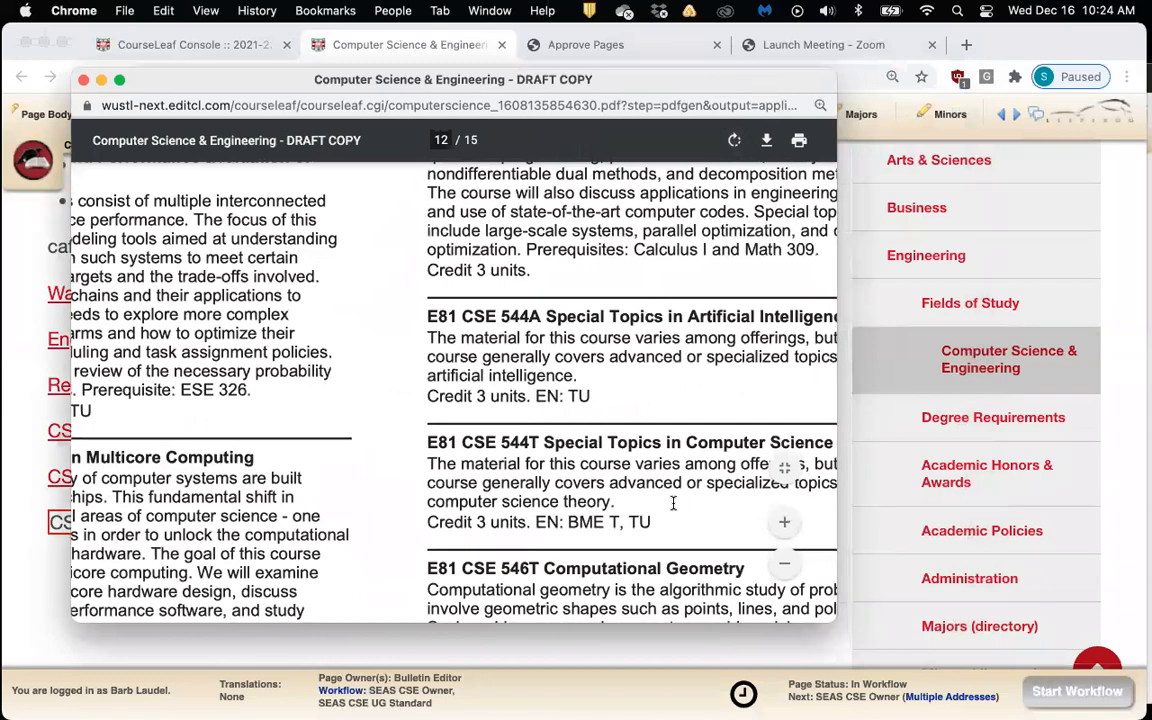
pyautogui.scroll(-20, 673, 503)
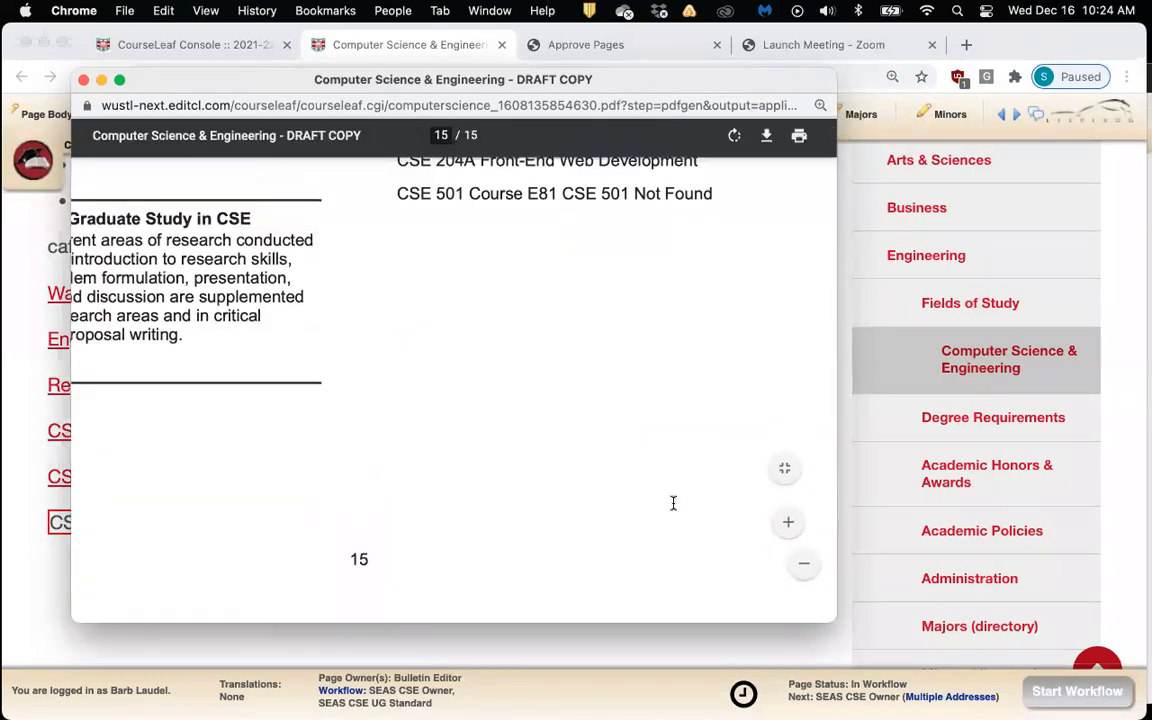
pyautogui.scroll(10, 673, 503)
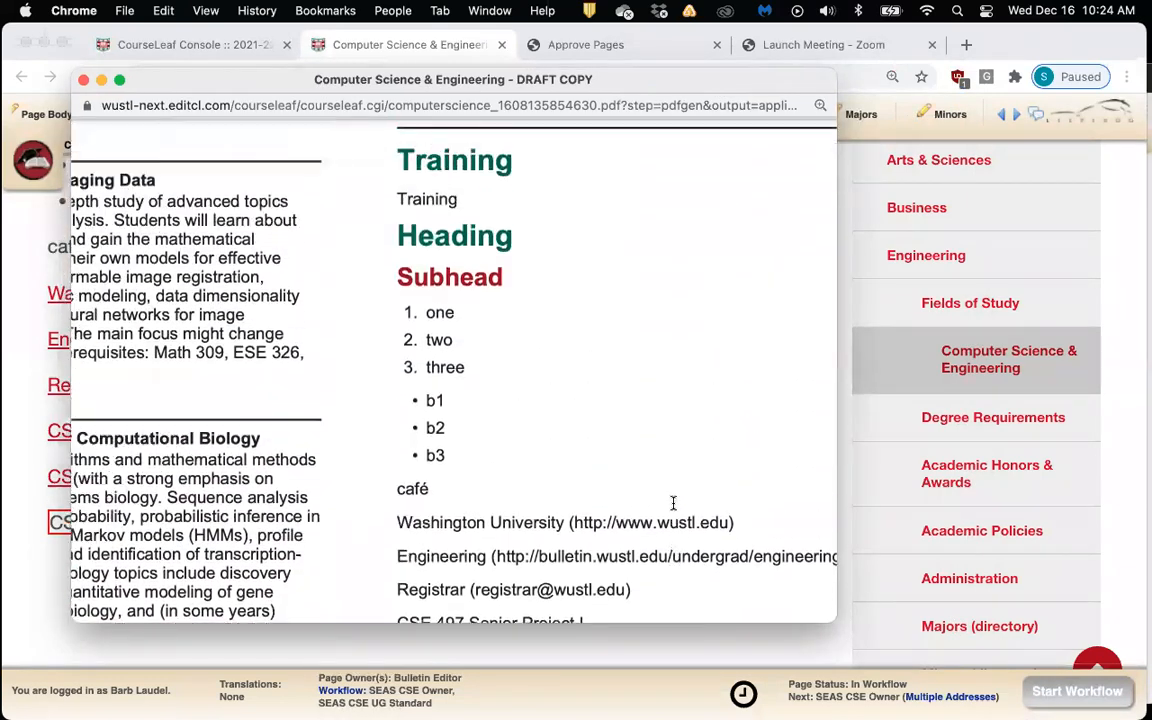
pyautogui.scroll(2, 673, 502)
pyautogui.moveTo(838, 444); pyautogui.dragTo(915, 444)
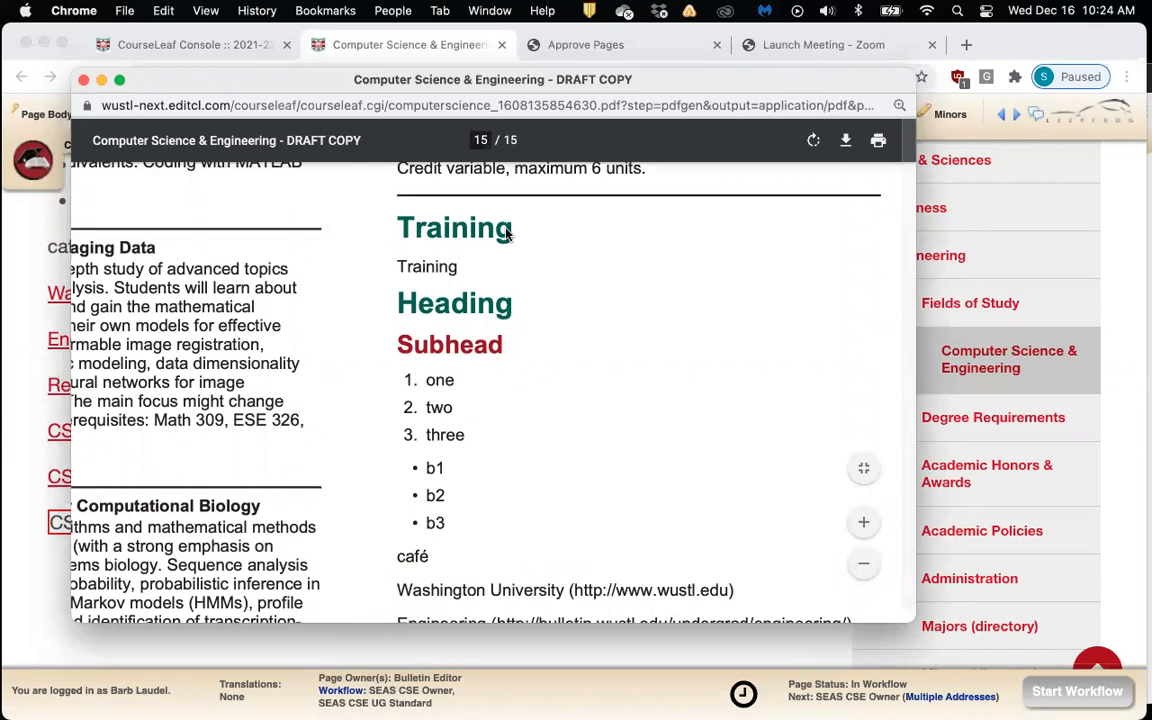
pyautogui.scroll(-2, 549, 310)
pyautogui.scroll(-5, 549, 310)
pyautogui.scroll(-3, 549, 310)
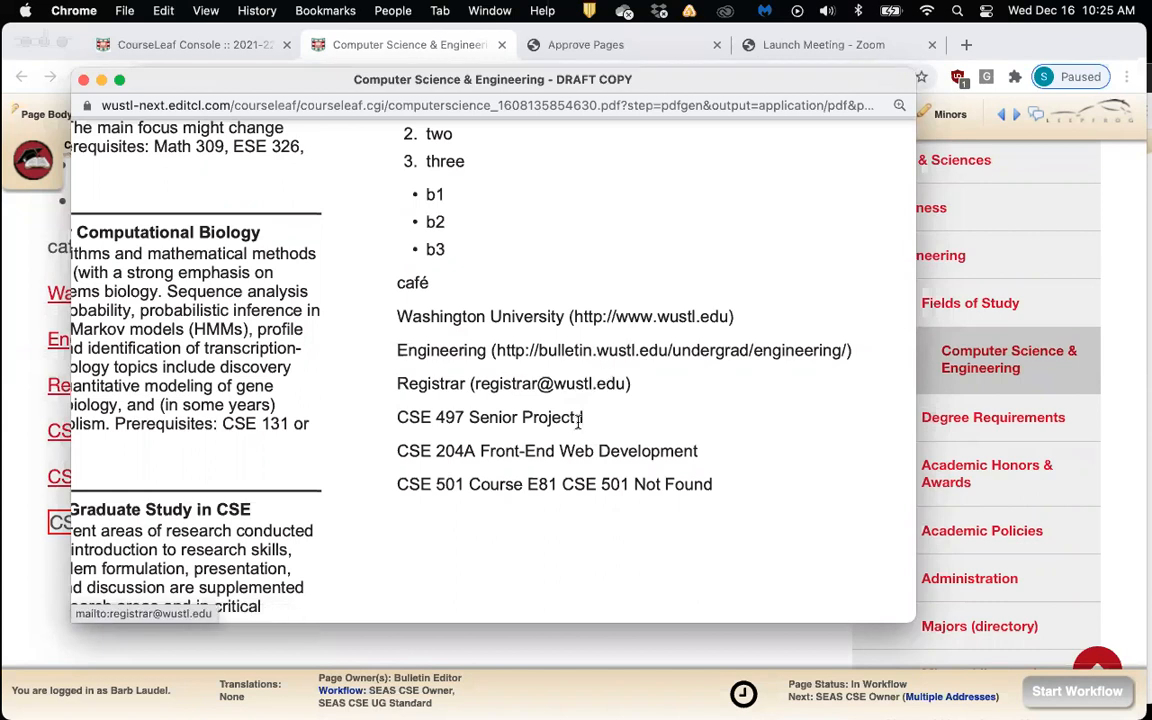
pyautogui.scroll(-2, 578, 424)
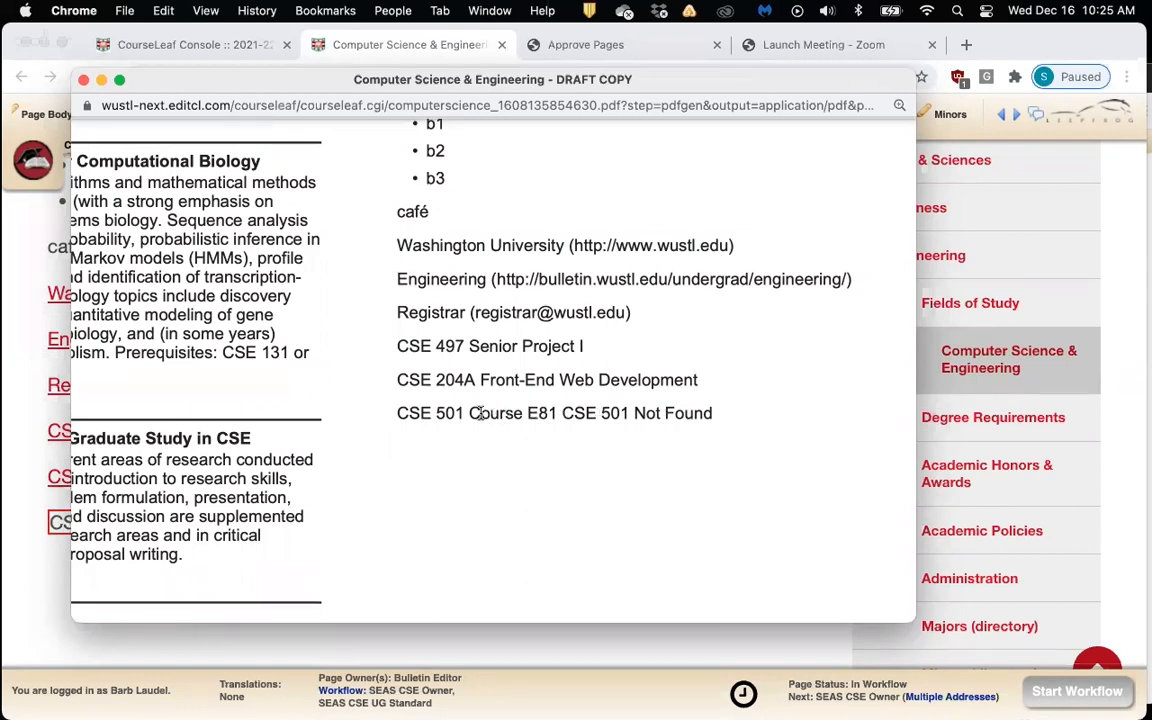
pyautogui.moveTo(490, 413); pyautogui.dragTo(719, 410)
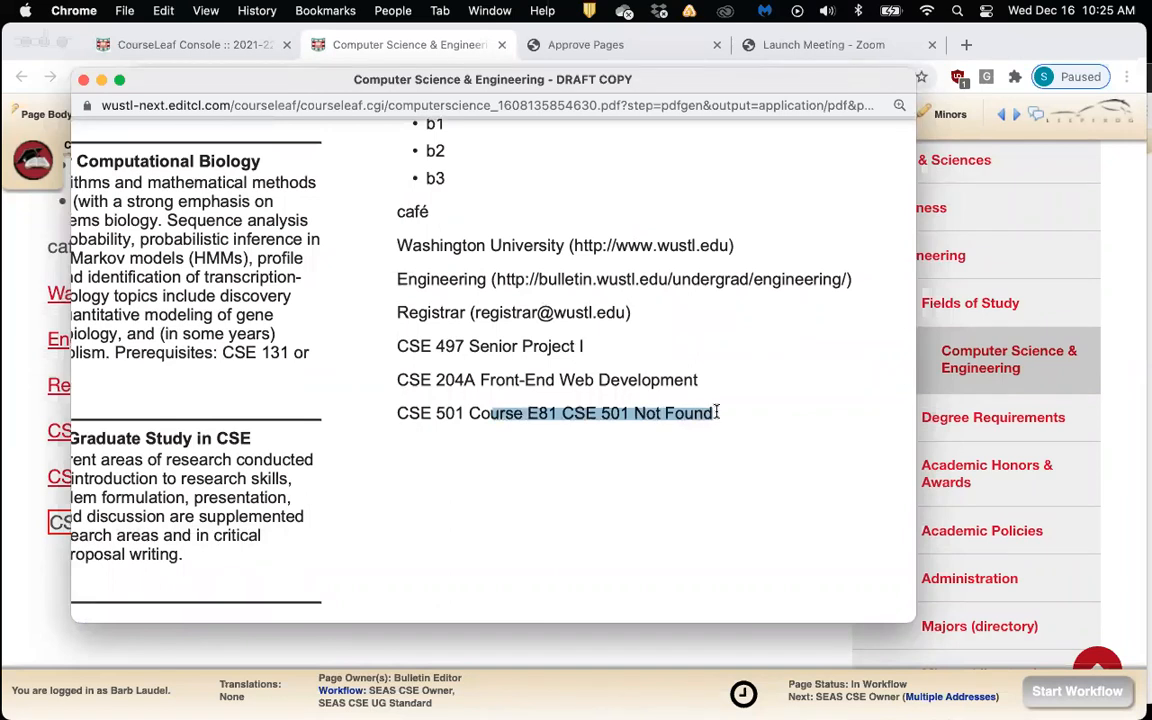
pyautogui.click(722, 411)
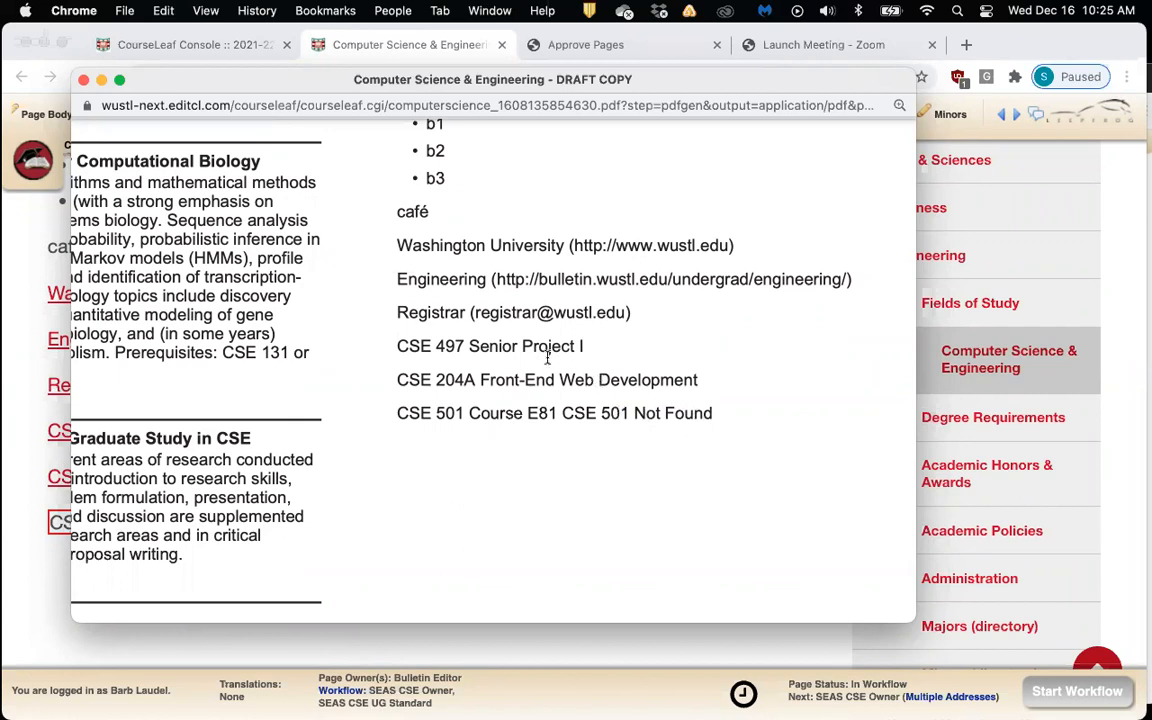
pyautogui.scroll(3, 547, 356)
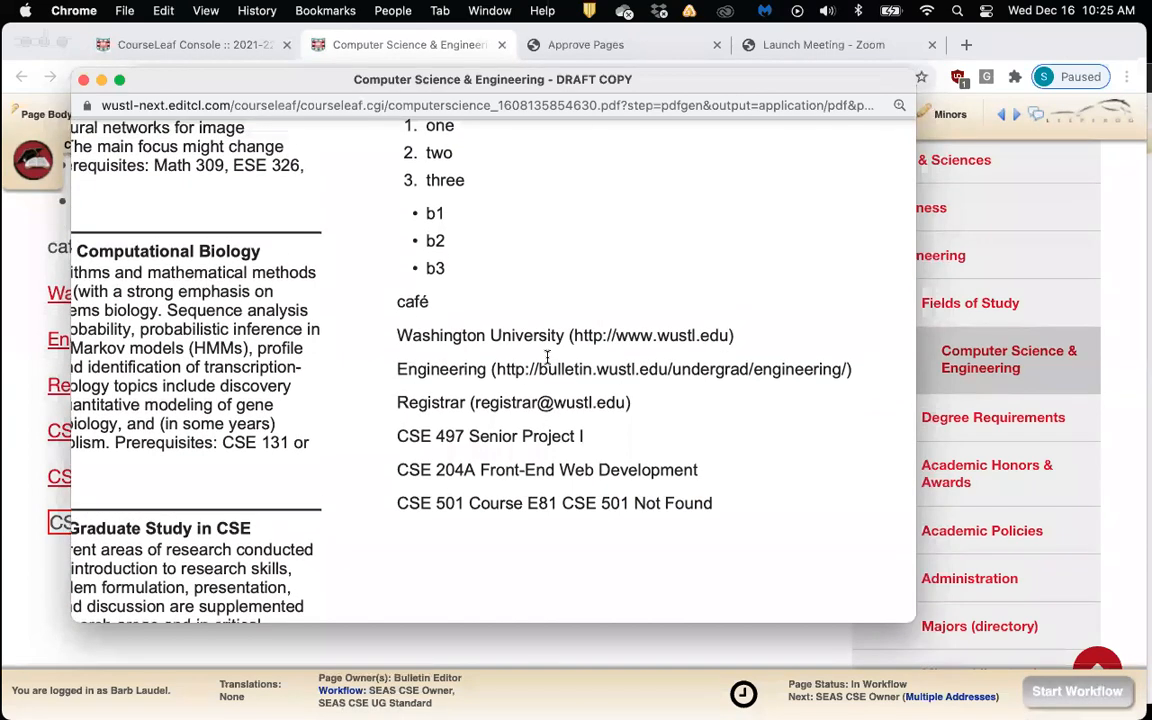
pyautogui.scroll(-1, 547, 356)
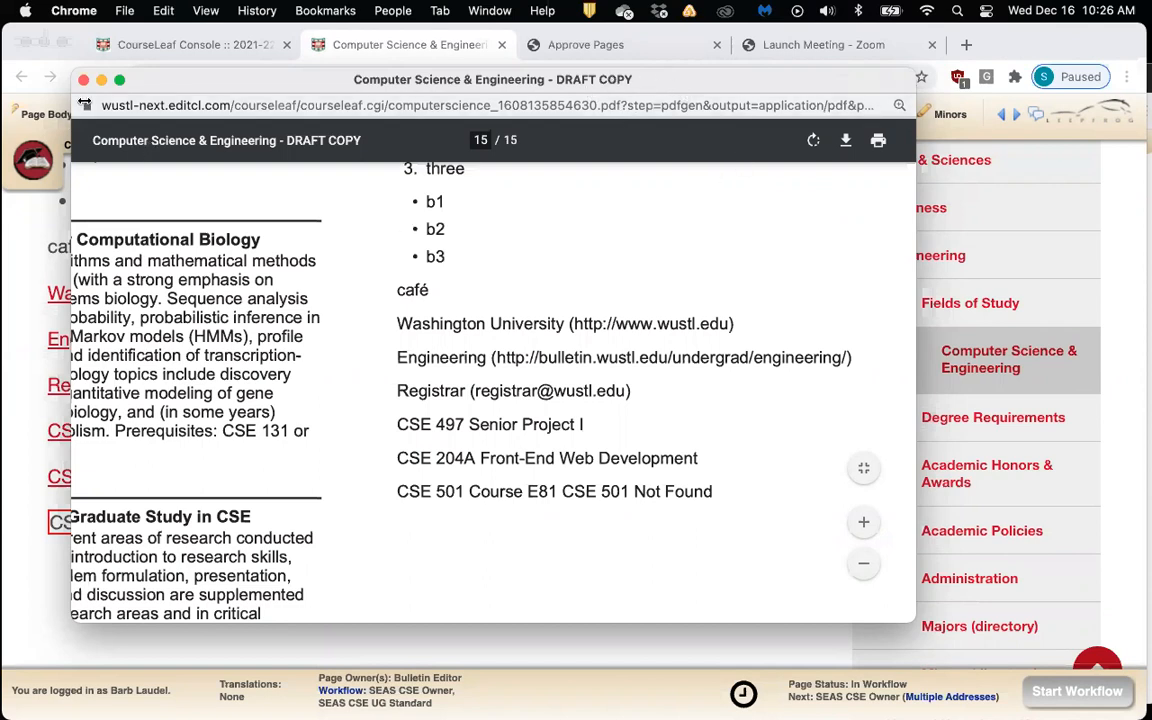
pyautogui.scroll(5, 320, 272)
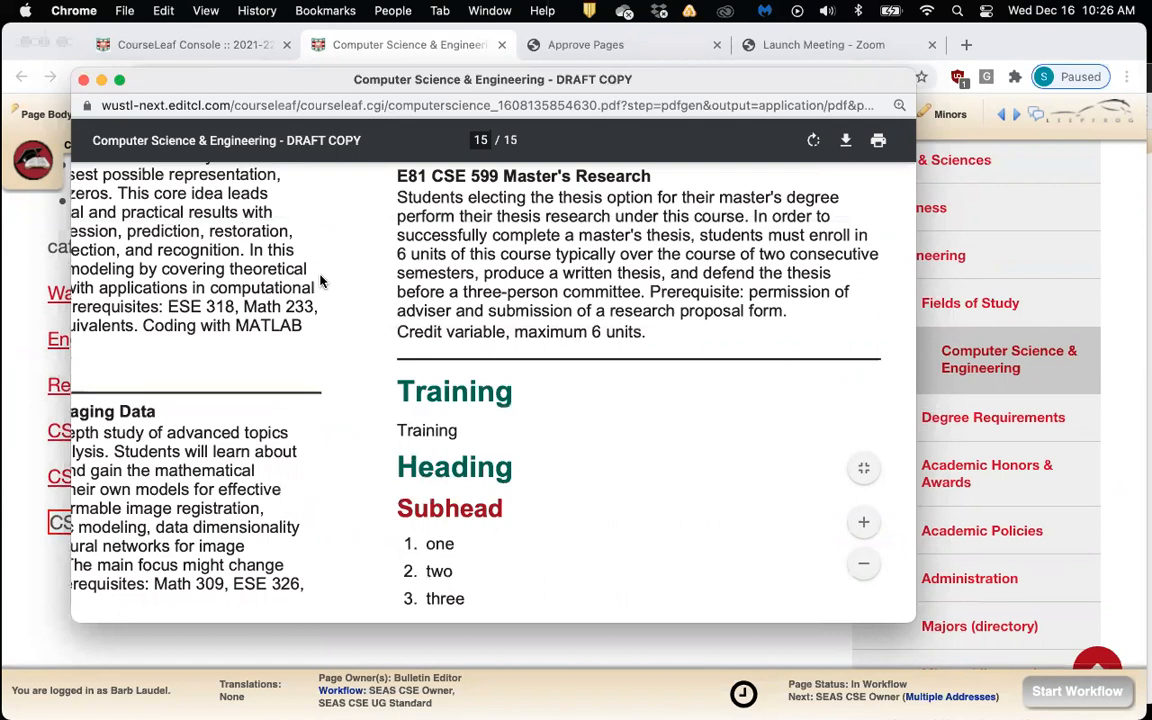
pyautogui.scroll(-3, 320, 272)
# Close the PDF and review Training's Heading, Subhead, lists, café and Washington University link
pyautogui.click(84, 80)
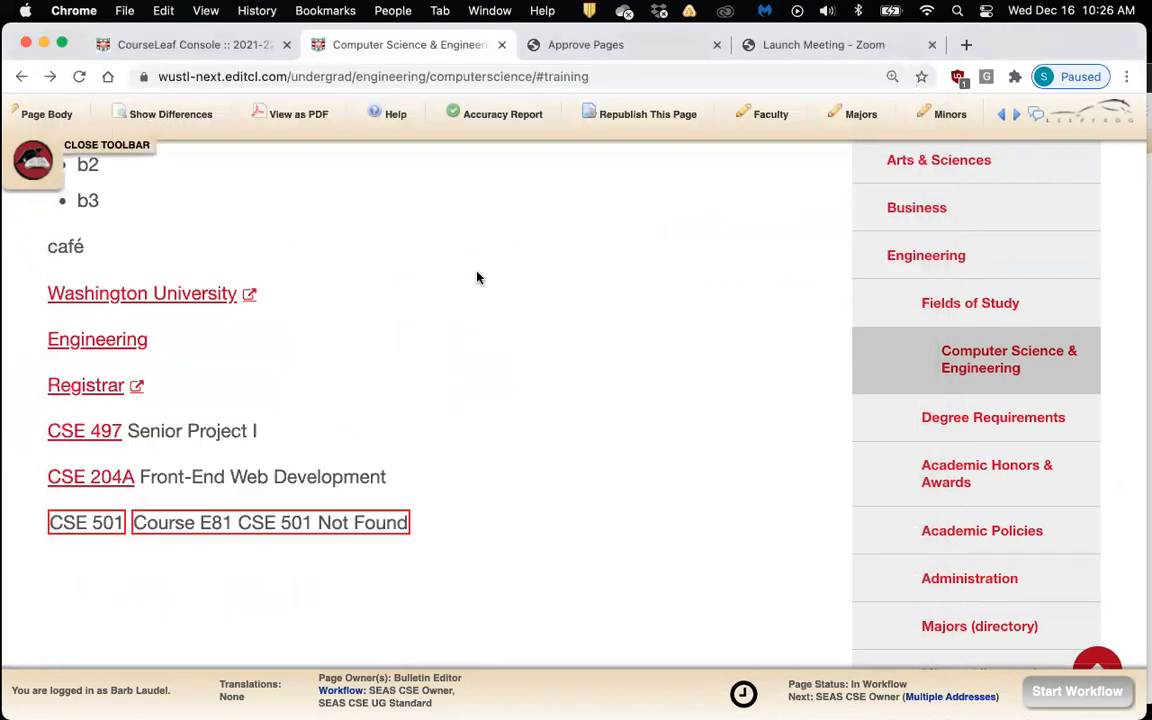
pyautogui.scroll(10, 476, 275)
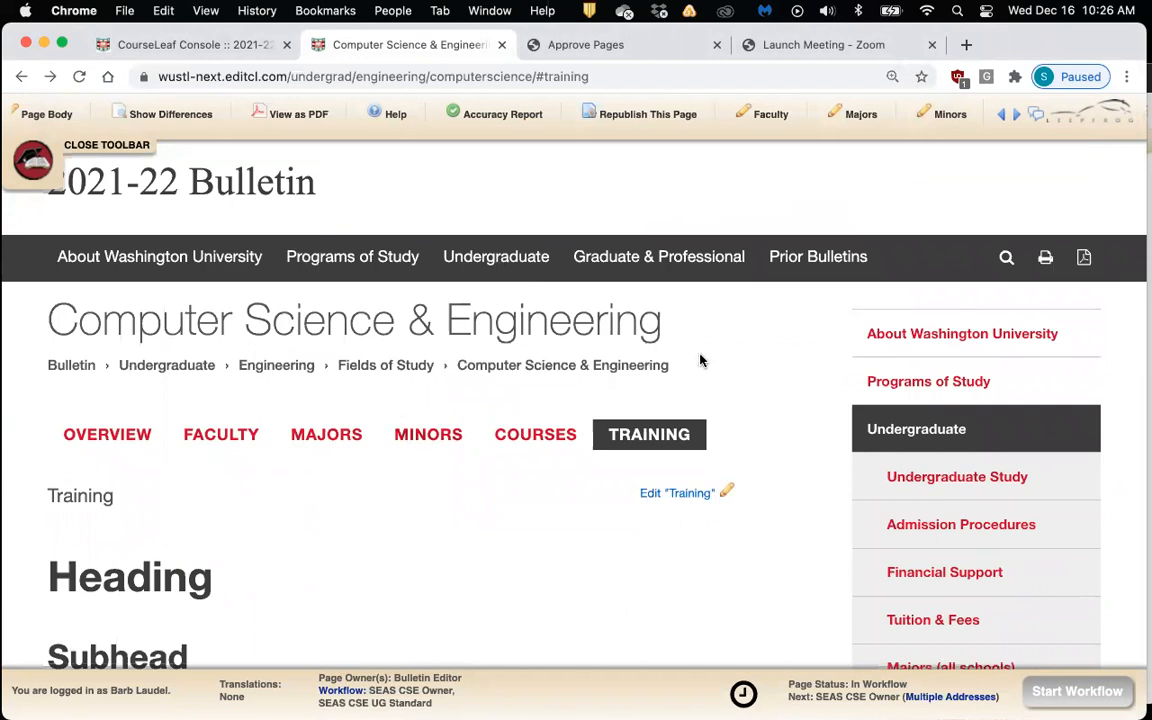
pyautogui.scroll(-2, 745, 361)
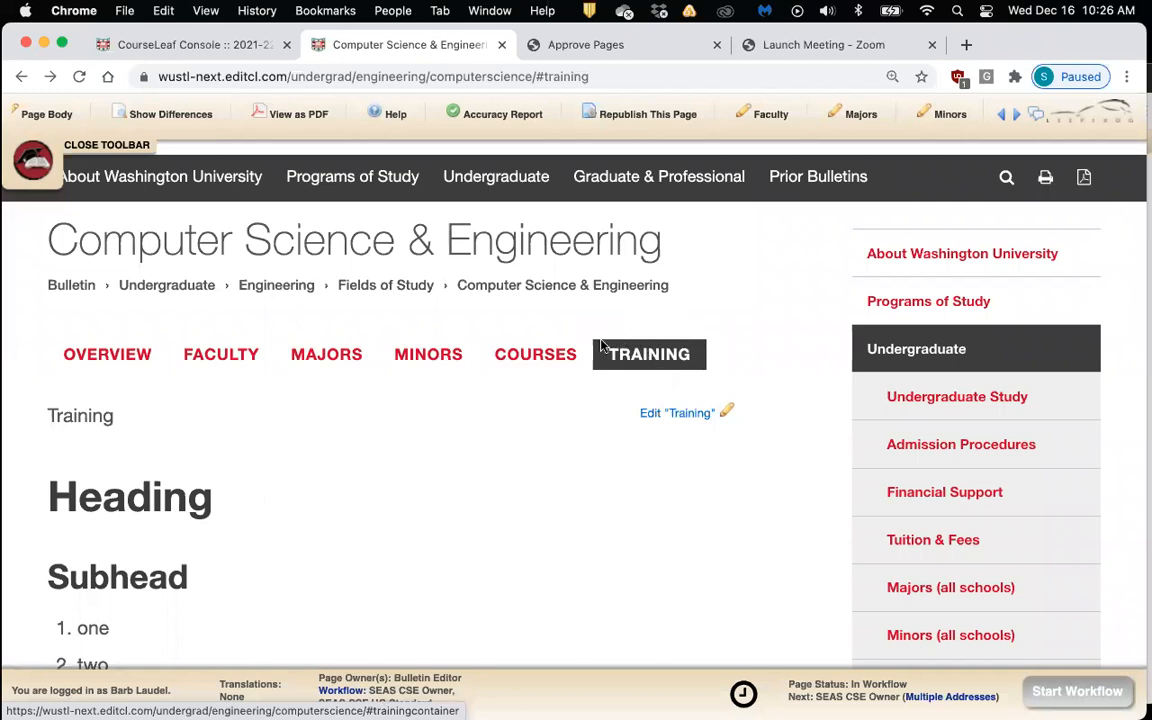
pyautogui.scroll(-2, 741, 332)
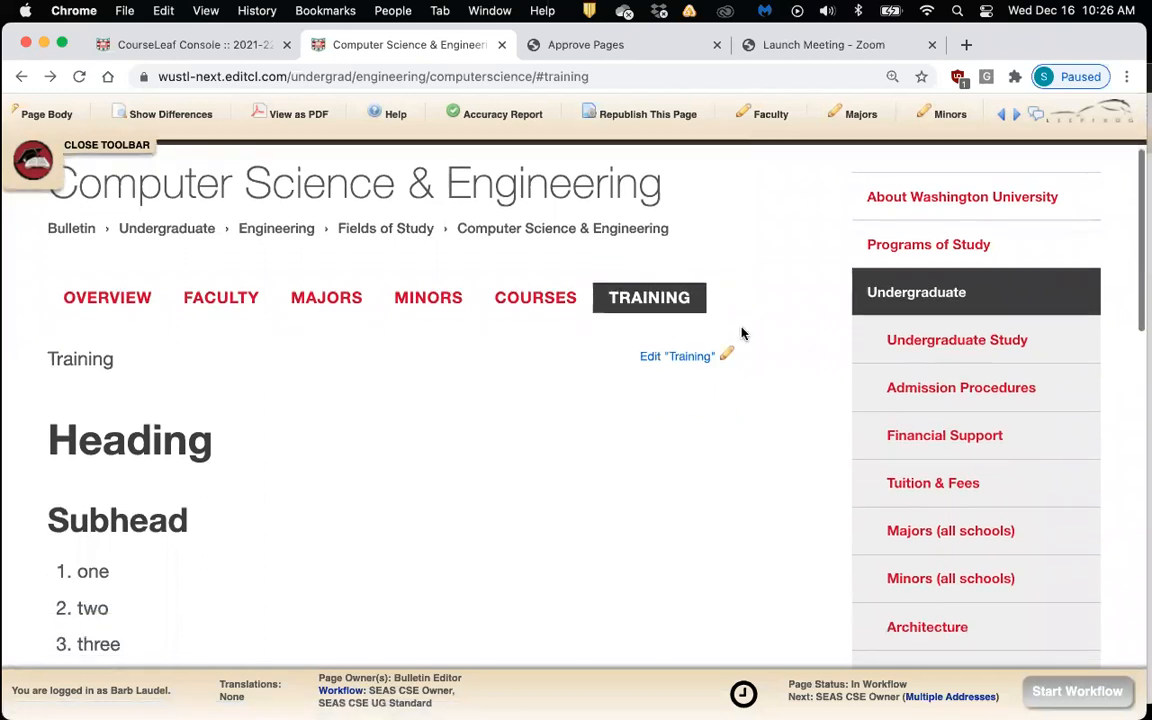
pyautogui.scroll(-3, 741, 332)
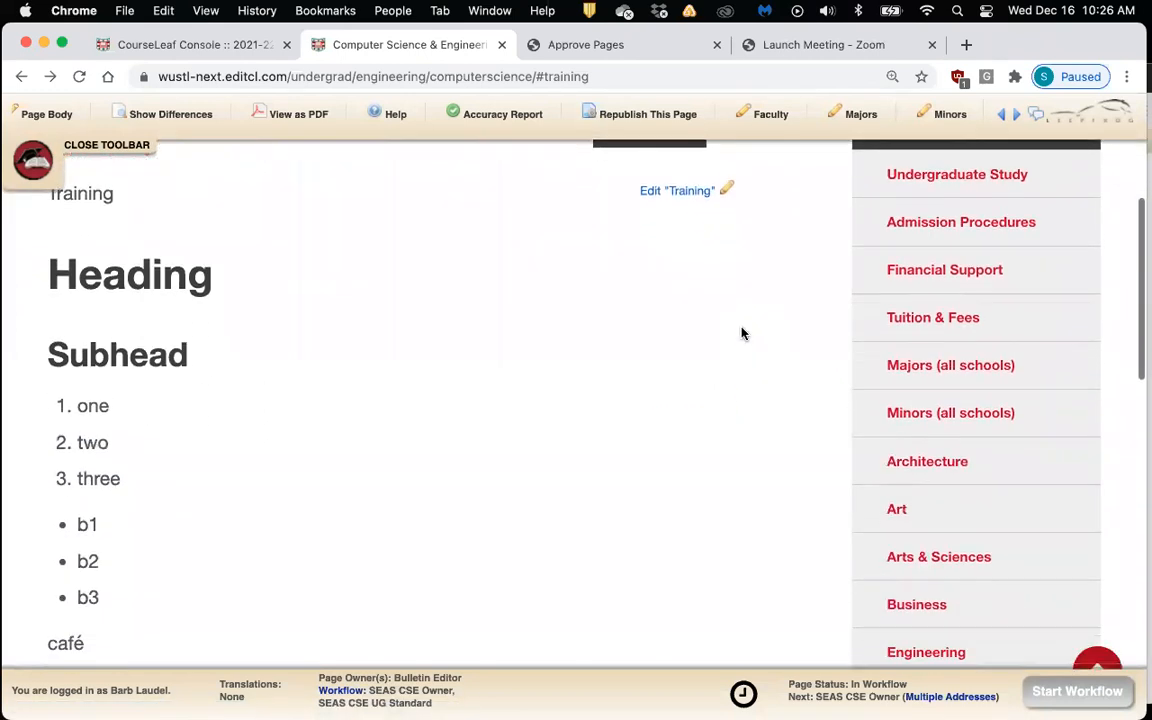
pyautogui.scroll(1, 741, 332)
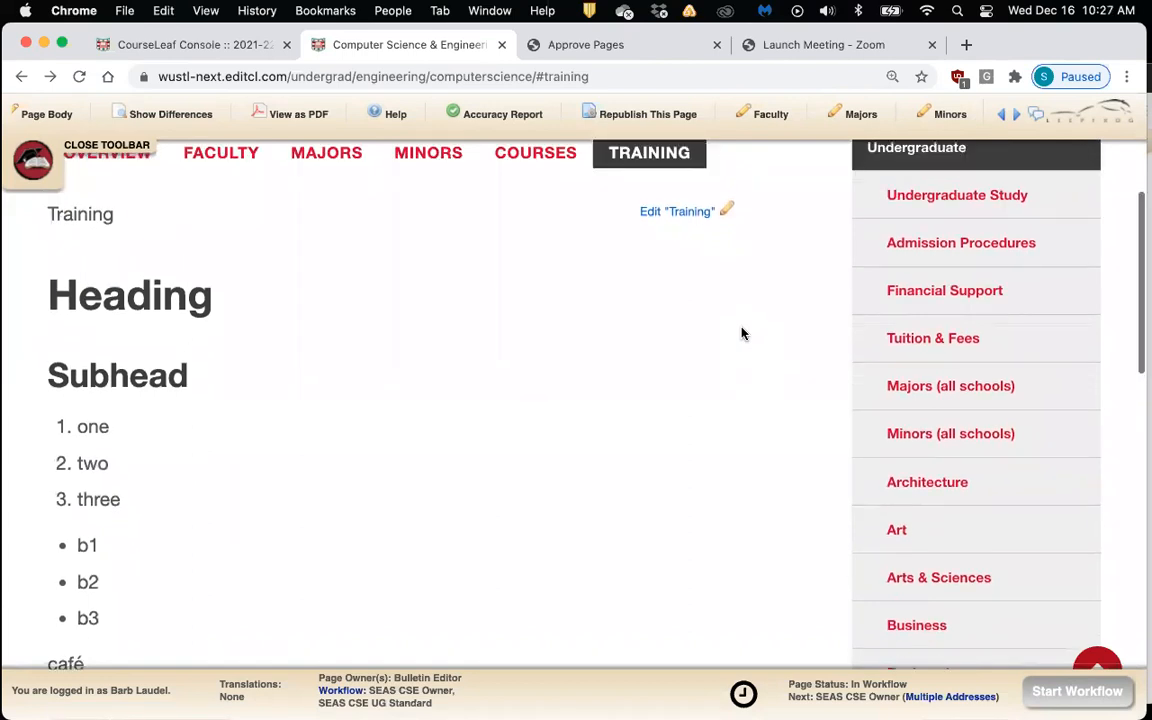
pyautogui.scroll(-1, 741, 332)
pyautogui.scroll(1, 741, 332)
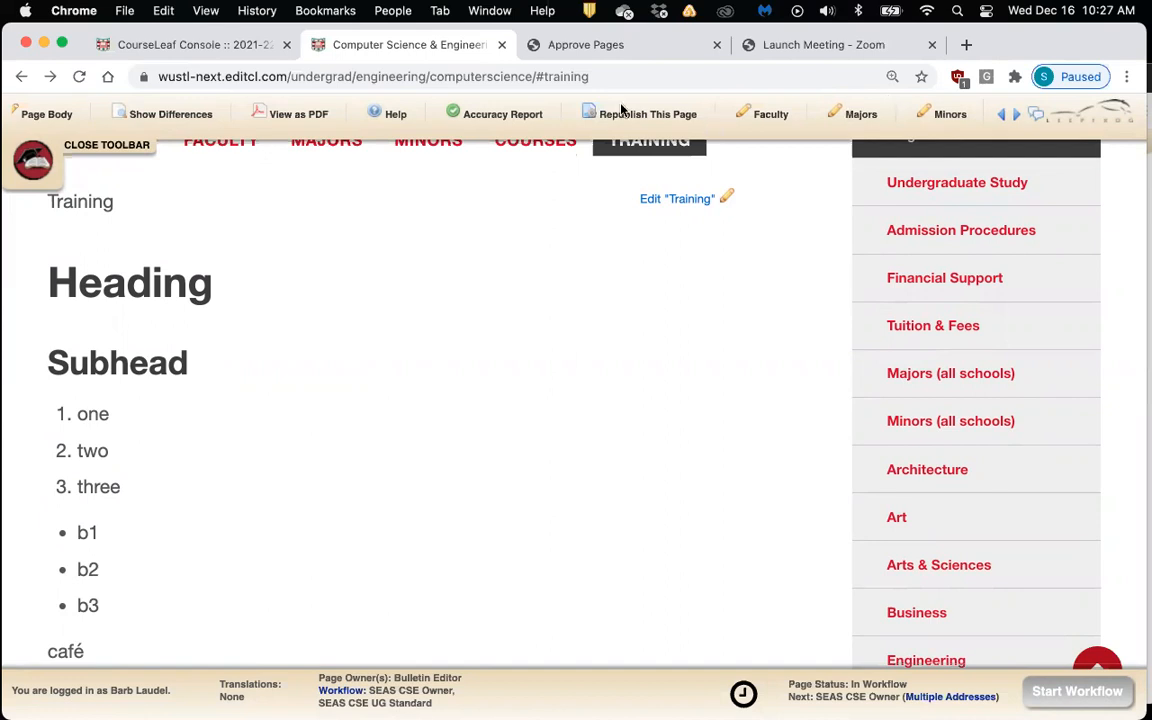
pyautogui.scroll(-2, 709, 220)
pyautogui.scroll(1, 705, 215)
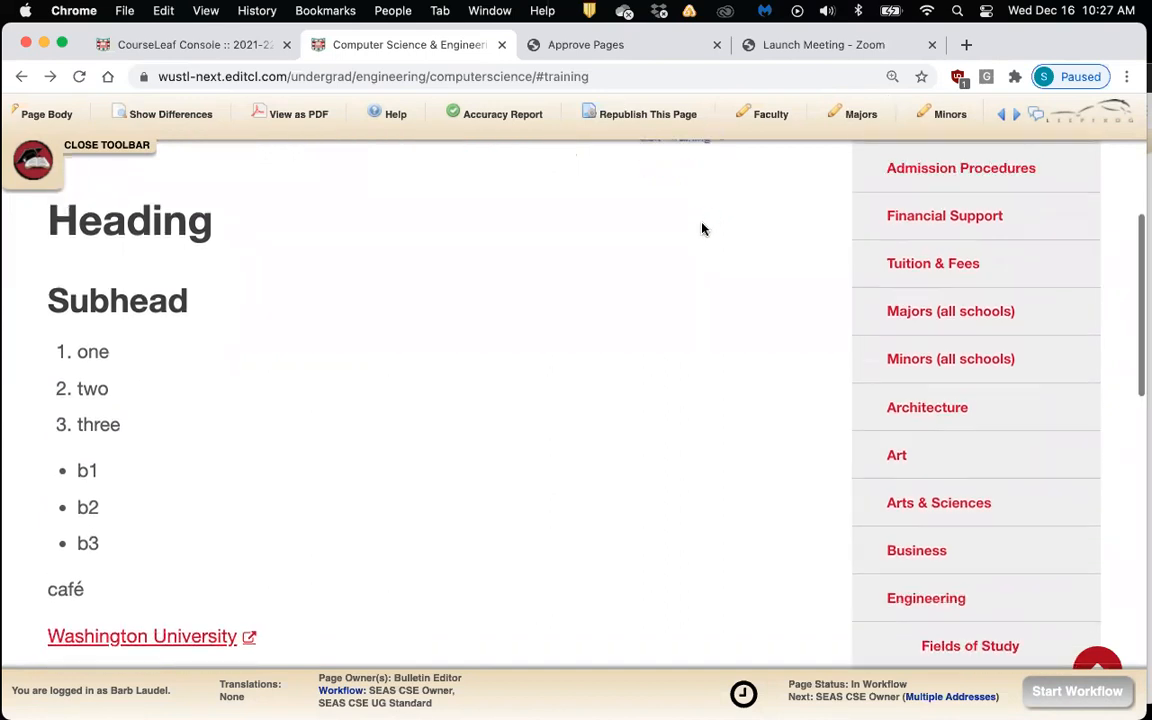
# Open the Training section in the editor and scroll to the CSE 501 entry
pyautogui.click(678, 175)
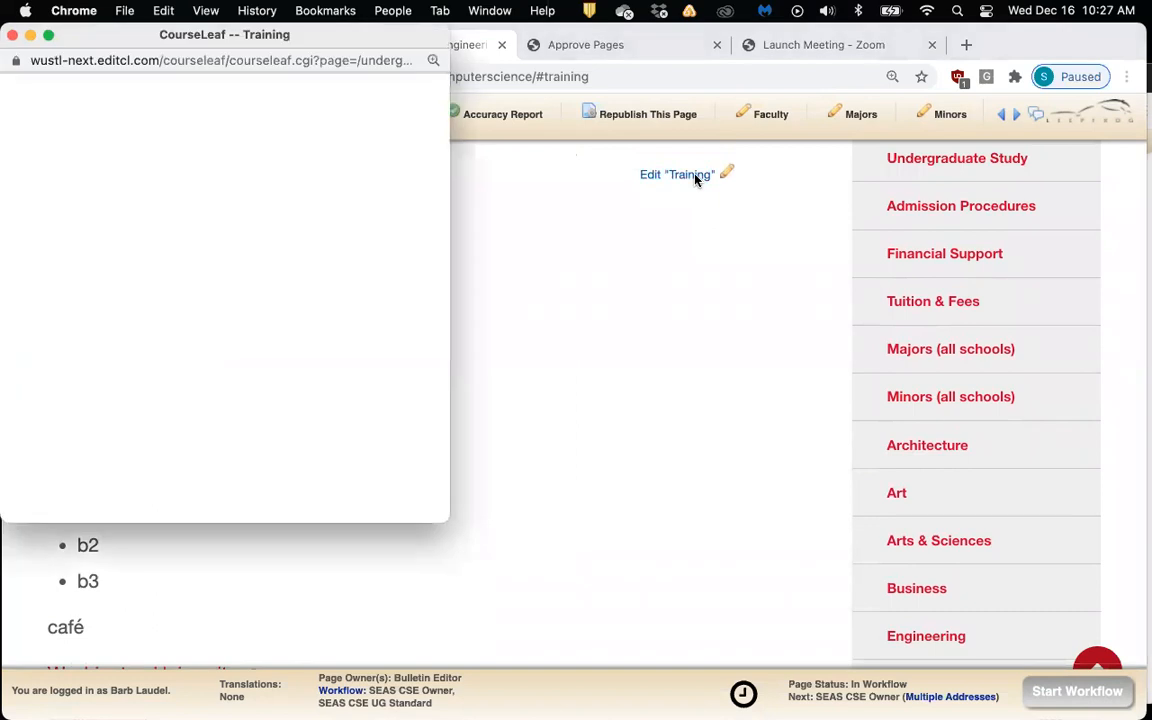
pyautogui.moveTo(200, 42); pyautogui.dragTo(320, 49)
pyautogui.scroll(-10, 521, 404)
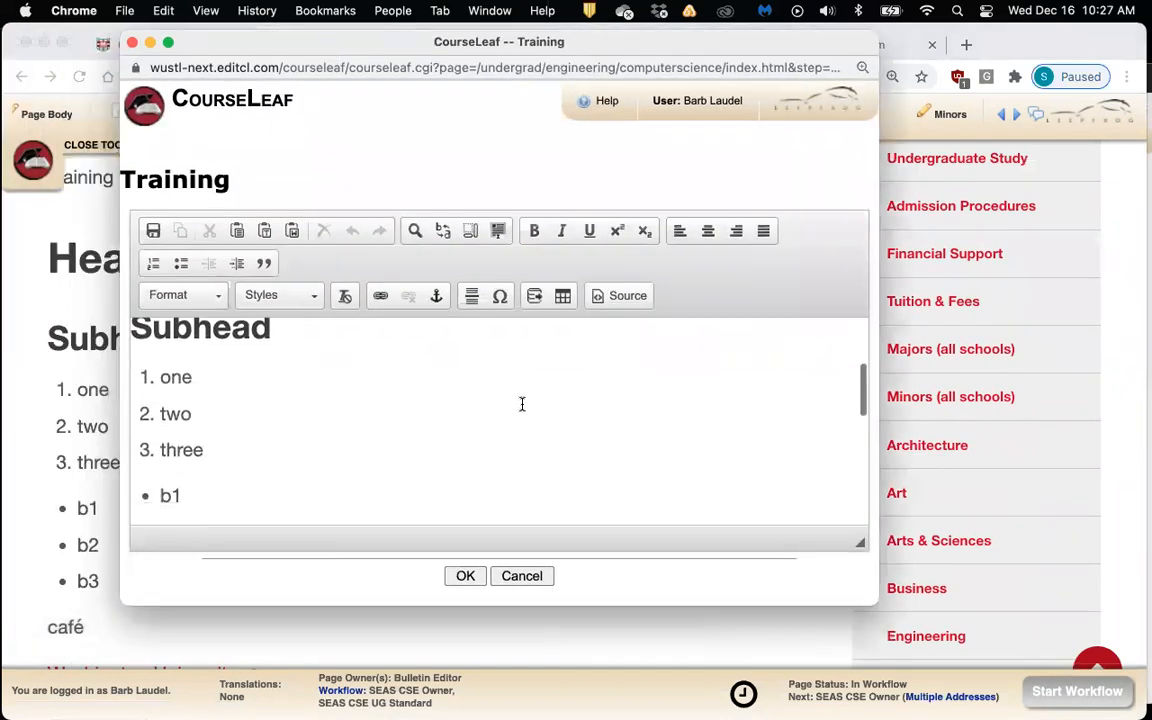
pyautogui.scroll(-5, 521, 404)
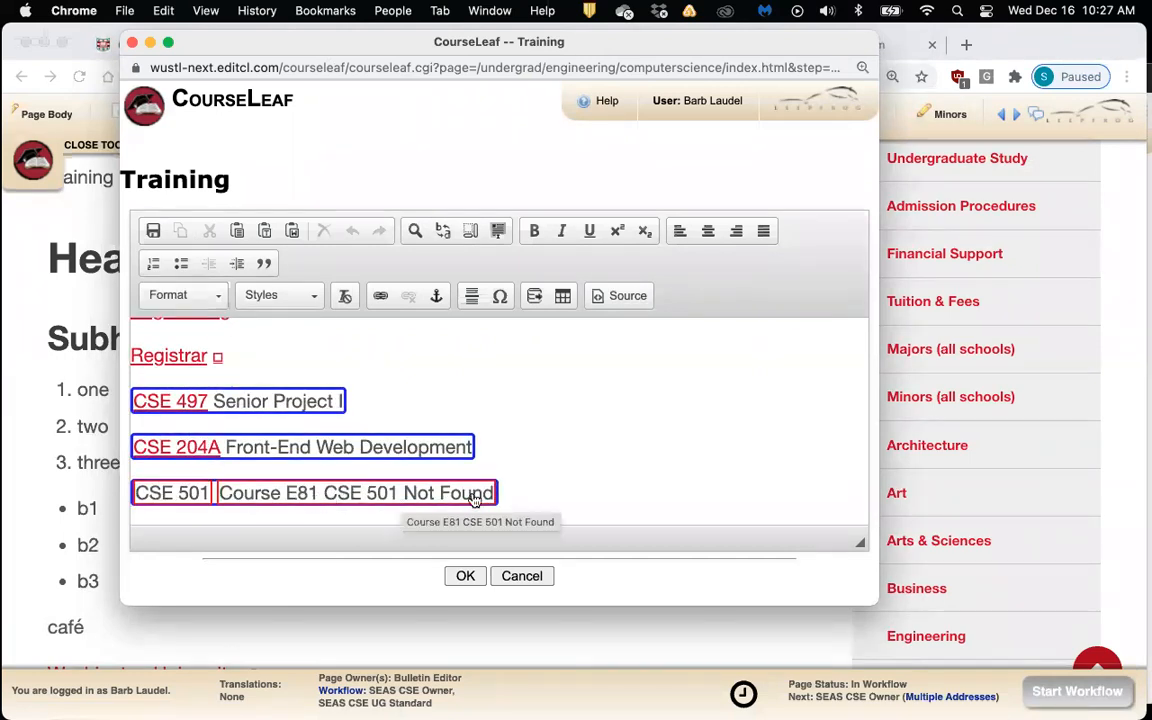
# Add an empty line below the CSE 501 course entry, removing the stray 'E'
pyautogui.click(515, 491)
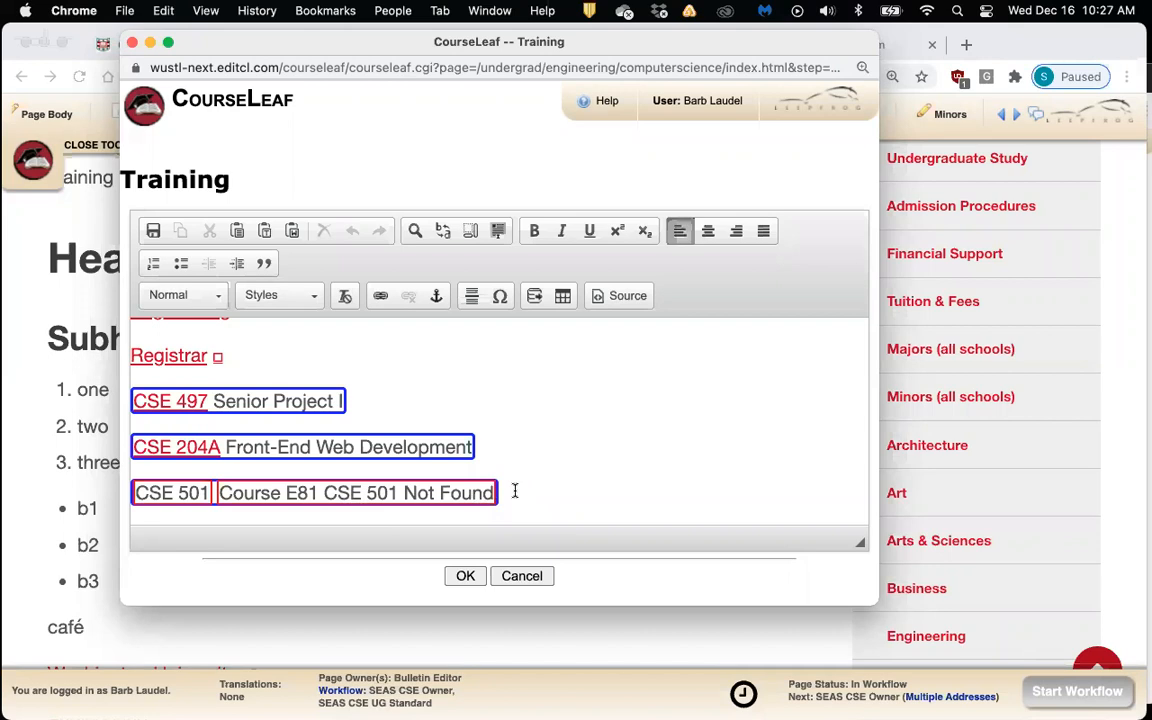
pyautogui.press('Return')
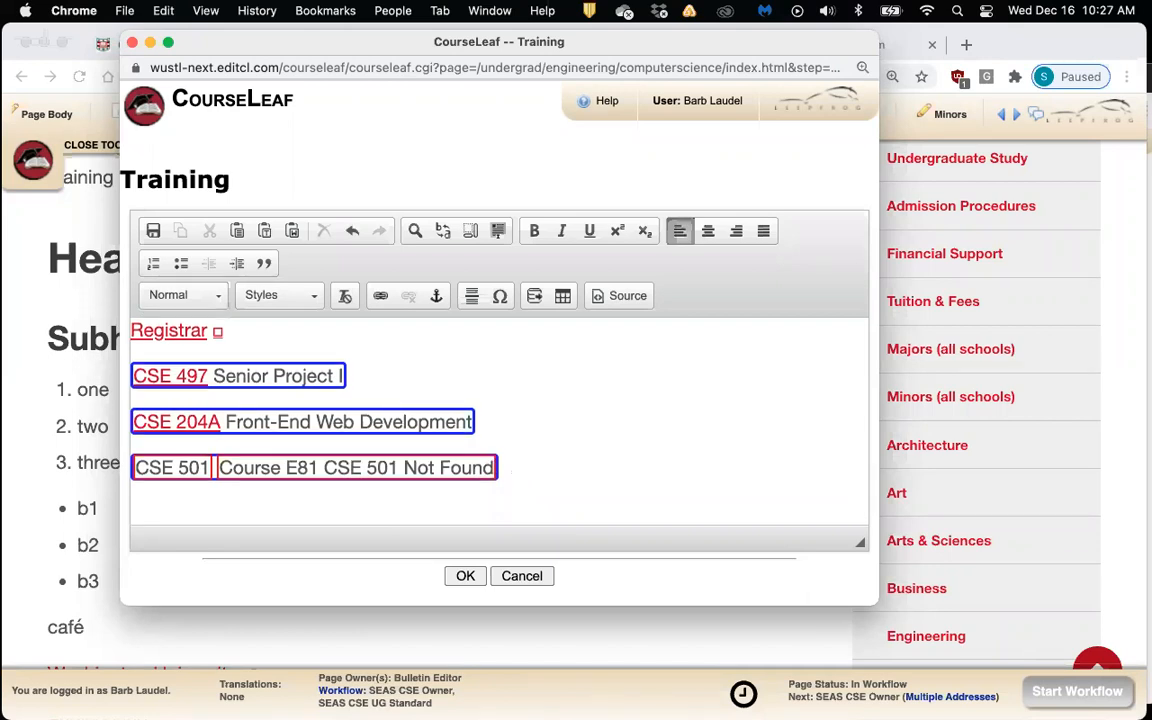
pyautogui.write('E')
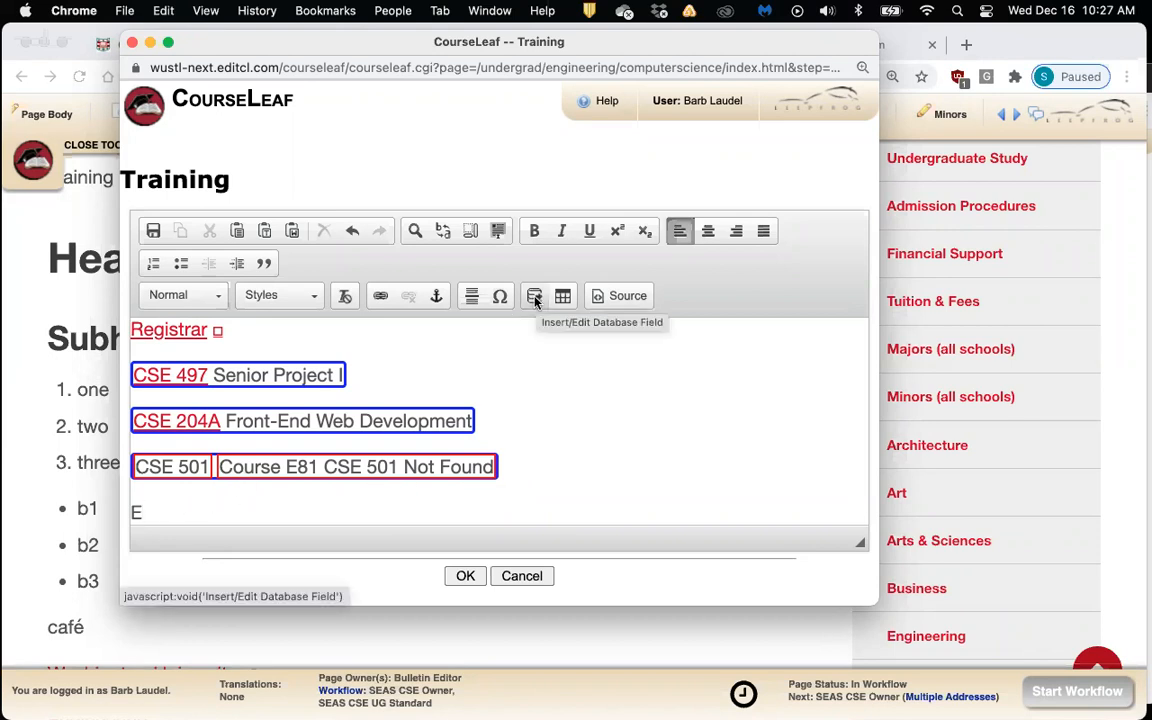
pyautogui.scroll(-1, 140, 513)
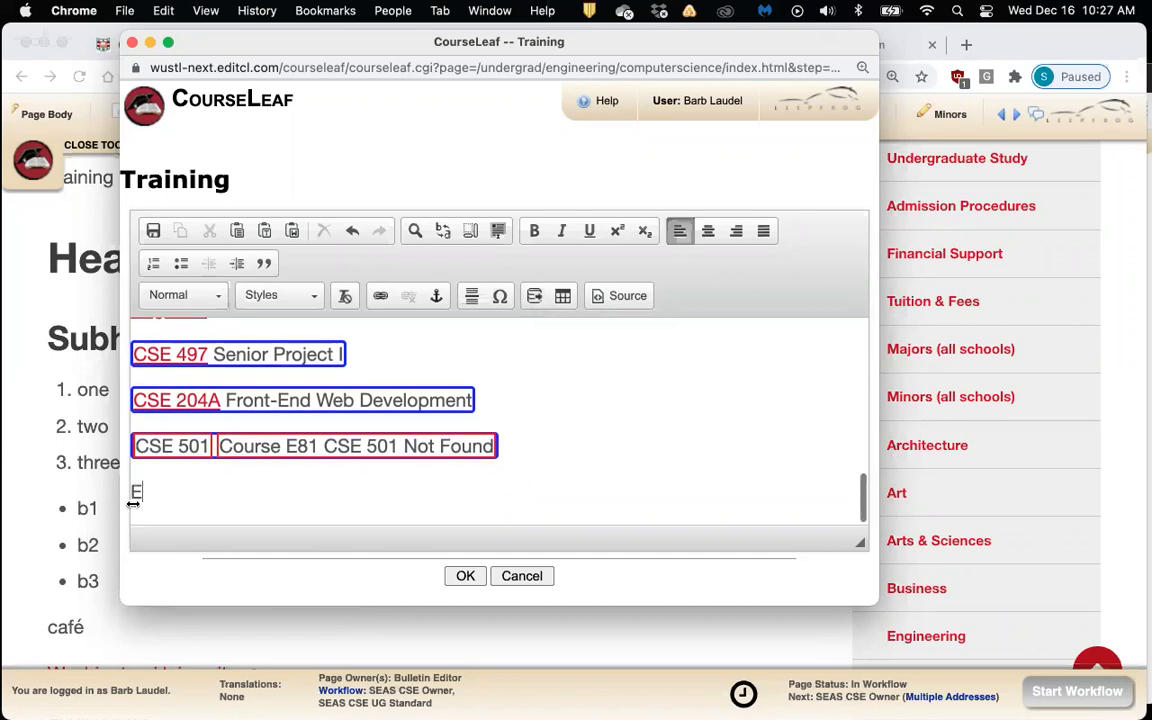
pyautogui.moveTo(147, 492); pyautogui.dragTo(130, 493)
pyautogui.press('BackSpace')
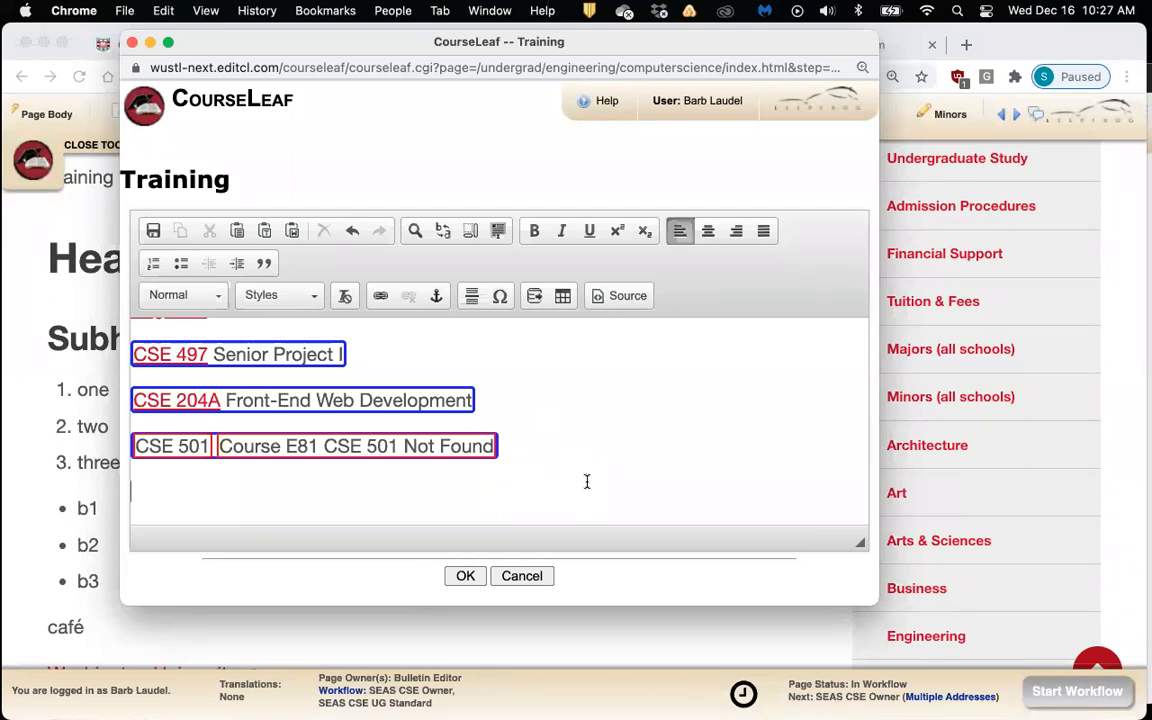
# Reposition the Training editor and open the Page Body Editor help page
pyautogui.scroll(3, 587, 482)
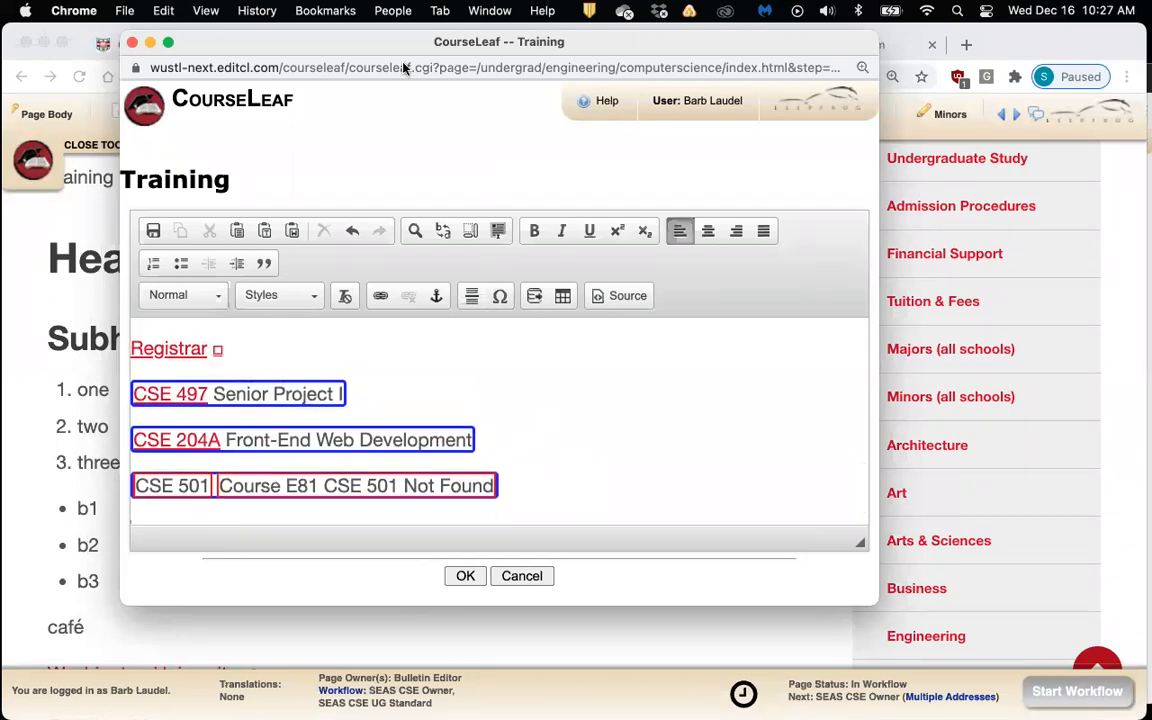
pyautogui.moveTo(343, 37); pyautogui.dragTo(349, 95)
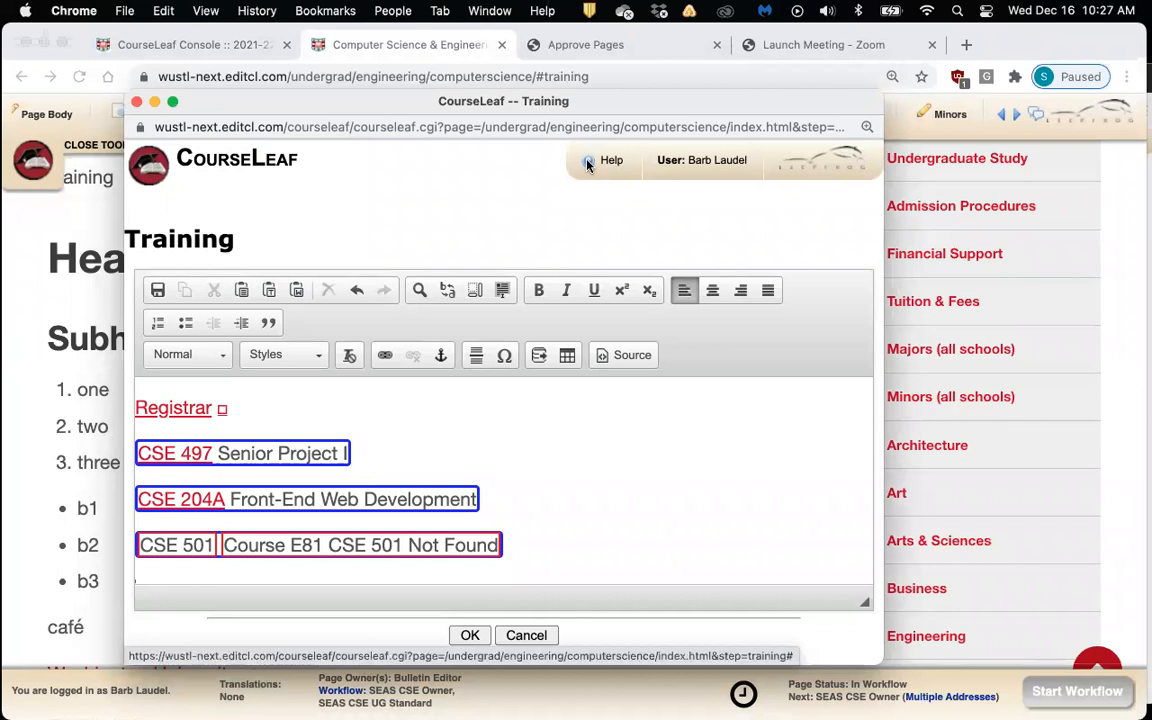
pyautogui.scroll(-1, 665, 492)
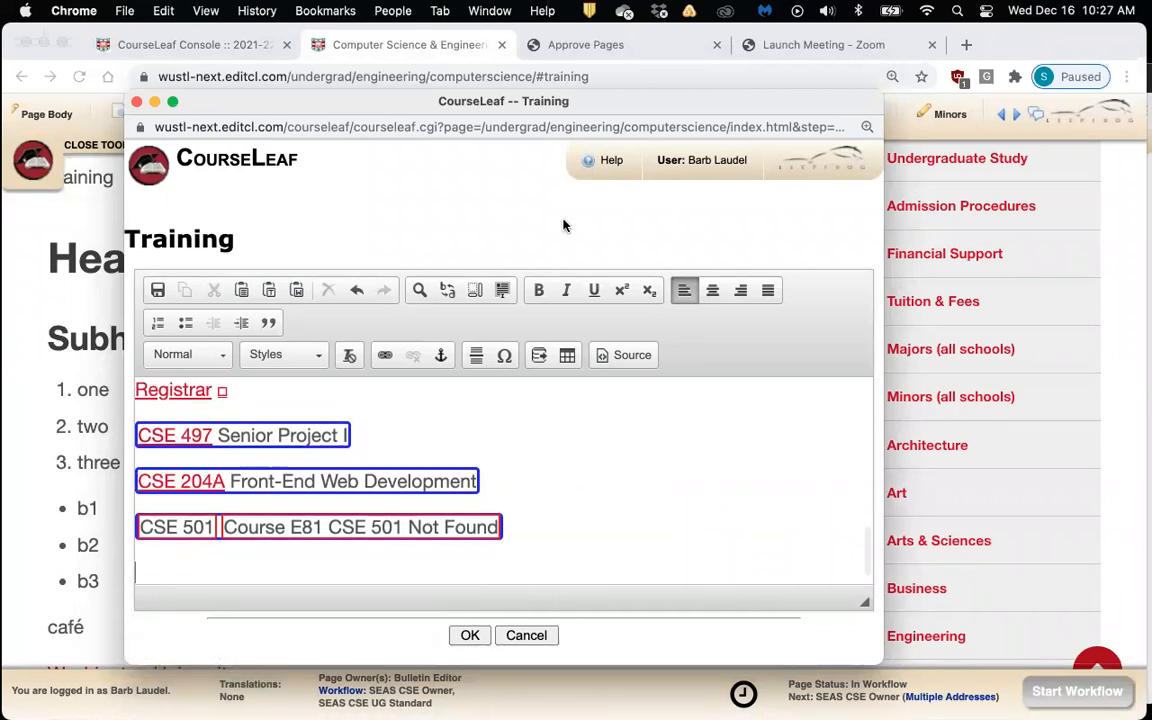
pyautogui.click(589, 168)
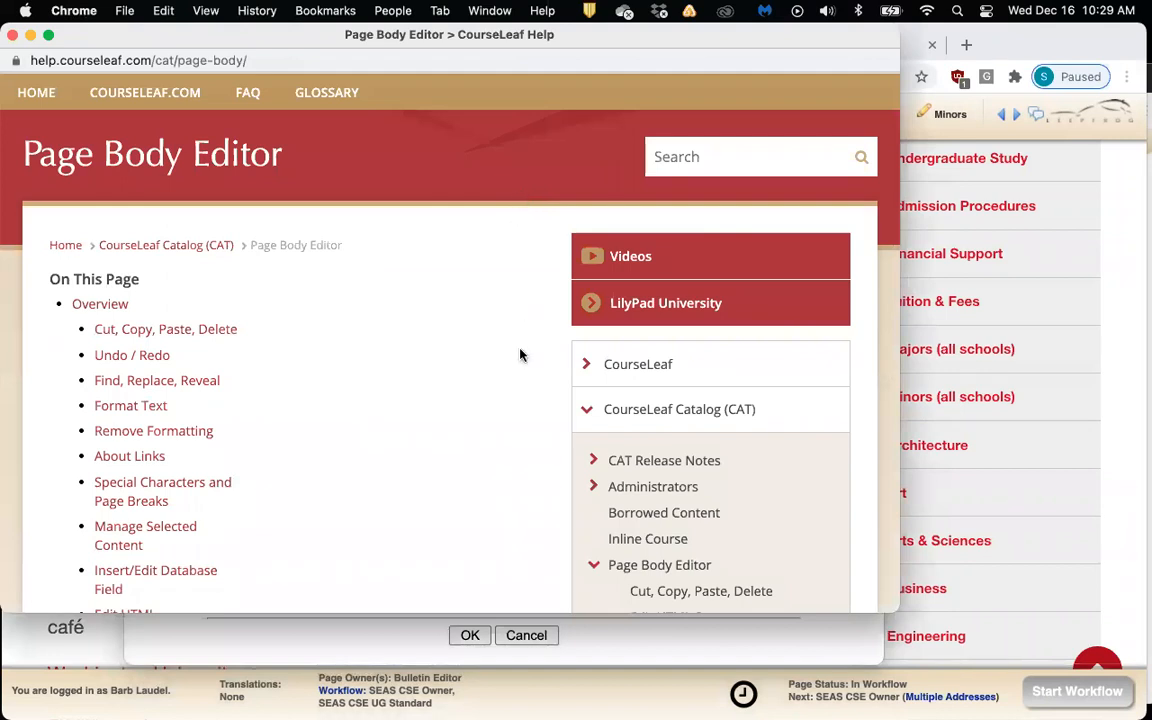
# Browse the help contents and read the Format Text help page
pyautogui.scroll(-3, 520, 354)
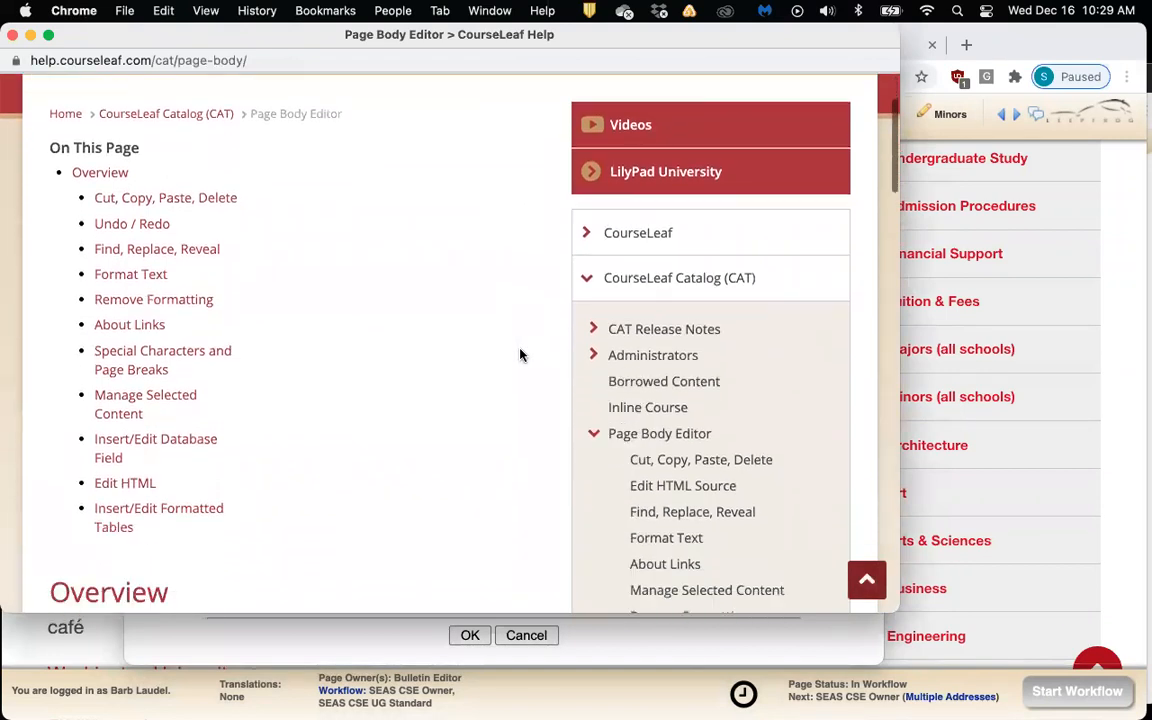
pyautogui.scroll(1, 520, 354)
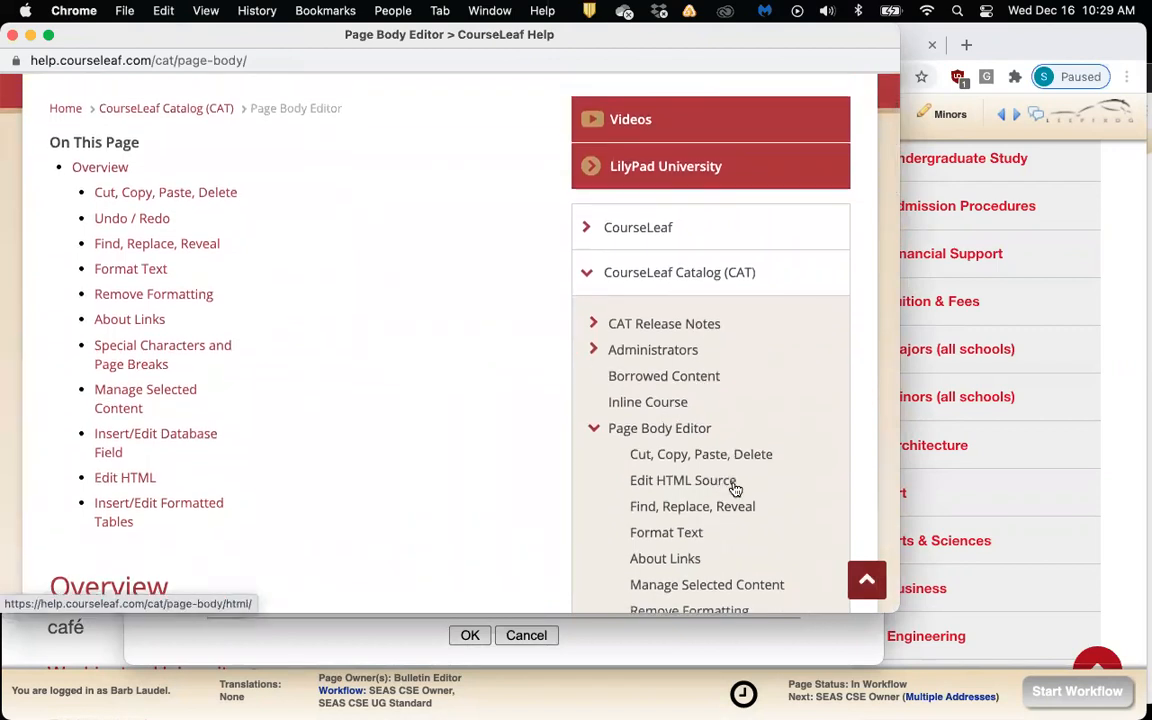
pyautogui.scroll(-1, 735, 490)
pyautogui.scroll(-3, 735, 490)
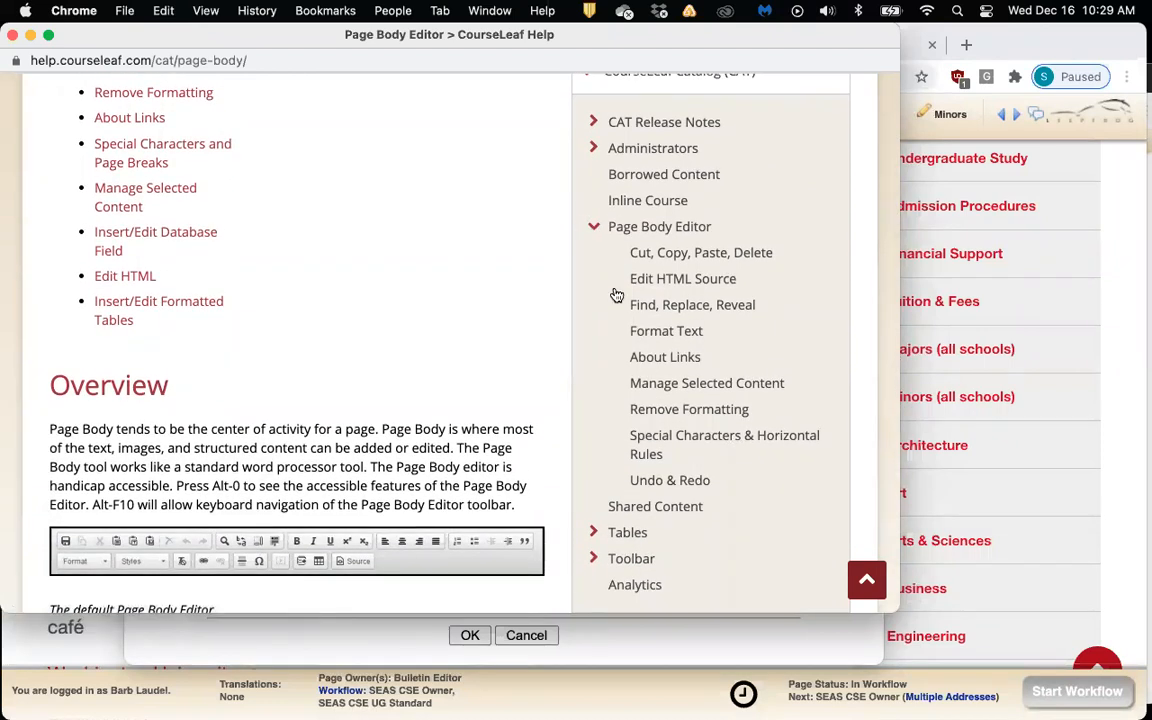
pyautogui.click(644, 330)
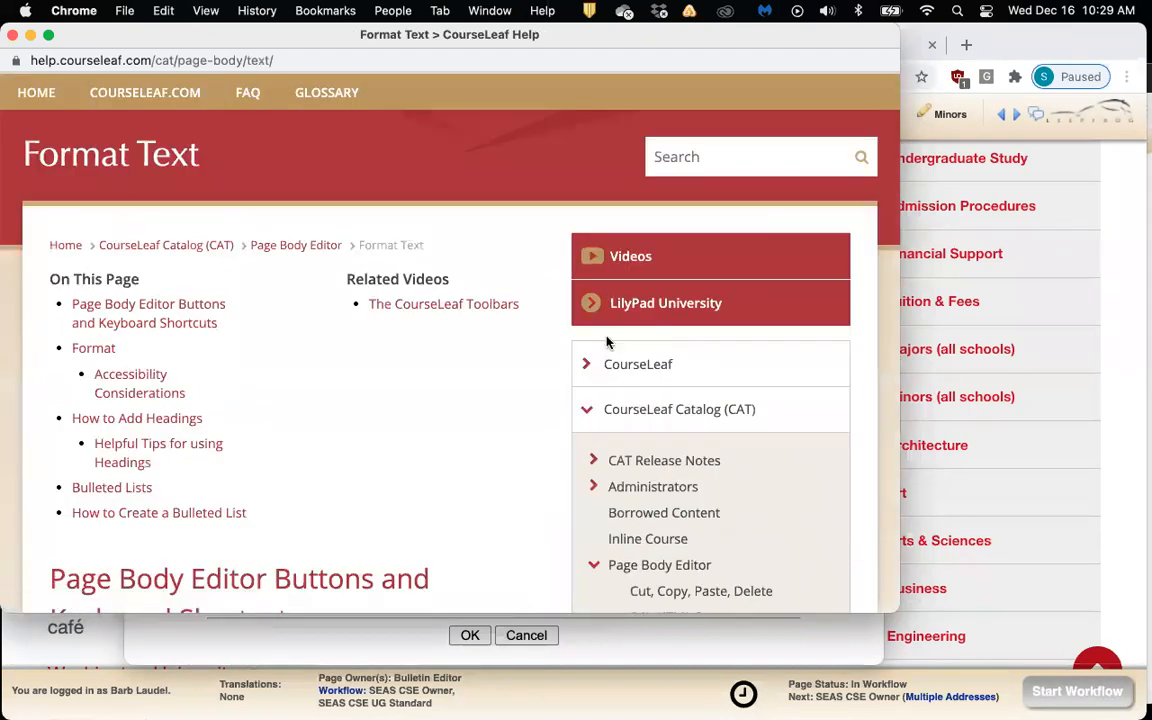
pyautogui.scroll(-3, 463, 360)
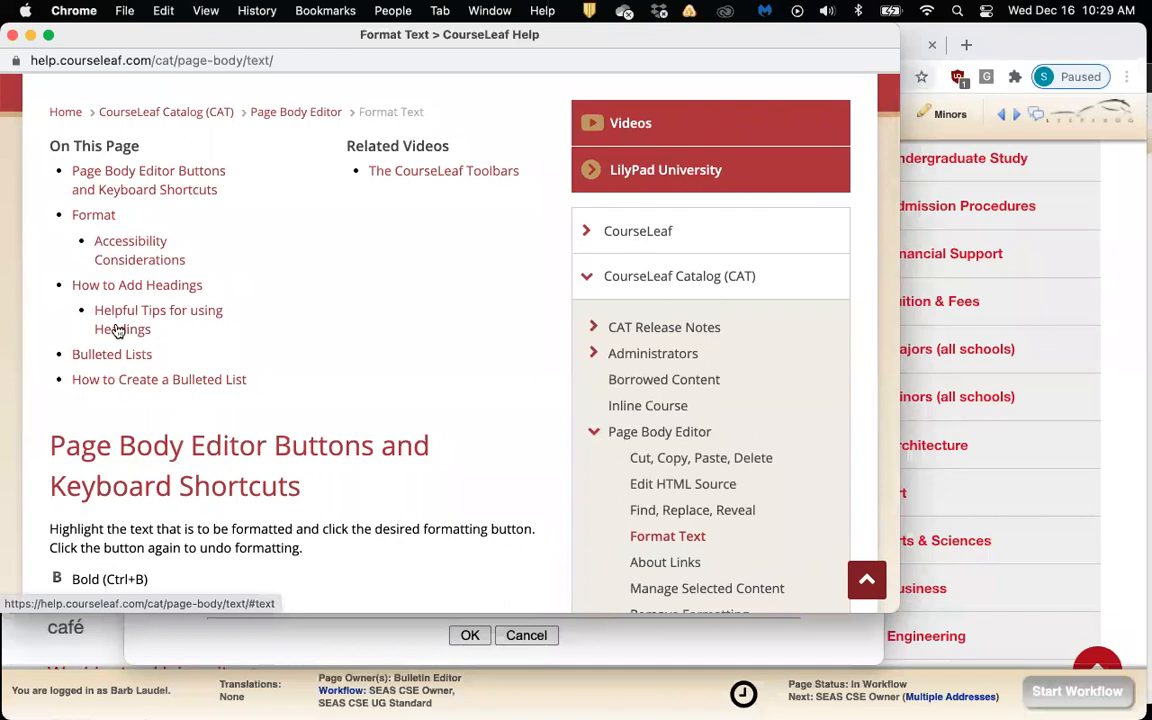
pyautogui.scroll(1, 118, 329)
pyautogui.scroll(-3, 550, 492)
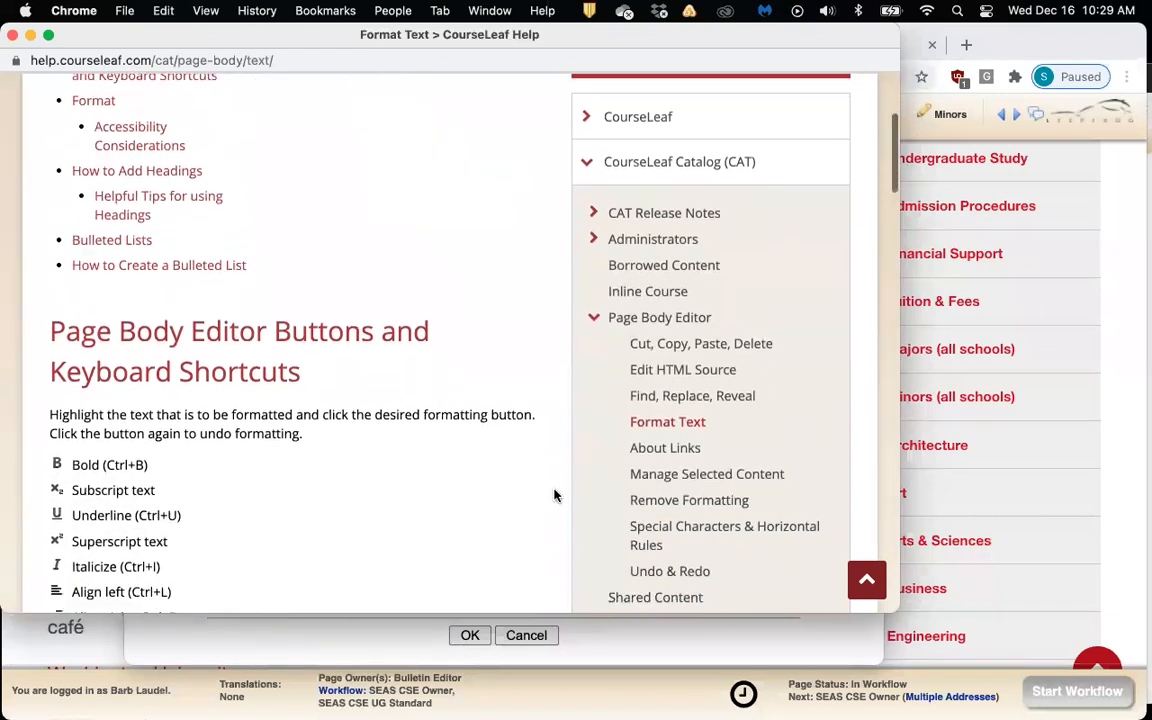
# Read the About Links page on creating links, email links, anchors and unlinking
pyautogui.click(650, 446)
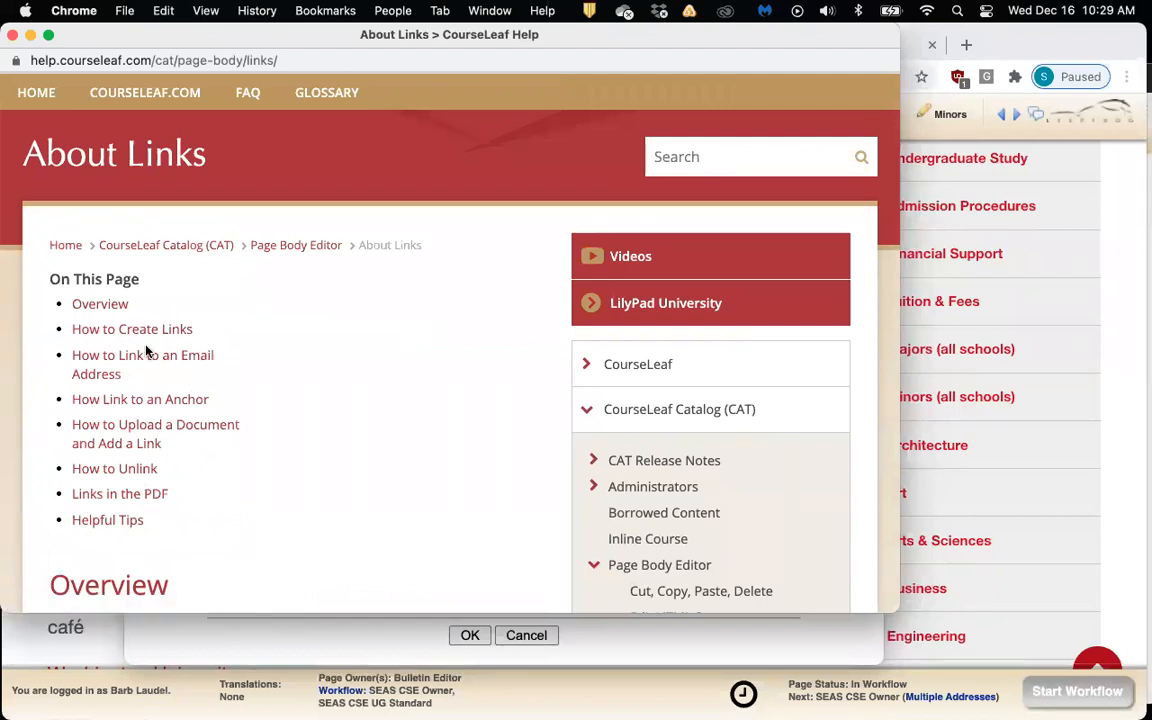
pyautogui.scroll(-3, 420, 480)
pyautogui.scroll(-5, 455, 509)
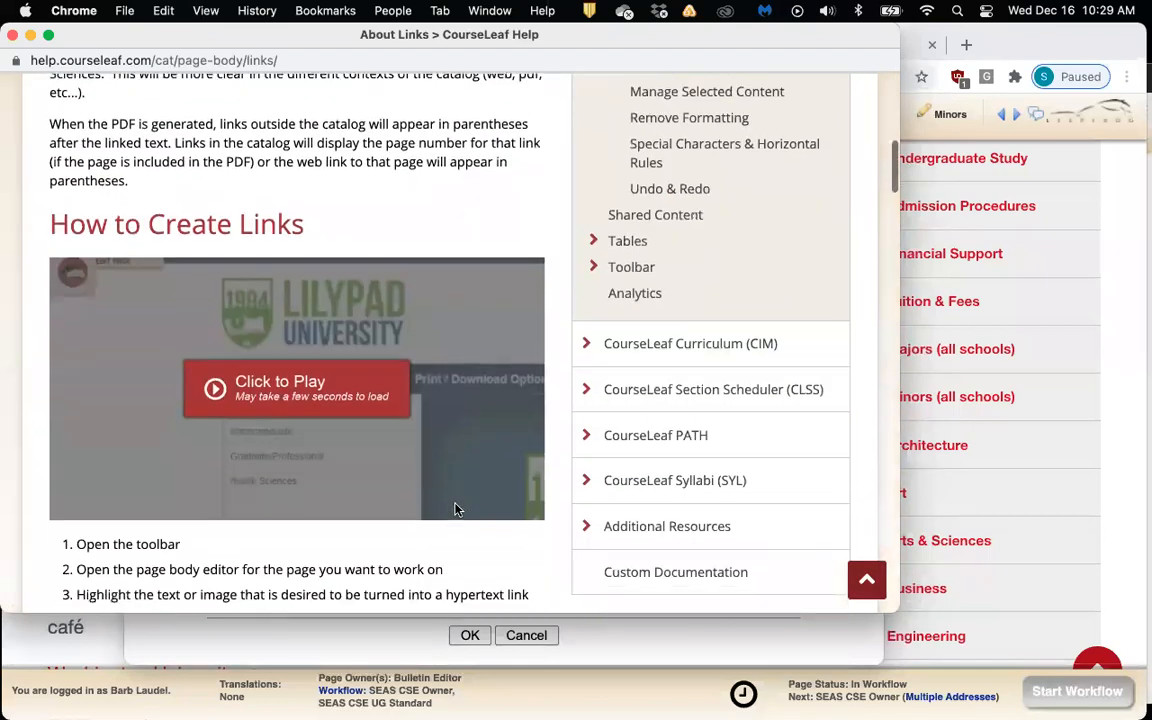
pyautogui.scroll(-4, 455, 509)
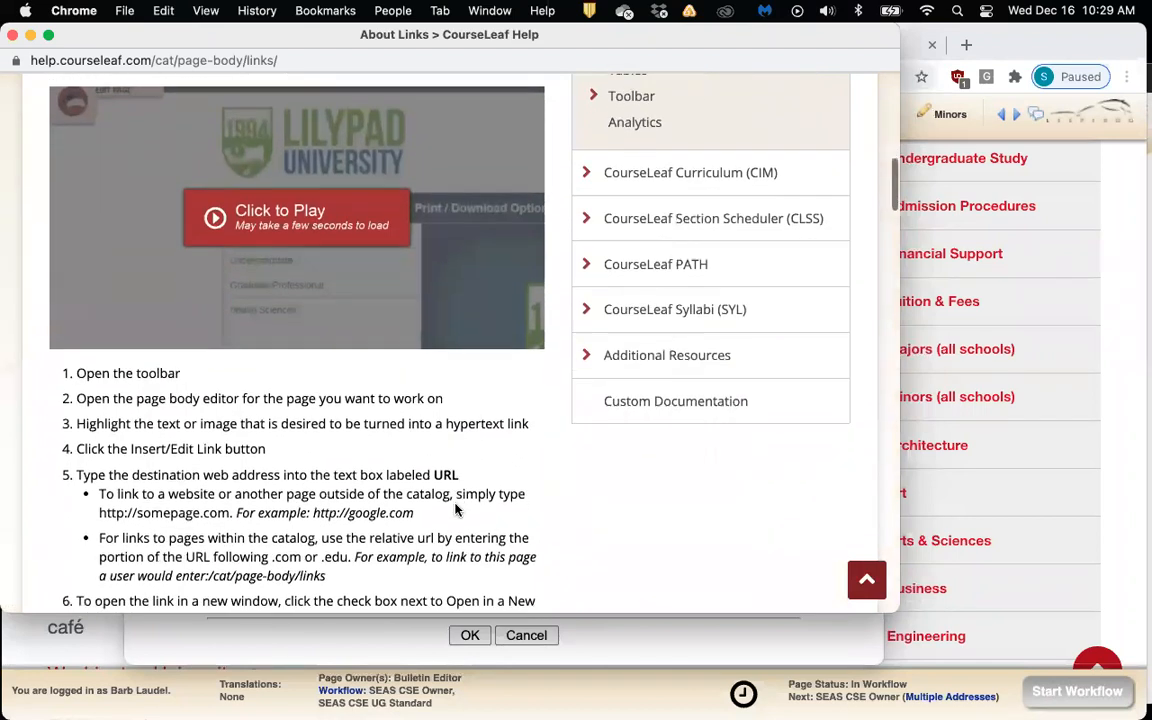
pyautogui.scroll(-4, 455, 505)
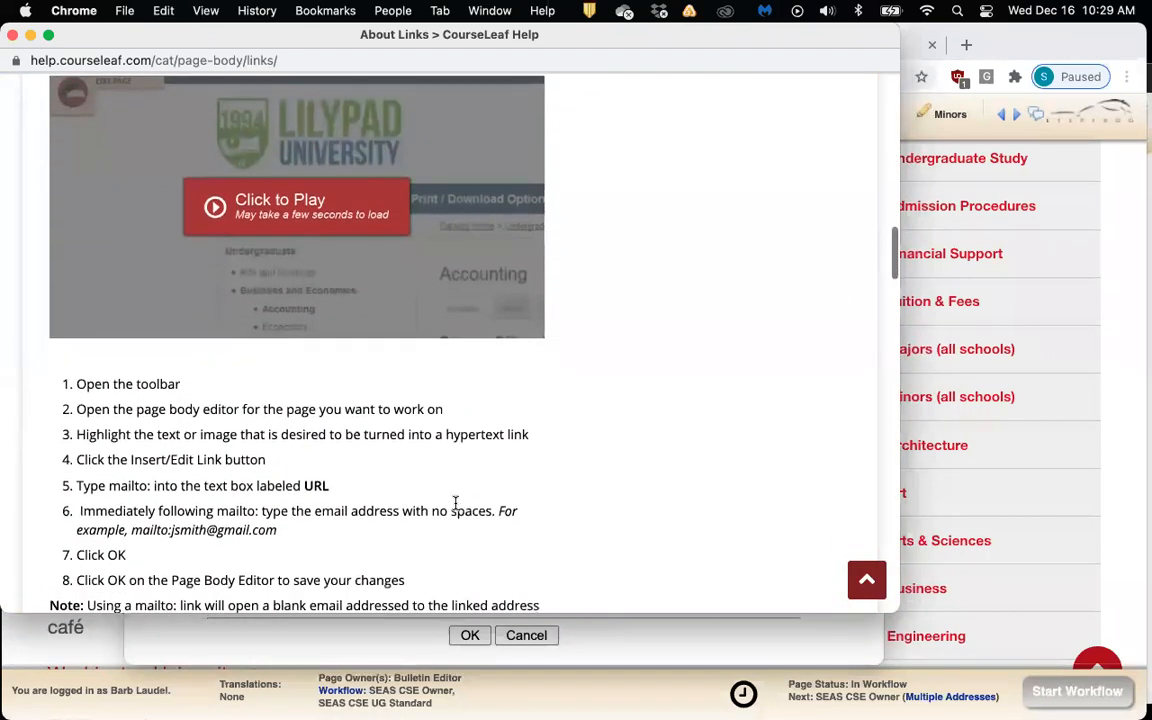
pyautogui.scroll(5, 455, 507)
pyautogui.scroll(10, 455, 505)
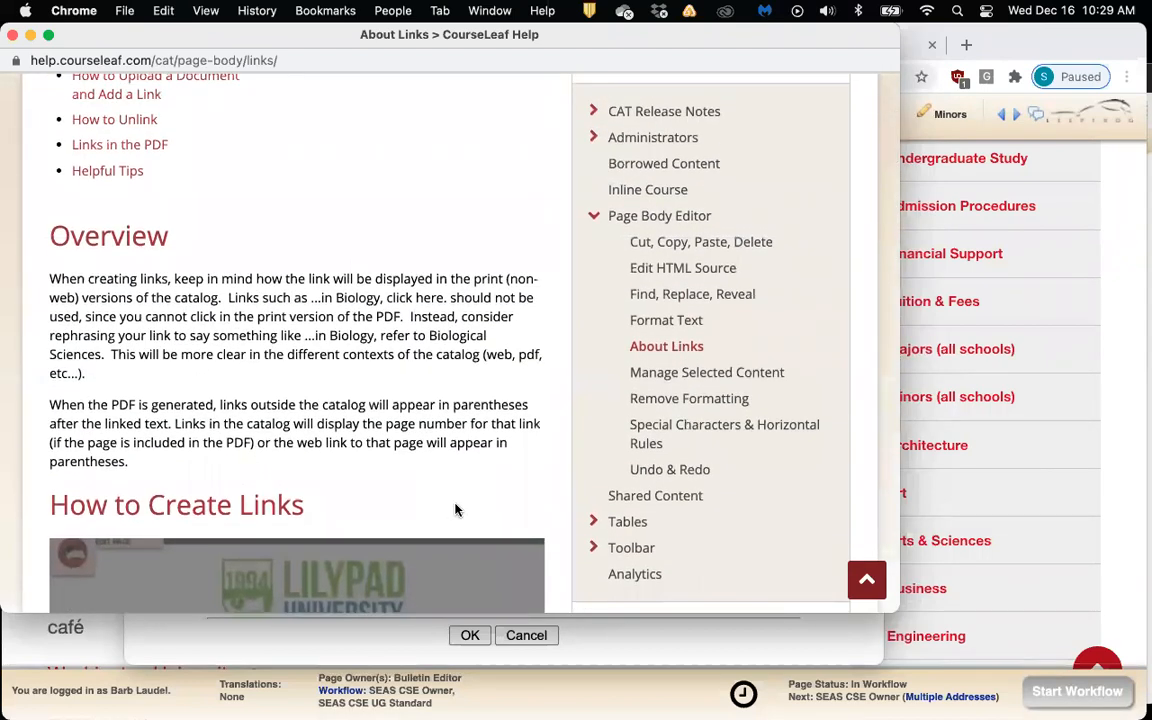
pyautogui.scroll(2, 455, 510)
pyautogui.scroll(3, 455, 507)
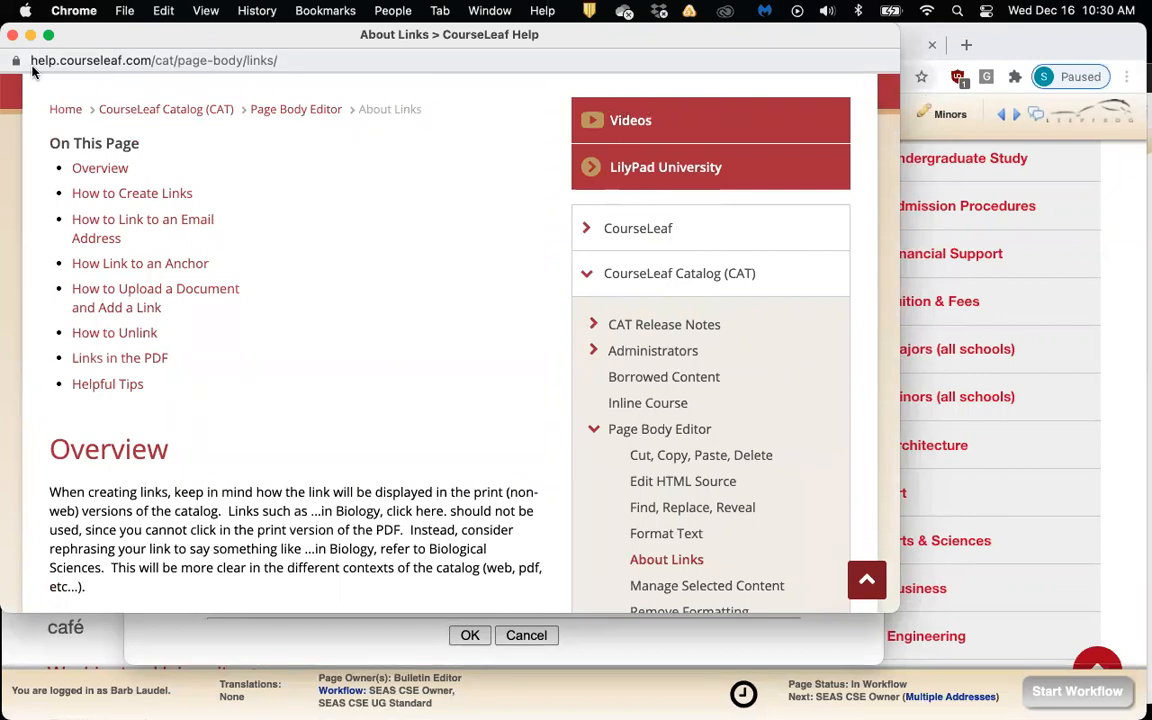
# Close the help, save the Training editor, then browse and close the CourseLeaf Help site
pyautogui.click(13, 35)
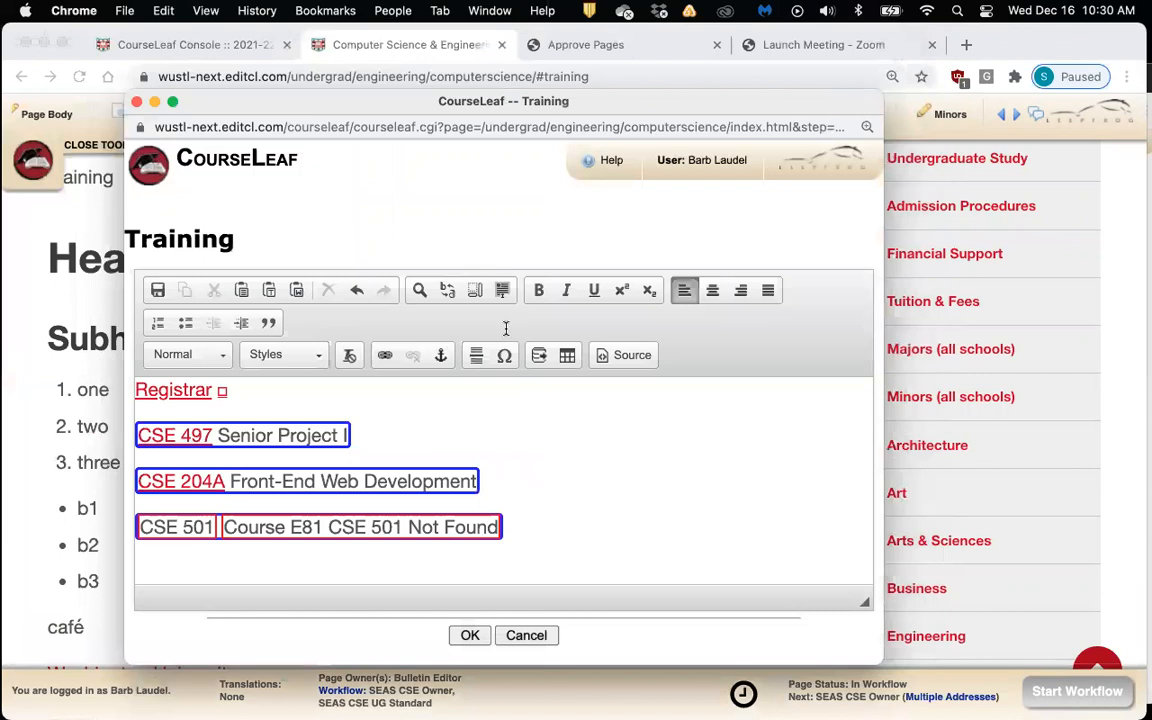
pyautogui.click(469, 635)
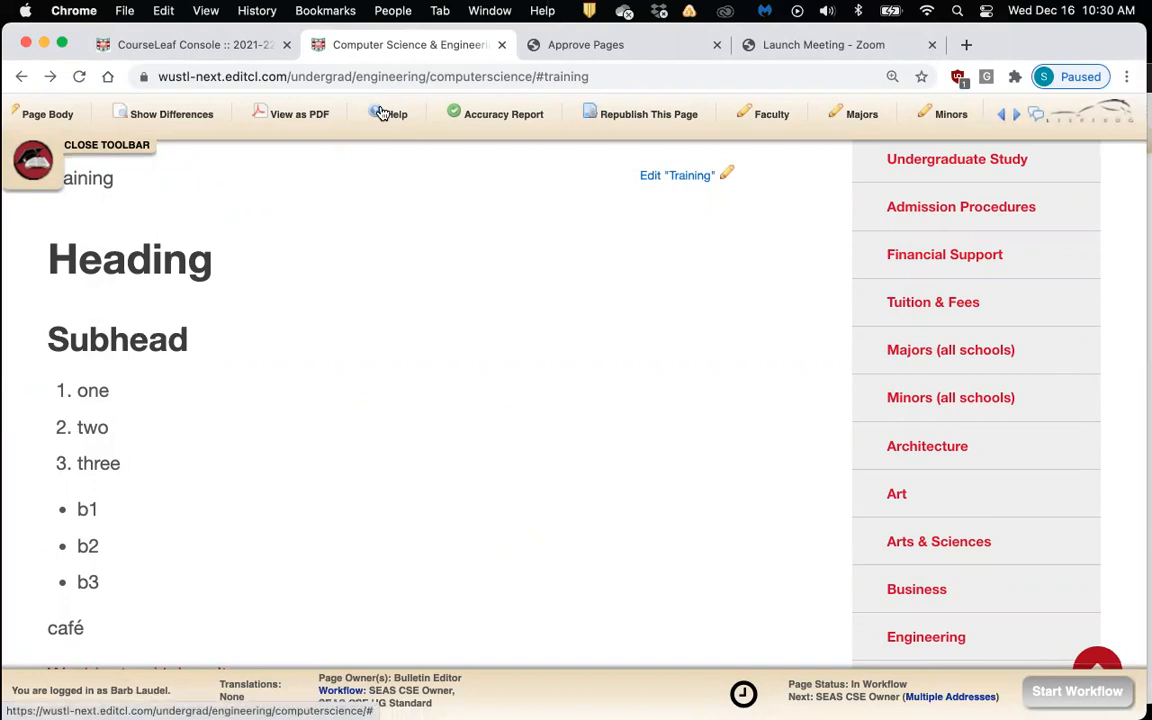
pyautogui.click(379, 116)
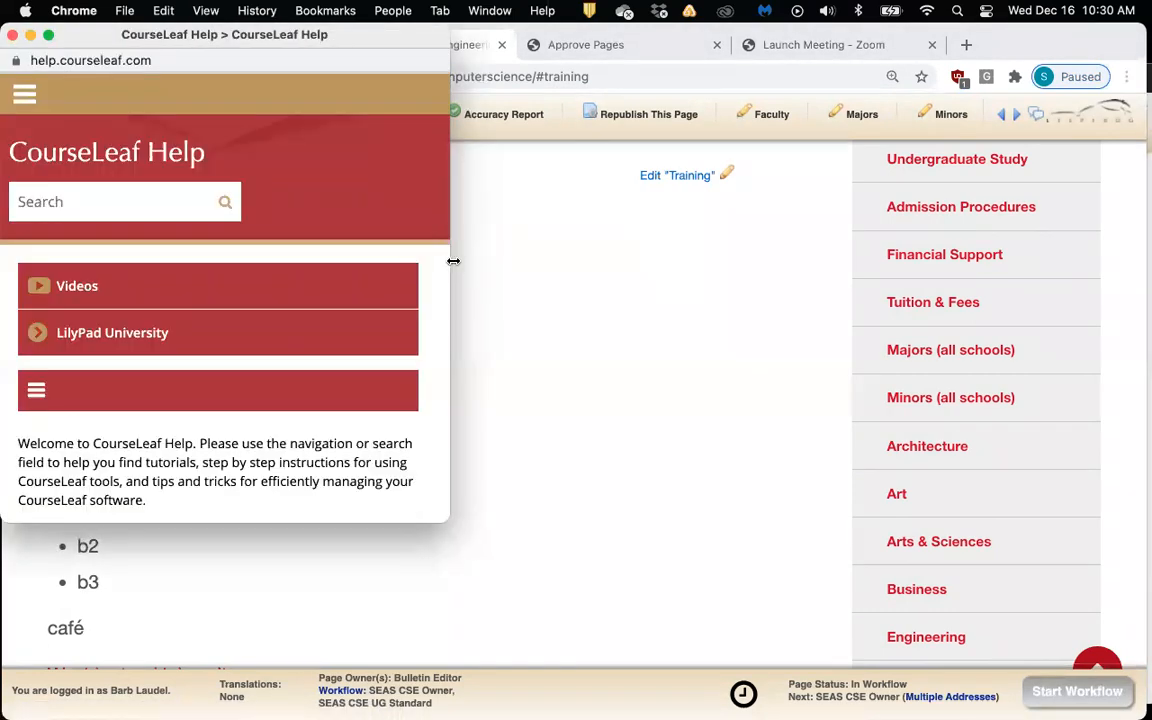
pyautogui.moveTo(453, 261); pyautogui.dragTo(884, 275)
pyautogui.scroll(-2, 879, 283)
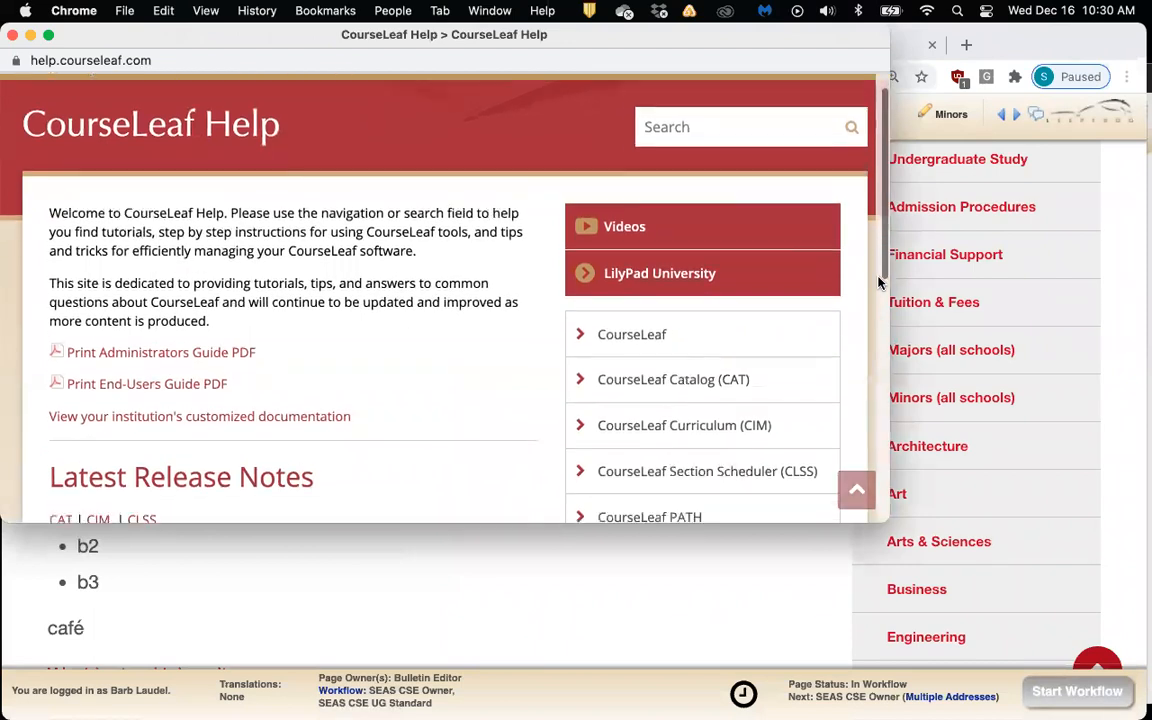
pyautogui.scroll(2, 879, 283)
pyautogui.scroll(-5, 879, 283)
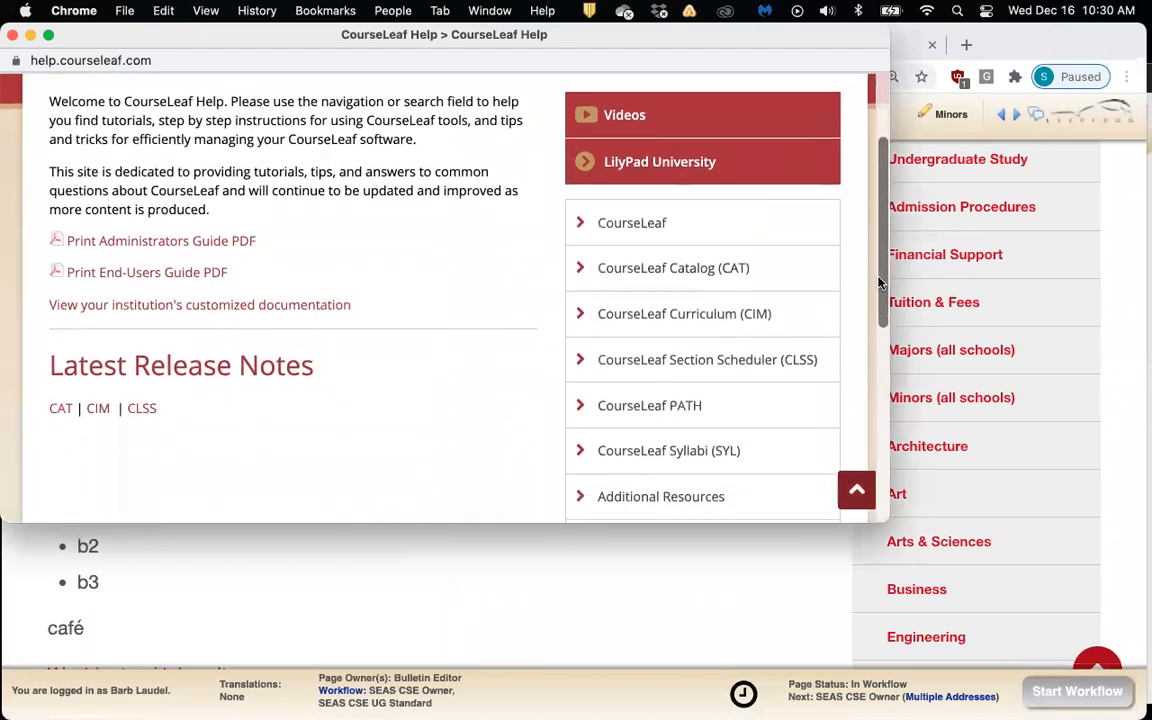
pyautogui.click(12, 37)
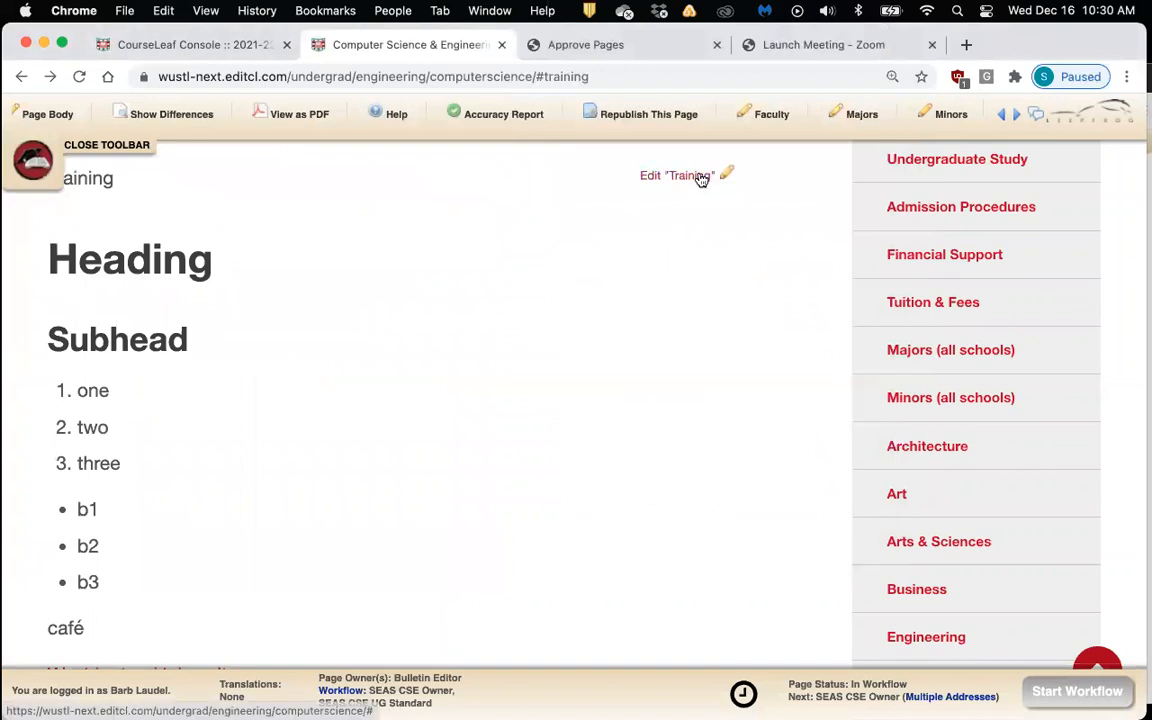
# Reopen the Training editor and briefly check its Page Body Editor help
pyautogui.click(698, 176)
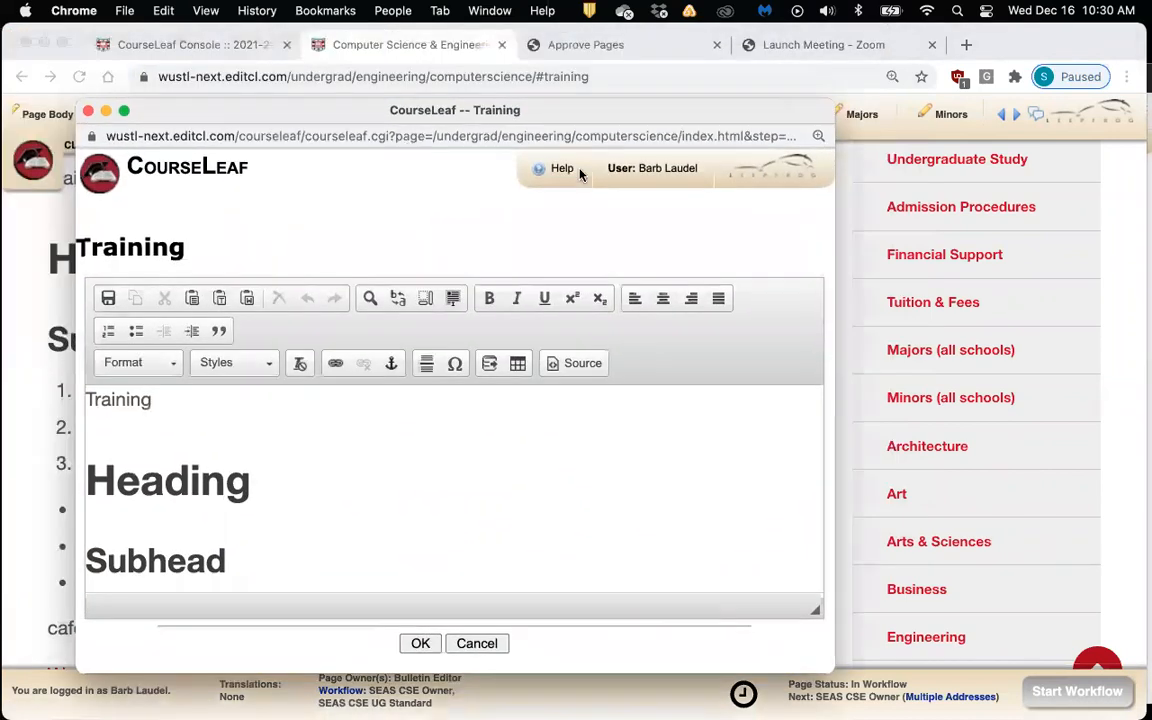
pyautogui.click(545, 172)
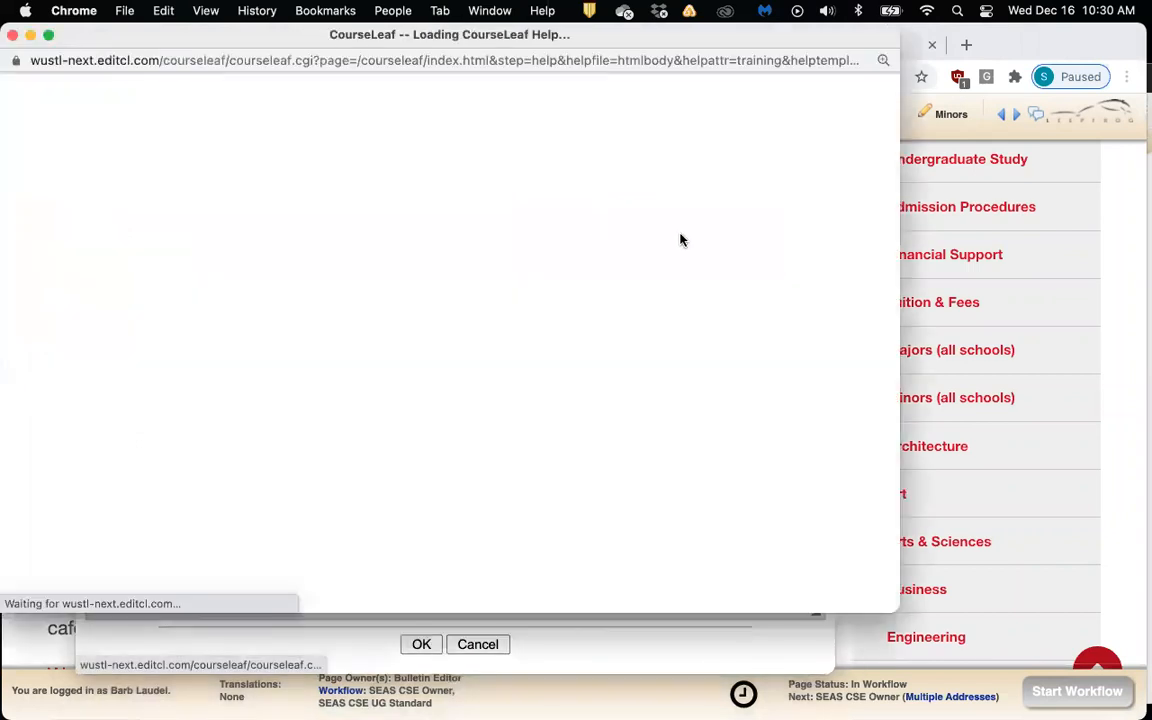
pyautogui.scroll(-1, 681, 241)
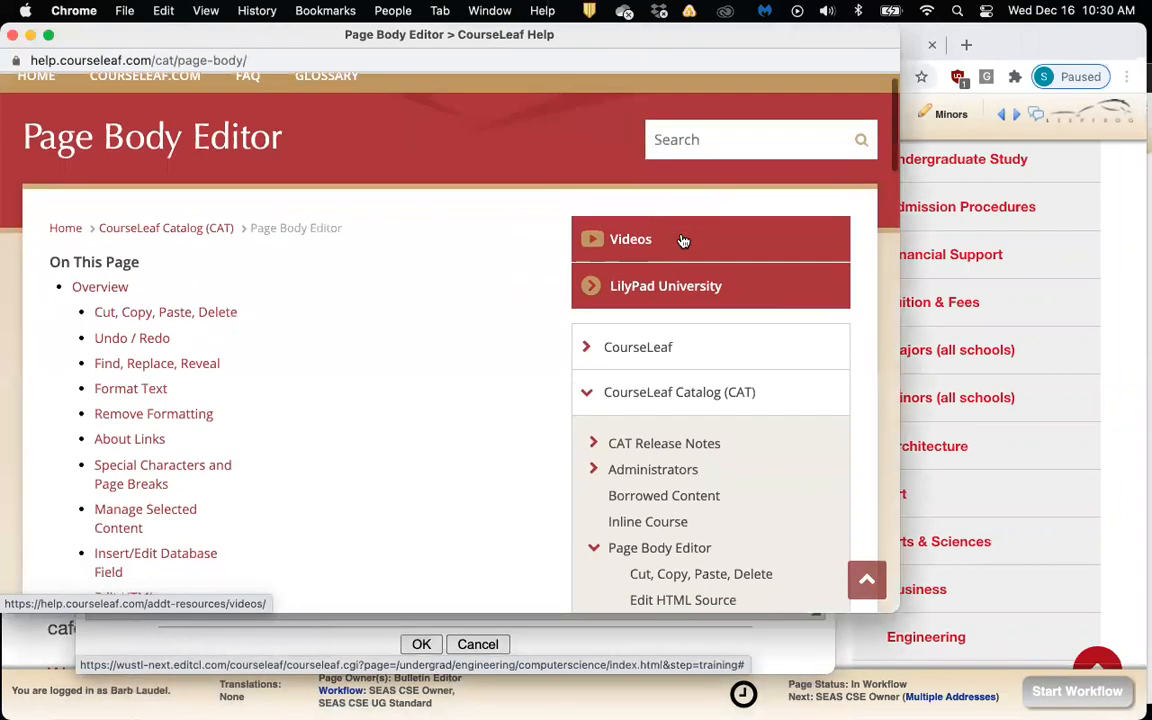
pyautogui.scroll(-2, 681, 241)
pyautogui.scroll(2, 683, 239)
pyautogui.scroll(1, 681, 239)
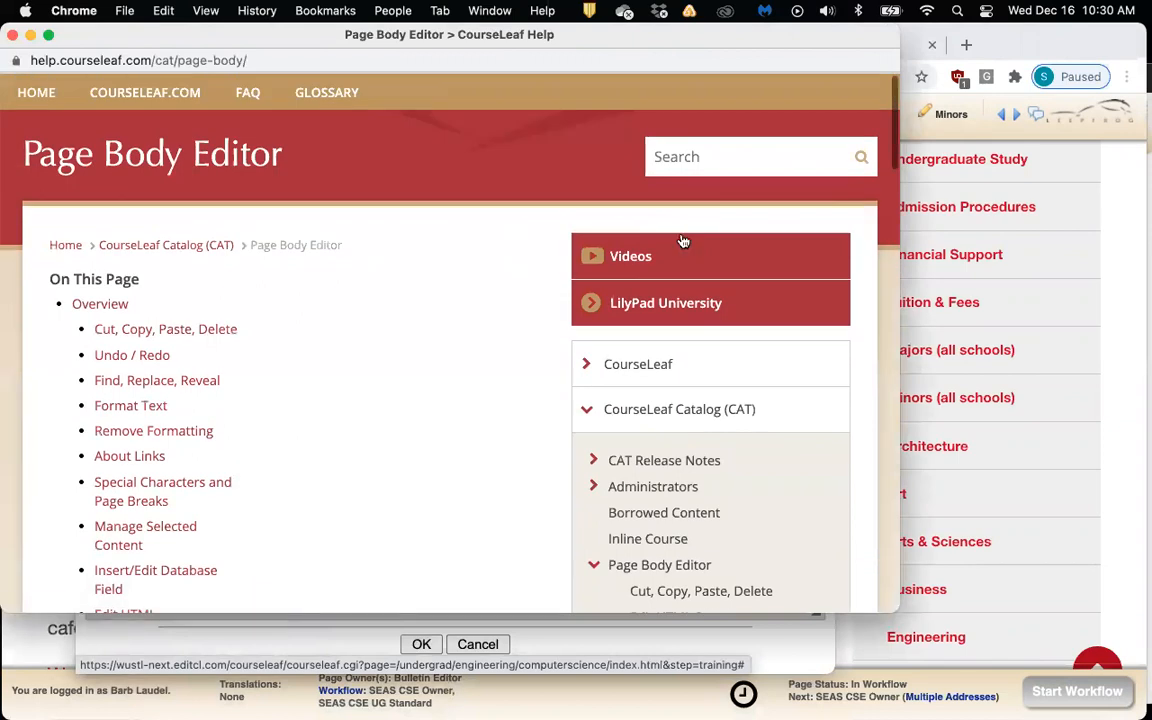
pyautogui.click(12, 36)
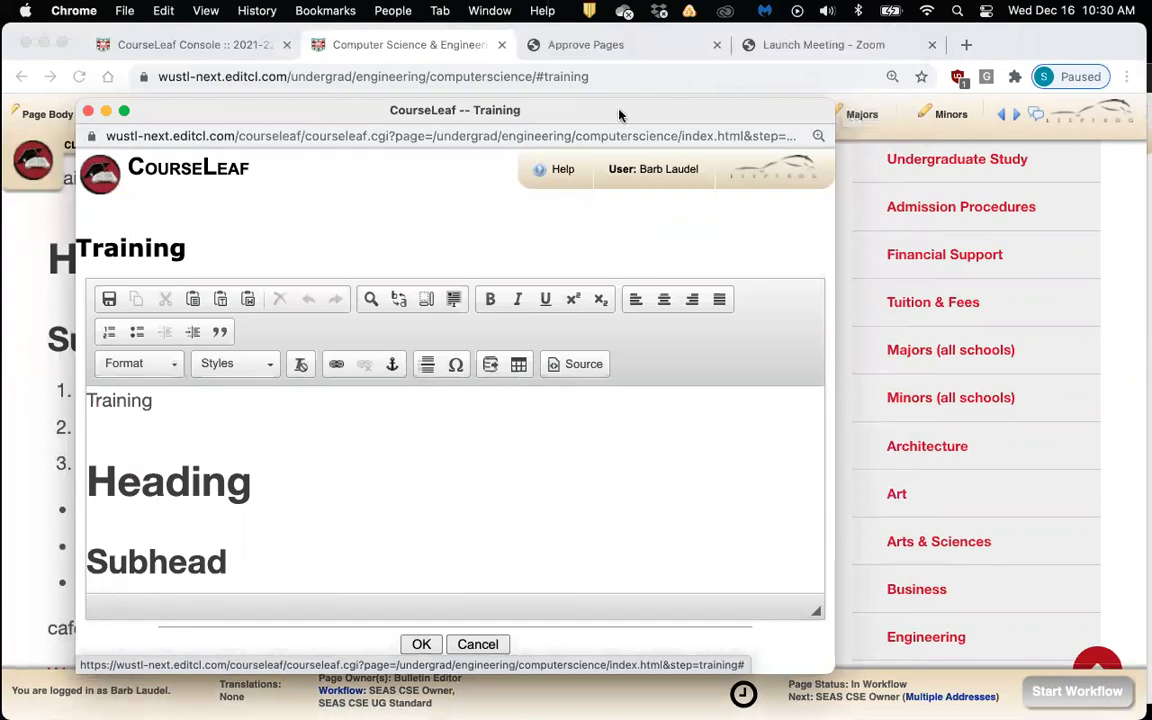
# Bring the CSE 497, CSE 204A and CSE 501 entries into view and move the editor up
pyautogui.scroll(-5, 545, 484)
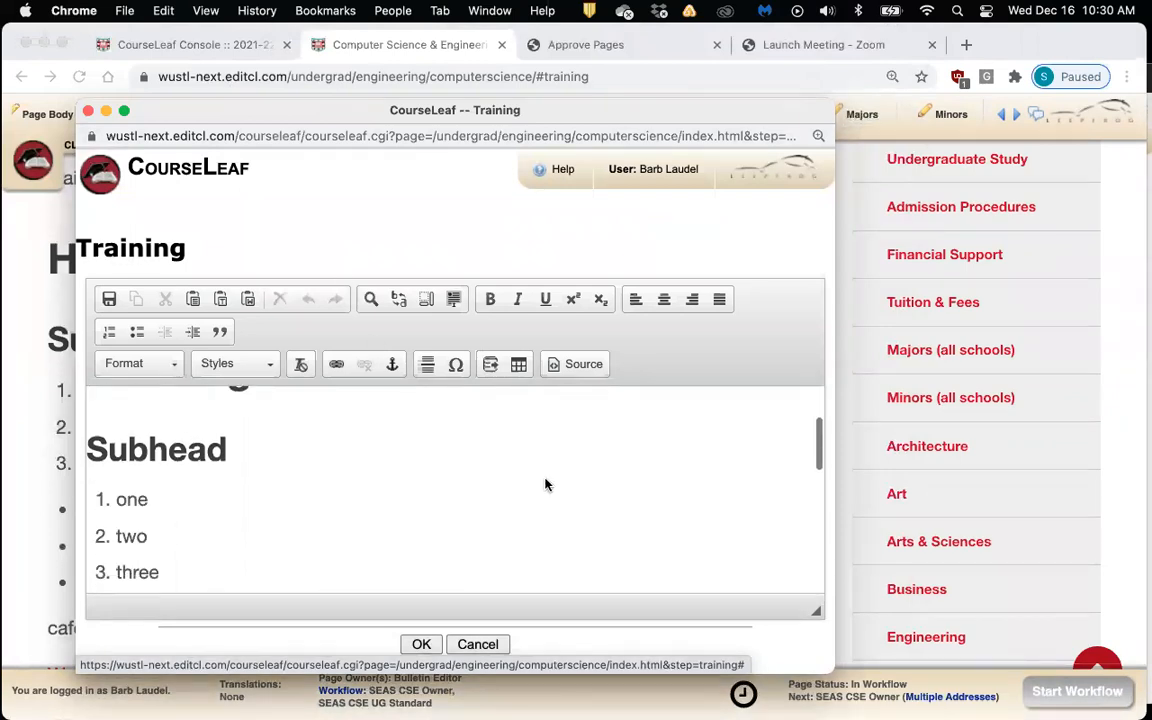
pyautogui.scroll(-10, 545, 484)
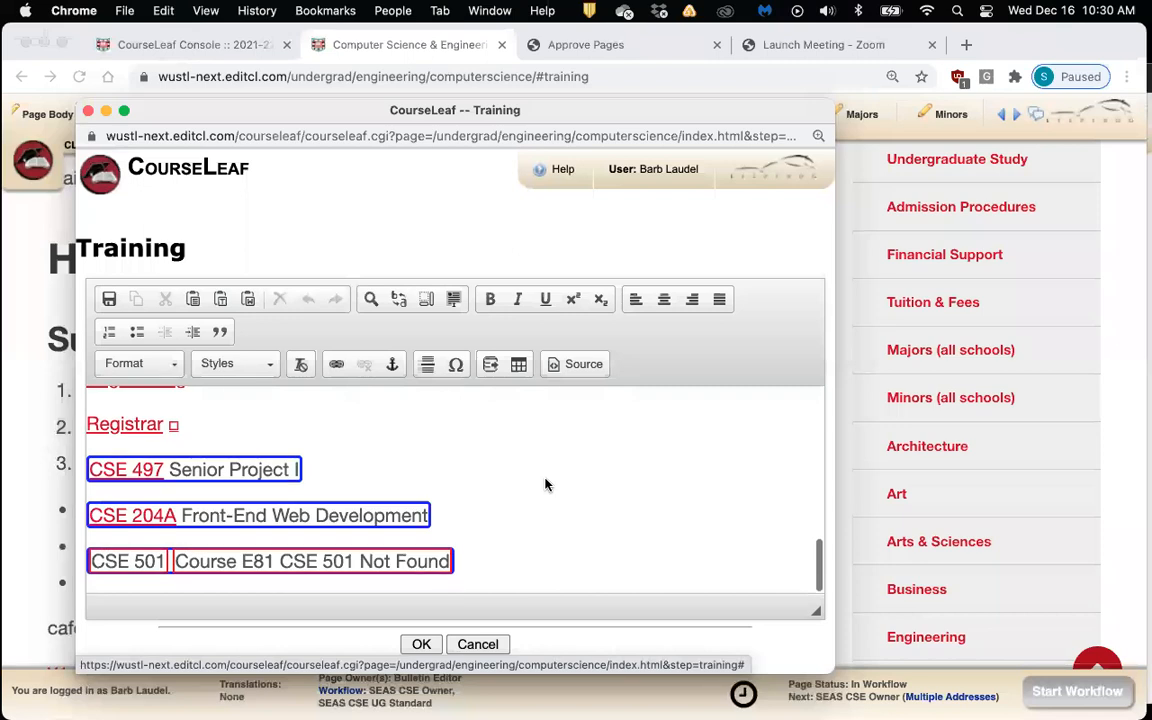
pyautogui.click(555, 540)
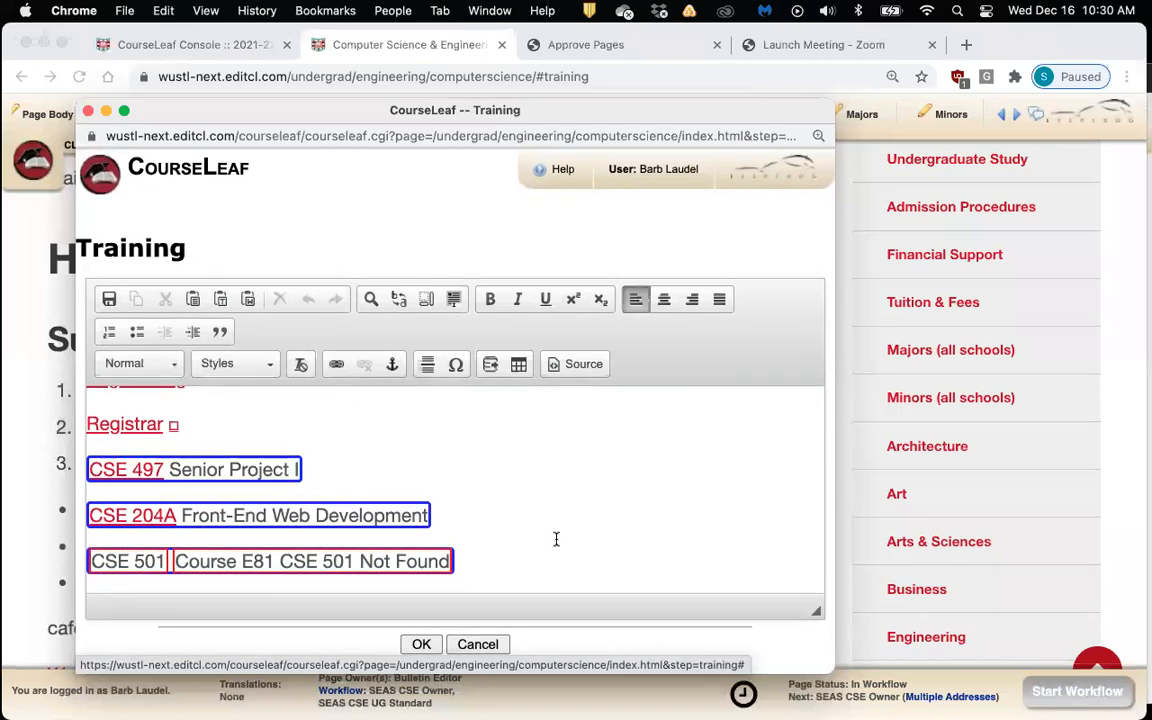
pyautogui.moveTo(300, 110); pyautogui.dragTo(298, 52)
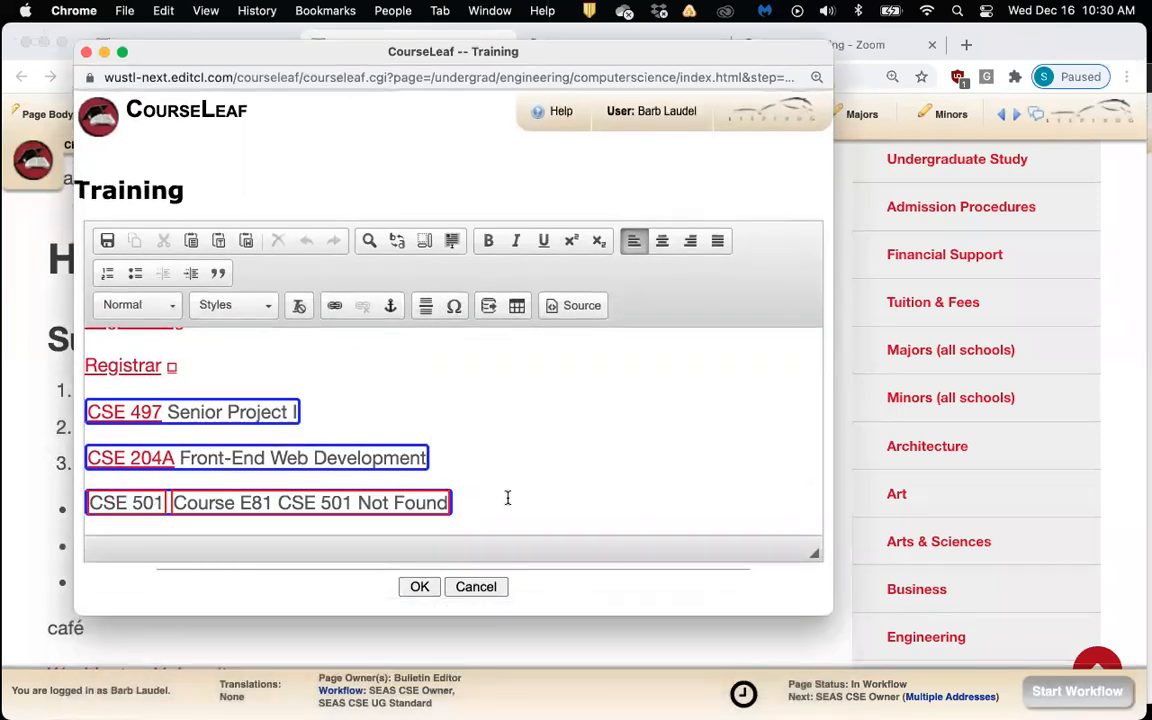
# Save the Training content and switch to the Courses tab with the E81 CSE descriptions
pyautogui.click(432, 587)
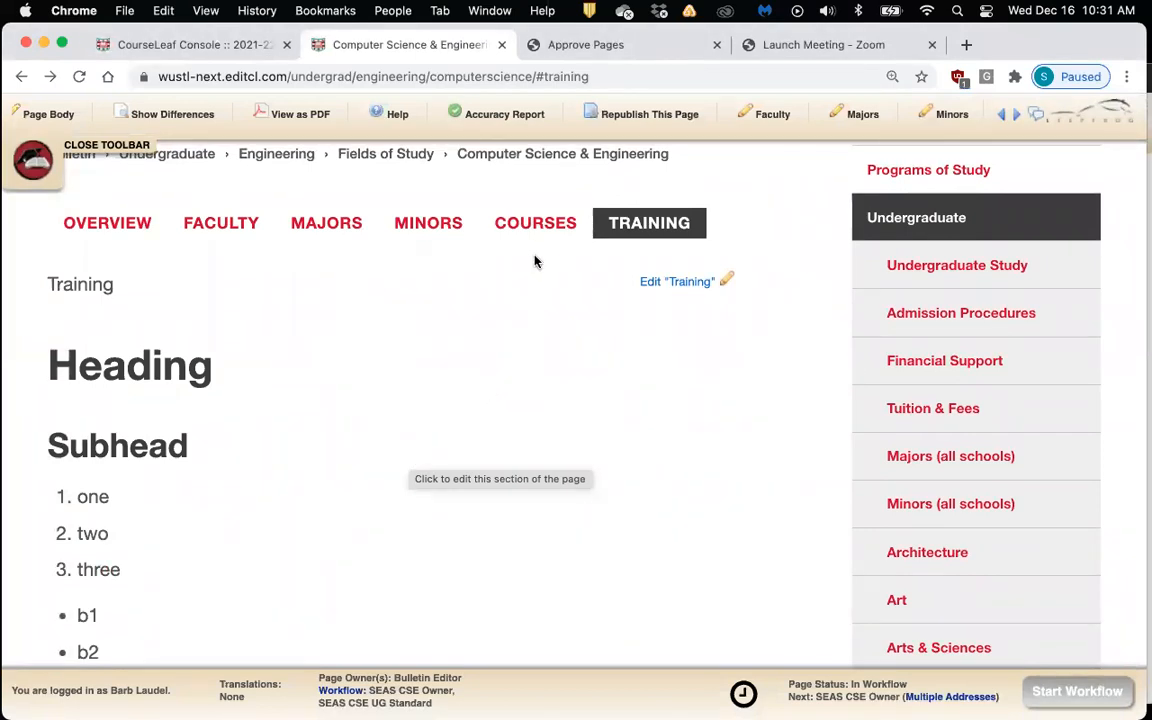
pyautogui.click(535, 226)
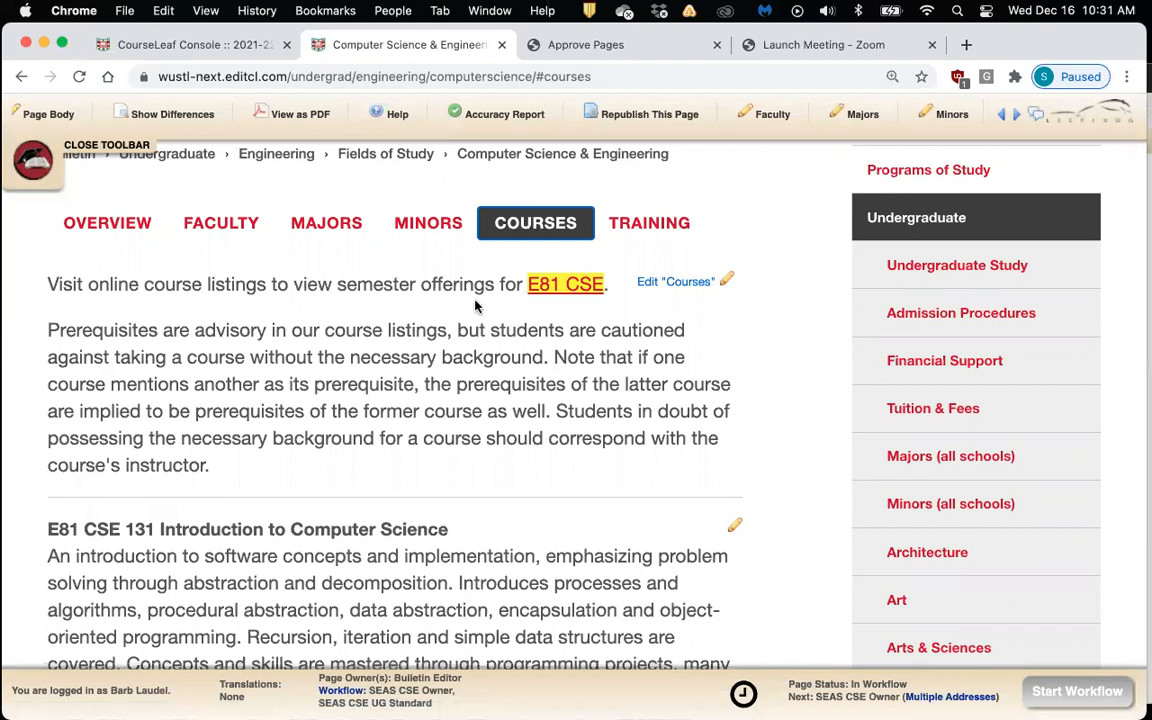
# Copy the prerequisites paragraph from the Courses editor and cancel without changes
pyautogui.click(701, 286)
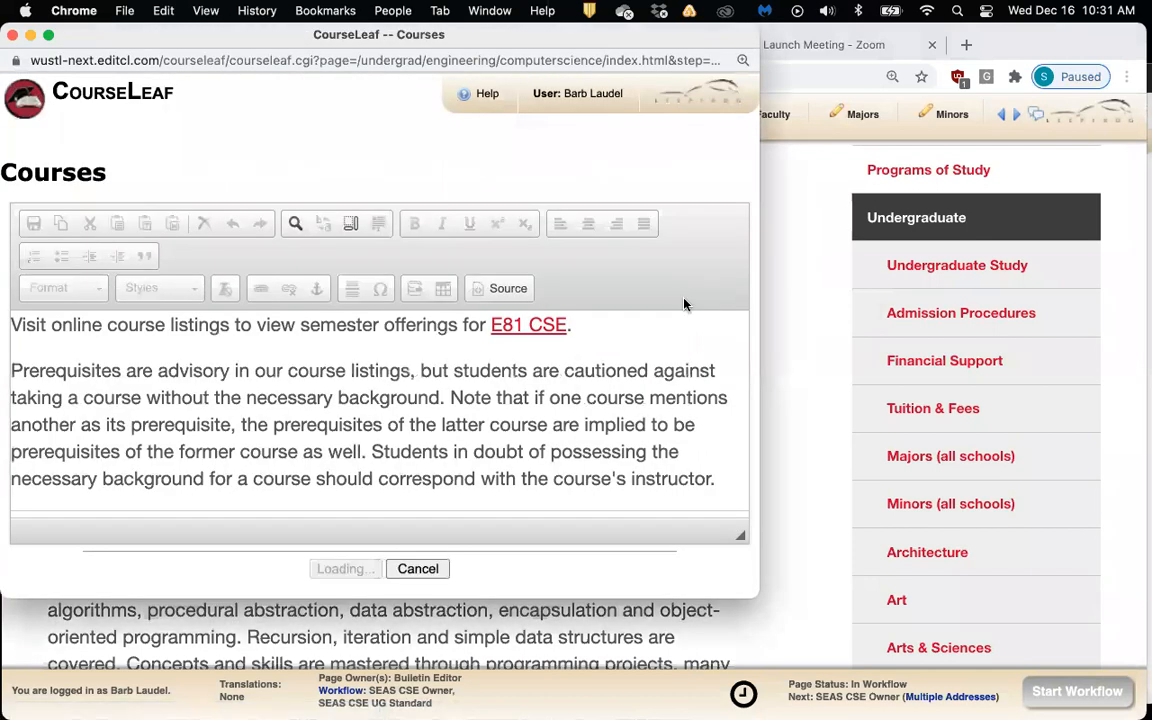
pyautogui.scroll(-2, 653, 352)
pyautogui.scroll(1, 653, 352)
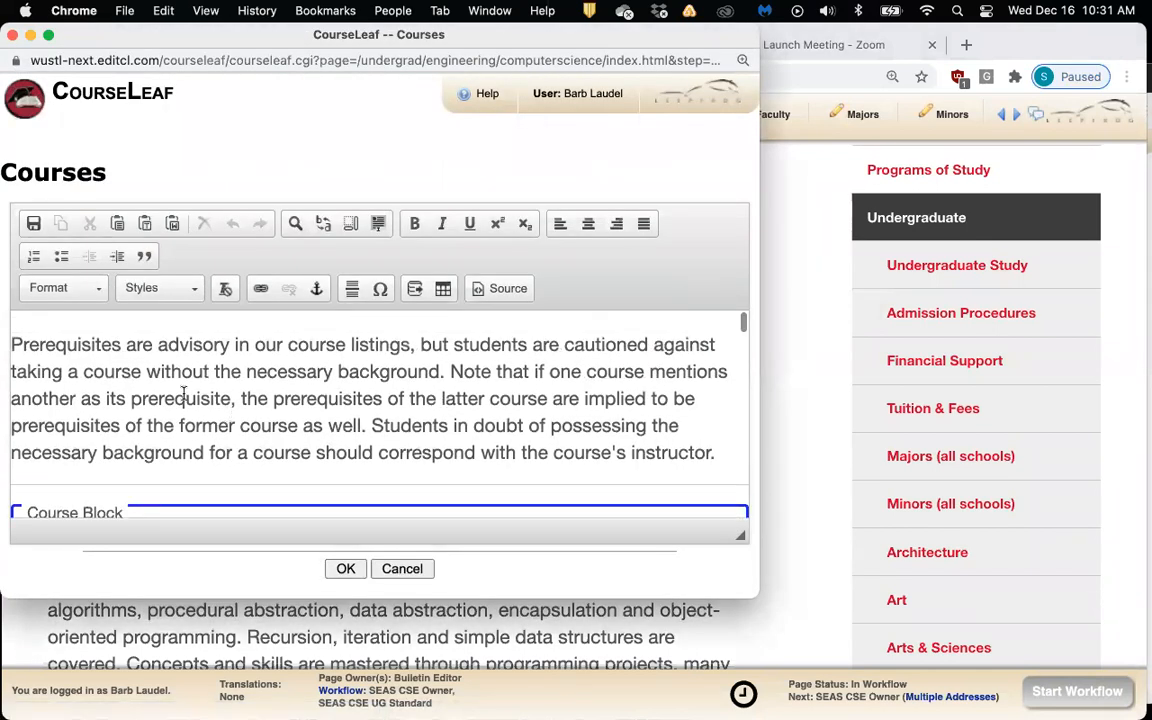
pyautogui.moveTo(11, 345); pyautogui.dragTo(713, 449)
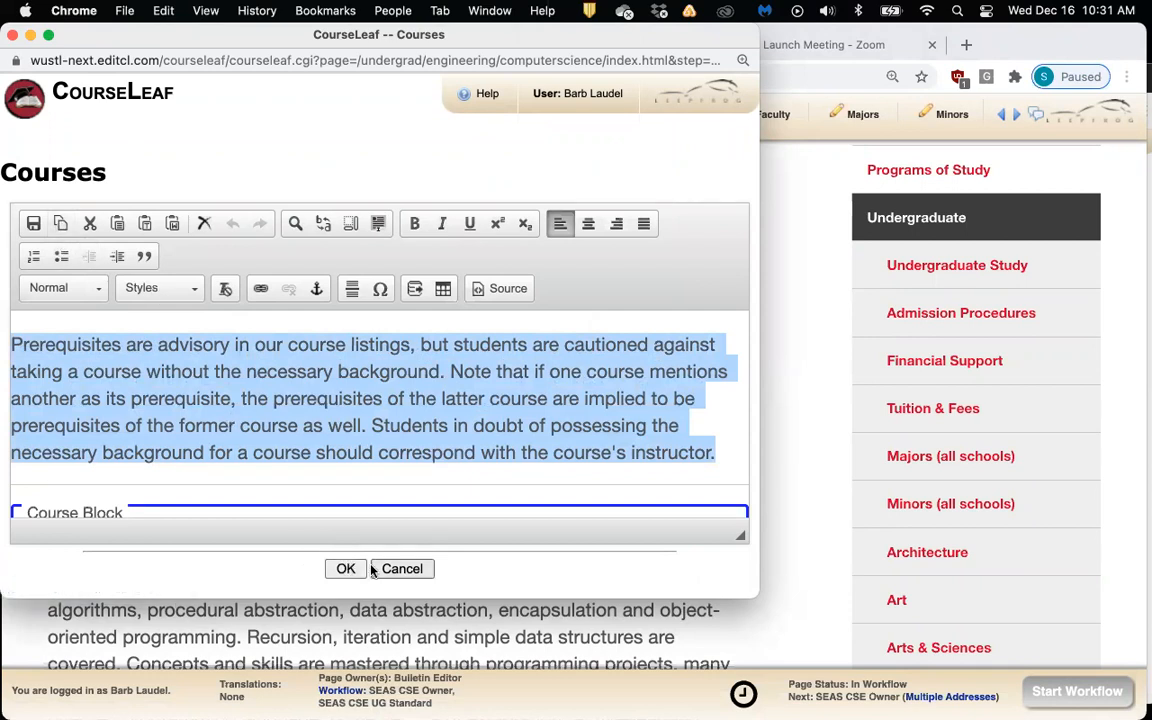
pyautogui.click(401, 568)
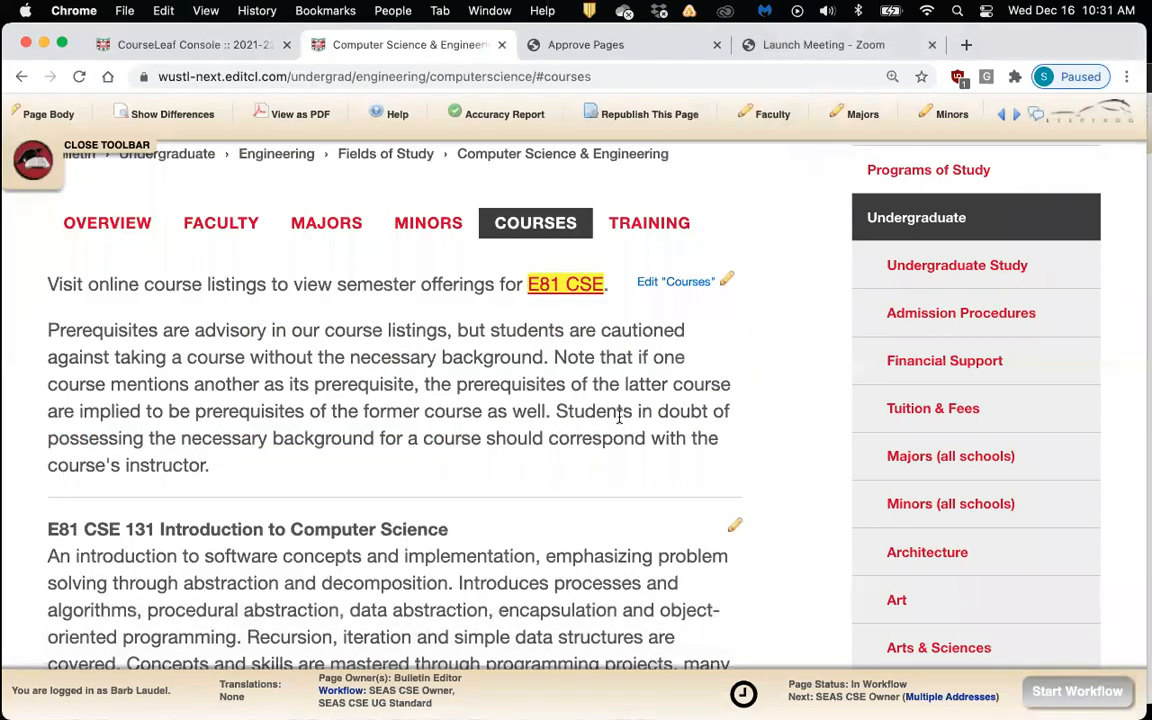
# Open the Training editor and add an empty line below the CSE 501 entry
pyautogui.click(636, 224)
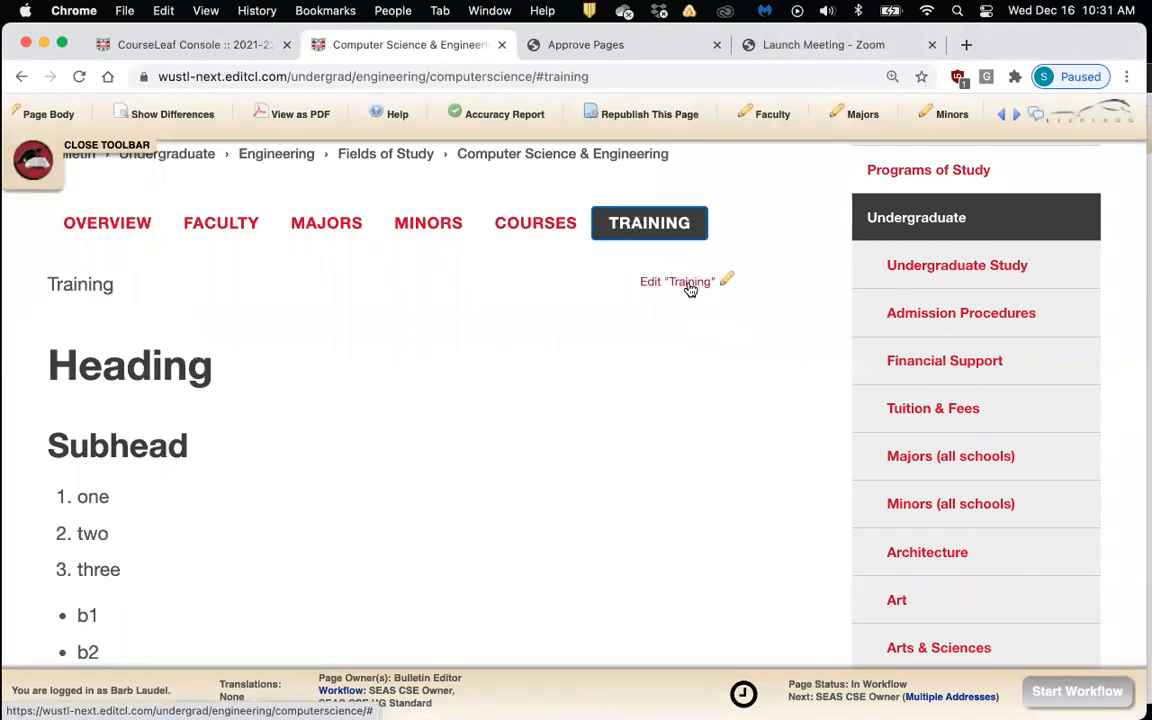
pyautogui.click(688, 283)
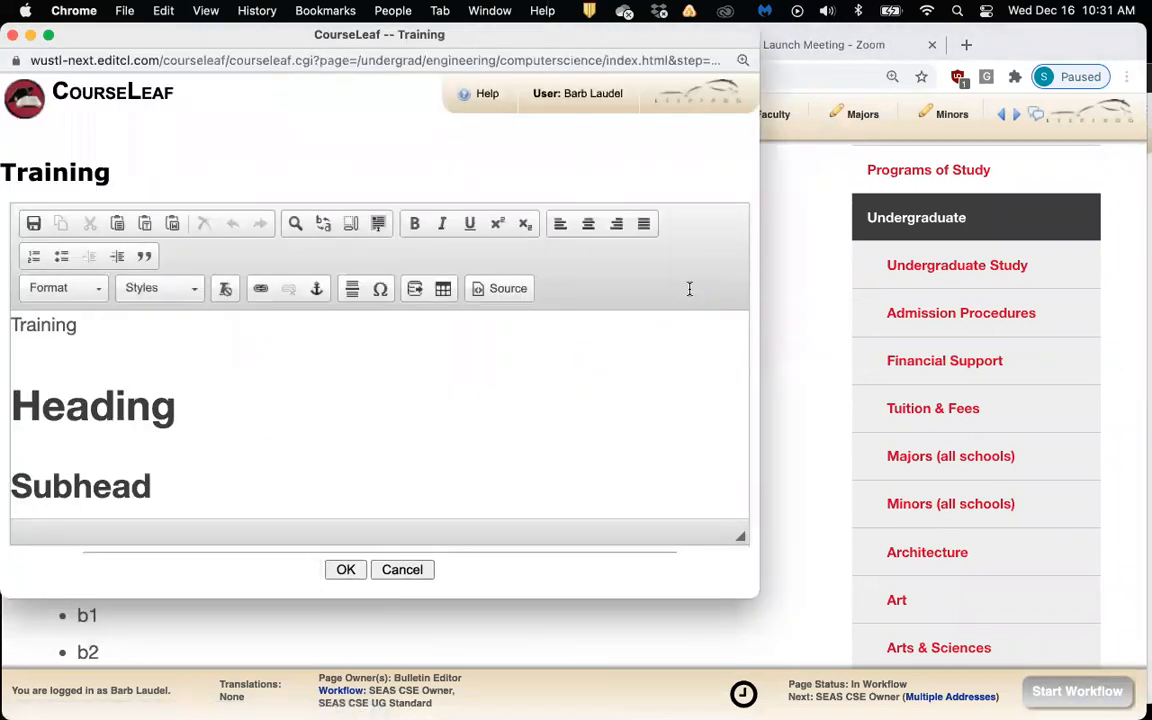
pyautogui.scroll(-15, 689, 288)
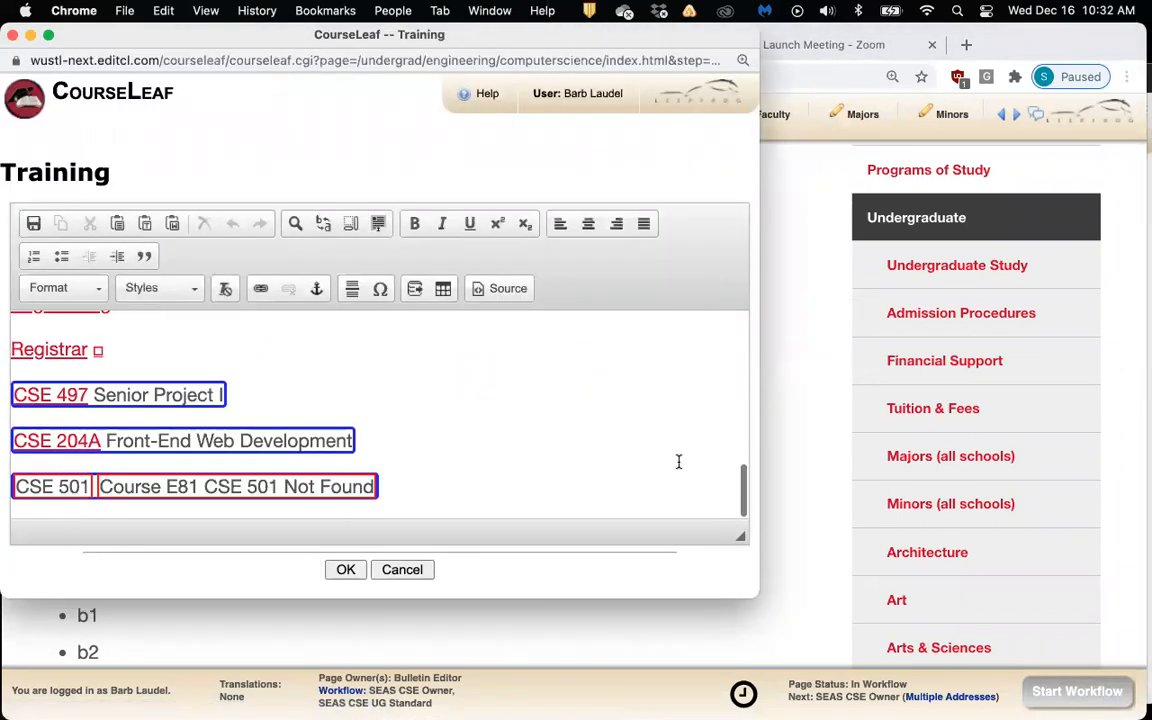
pyautogui.click(645, 480)
pyautogui.press('Return')
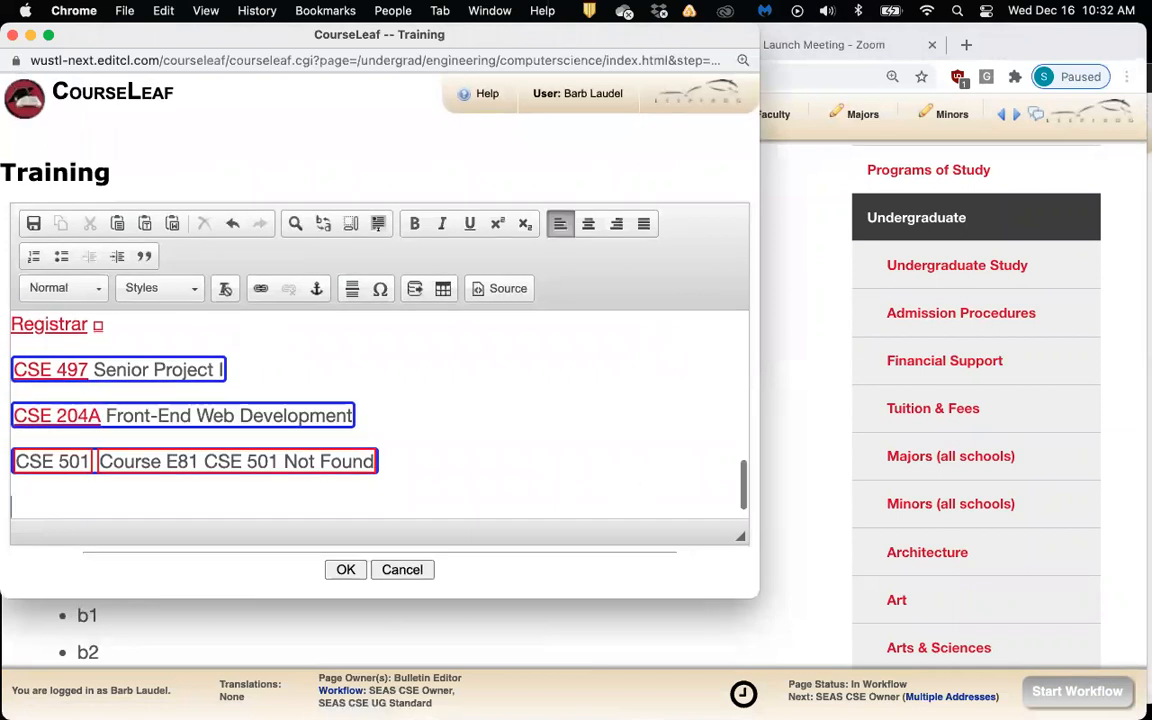
pyautogui.moveTo(257, 37); pyautogui.dragTo(315, 37)
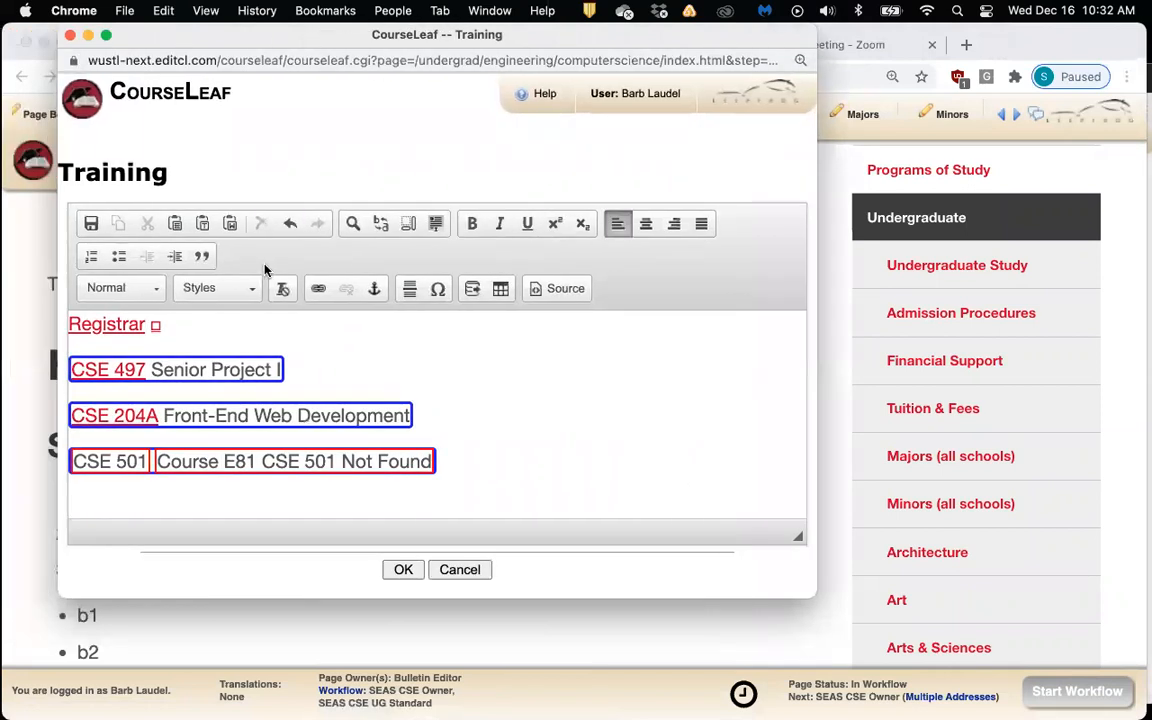
# Paste the prerequisites paragraph into the Paste as Plain Text box
pyautogui.click(202, 226)
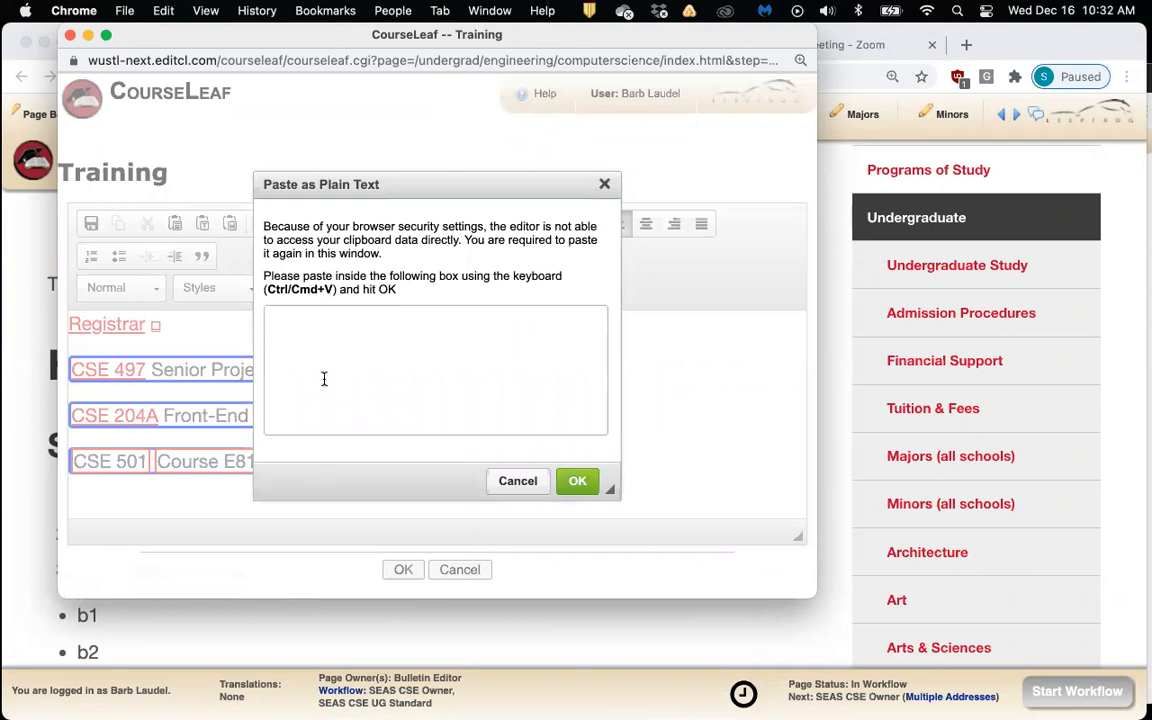
pyautogui.rightClick(298, 348)
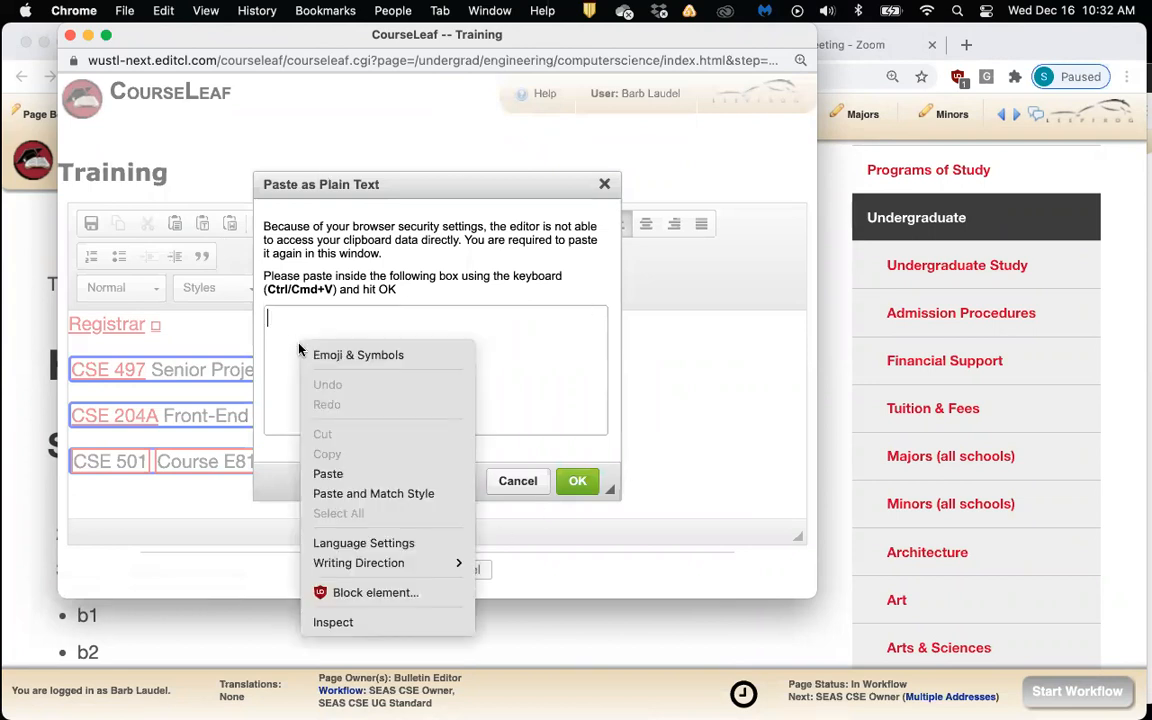
pyautogui.click(346, 472)
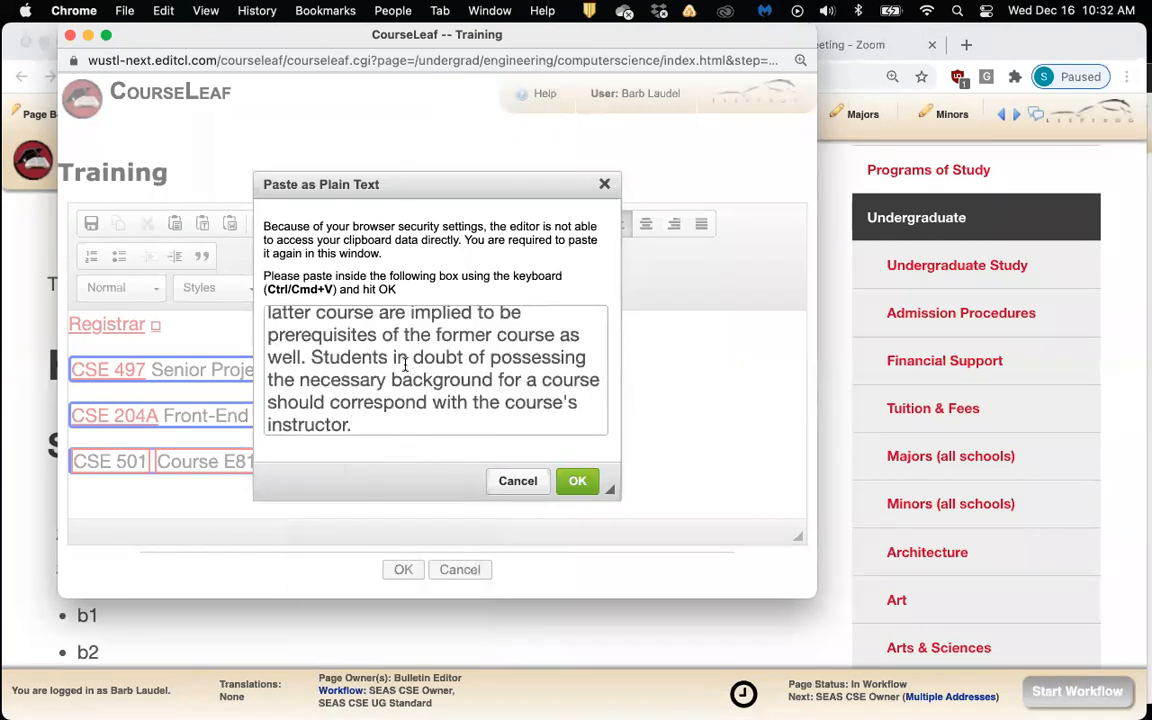
pyautogui.scroll(3, 404, 370)
pyautogui.scroll(-3, 404, 365)
pyautogui.scroll(-2, 404, 365)
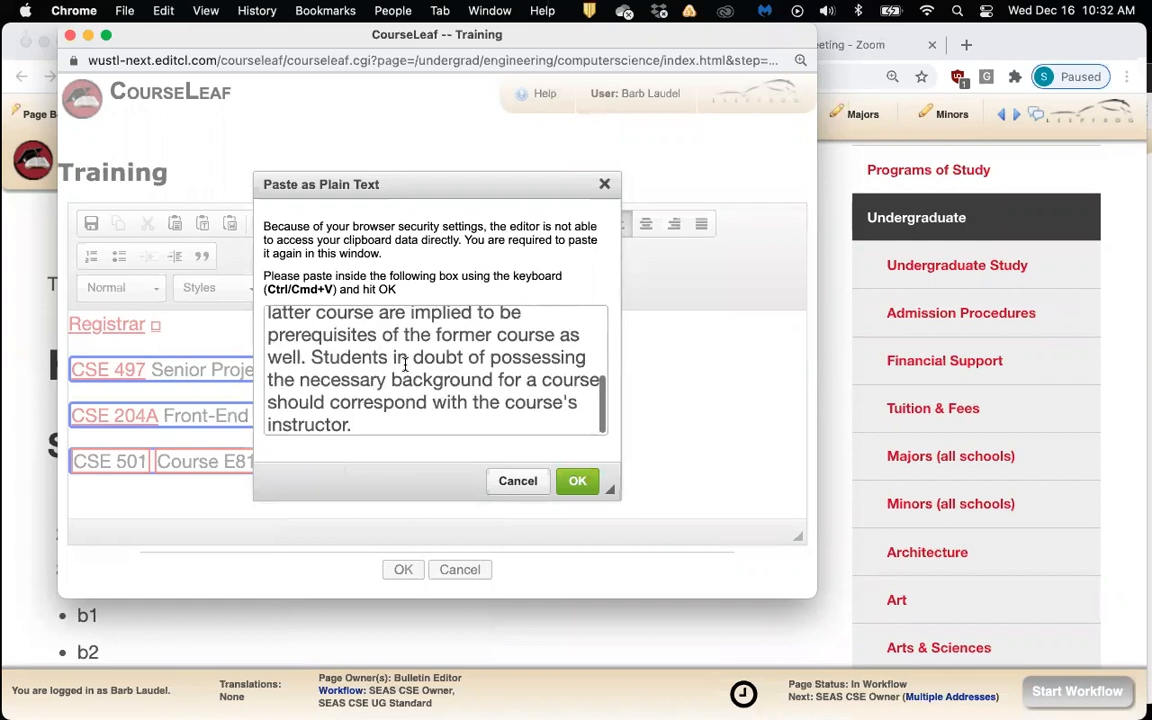
# Insert the plain-text prerequisites paragraph below CSE 501 and save the Training section
pyautogui.click(579, 481)
pyautogui.scroll(-1, 514, 453)
pyautogui.scroll(1, 512, 453)
pyautogui.scroll(-1, 510, 453)
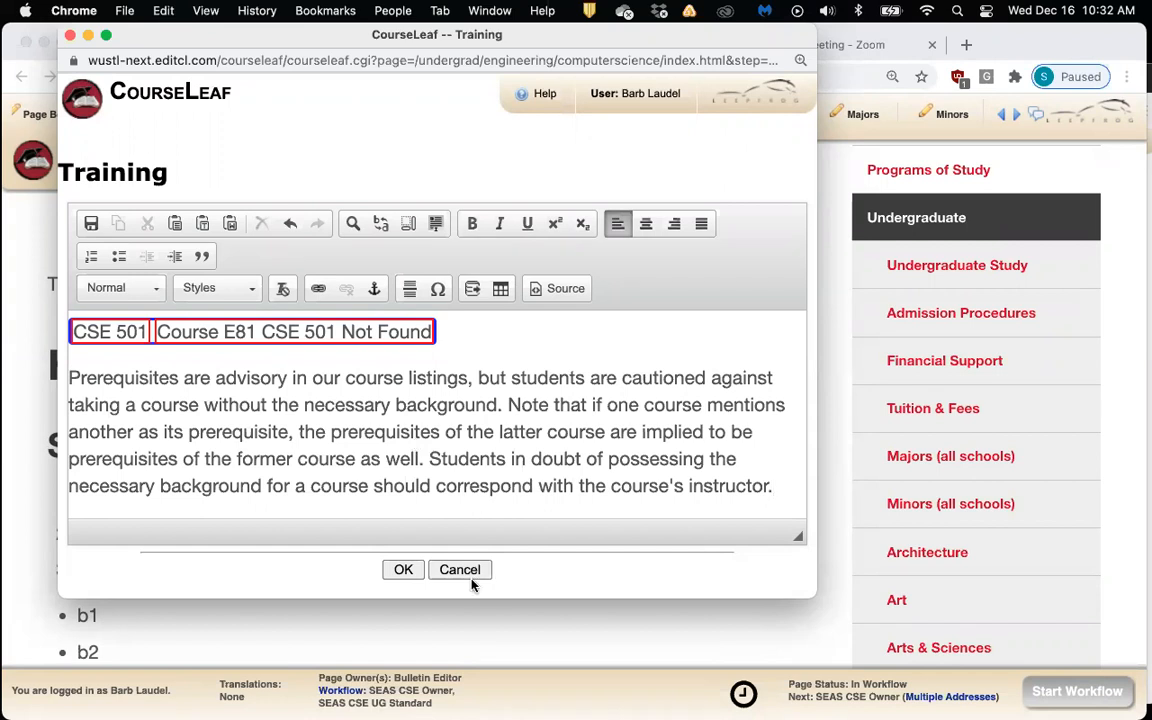
pyautogui.click(403, 570)
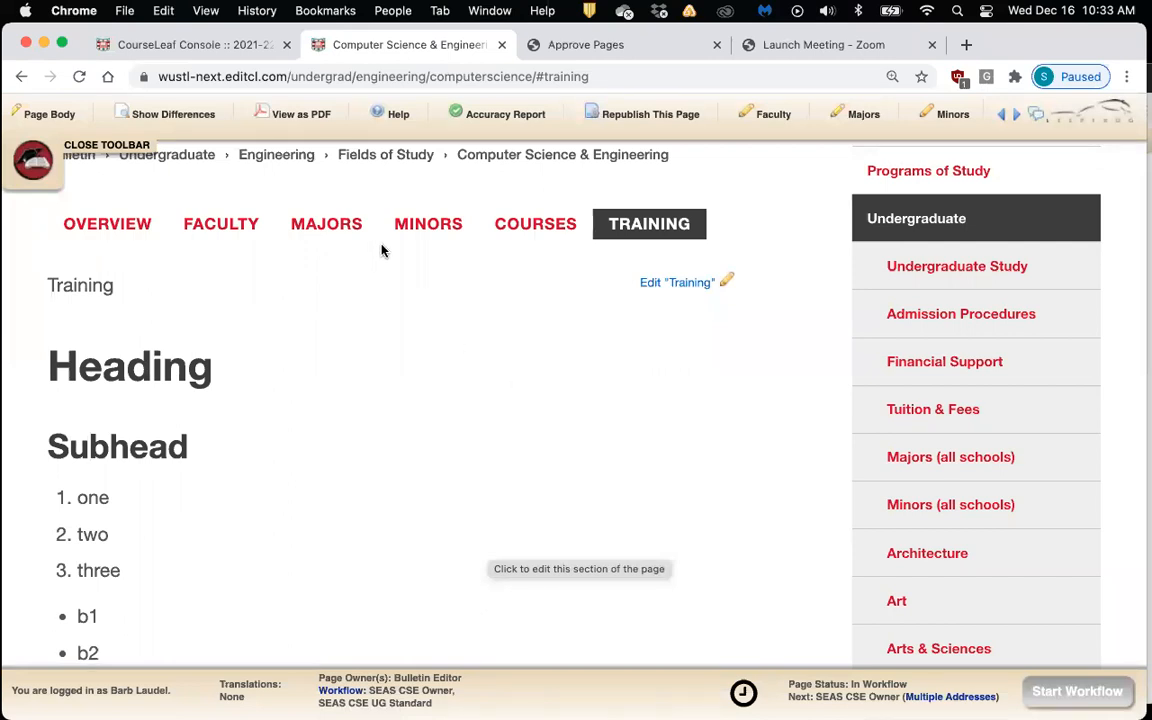
# Reopen the Training editor and add blank lines beneath the prerequisites paragraph
pyautogui.click(693, 287)
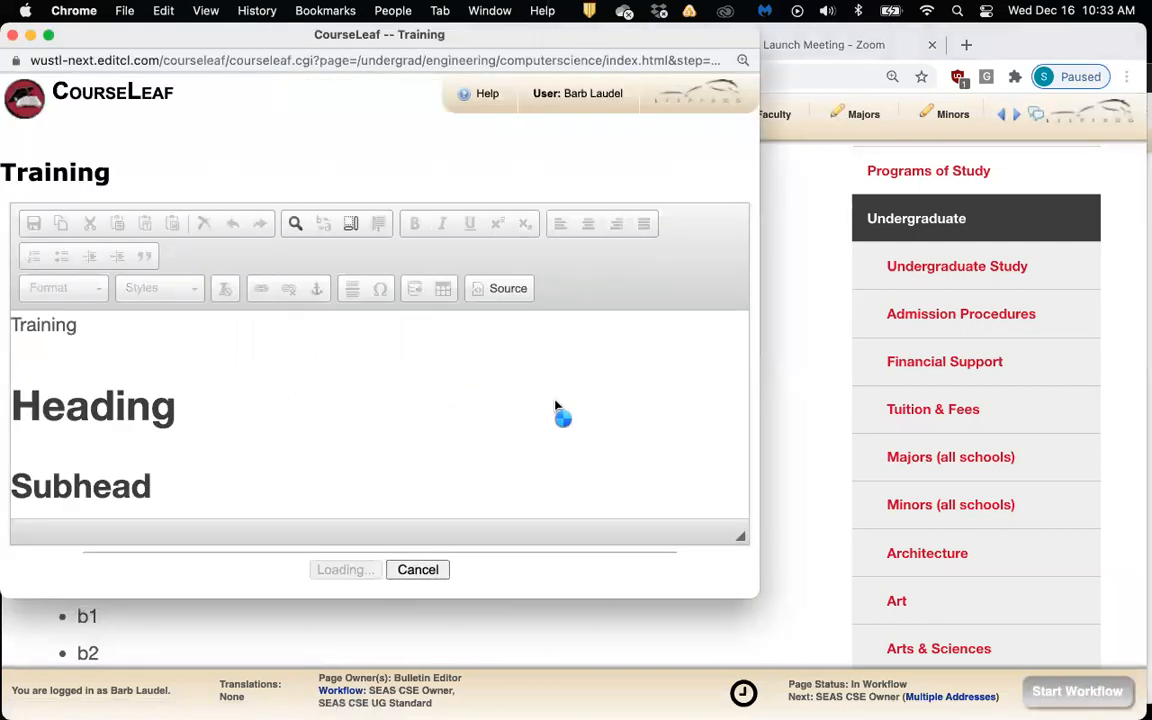
pyautogui.scroll(-10, 540, 392)
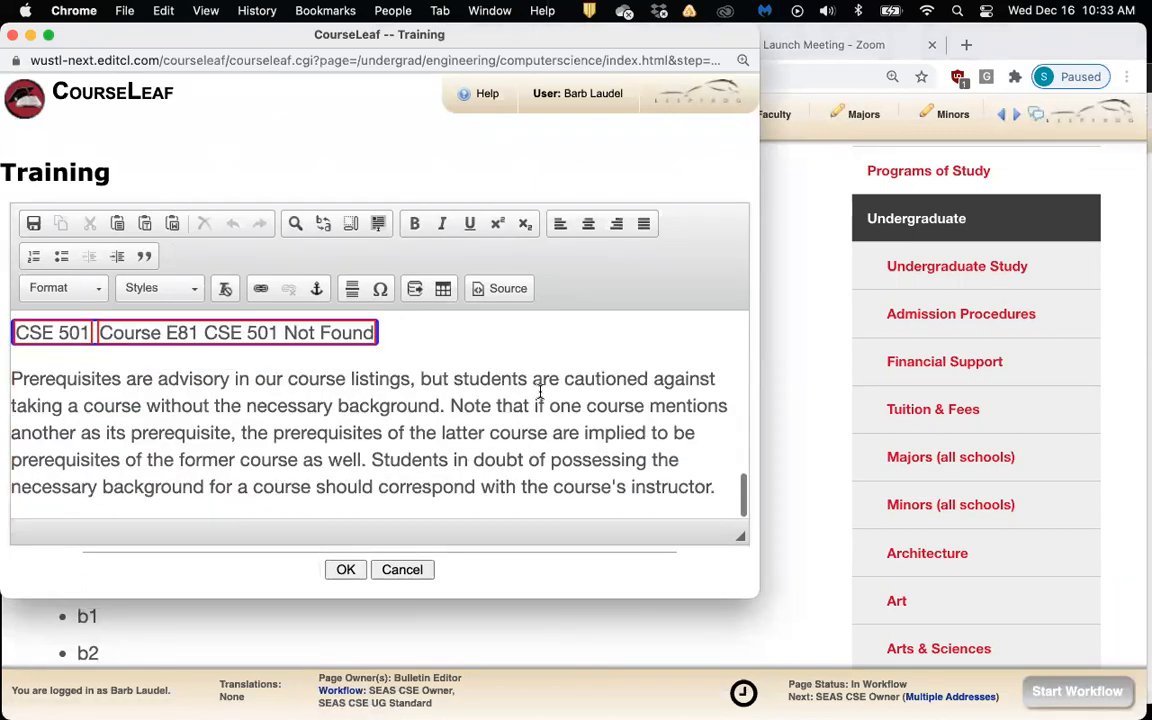
pyautogui.click(730, 483)
pyautogui.press('Return')
pyautogui.press('Return')
pyautogui.press('Return')
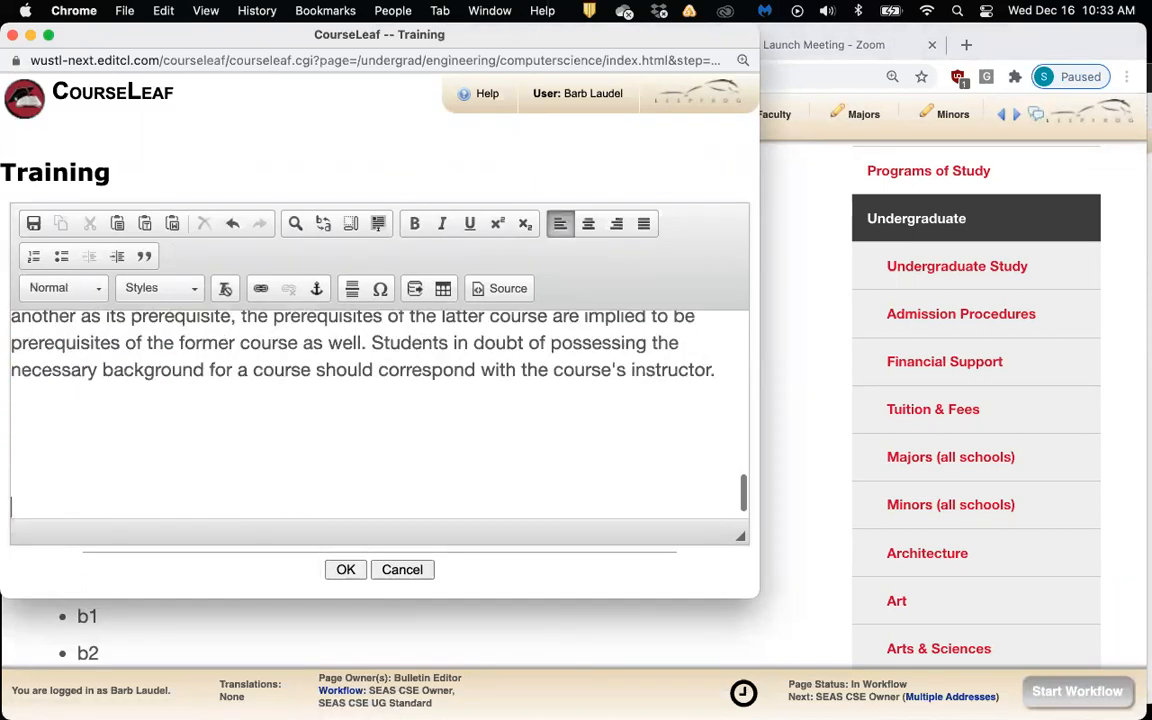
pyautogui.click(418, 443)
pyautogui.click(302, 48)
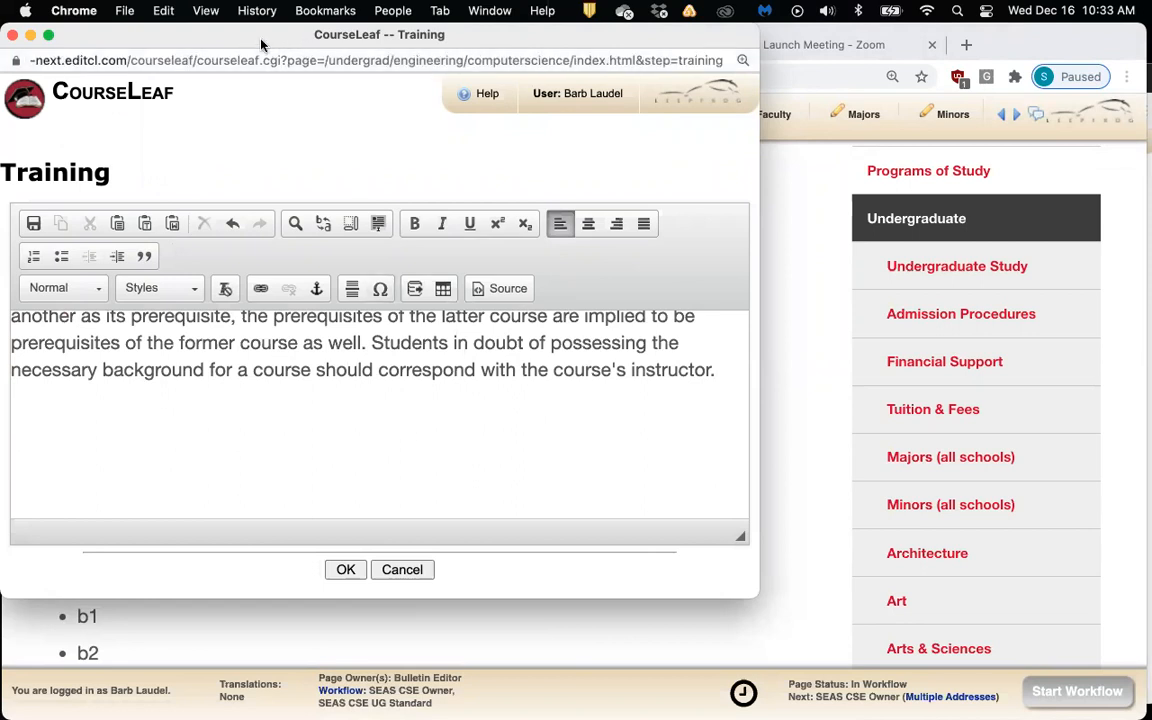
pyautogui.moveTo(261, 44); pyautogui.dragTo(315, 50)
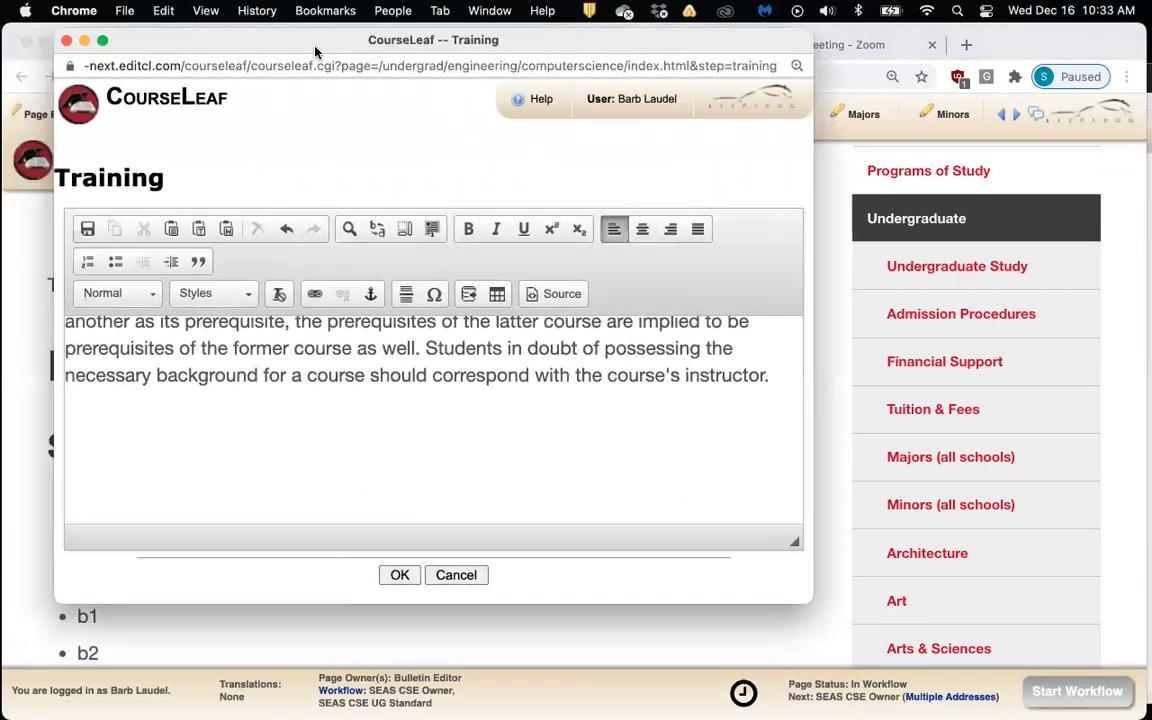
# Start a Course List table and list the Computer Science & Engineering courses
pyautogui.click(497, 296)
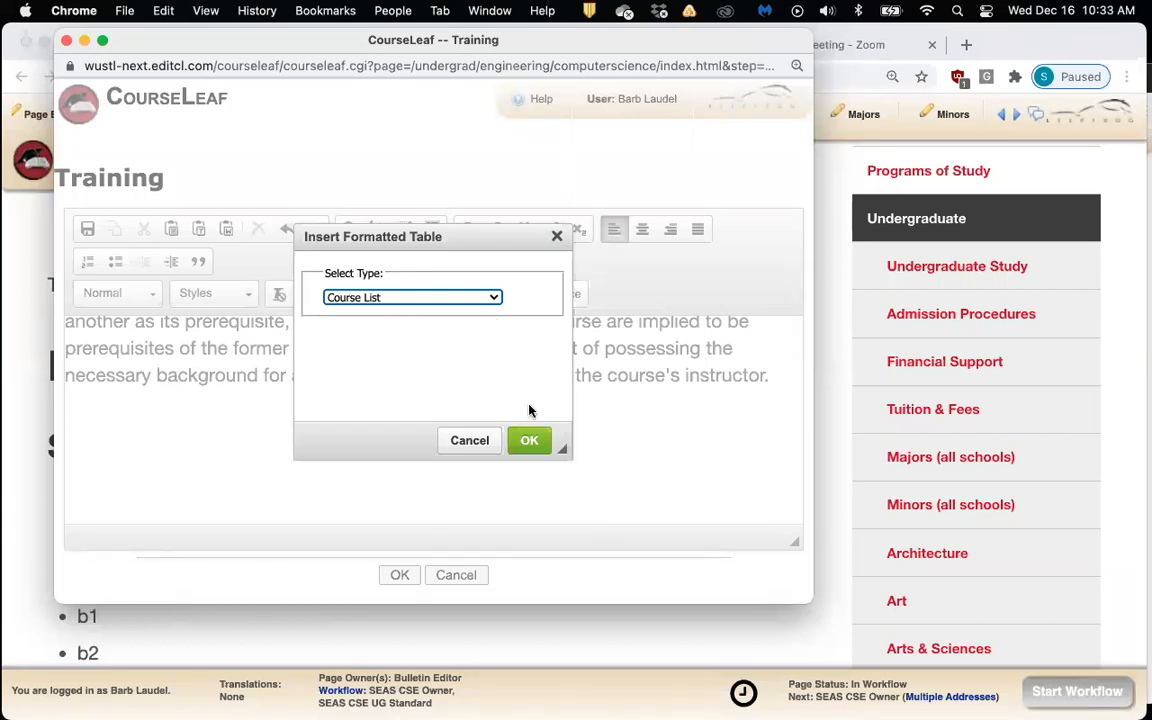
pyautogui.click(530, 442)
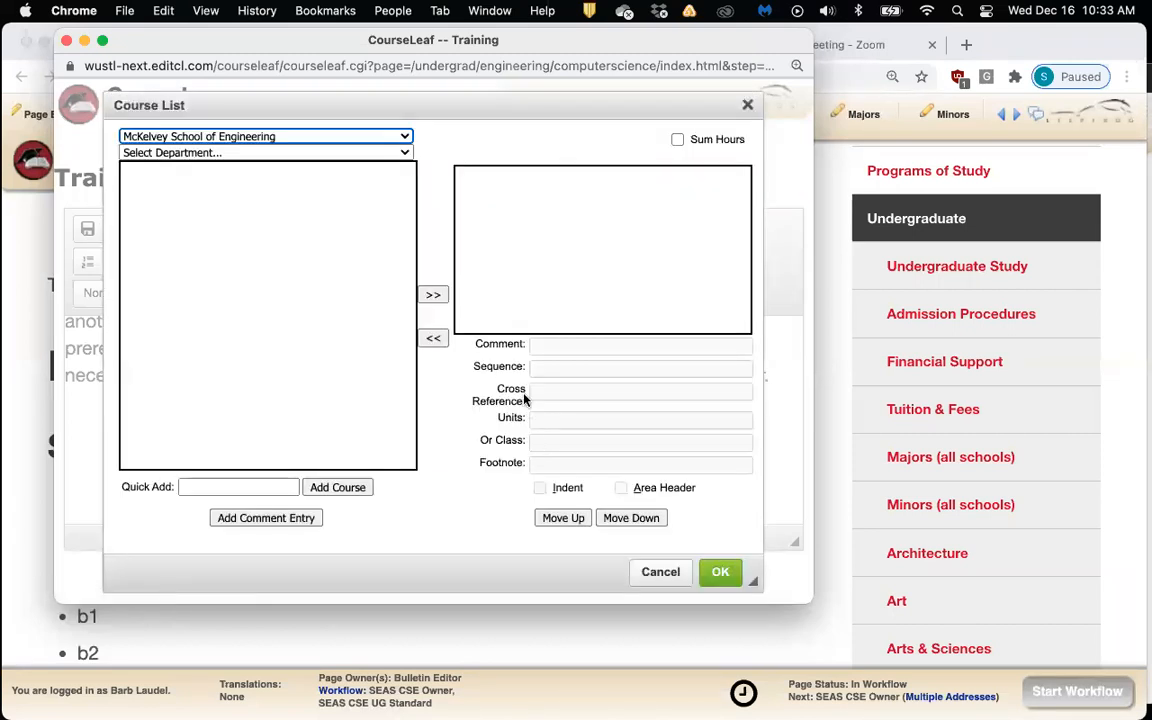
pyautogui.moveTo(432, 108); pyautogui.dragTo(459, 116)
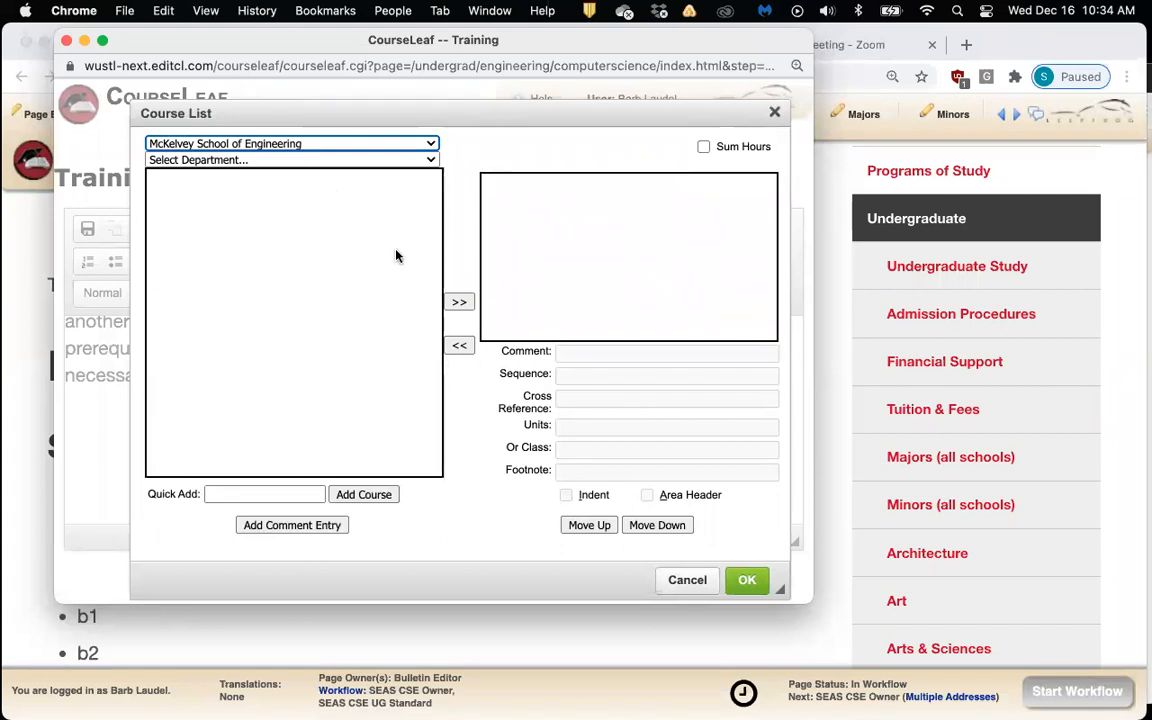
pyautogui.click(419, 159)
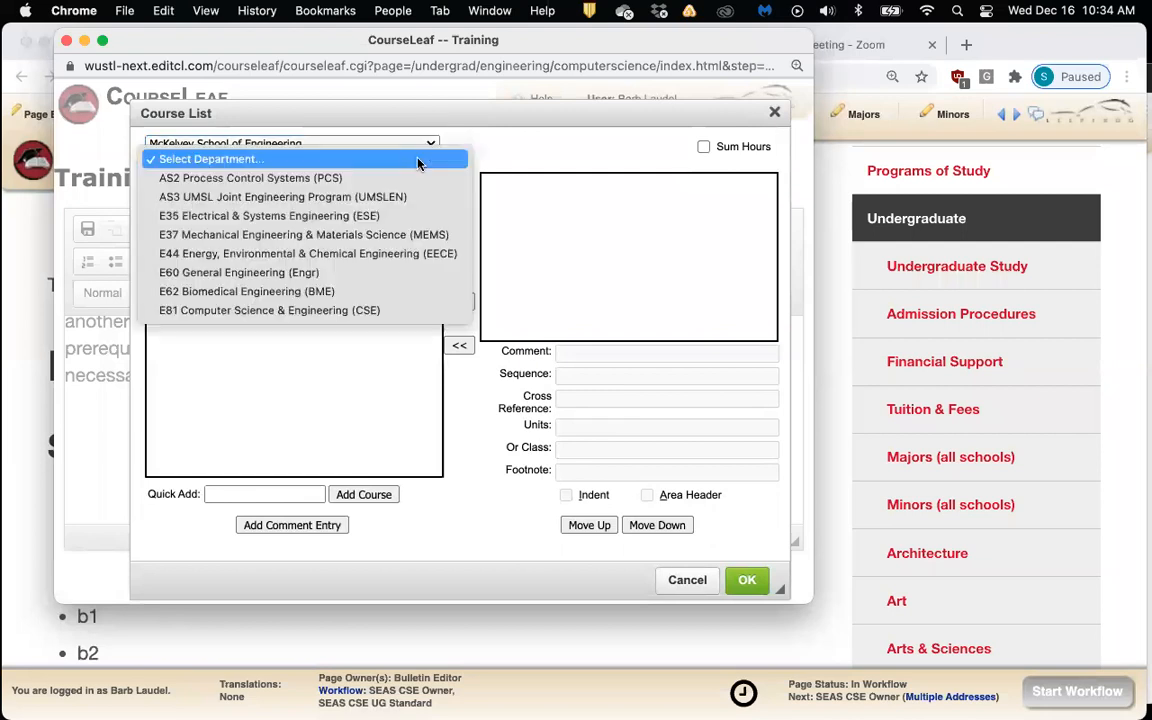
pyautogui.click(377, 318)
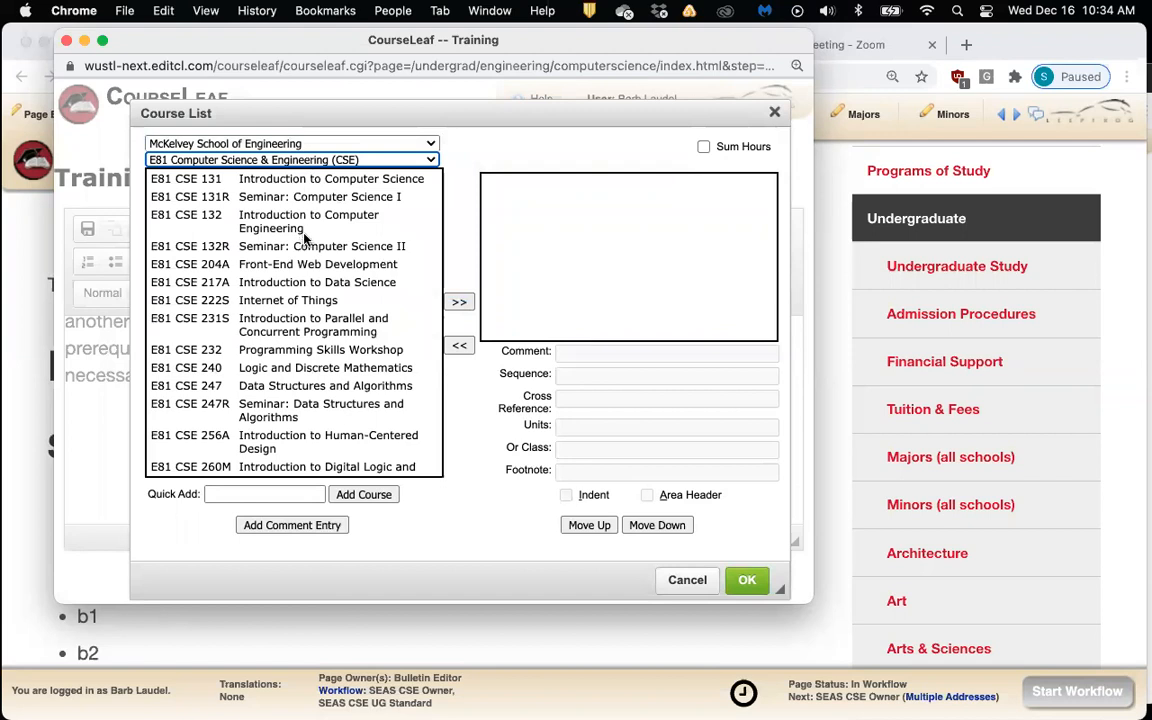
pyautogui.scroll(-3, 305, 237)
pyautogui.scroll(3, 305, 237)
pyautogui.scroll(-2, 305, 237)
pyautogui.scroll(2, 305, 237)
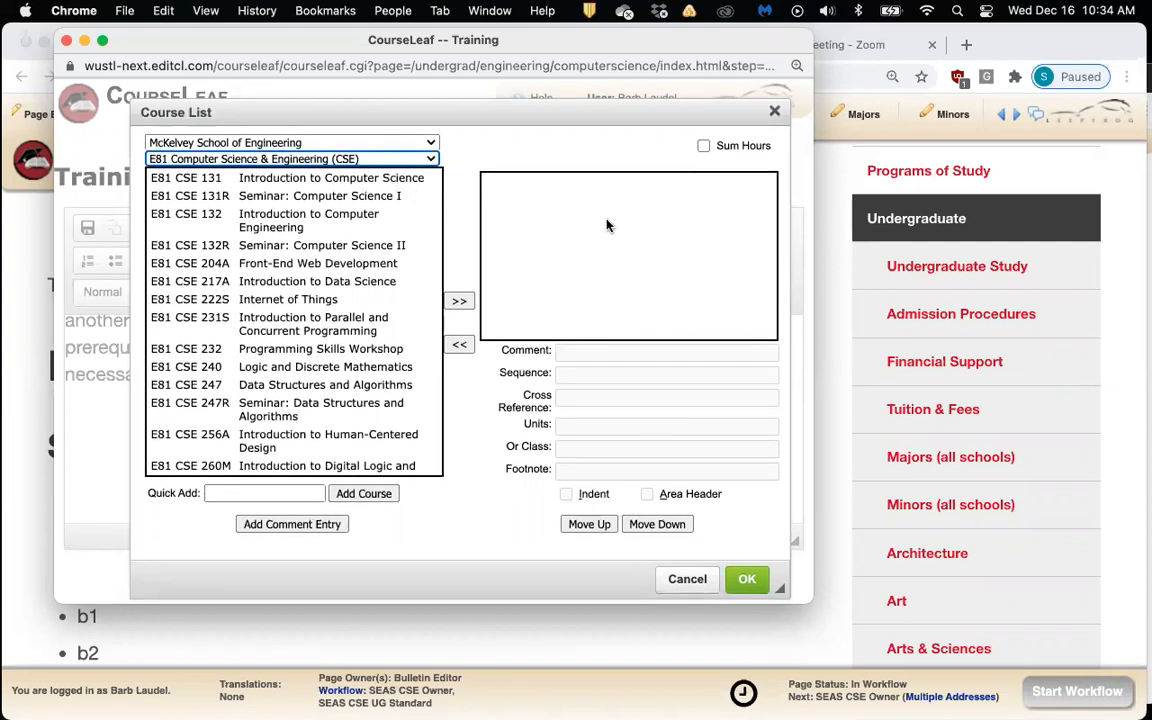
# Add six courses, CSE 131 through CSE 217A, with Sum Hours, and apply the list
pyautogui.click(333, 181)
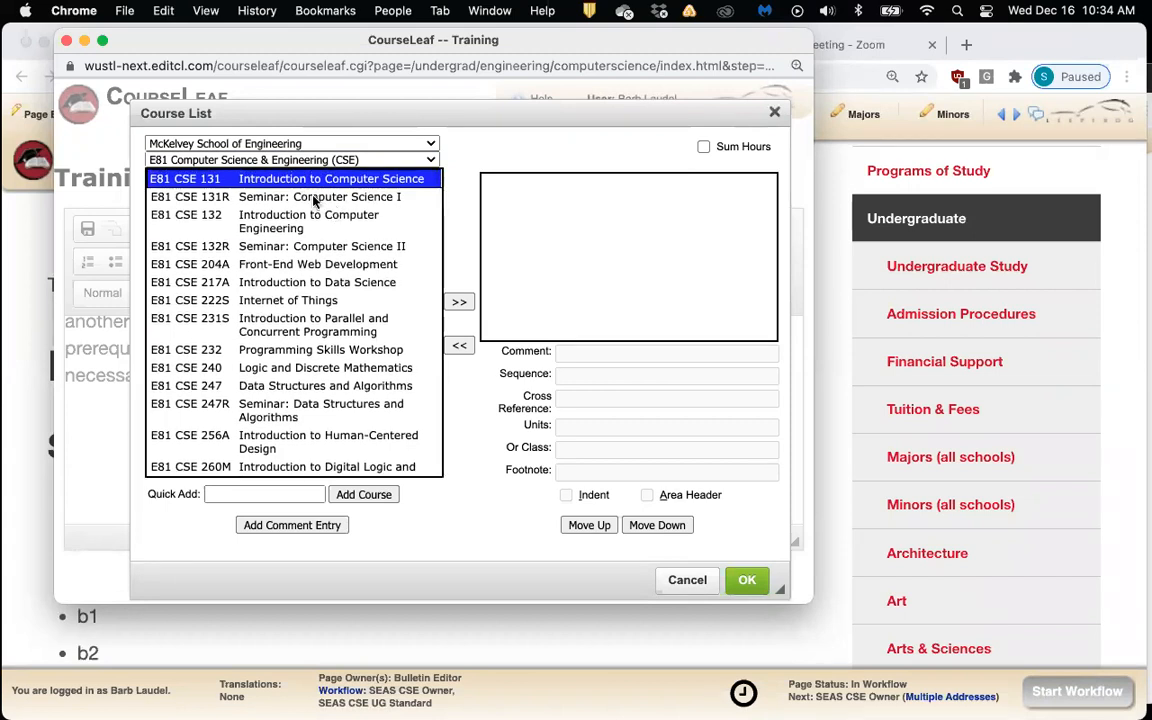
pyautogui.click(458, 304)
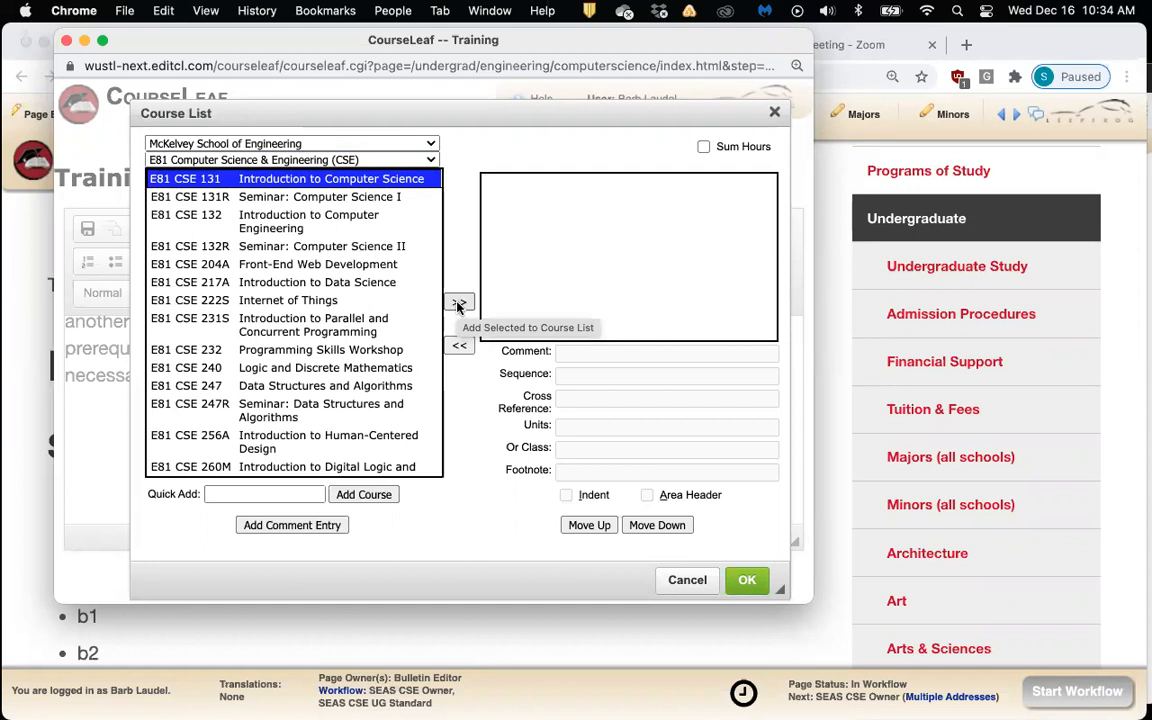
pyautogui.click(458, 304)
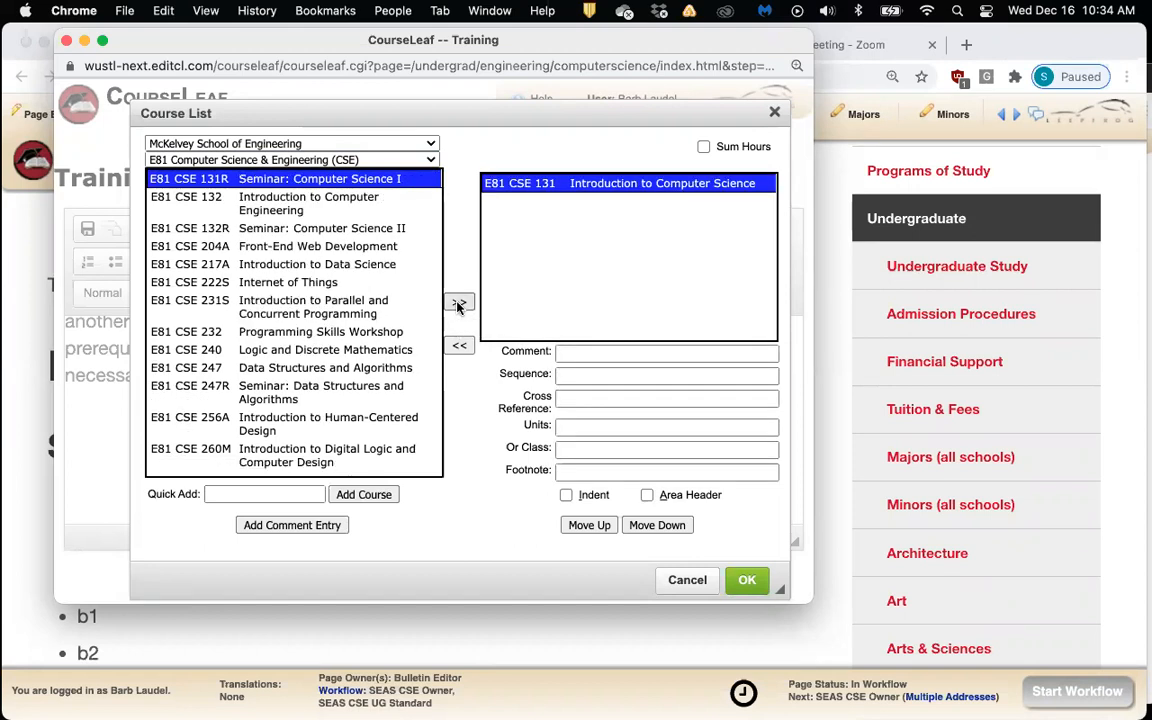
pyautogui.click(458, 304)
pyautogui.click(458, 304)
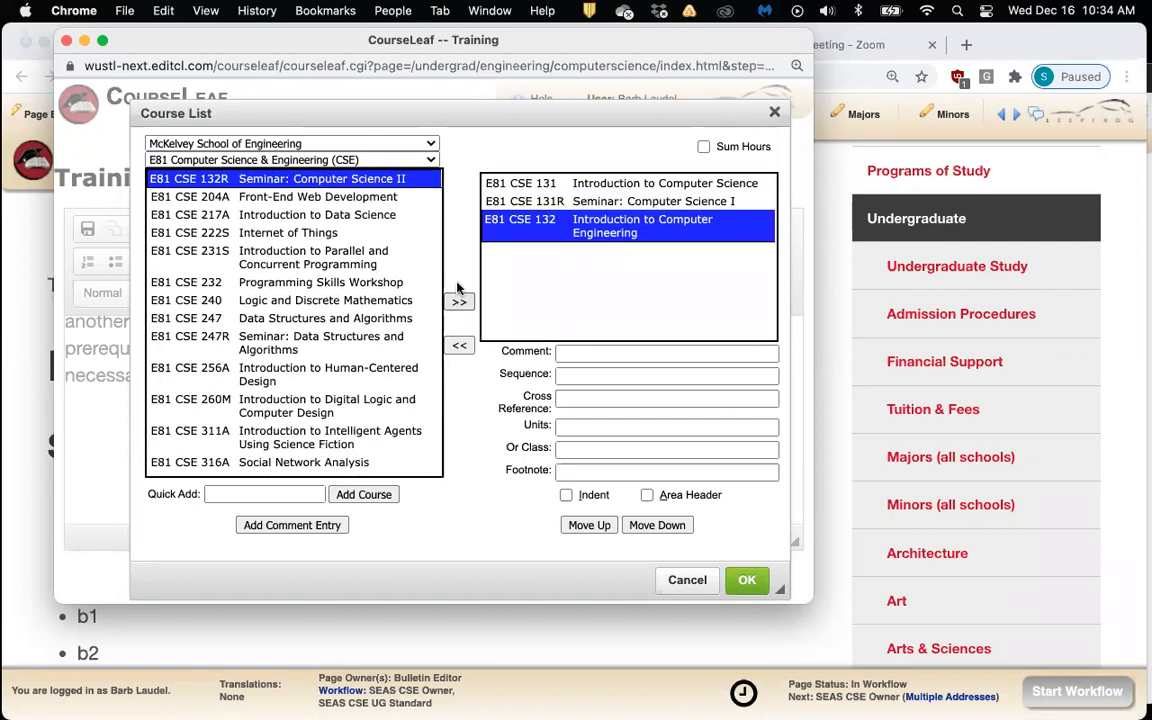
pyautogui.doubleClick(217, 185)
pyautogui.doubleClick(217, 185)
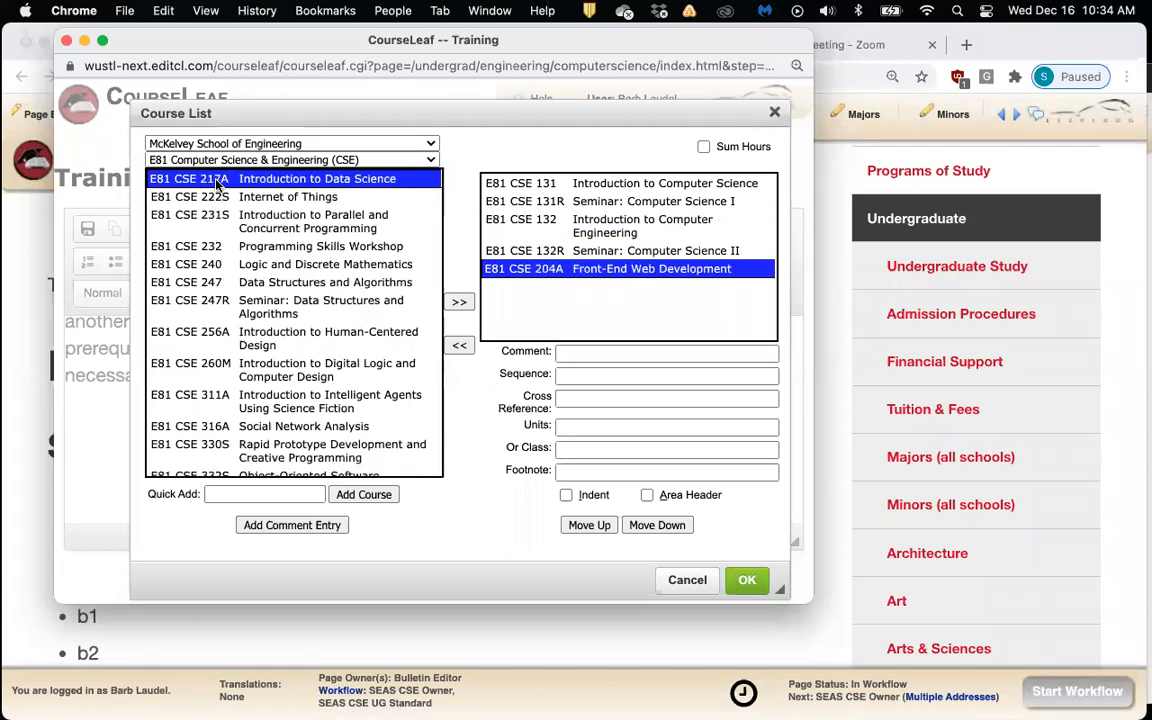
pyautogui.doubleClick(217, 185)
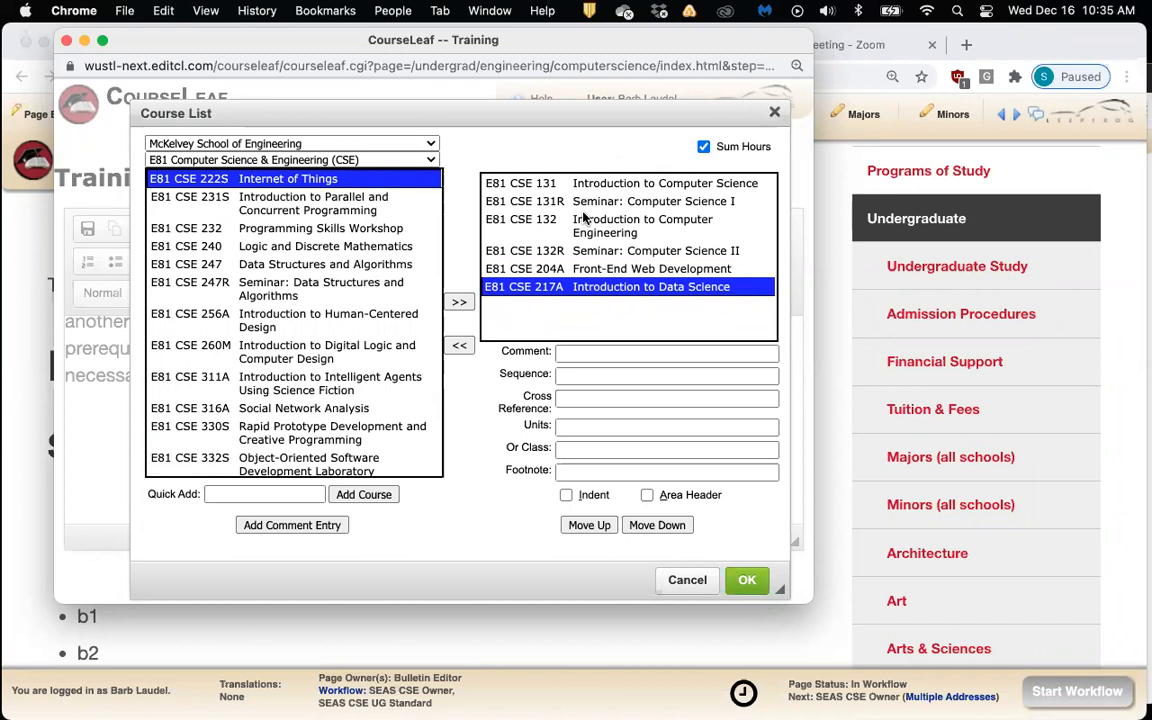
pyautogui.click(745, 580)
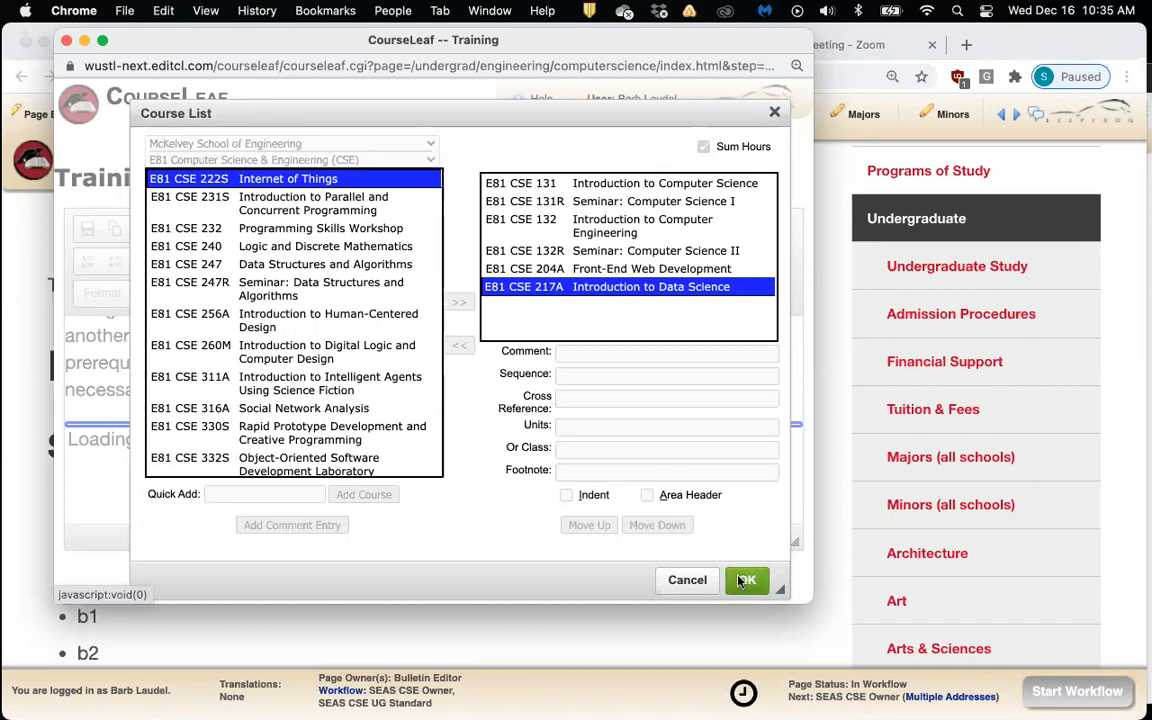
# Widen the Training editor, check the 14-unit total, and save the six-course table
pyautogui.click(644, 402)
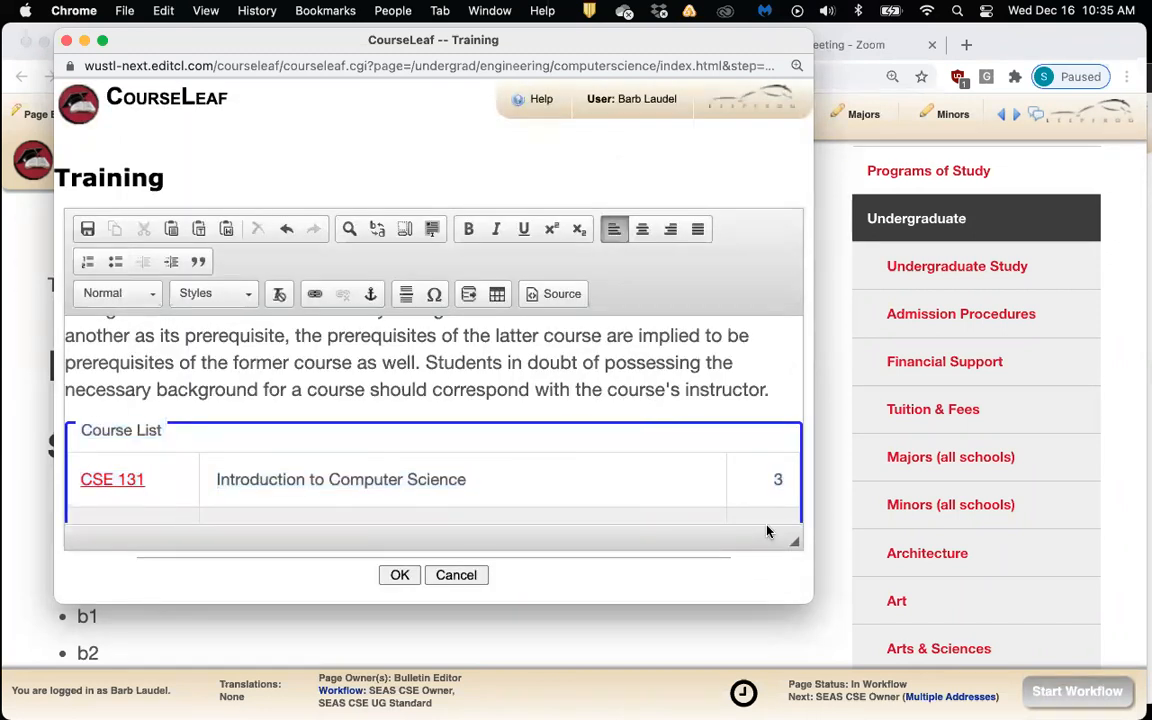
pyautogui.moveTo(816, 601); pyautogui.dragTo(952, 607)
pyautogui.scroll(-2, 563, 335)
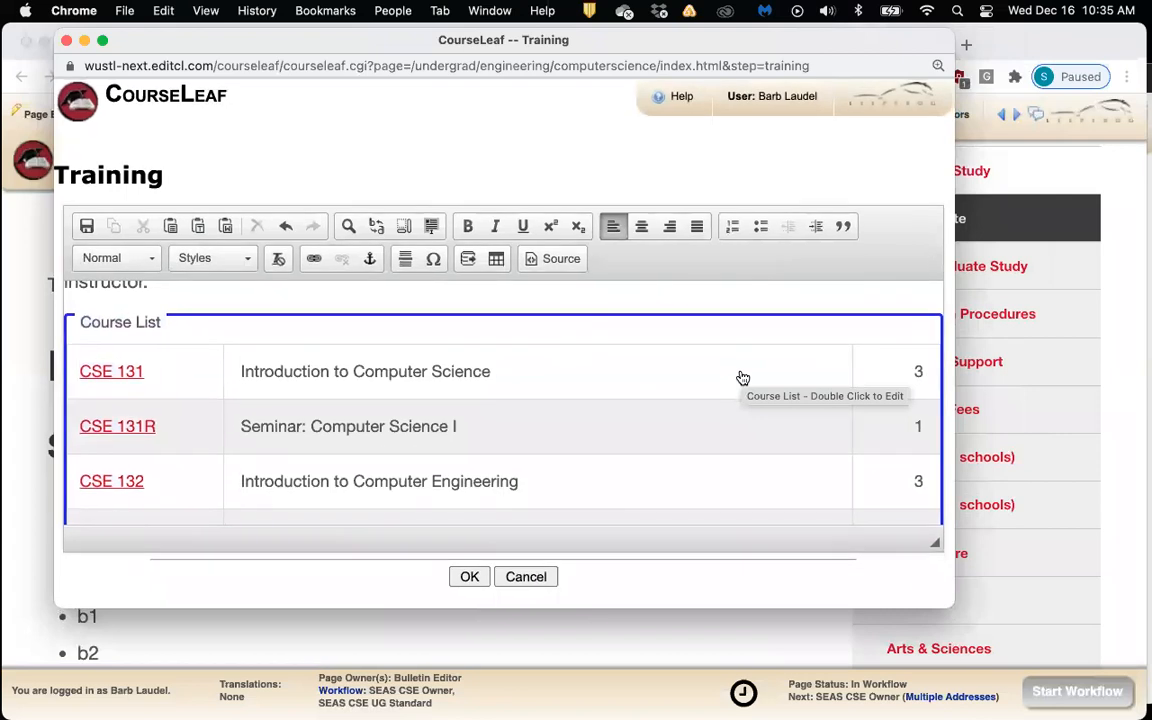
pyautogui.scroll(-3, 743, 378)
pyautogui.scroll(-3, 741, 378)
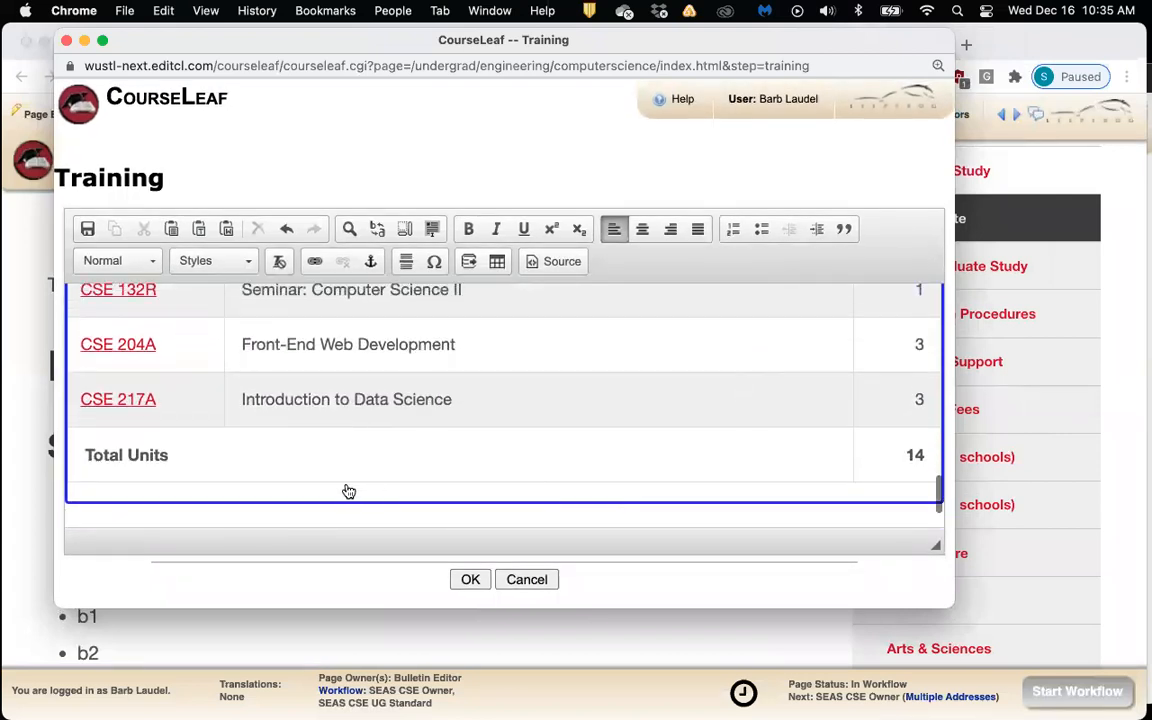
pyautogui.scroll(-1, 683, 464)
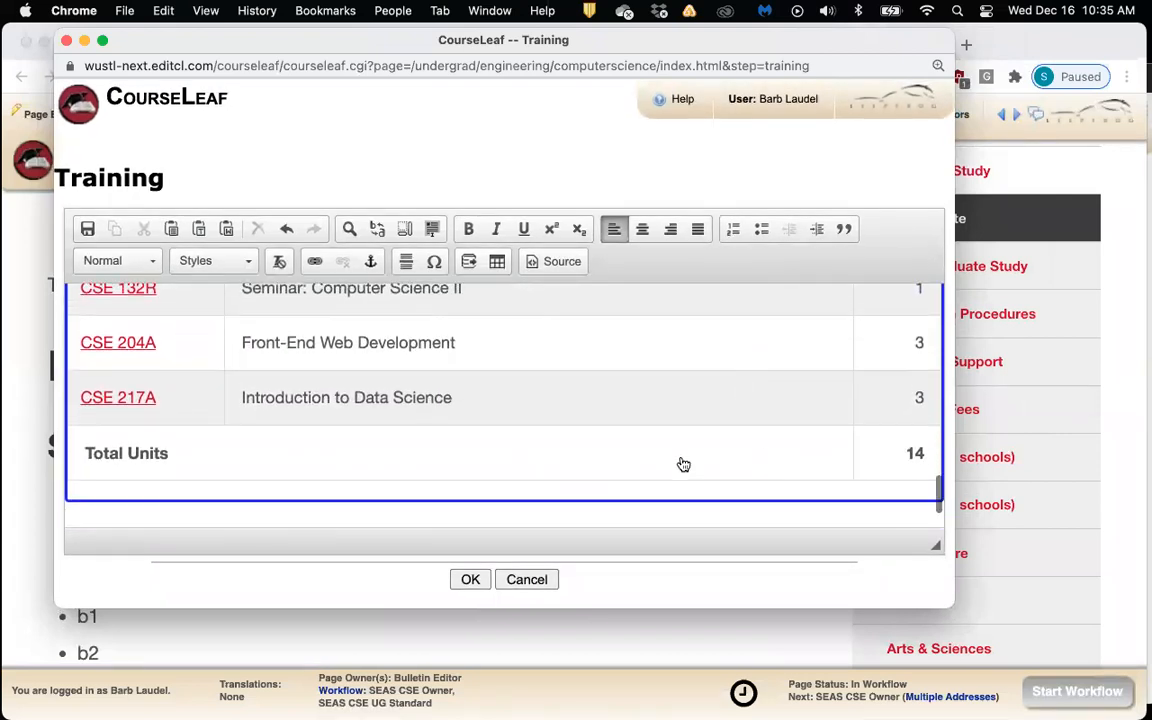
pyautogui.click(468, 580)
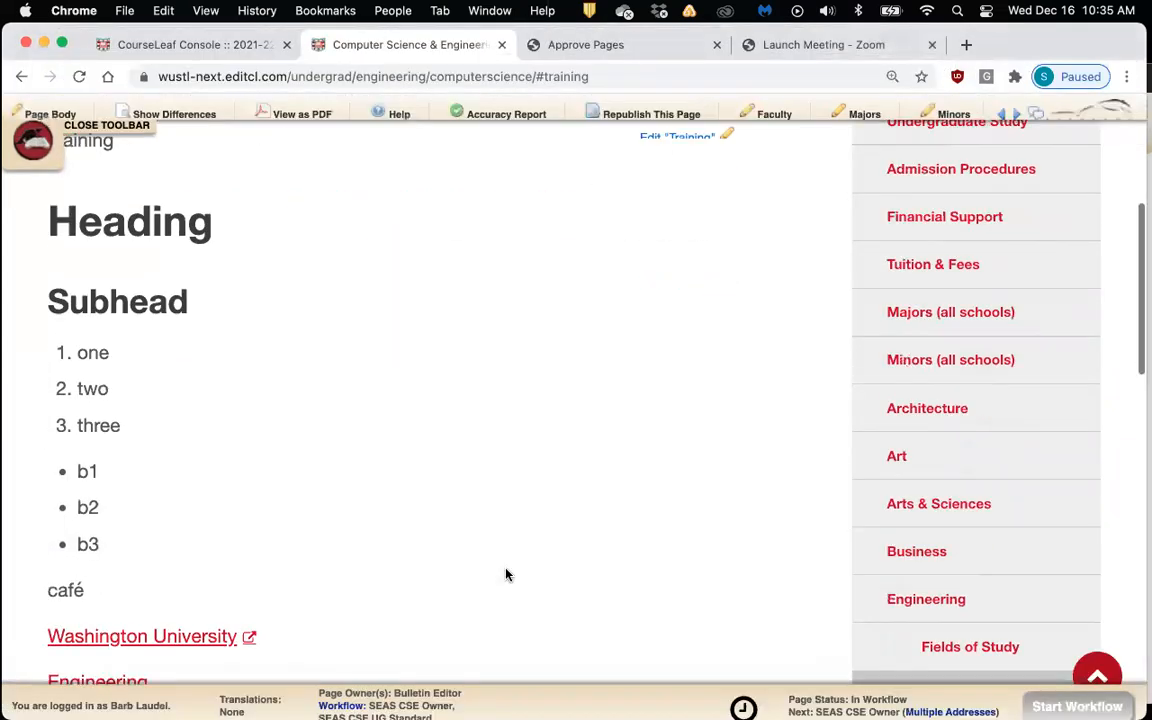
# Review the saved course table on the Training page and preview the CSE 132R description
pyautogui.scroll(-10, 506, 574)
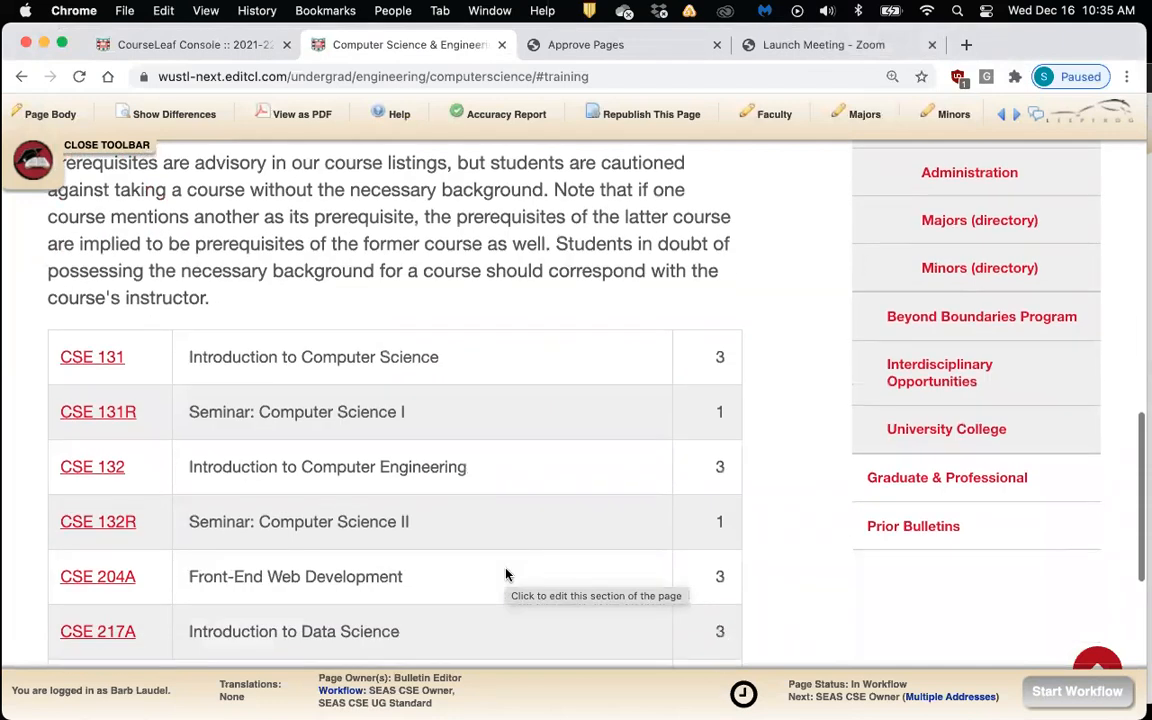
pyautogui.scroll(2, 506, 574)
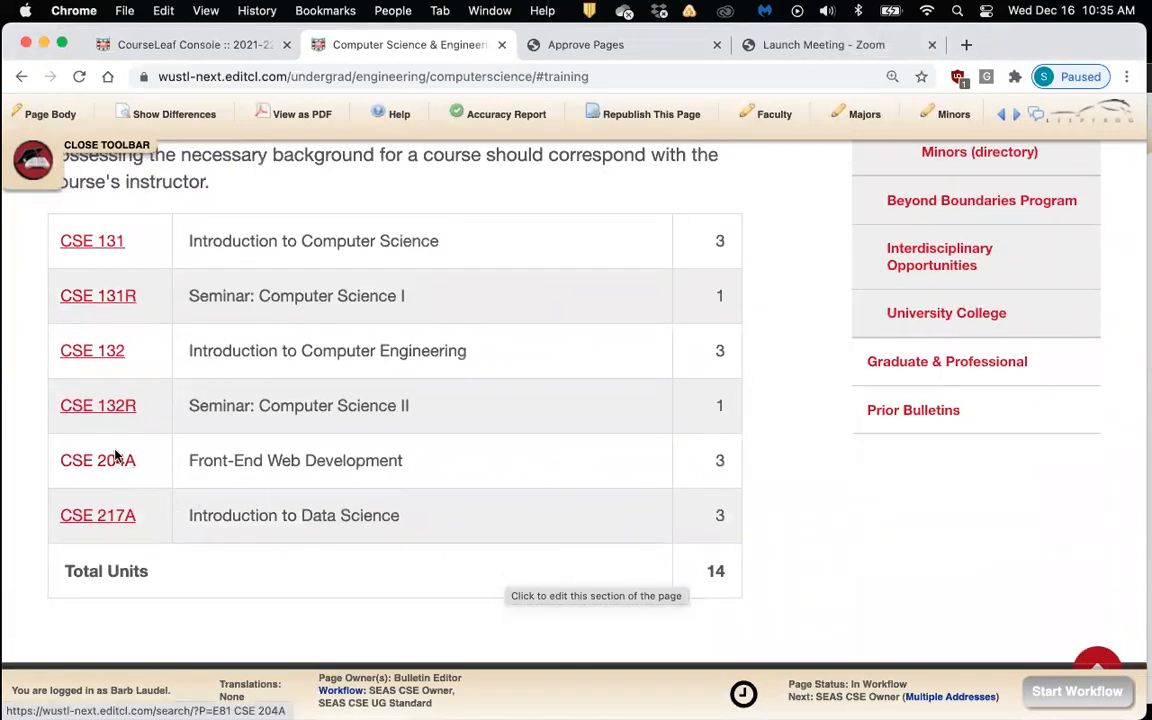
pyautogui.click(105, 413)
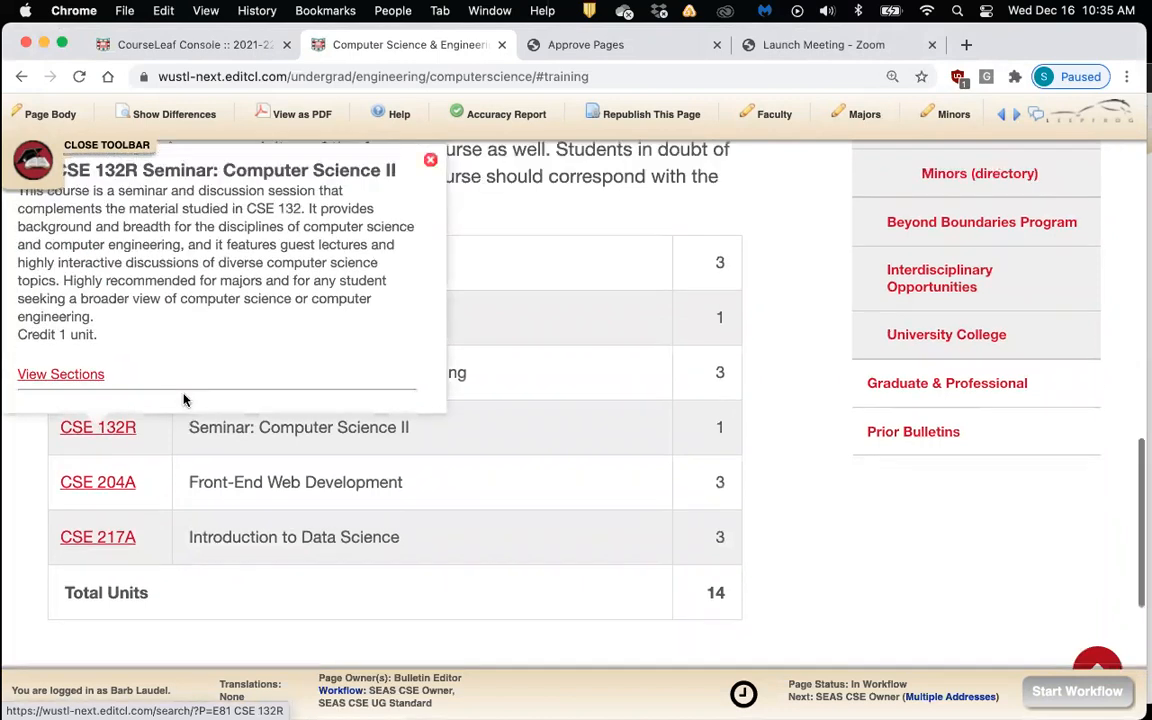
pyautogui.scroll(1, 183, 400)
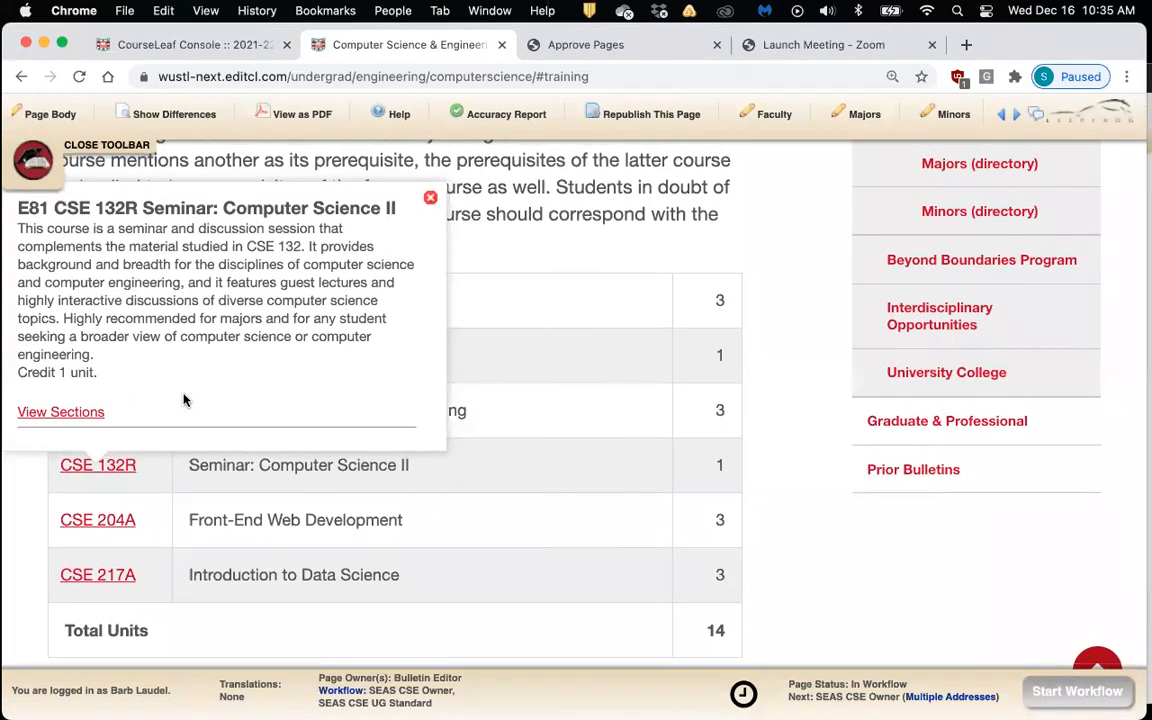
pyautogui.click(430, 201)
pyautogui.scroll(-2, 795, 283)
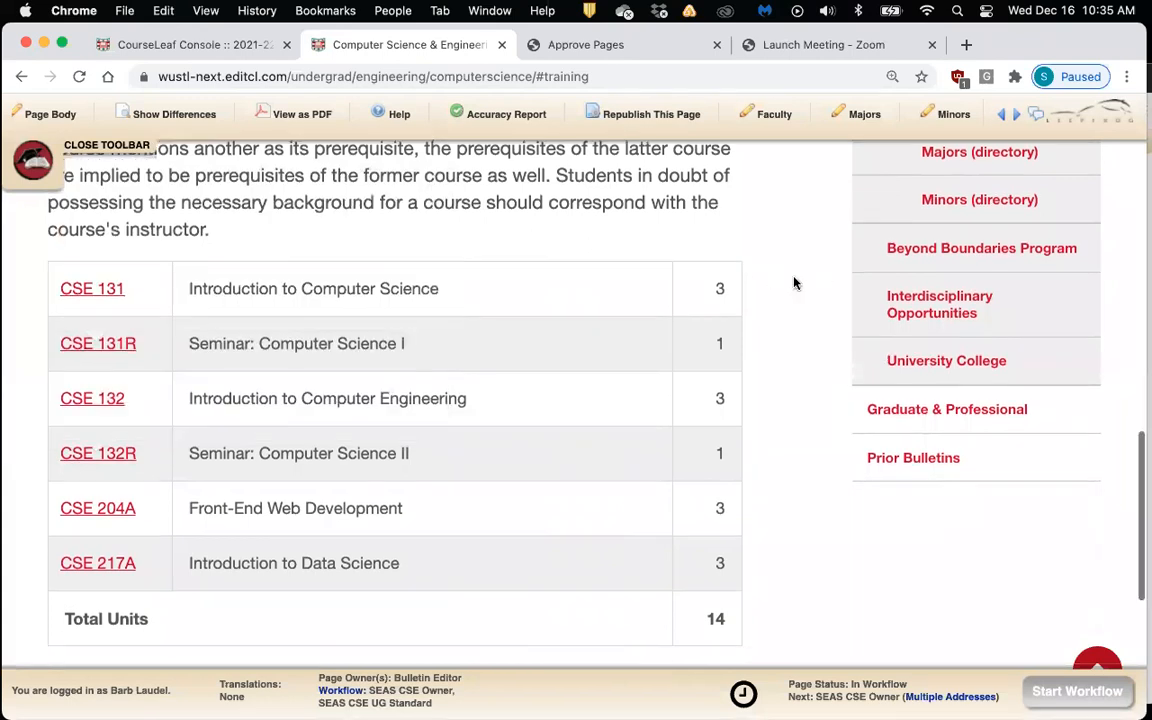
pyautogui.scroll(10, 795, 283)
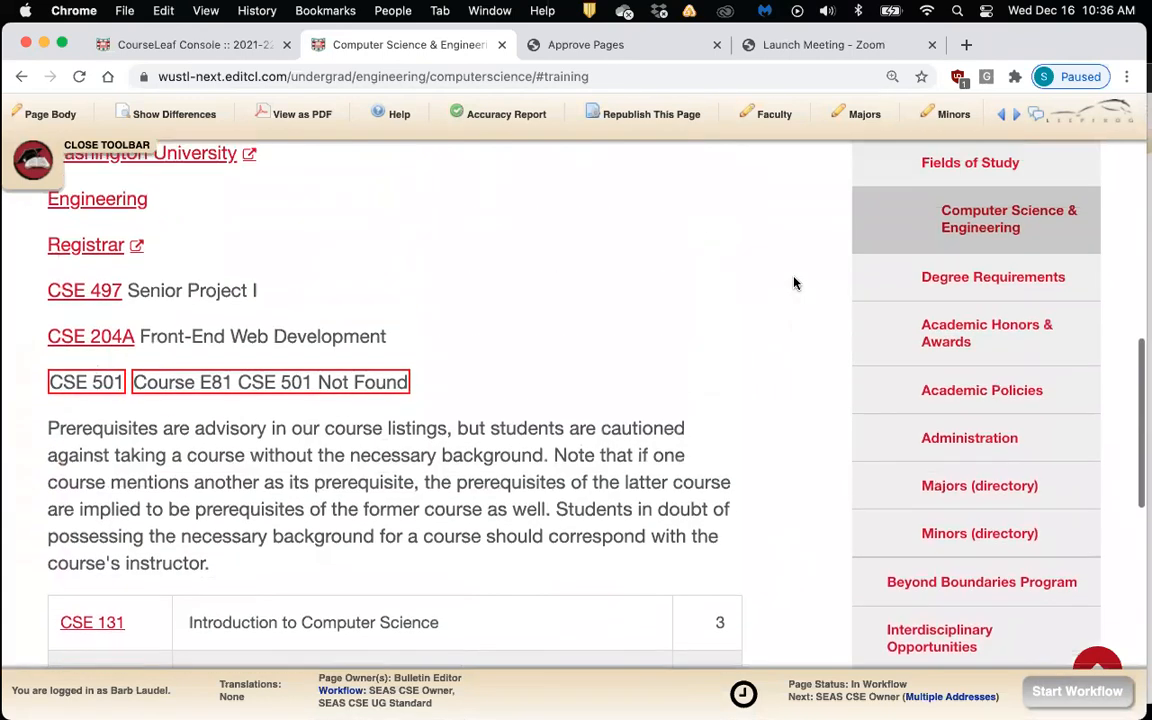
pyautogui.scroll(10, 795, 283)
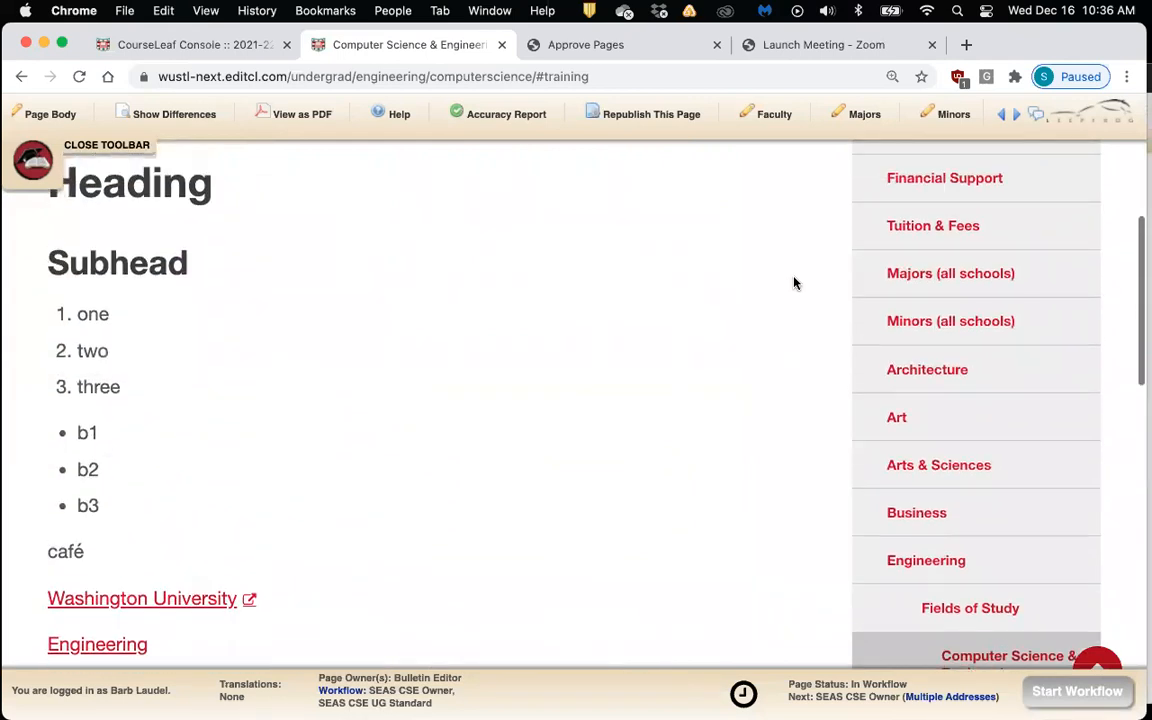
# Edit Training again, enlarge the editor, and reopen the Course List block of six CSE courses
pyautogui.click(703, 185)
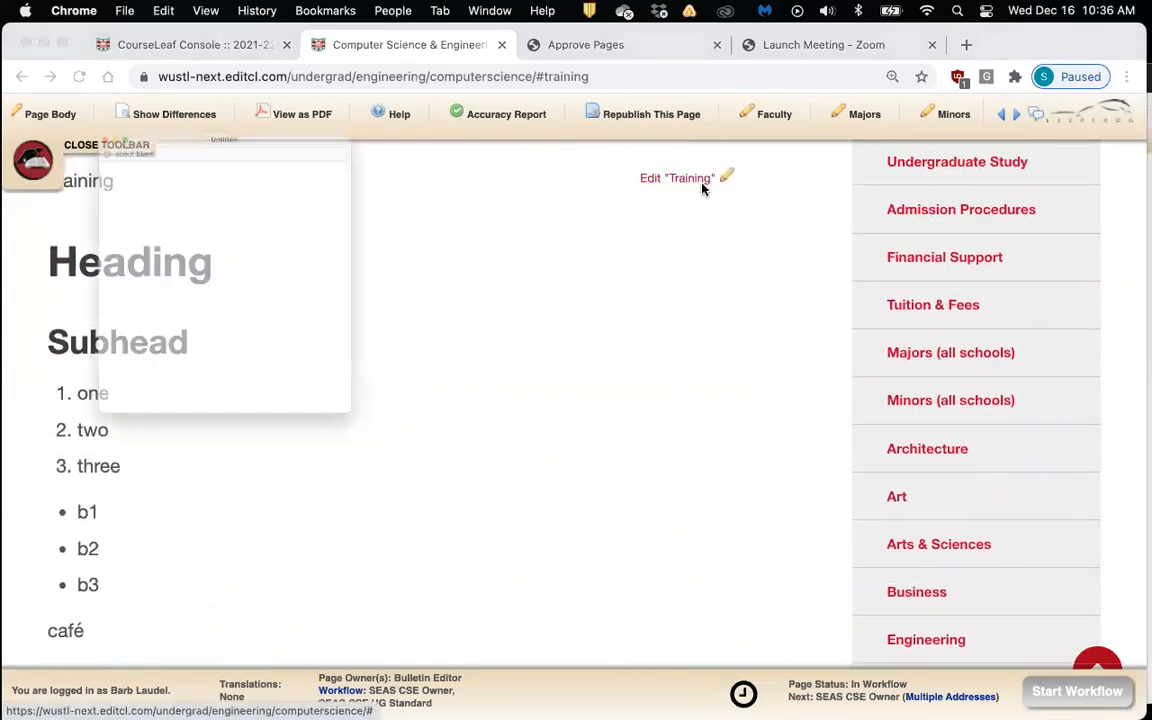
pyautogui.scroll(-10, 617, 458)
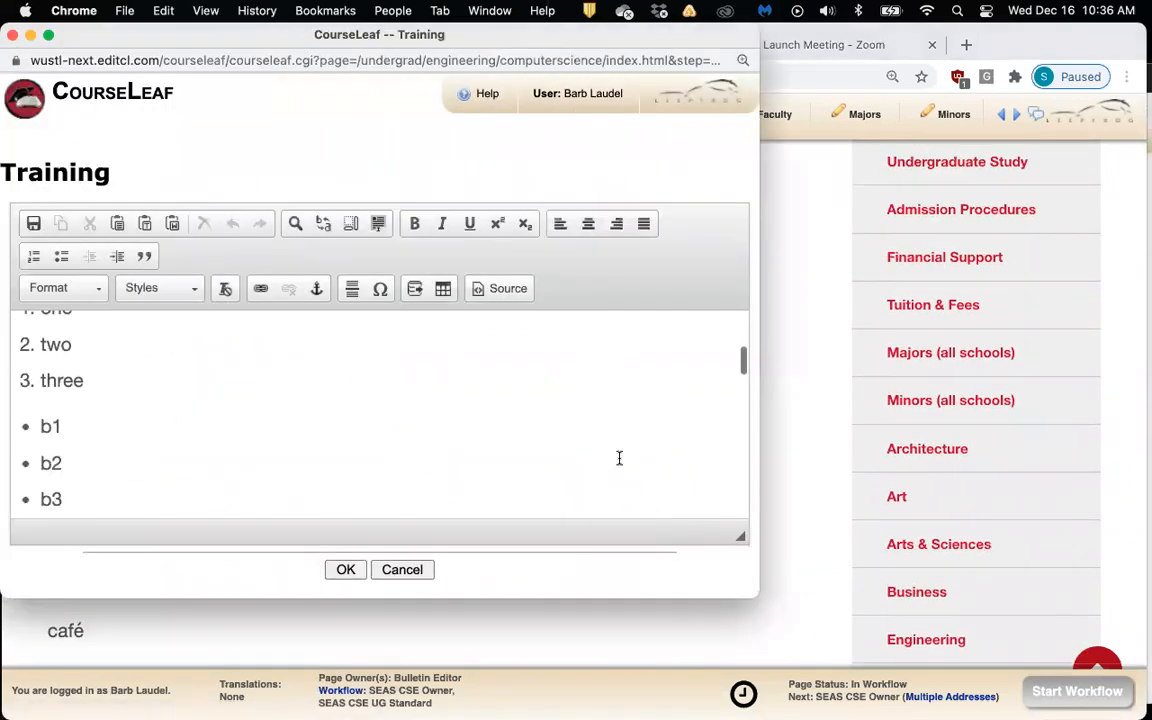
pyautogui.scroll(-10, 619, 458)
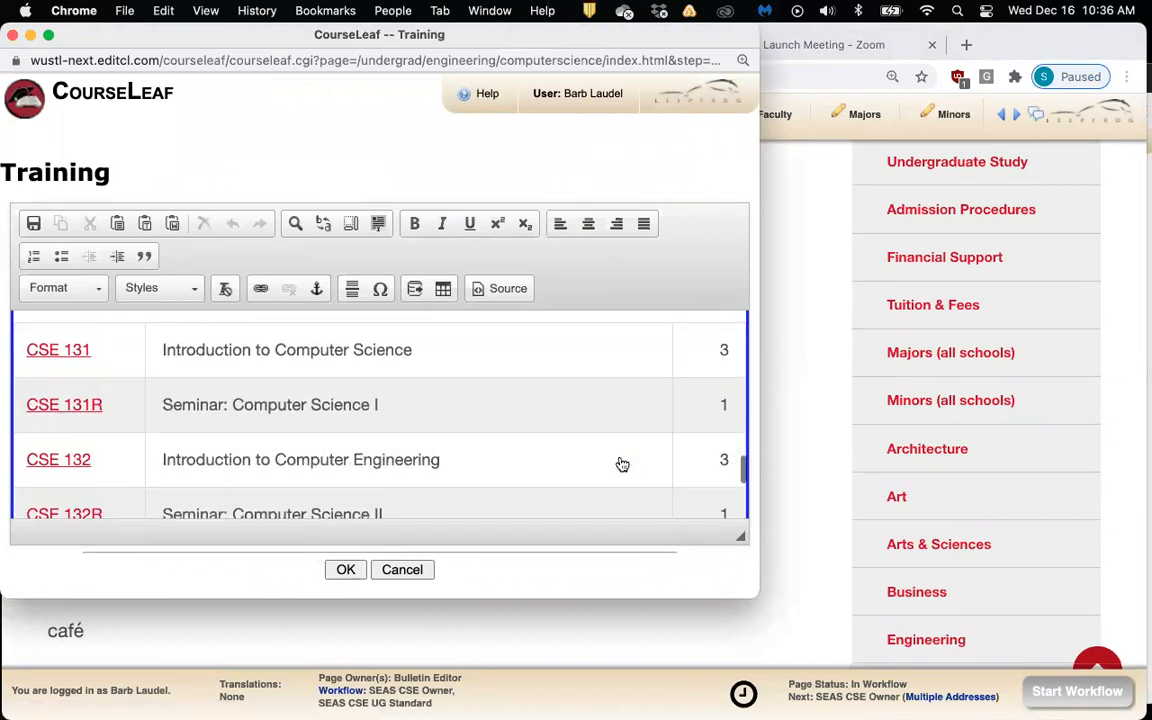
pyautogui.moveTo(767, 602); pyautogui.dragTo(975, 700)
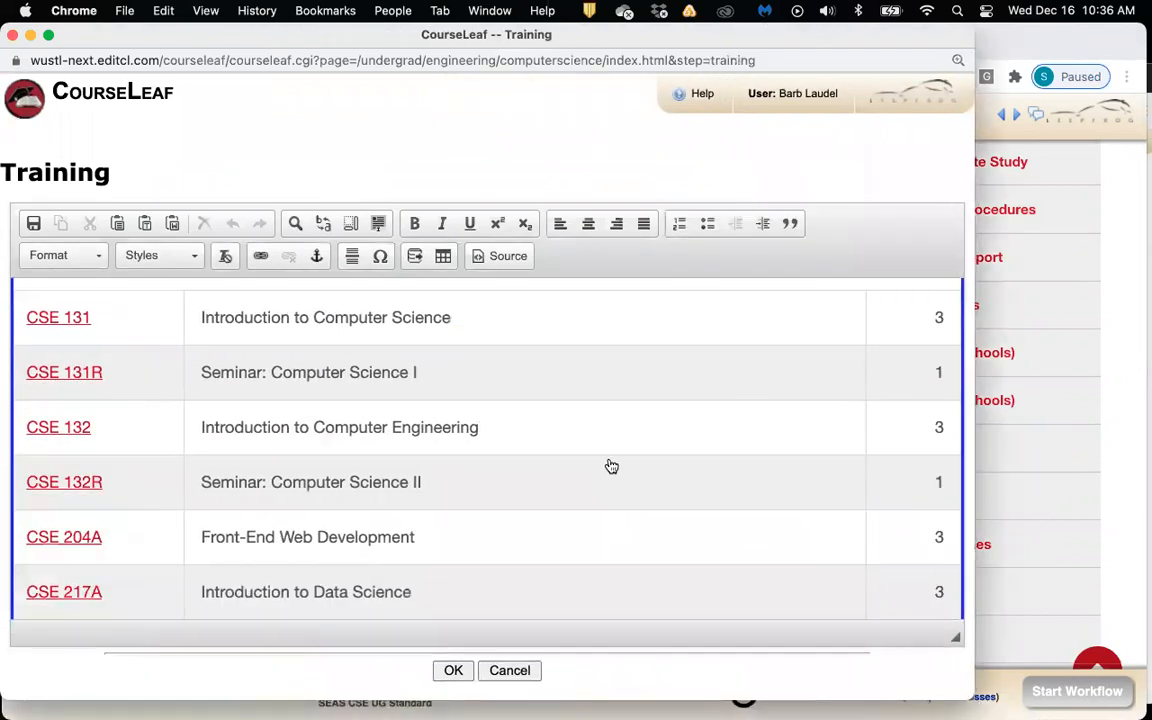
pyautogui.scroll(2, 611, 466)
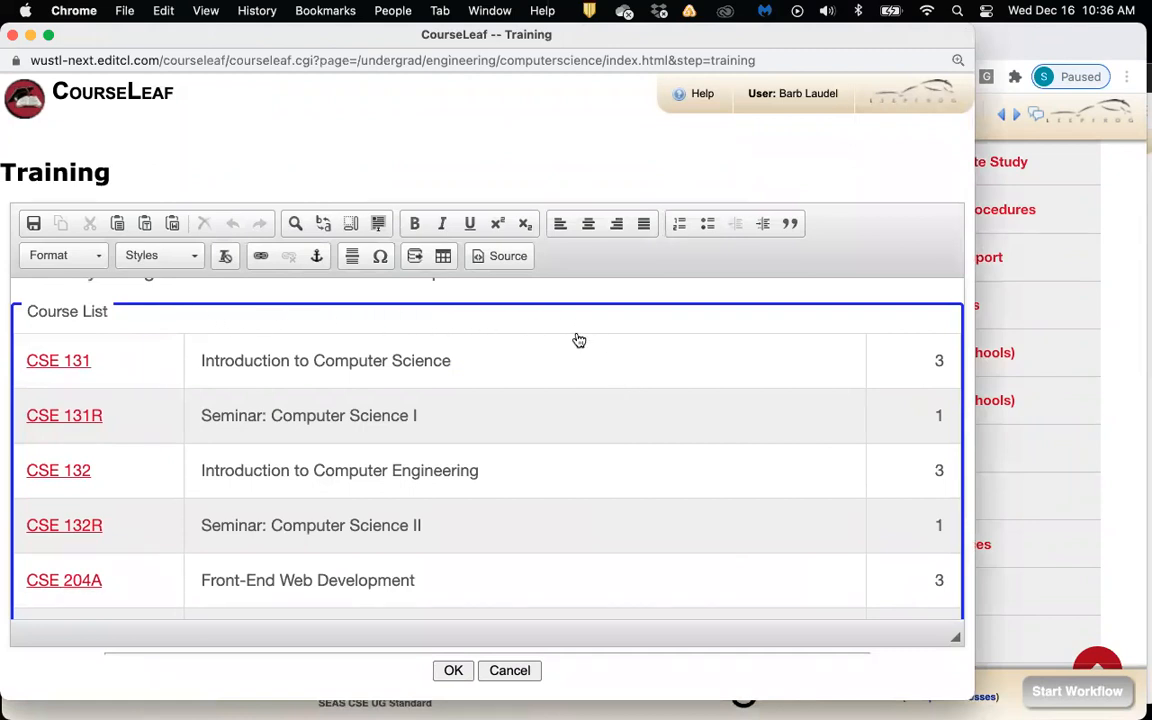
pyautogui.doubleClick(623, 364)
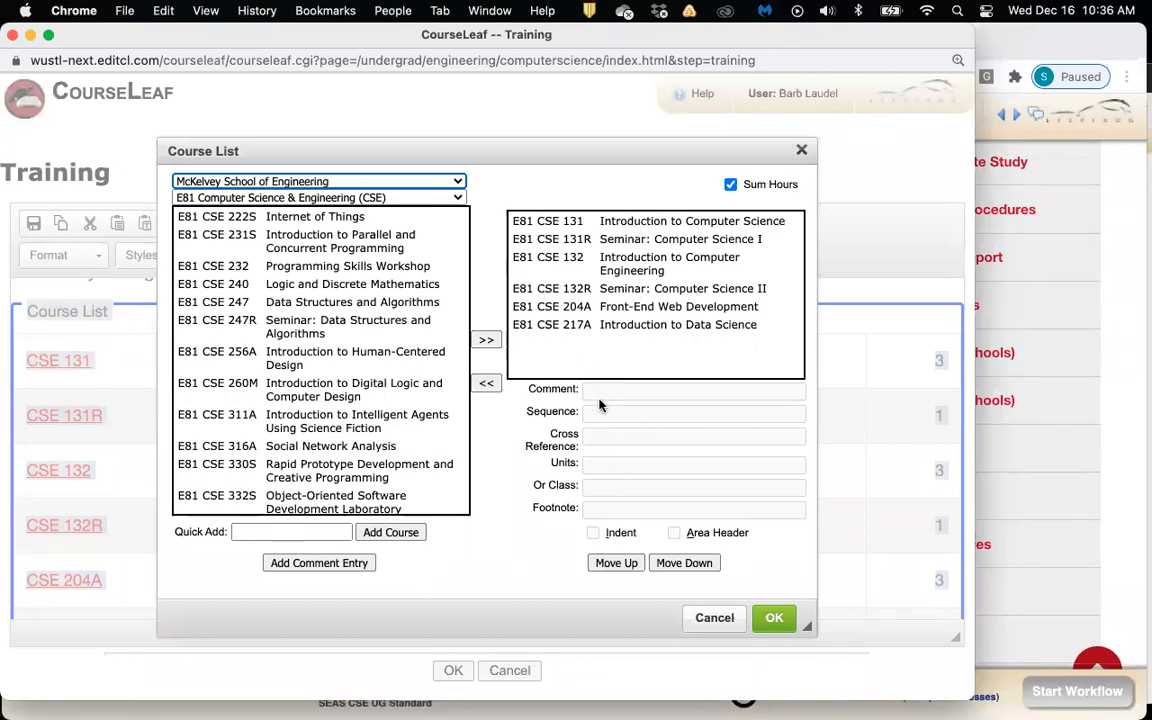
# Give CSE 131 the comment 'Spring only' using the autofill suggestion
pyautogui.click(634, 226)
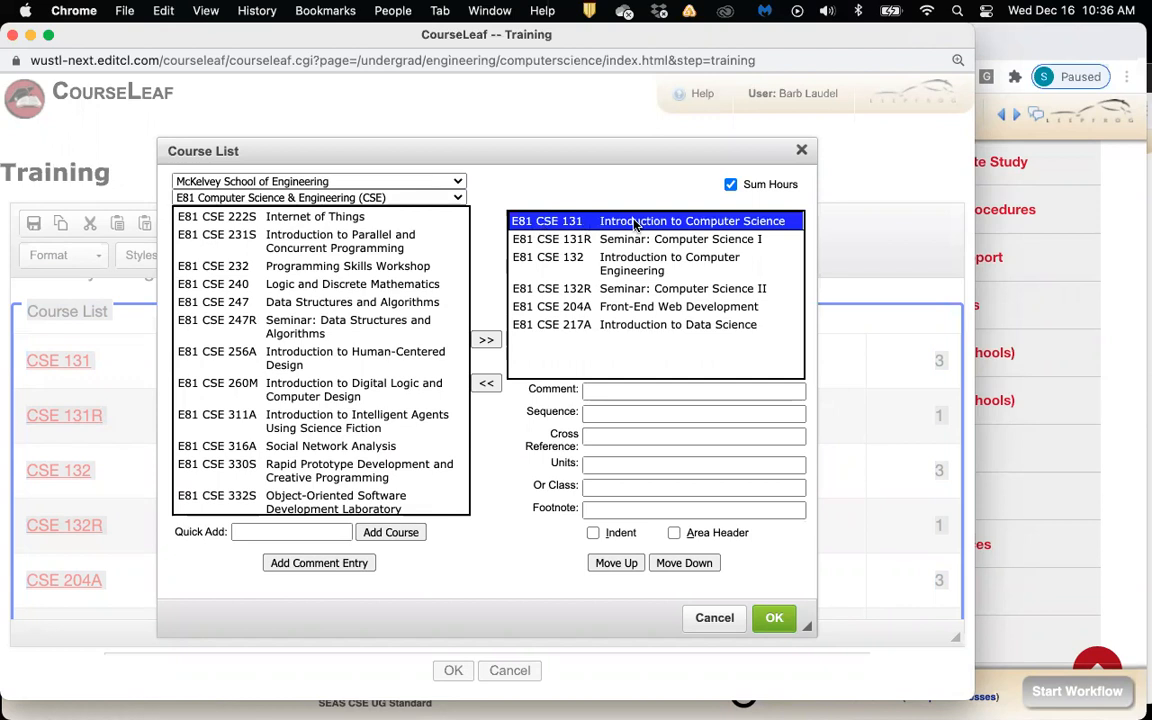
pyautogui.click(612, 392)
pyautogui.press('Down')
pyautogui.press('Return')
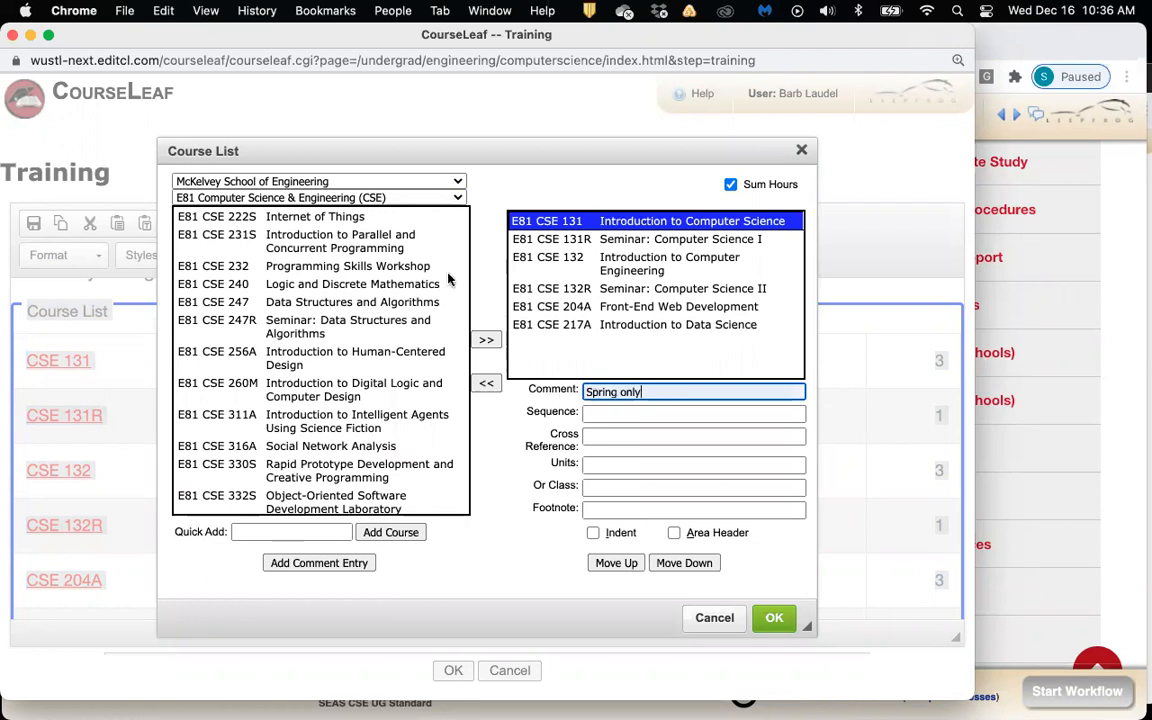
pyautogui.click(603, 243)
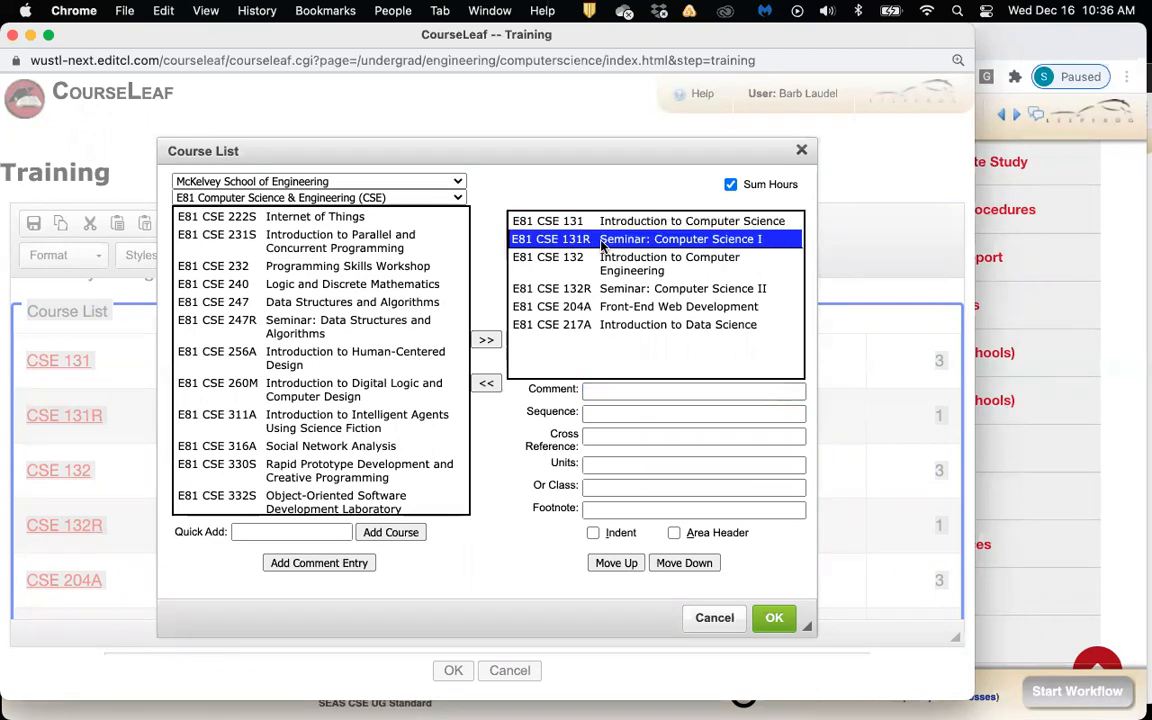
# Enter E81 CSE 222S as CSE 131R's sequence course and verify both rows' details
pyautogui.click(597, 413)
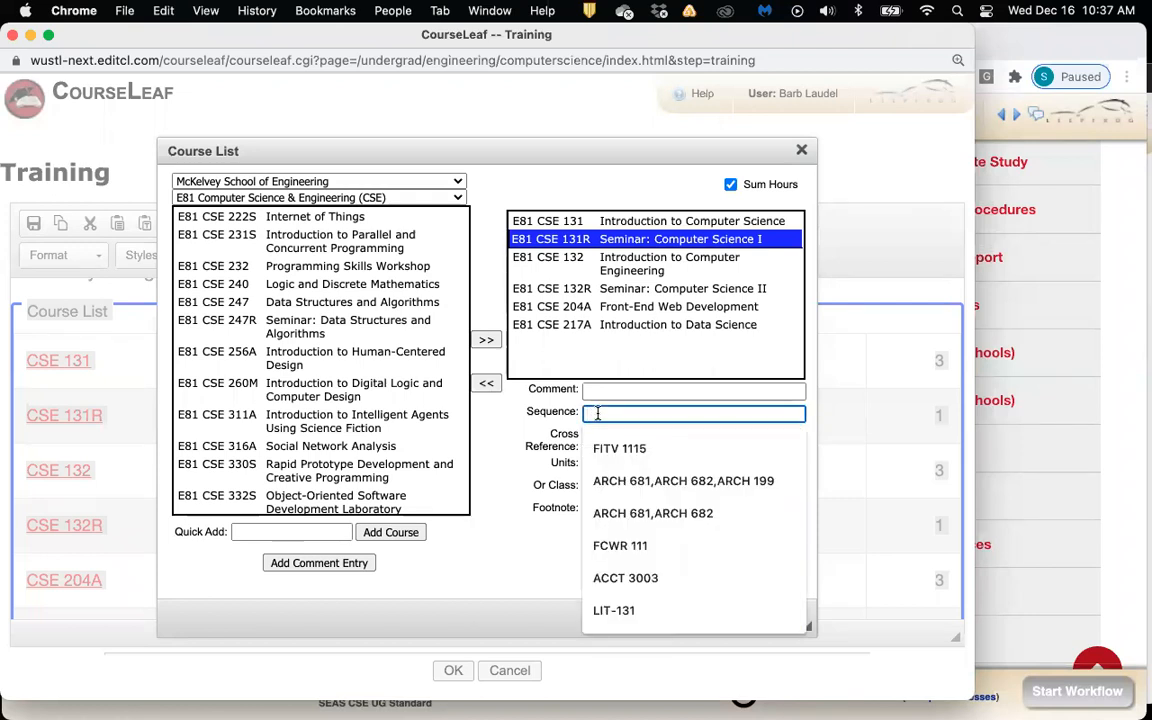
pyautogui.write('E8')
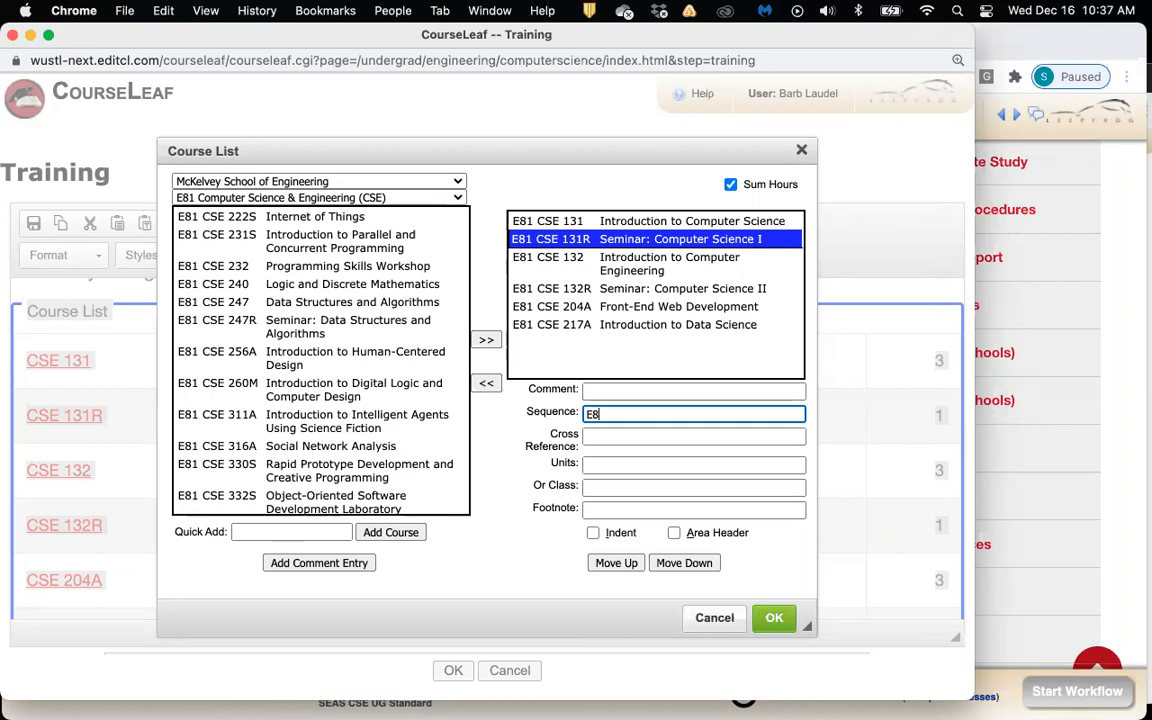
pyautogui.write('1 CSE 222')
pyautogui.click(568, 223)
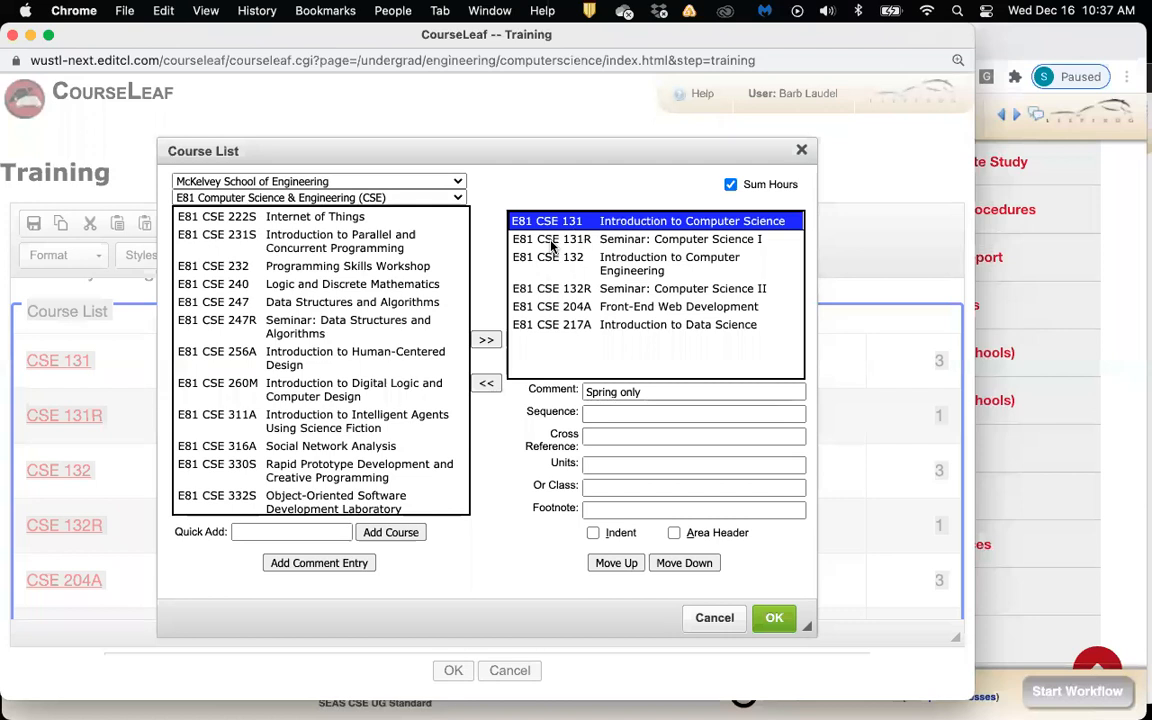
pyautogui.click(546, 241)
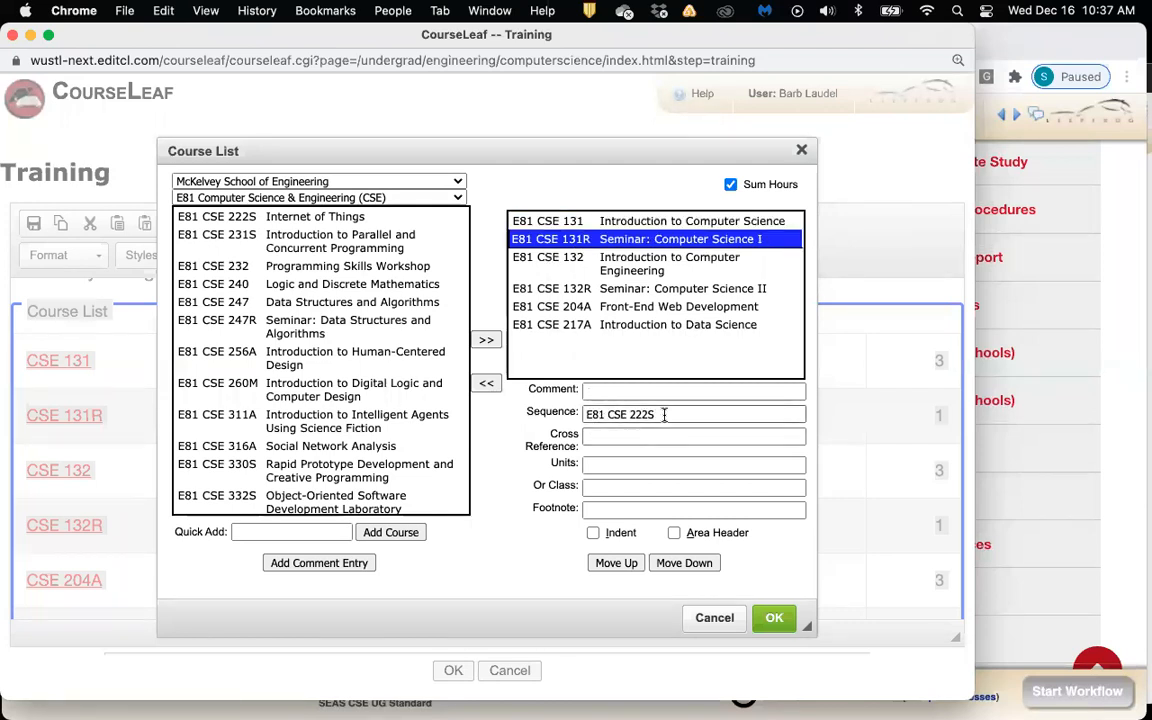
pyautogui.click(571, 260)
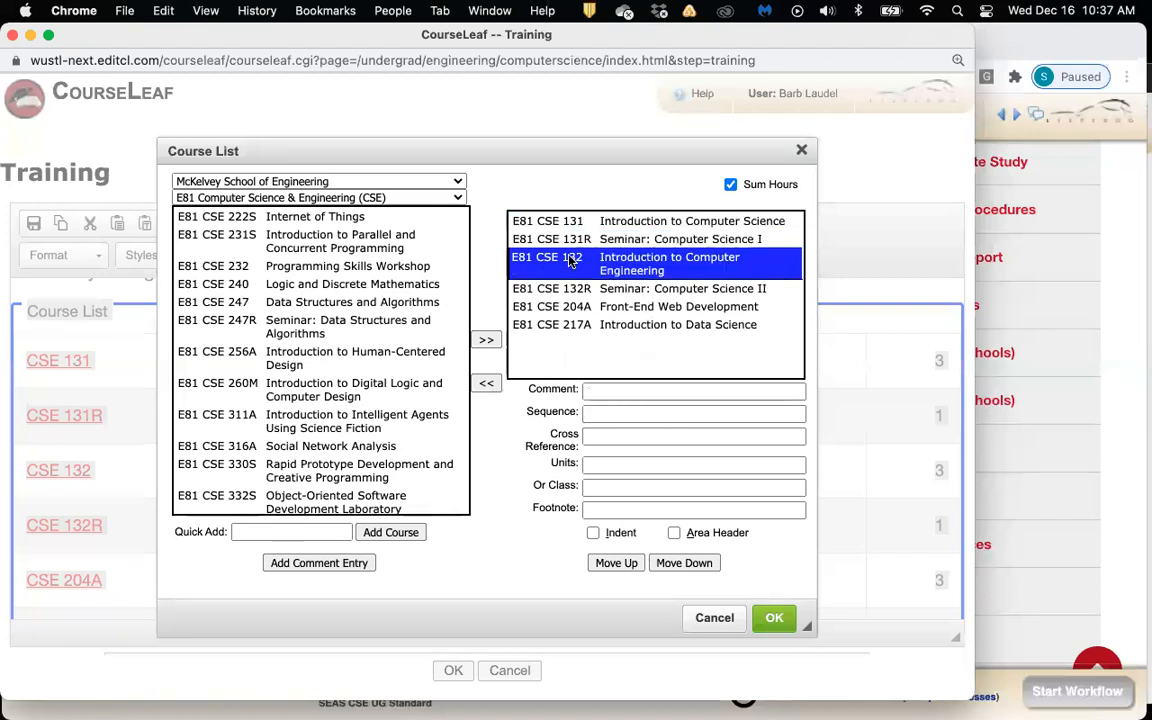
# List General Engineering courses and enter E60 Engr 120 as CSE 132's cross-reference
pyautogui.click(614, 435)
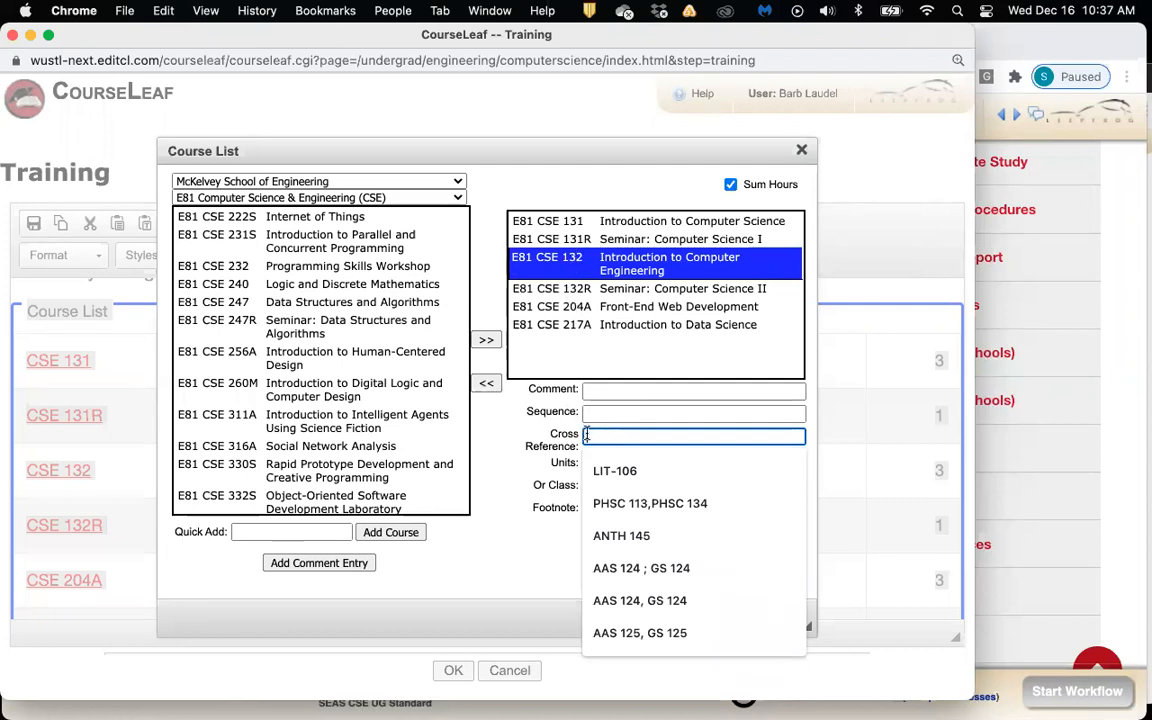
pyautogui.click(456, 198)
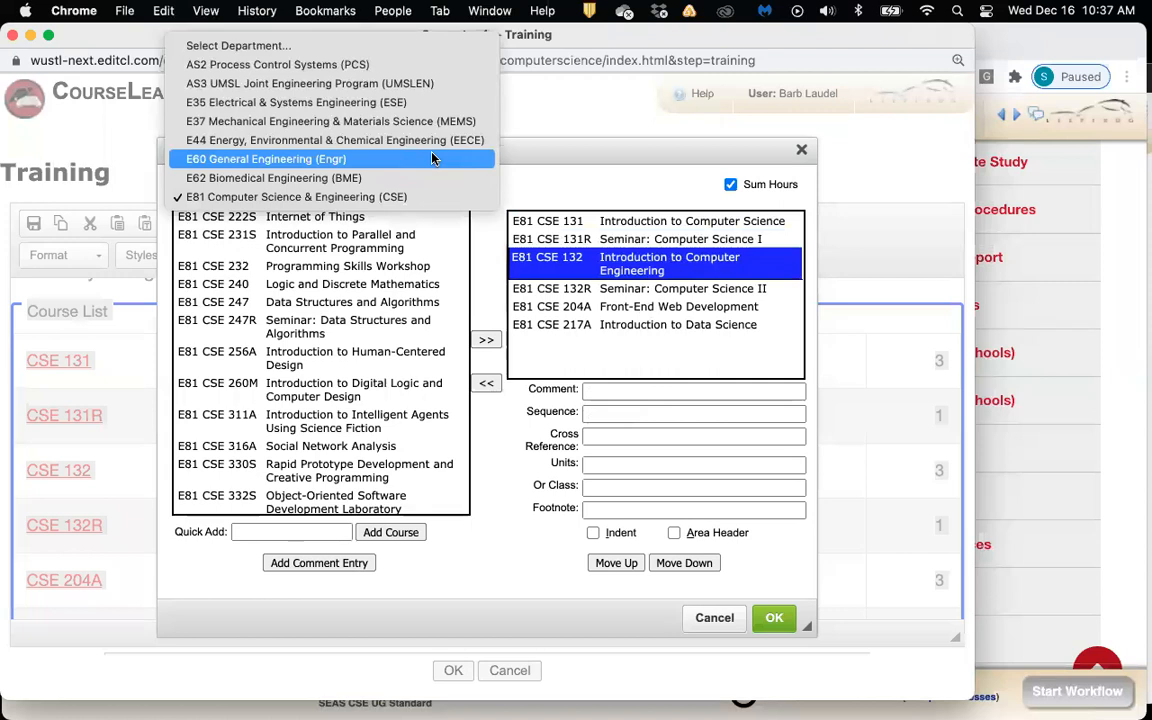
pyautogui.click(432, 159)
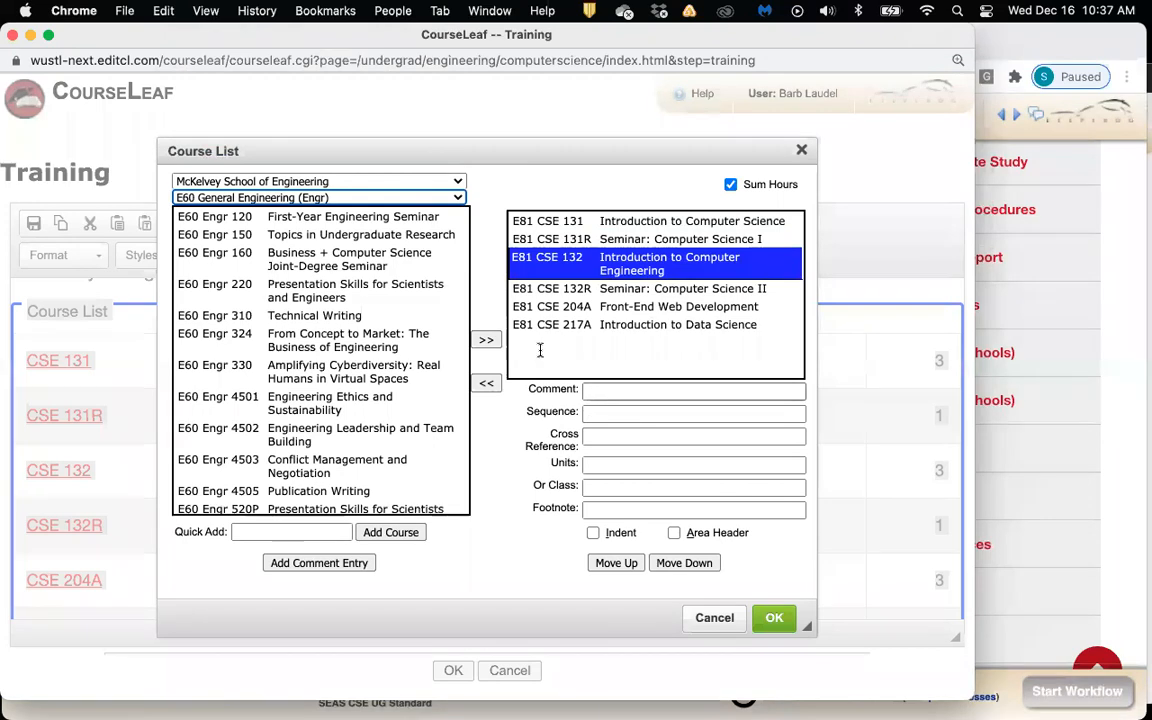
pyautogui.click(601, 436)
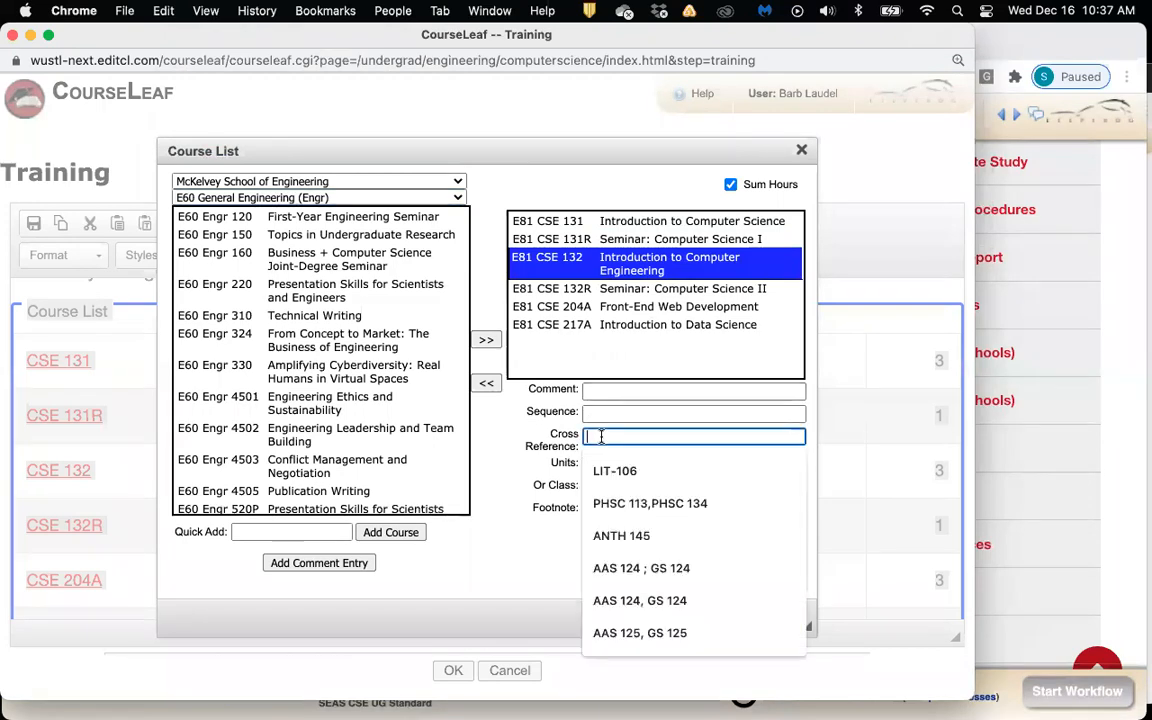
pyautogui.write('E60 En')
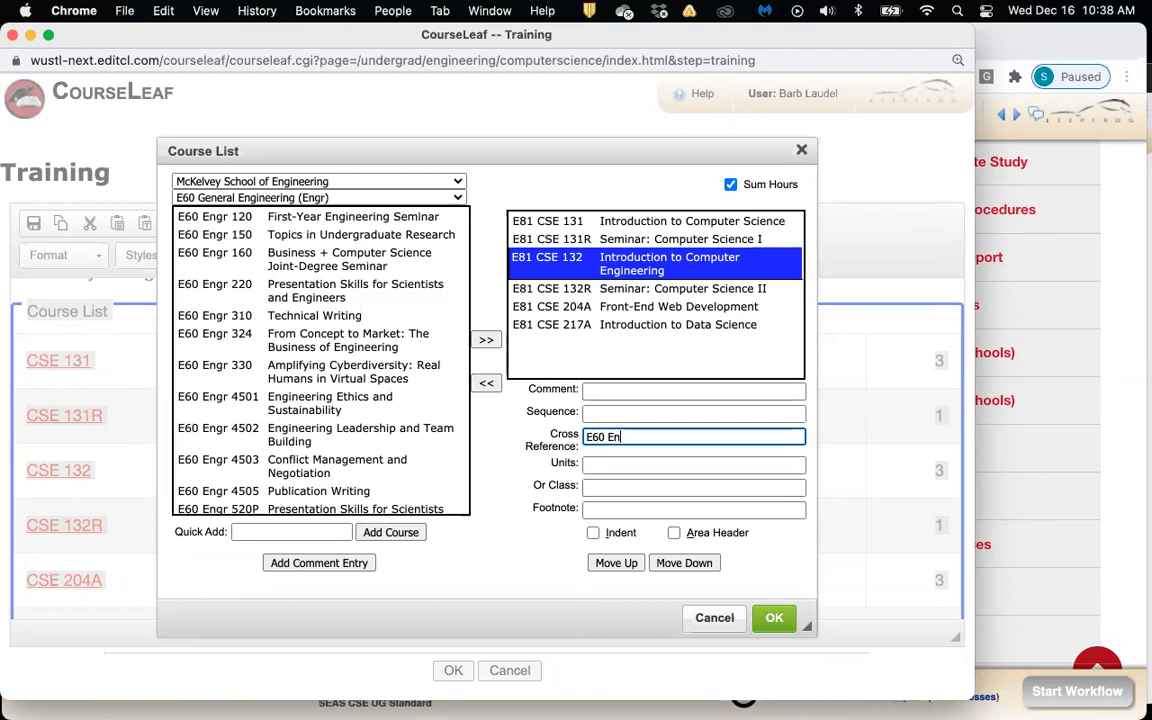
pyautogui.write('gr 120')
# Step through the course entries to confirm CSE 132 keeps its E60 Engr 120 cross-reference
pyautogui.click(602, 290)
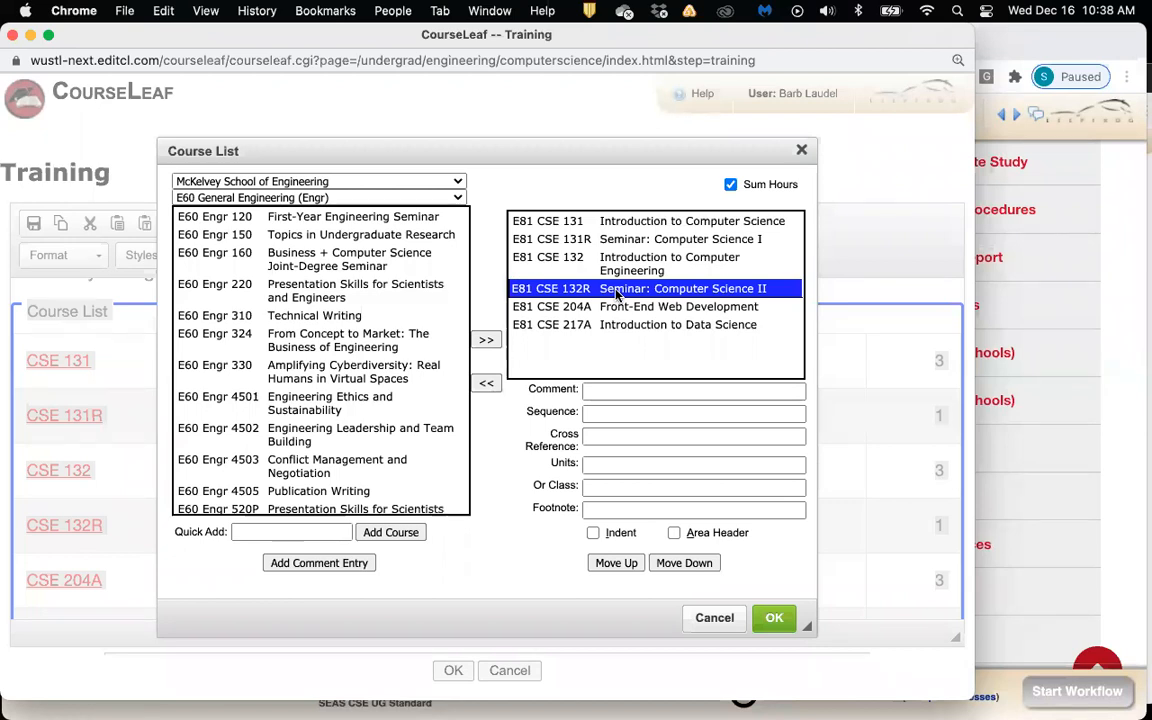
pyautogui.click(616, 468)
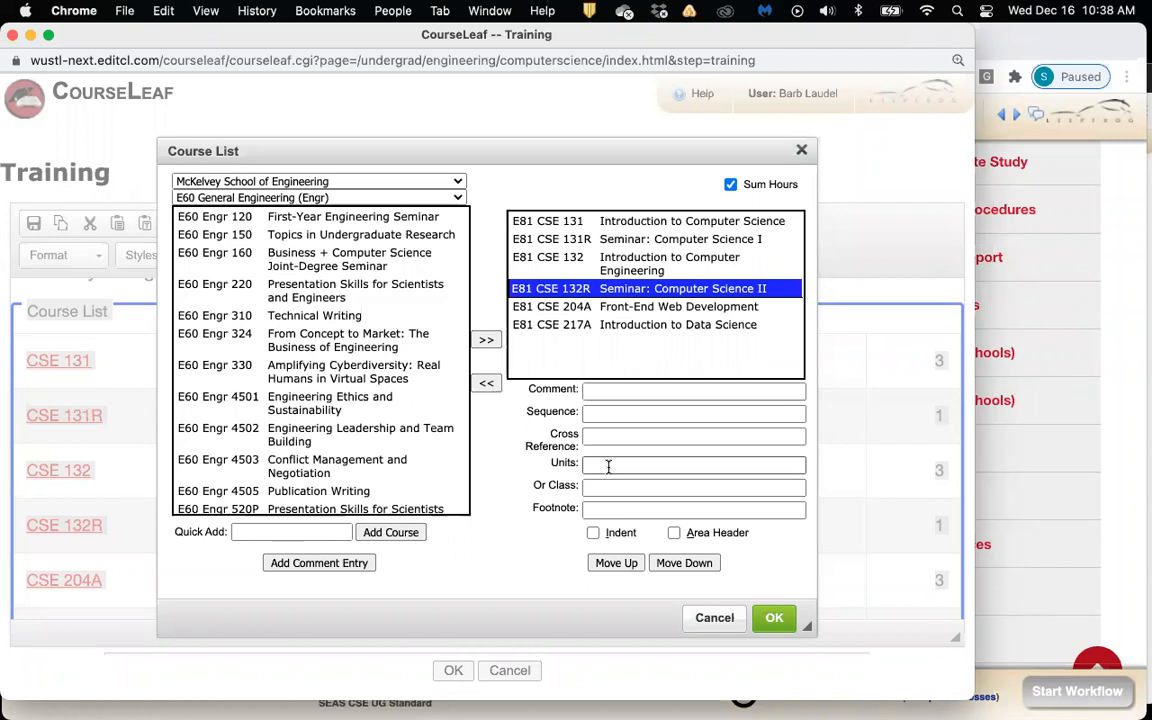
pyautogui.click(629, 308)
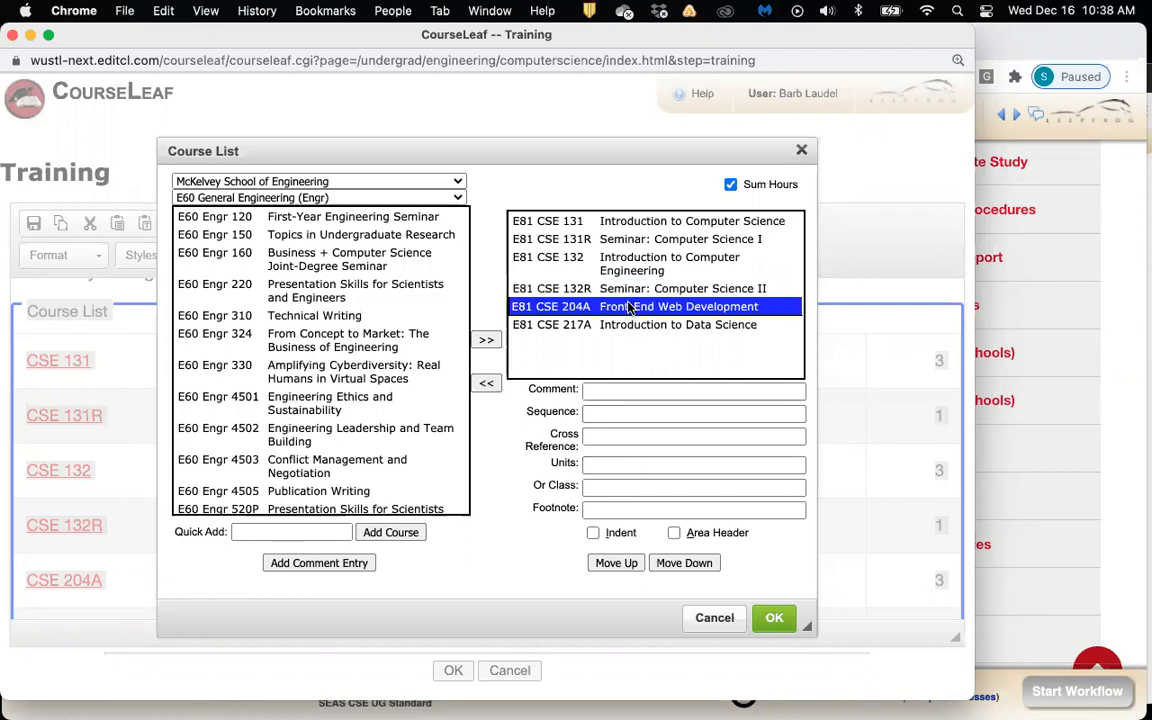
pyautogui.press('Down')
pyautogui.click(629, 292)
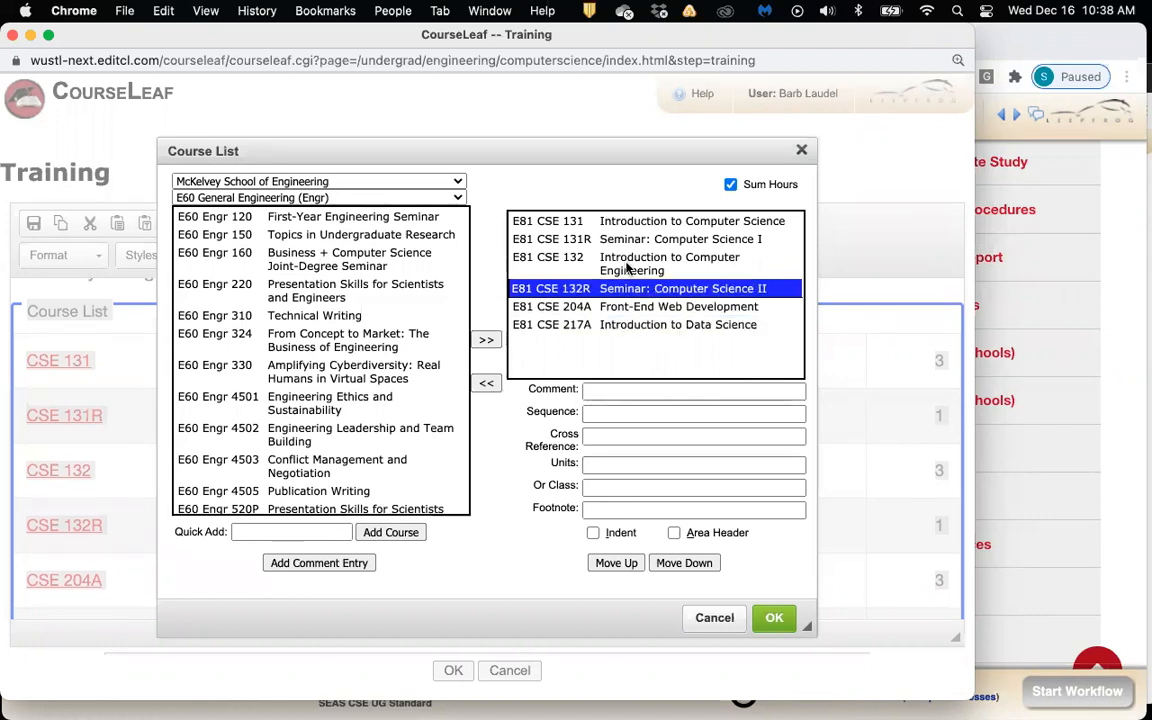
pyautogui.click(627, 265)
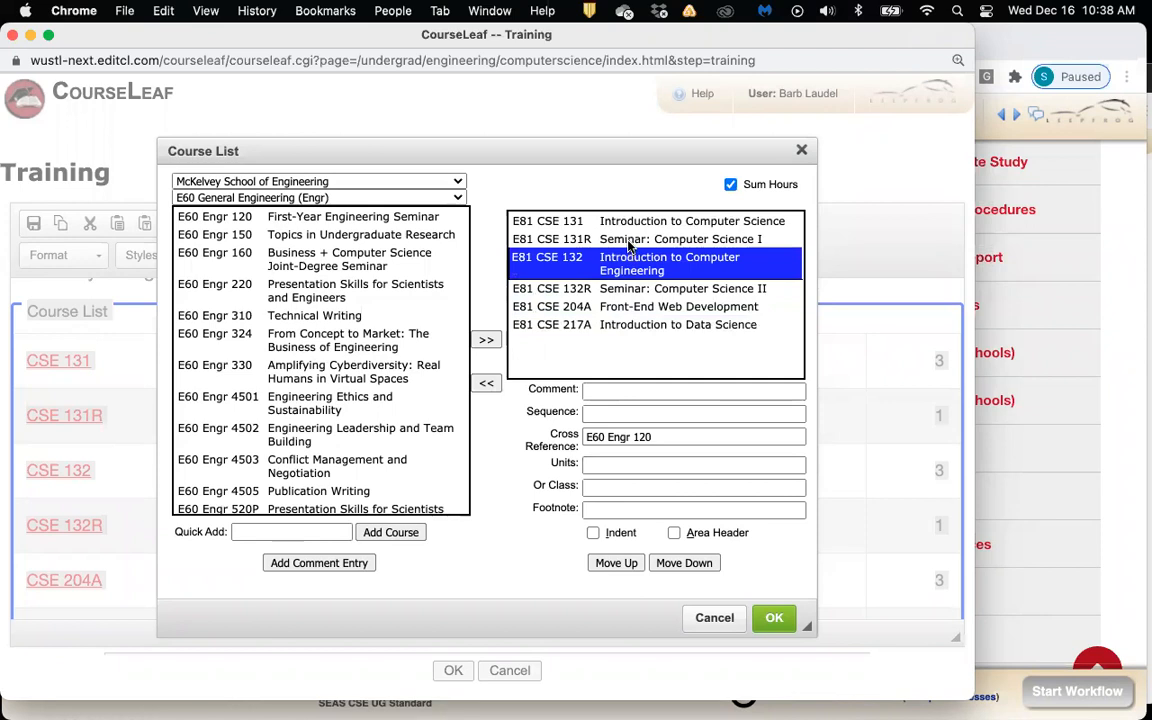
pyautogui.press('Up')
pyautogui.press('Up')
# Show Computer Science & Engineering courses and enter E81 CSE 247 as CSE 204A's Or Class
pyautogui.click(625, 308)
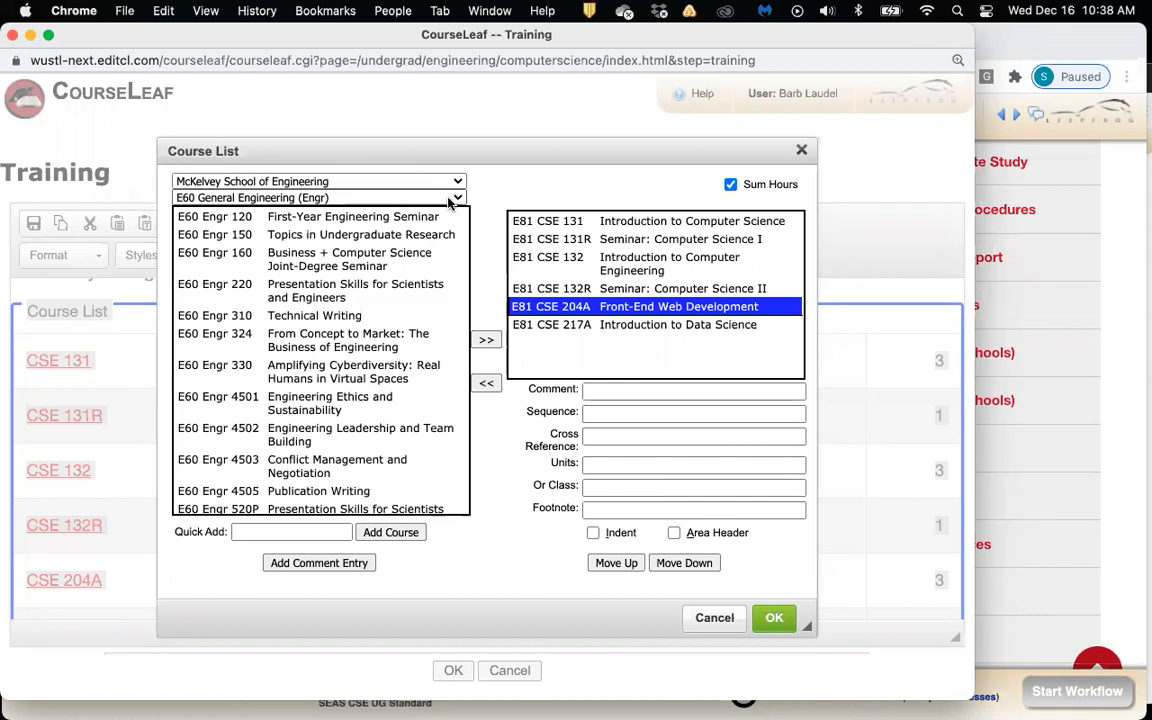
pyautogui.click(405, 196)
pyautogui.click(427, 234)
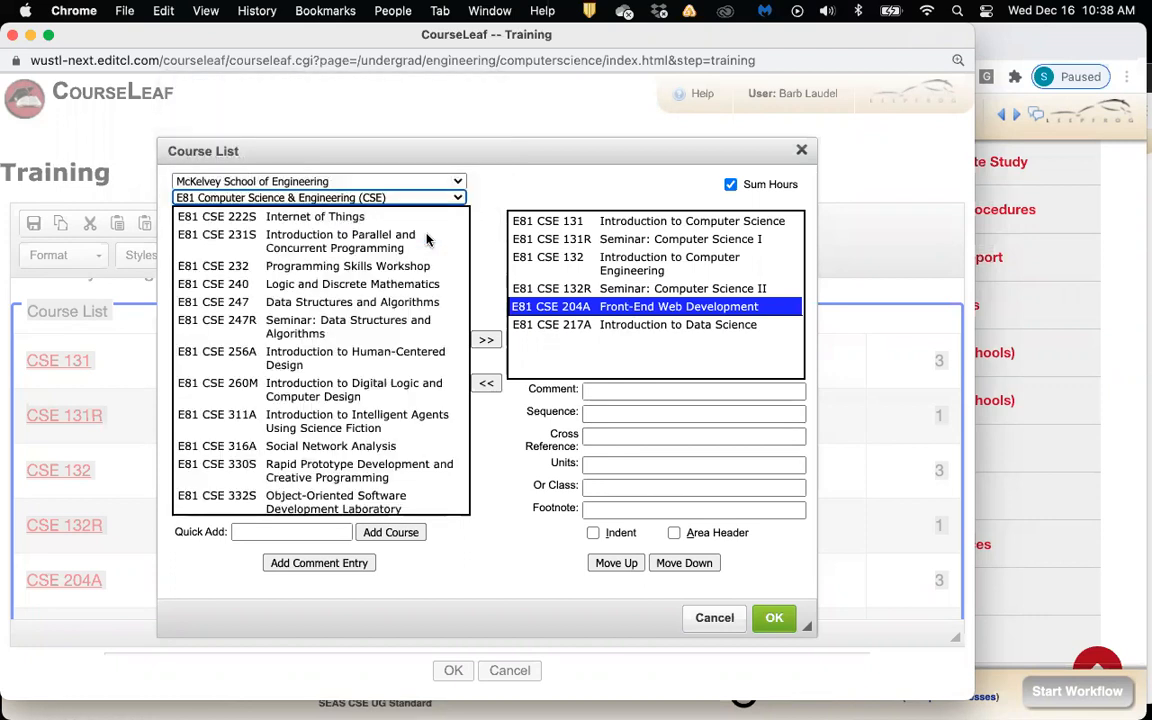
pyautogui.click(628, 488)
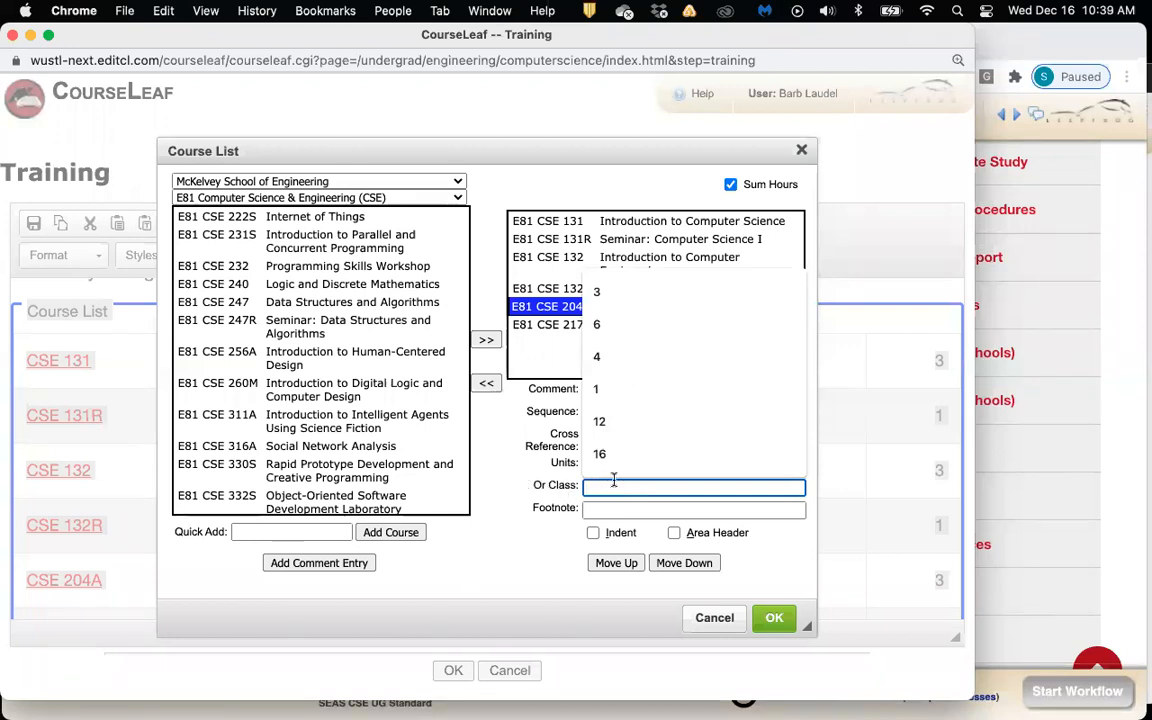
pyautogui.write('E81 CSE 247')
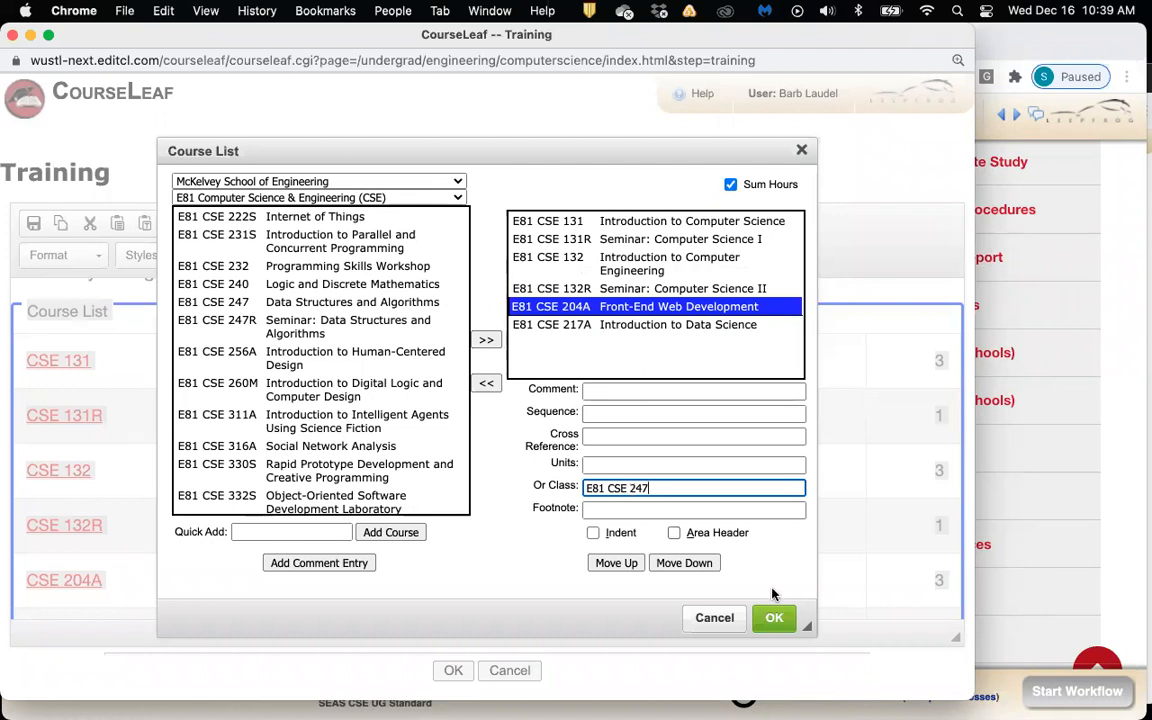
# Apply the Course List edits so the table shows CSE 132/Engr 120, and reposition the editor
pyautogui.click(773, 618)
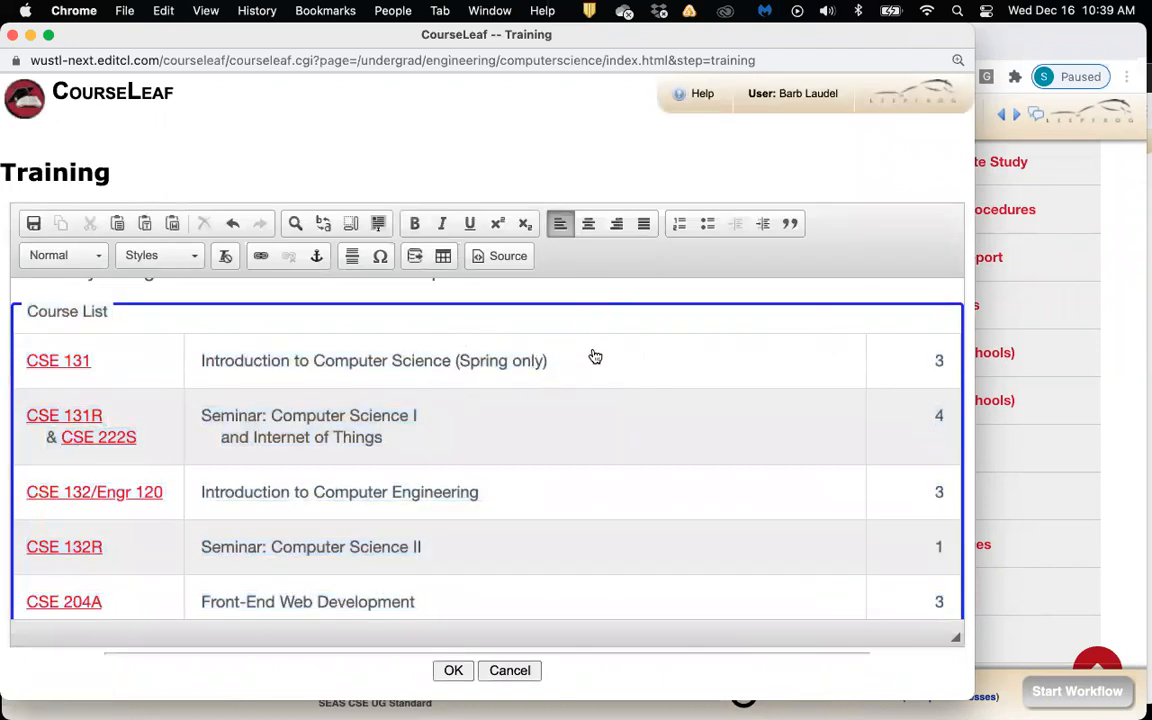
pyautogui.hscroll(1, 650, 390)
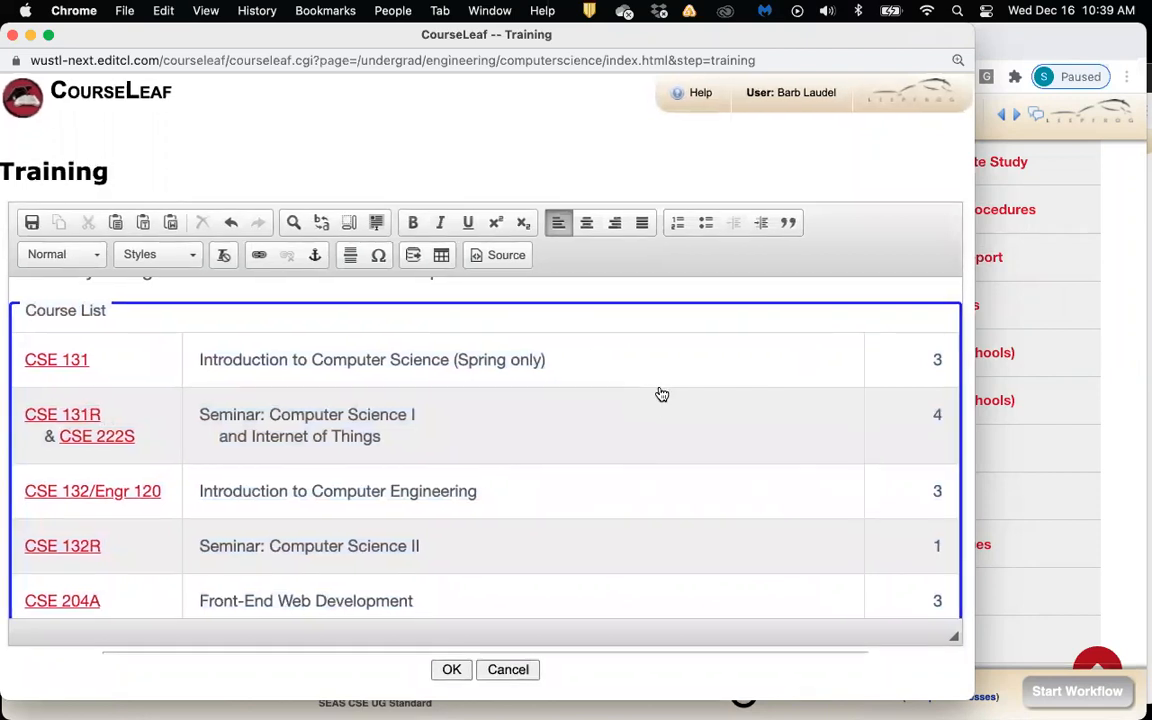
pyautogui.hscroll(-1, 661, 394)
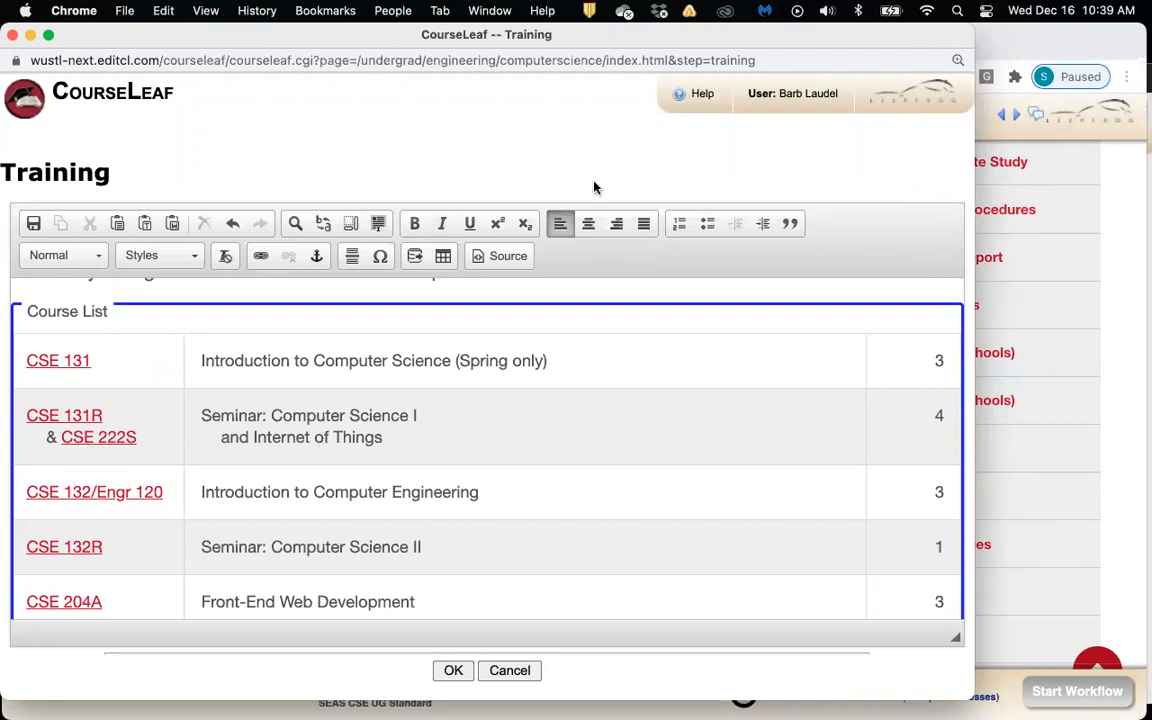
pyautogui.moveTo(765, 43); pyautogui.dragTo(708, 46)
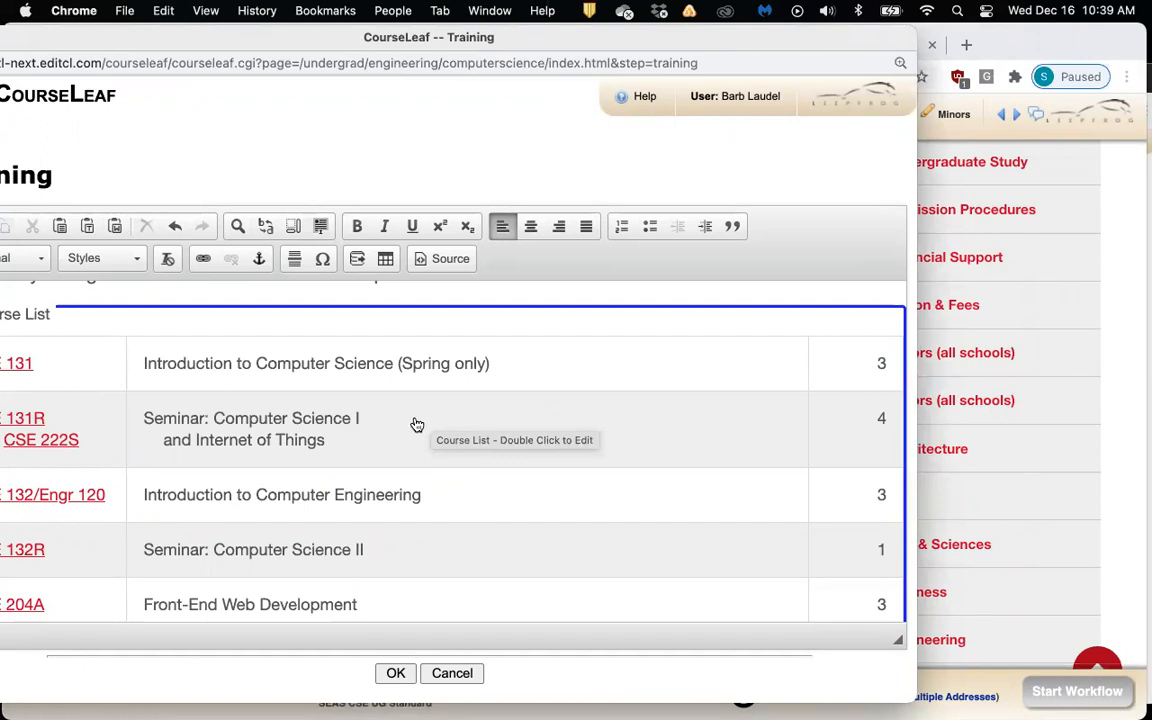
pyautogui.scroll(-3, 417, 424)
pyautogui.scroll(2, 500, 415)
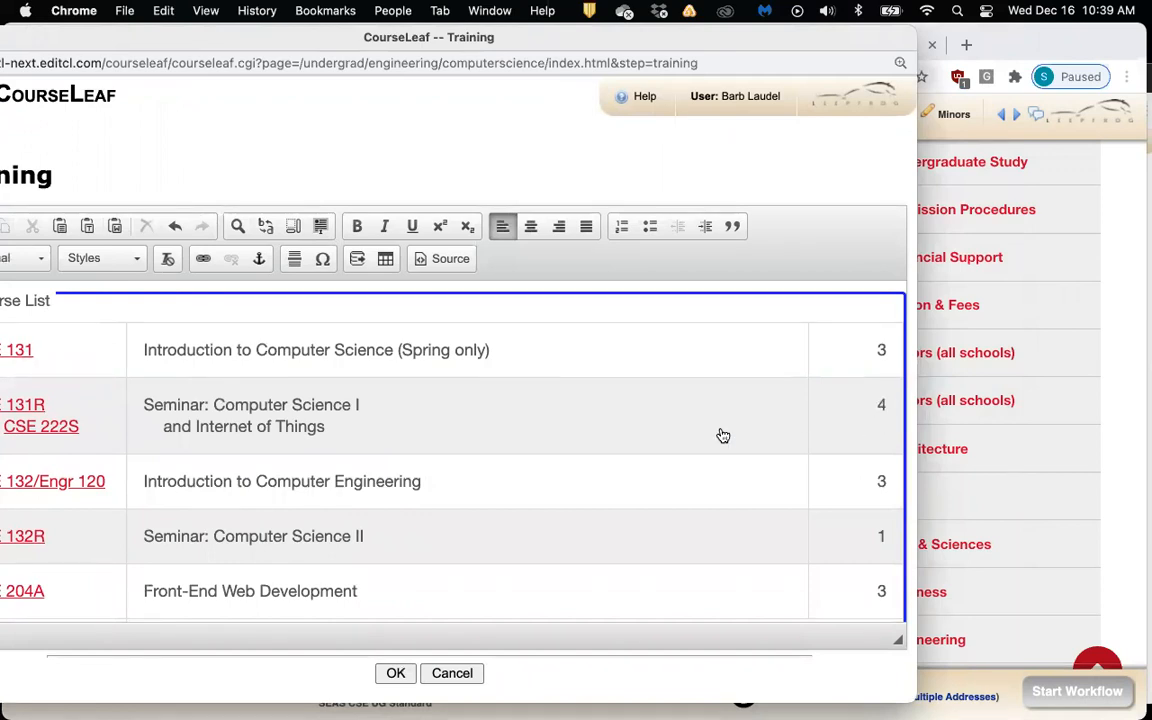
pyautogui.moveTo(220, 36); pyautogui.dragTo(295, 44)
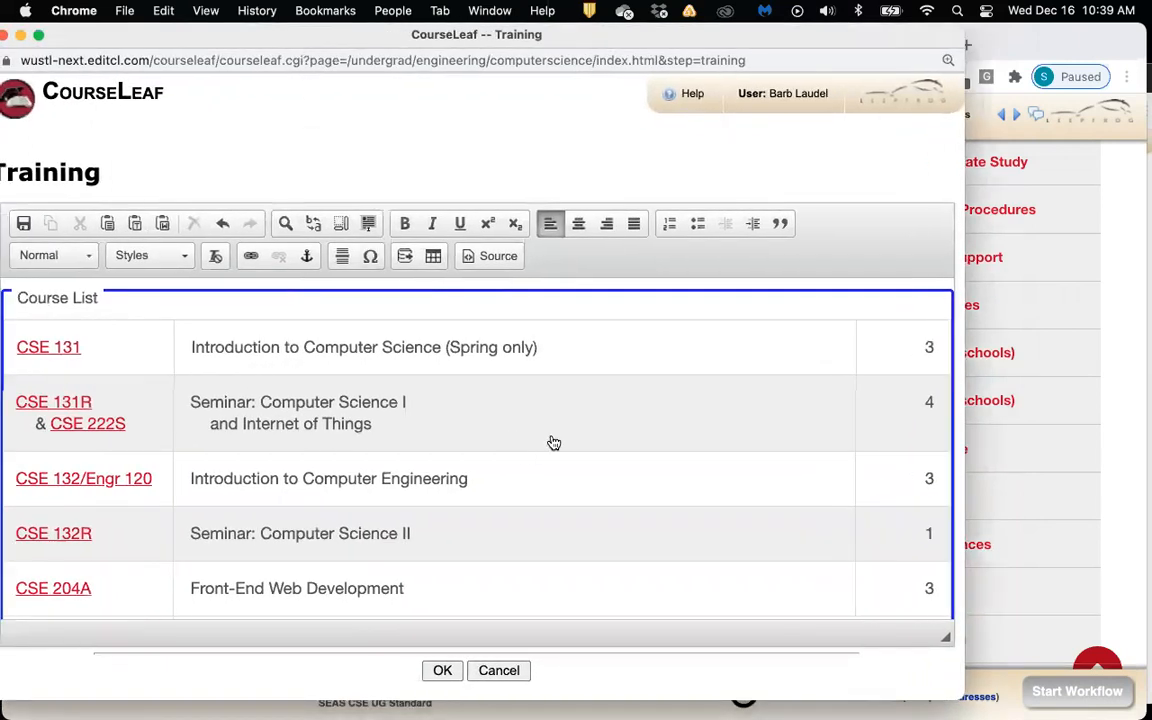
pyautogui.moveTo(790, 50); pyautogui.dragTo(738, 60)
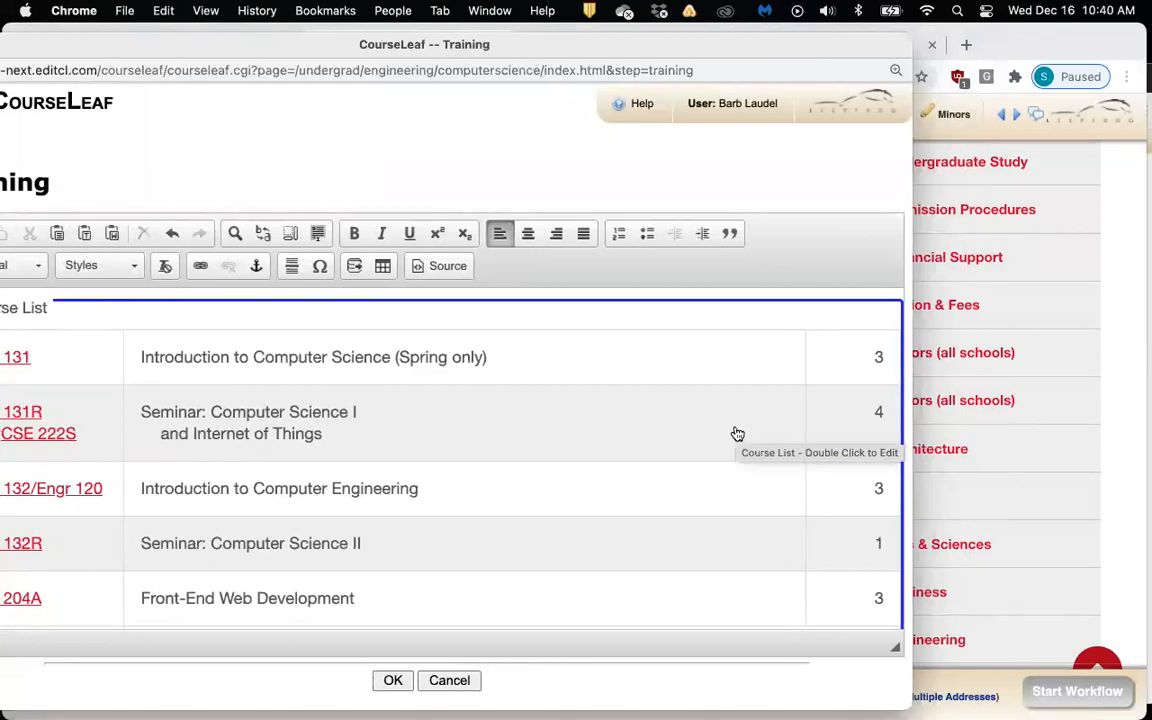
pyautogui.moveTo(361, 58); pyautogui.dragTo(386, 53)
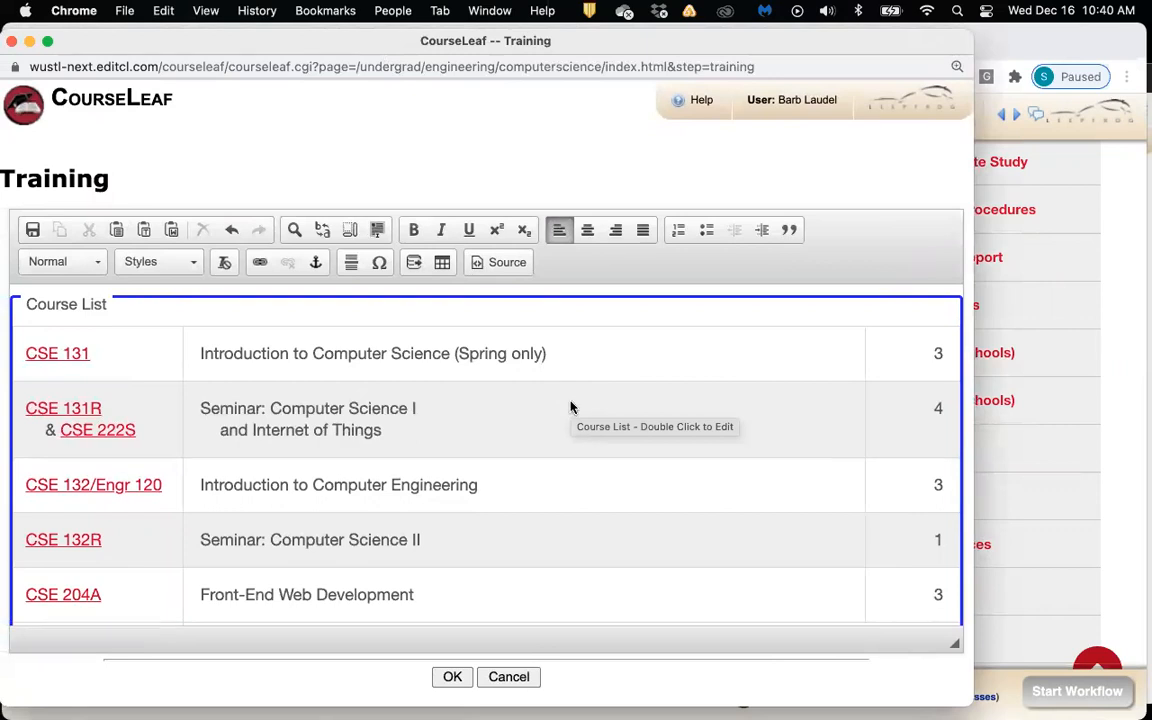
pyautogui.moveTo(188, 47); pyautogui.dragTo(154, 44)
pyautogui.doubleClick(481, 415)
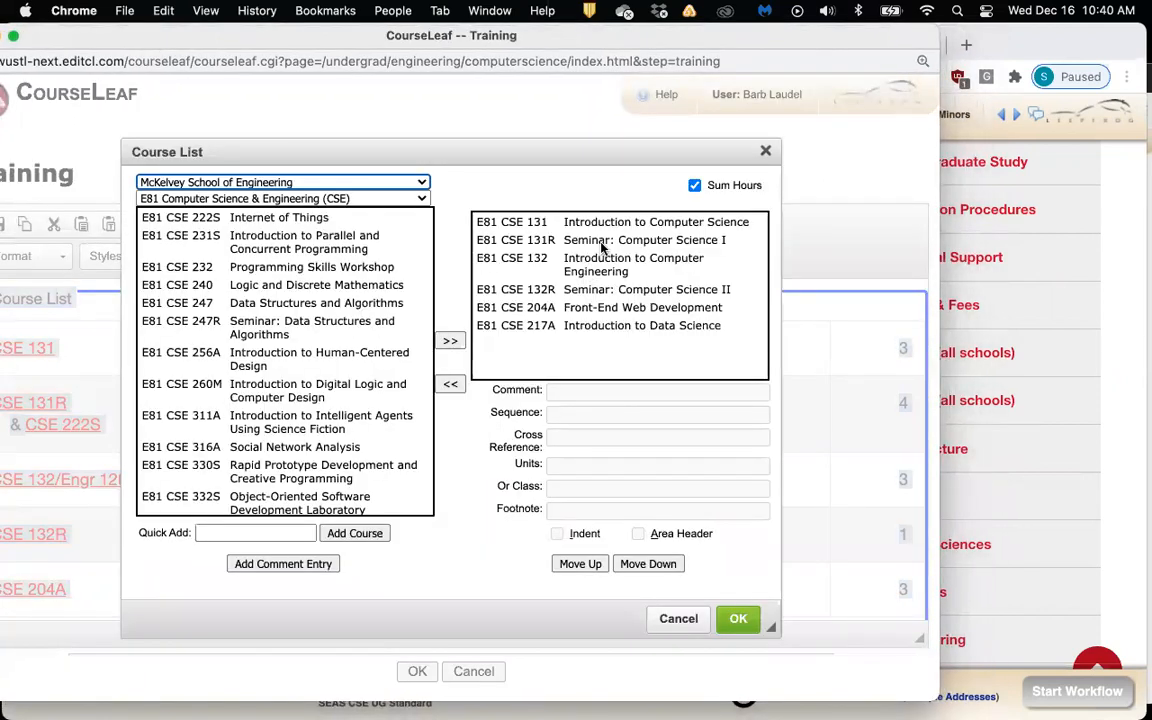
pyautogui.click(580, 241)
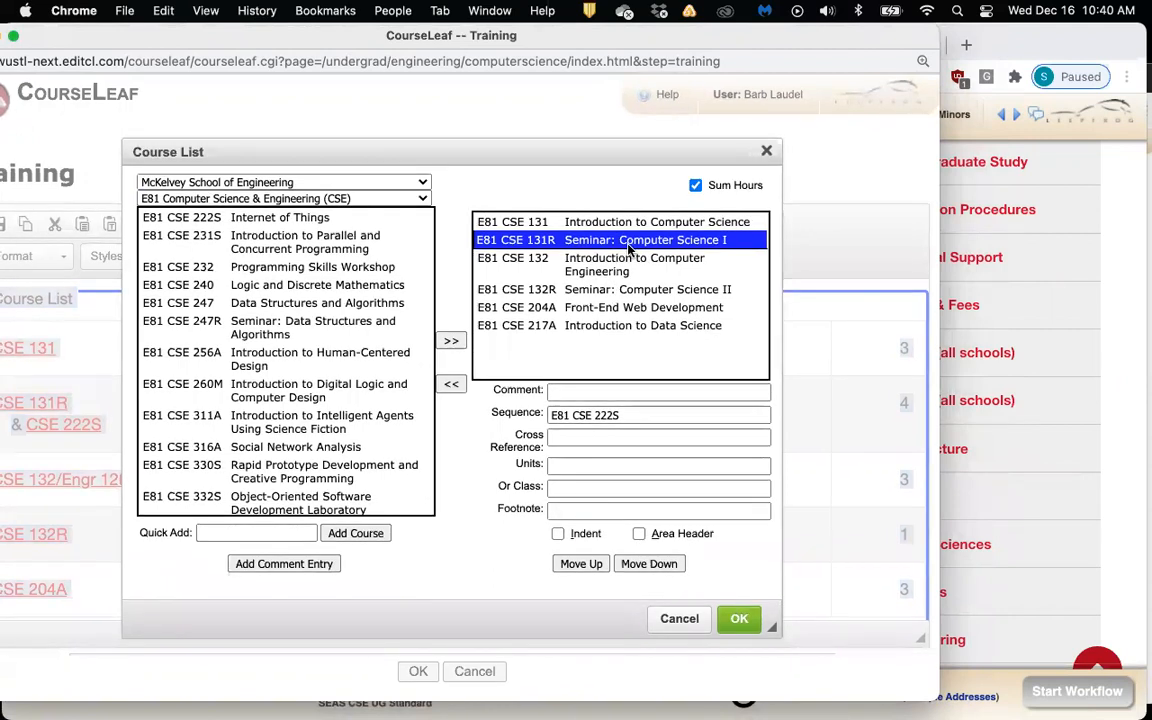
pyautogui.click(591, 467)
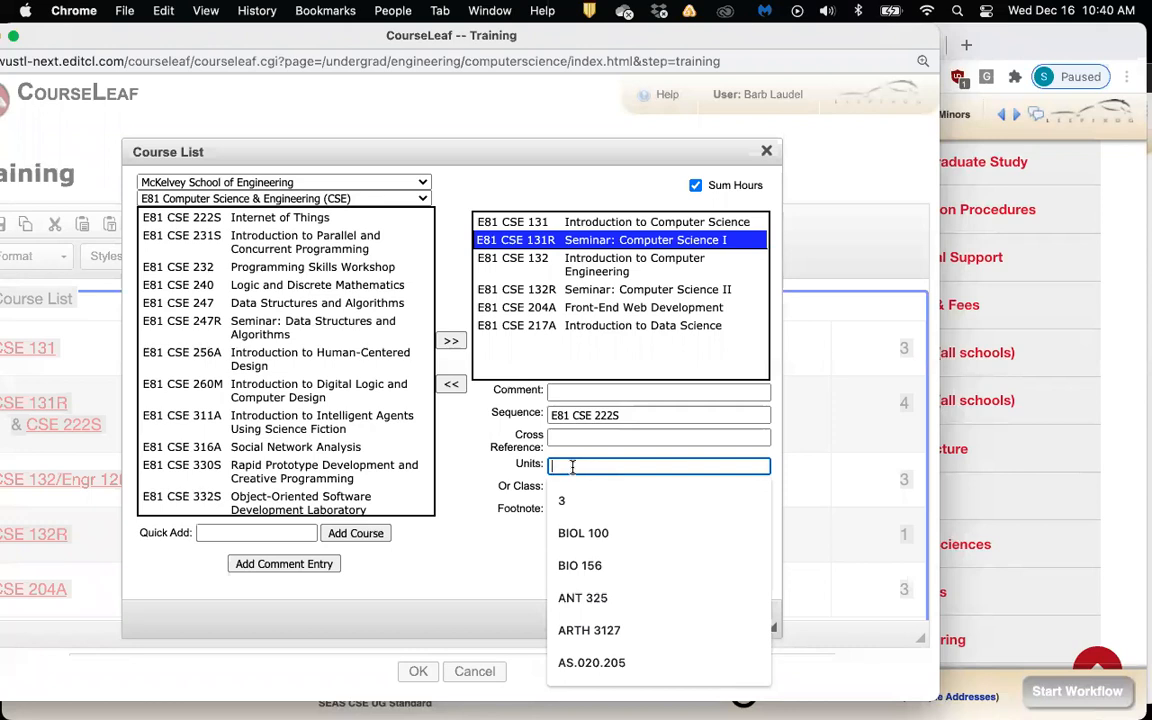
pyautogui.click(497, 459)
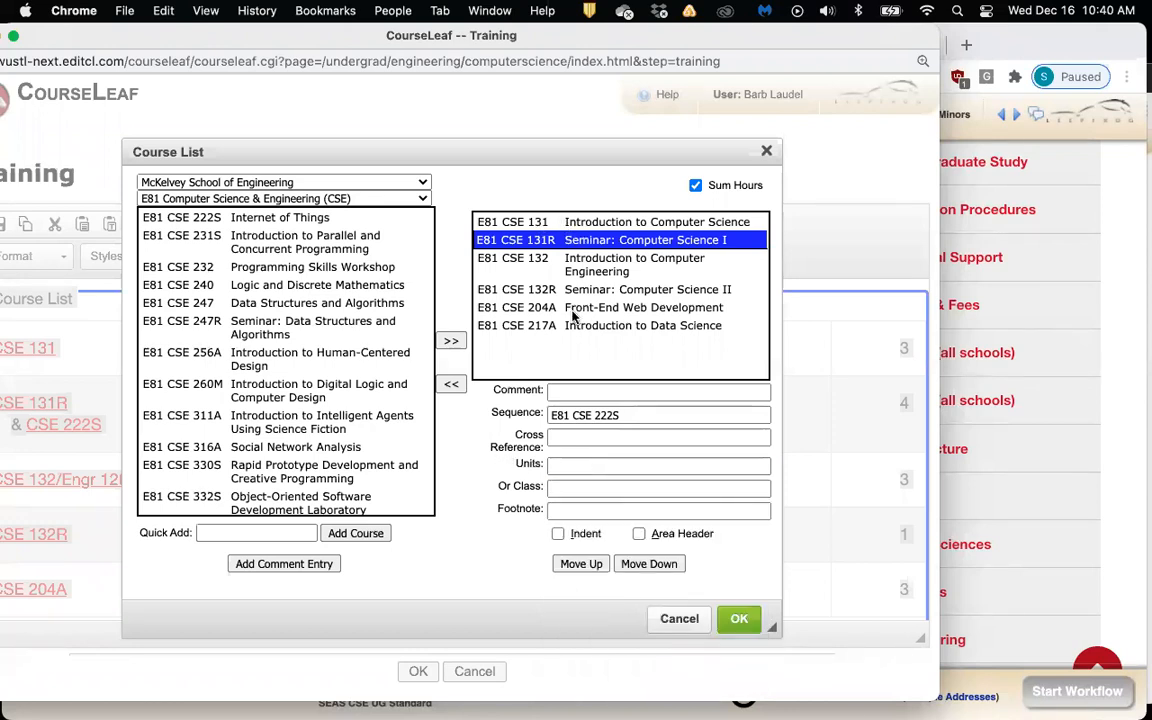
pyautogui.click(663, 615)
pyautogui.click(622, 288)
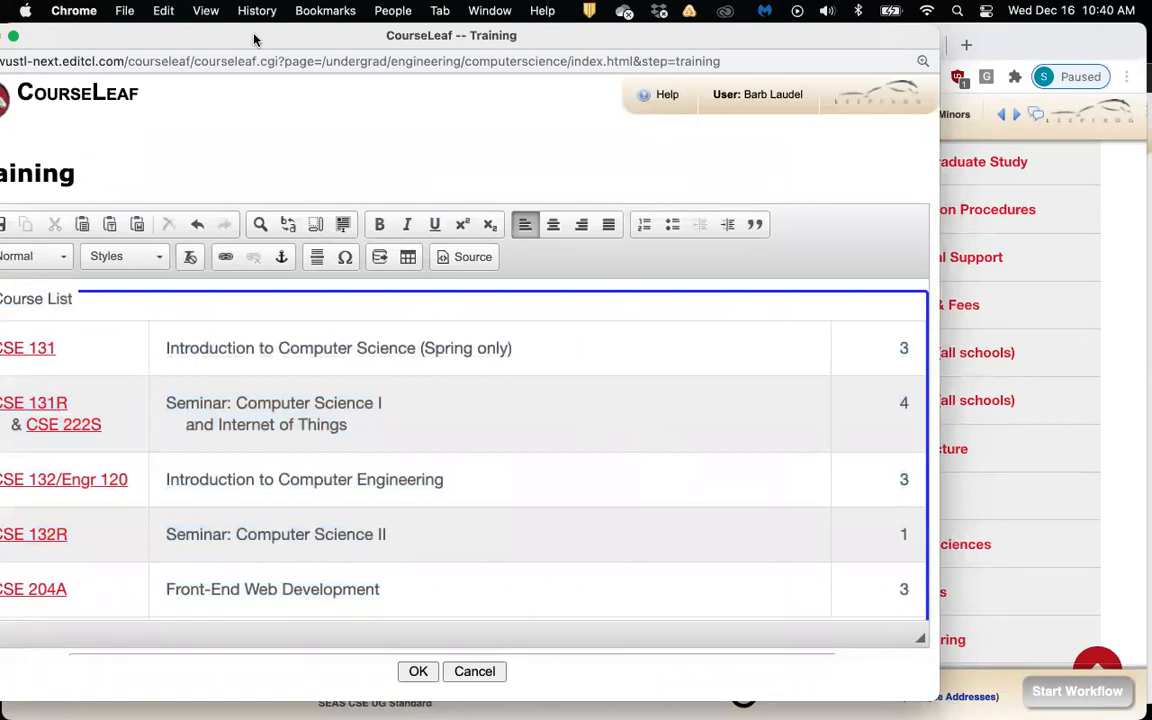
# Confirm the or CSE 247 row and 17 total units, then reopen the Course List on CSE 217A
pyautogui.moveTo(281, 34); pyautogui.dragTo(311, 66)
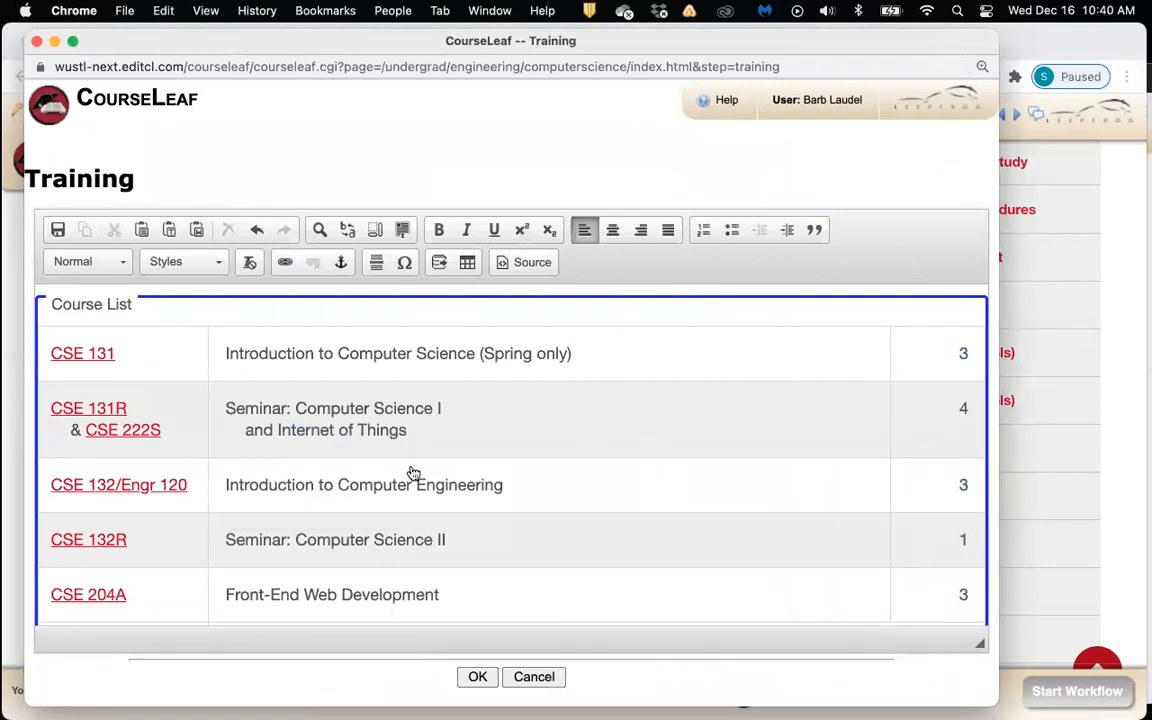
pyautogui.scroll(-3, 411, 474)
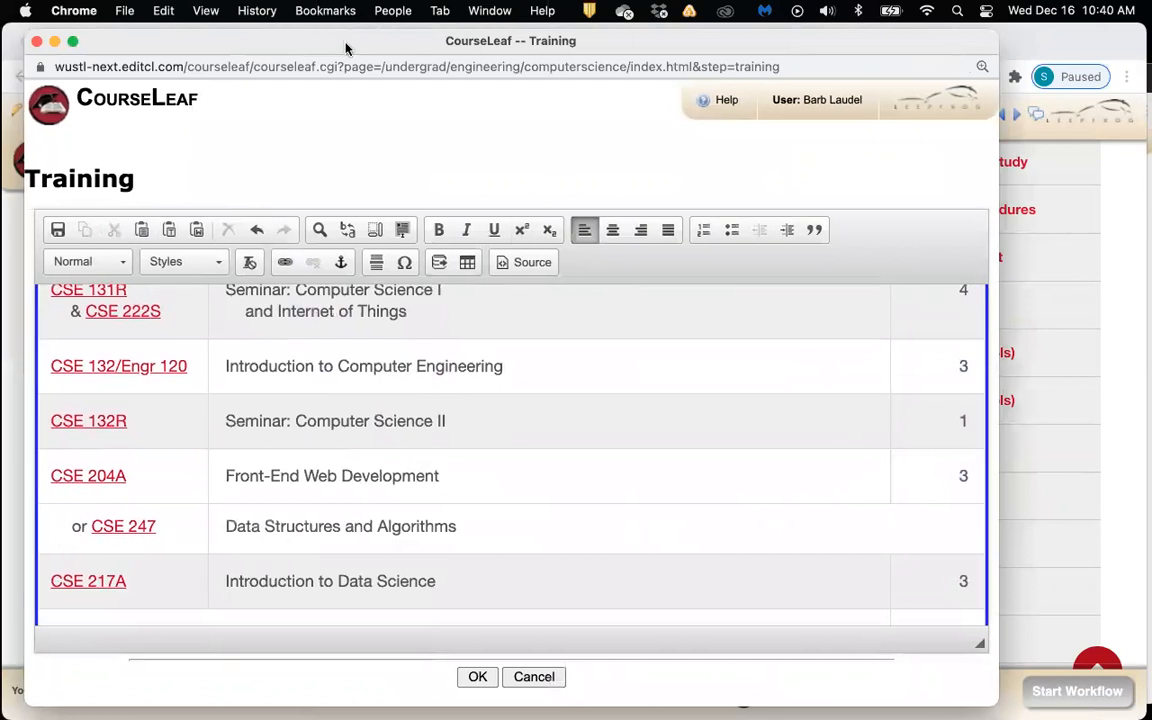
pyautogui.moveTo(346, 47); pyautogui.dragTo(250, 51)
pyautogui.scroll(-2, 260, 62)
pyautogui.scroll(2, 260, 62)
pyautogui.scroll(-2, 258, 63)
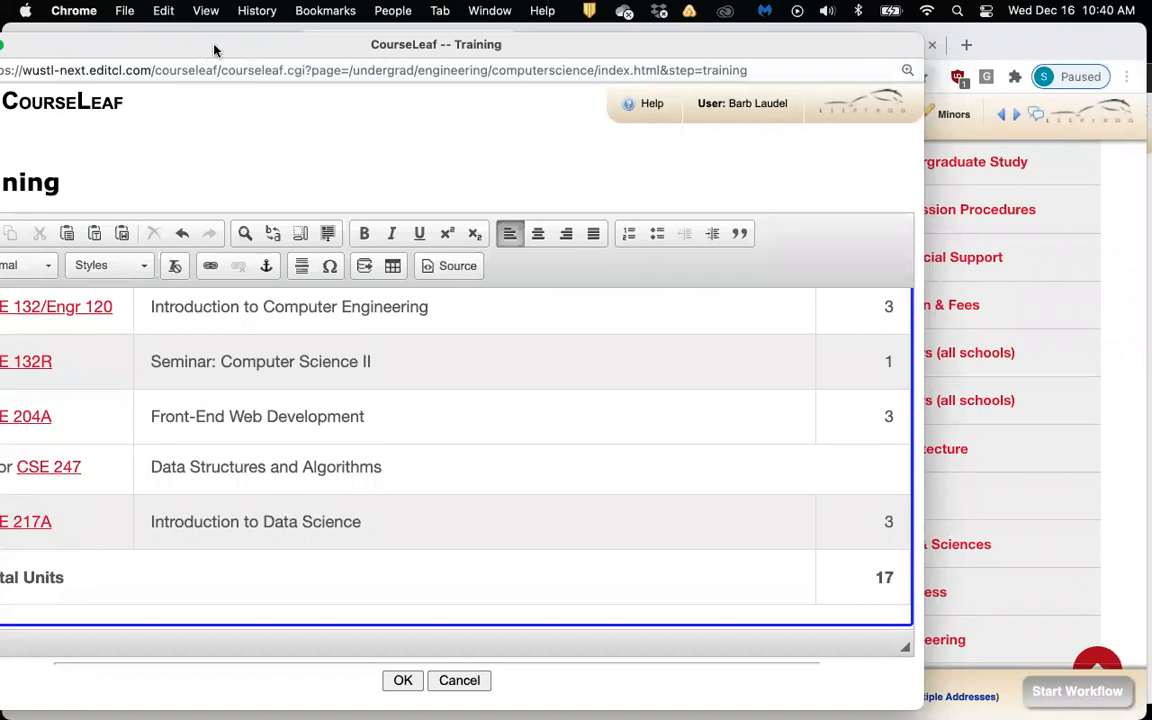
pyautogui.moveTo(192, 43); pyautogui.dragTo(236, 37)
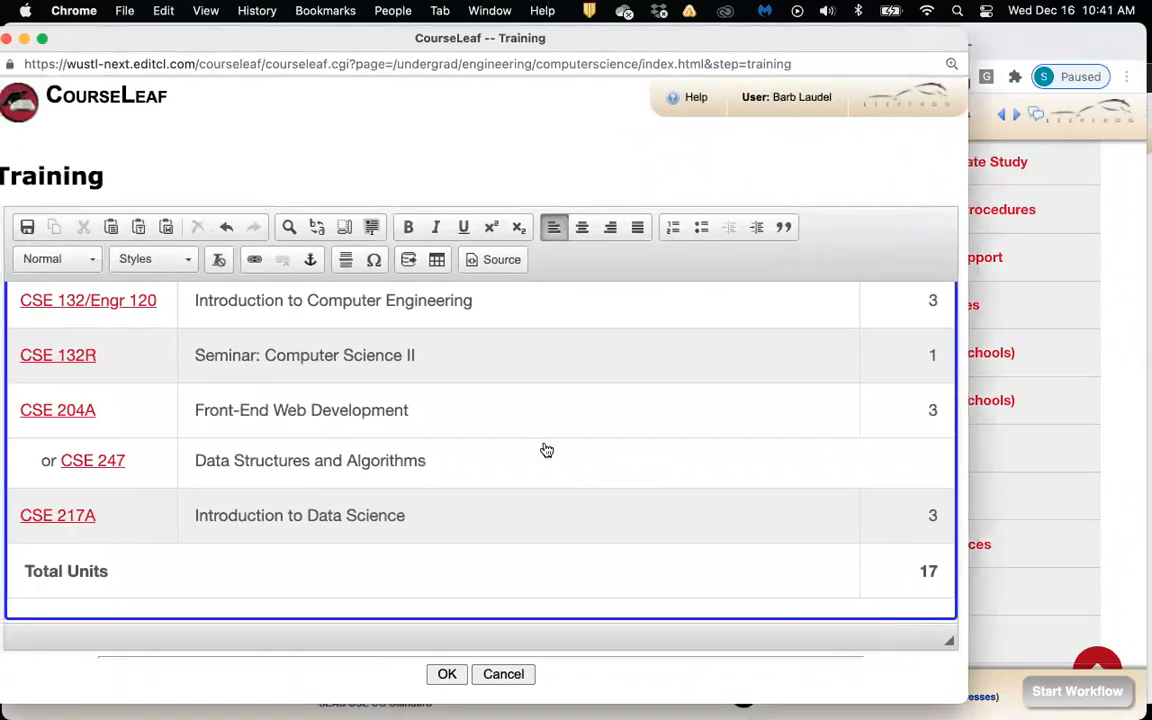
pyautogui.scroll(1, 558, 457)
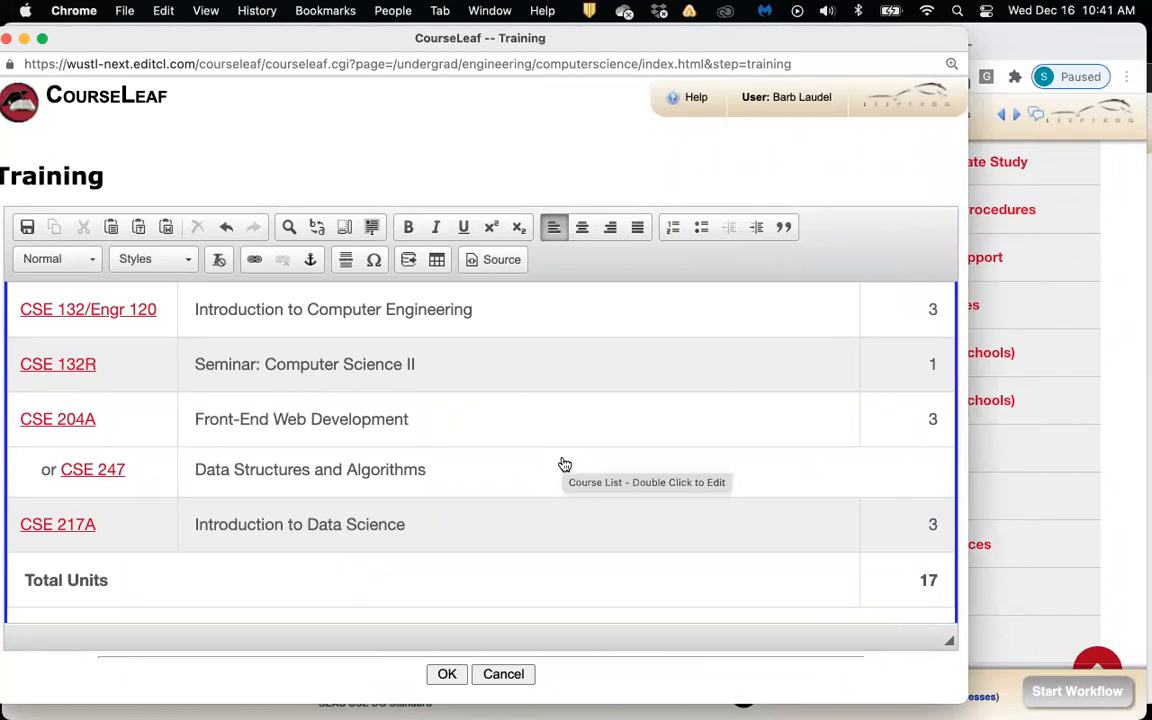
pyautogui.doubleClick(567, 452)
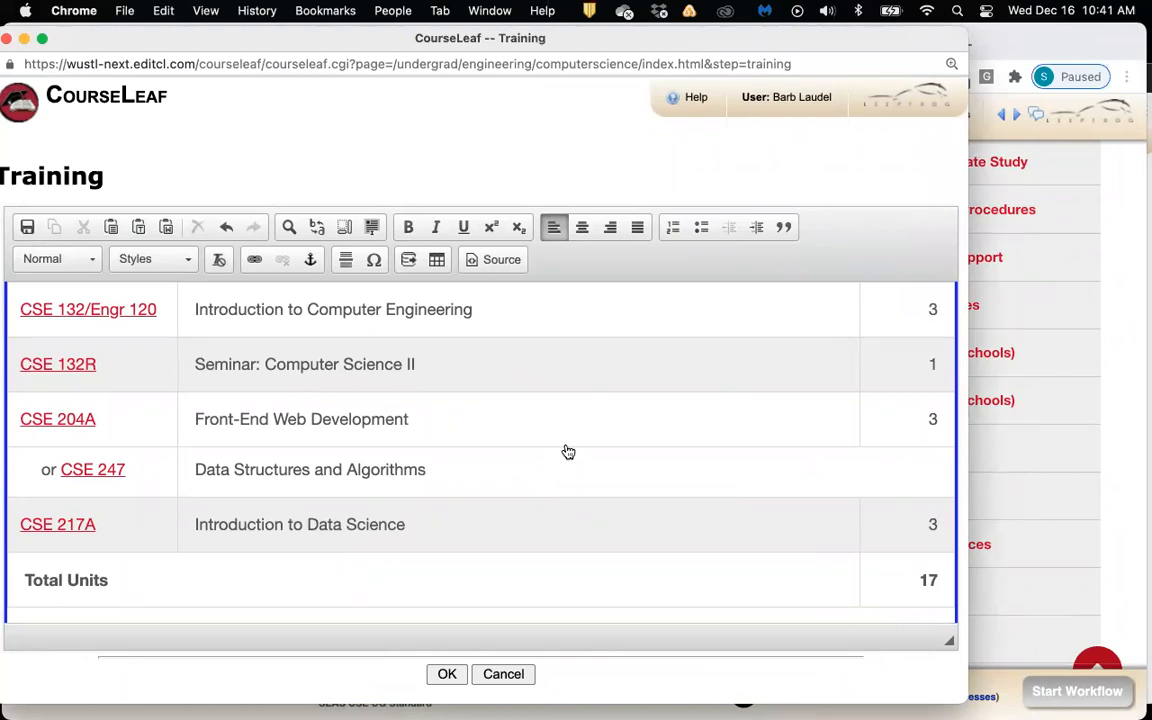
pyautogui.click(650, 330)
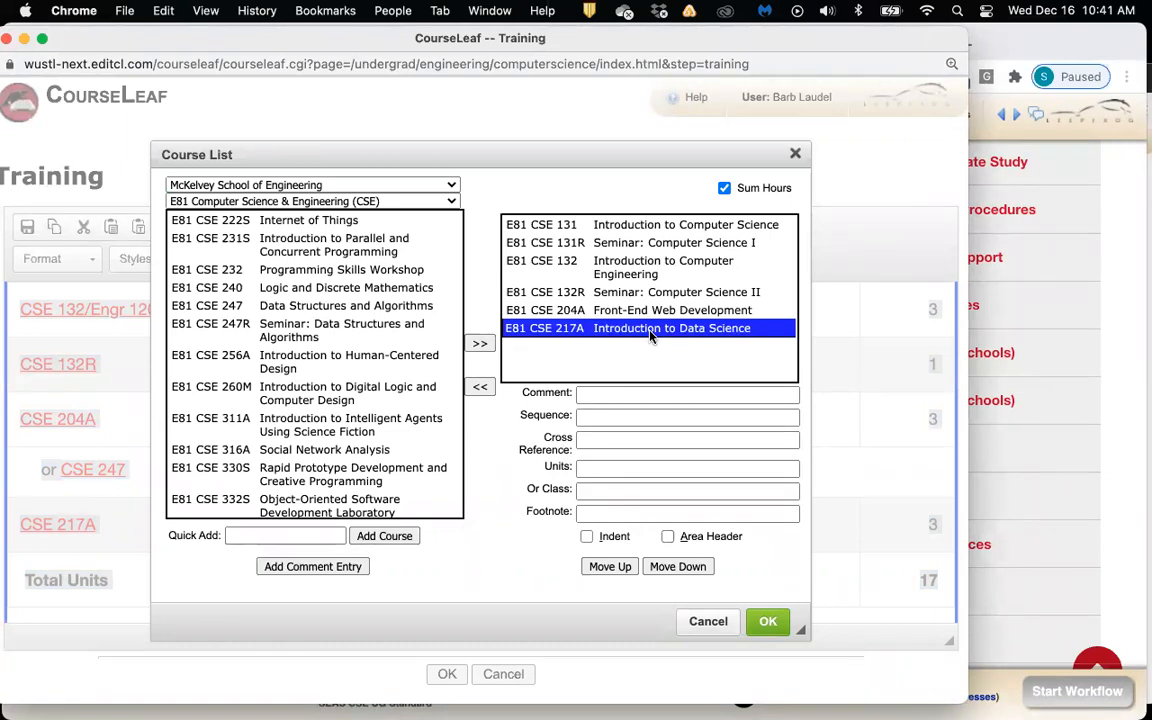
# Give CSE 217A Introduction to Data Science footnote 1 and apply the change
pyautogui.click(597, 511)
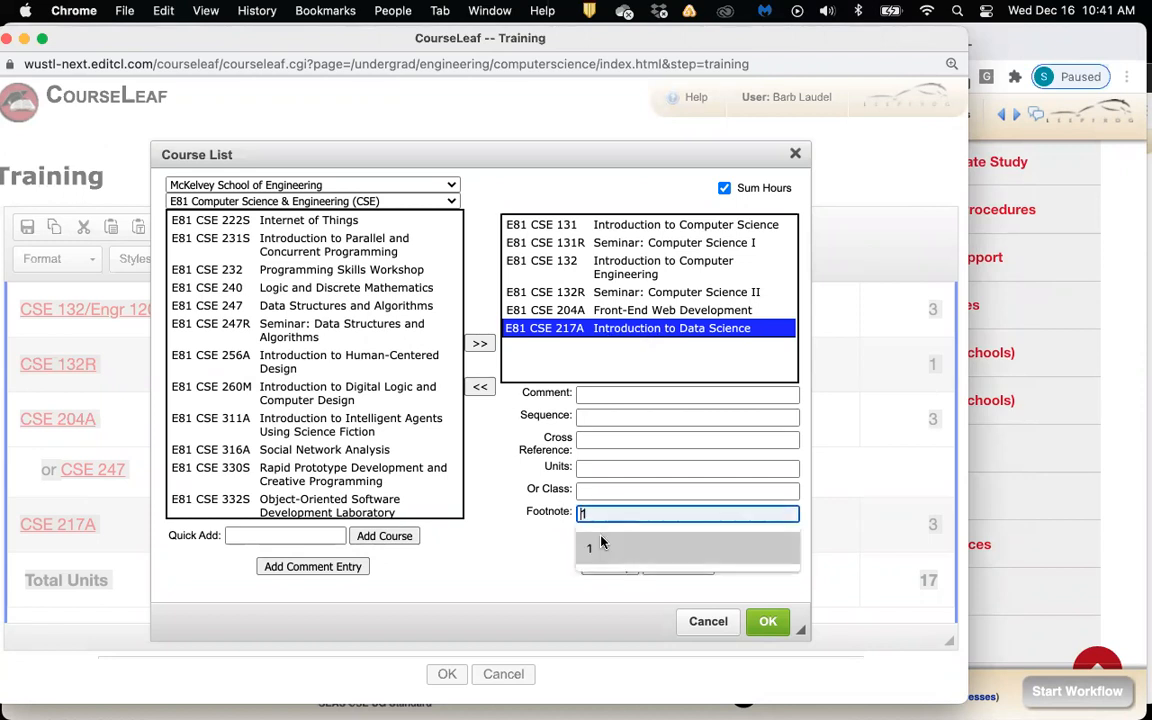
pyautogui.click(596, 546)
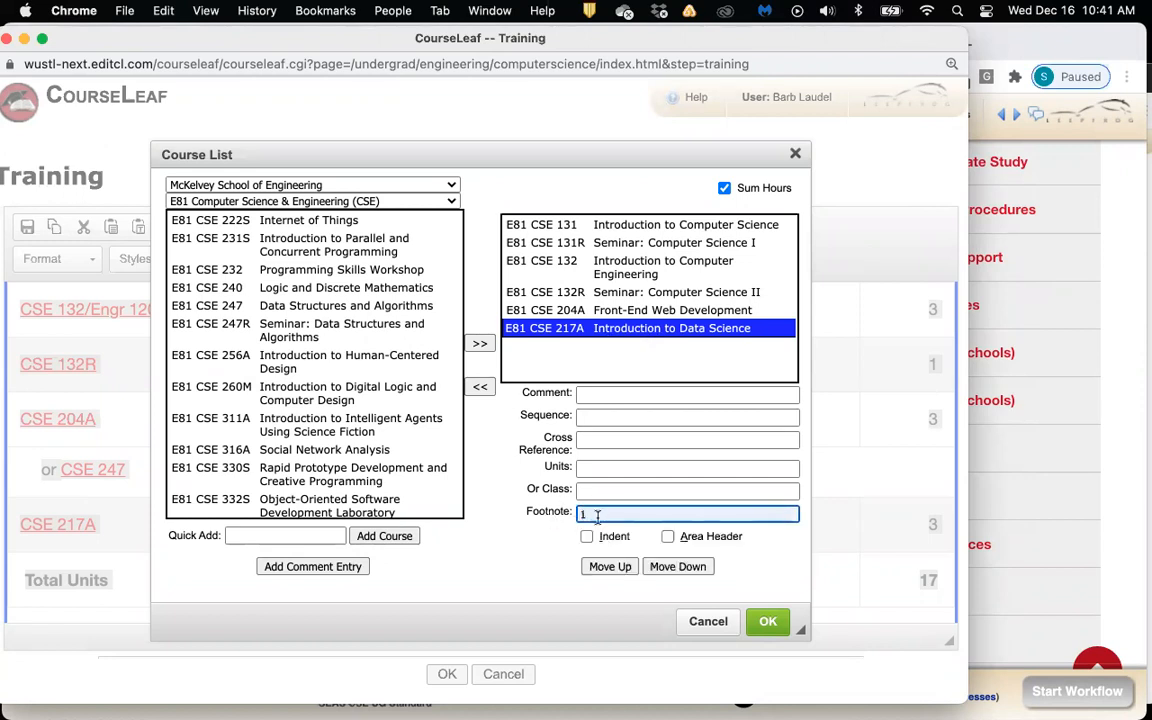
pyautogui.click(762, 628)
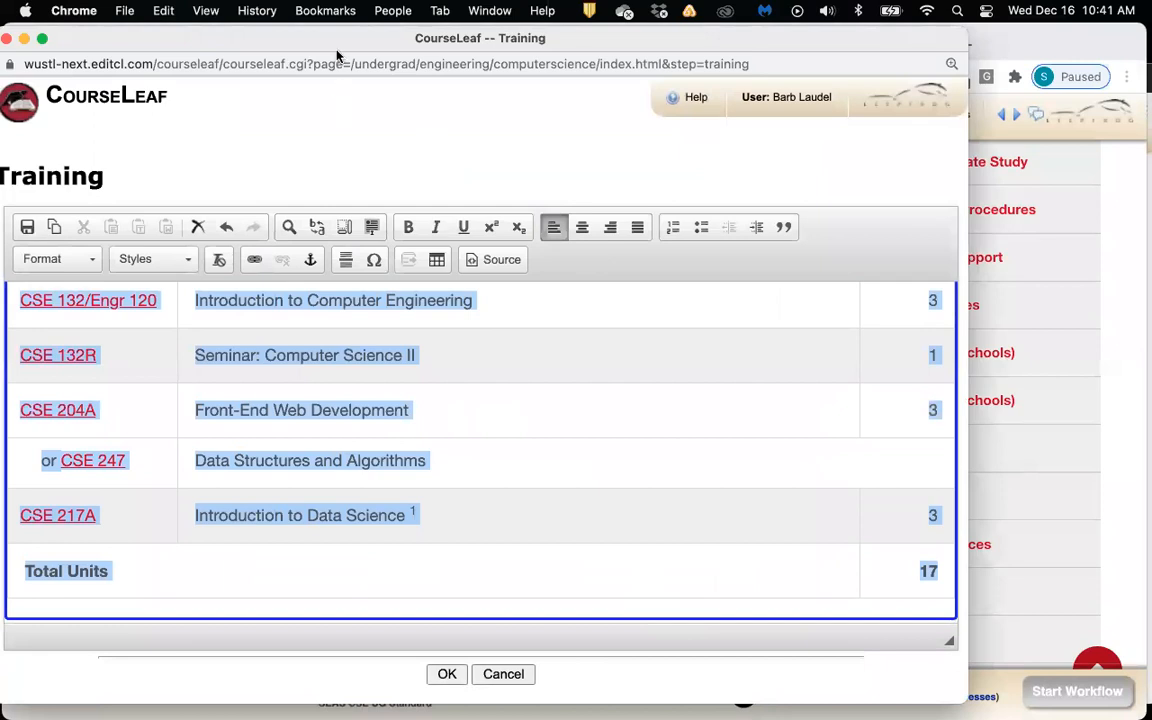
# Insert an empty paragraph below the Training course table
pyautogui.moveTo(300, 36); pyautogui.dragTo(245, 32)
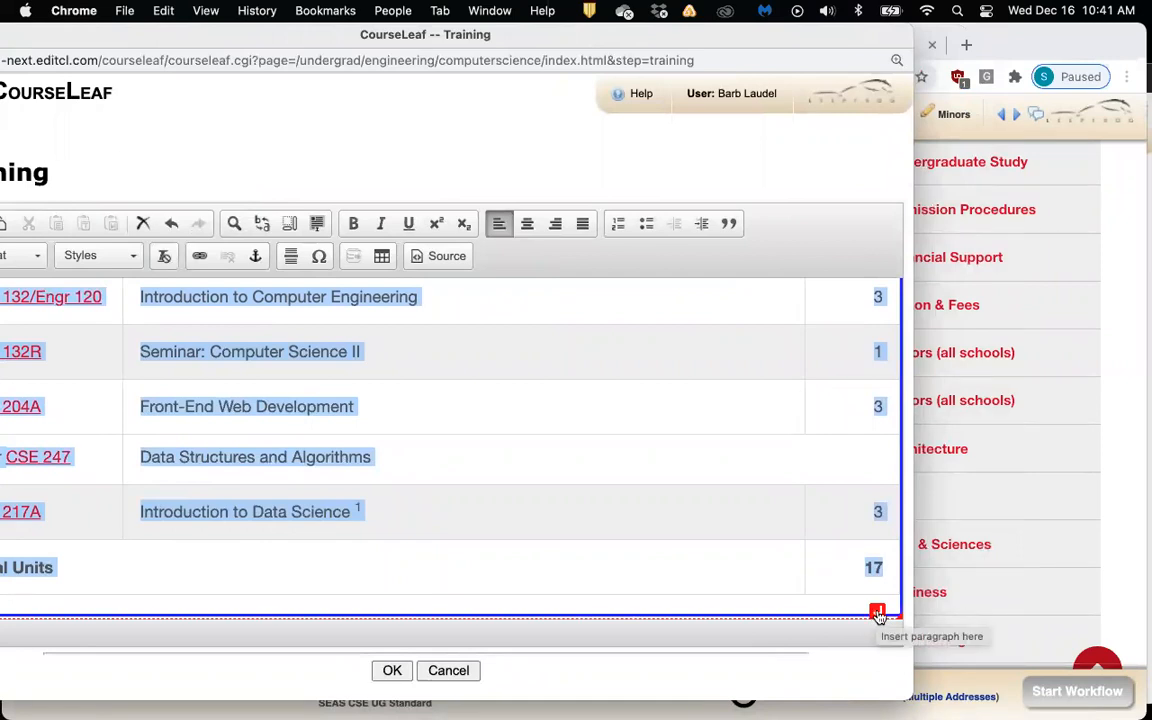
pyautogui.click(877, 613)
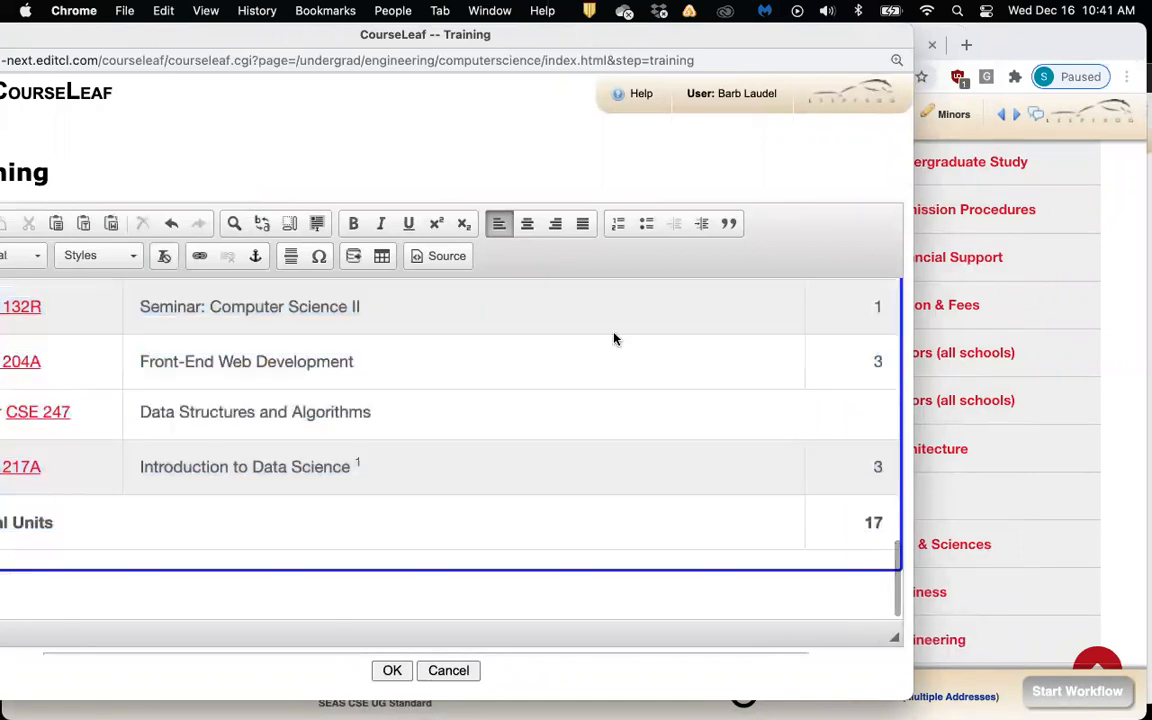
pyautogui.moveTo(290, 44); pyautogui.dragTo(378, 36)
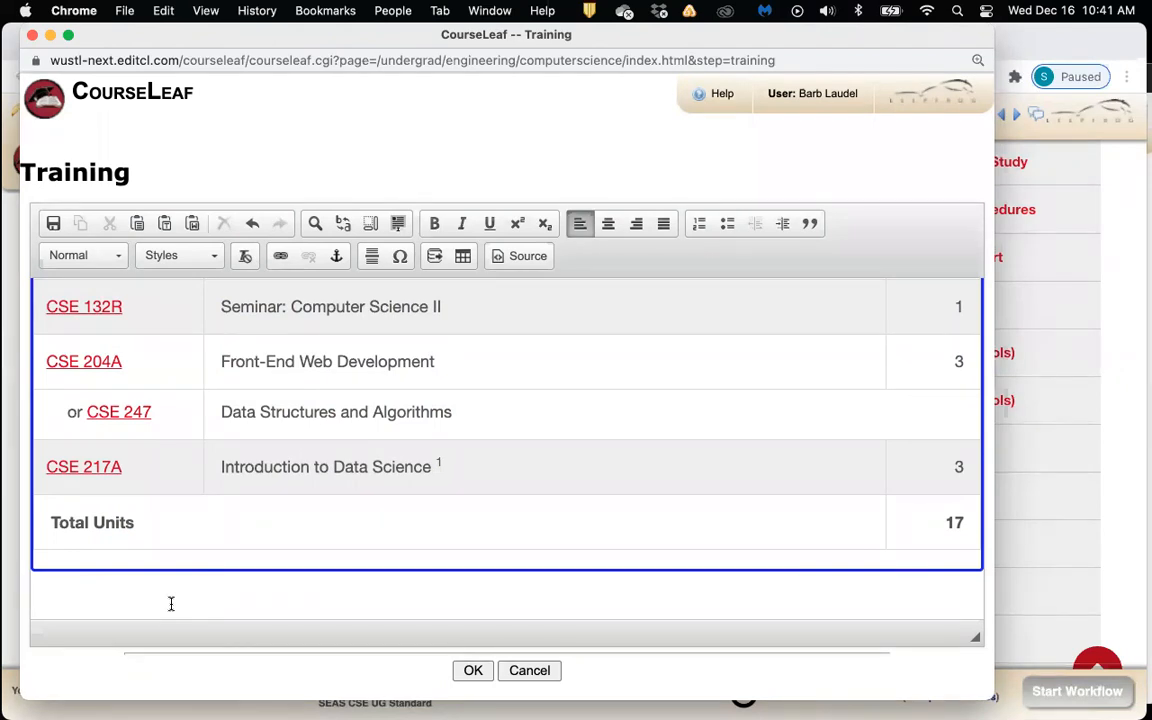
pyautogui.scroll(-1, 171, 603)
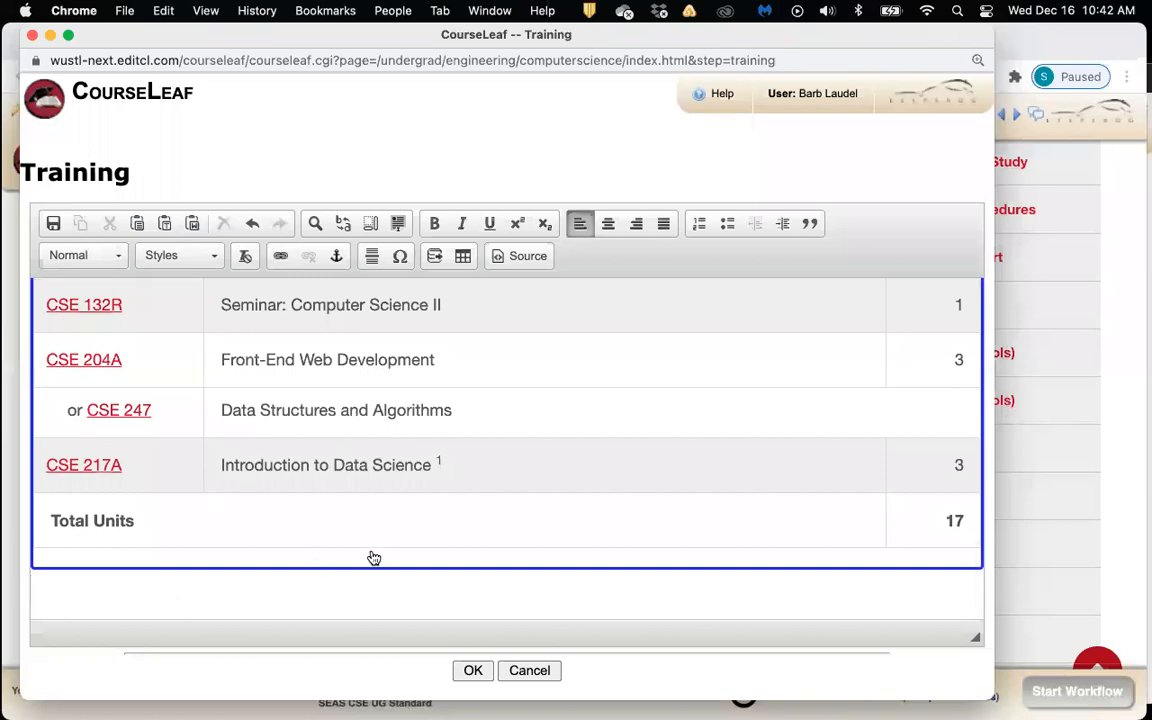
# Insert a formatted table of type Footnotes below the course table
pyautogui.click(463, 258)
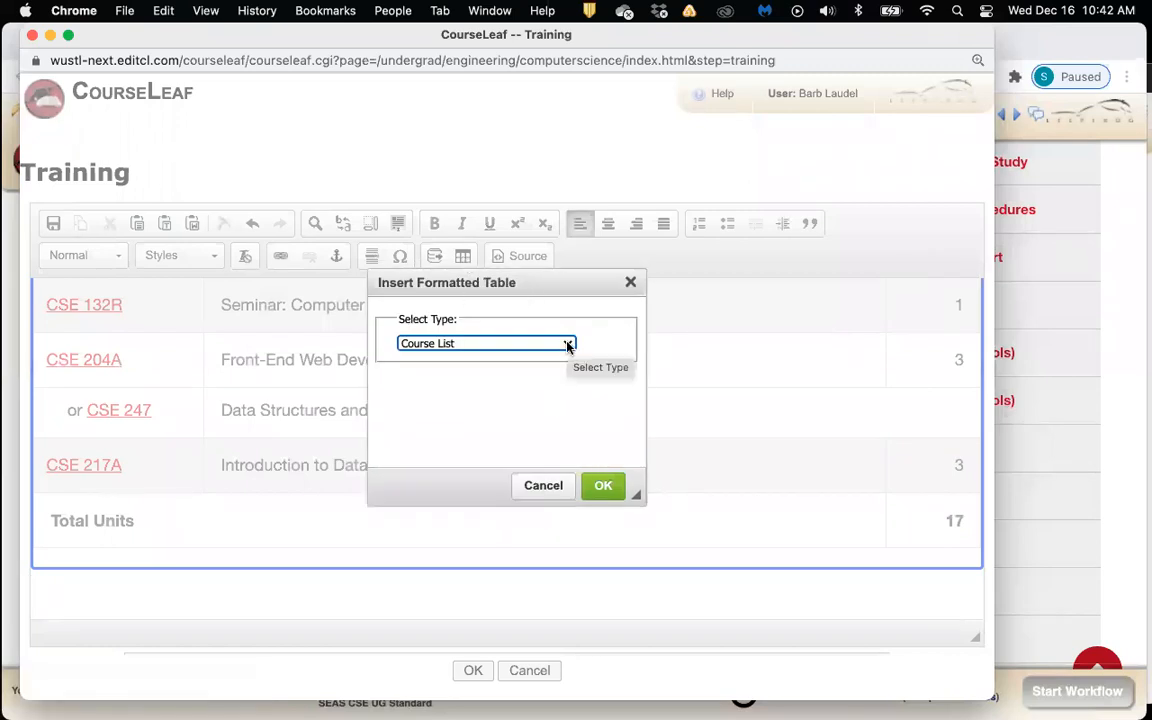
pyautogui.click(568, 346)
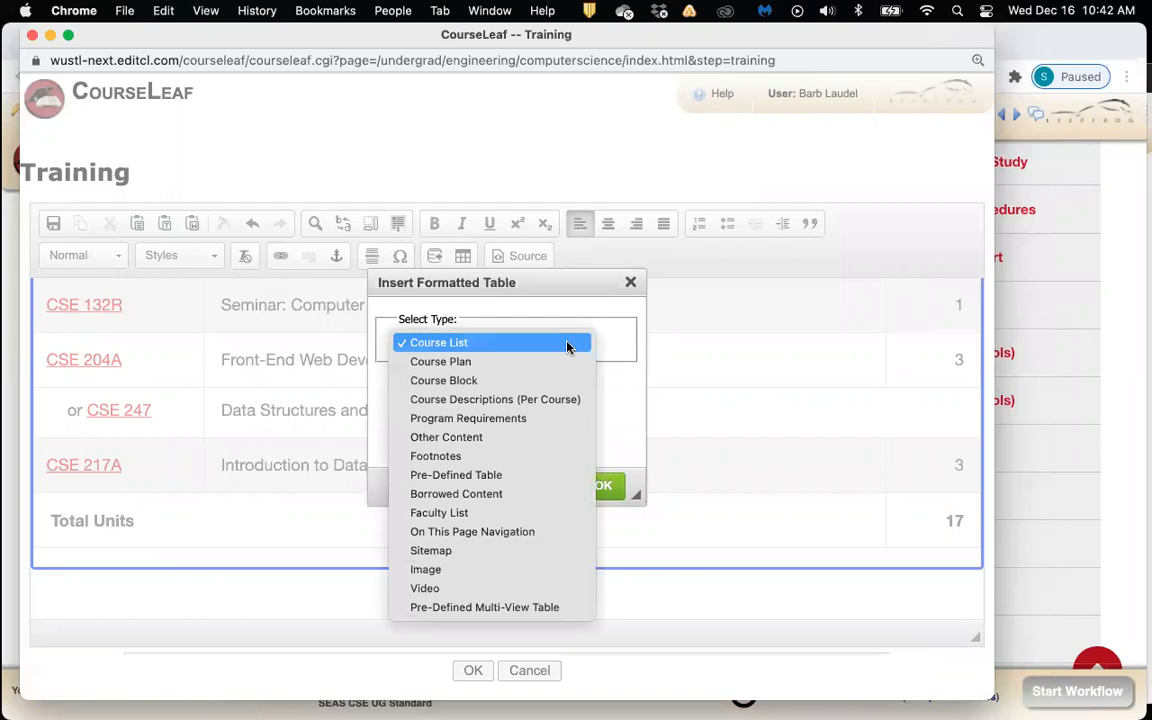
pyautogui.click(516, 458)
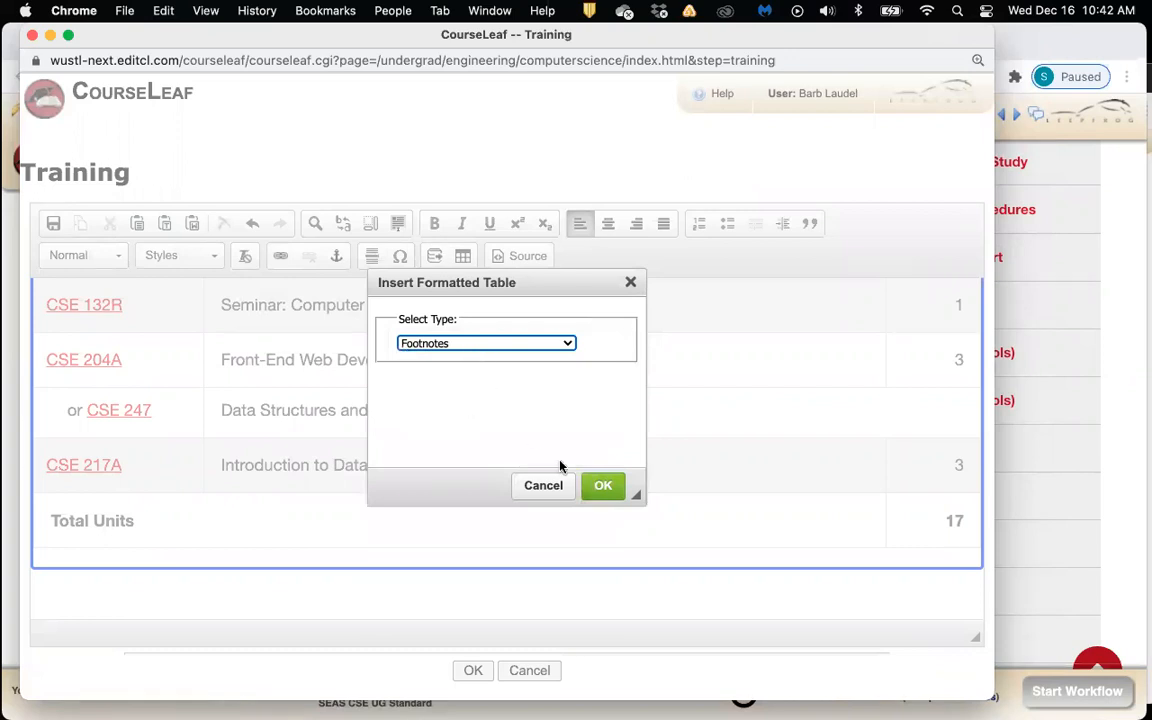
pyautogui.click(606, 489)
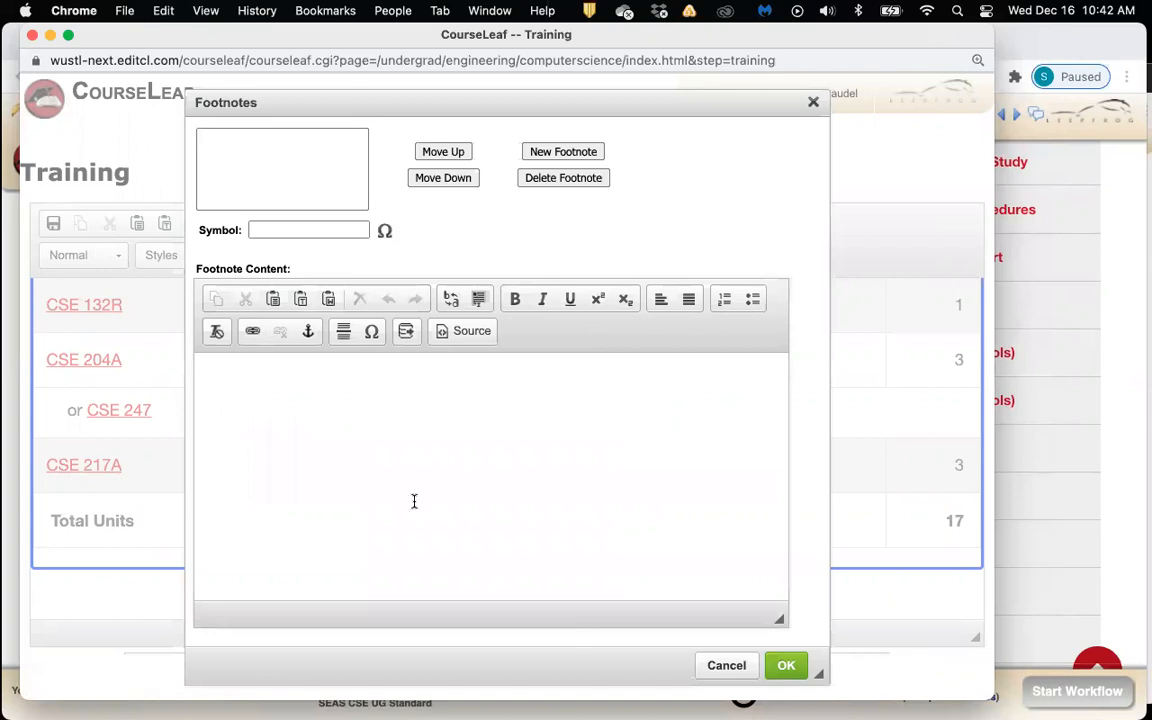
# Create footnote symbol 1 reading 'This is my footnote.' and place the cursor below it
pyautogui.click(266, 230)
pyautogui.click(268, 258)
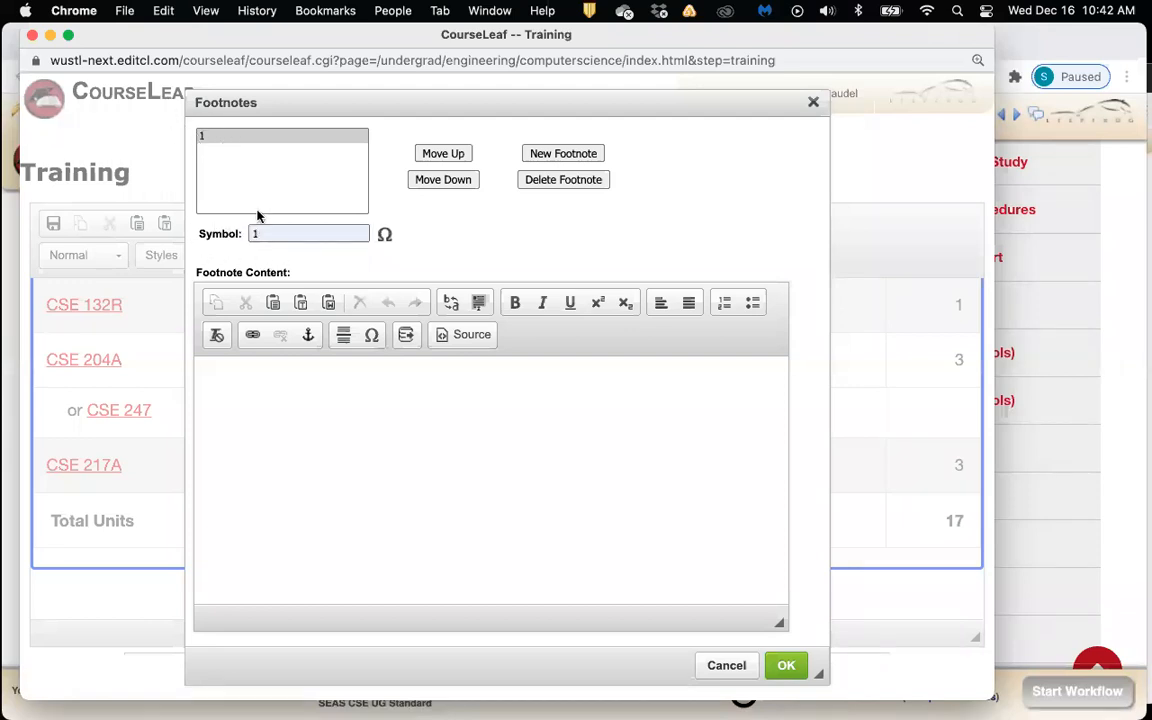
pyautogui.click(320, 424)
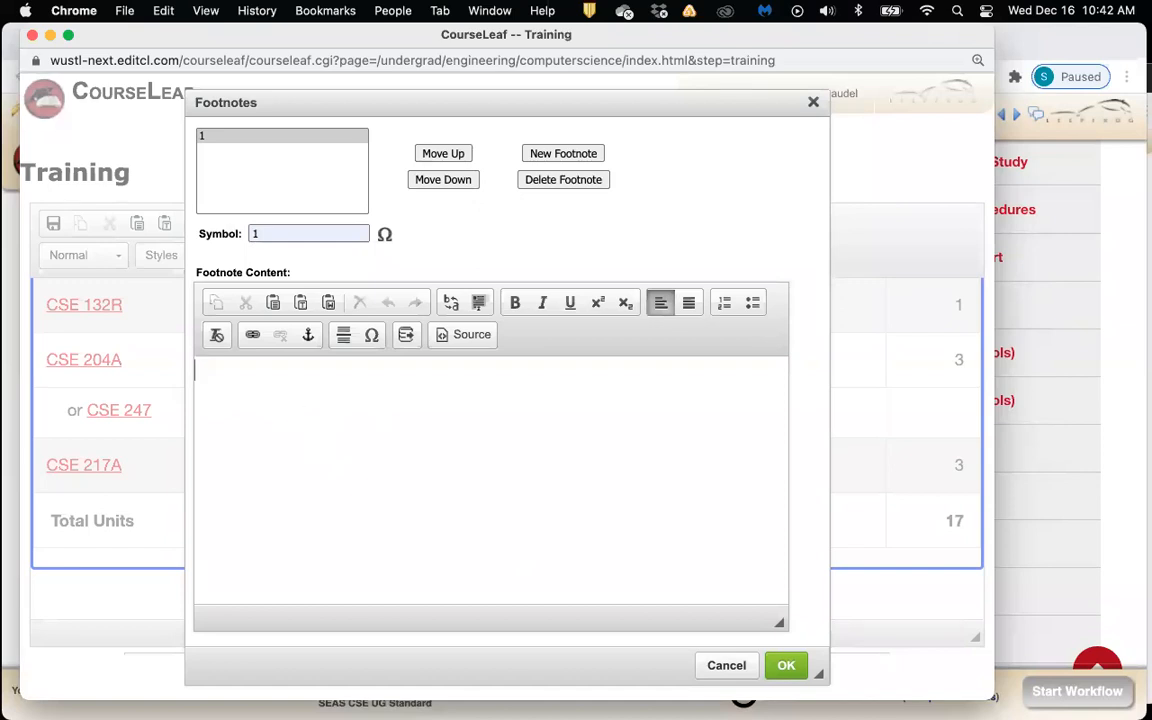
pyautogui.write('Thi si')
pyautogui.press('BackSpace')
pyautogui.press('BackSpace')
pyautogui.press('BackSpace')
pyautogui.write('s is my footnote.')
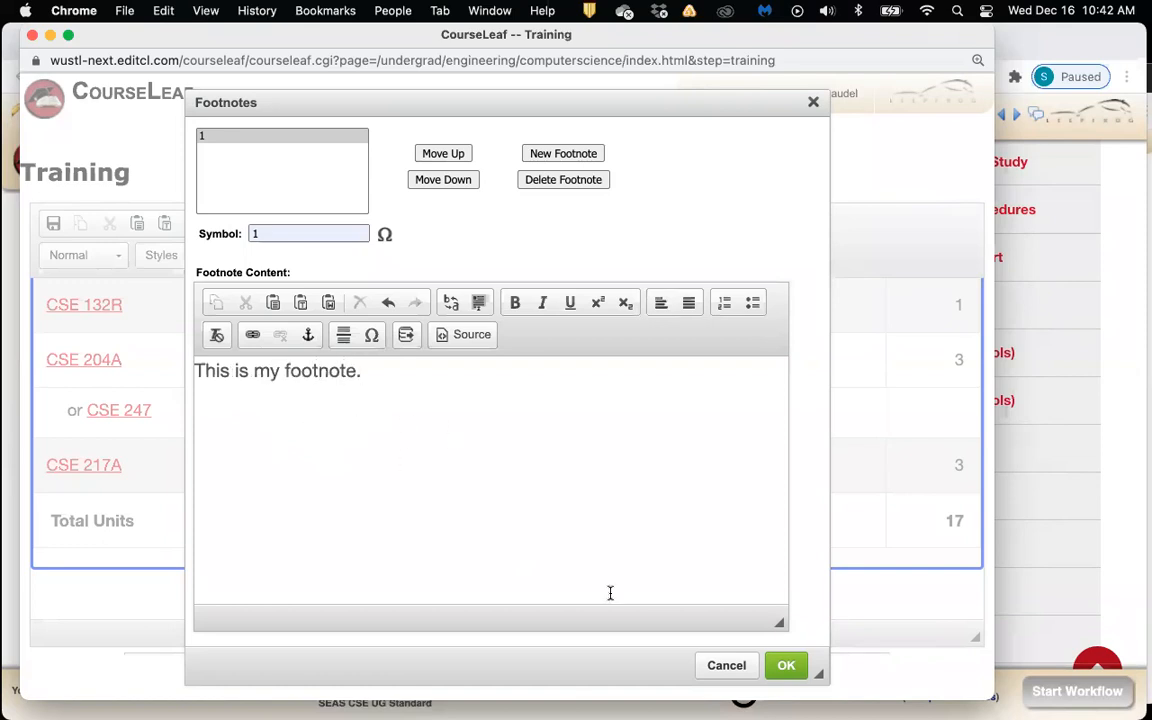
pyautogui.click(788, 667)
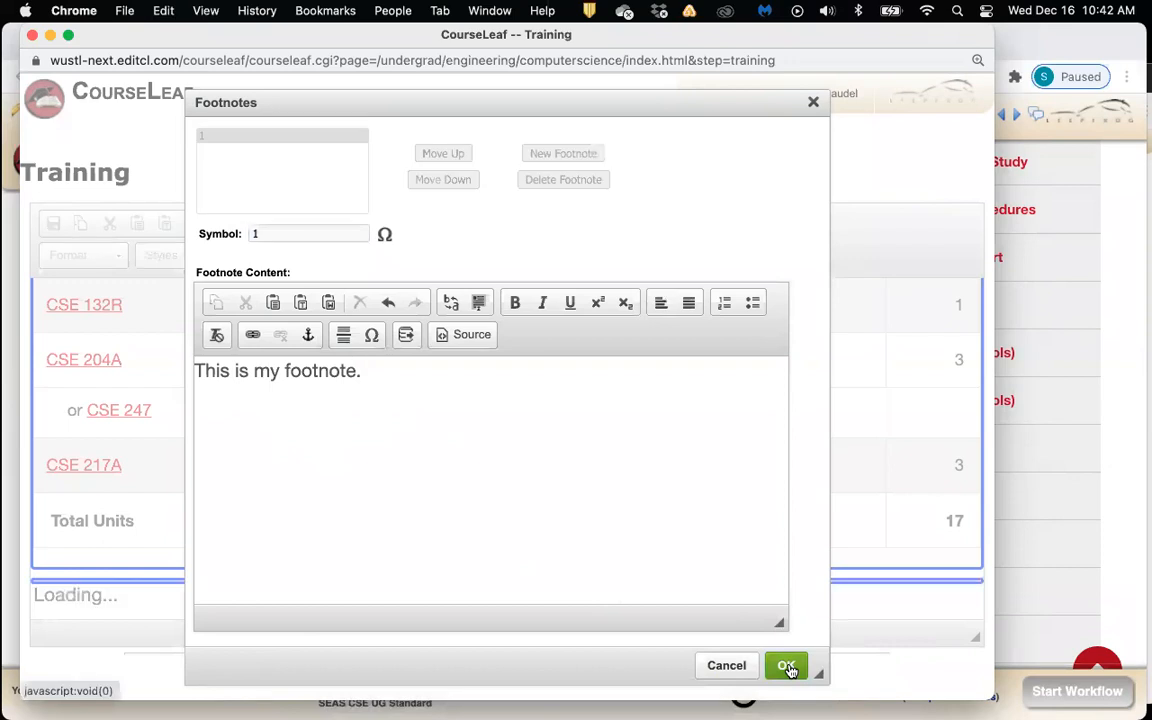
pyautogui.scroll(-2, 717, 616)
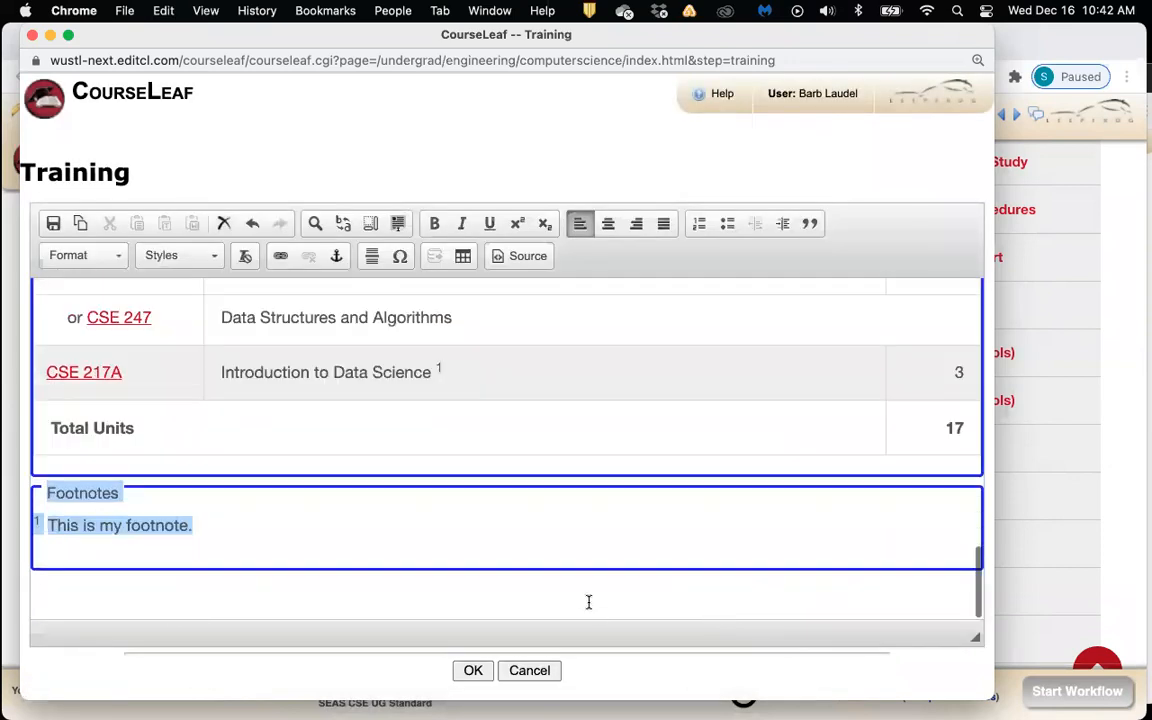
pyautogui.click(586, 598)
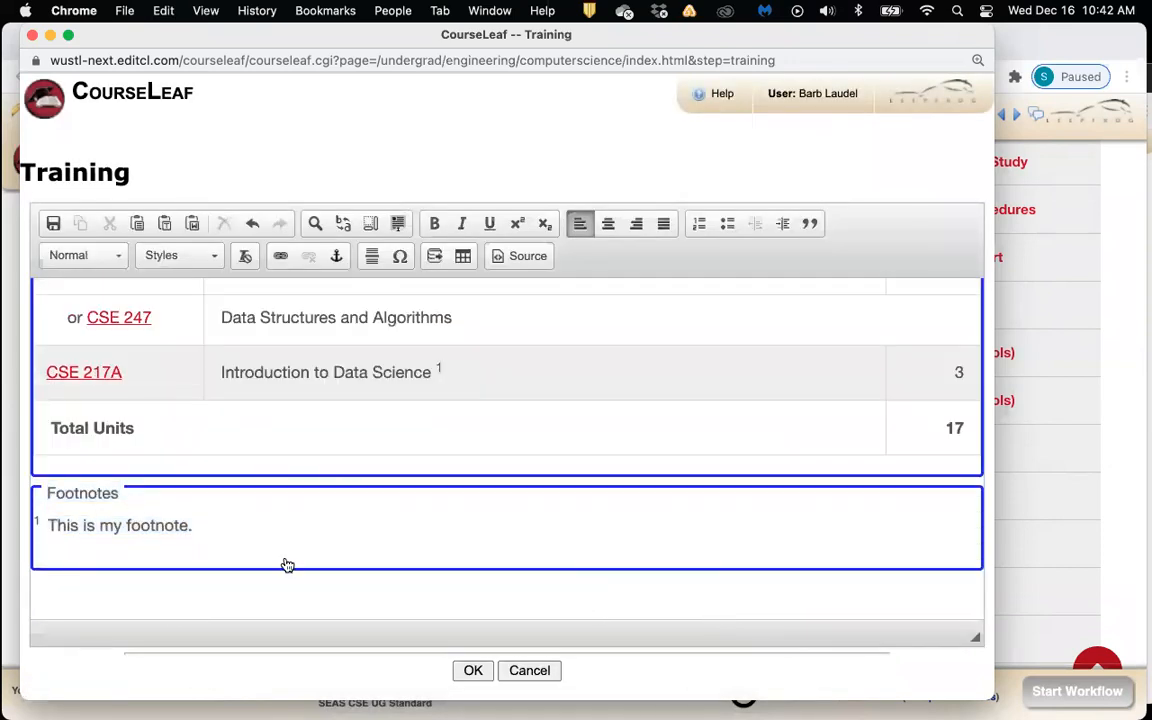
# Save the Training section and check the footnote under the 17-unit table
pyautogui.click(474, 672)
pyautogui.scroll(-5, 535, 473)
pyautogui.scroll(-10, 535, 473)
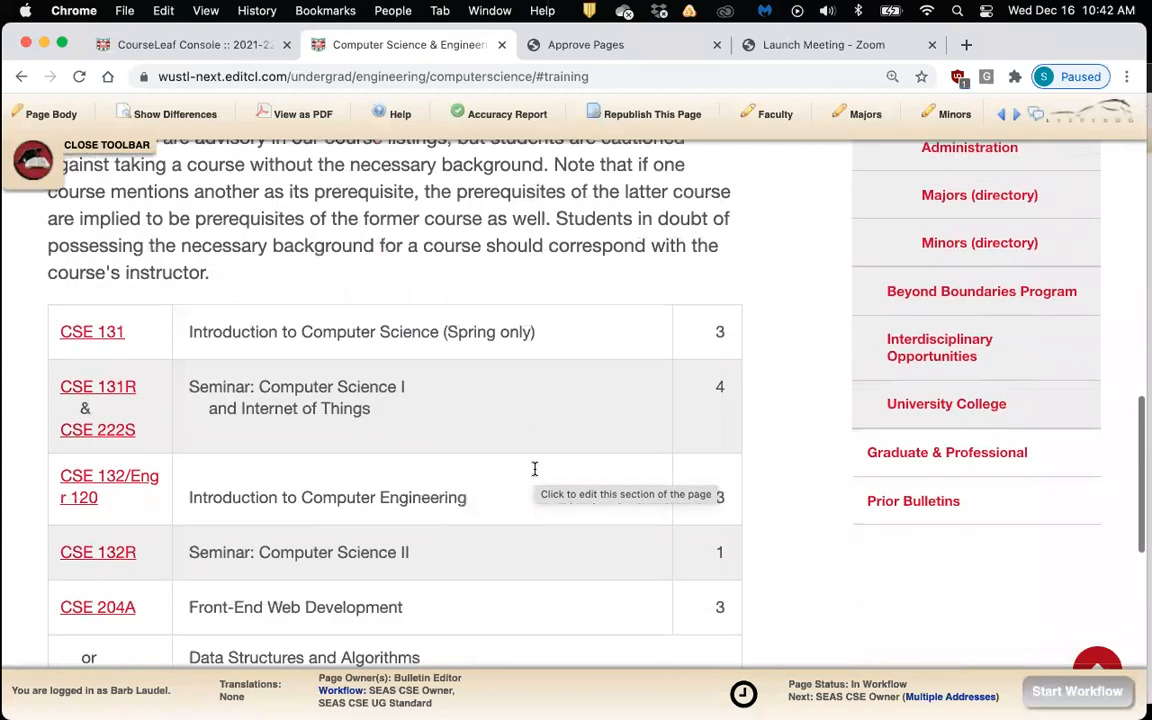
pyautogui.scroll(-1, 535, 473)
# Return to the top and reopen the Training section for editing
pyautogui.scroll(1, 535, 473)
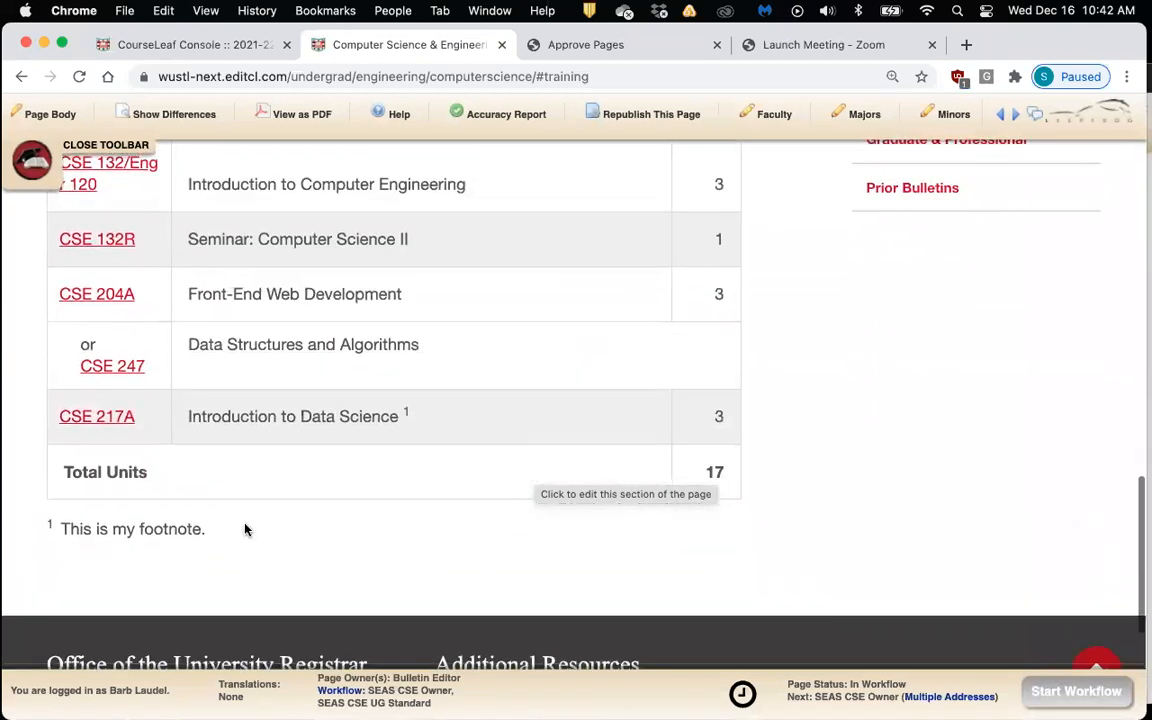
pyautogui.scroll(1, 307, 547)
pyautogui.scroll(1, 307, 547)
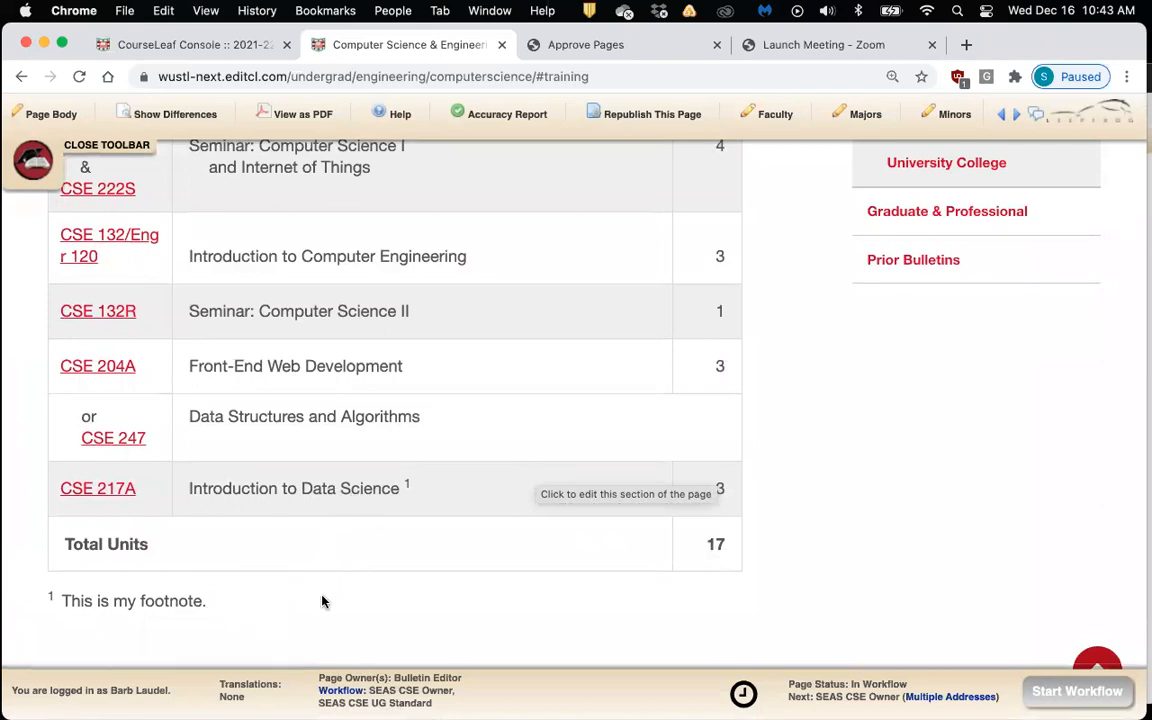
pyautogui.scroll(10, 546, 482)
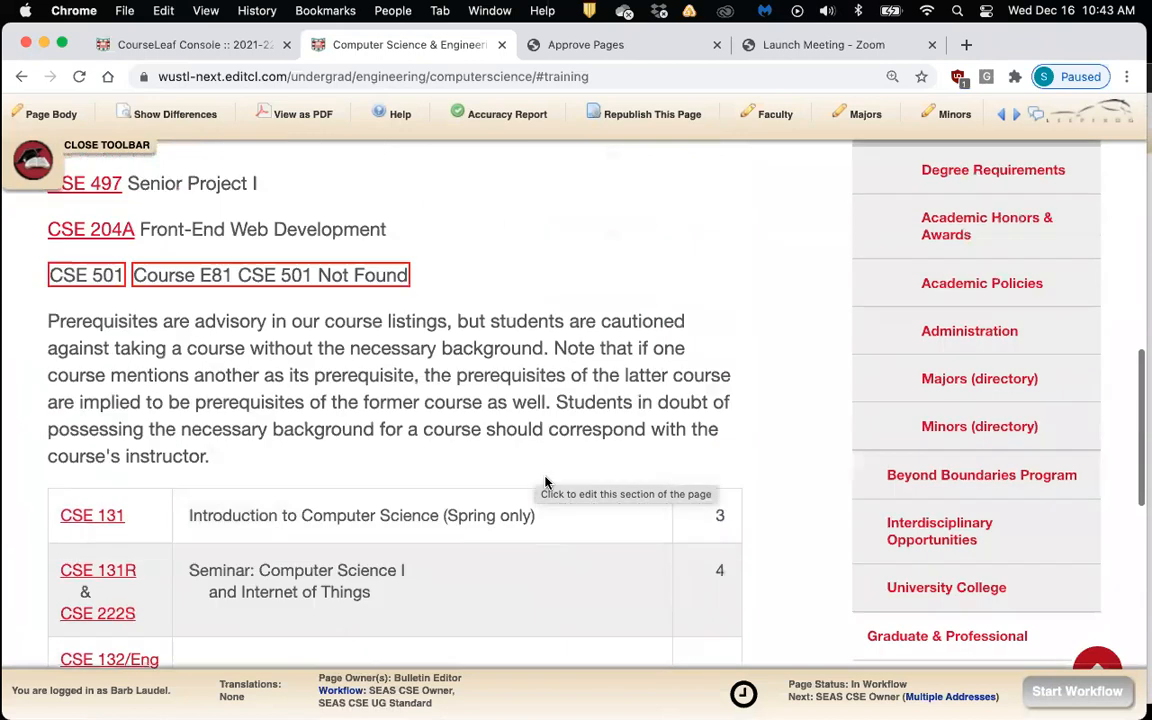
pyautogui.scroll(10, 546, 482)
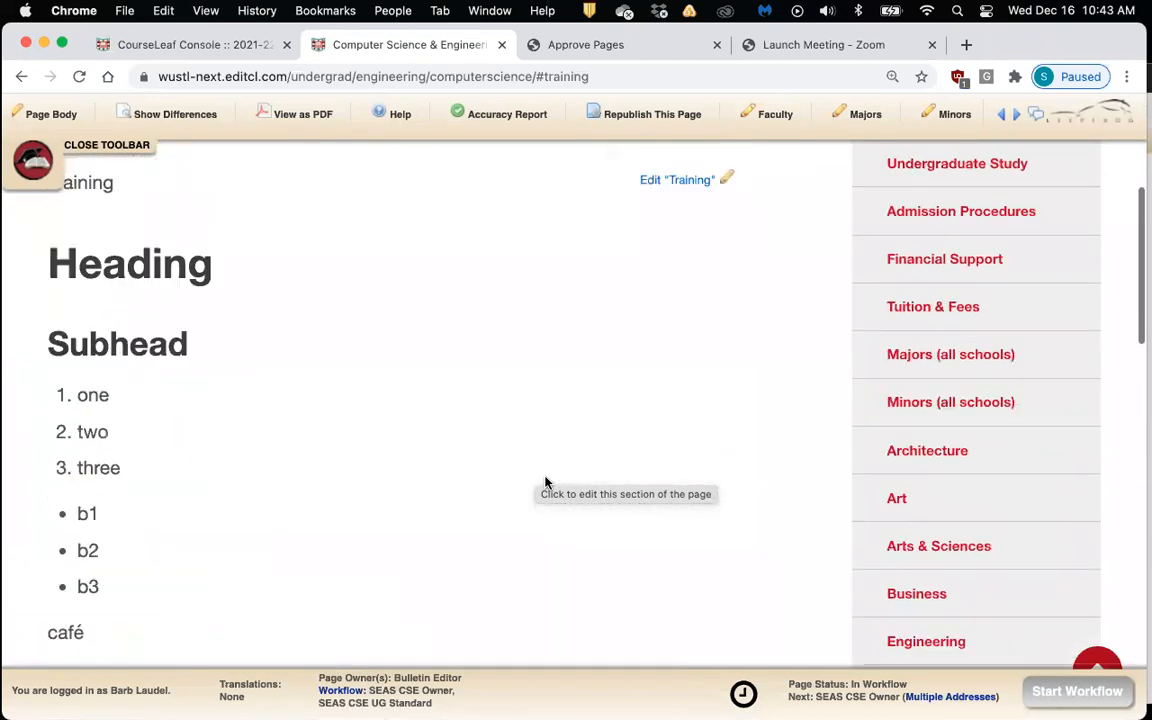
pyautogui.click(674, 263)
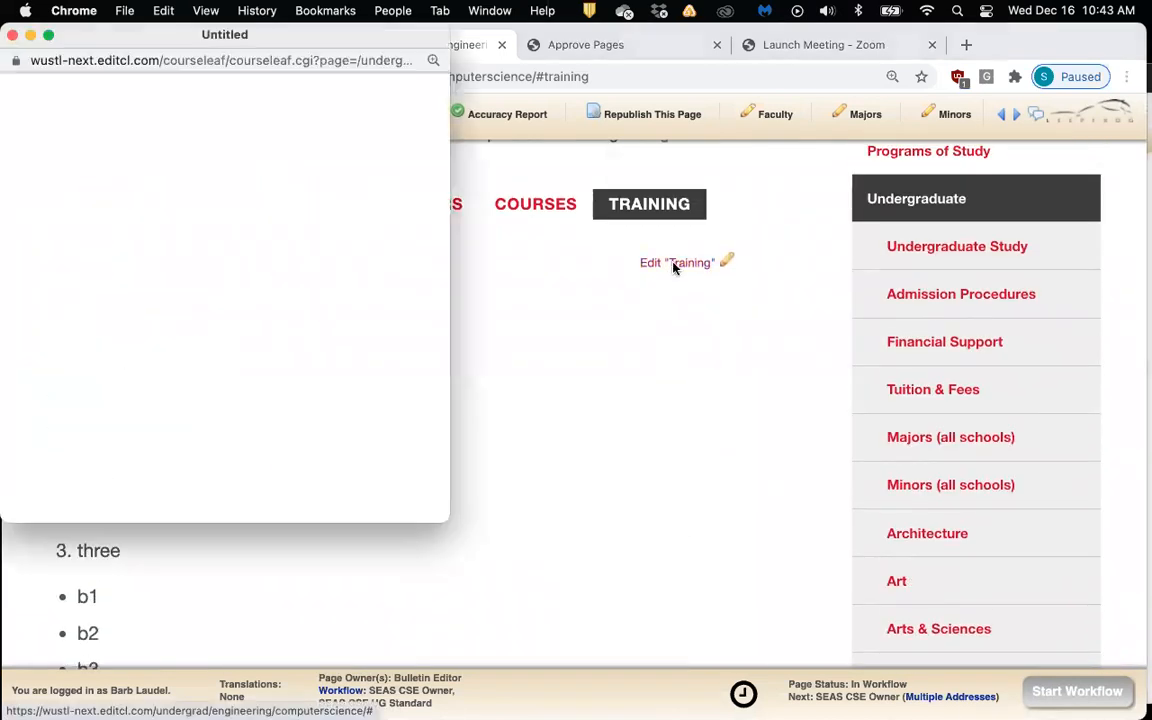
# Enlarge the editor and open the Course List for the CSE 131–217A table
pyautogui.scroll(-5, 589, 442)
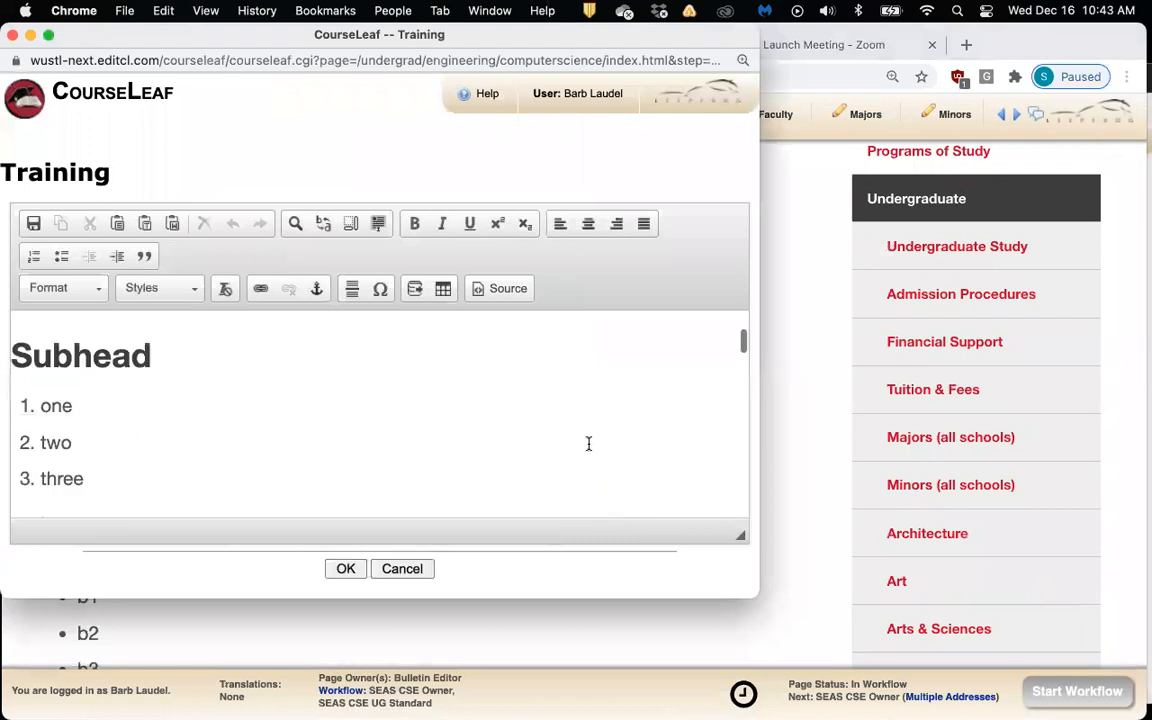
pyautogui.scroll(-10, 589, 443)
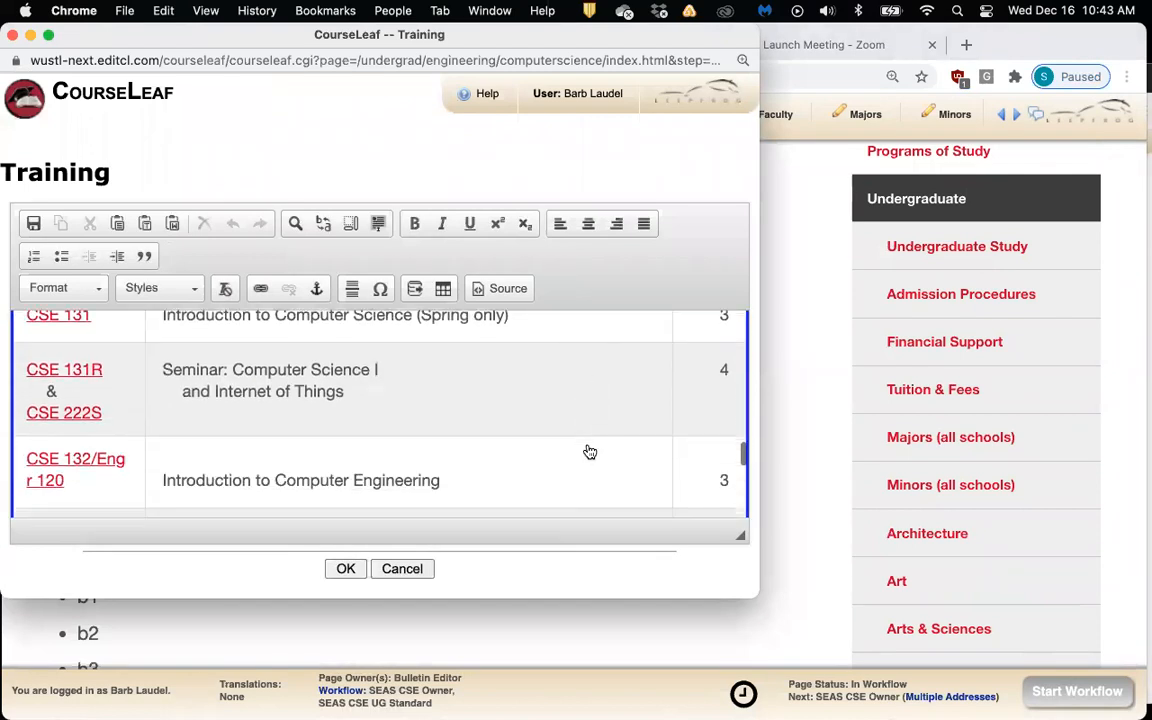
pyautogui.moveTo(757, 597); pyautogui.dragTo(990, 658)
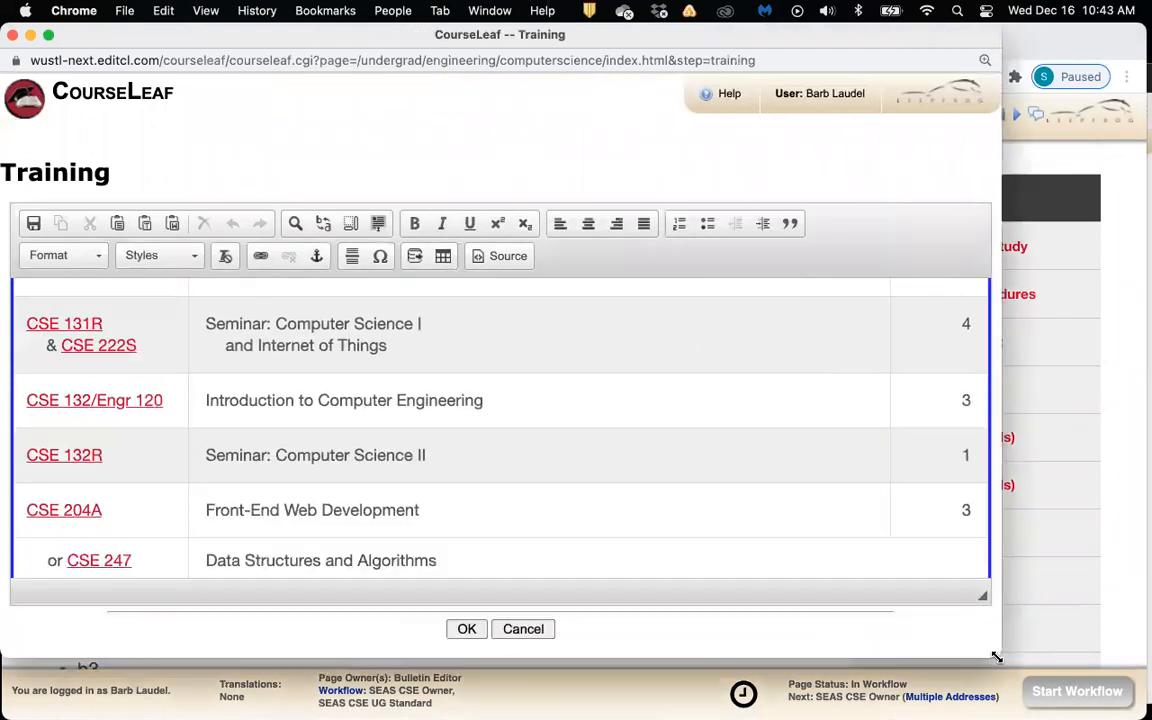
pyautogui.doubleClick(571, 446)
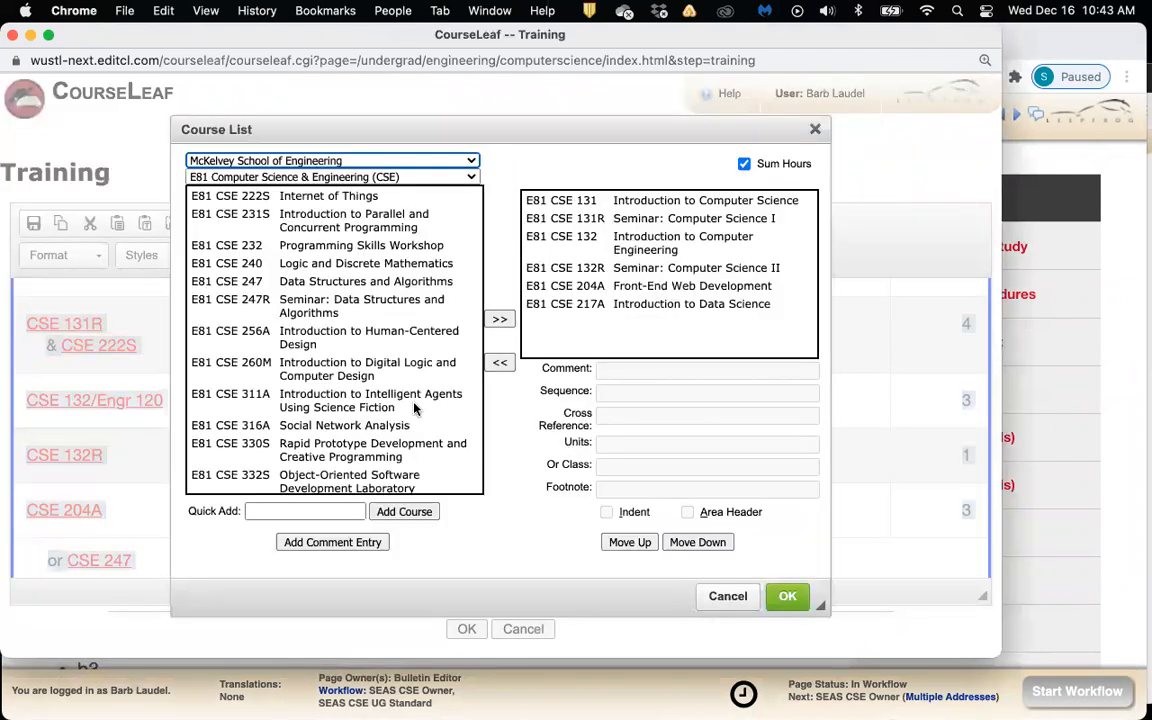
pyautogui.scroll(-5, 400, 395)
pyautogui.scroll(5, 400, 395)
pyautogui.scroll(-3, 395, 385)
pyautogui.scroll(2, 395, 387)
pyautogui.scroll(-3, 395, 387)
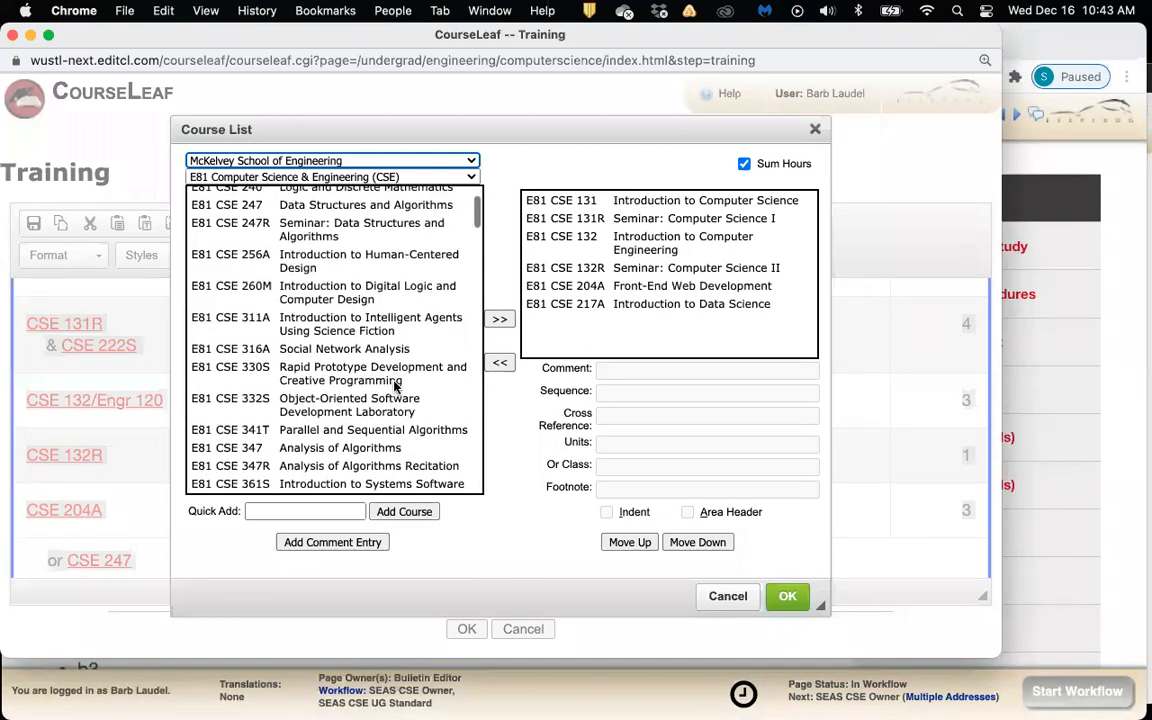
pyautogui.scroll(-10, 479, 290)
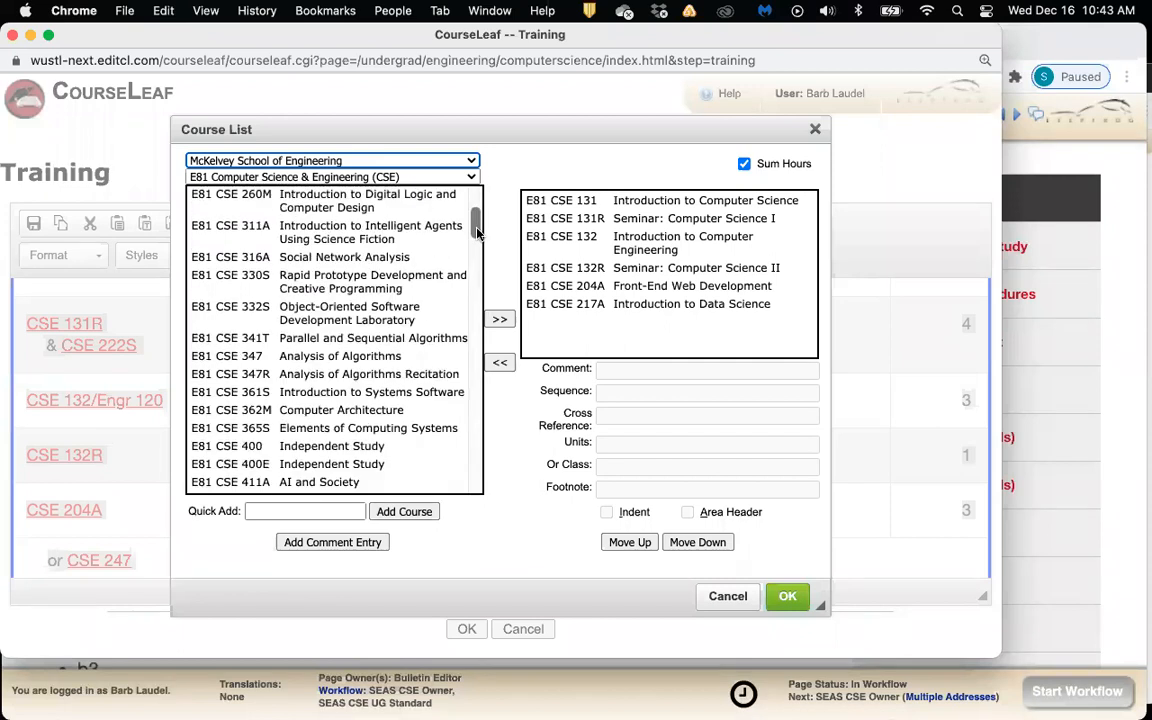
pyautogui.moveTo(479, 290); pyautogui.dragTo(491, 197)
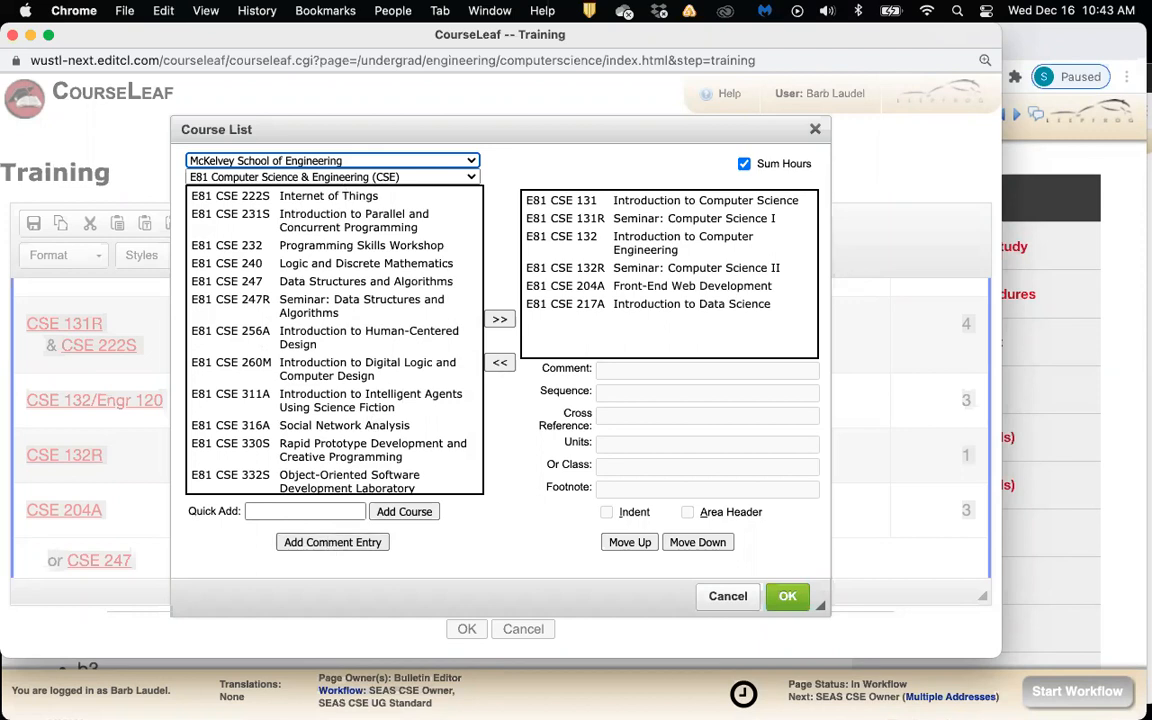
# Add a comment entry 'E35 ESE 576::Title of Course' to the course list
pyautogui.click(350, 541)
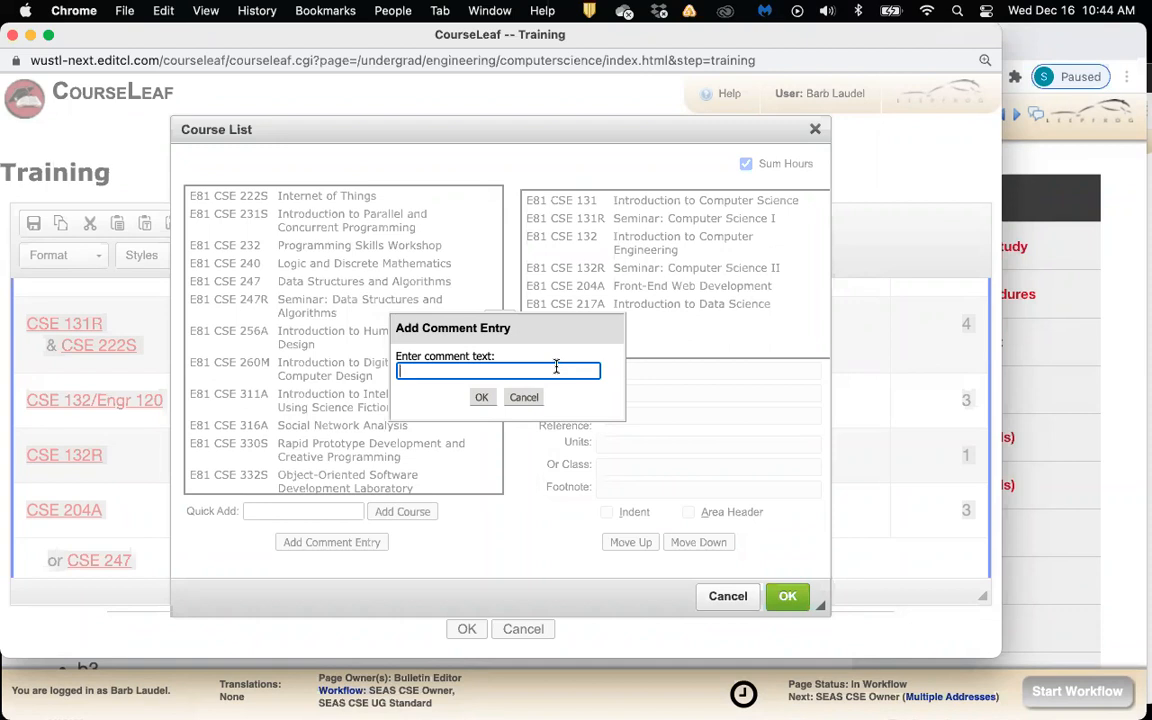
pyautogui.write('E35 ESE 576::Title of Course')
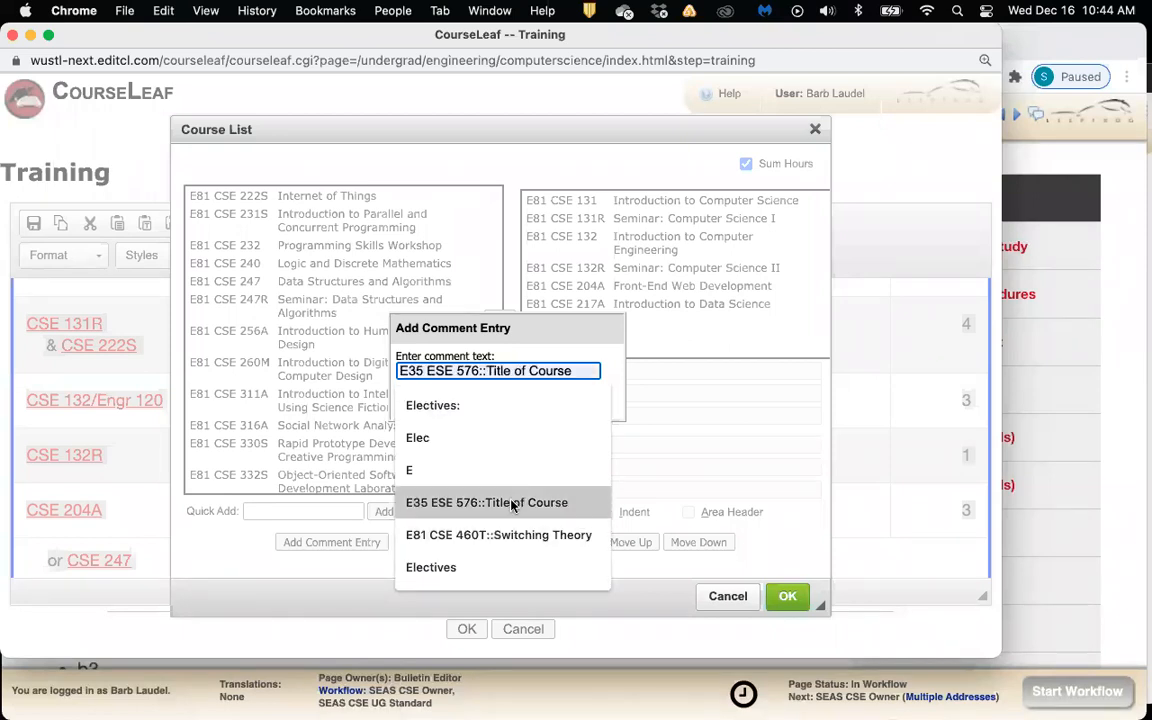
pyautogui.click(476, 508)
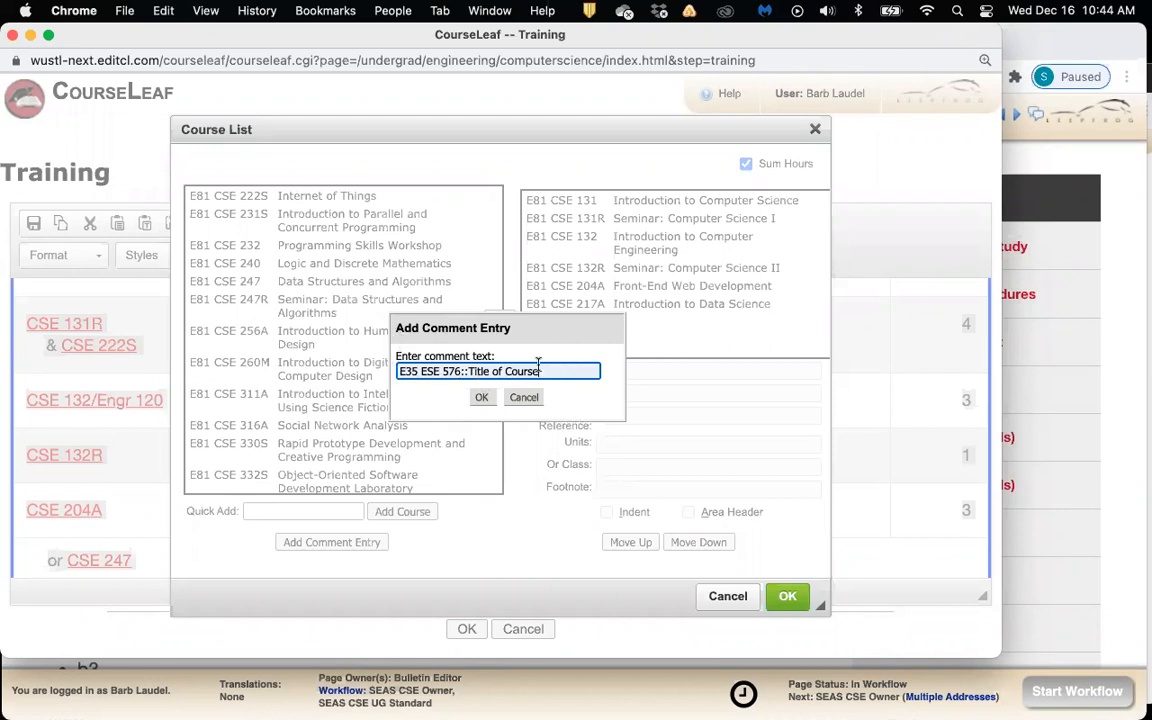
pyautogui.moveTo(540, 371); pyautogui.dragTo(471, 372)
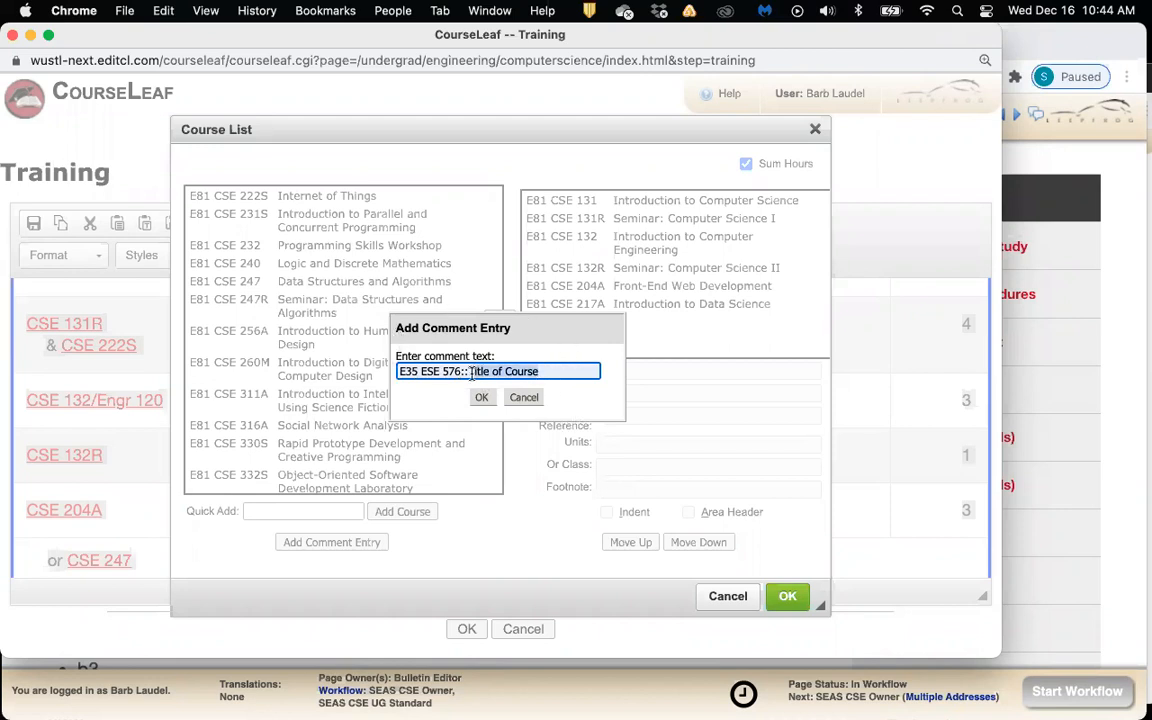
pyautogui.click(560, 371)
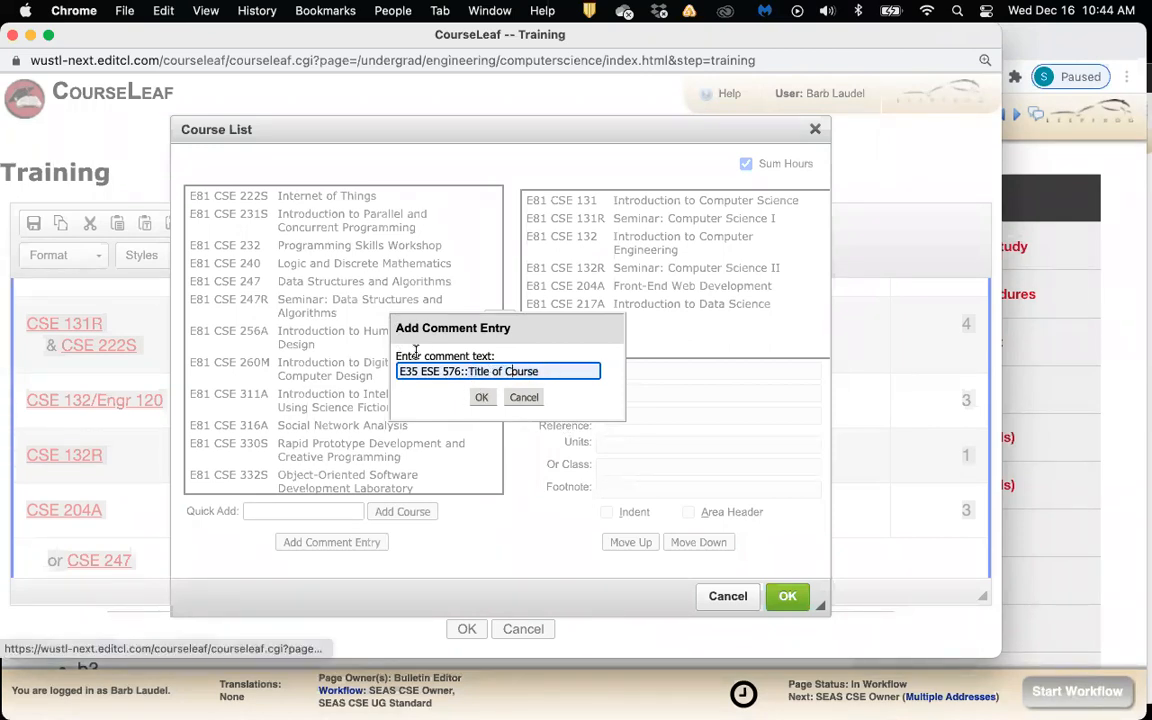
pyautogui.click(481, 397)
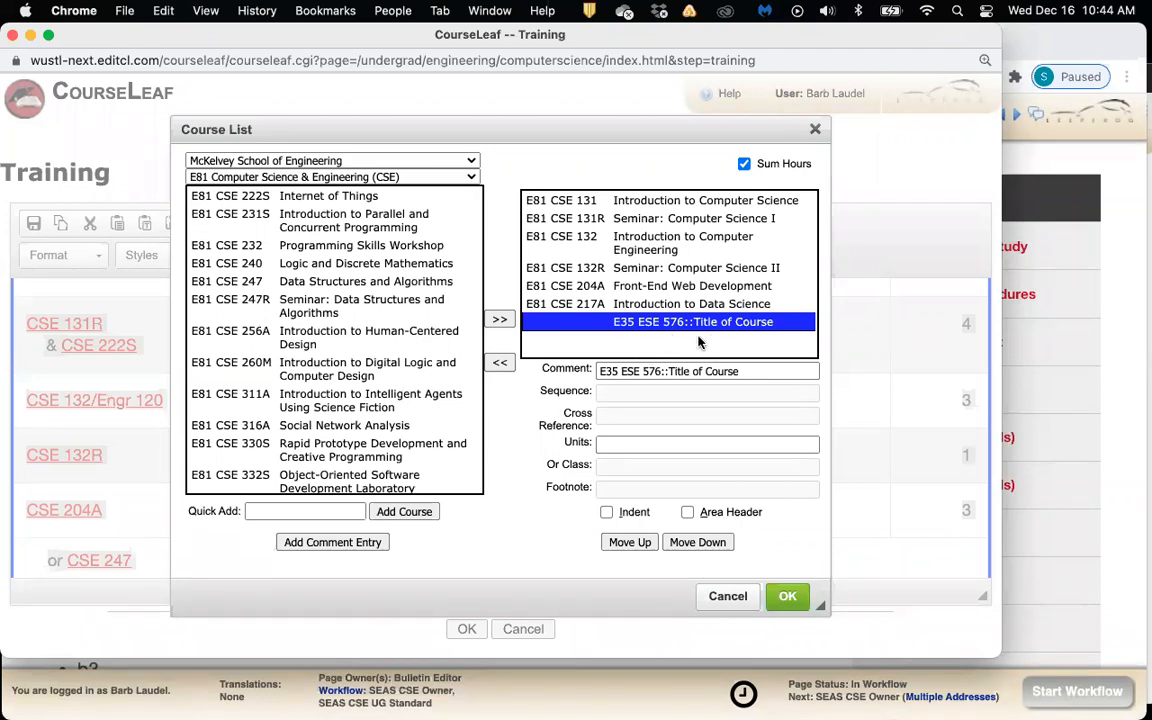
# Give the E35 ESE 576 entry 3 units
pyautogui.click(619, 446)
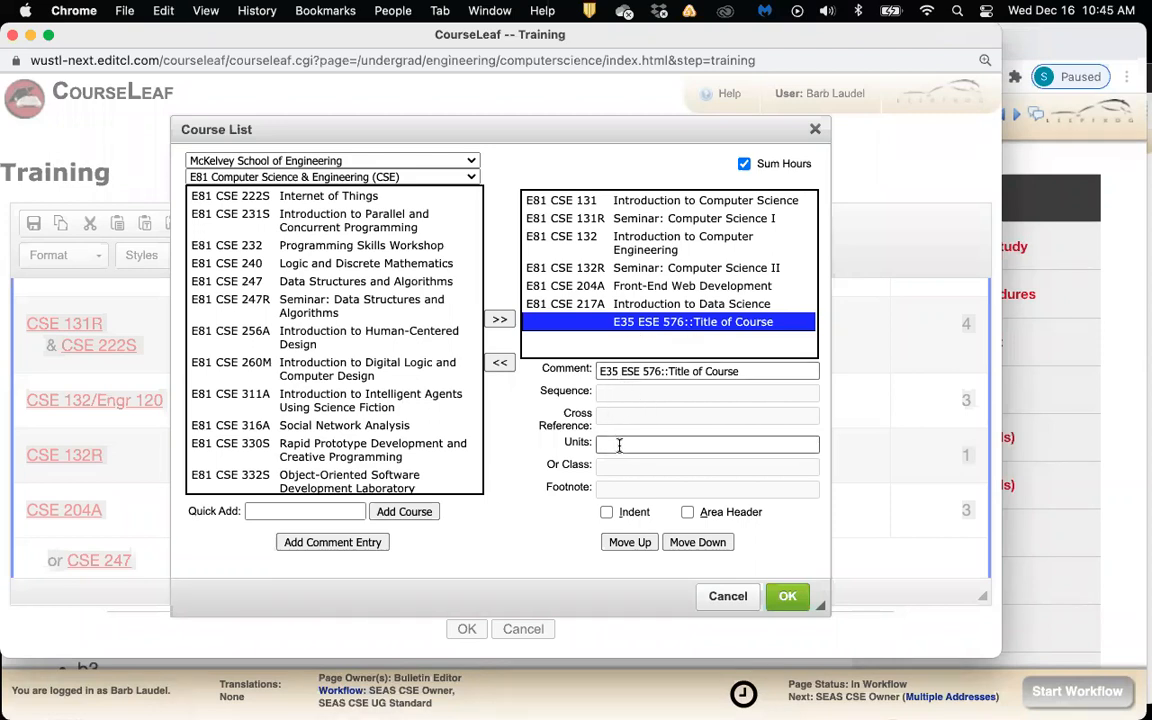
pyautogui.click(619, 446)
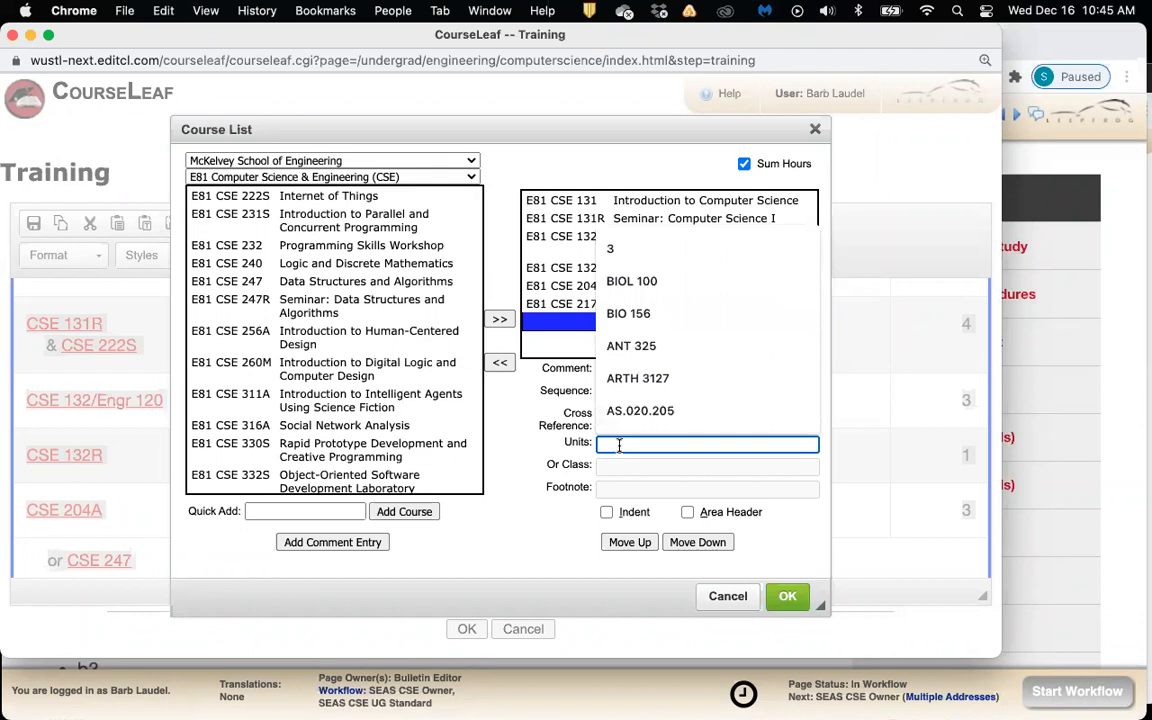
pyautogui.write('3')
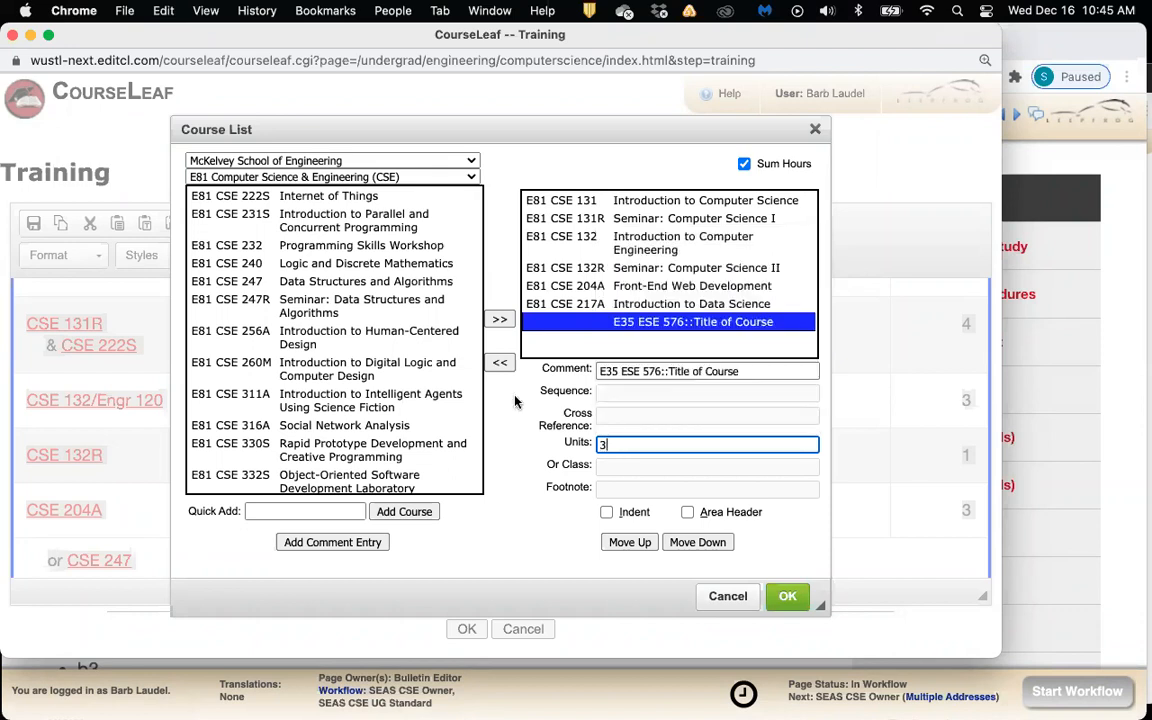
pyautogui.click(656, 333)
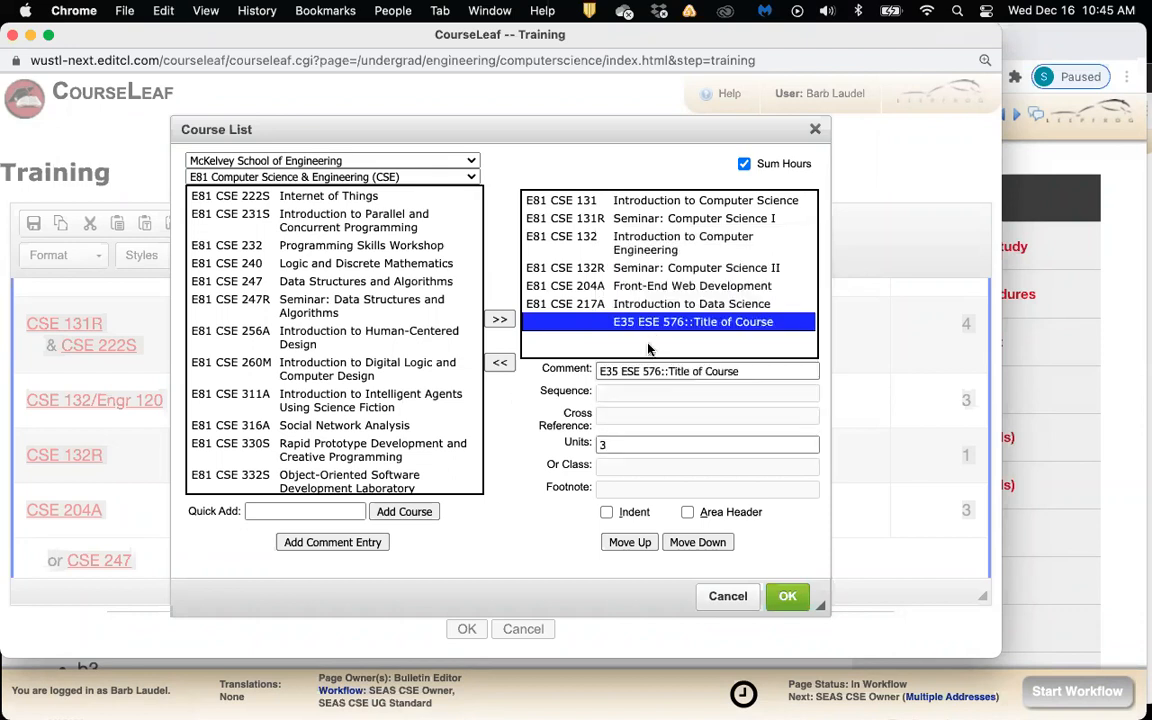
# Confirm the course list and save the Training section with 20 total units
pyautogui.click(788, 597)
pyautogui.scroll(-5, 535, 470)
pyautogui.scroll(-1, 539, 473)
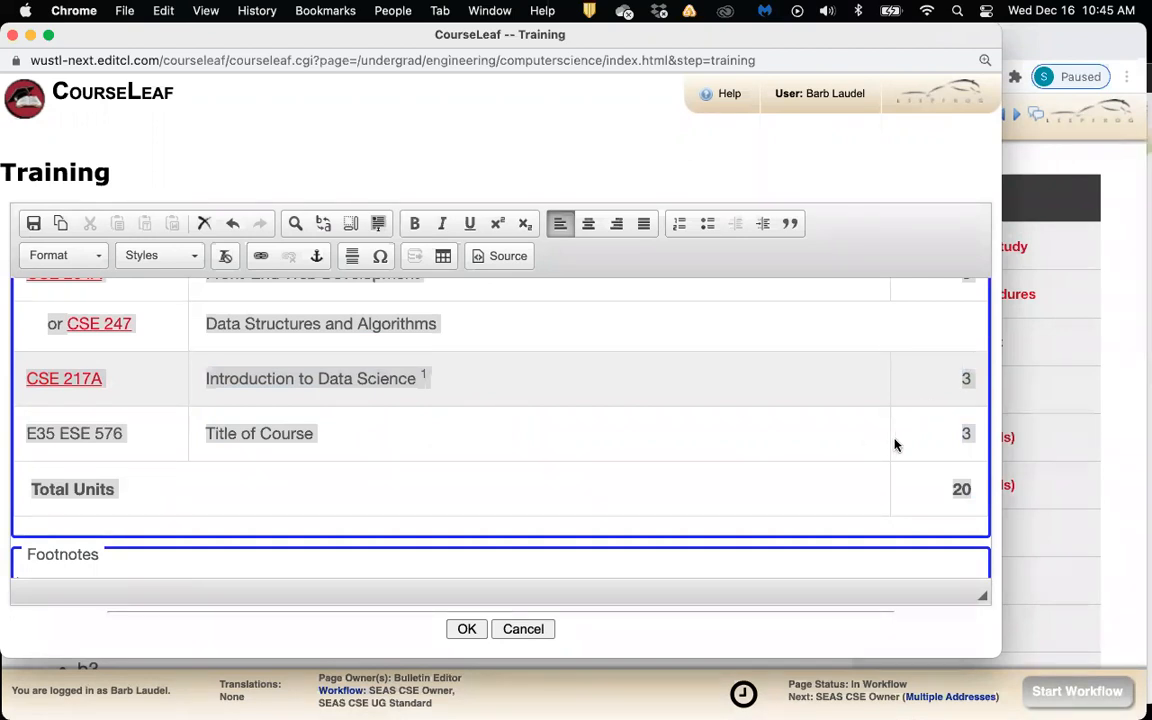
pyautogui.scroll(2, 829, 441)
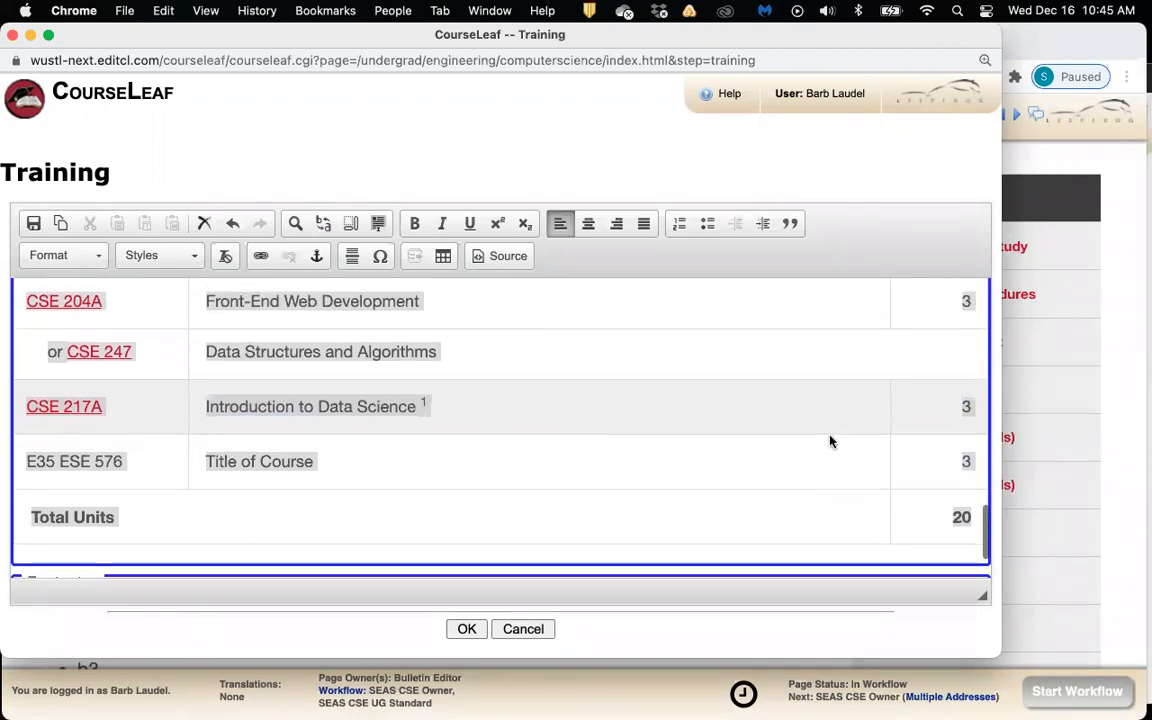
pyautogui.click(460, 632)
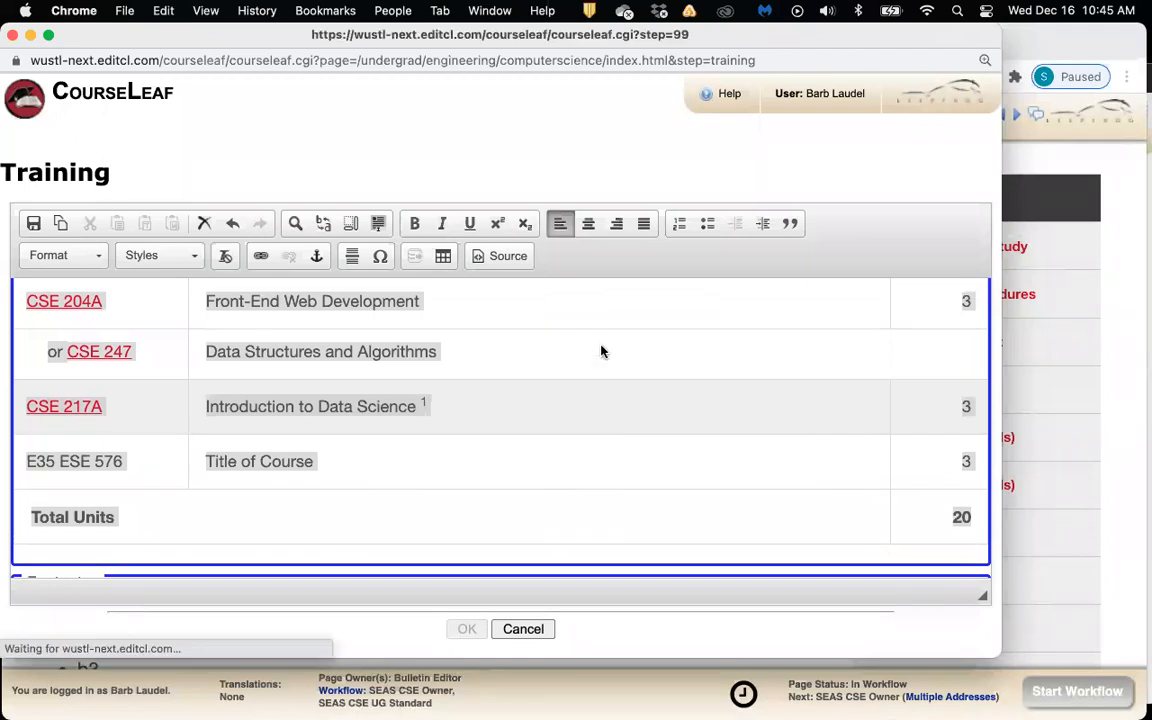
pyautogui.scroll(-10, 627, 431)
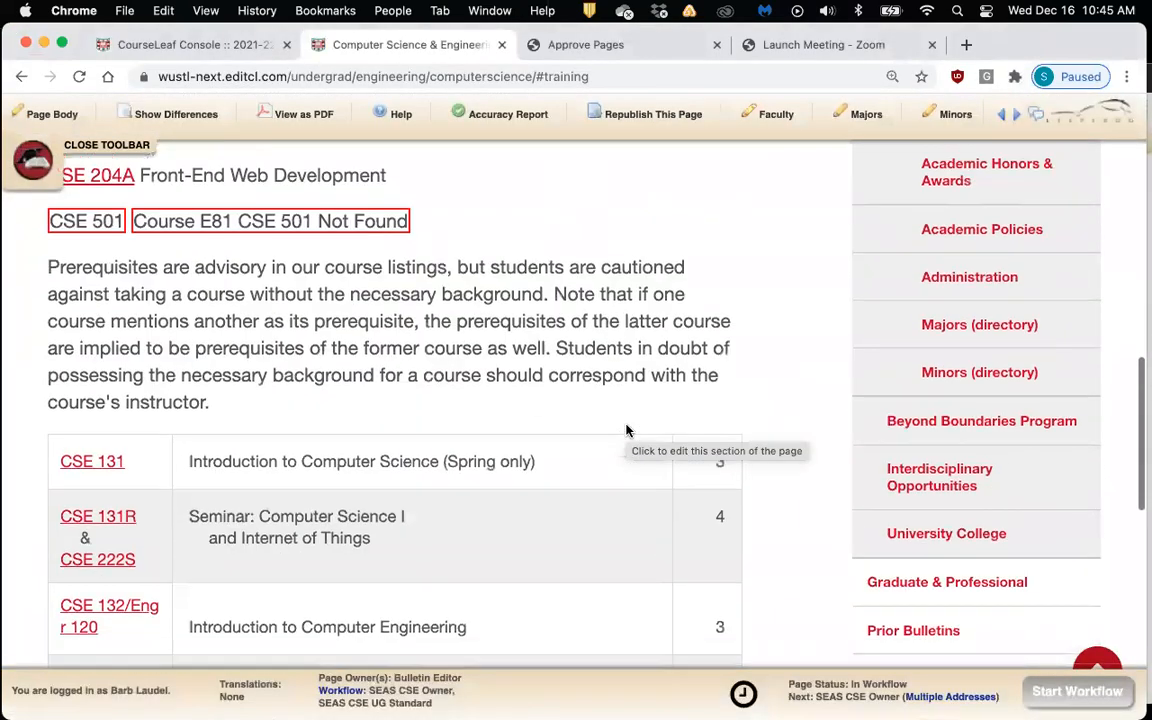
pyautogui.scroll(-3, 627, 431)
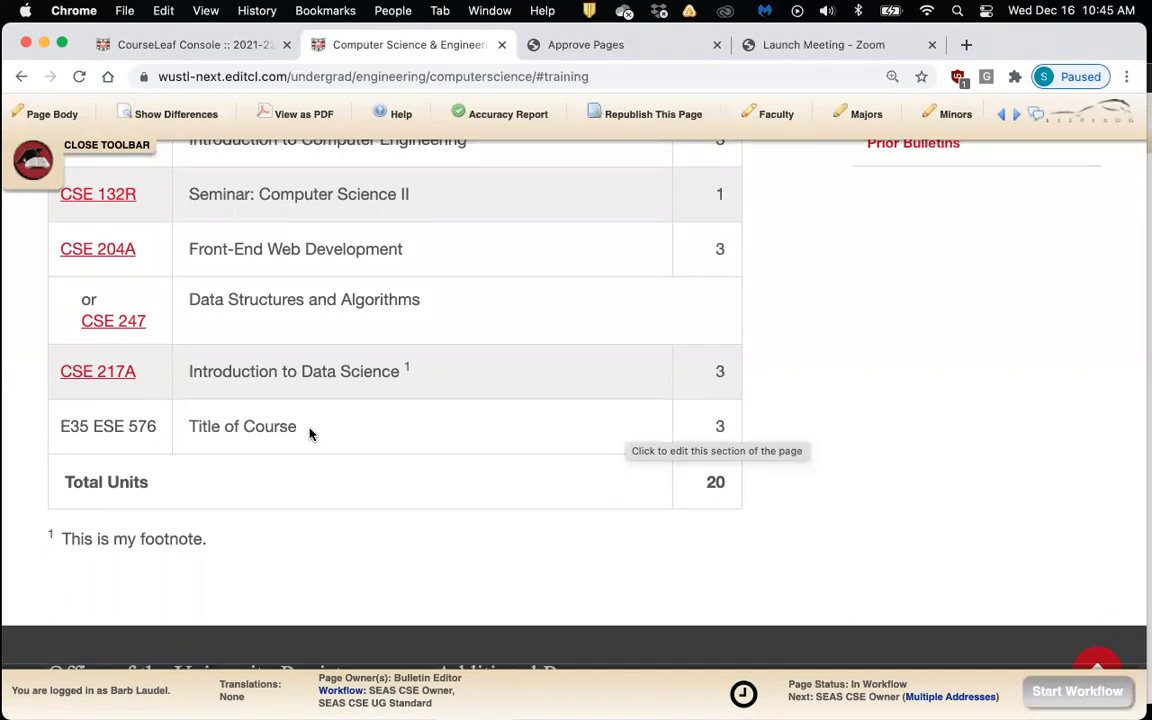
pyautogui.scroll(1, 368, 420)
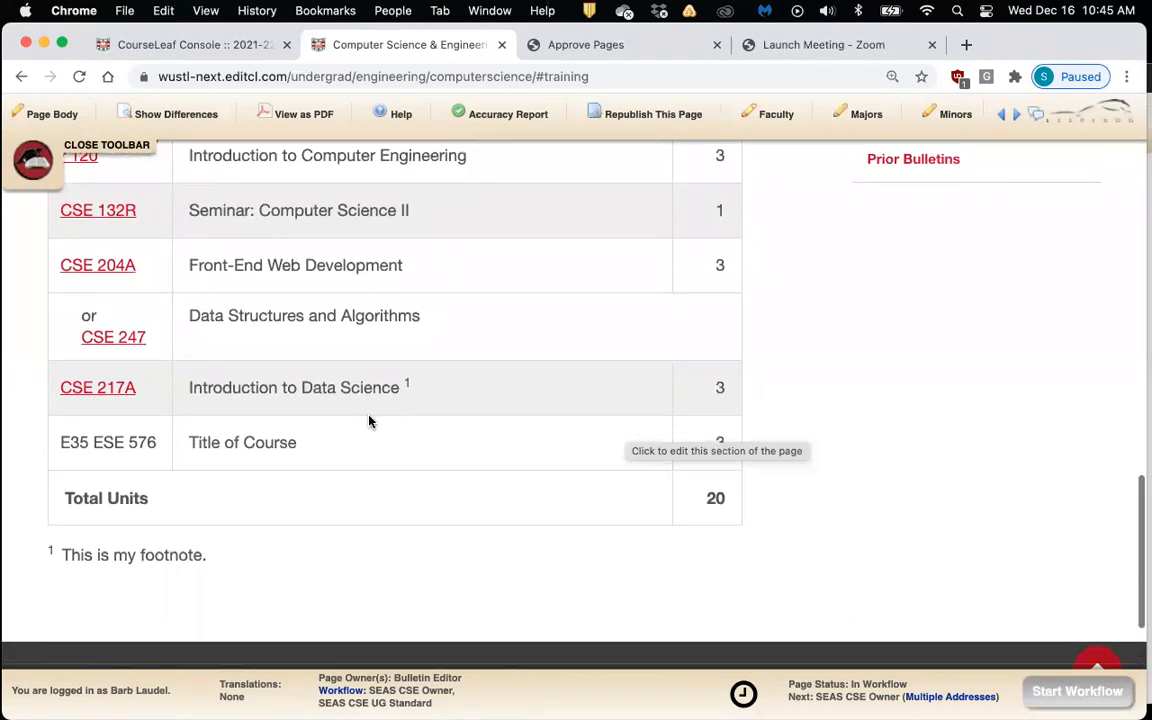
pyautogui.scroll(-1, 368, 420)
pyautogui.scroll(2, 368, 420)
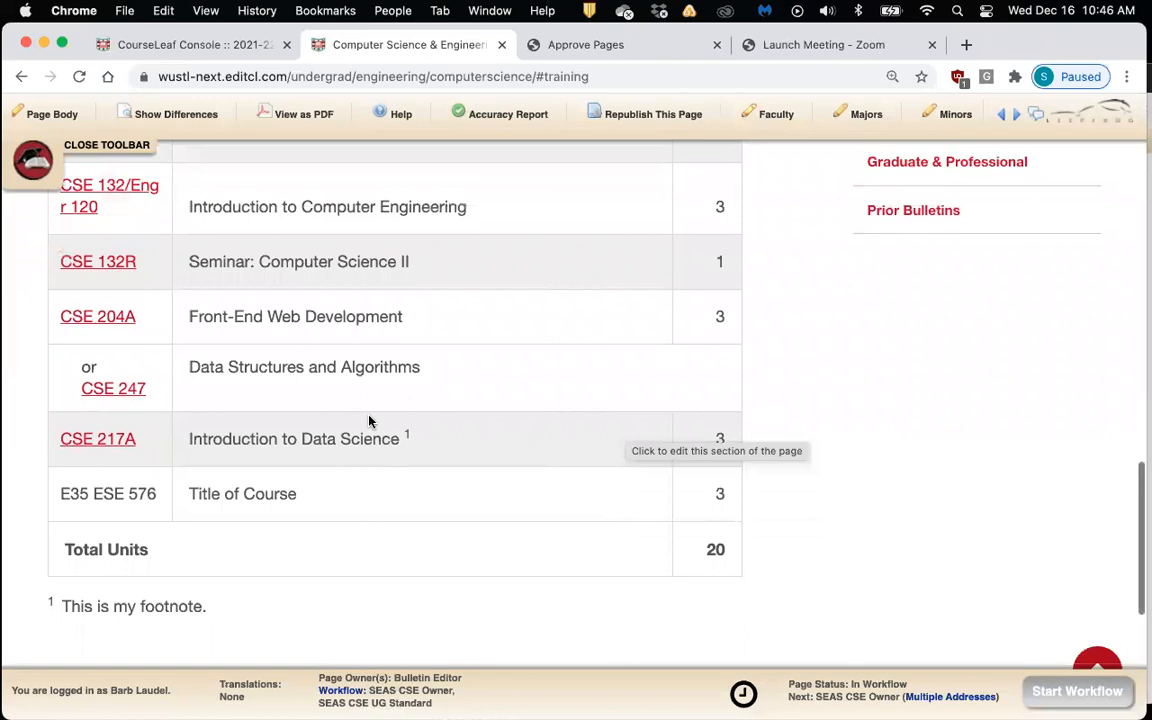
pyautogui.scroll(10, 368, 420)
pyautogui.scroll(10, 368, 420)
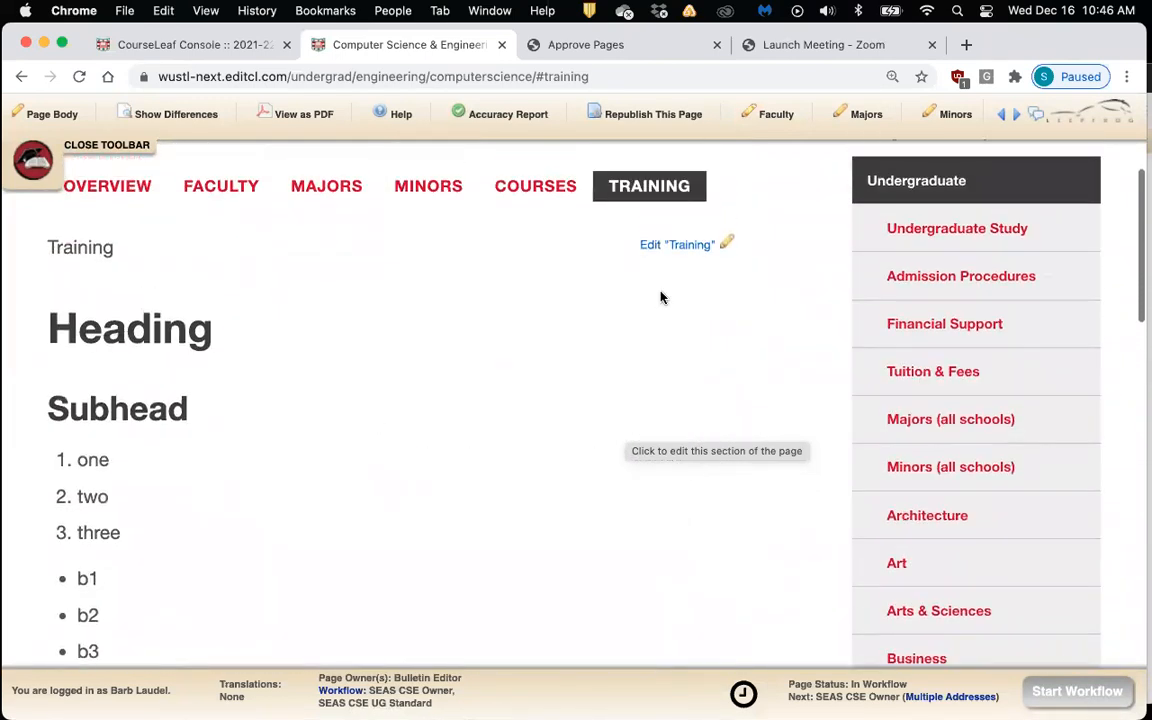
# Reopen the Training section and open the Course List editor for its table
pyautogui.click(700, 249)
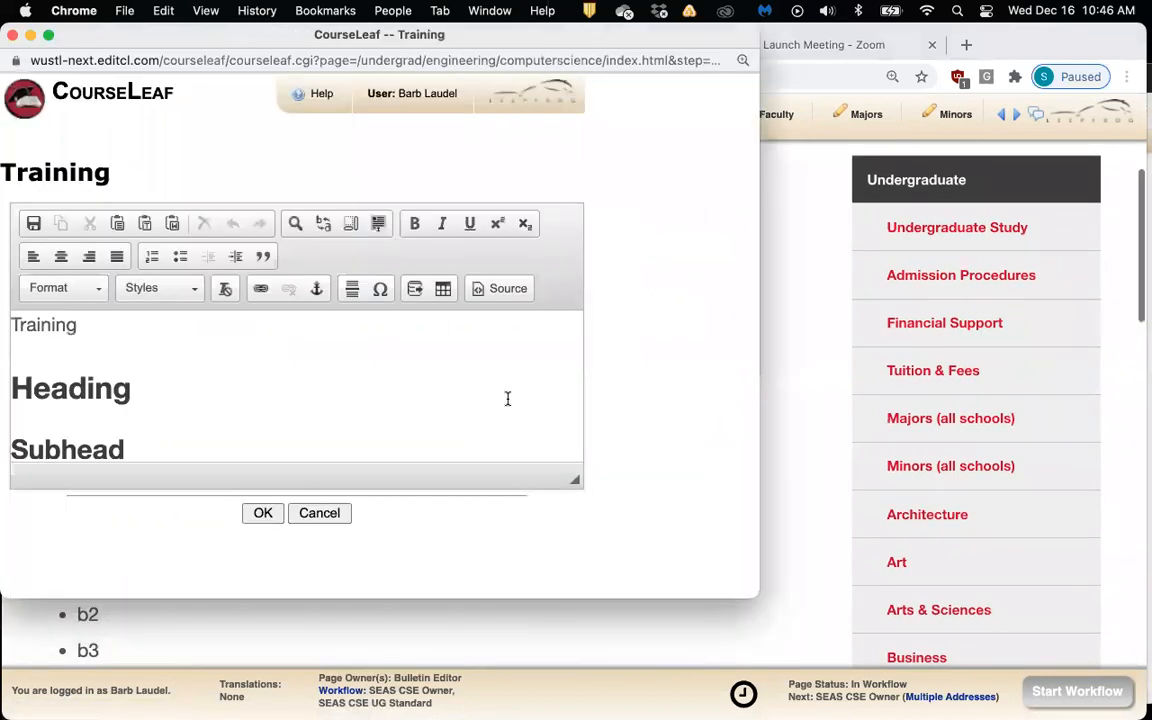
pyautogui.scroll(-10, 474, 399)
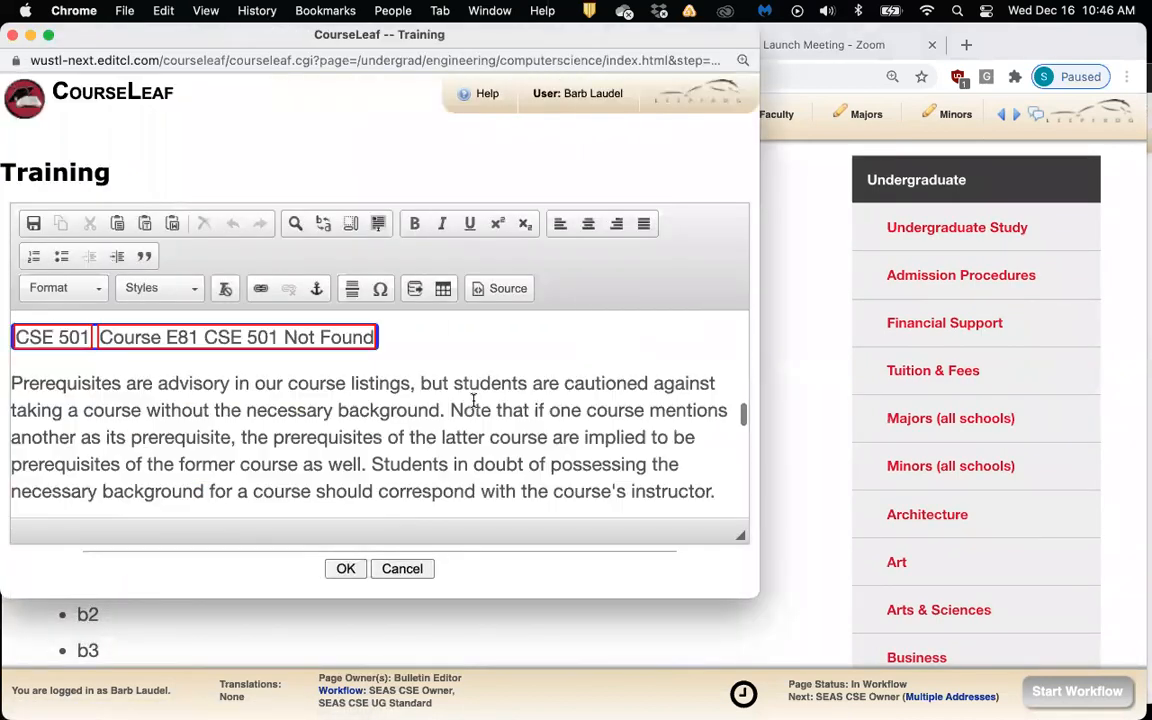
pyautogui.scroll(-5, 474, 399)
pyautogui.click(472, 450)
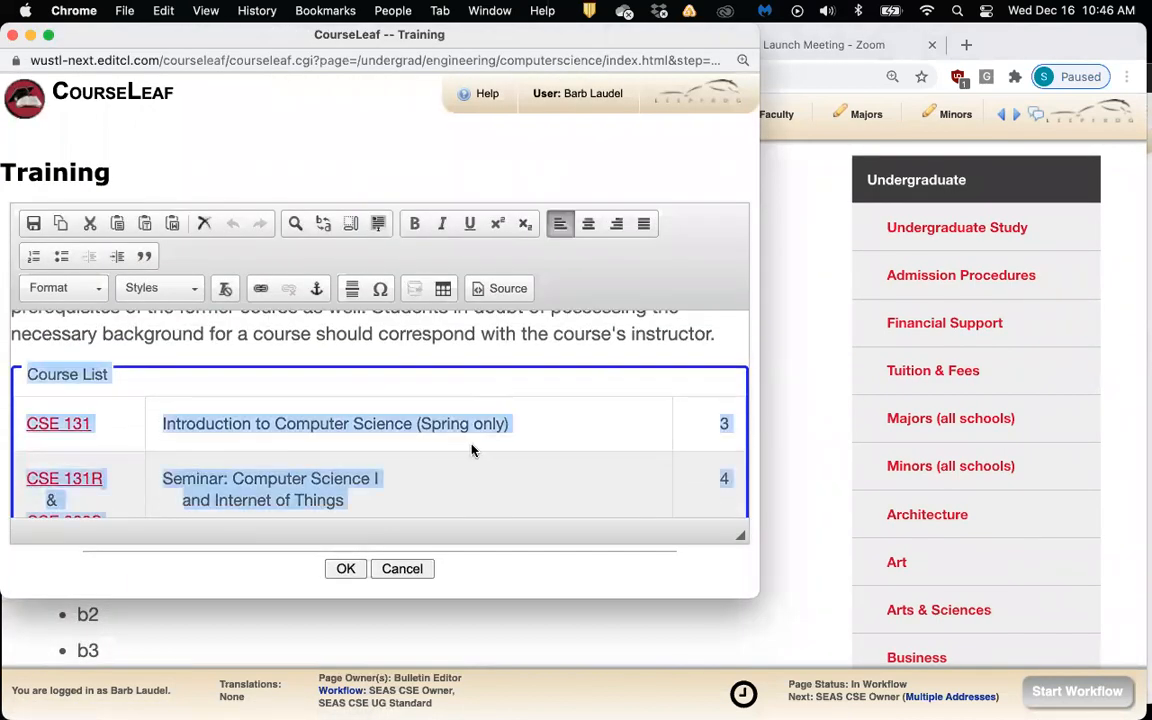
pyautogui.doubleClick(472, 450)
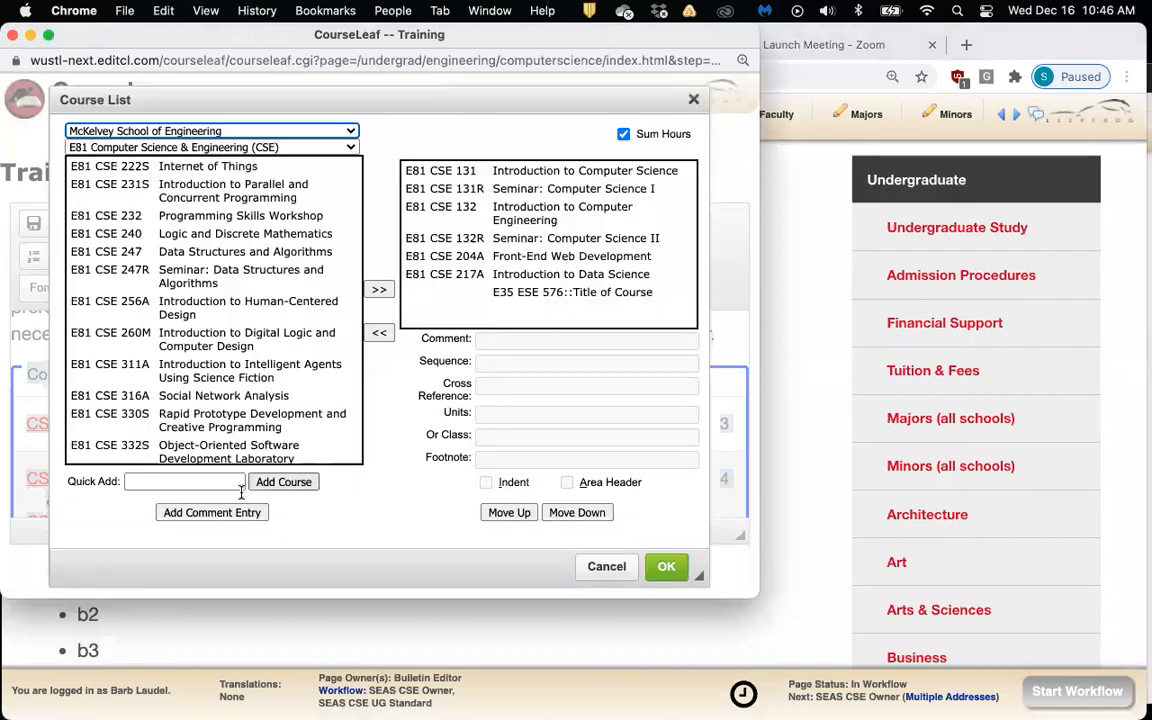
pyautogui.scroll(-3, 235, 445)
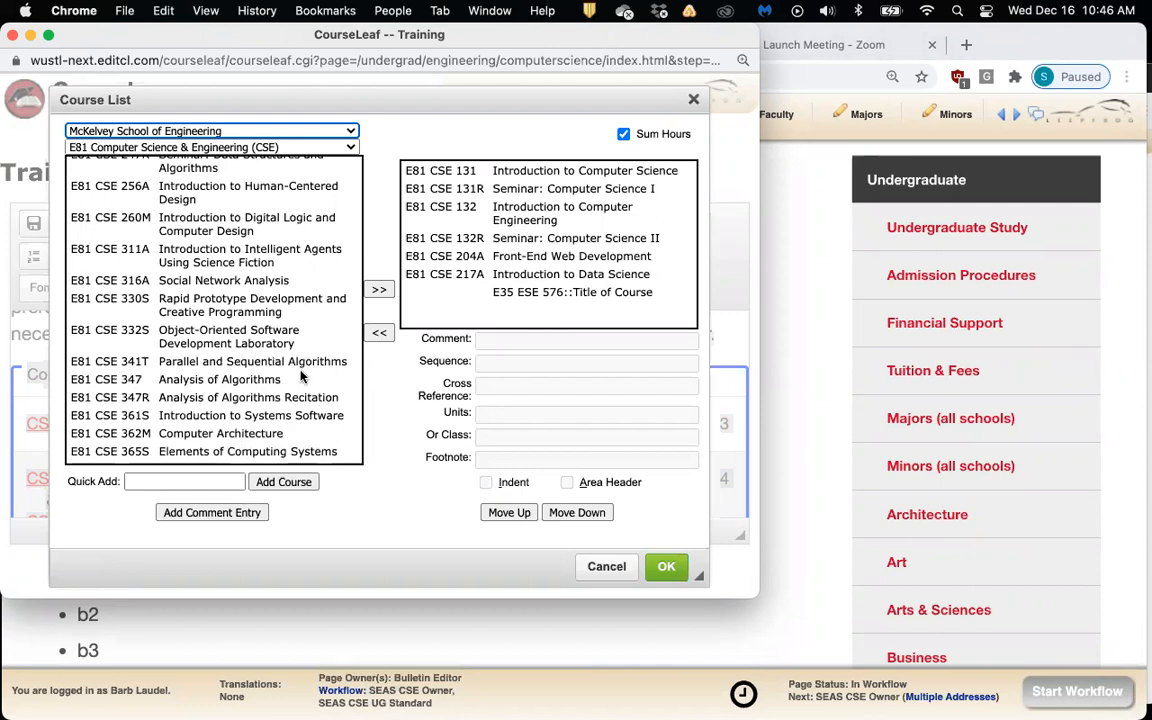
pyautogui.scroll(-10, 303, 373)
pyautogui.scroll(12, 303, 375)
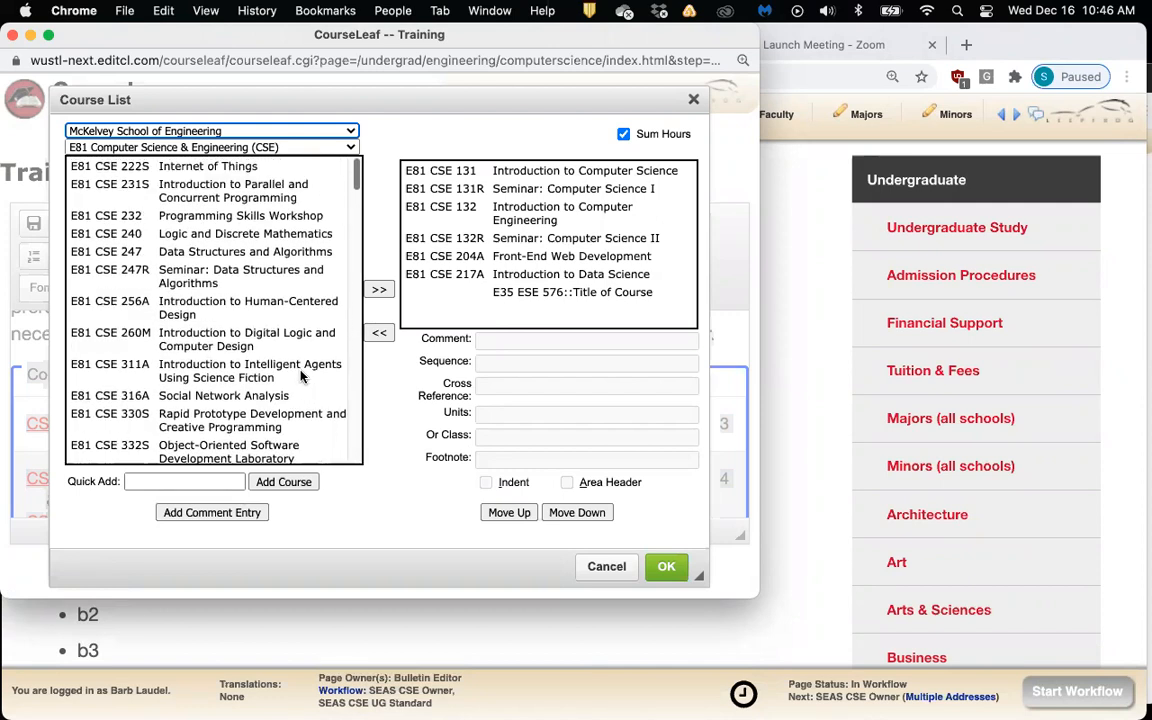
# Quick-add E81 CSE 498 Senior Project II to the course list
pyautogui.click(221, 481)
pyautogui.write('E')
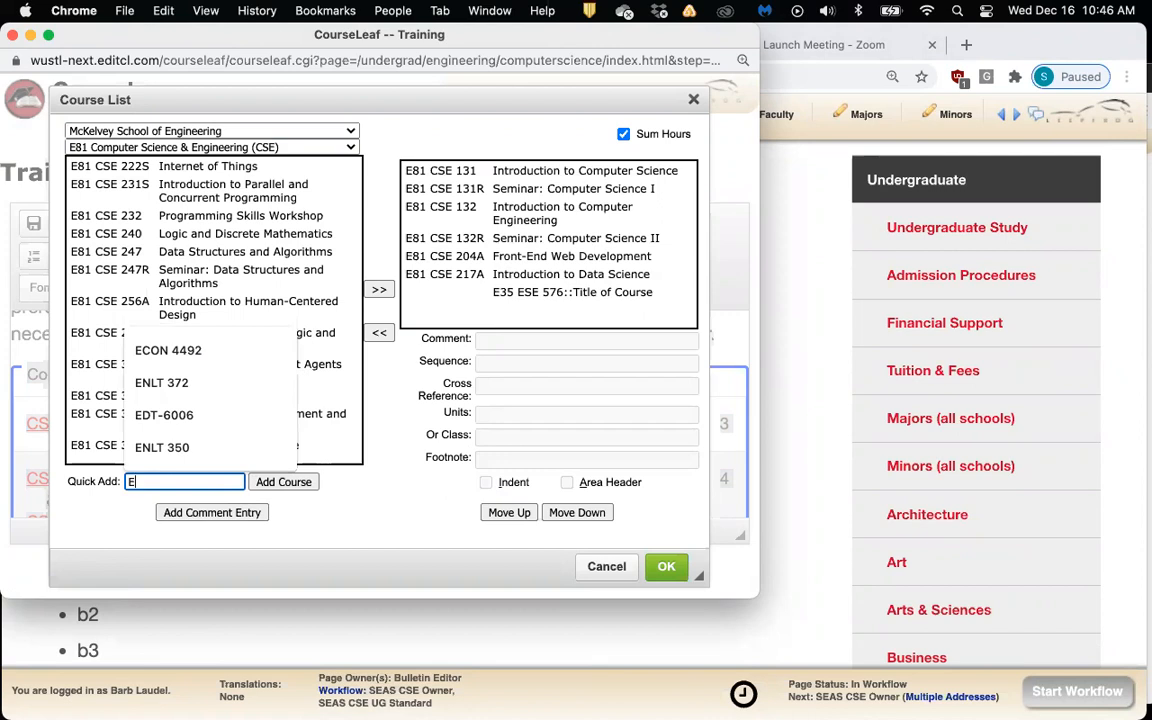
pyautogui.write('81')
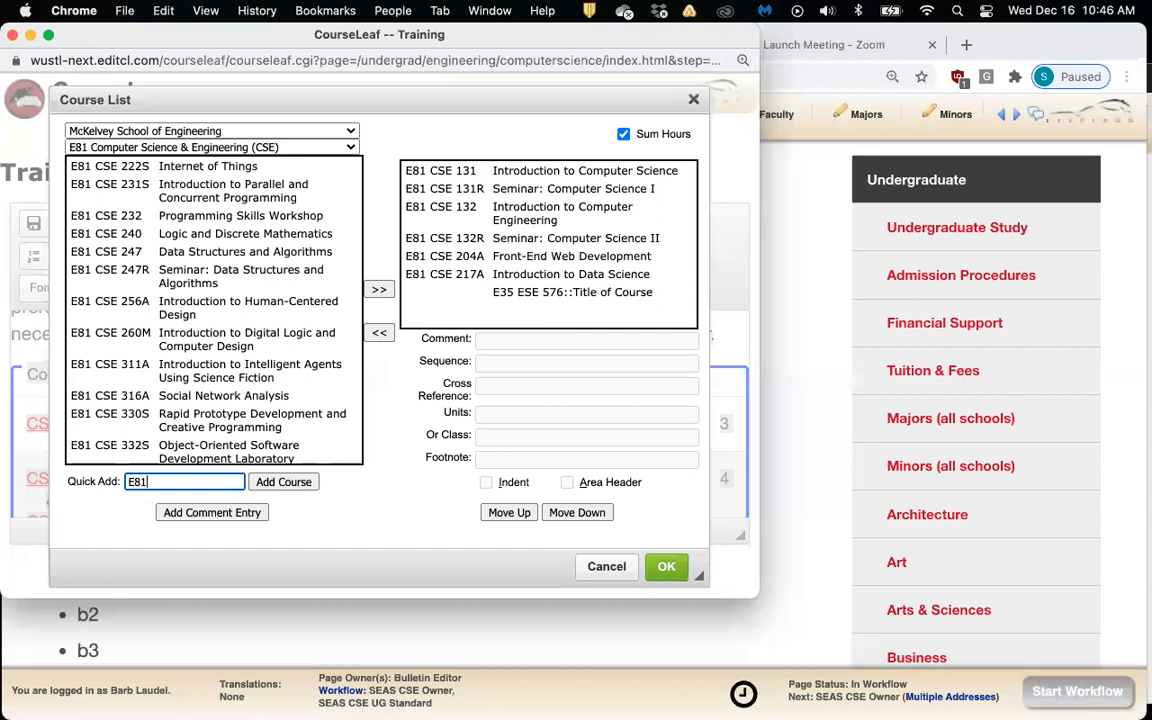
pyautogui.write(' CSE 498')
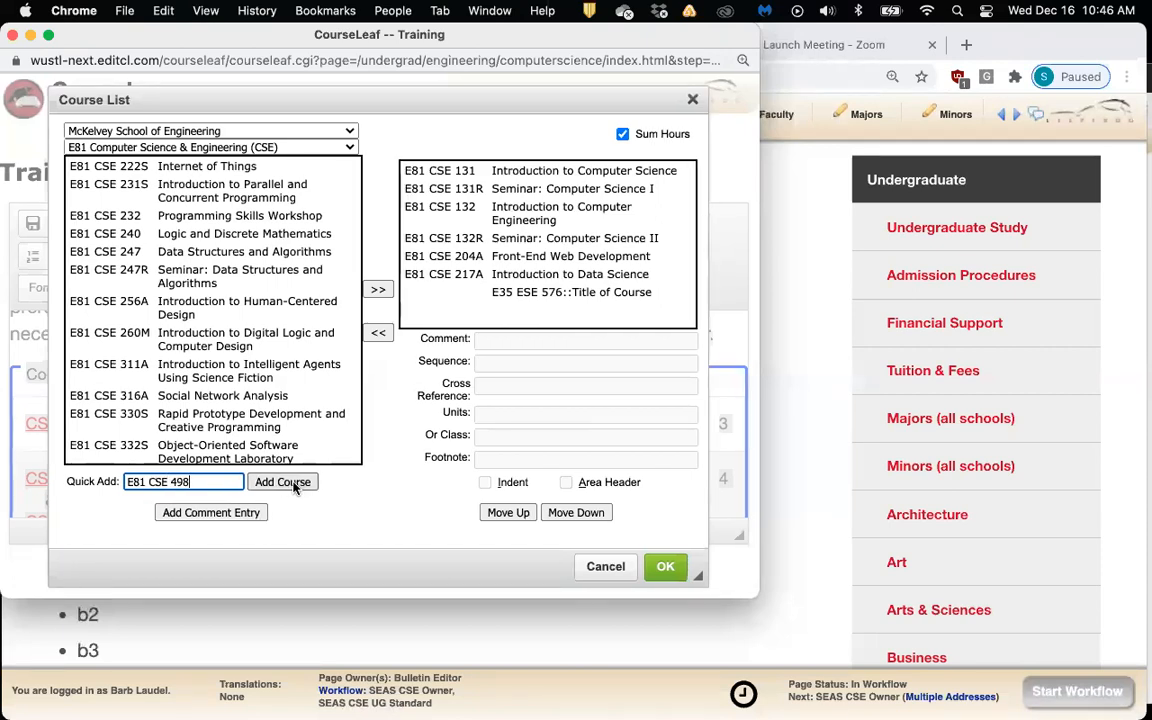
pyautogui.click(290, 482)
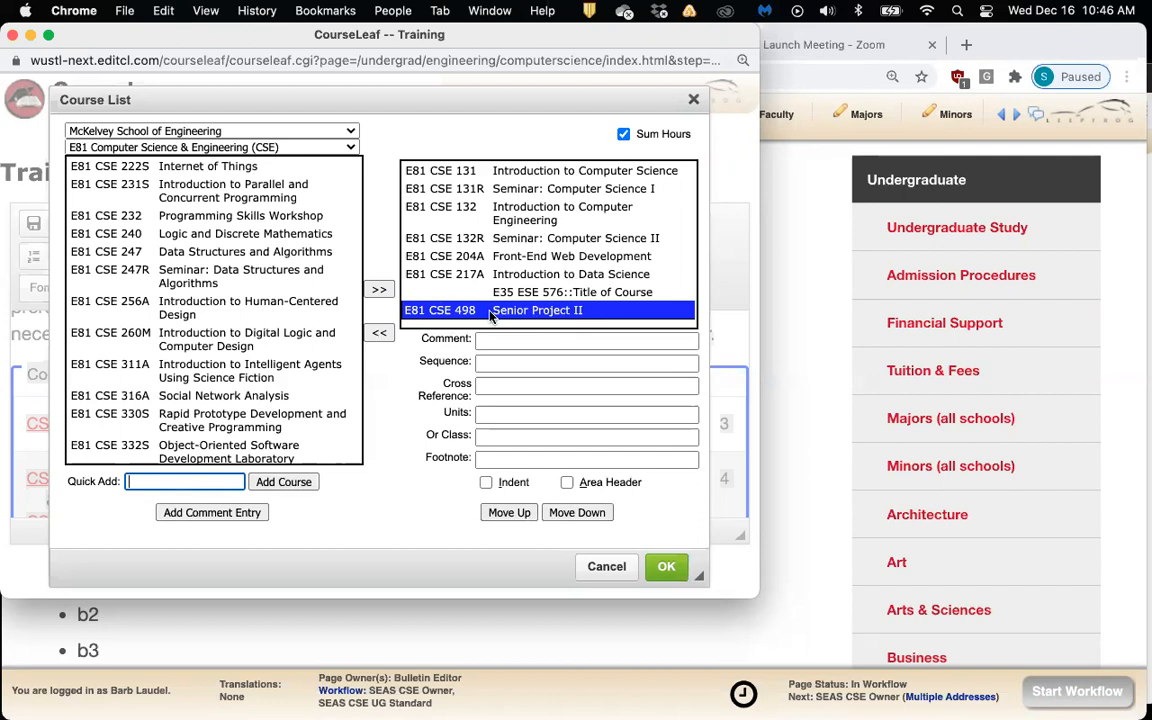
# Add CSE 222S Internet of Things and CSE 231S to the course list
pyautogui.click(540, 190)
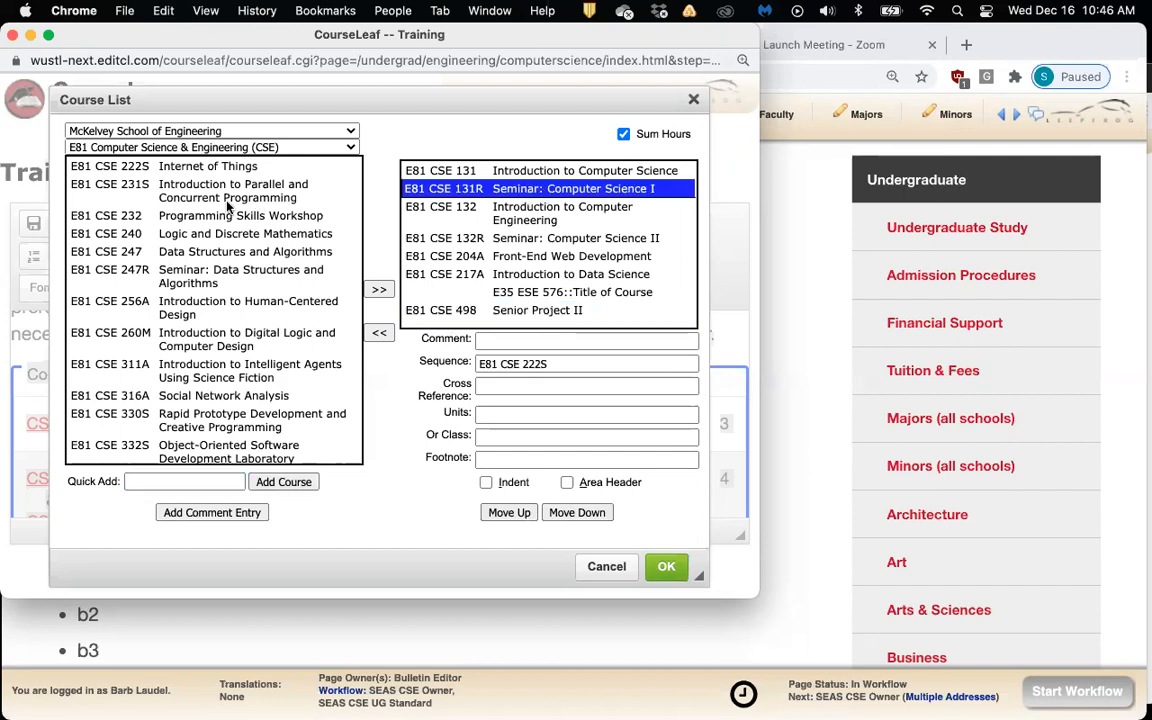
pyautogui.click(425, 170)
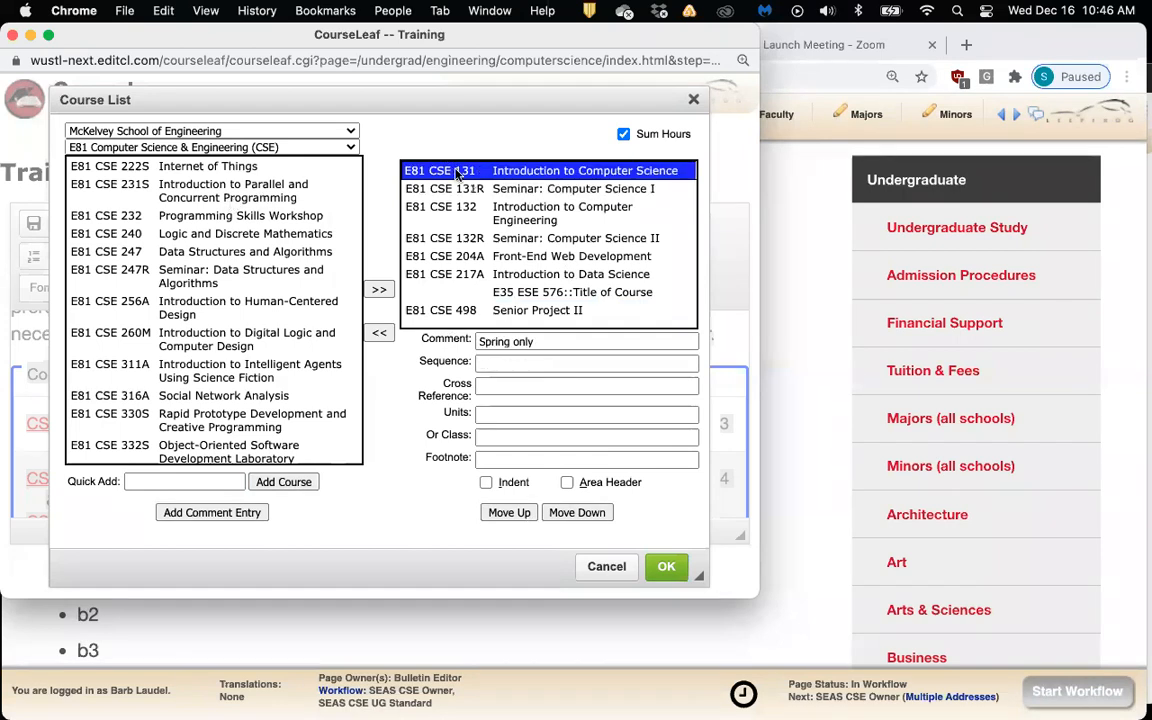
pyautogui.click(208, 163)
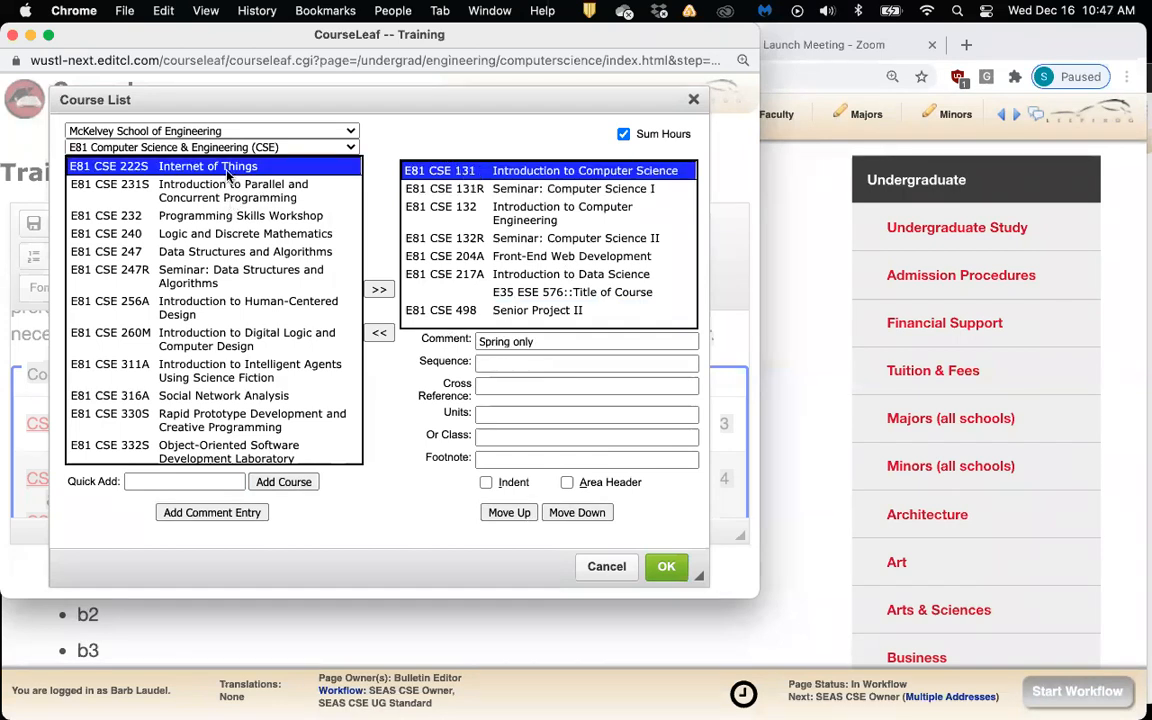
pyautogui.click(379, 289)
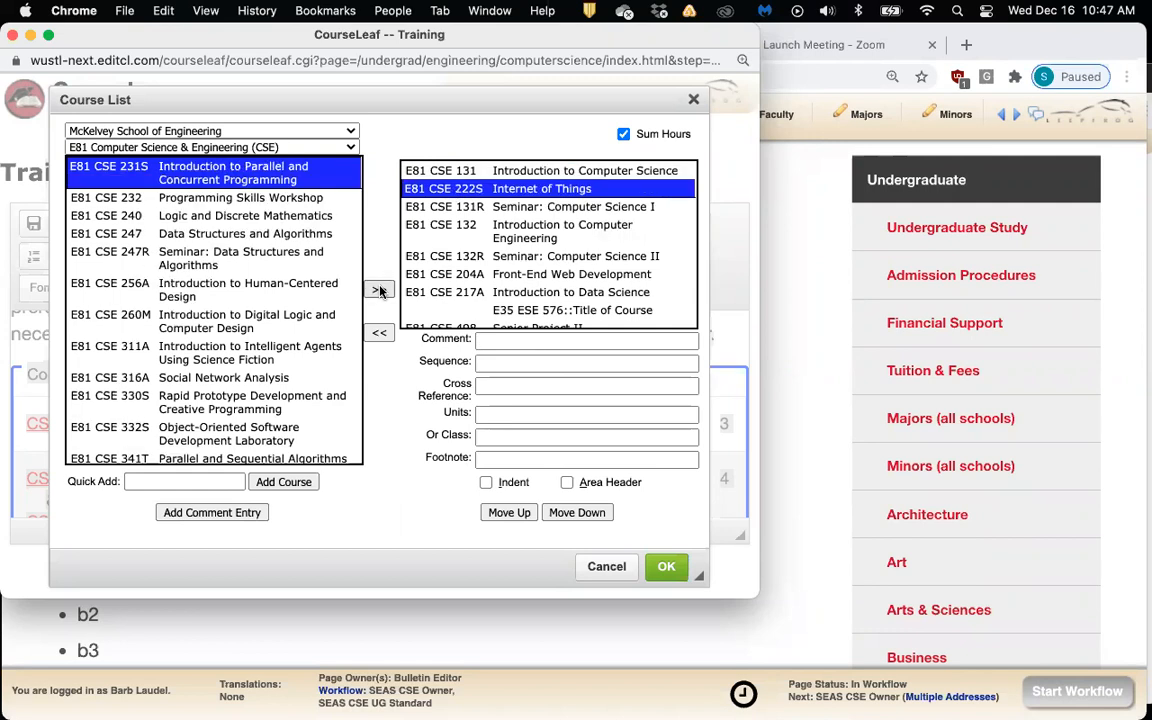
pyautogui.click(379, 290)
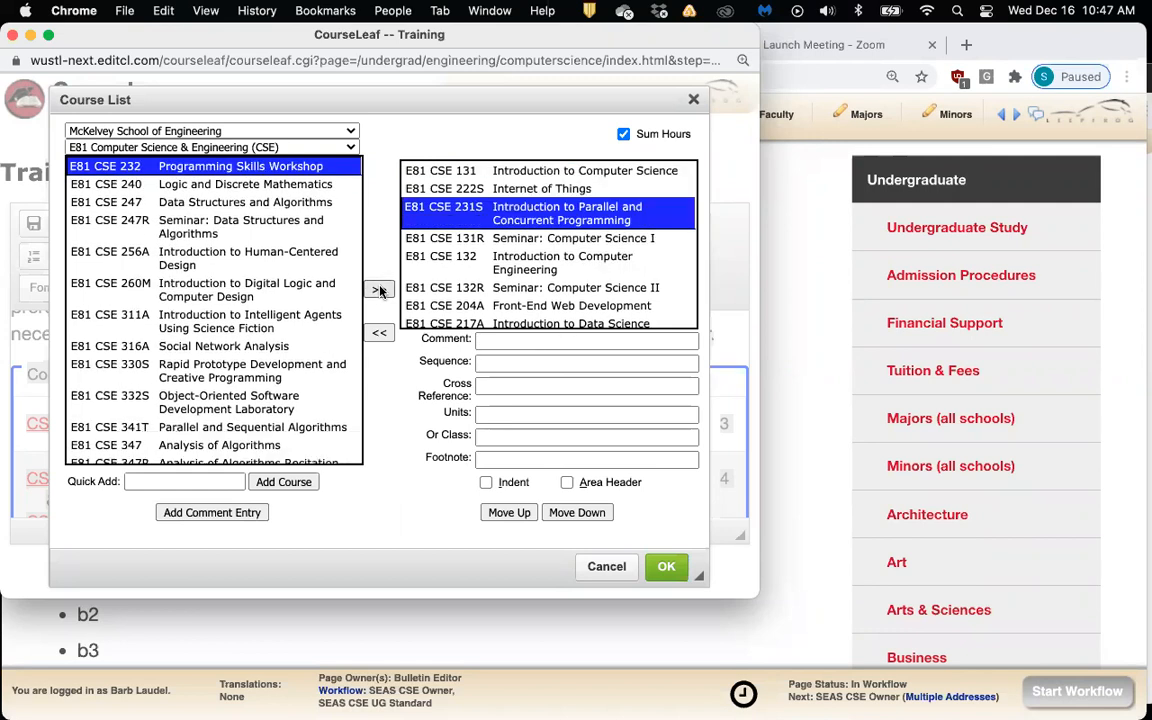
# Move CSE 222S Internet of Things down below CSE 217A
pyautogui.click(475, 190)
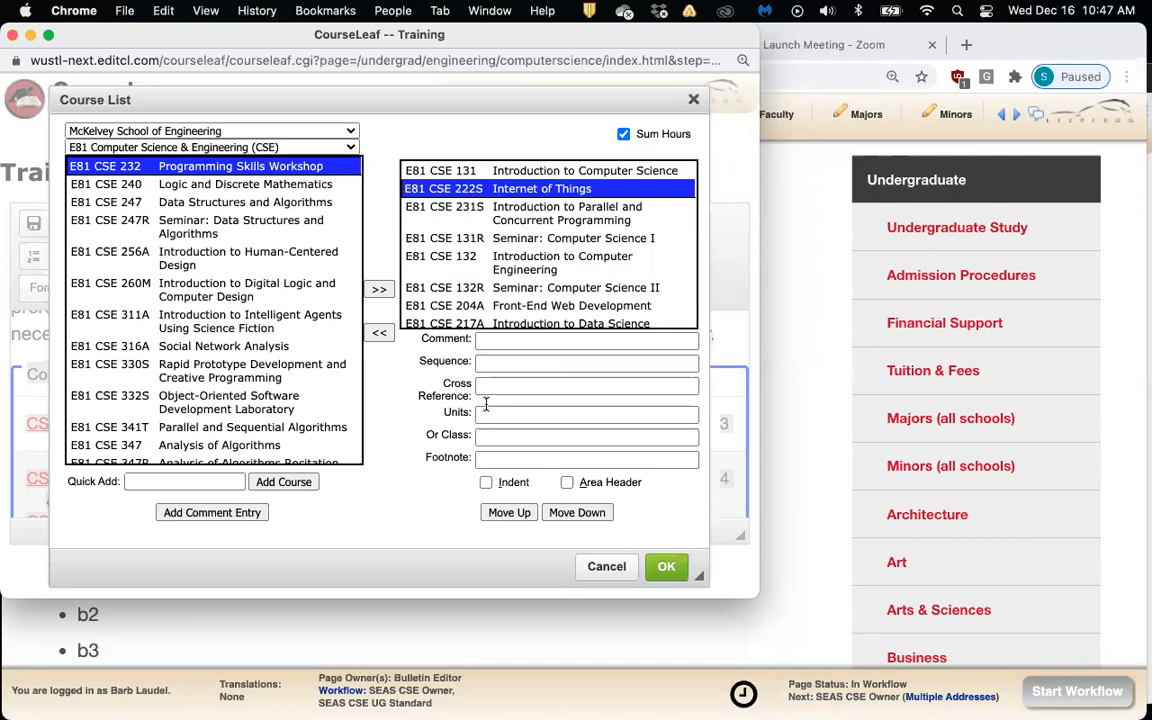
pyautogui.click(570, 513)
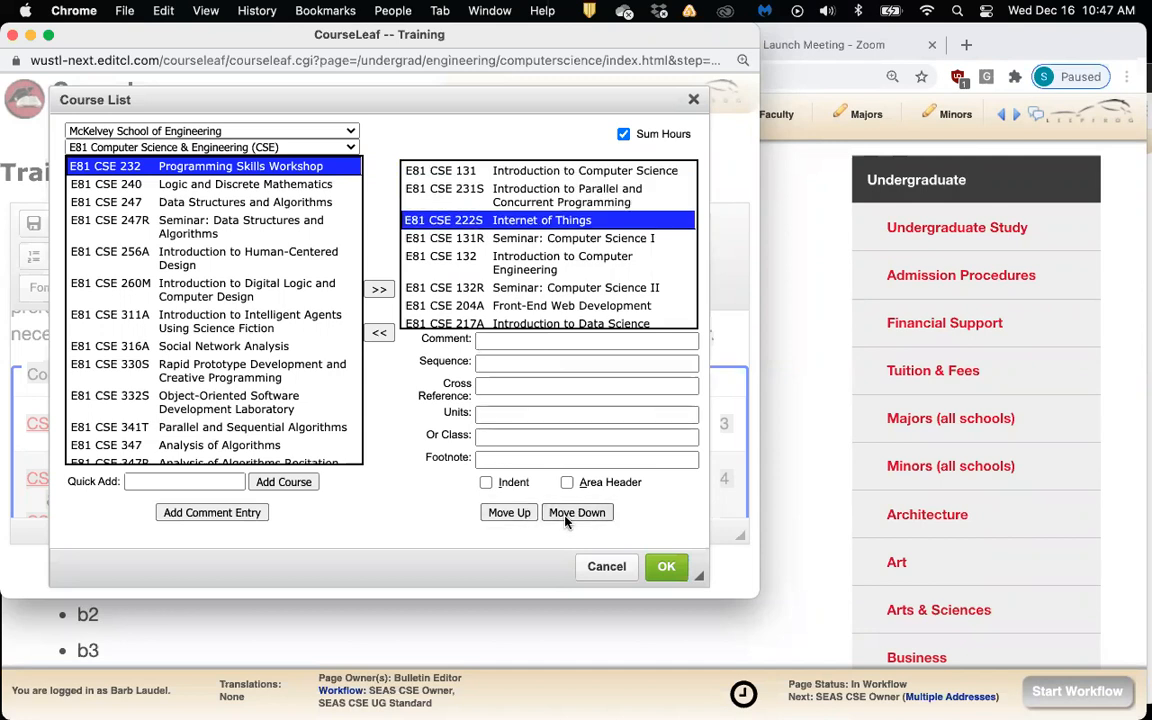
pyautogui.click(566, 516)
pyautogui.click(566, 516)
pyautogui.click(566, 516)
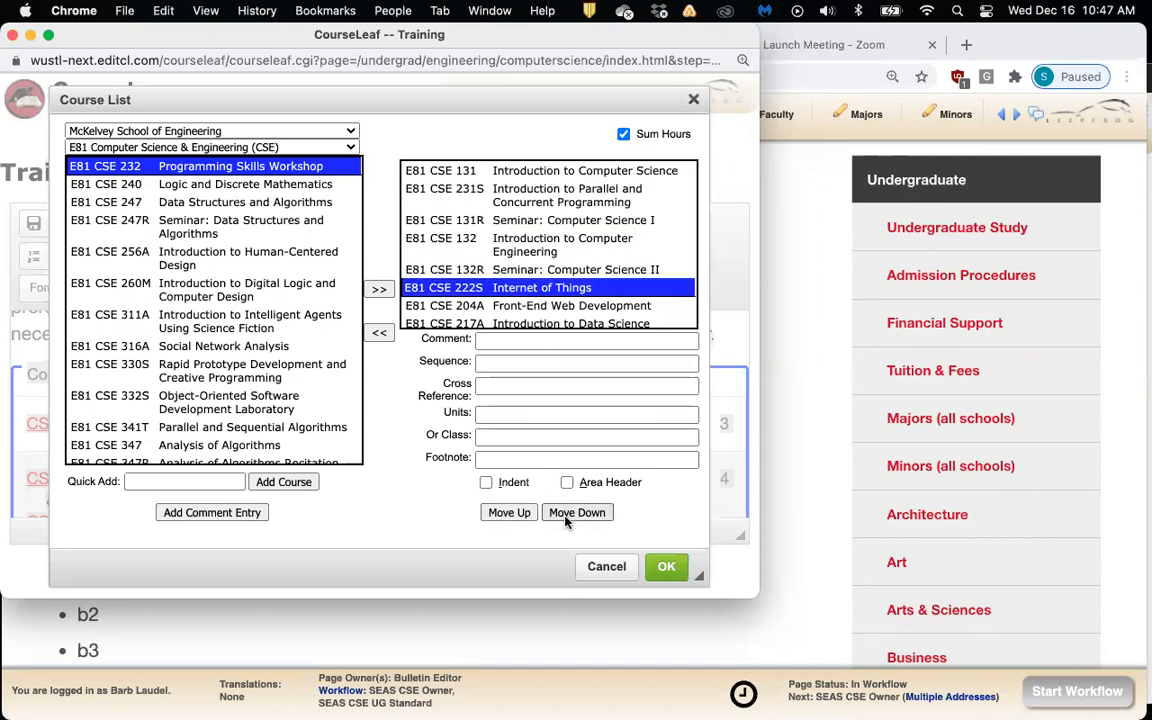
pyautogui.click(566, 516)
pyautogui.click(566, 516)
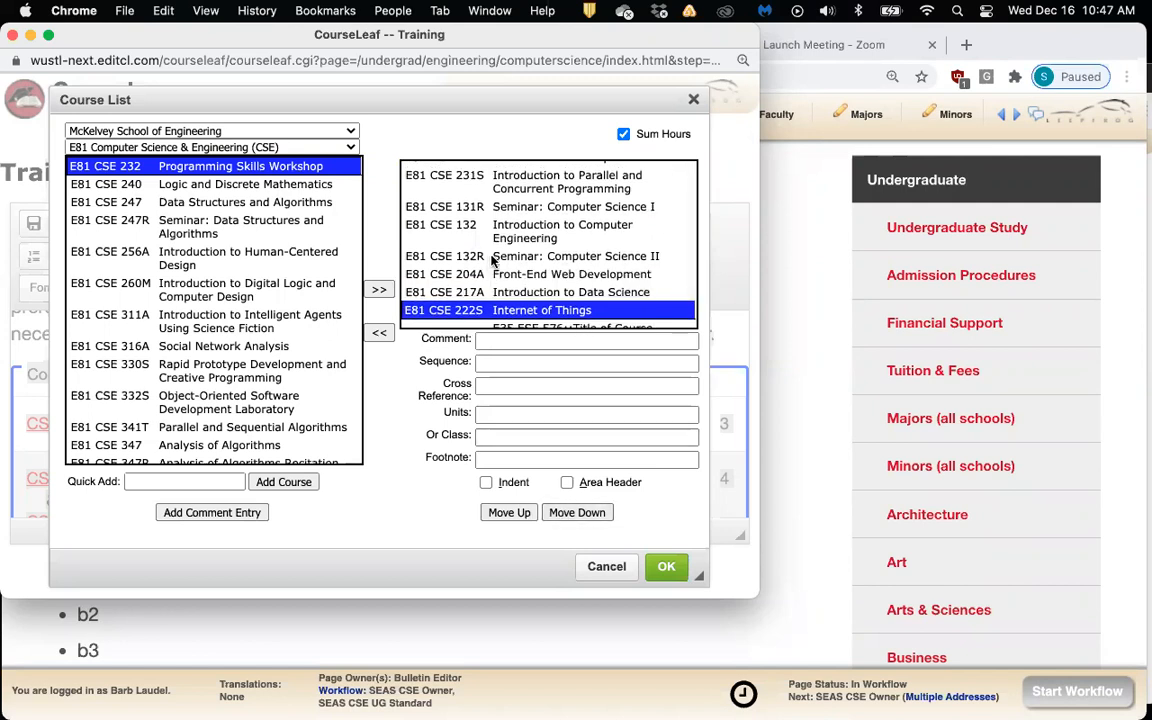
# Move CSE 131R, 132 and 132R up above CSE 231S
pyautogui.click(493, 180)
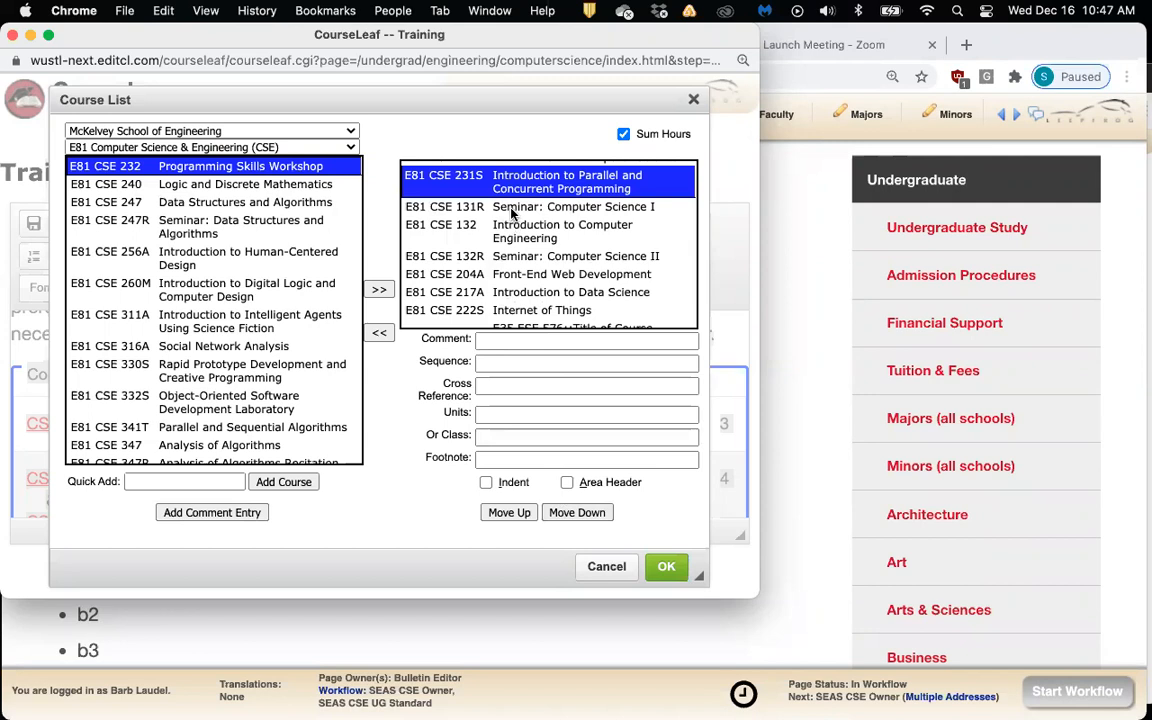
pyautogui.click(510, 208)
pyautogui.scroll(1, 540, 234)
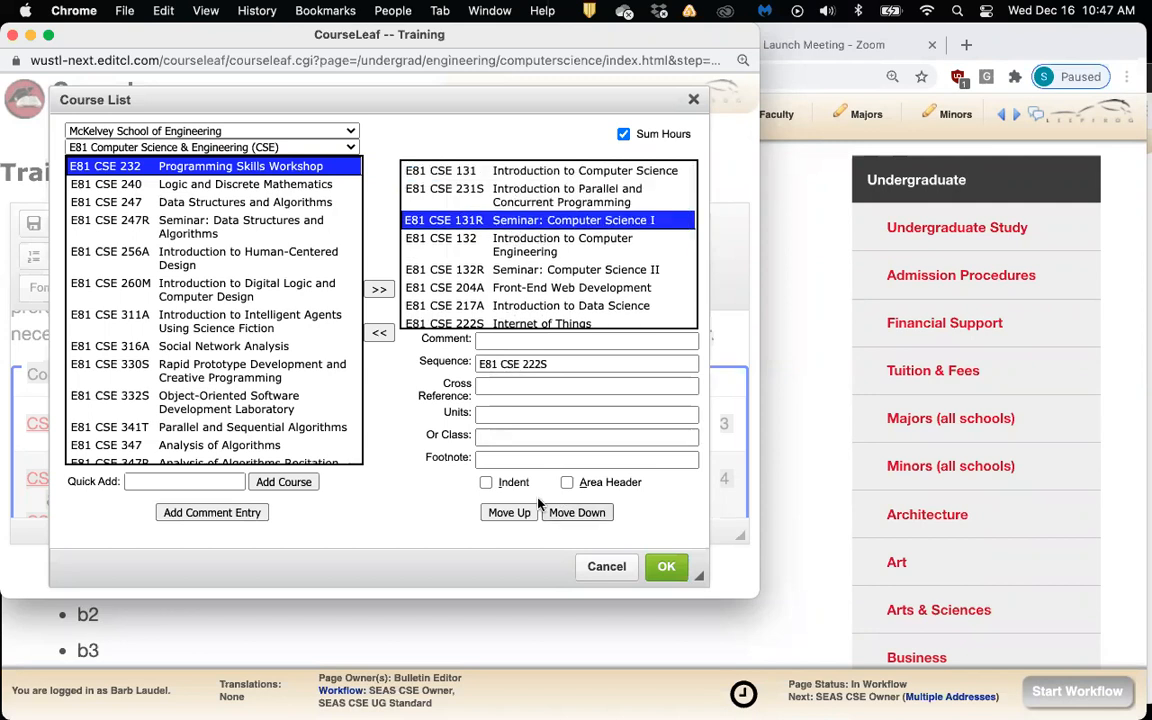
pyautogui.click(510, 514)
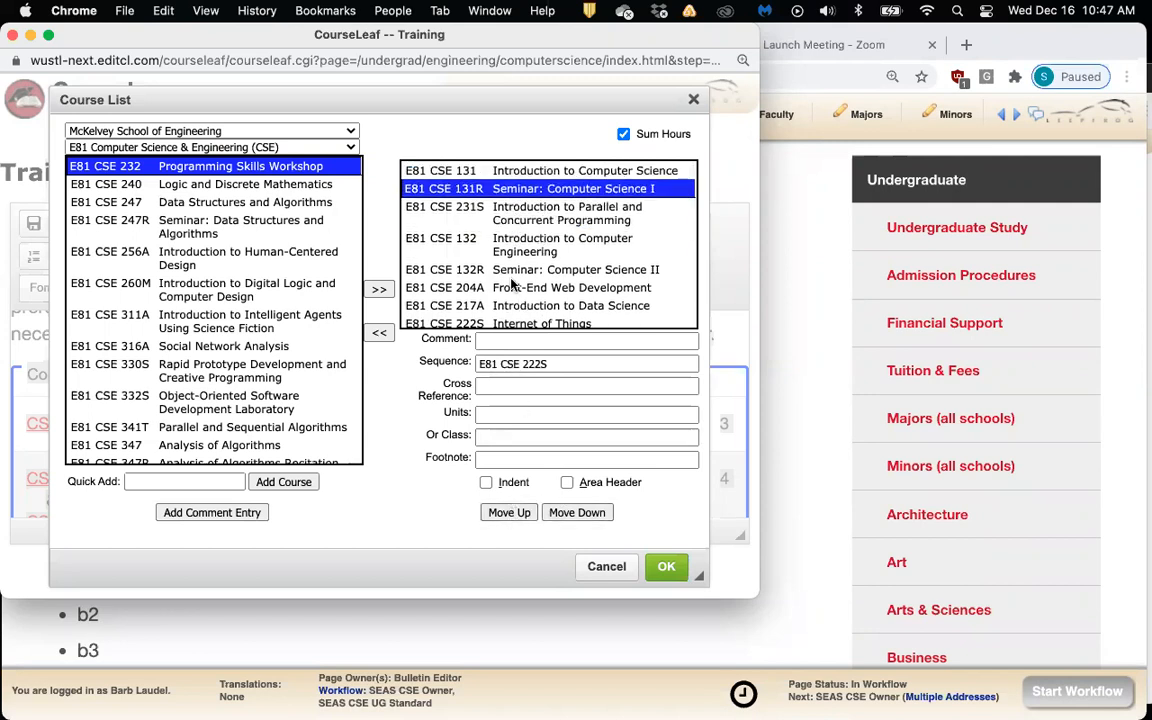
pyautogui.click(499, 244)
pyautogui.click(510, 514)
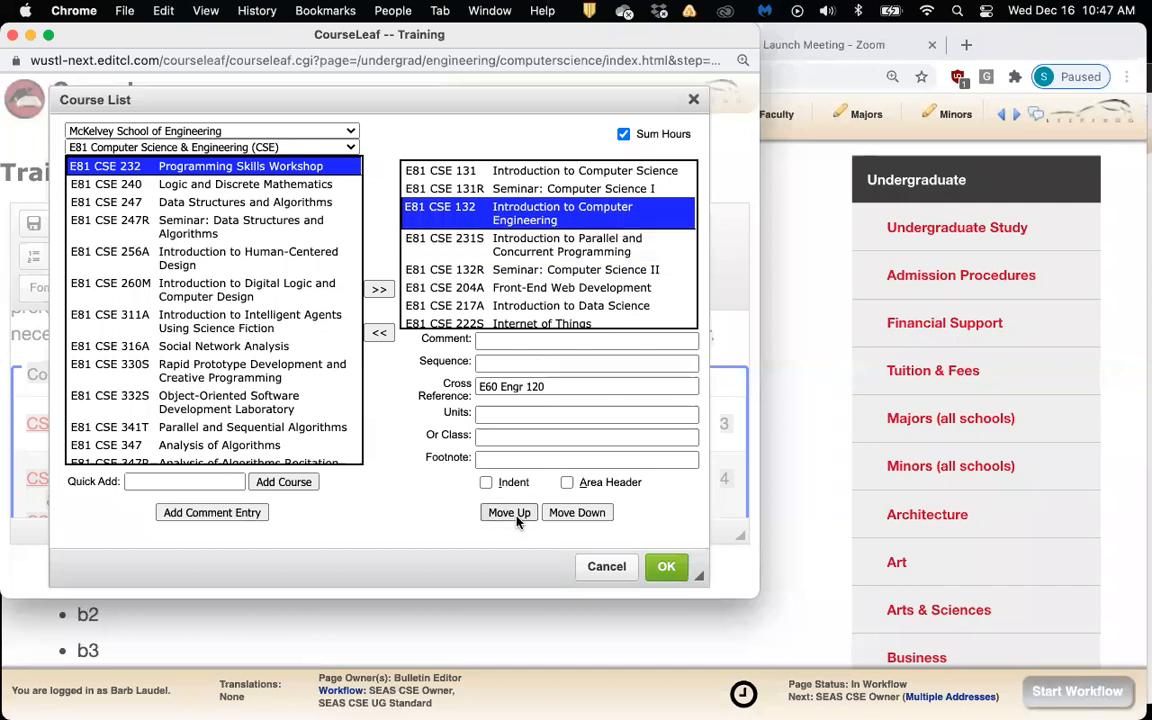
pyautogui.click(519, 250)
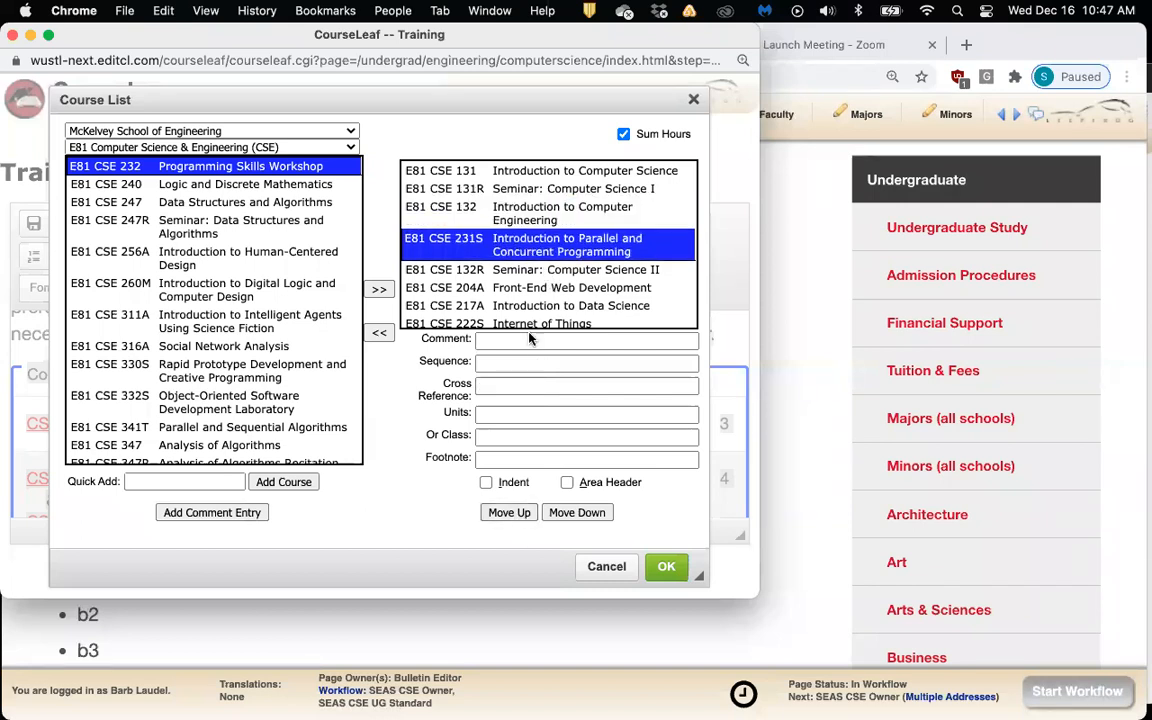
pyautogui.click(517, 270)
pyautogui.click(510, 513)
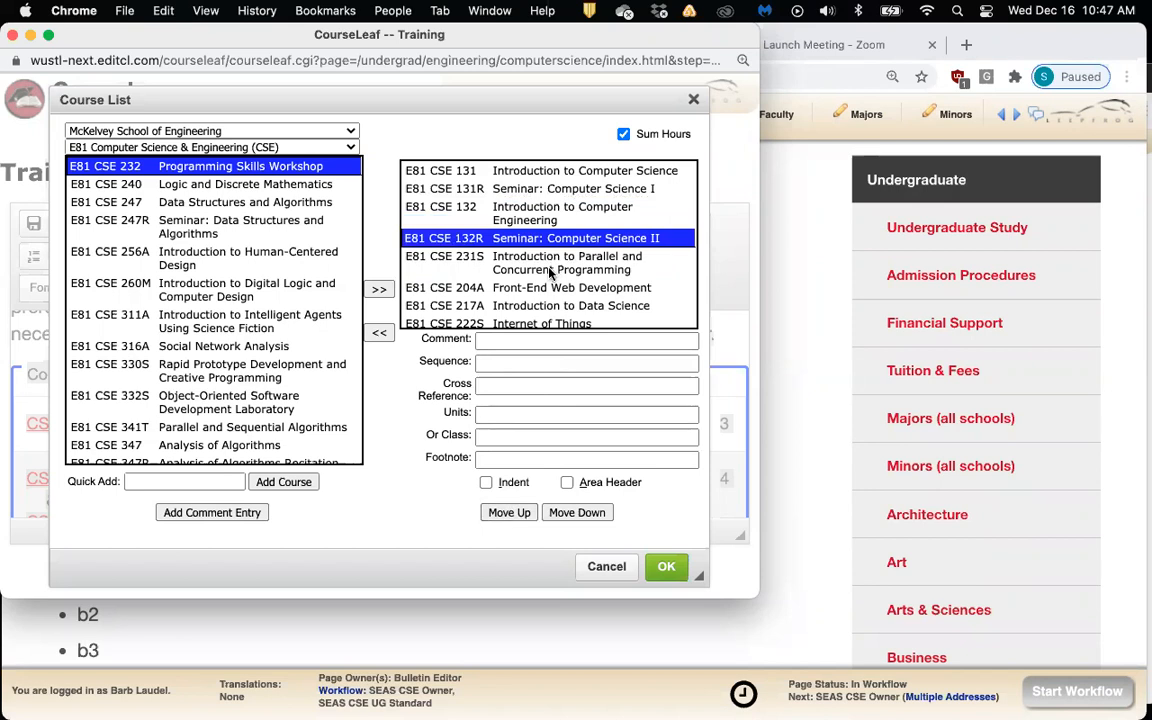
# Move CSE 231S down to sit below E35 ESE 576
pyautogui.click(486, 256)
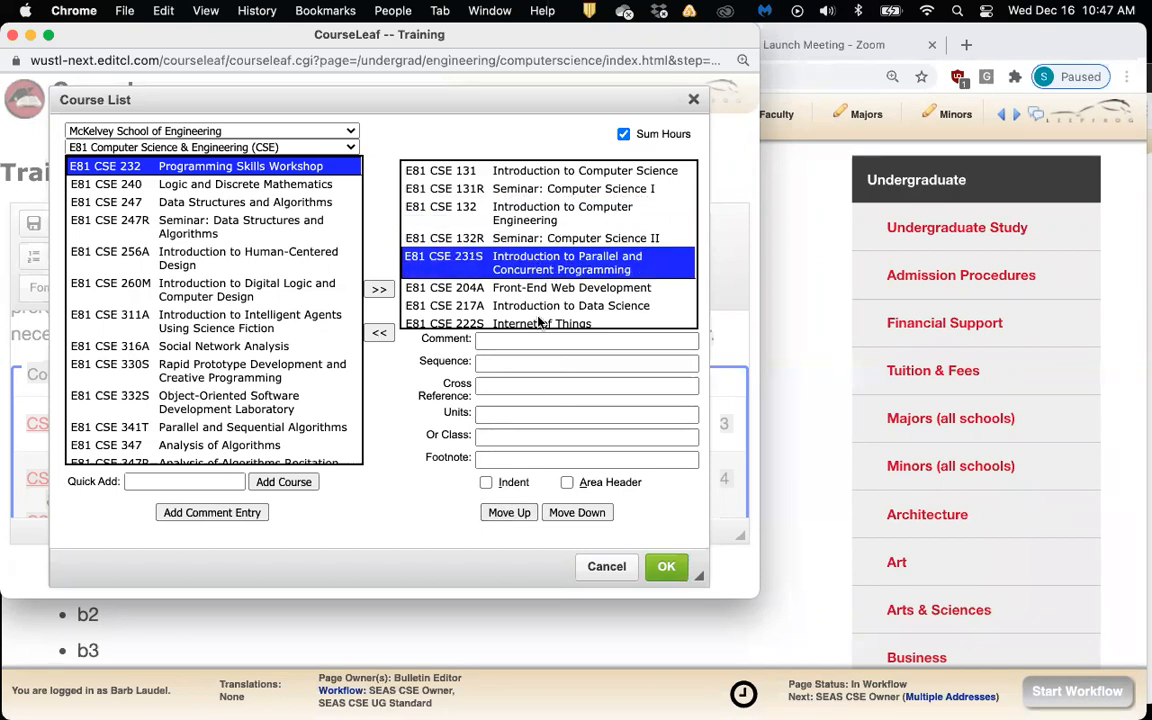
pyautogui.click(512, 514)
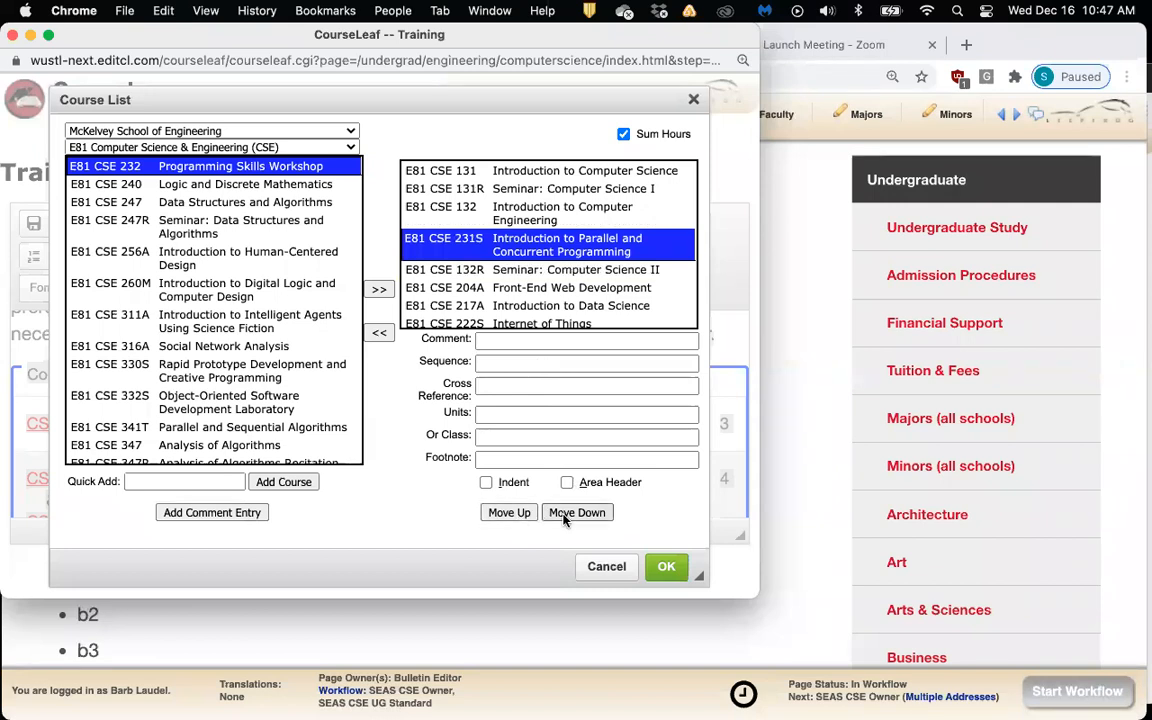
pyautogui.click(563, 513)
pyautogui.click(563, 513)
pyautogui.click(563, 513)
pyautogui.click(563, 513)
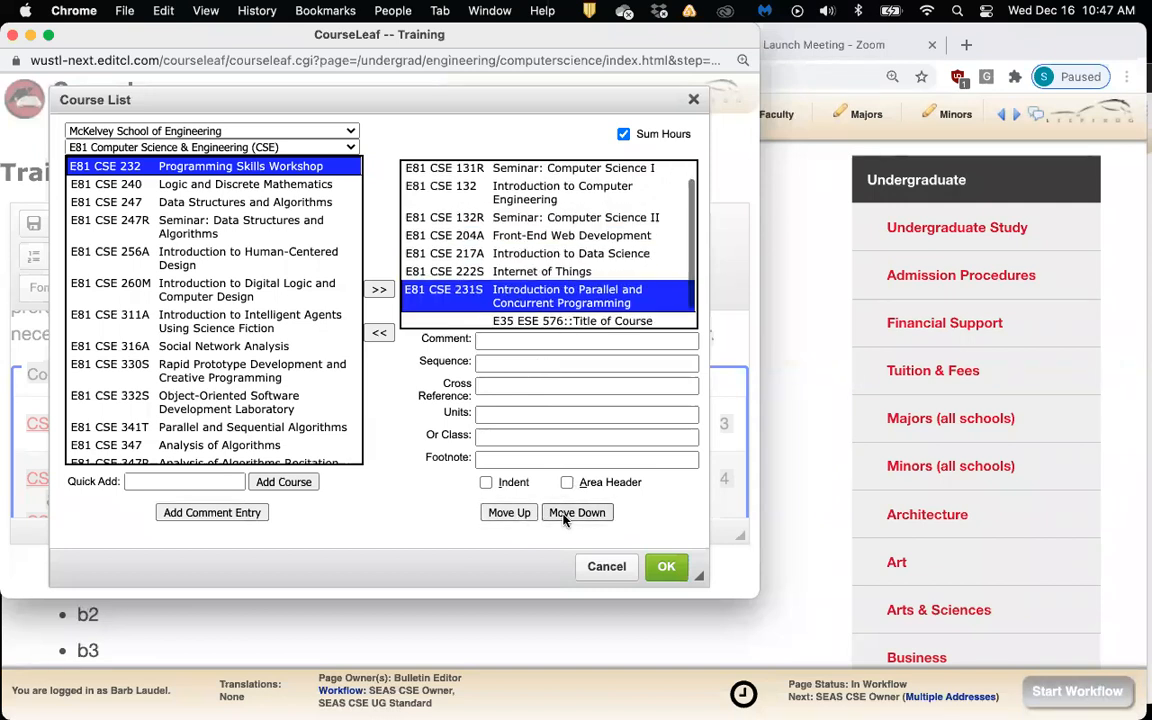
pyautogui.click(563, 513)
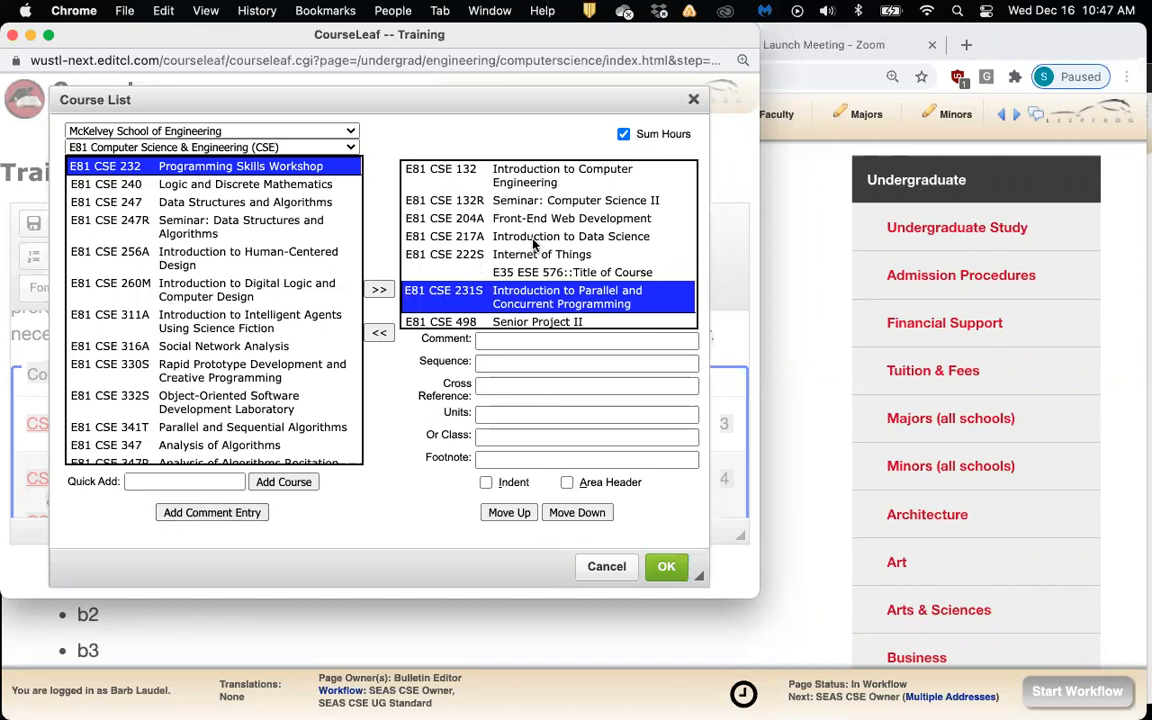
# Add an 'Electives:' area header above Internet of Things
pyautogui.click(241, 518)
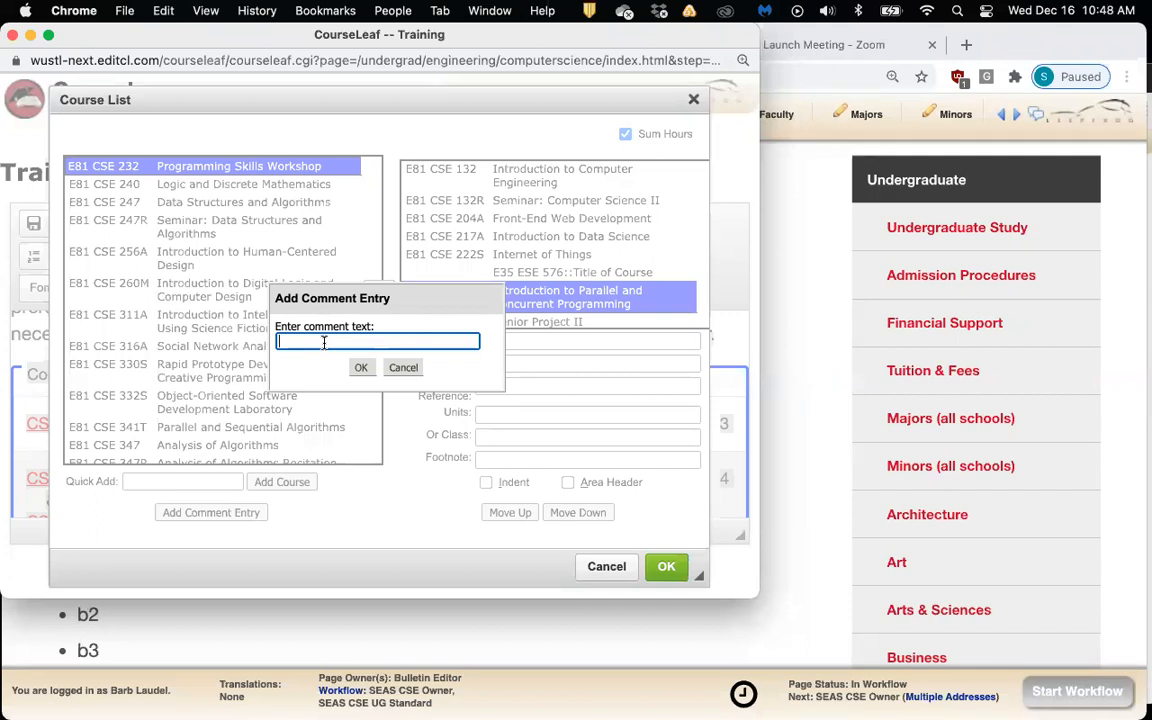
pyautogui.write('Electives:')
pyautogui.click(327, 375)
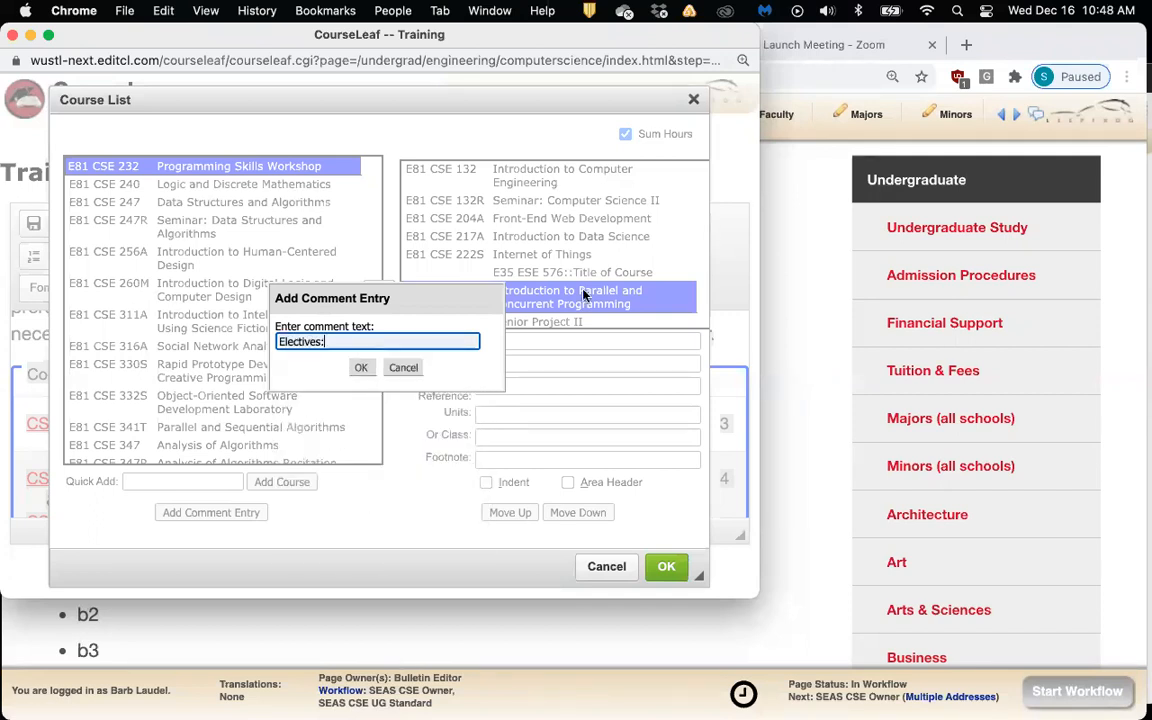
pyautogui.click(364, 371)
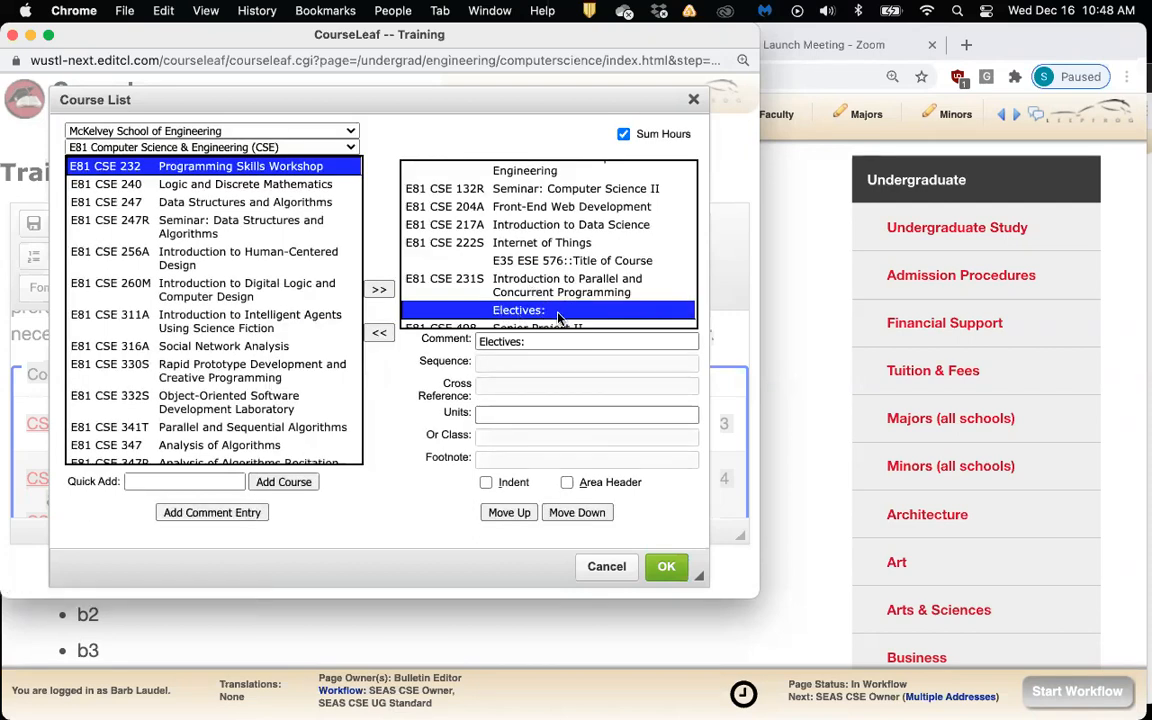
pyautogui.click(567, 483)
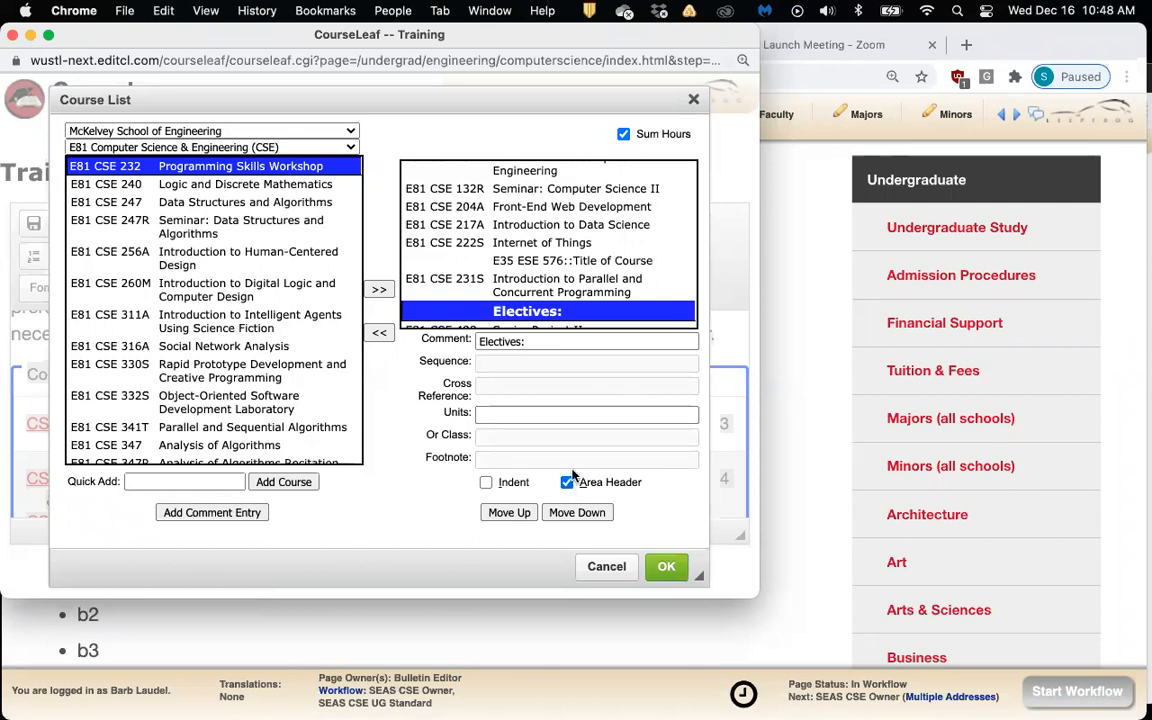
pyautogui.click(509, 513)
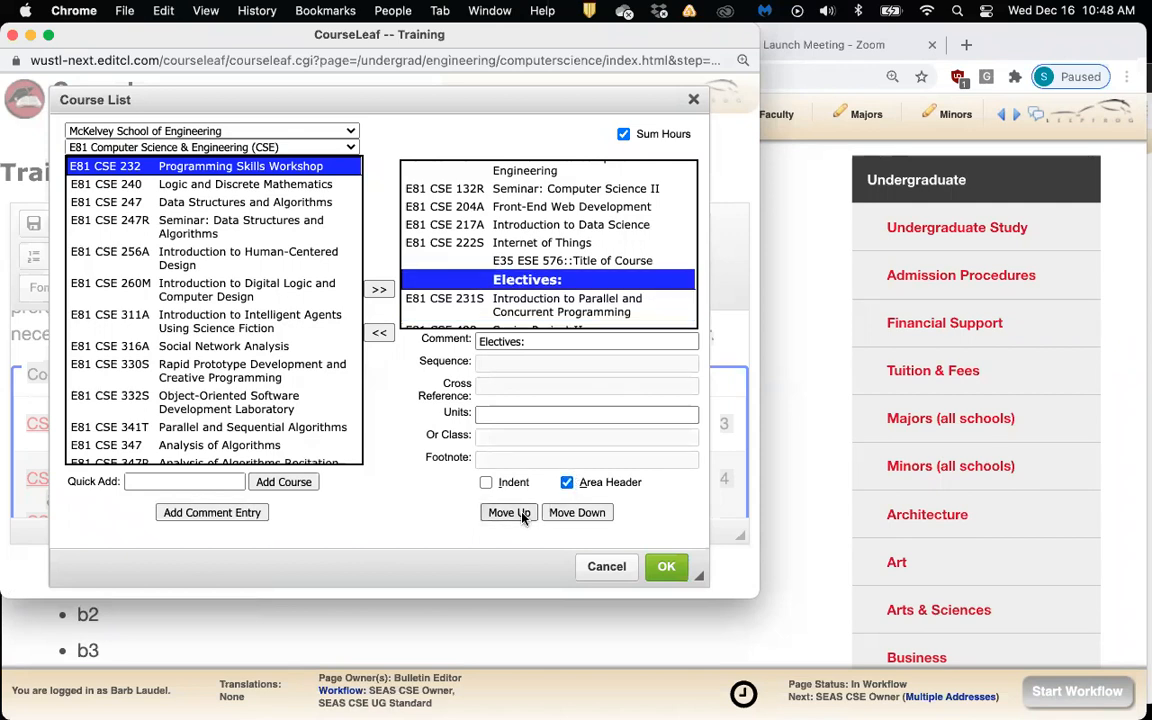
pyautogui.click(521, 515)
pyautogui.click(521, 515)
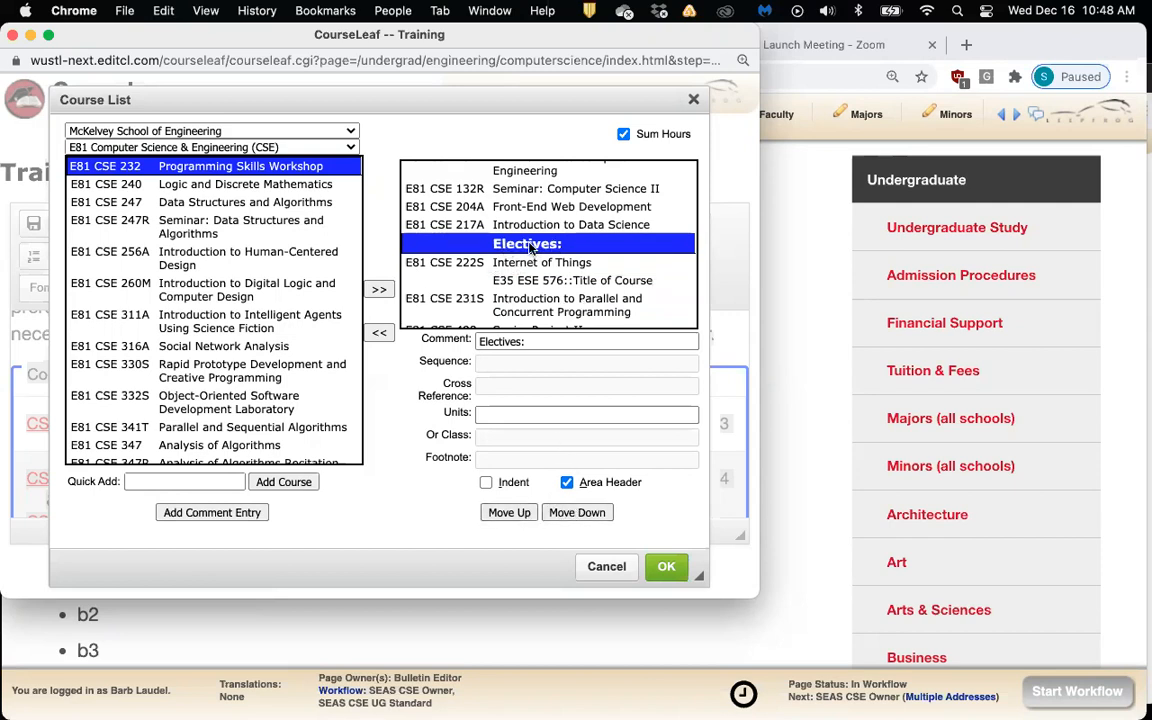
# Indent the elective courses beneath the Electives header
pyautogui.scroll(3, 560, 240)
pyautogui.scroll(-3, 560, 245)
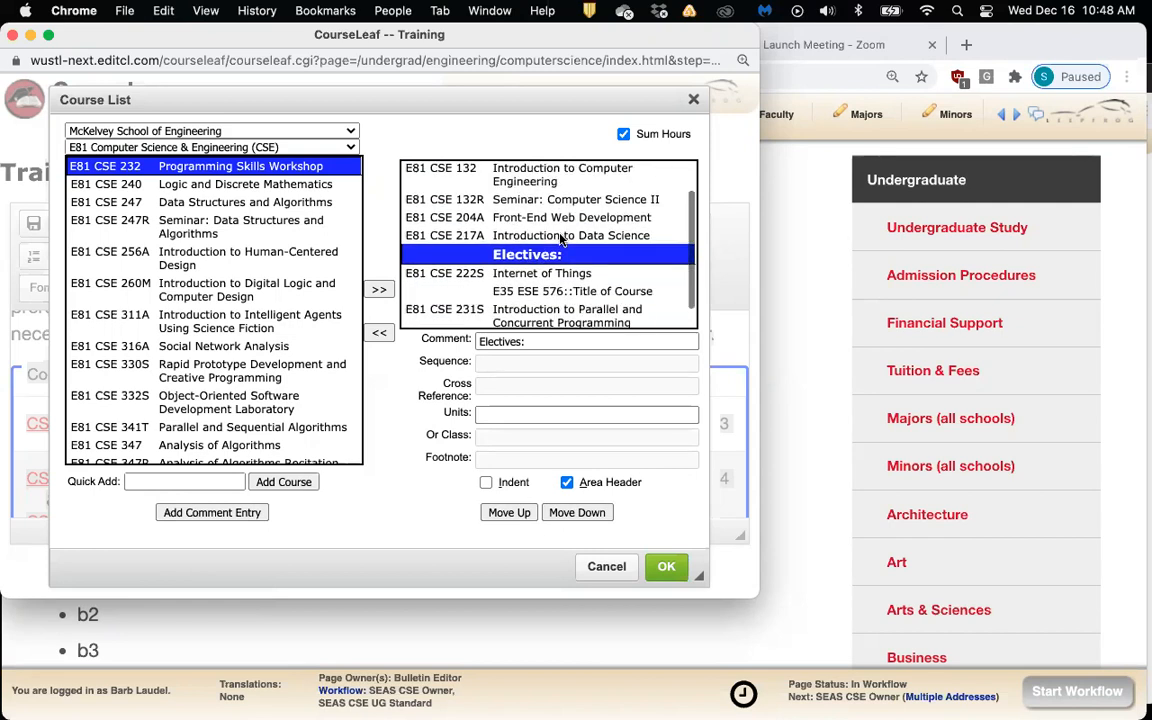
pyautogui.click(540, 261)
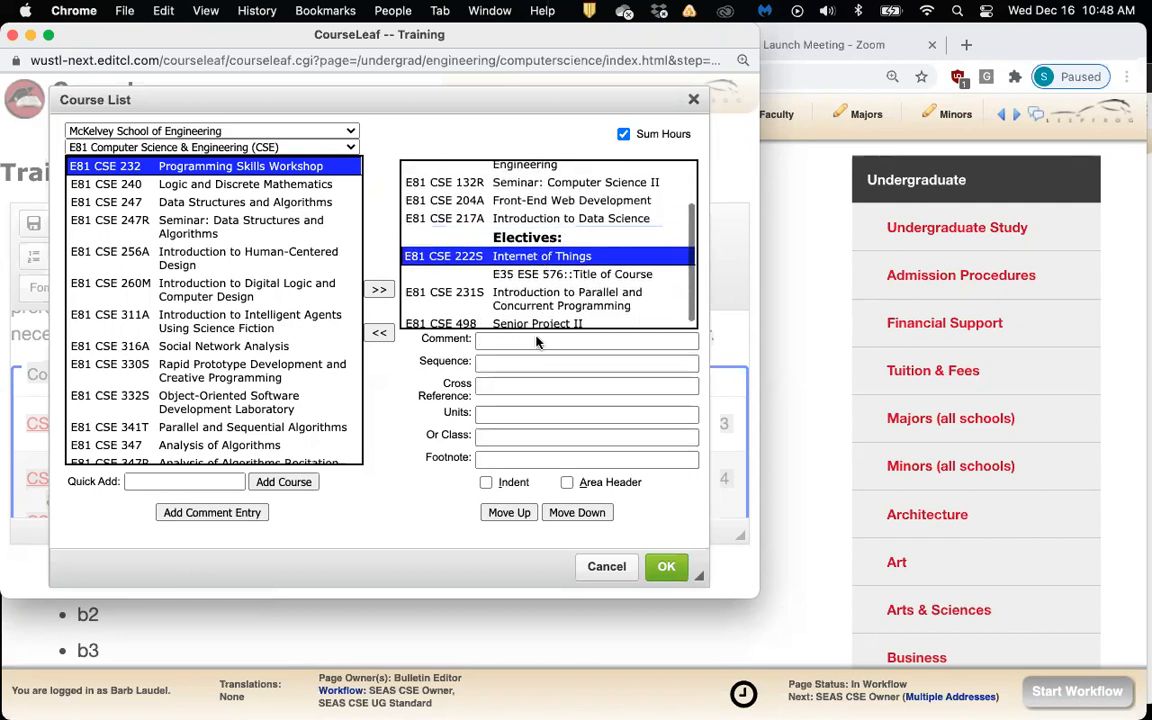
pyautogui.click(486, 482)
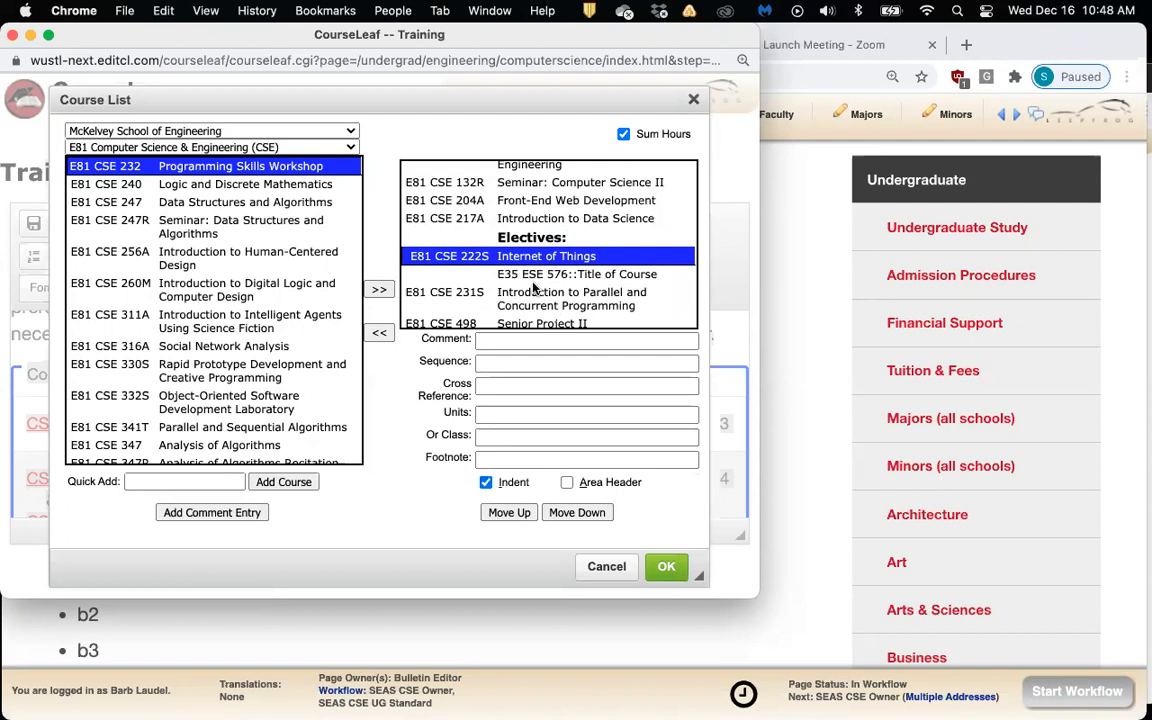
pyautogui.click(482, 272)
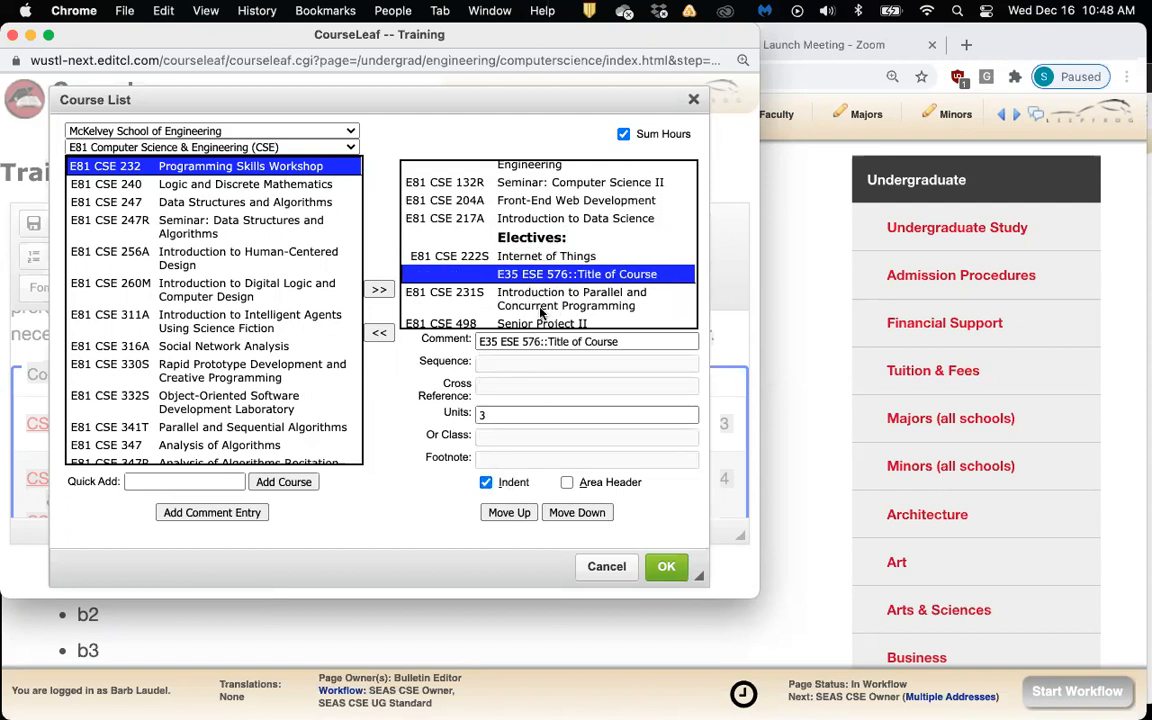
pyautogui.click(490, 292)
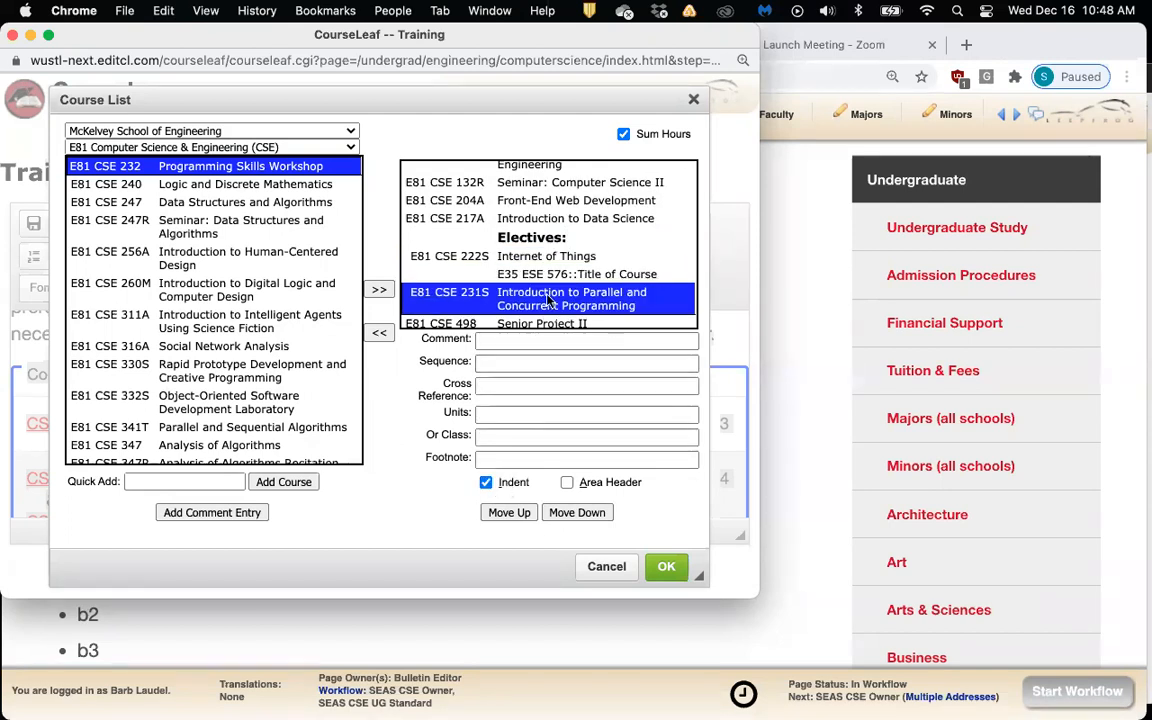
pyautogui.click(487, 322)
pyautogui.click(486, 482)
# Apply the course list changes to the Training page and review the result
pyautogui.click(664, 568)
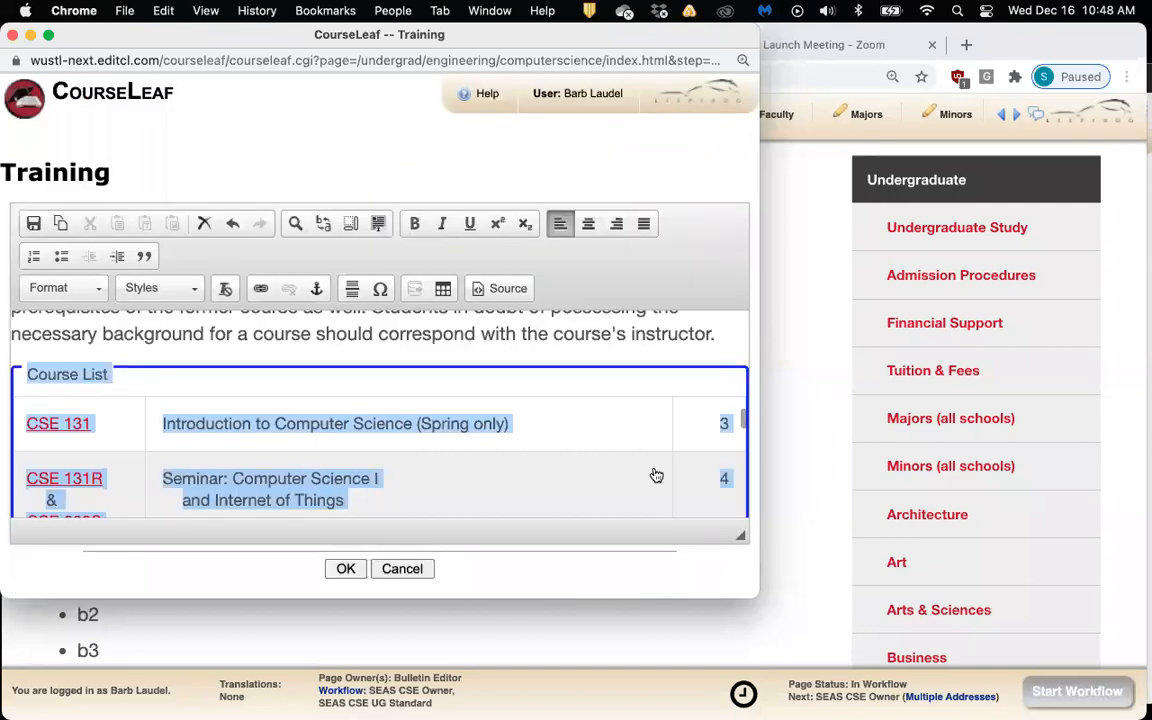
pyautogui.click(715, 356)
pyautogui.moveTo(779, 600); pyautogui.dragTo(1003, 657)
pyautogui.scroll(-10, 792, 586)
pyautogui.scroll(-6, 794, 588)
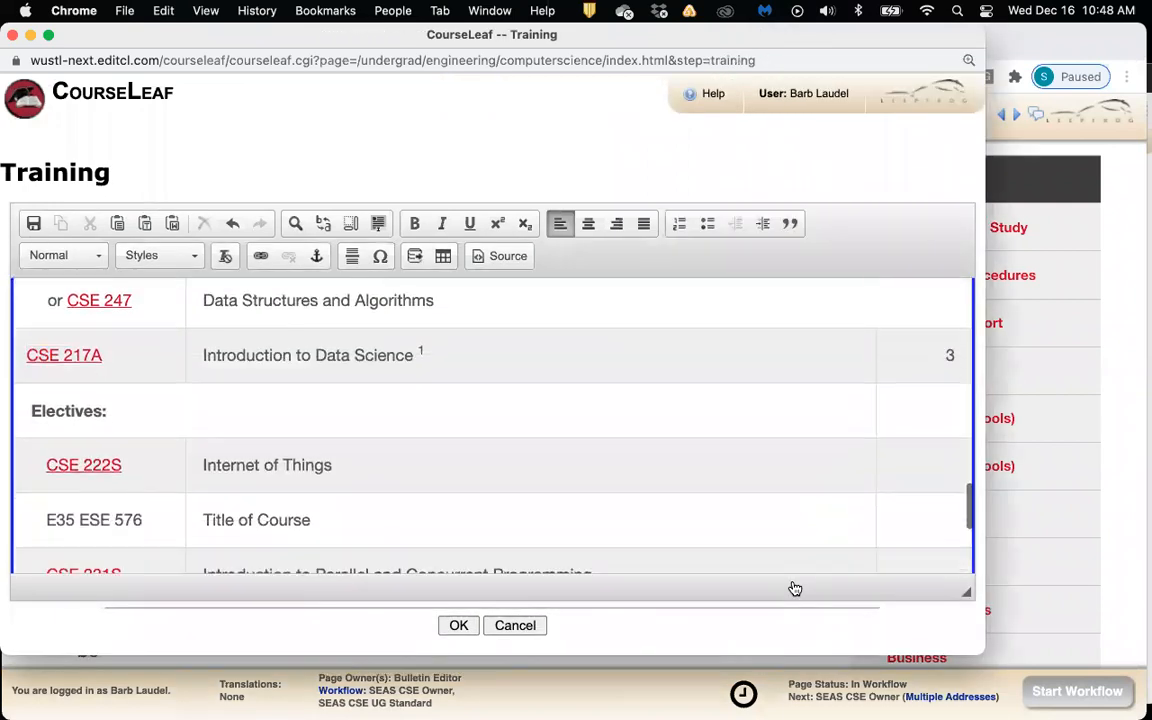
pyautogui.scroll(-1, 656, 535)
pyautogui.scroll(1, 656, 535)
pyautogui.scroll(-1, 656, 535)
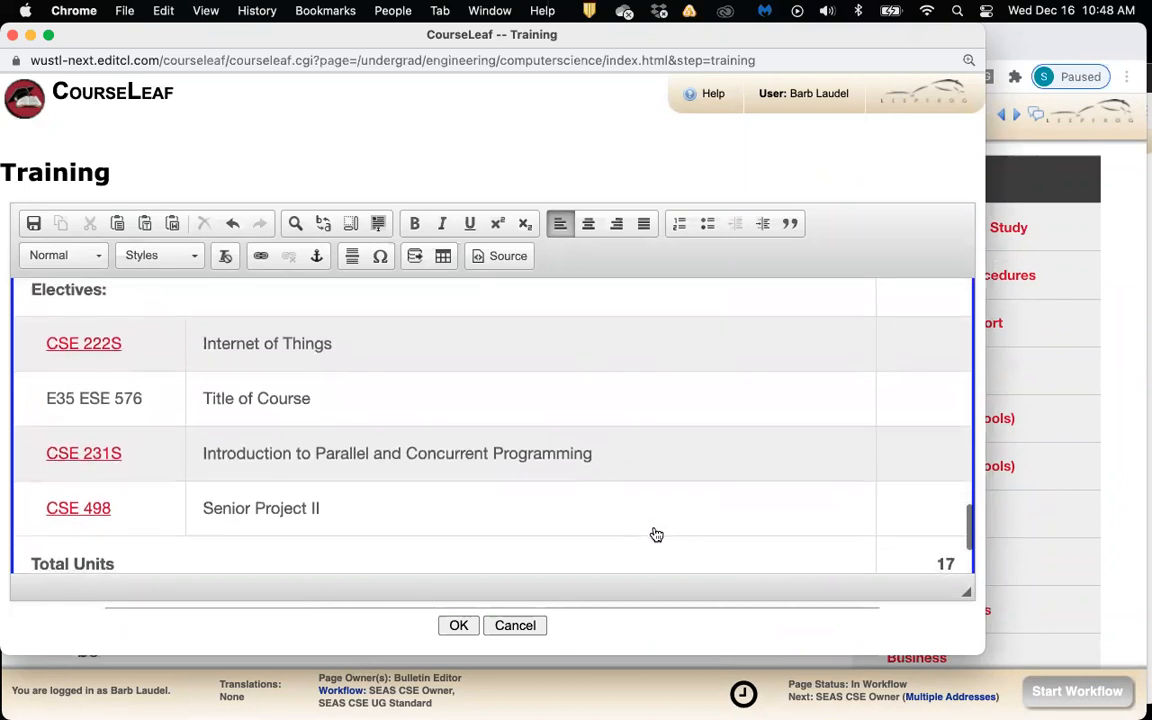
pyautogui.scroll(1, 656, 535)
pyautogui.scroll(-1, 656, 535)
pyautogui.scroll(1, 656, 535)
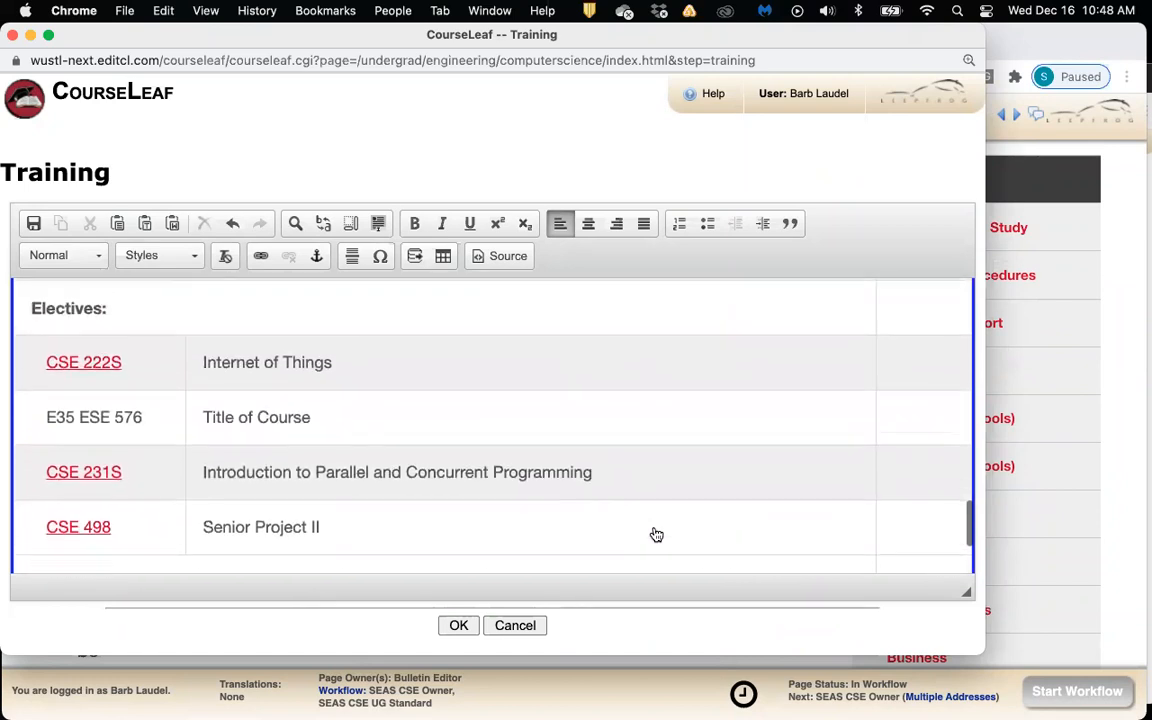
pyautogui.scroll(1, 656, 535)
pyautogui.scroll(5, 656, 535)
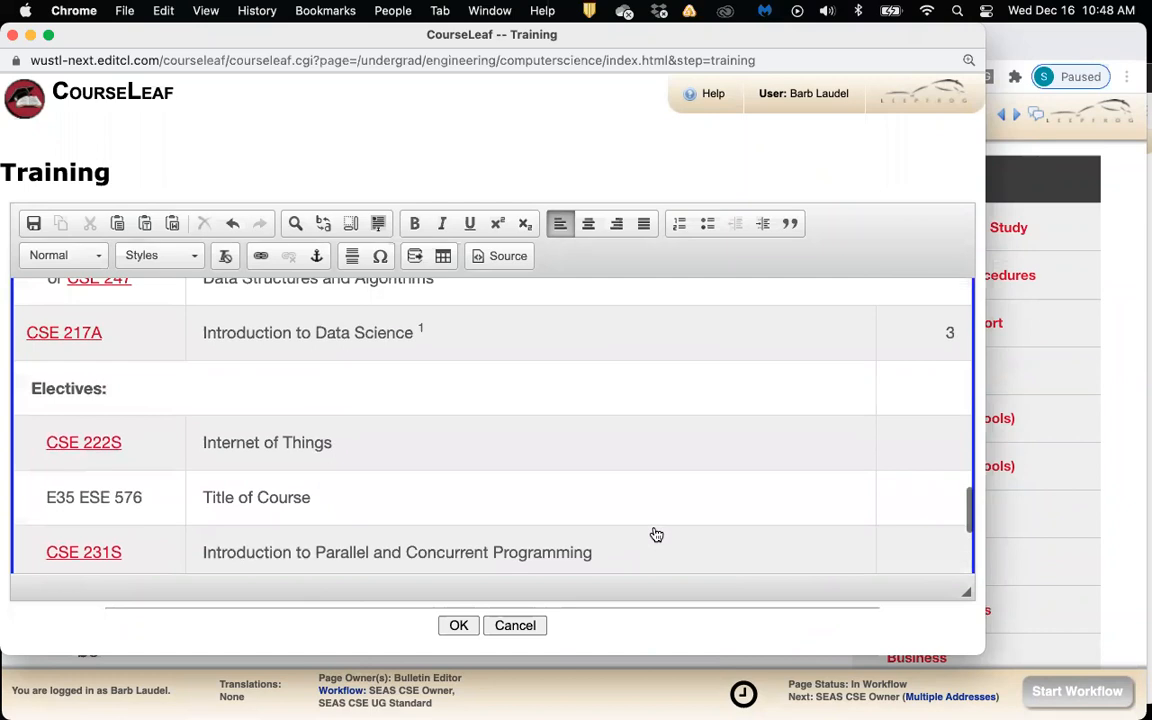
pyautogui.scroll(-6, 656, 535)
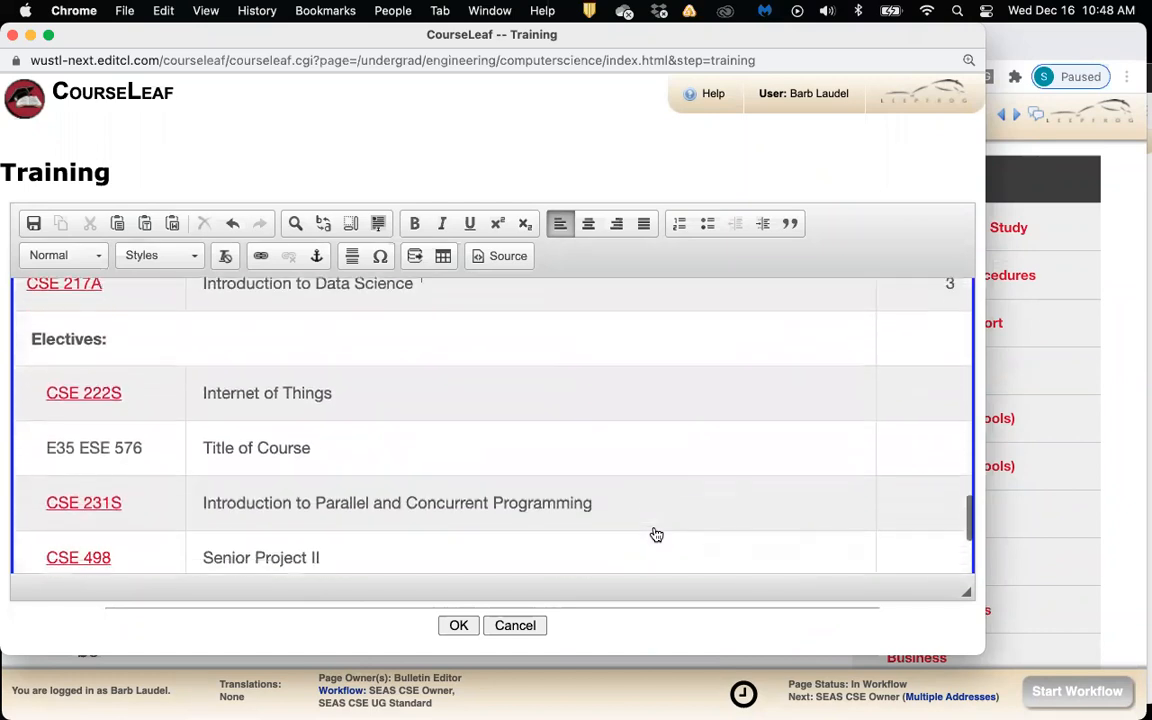
pyautogui.scroll(6, 656, 535)
pyautogui.scroll(4, 656, 535)
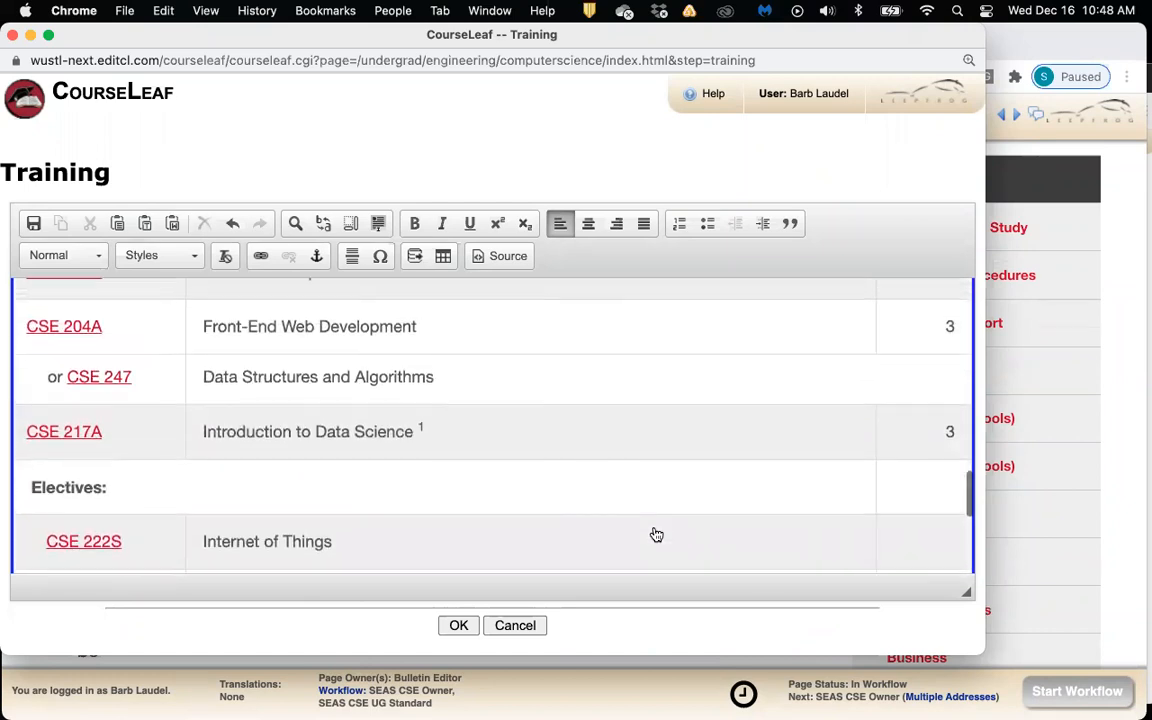
pyautogui.scroll(-5, 656, 535)
pyautogui.scroll(-11, 656, 535)
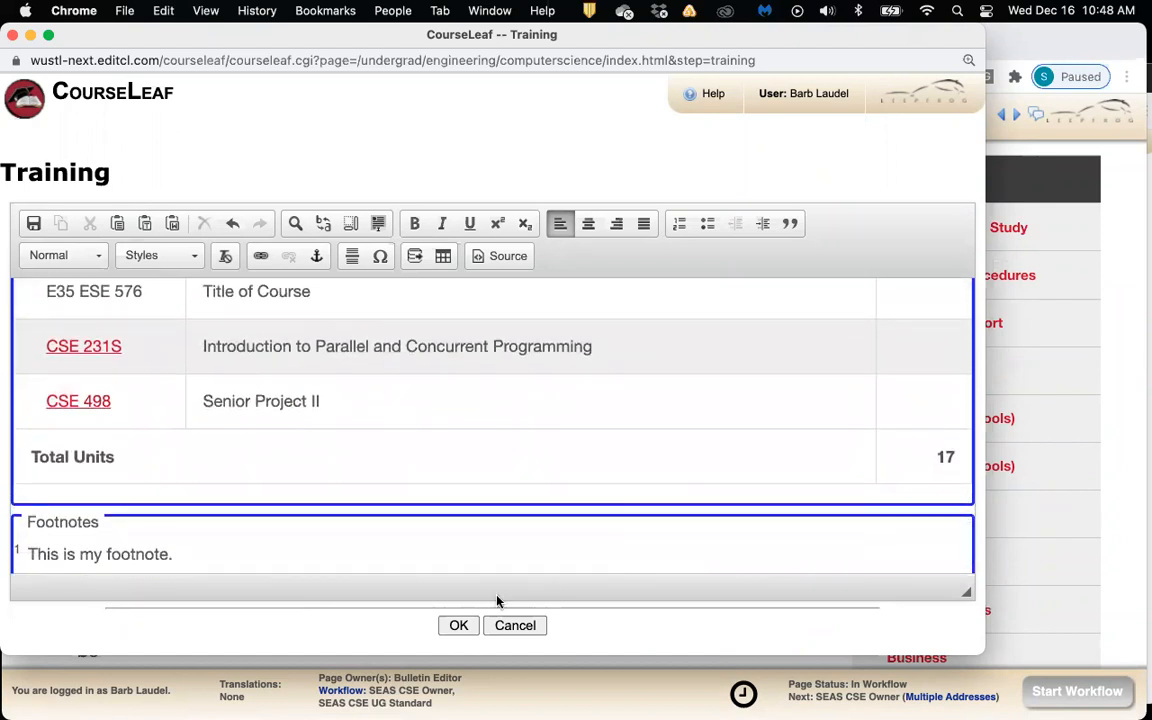
# Save the Training edits, then reopen the Training section in an enlarged editor
pyautogui.click(459, 624)
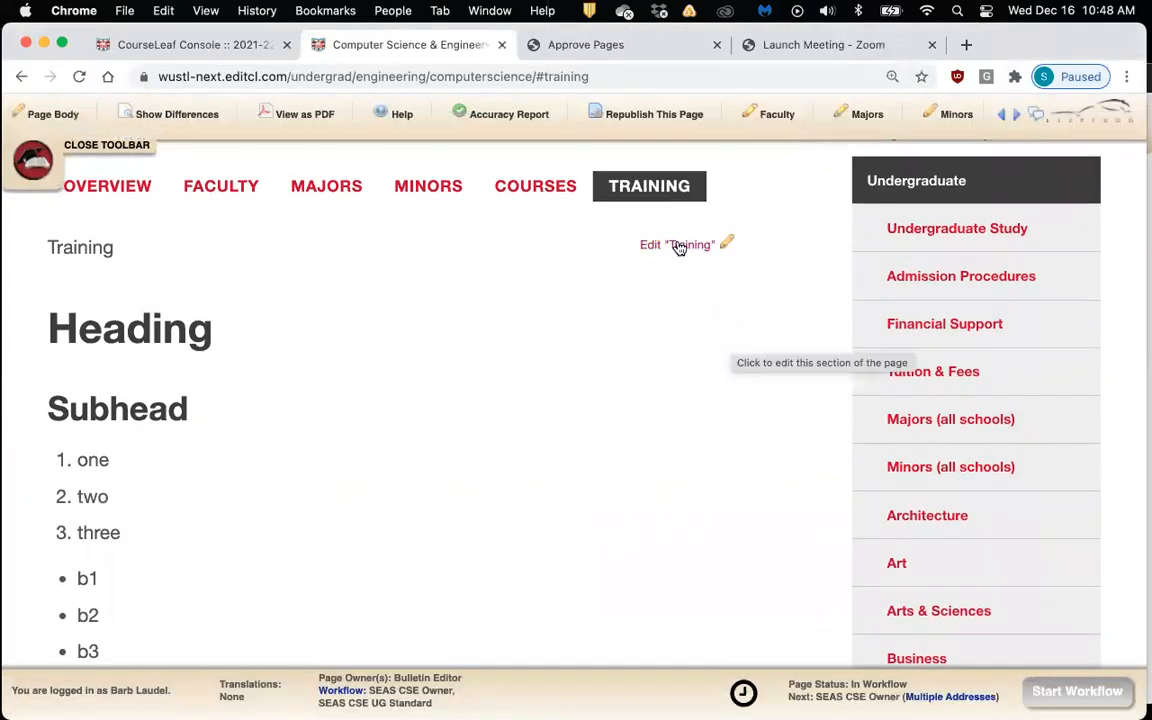
pyautogui.click(678, 247)
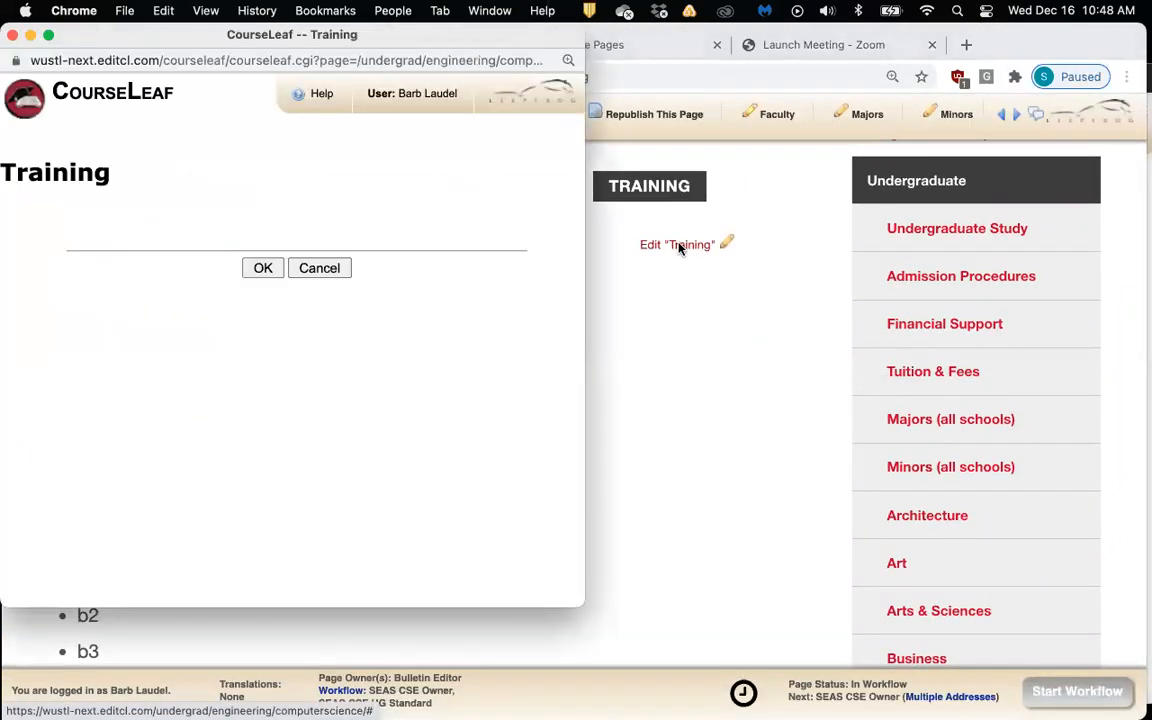
pyautogui.scroll(-15, 521, 420)
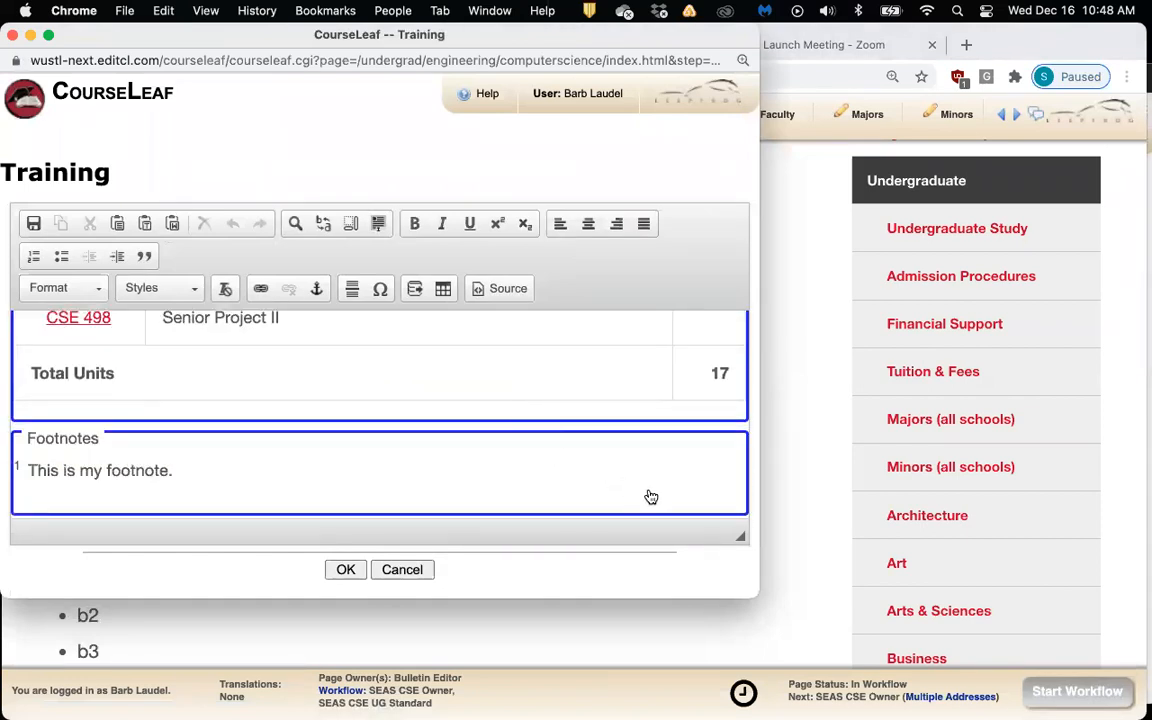
pyautogui.moveTo(858, 655); pyautogui.dragTo(860, 650)
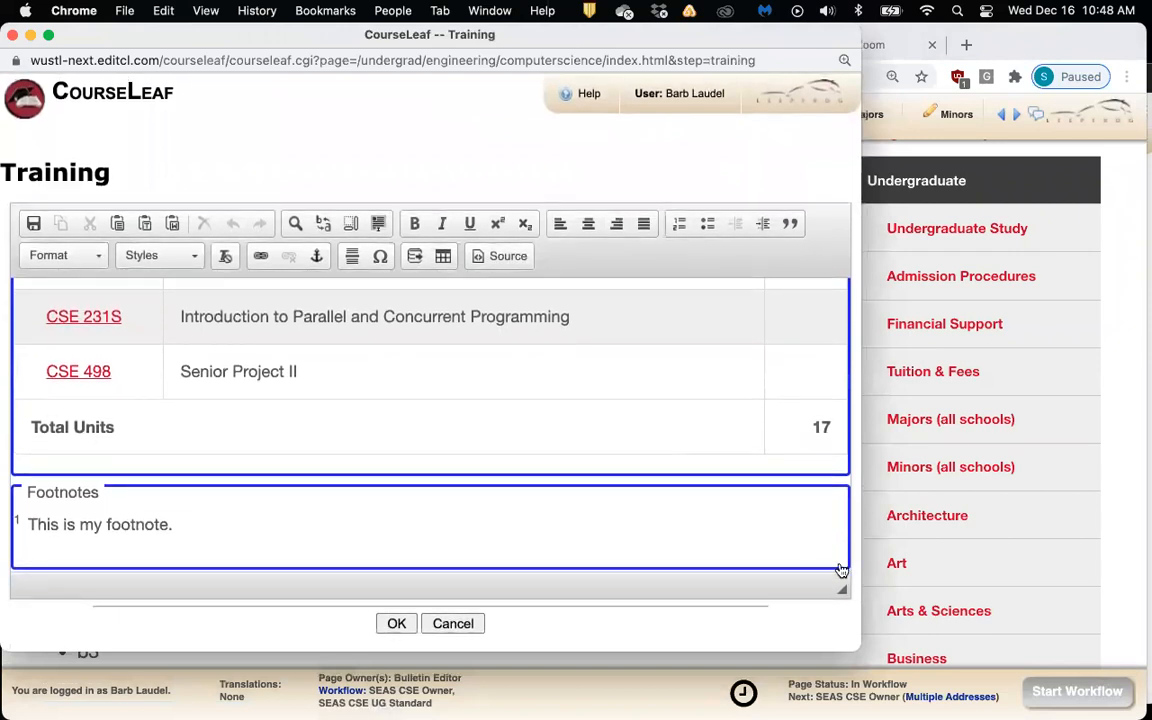
# Add an empty paragraph below the footnotes block and bring up the formatted table choices
pyautogui.click(841, 562)
pyautogui.click(826, 566)
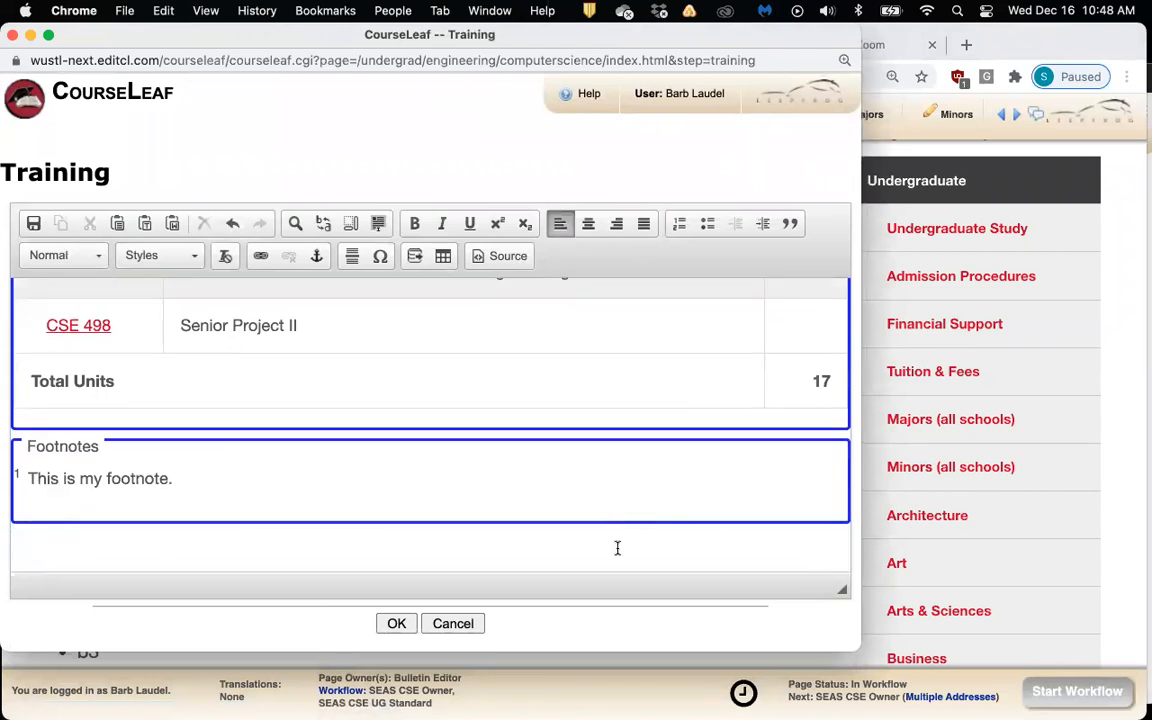
pyautogui.scroll(-3, 434, 490)
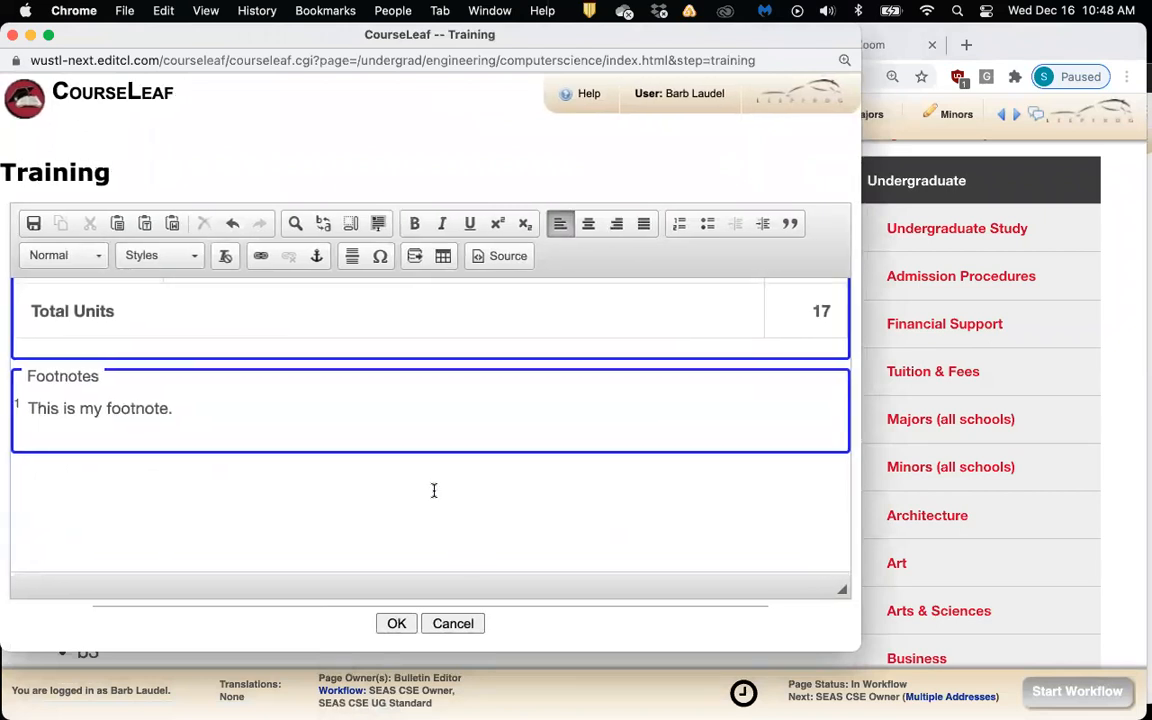
pyautogui.moveTo(315, 35); pyautogui.dragTo(359, 37)
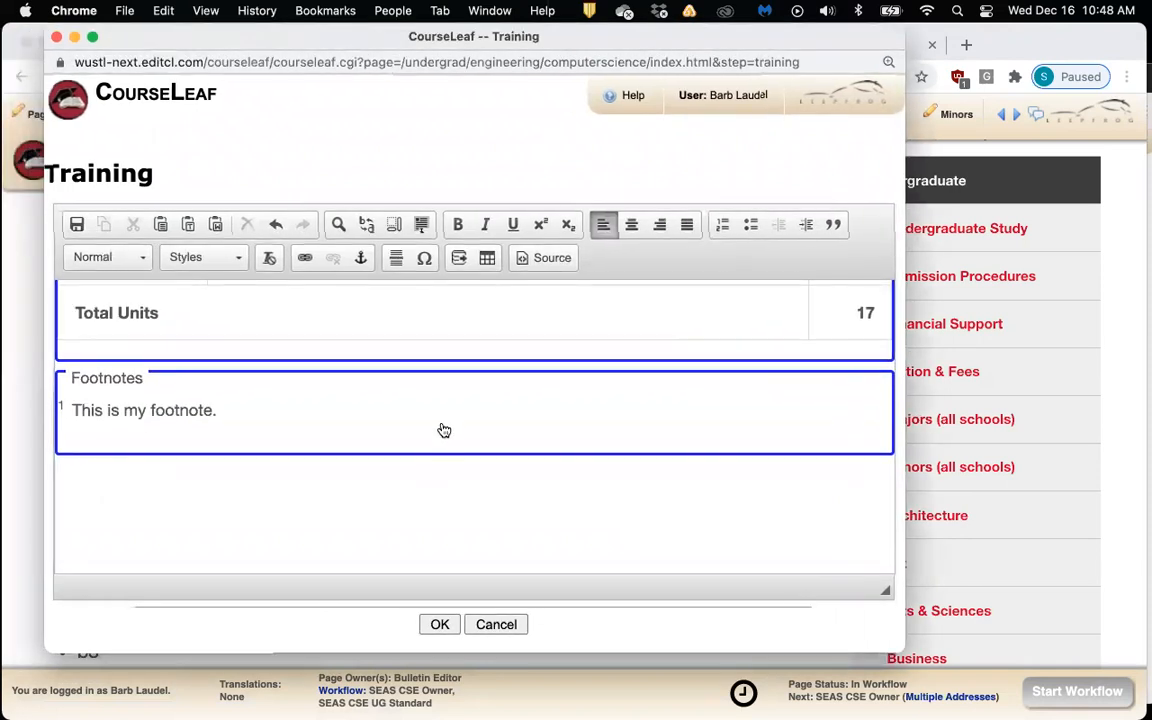
pyautogui.click(487, 258)
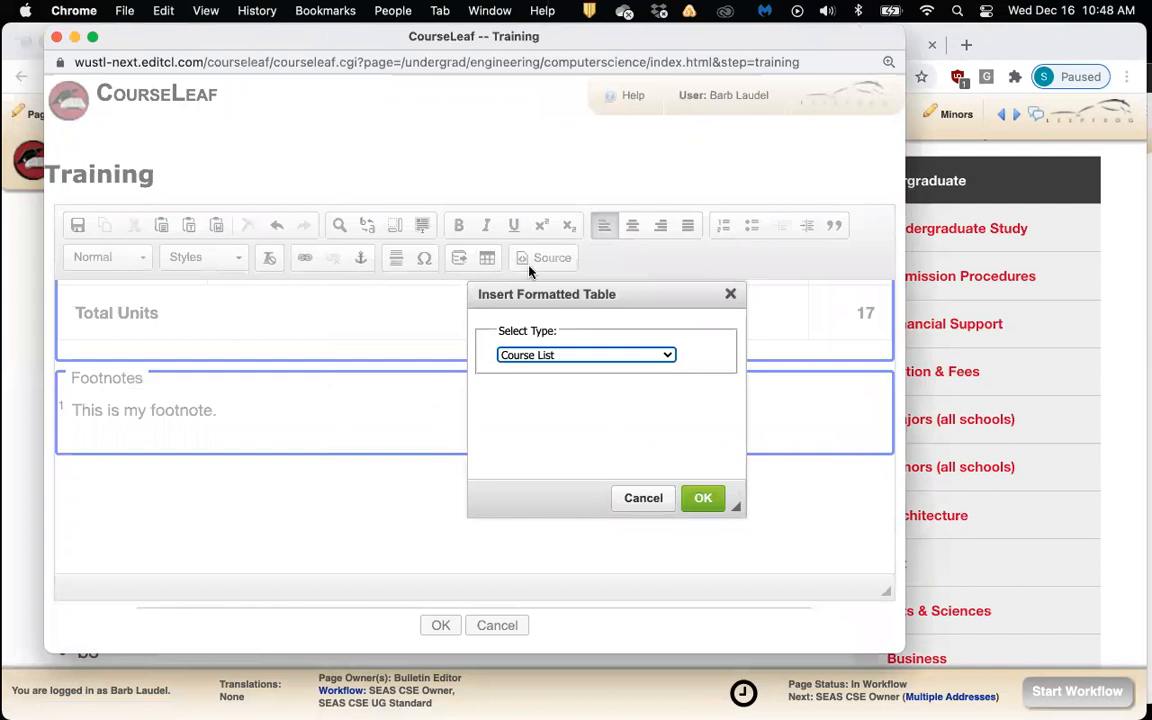
# Choose Course Plan as the formatted table type and start building it
pyautogui.click(665, 355)
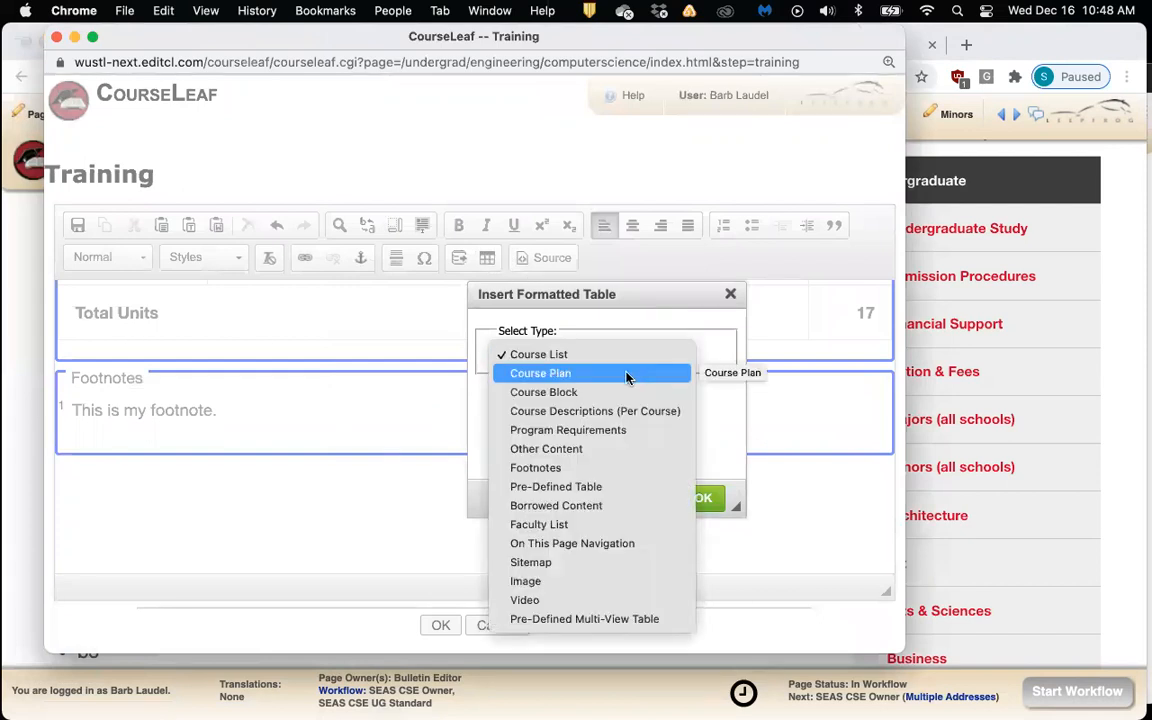
pyautogui.click(627, 376)
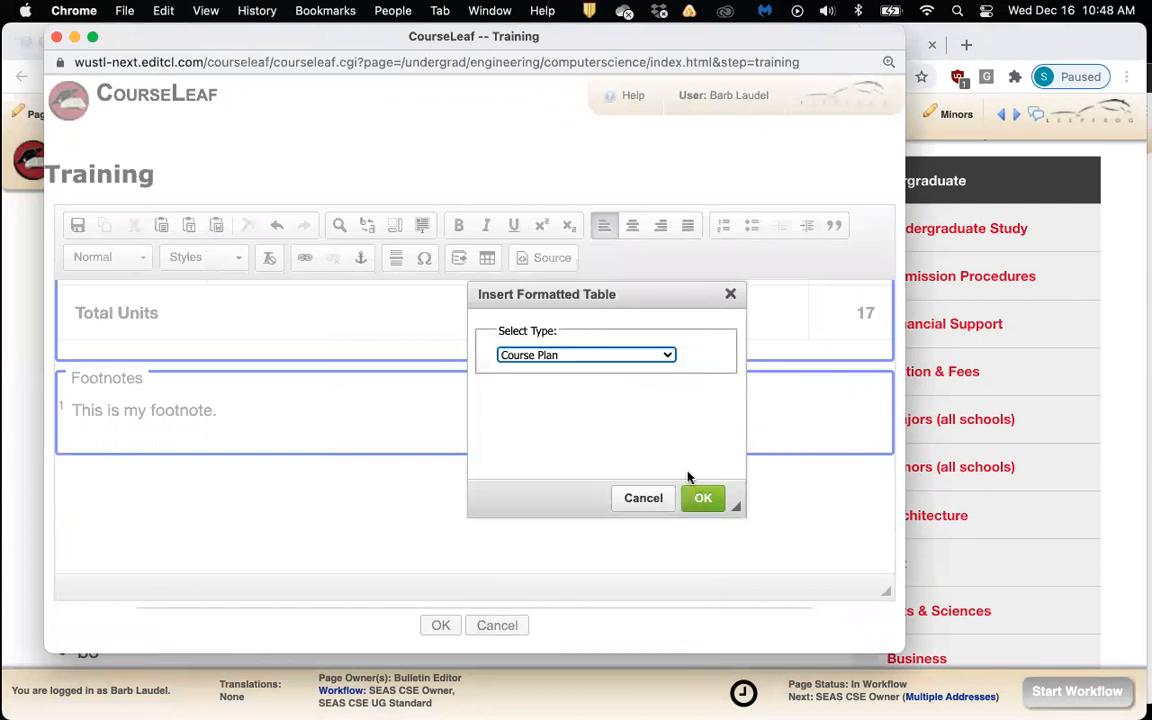
pyautogui.click(700, 500)
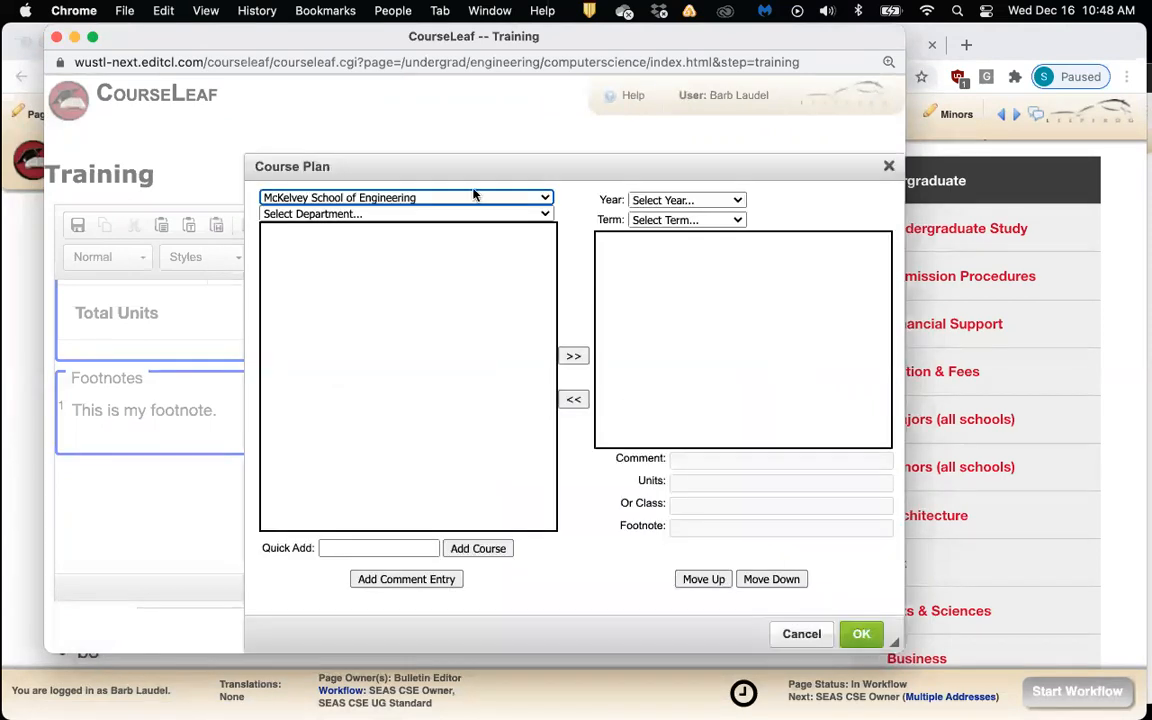
pyautogui.moveTo(512, 176); pyautogui.dragTo(406, 162)
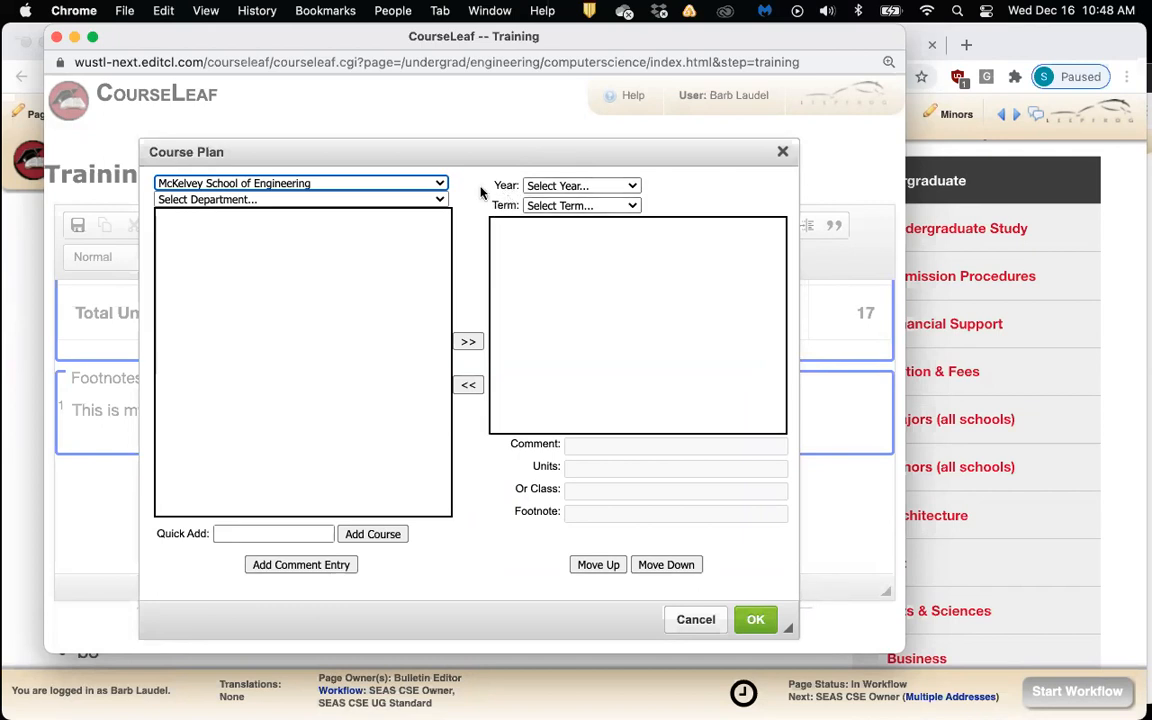
# List the Computer Science & Engineering (CSE) courses, select CSE 131, and dismiss the missing year/term warning
pyautogui.click(420, 199)
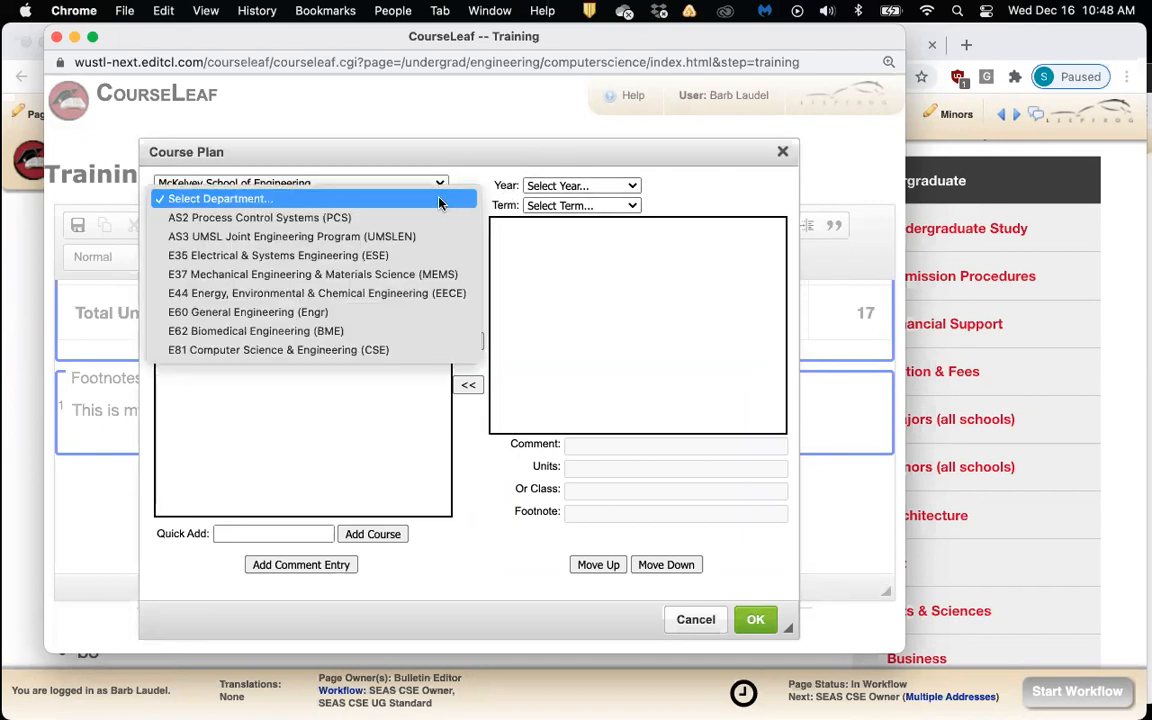
pyautogui.click(430, 349)
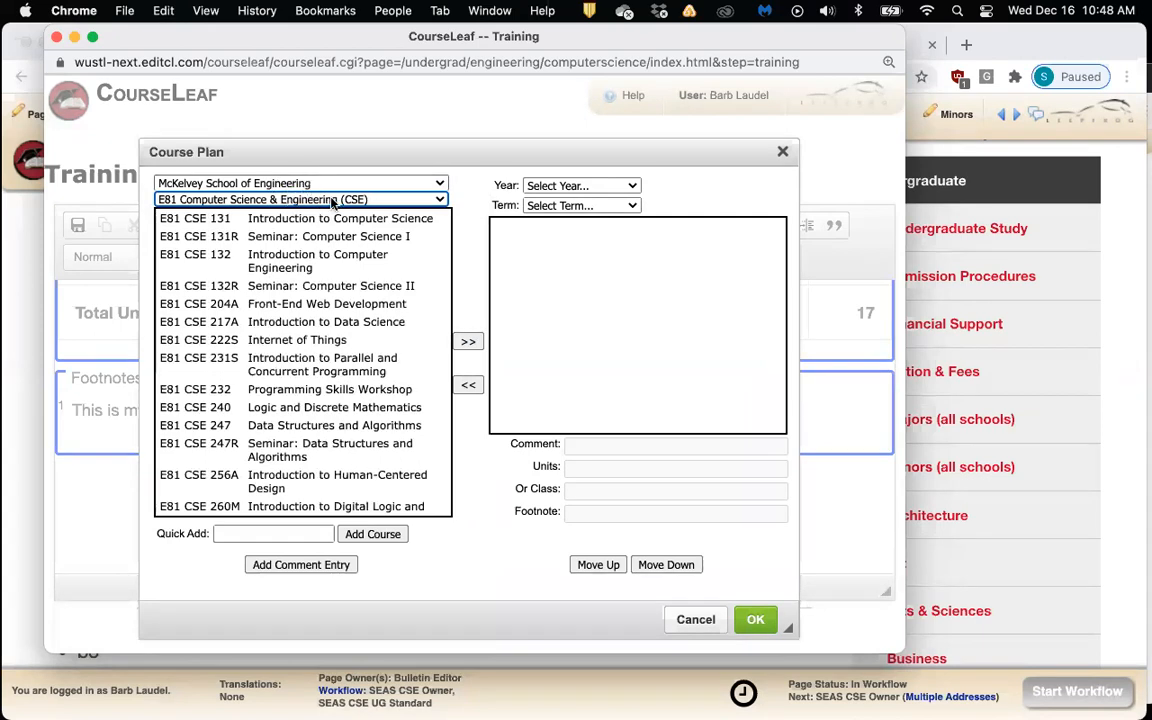
pyautogui.click(371, 220)
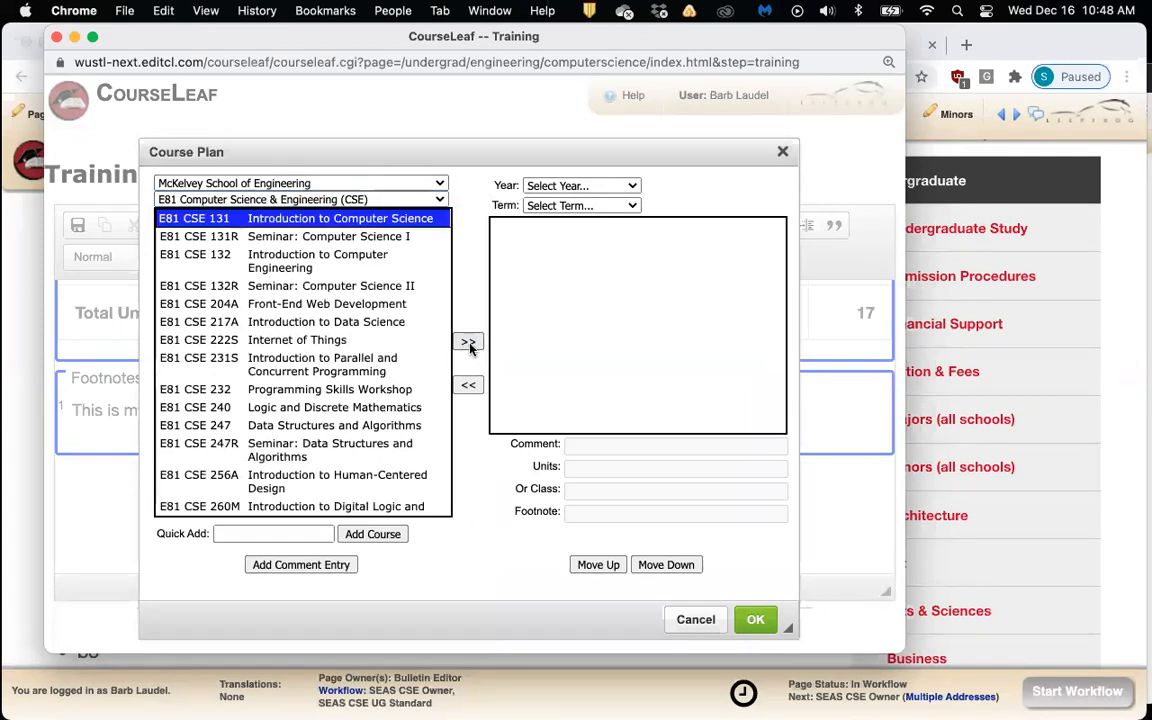
pyautogui.click(468, 342)
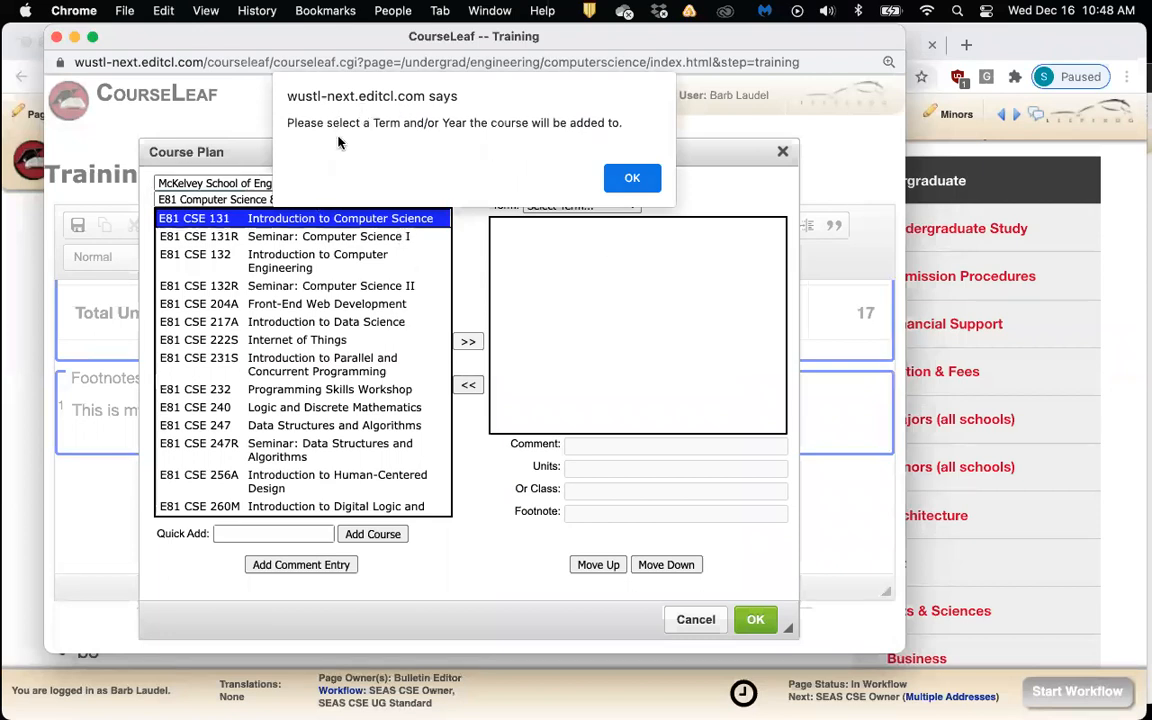
pyautogui.click(634, 180)
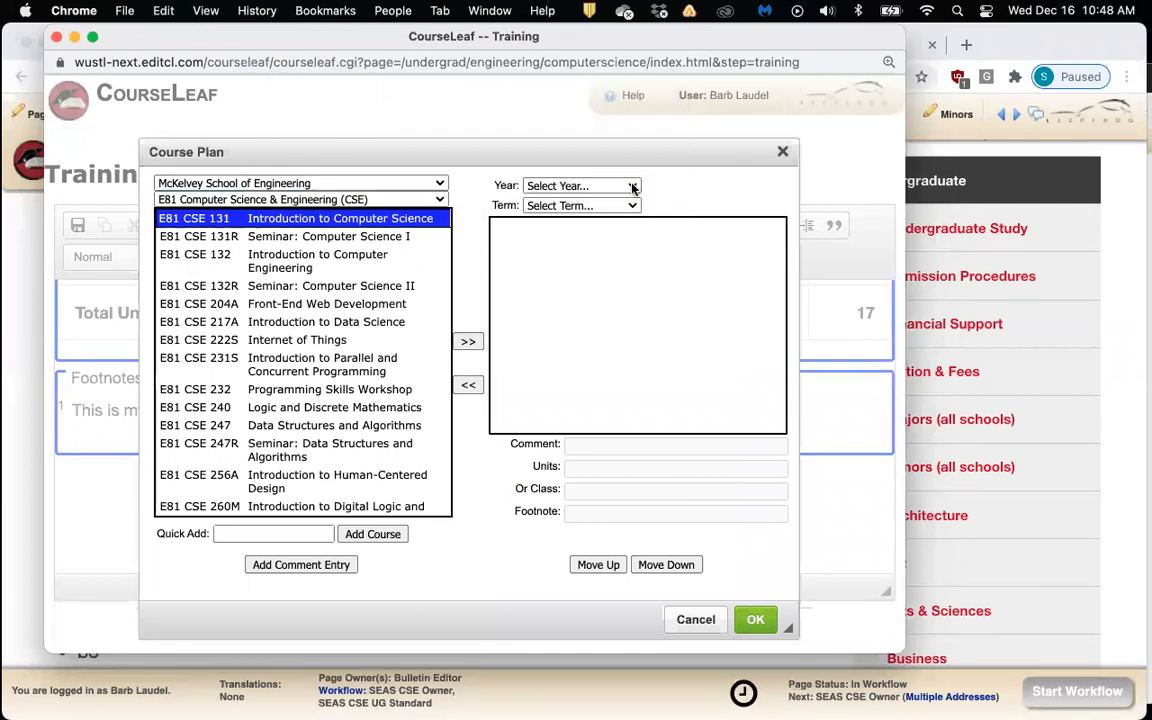
# Set the plan's Year to First Year and Term to Fall
pyautogui.click(632, 186)
pyautogui.click(632, 206)
pyautogui.click(634, 206)
pyautogui.press('Down')
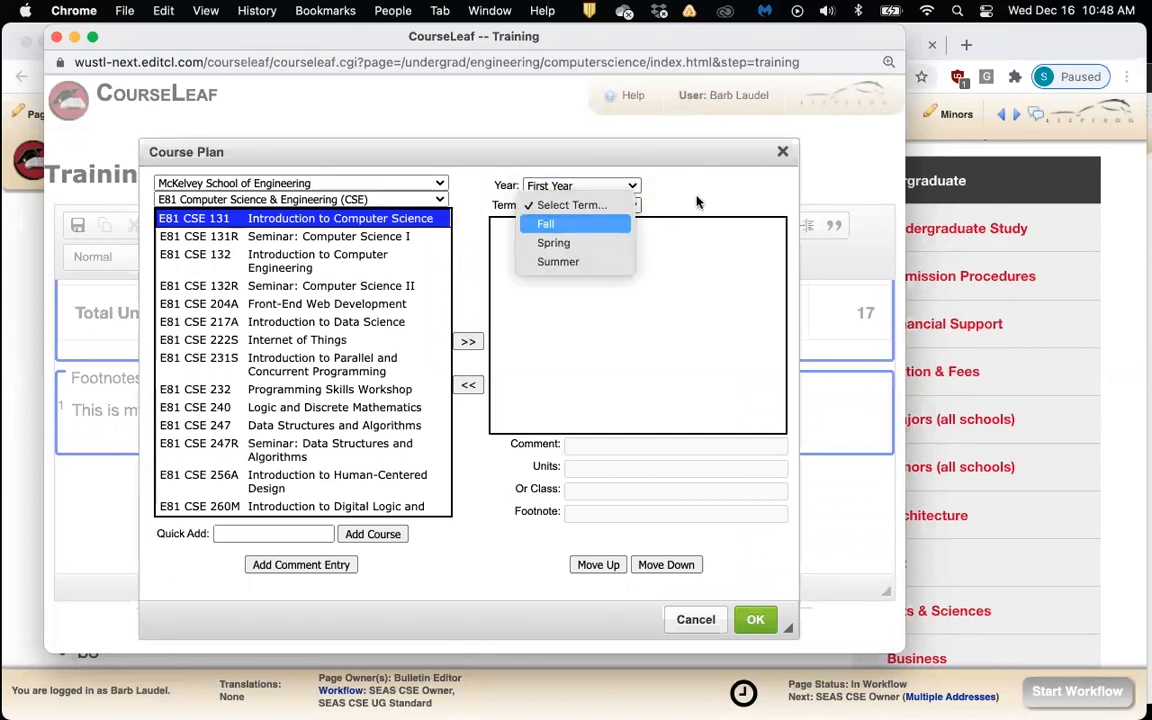
pyautogui.press('Return')
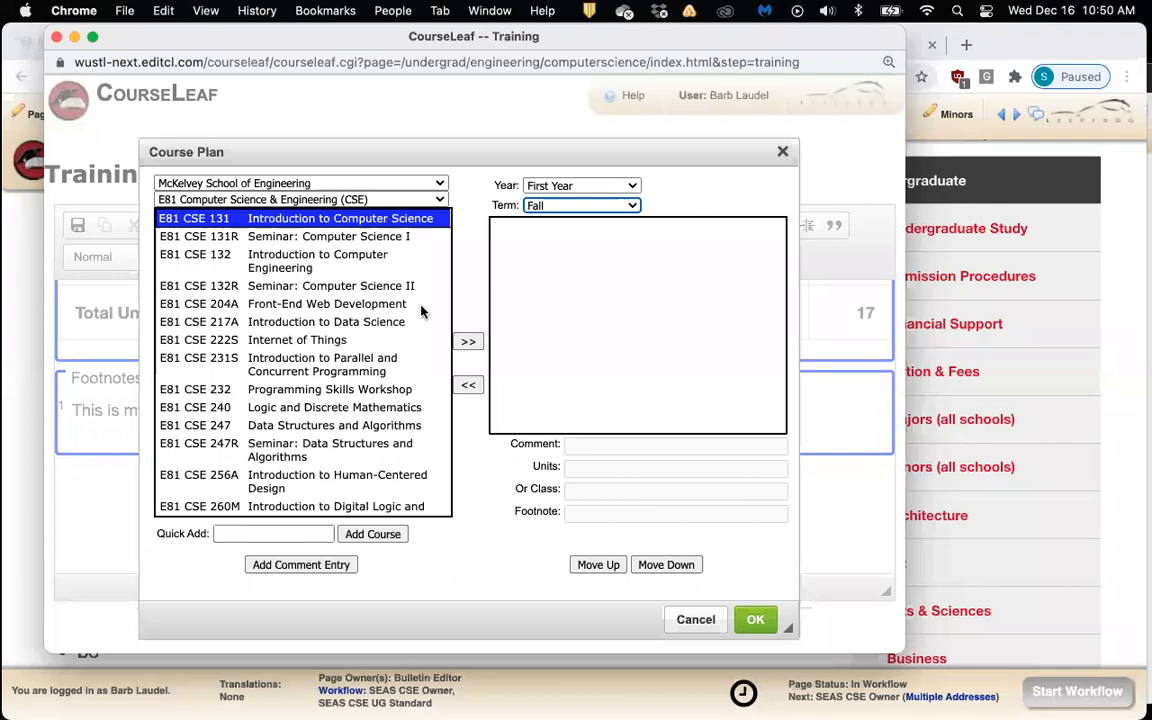
# Add CSE 131 and 131R to First Year Fall, then 132R and 204A to First Year Spring
pyautogui.click(466, 342)
pyautogui.click(466, 342)
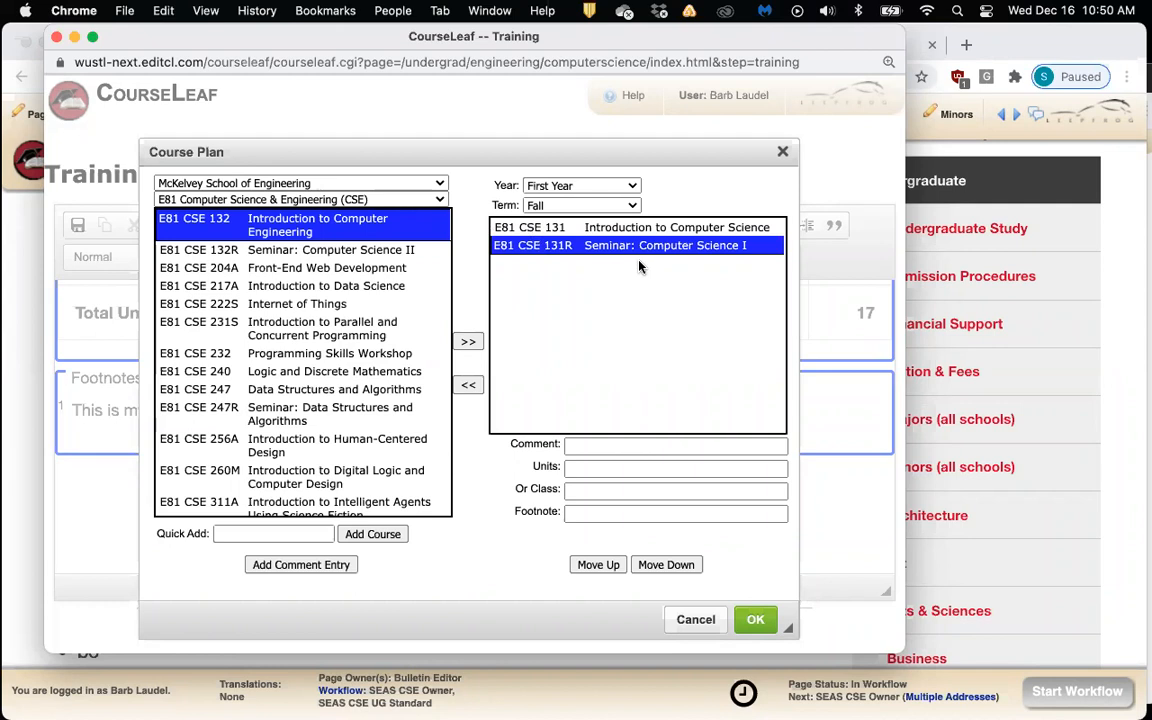
pyautogui.click(631, 205)
pyautogui.click(555, 224)
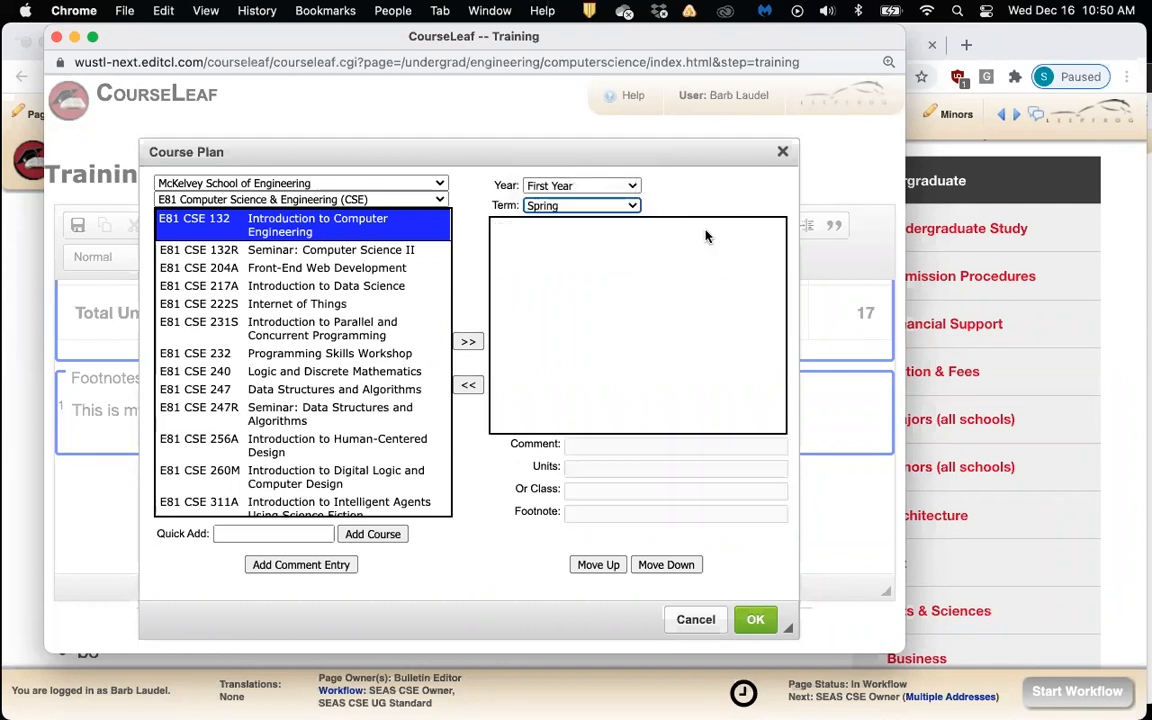
pyautogui.click(371, 256)
pyautogui.click(468, 341)
pyautogui.click(468, 341)
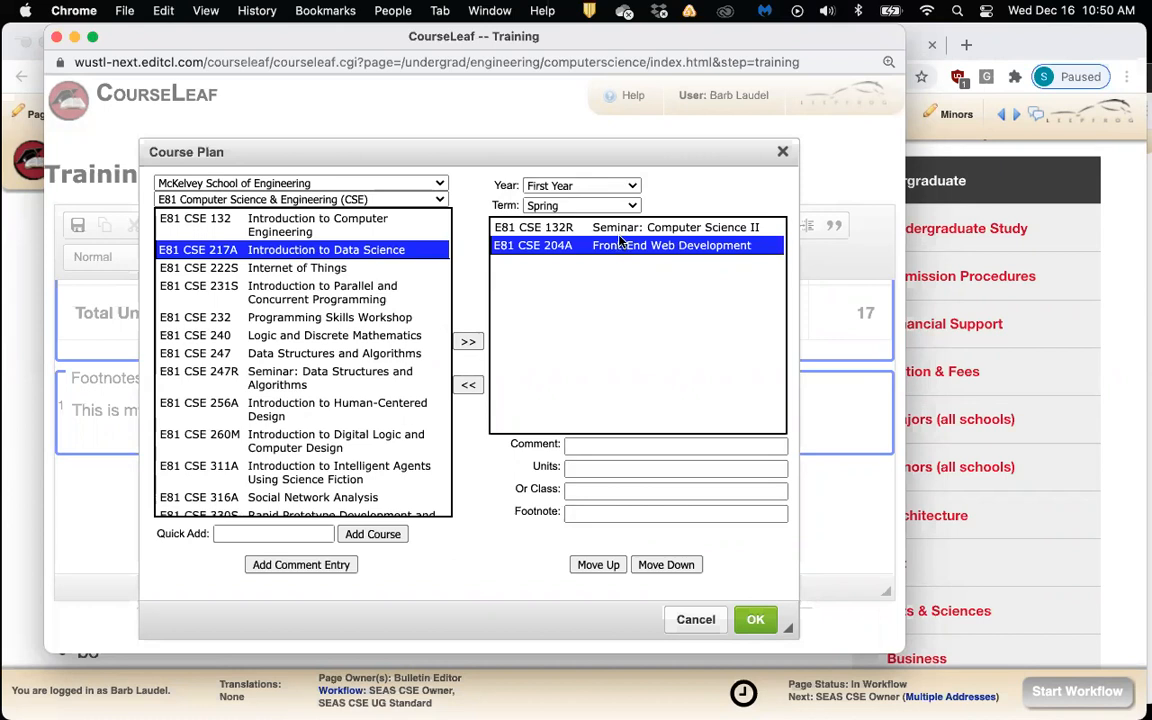
# Add CSE 222S and 231S to Second Year Fall, then 240 and 247 to Second Year Spring
pyautogui.click(610, 188)
pyautogui.click(568, 204)
pyautogui.click(600, 205)
pyautogui.click(678, 232)
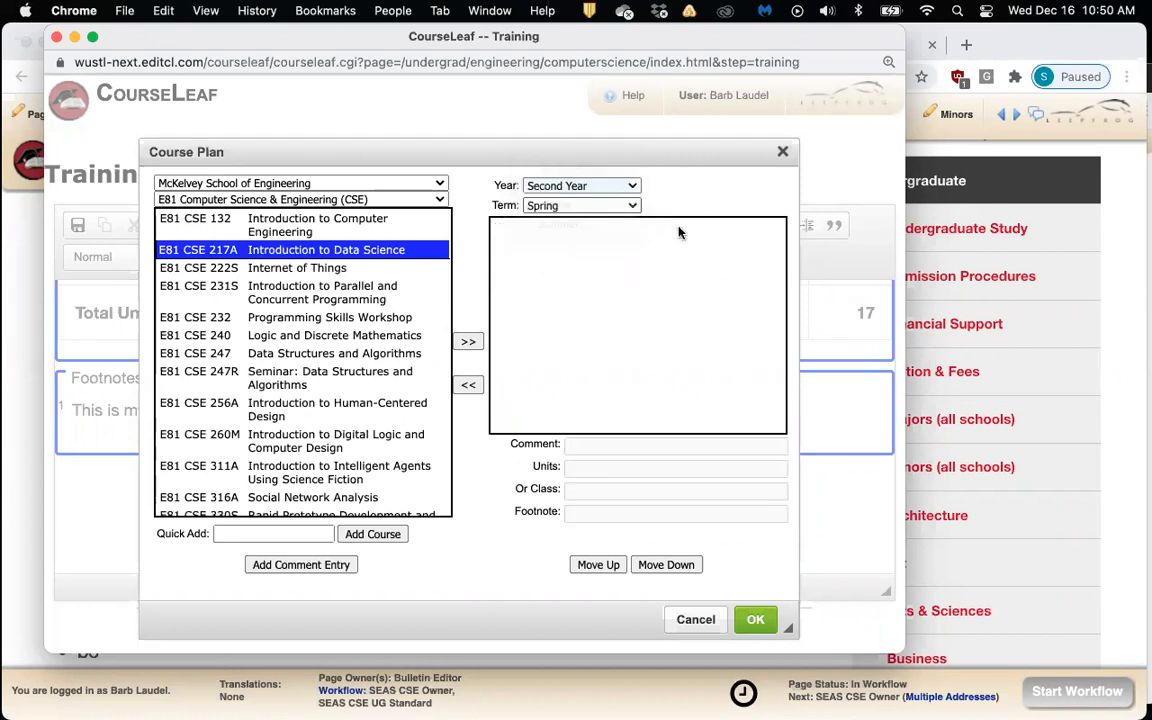
pyautogui.click(350, 269)
pyautogui.click(467, 343)
pyautogui.click(467, 343)
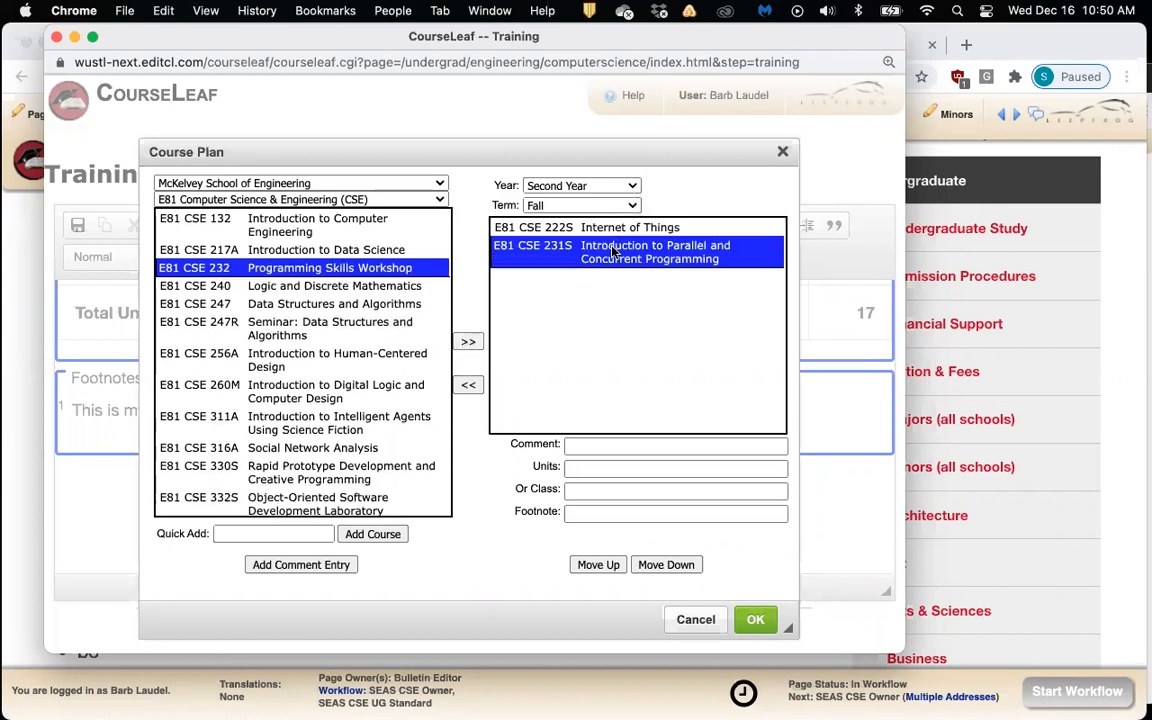
pyautogui.click(558, 204)
pyautogui.click(603, 229)
pyautogui.click(386, 288)
pyautogui.click(463, 343)
pyautogui.click(463, 343)
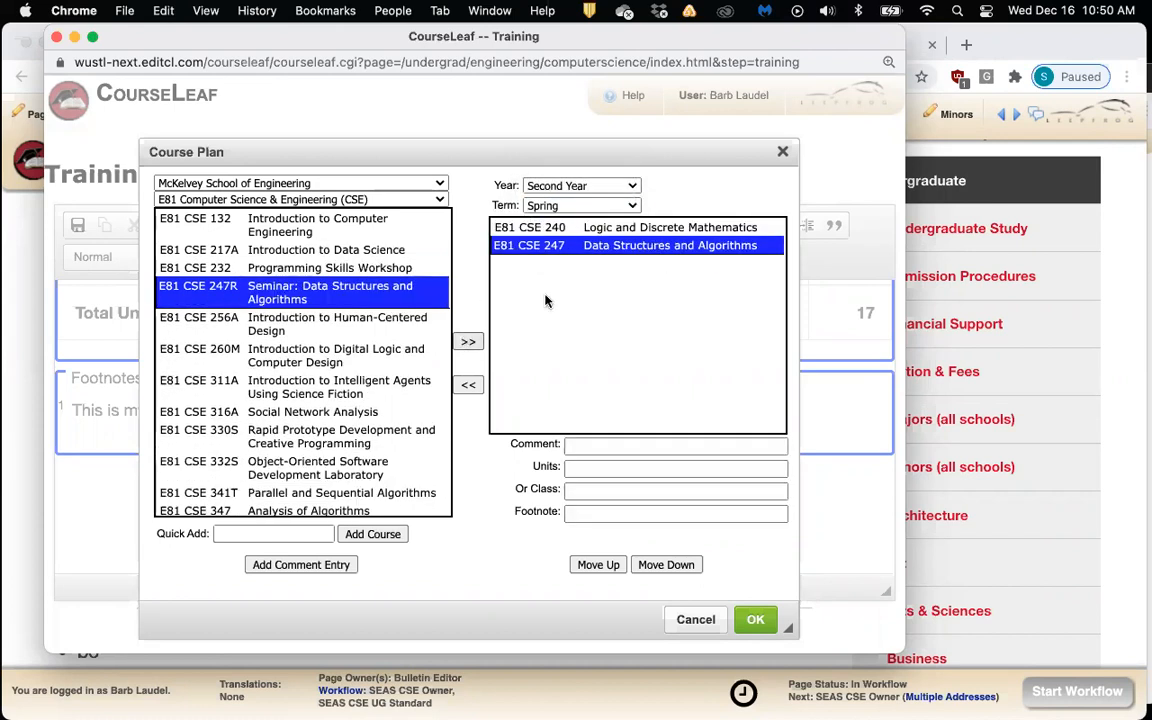
# Switch back to First Year Fall to review the planned courses
pyautogui.click(634, 188)
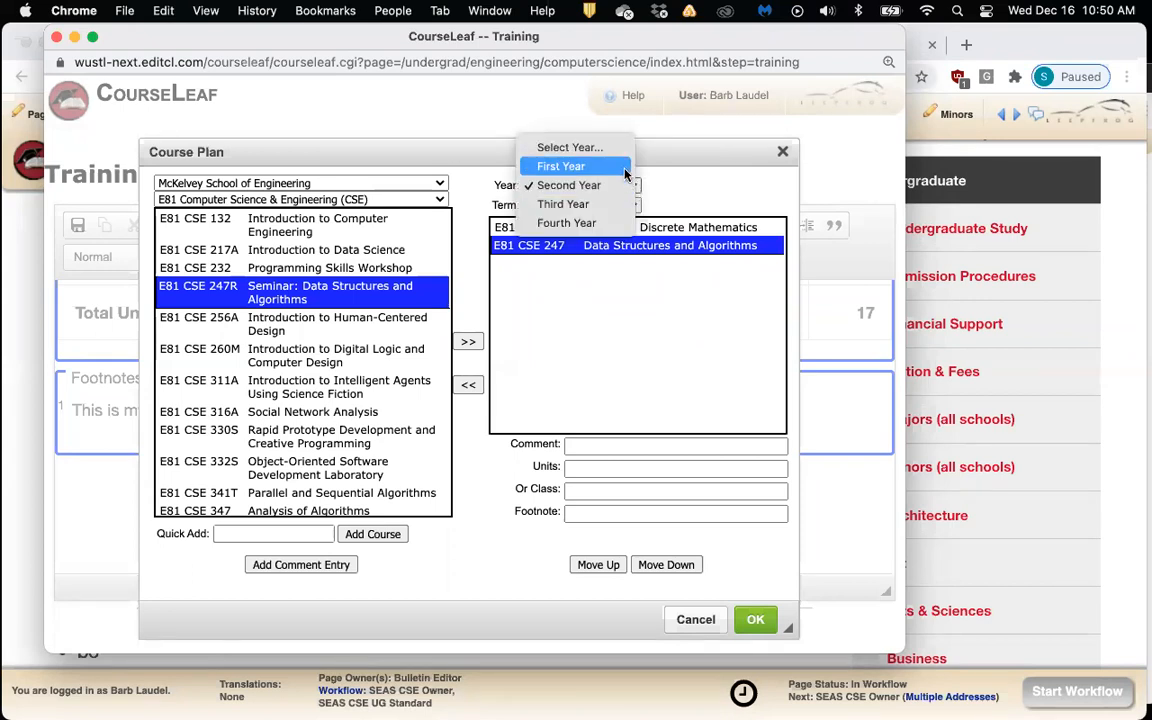
pyautogui.click(624, 168)
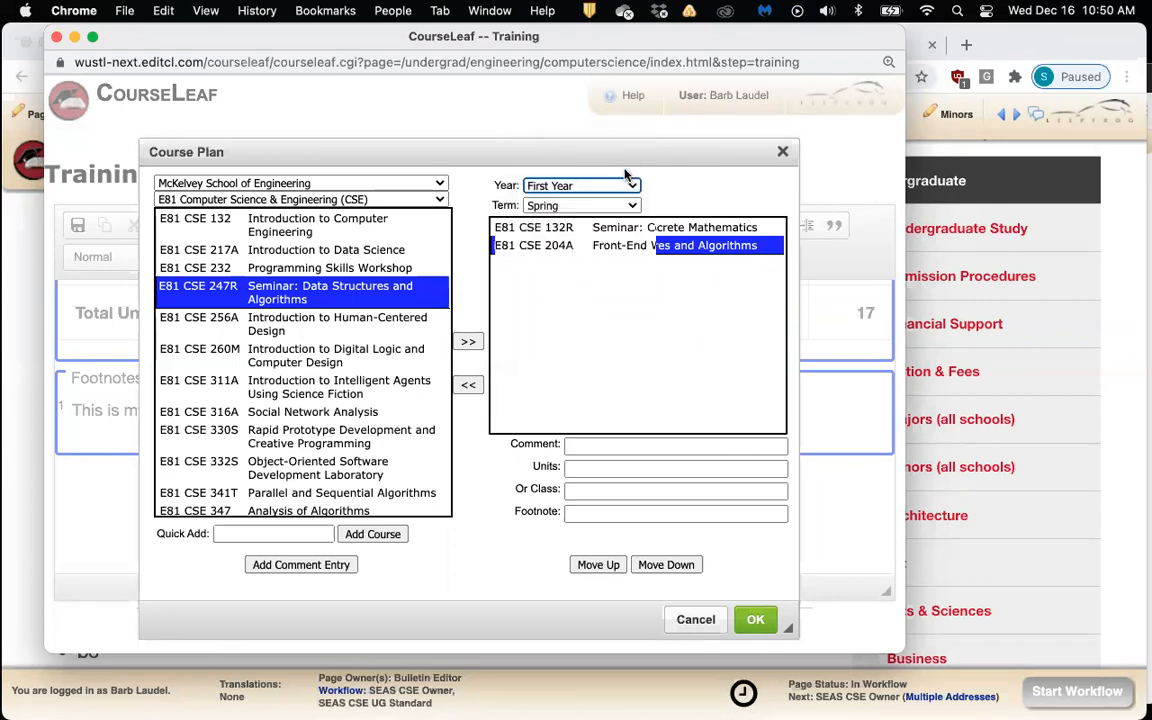
pyautogui.click(578, 206)
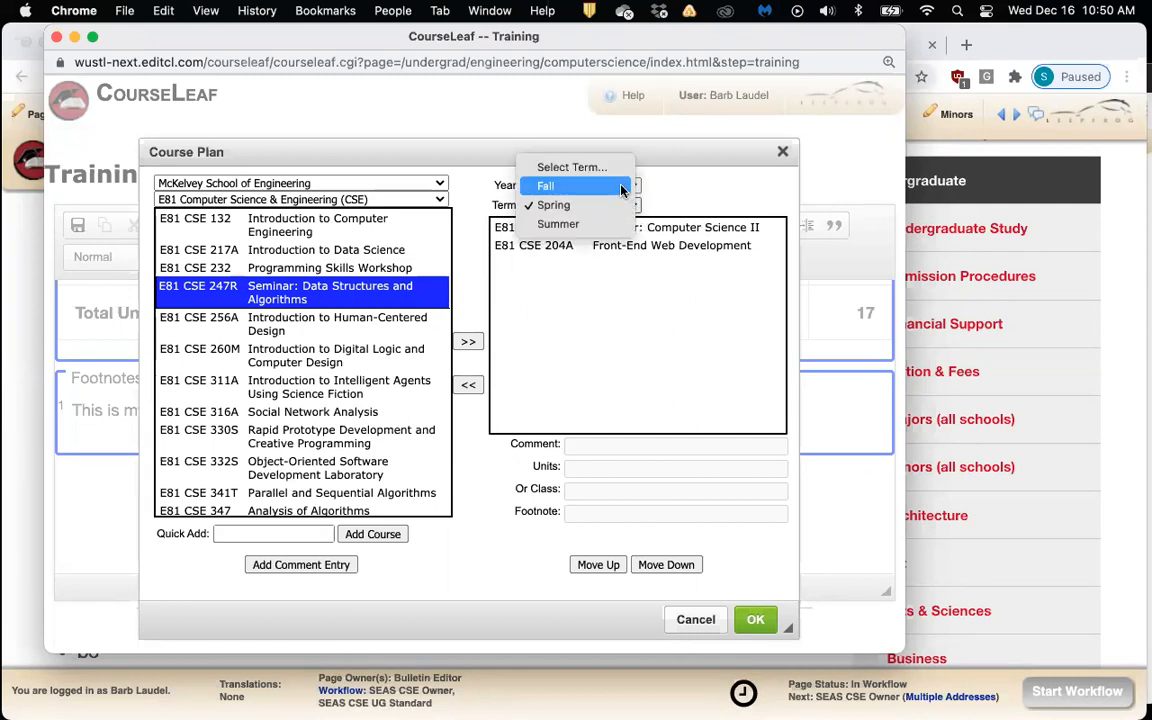
pyautogui.click(622, 190)
pyautogui.click(685, 207)
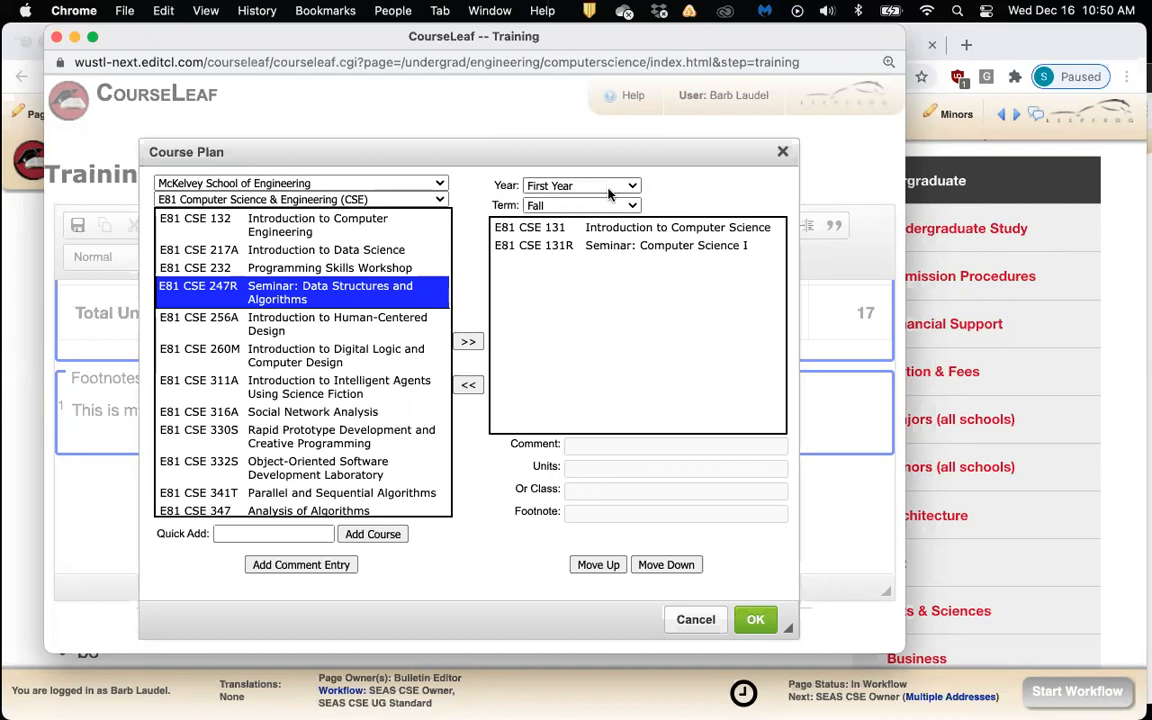
# Insert the First and Second Year course plan, then widen the editor to review the table
pyautogui.click(752, 621)
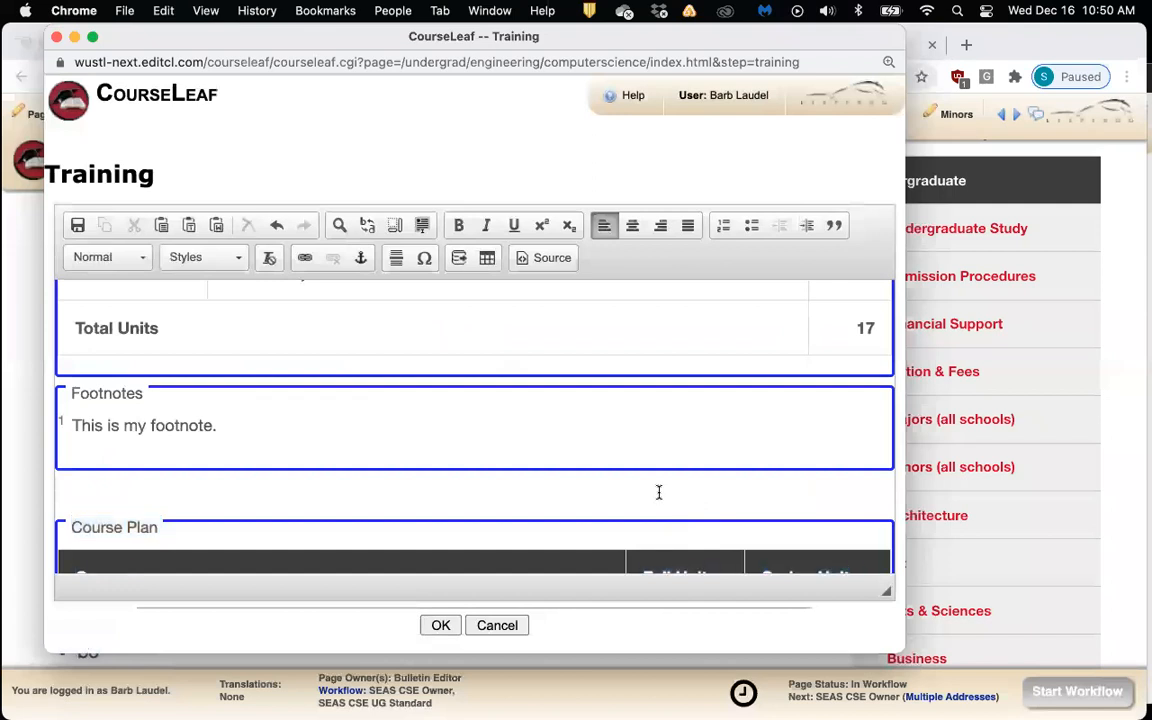
pyautogui.scroll(-3, 659, 492)
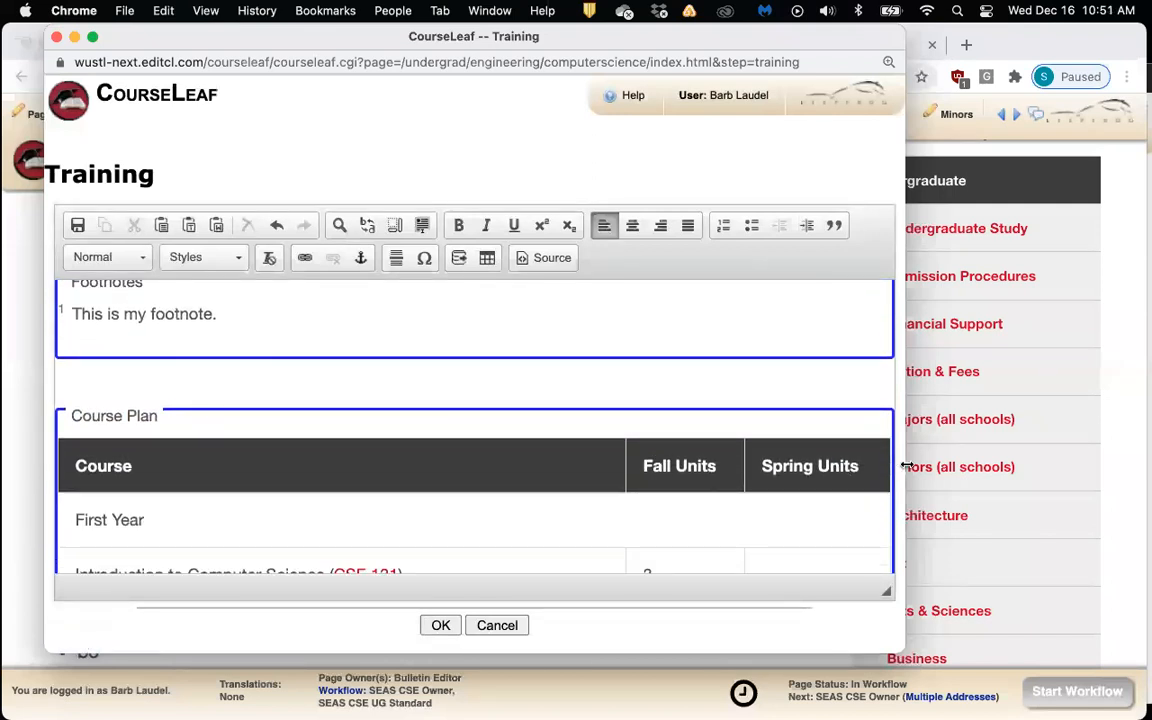
pyautogui.moveTo(905, 465); pyautogui.dragTo(998, 465)
pyautogui.scroll(-1, 496, 486)
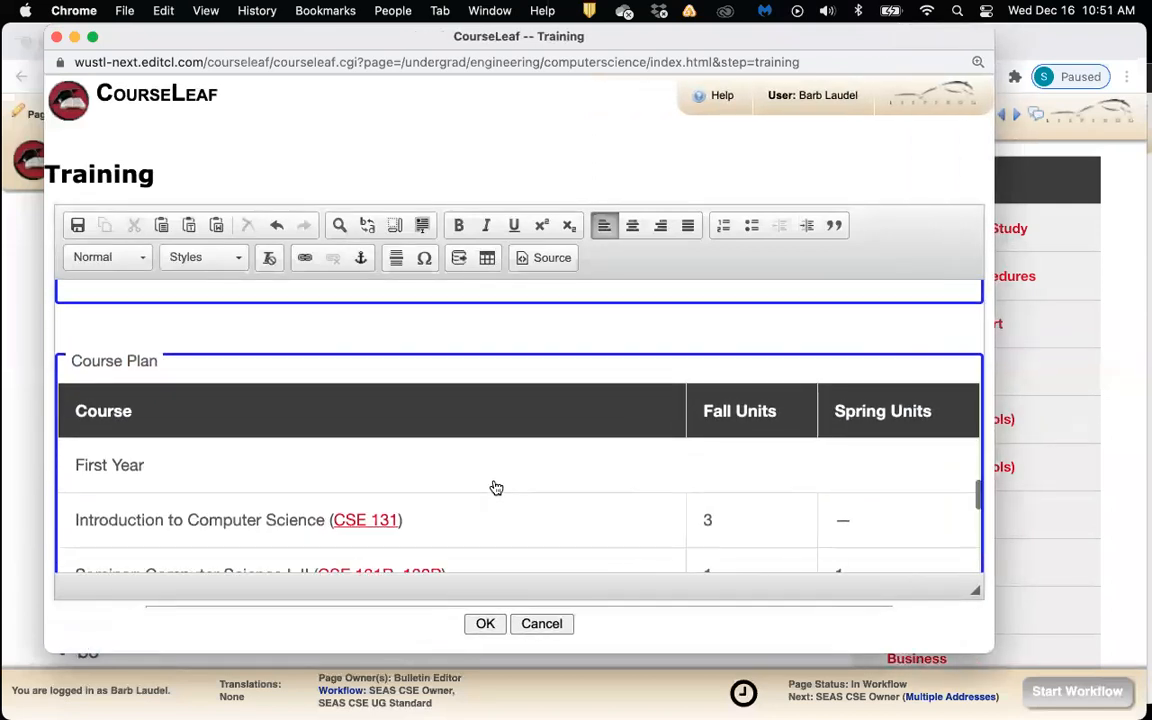
pyautogui.scroll(-3, 496, 487)
pyautogui.scroll(-6, 496, 487)
pyautogui.scroll(-5, 496, 487)
pyautogui.scroll(-2, 496, 487)
pyautogui.scroll(7, 496, 487)
pyautogui.scroll(6, 496, 487)
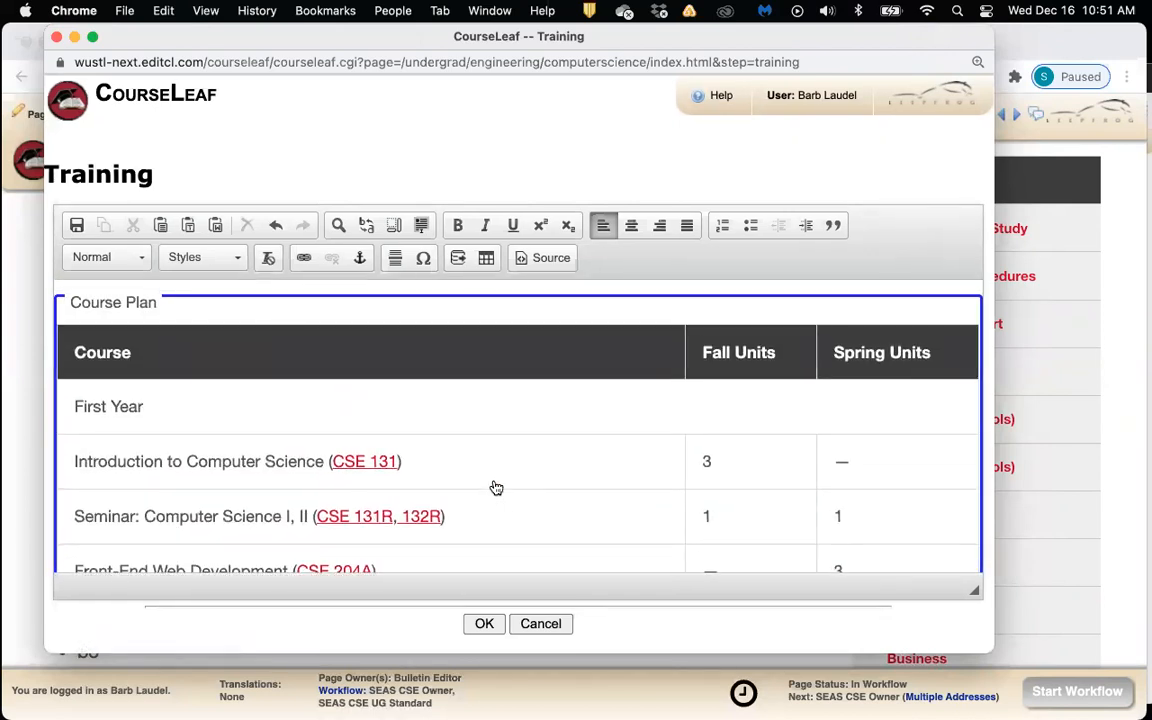
# Save the Training page body and check the course plan table on the page
pyautogui.click(492, 622)
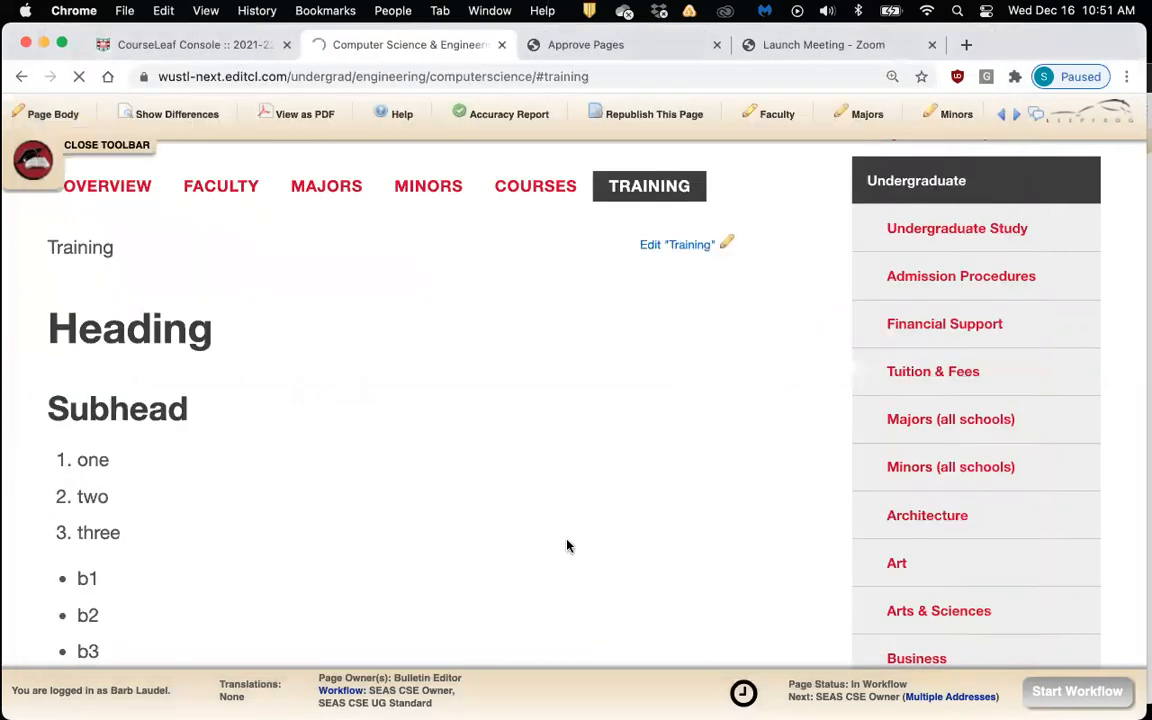
pyautogui.scroll(-5, 568, 542)
pyautogui.scroll(-15, 570, 537)
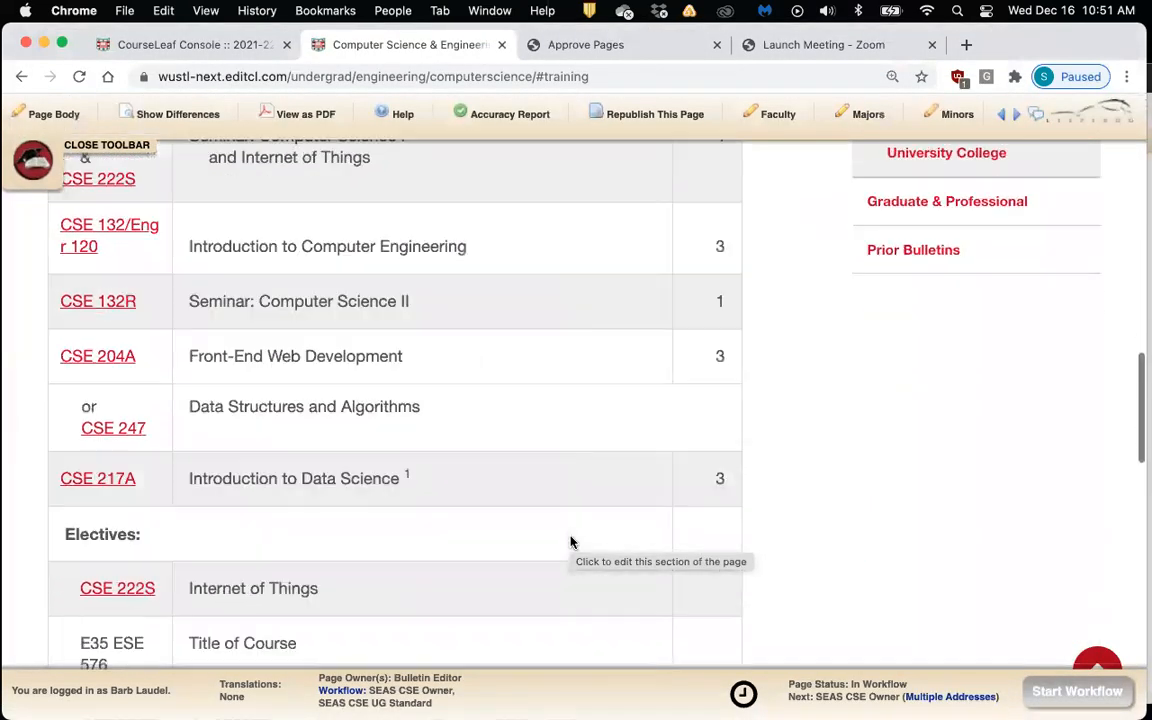
pyautogui.scroll(-3, 570, 541)
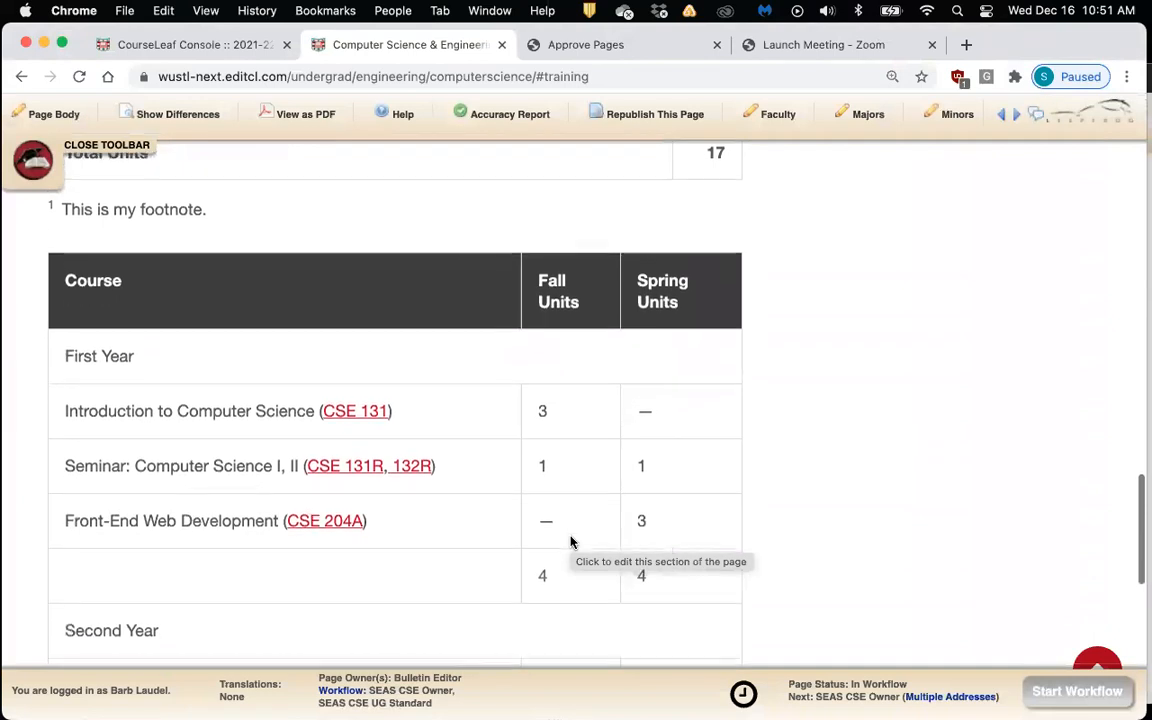
pyautogui.scroll(-1, 815, 508)
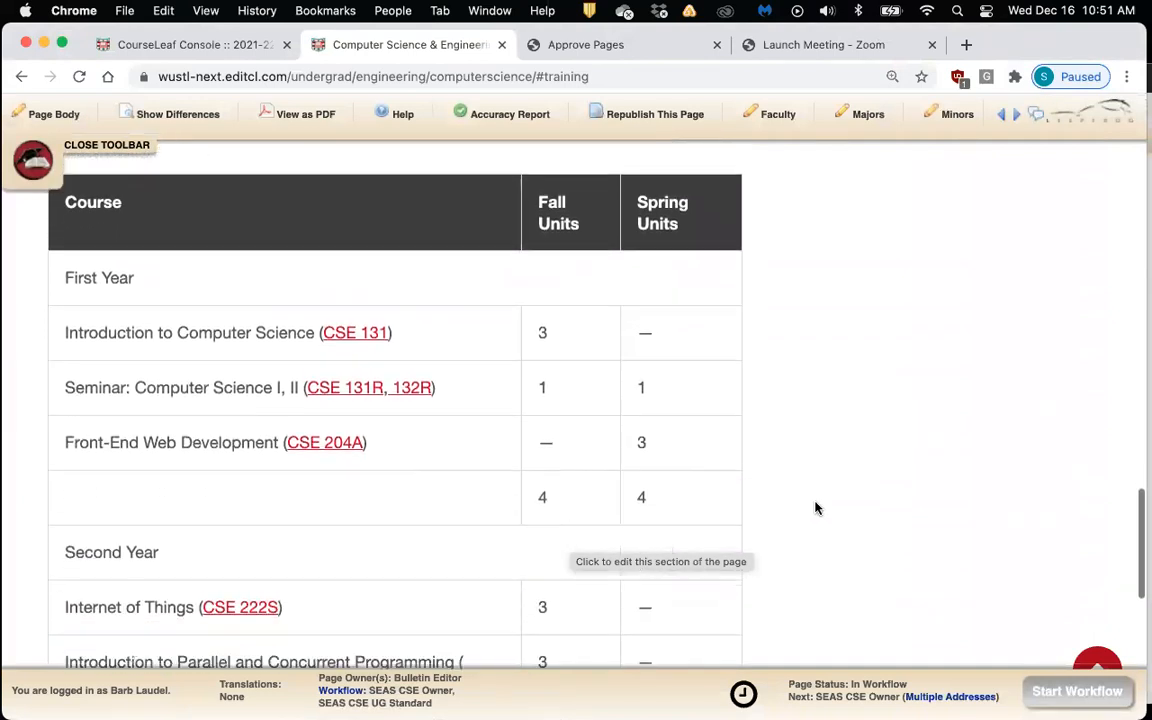
pyautogui.scroll(1, 815, 508)
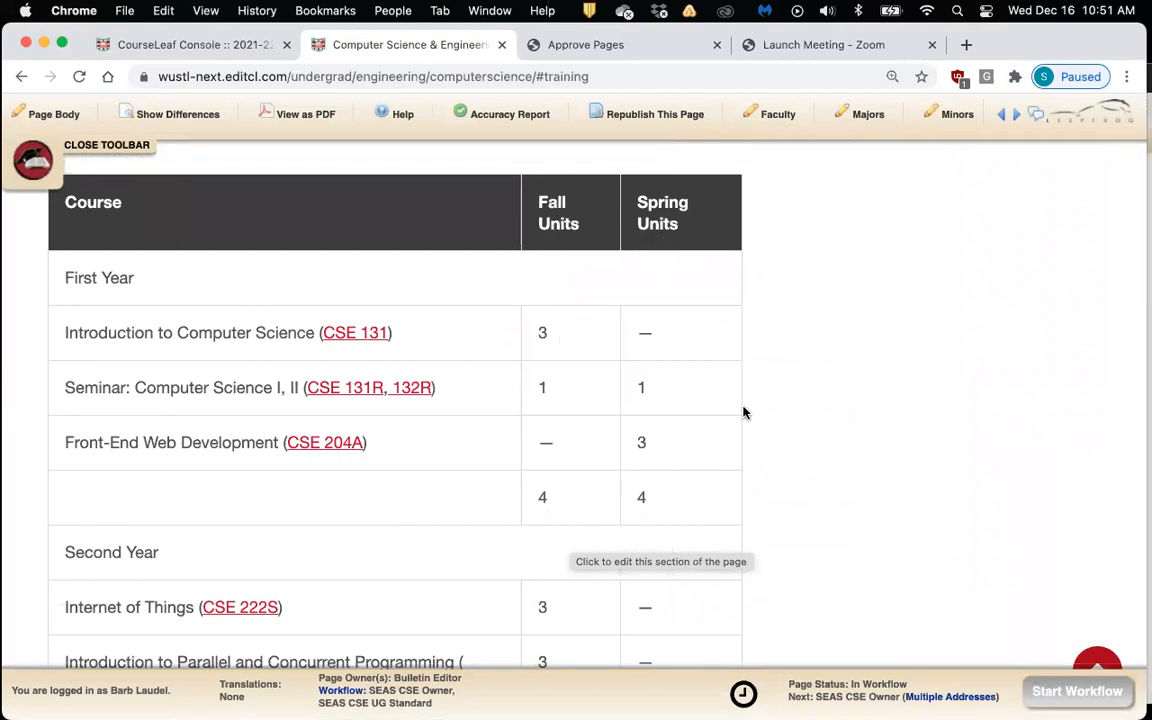
pyautogui.scroll(-4, 770, 424)
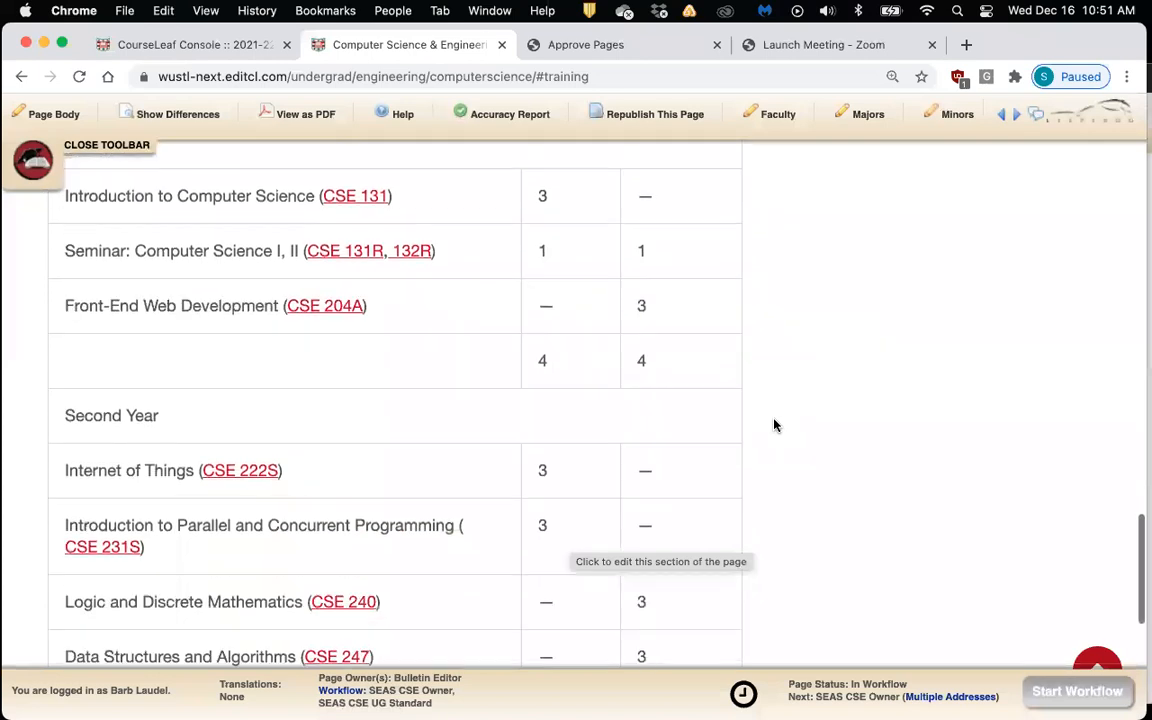
pyautogui.scroll(-5, 684, 443)
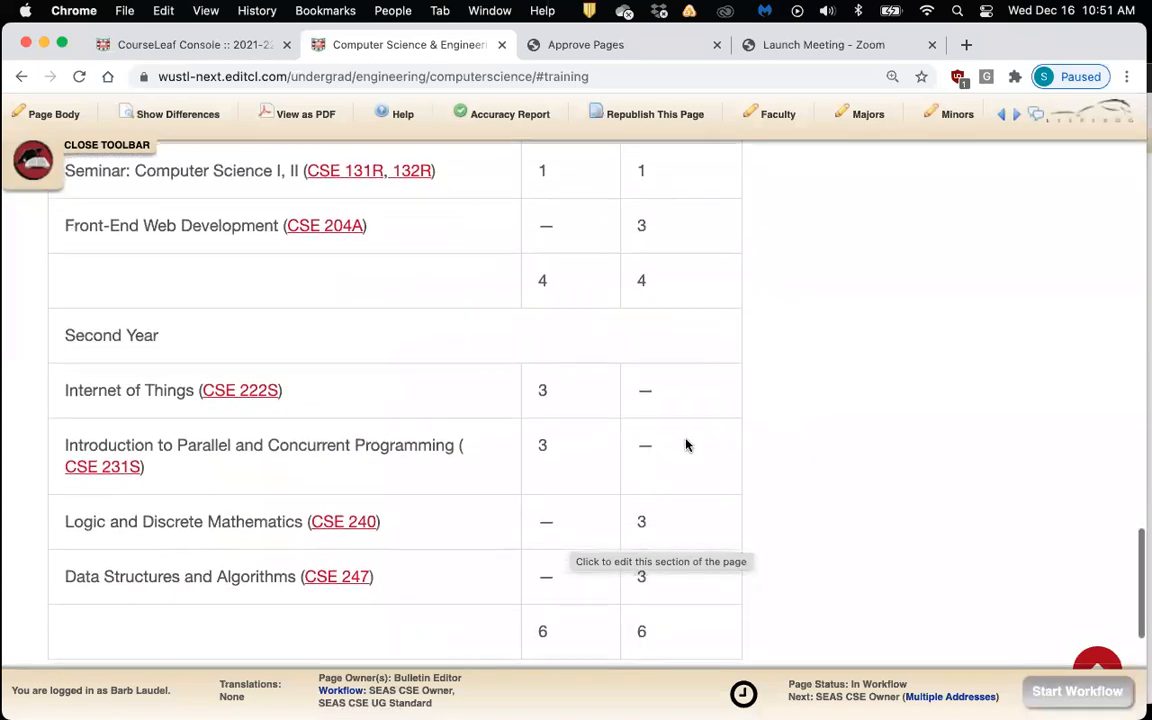
# Return to the top of the page and reopen the Training section editor
pyautogui.scroll(10, 686, 444)
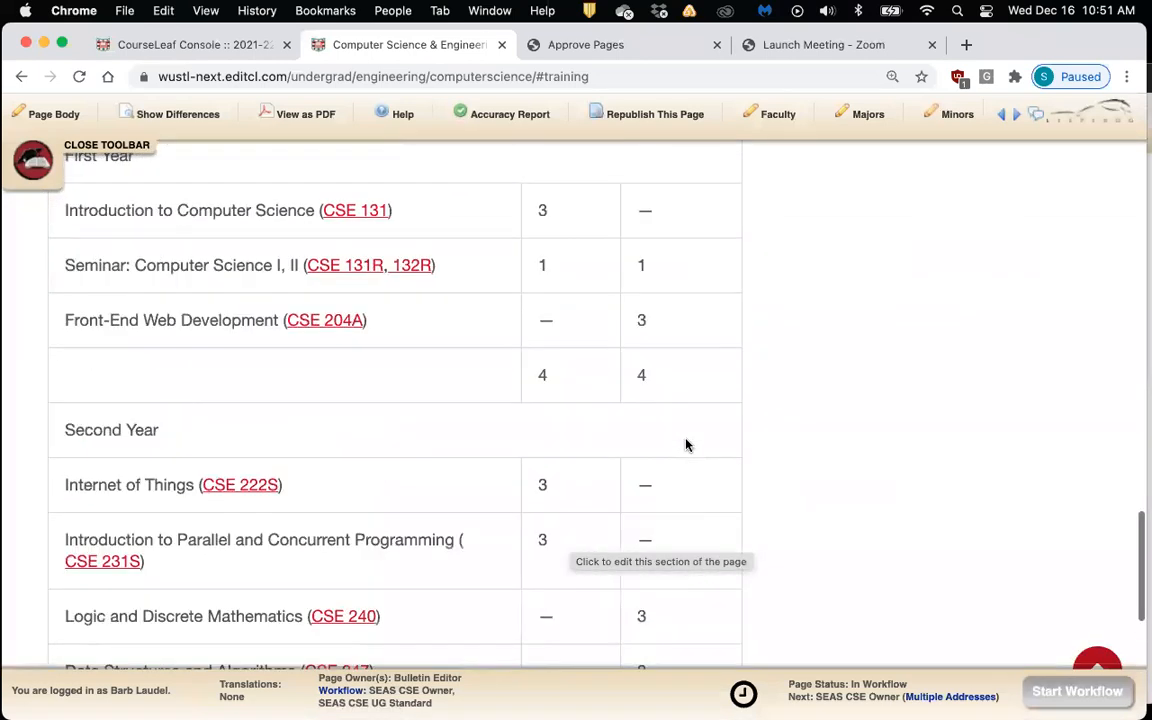
pyautogui.scroll(2, 686, 445)
pyautogui.scroll(-2, 686, 445)
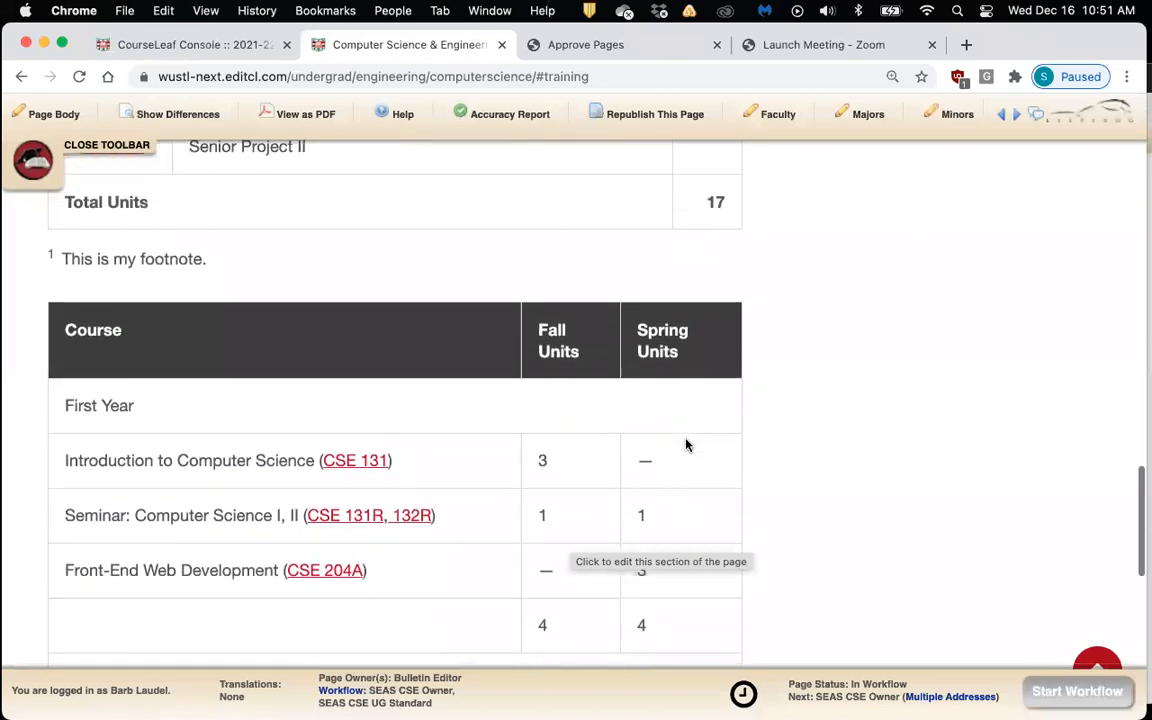
pyautogui.scroll(1, 686, 445)
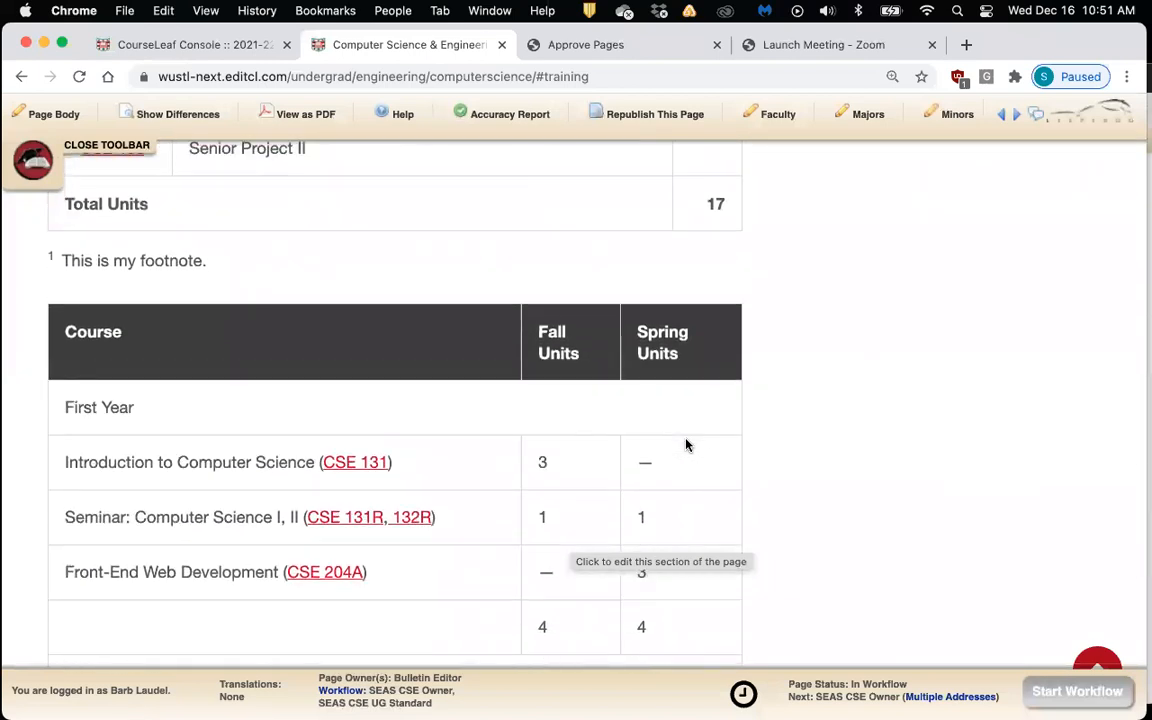
pyautogui.scroll(10, 686, 444)
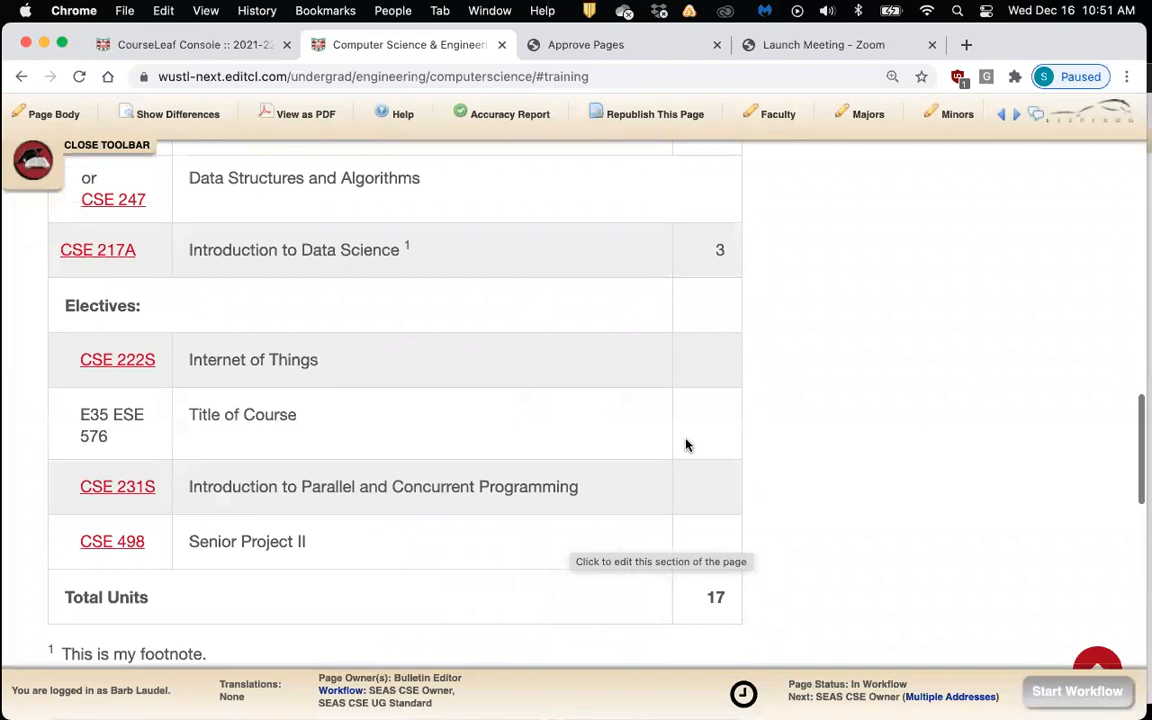
pyautogui.scroll(13, 686, 445)
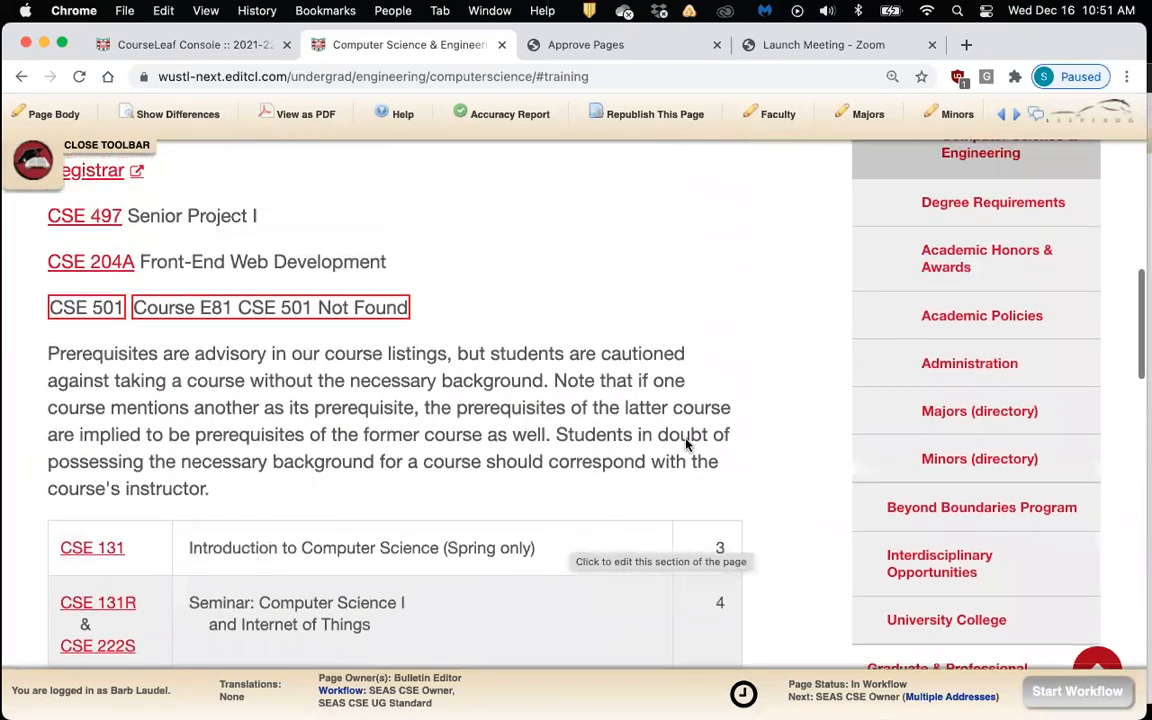
pyautogui.scroll(11, 686, 442)
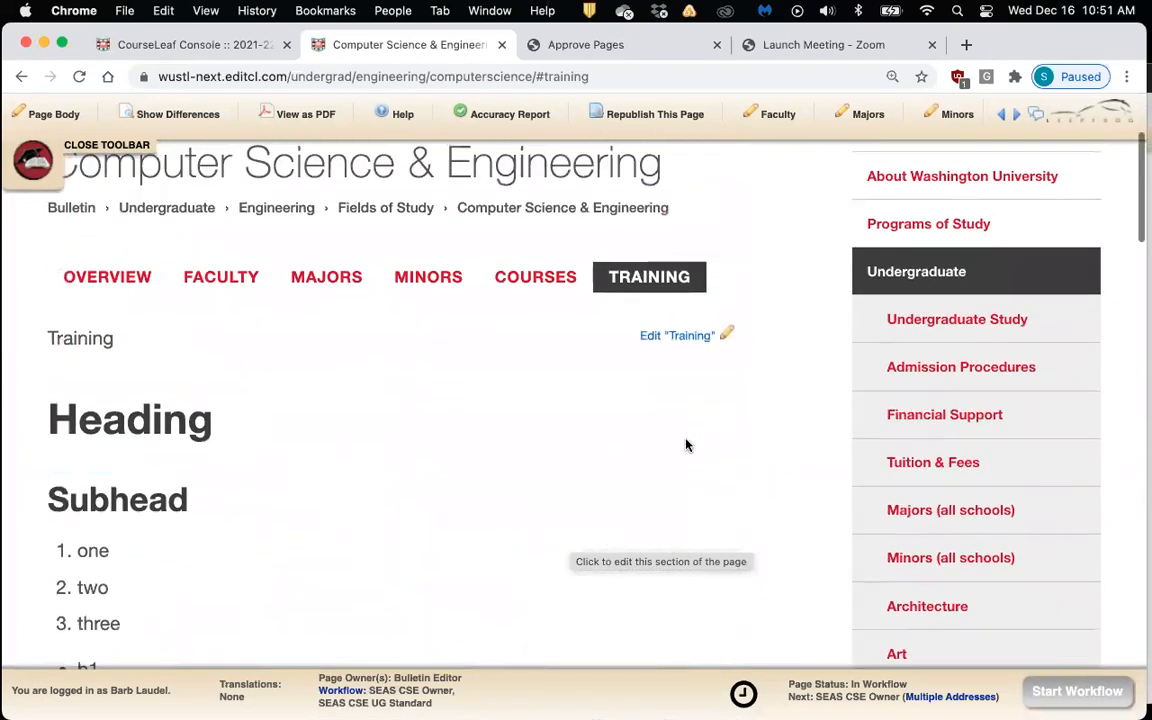
pyautogui.click(665, 338)
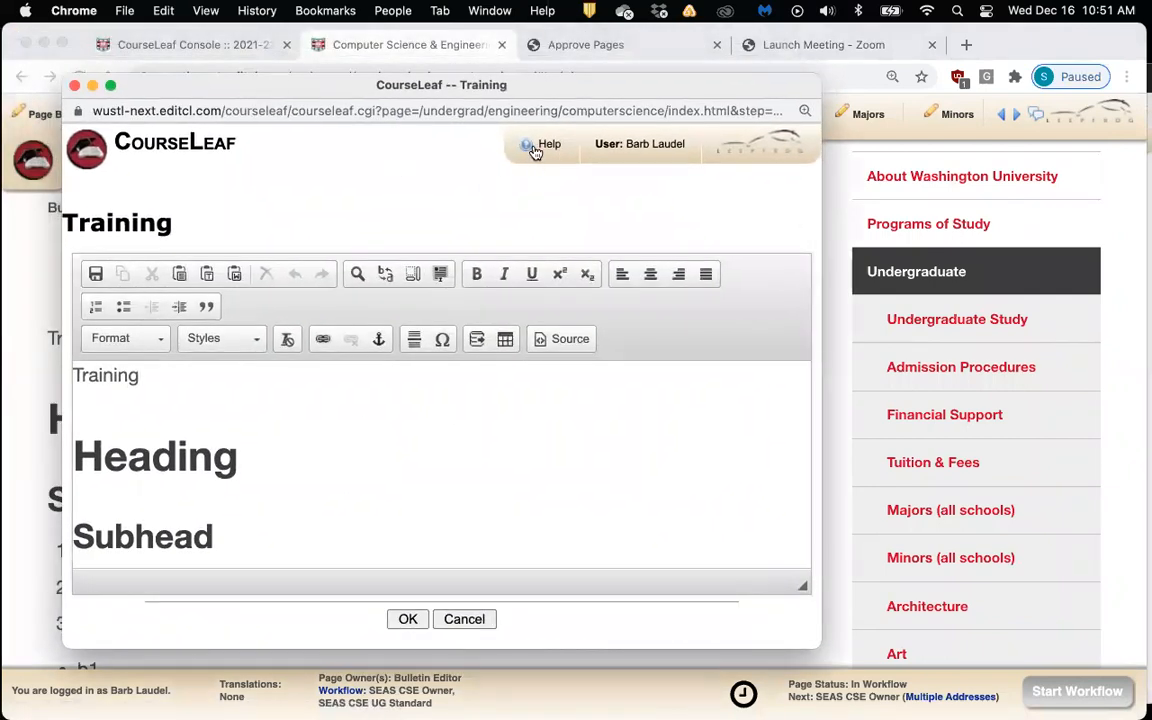
# Bring up Page Body Editor help and expand Tables to list Course Lists and Footnotes
pyautogui.click(528, 148)
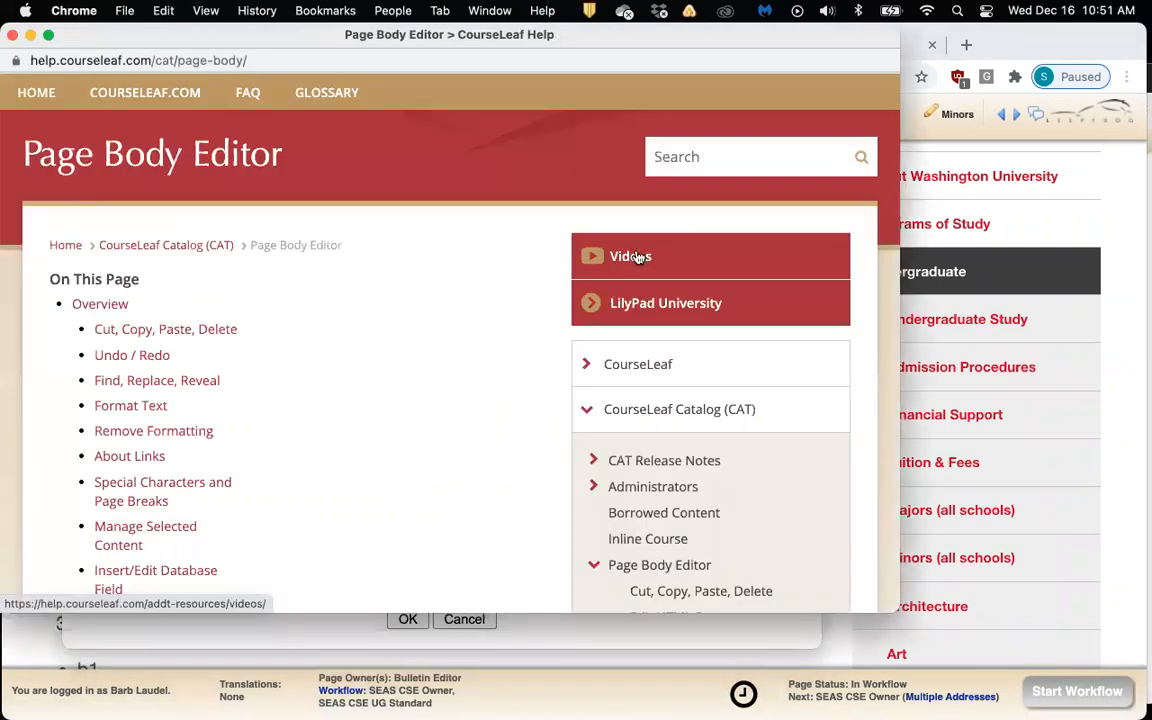
pyautogui.scroll(-5, 508, 331)
pyautogui.scroll(-1, 508, 331)
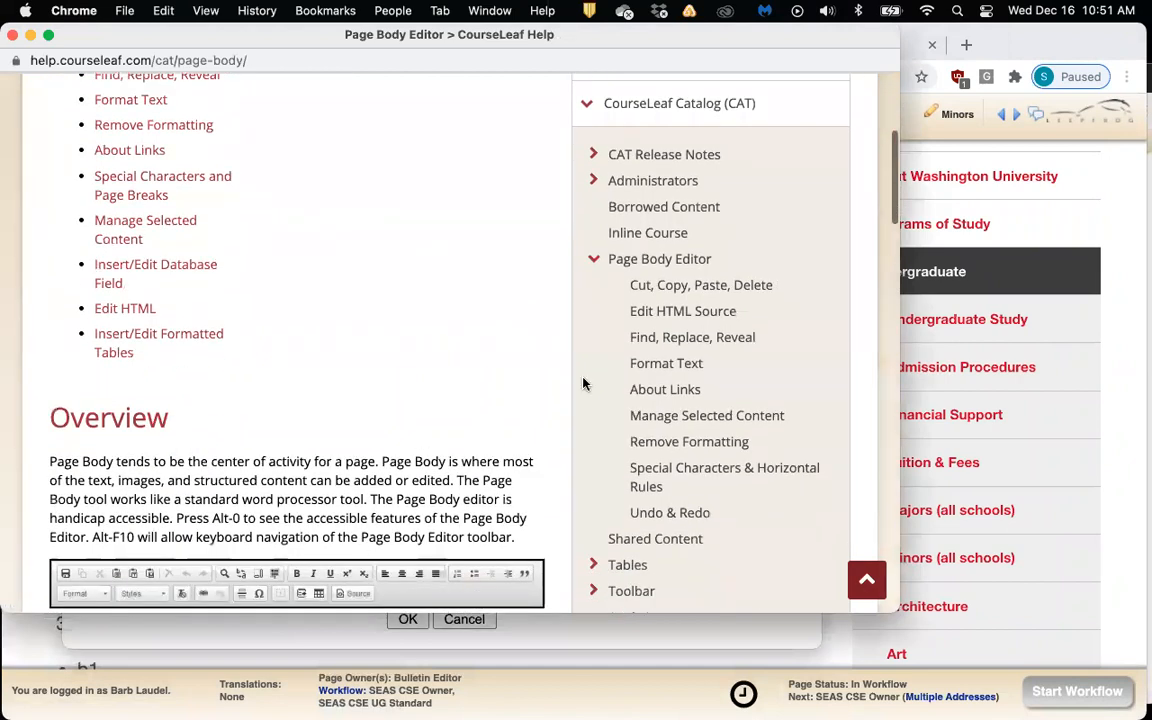
pyautogui.scroll(-2, 636, 458)
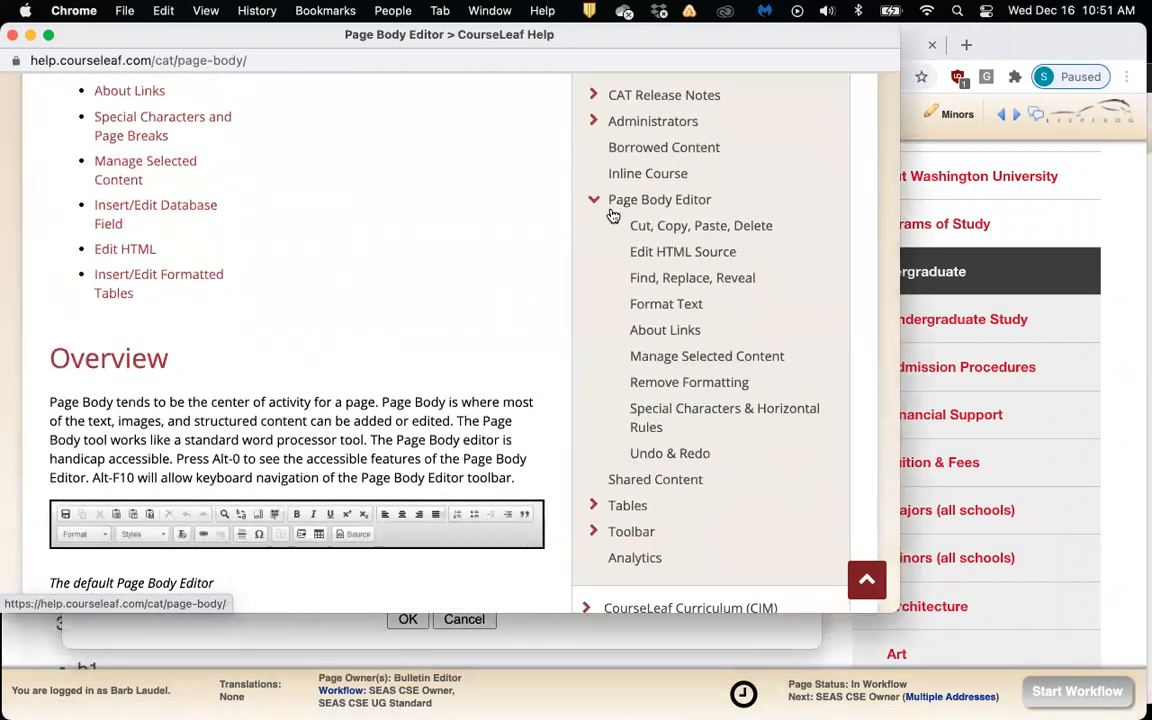
pyautogui.scroll(-2, 596, 500)
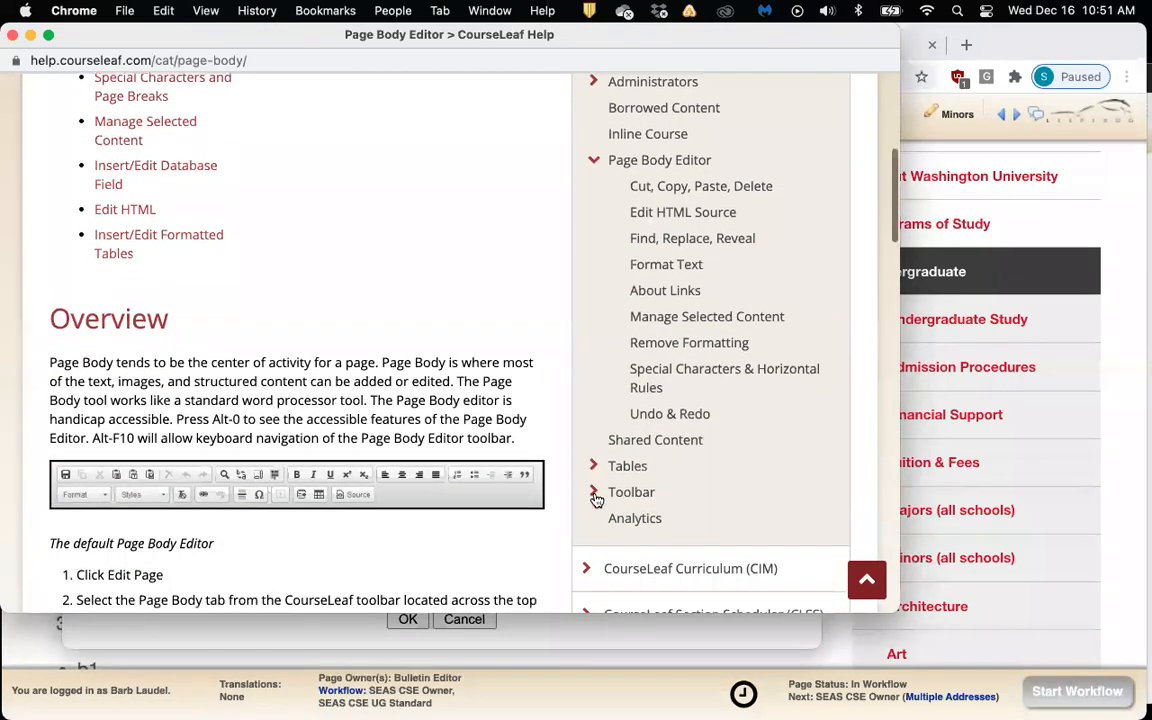
pyautogui.click(593, 425)
pyautogui.scroll(-5, 791, 479)
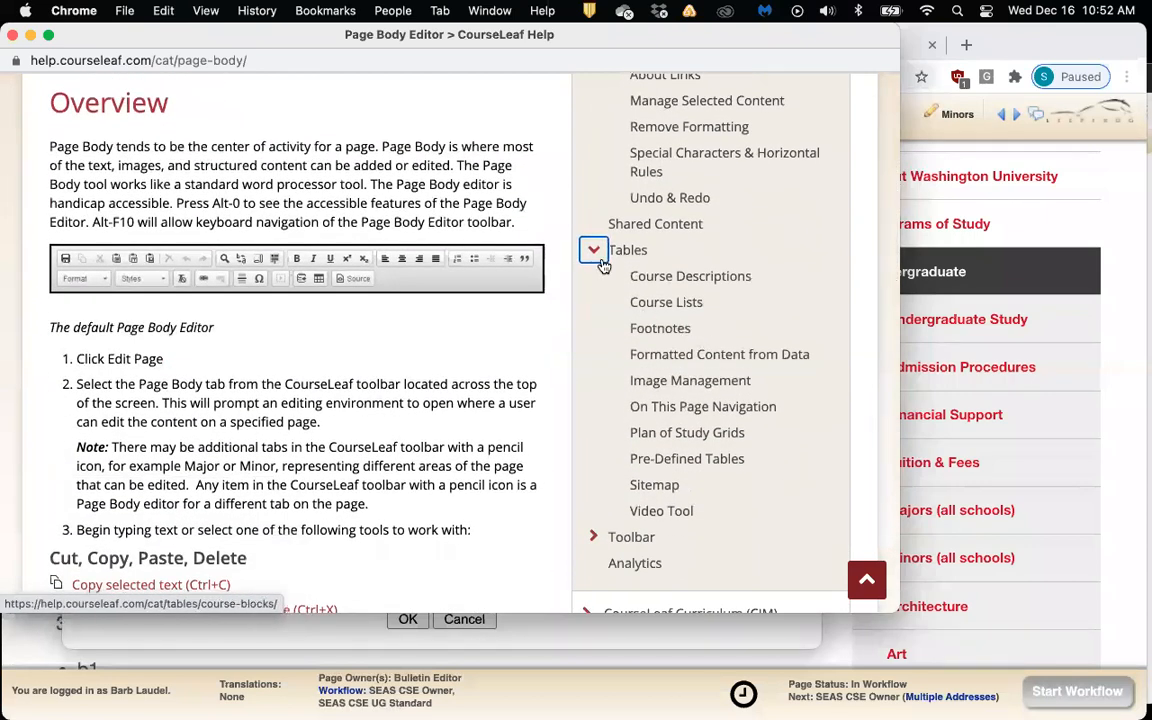
# Read through the Course Lists help page
pyautogui.click(654, 310)
pyautogui.scroll(-3, 398, 335)
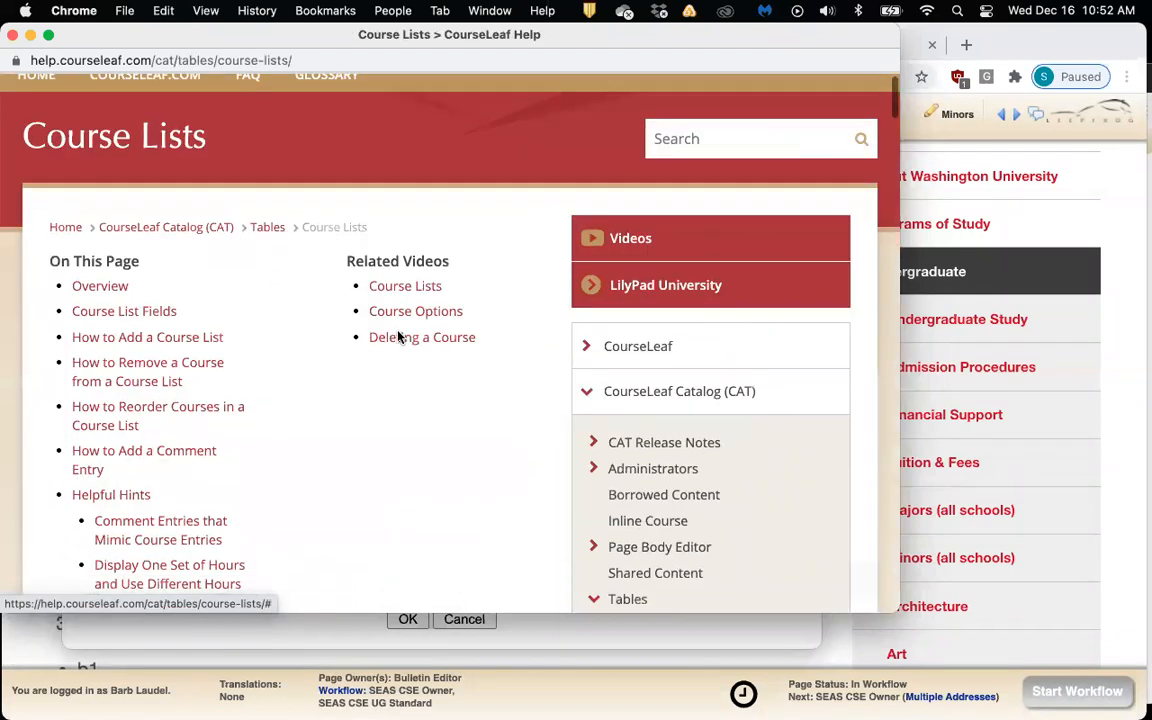
pyautogui.scroll(-10, 398, 337)
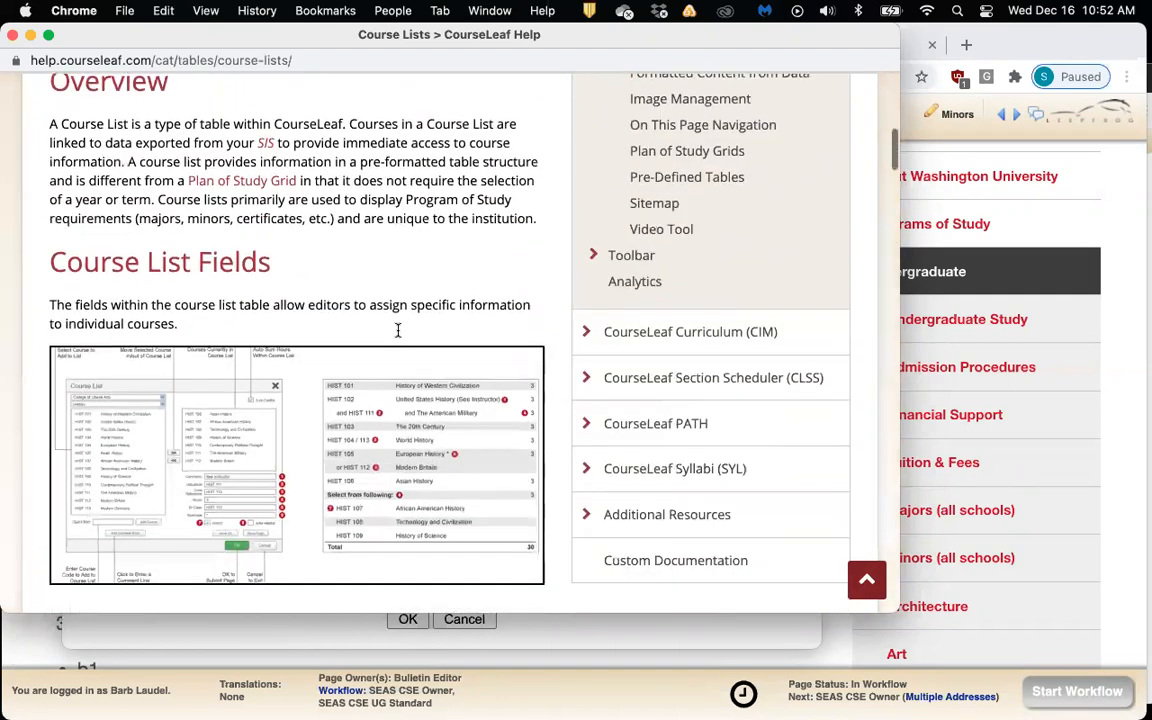
pyautogui.scroll(-5, 398, 337)
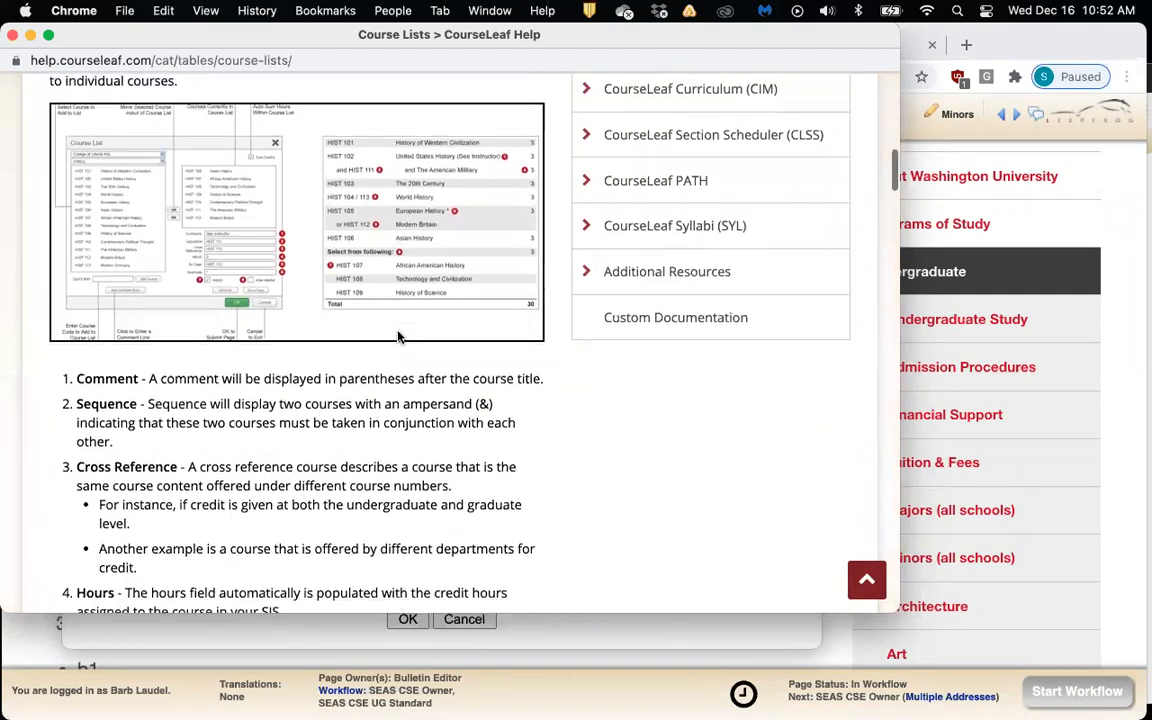
pyautogui.scroll(-3, 398, 330)
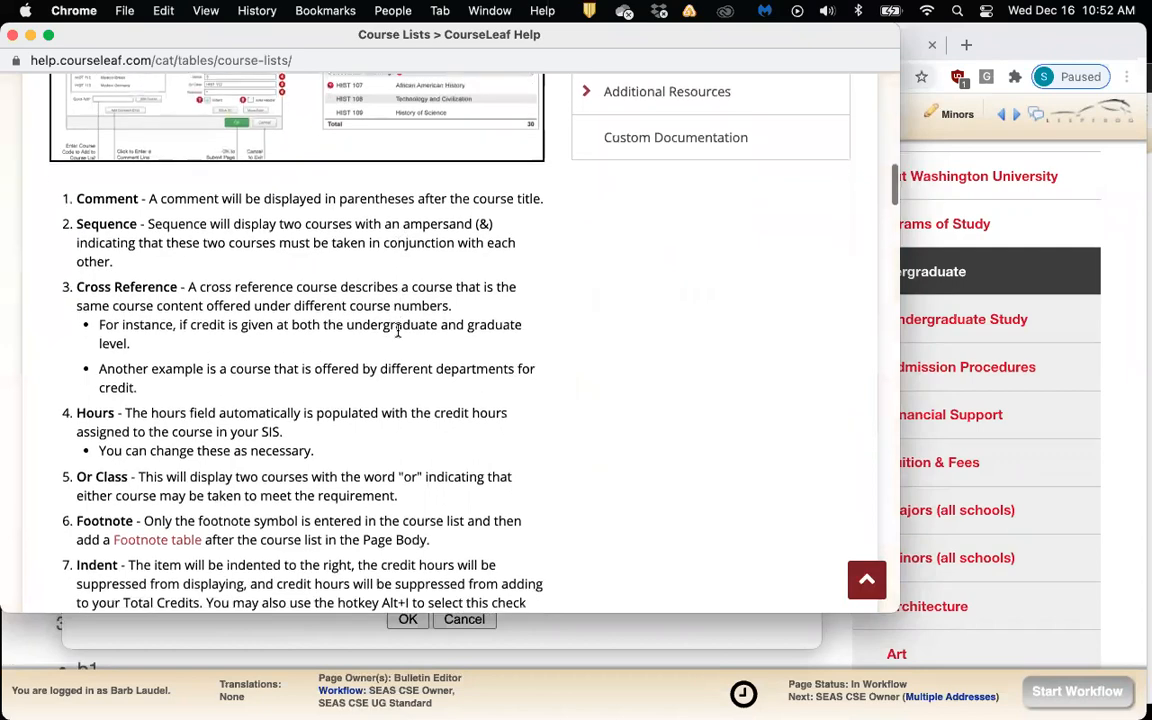
pyautogui.scroll(-10, 398, 330)
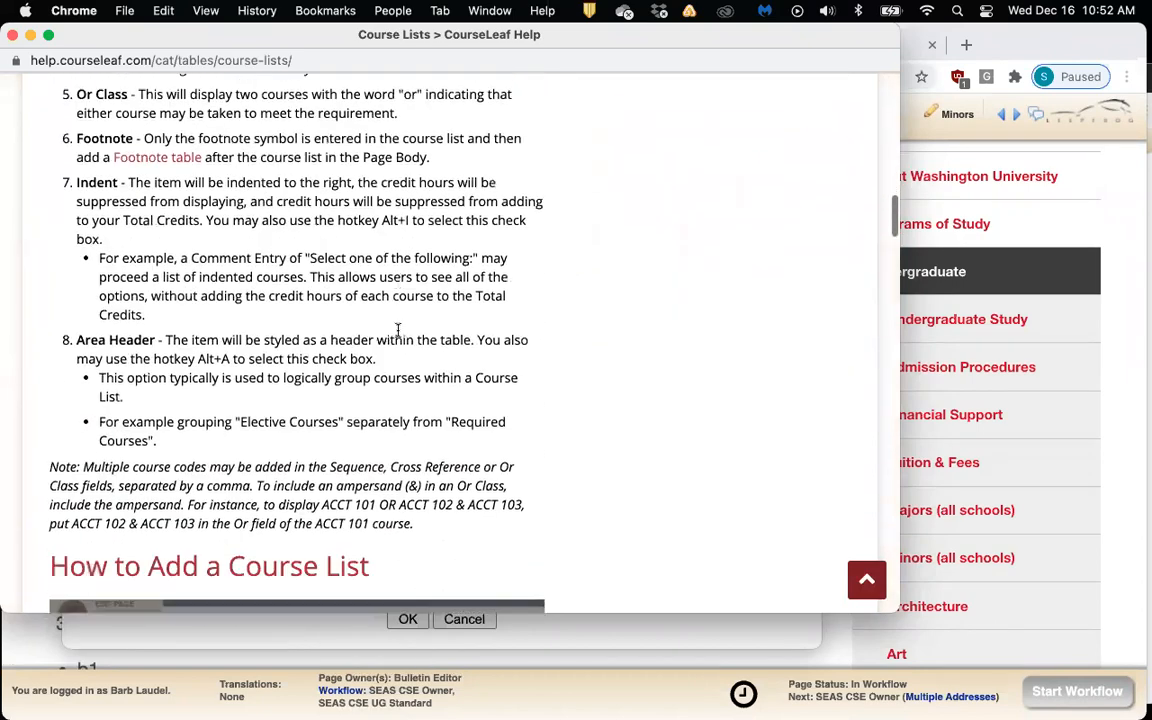
pyautogui.scroll(-6, 398, 330)
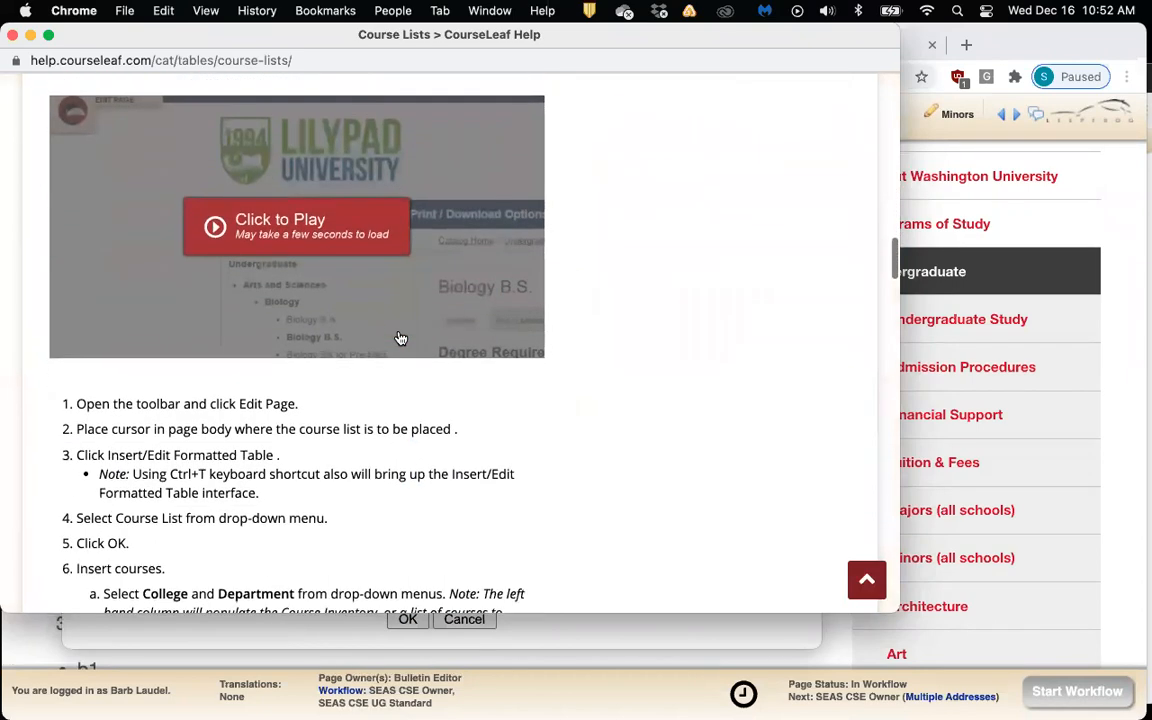
pyautogui.scroll(20, 398, 338)
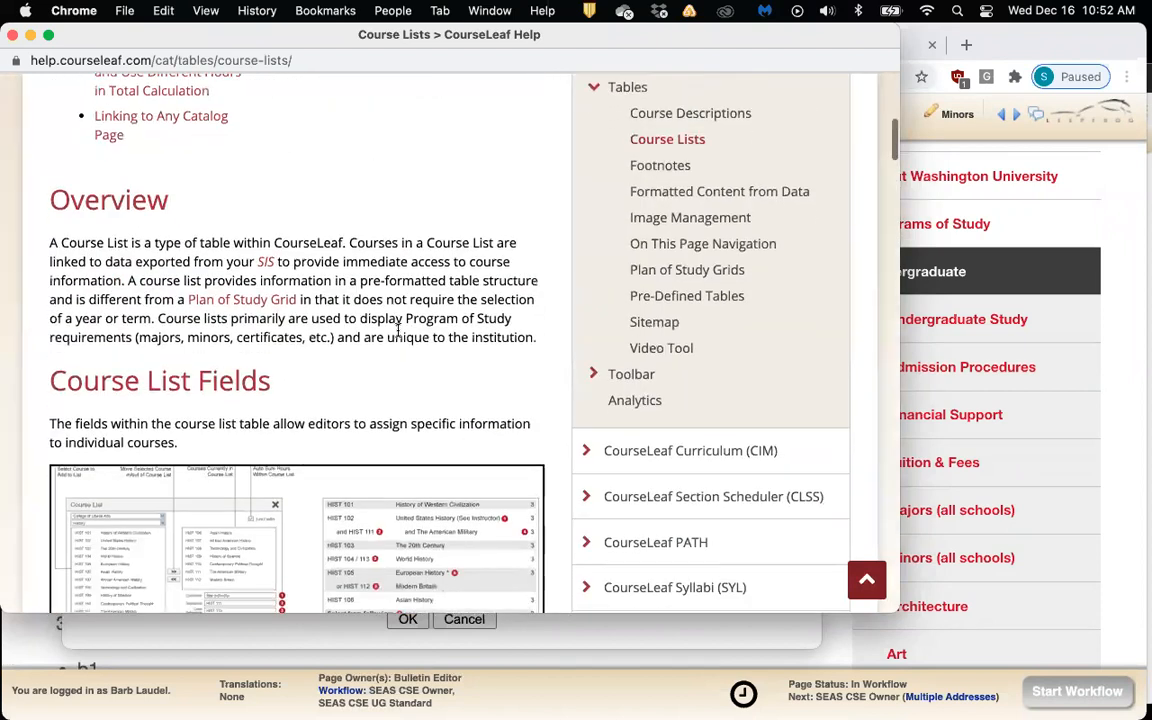
# Read the Footnotes help page on footnote indicators and footnote tables
pyautogui.click(652, 269)
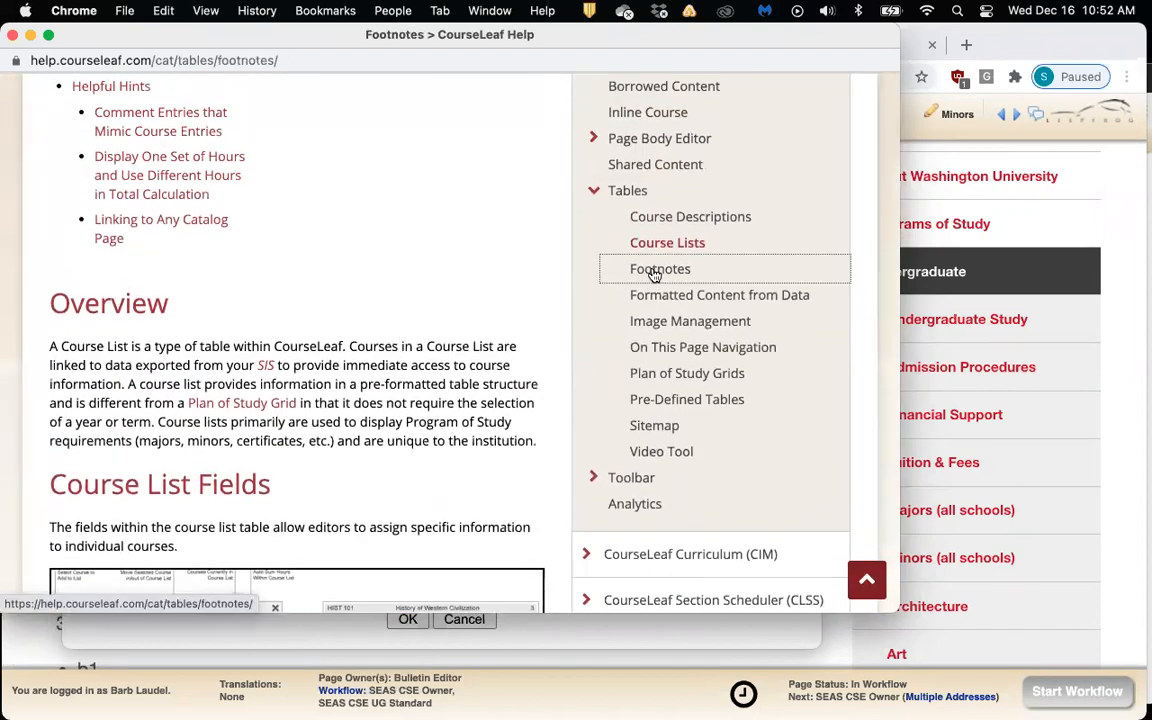
pyautogui.scroll(-4, 410, 287)
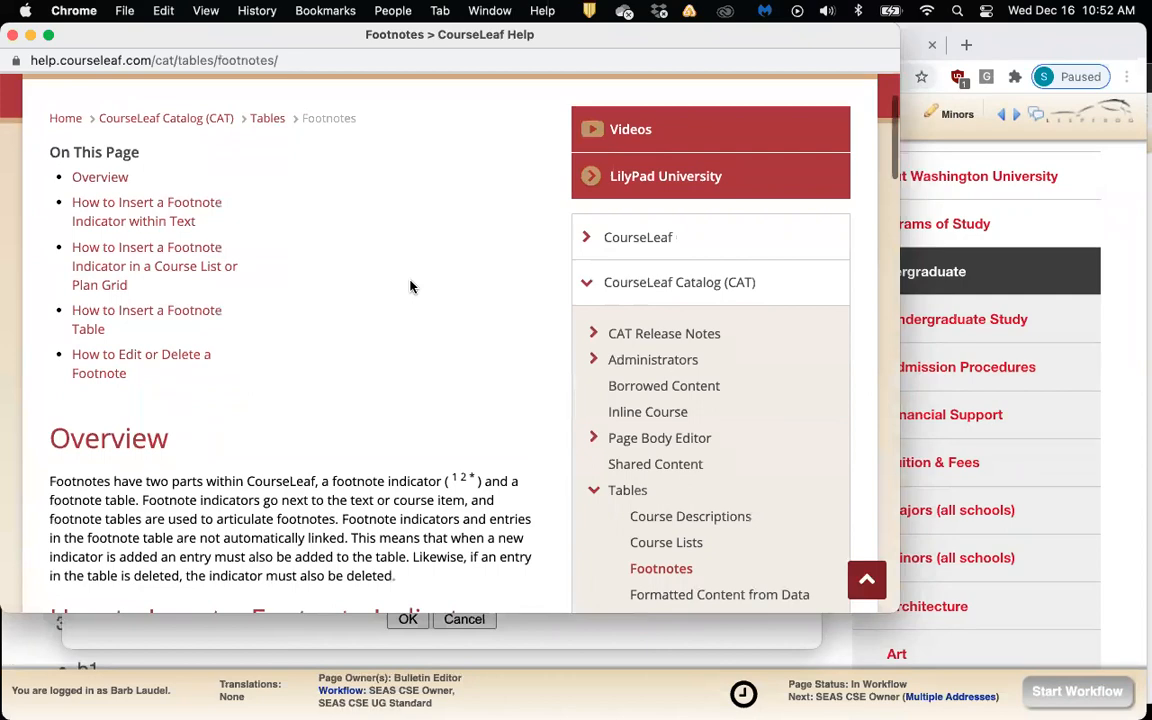
pyautogui.scroll(-15, 410, 287)
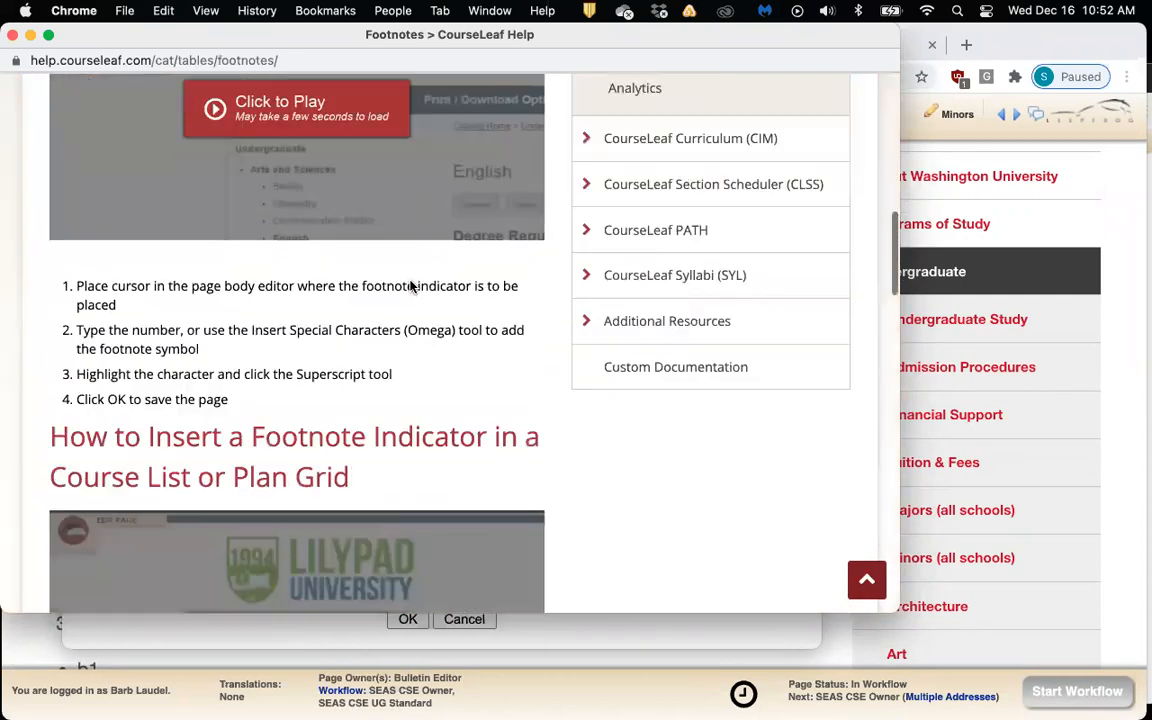
pyautogui.scroll(-7, 410, 287)
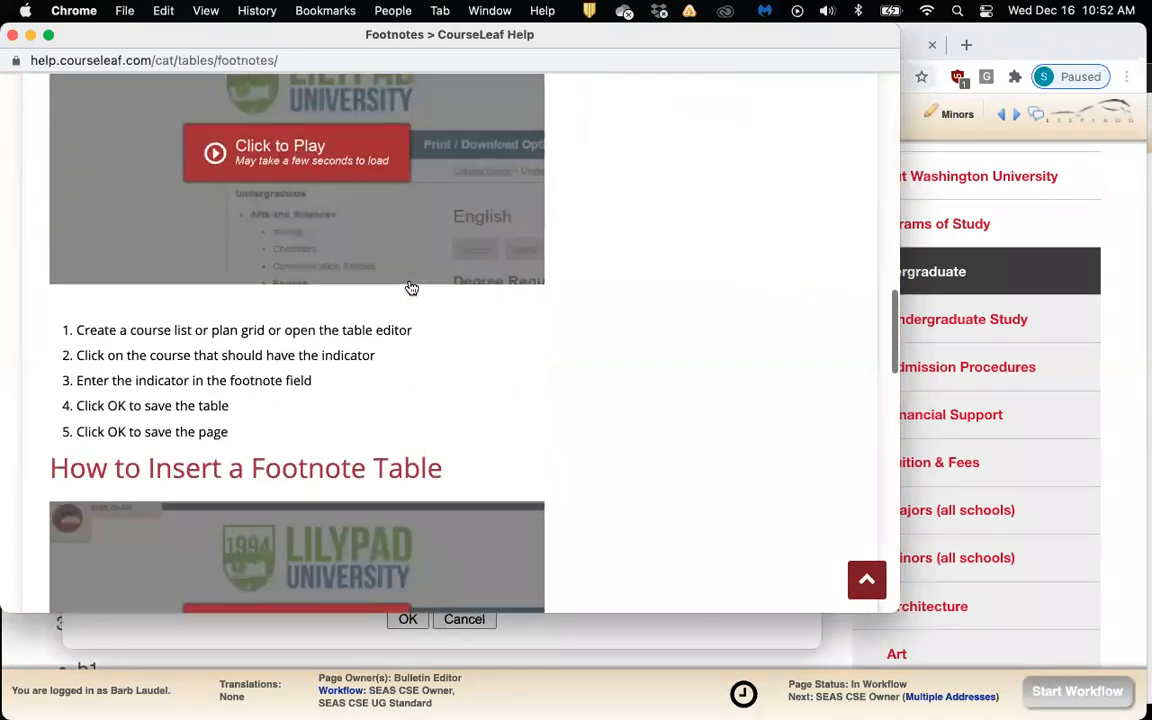
pyautogui.scroll(14, 410, 287)
pyautogui.scroll(3, 410, 287)
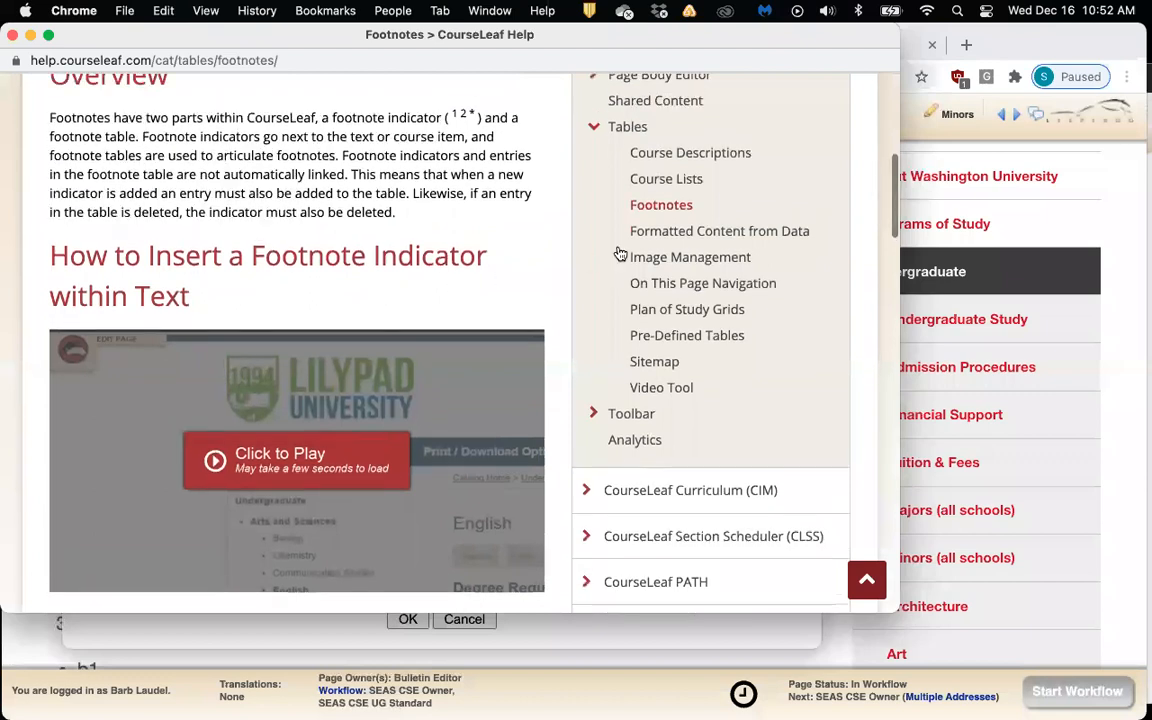
# Read the Plan of Study Grids help, from Plan Grid Fields to inserting a grid
pyautogui.click(673, 316)
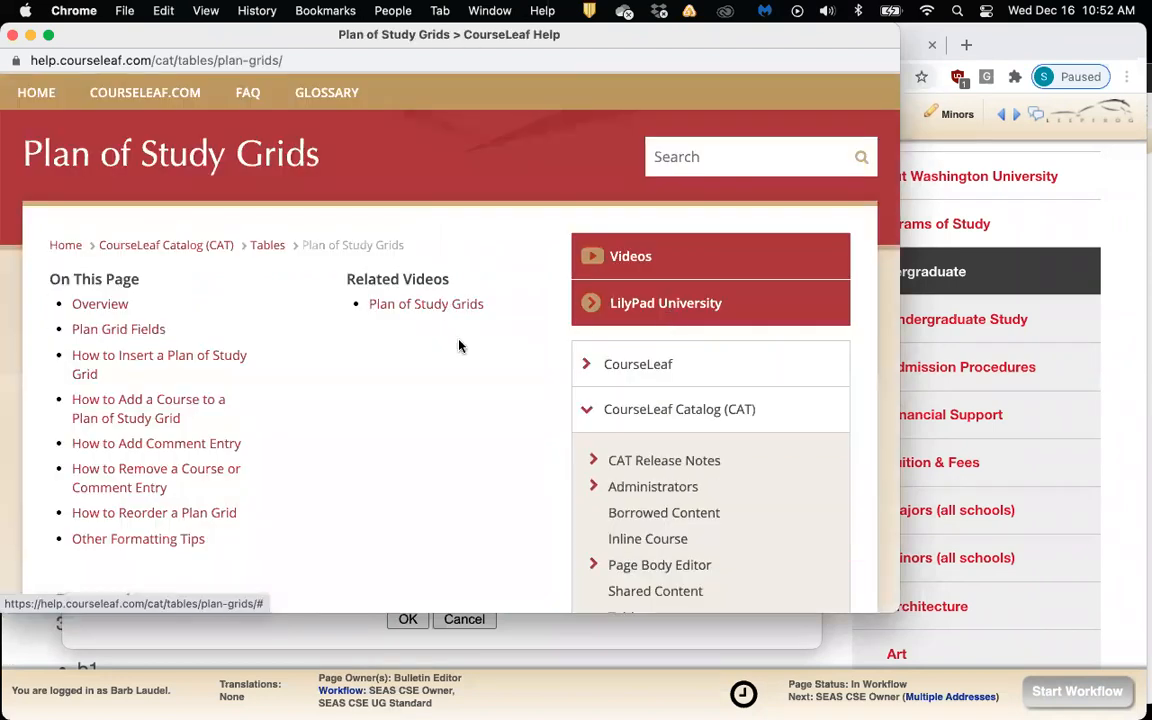
pyautogui.scroll(-1, 459, 346)
pyautogui.scroll(-5, 459, 346)
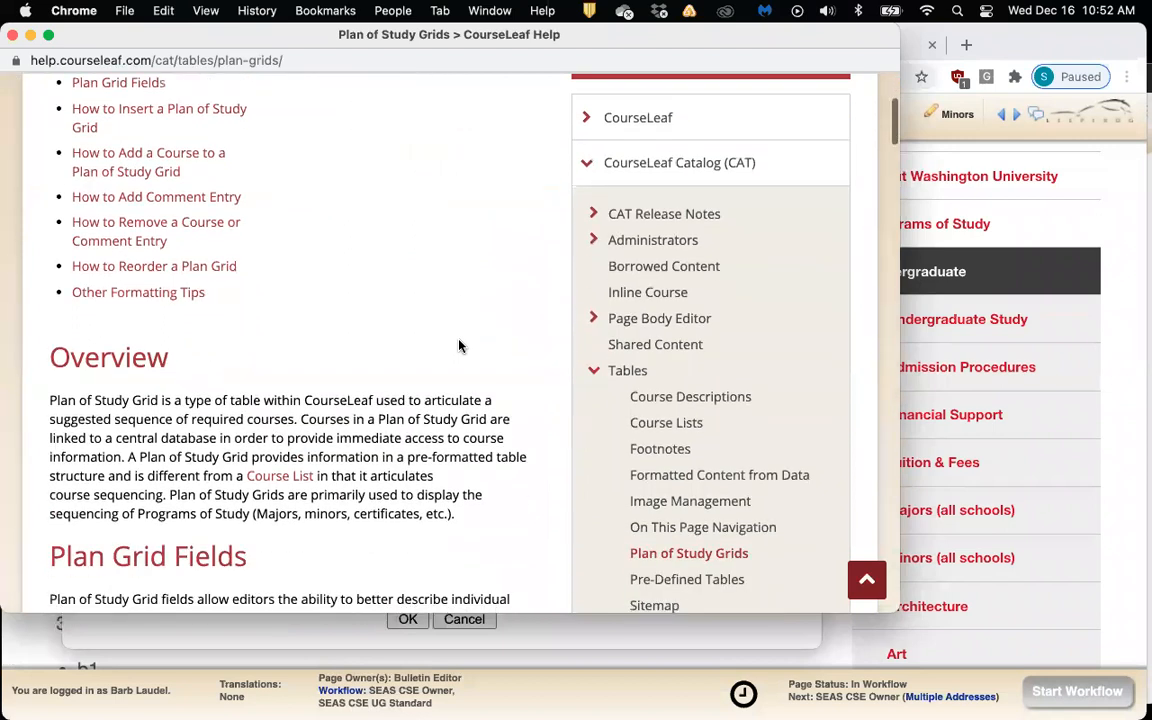
pyautogui.scroll(-3, 459, 346)
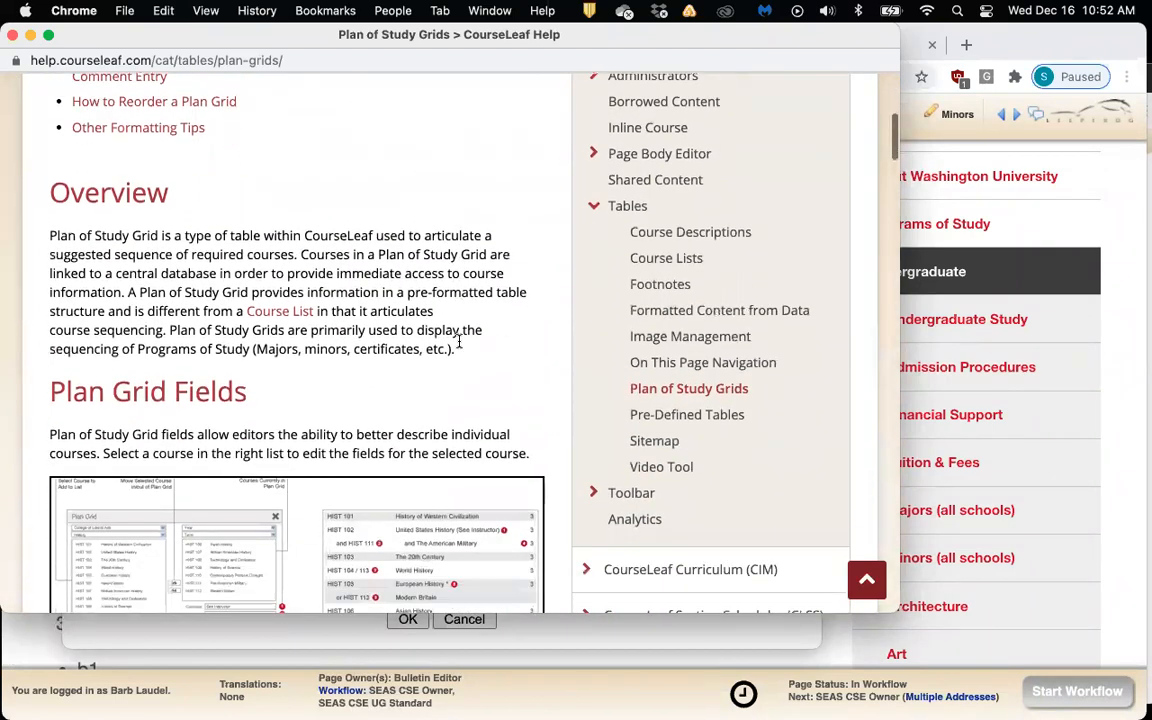
pyautogui.scroll(-4, 459, 346)
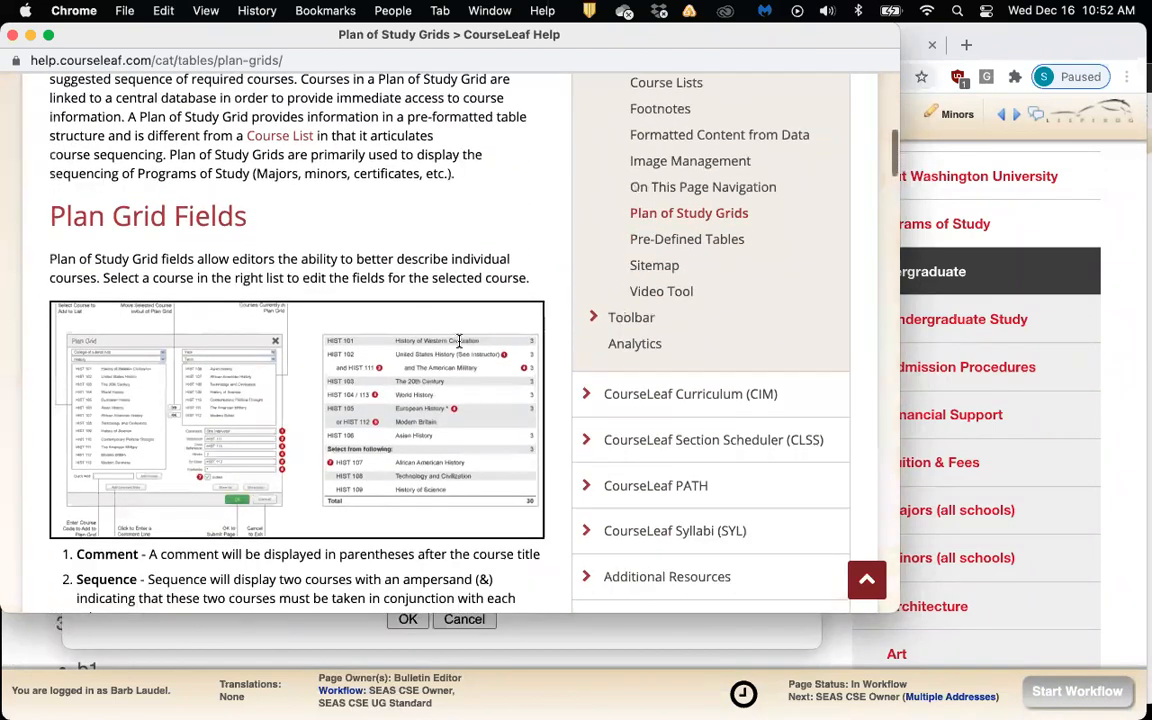
pyautogui.scroll(-3, 459, 346)
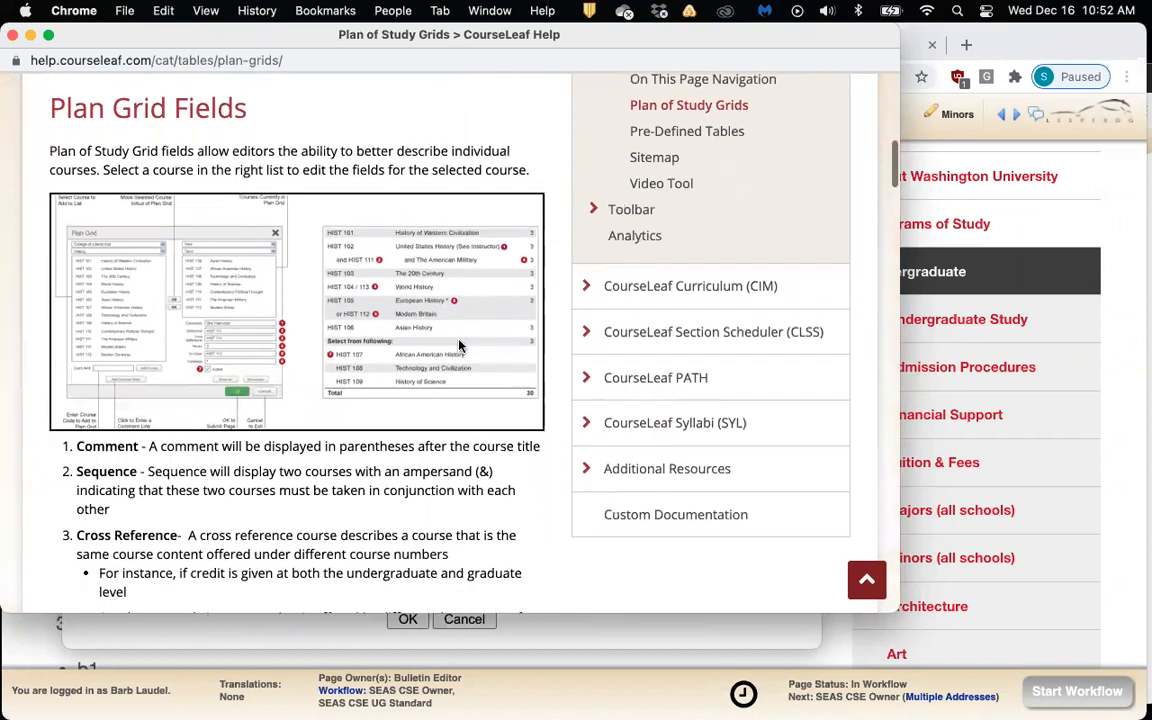
pyautogui.scroll(-7, 459, 346)
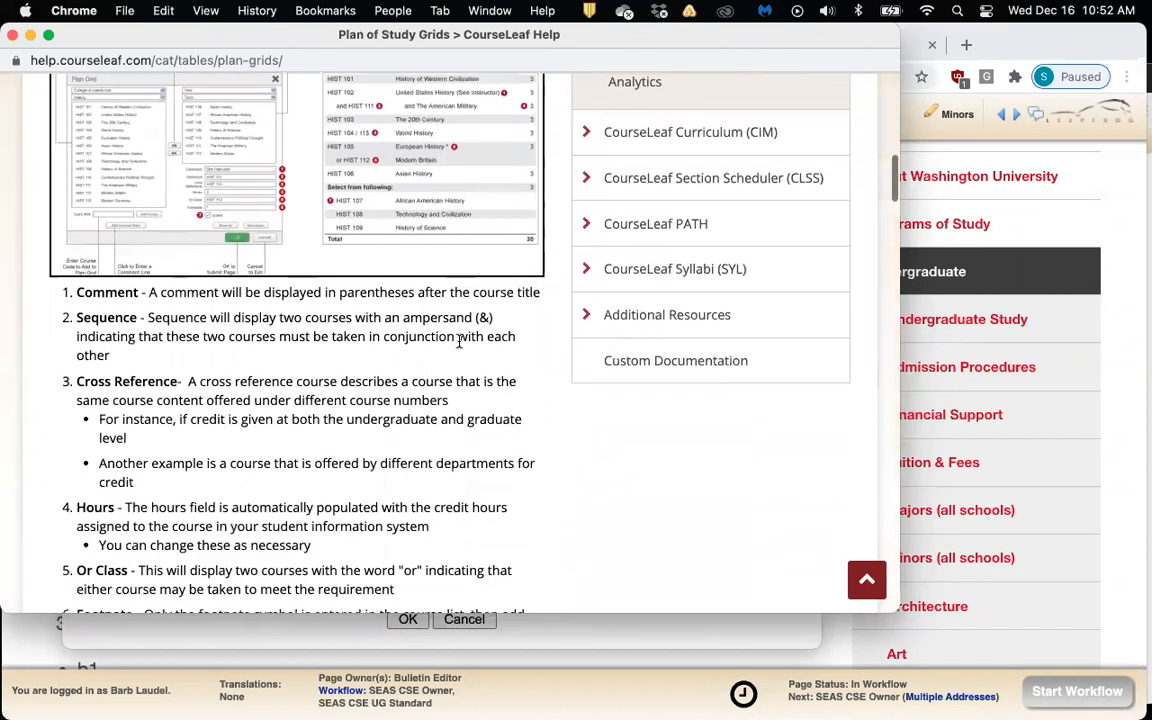
pyautogui.scroll(-13, 459, 344)
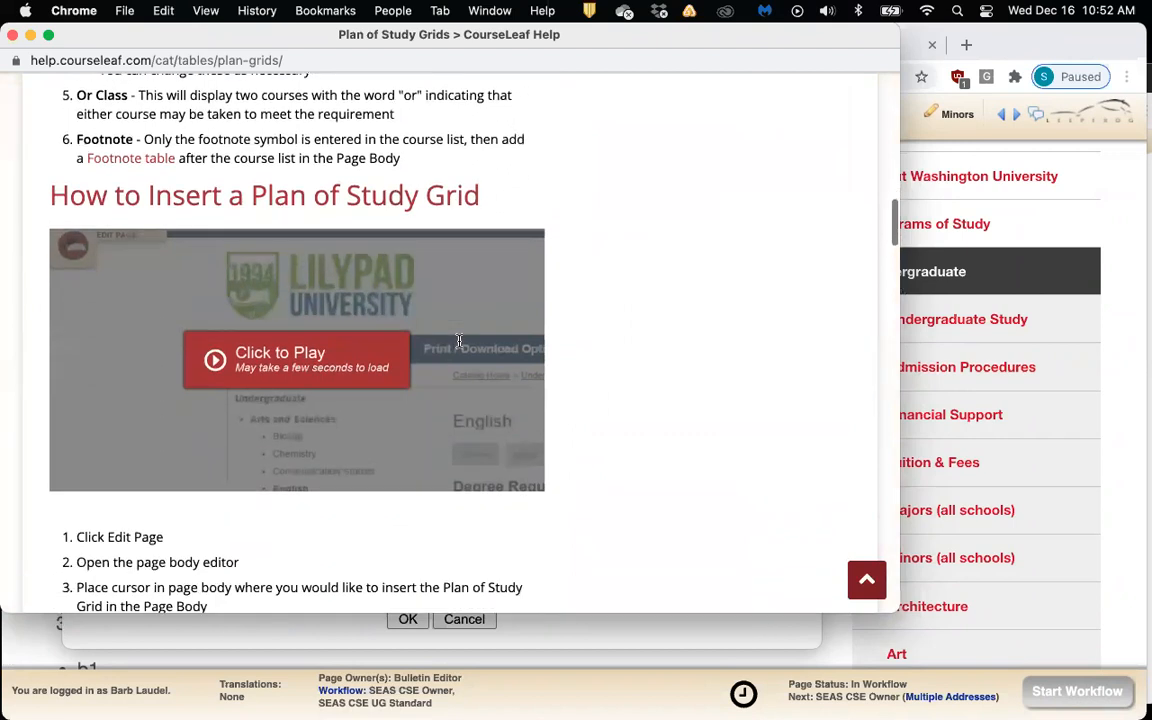
pyautogui.scroll(10, 460, 345)
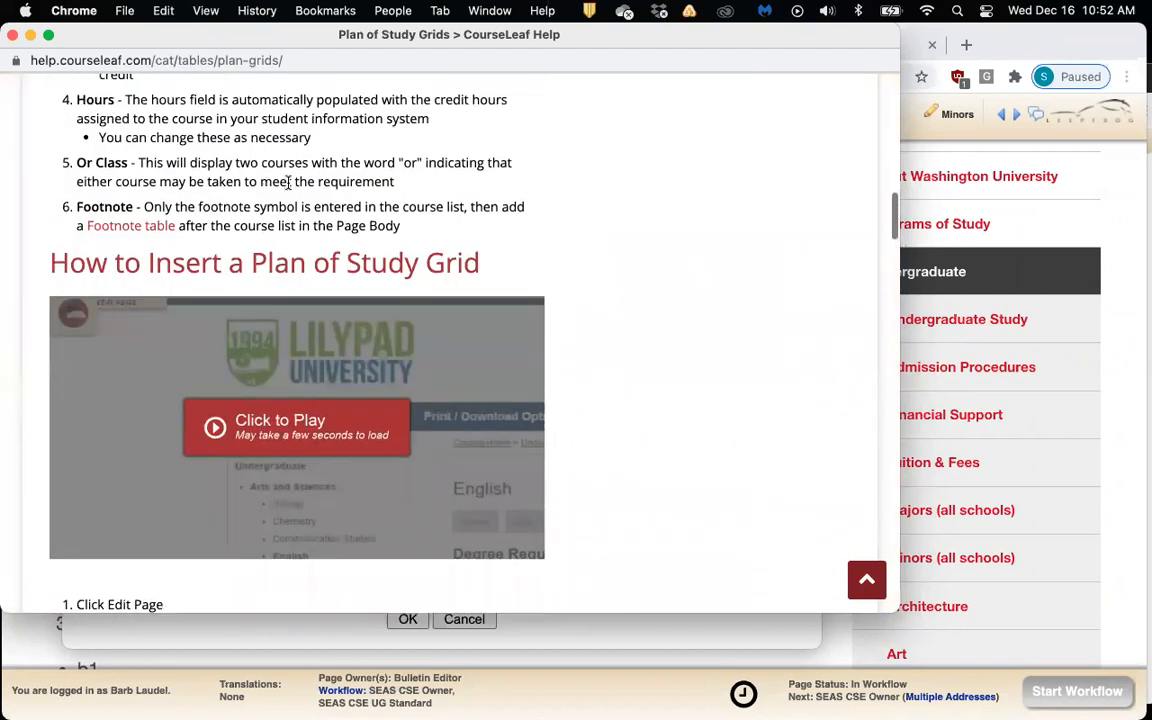
# Close Help, scroll to the table's 6 and 6 credit totals, widen the editor and select all
pyautogui.click(13, 35)
pyautogui.scroll(-2, 610, 424)
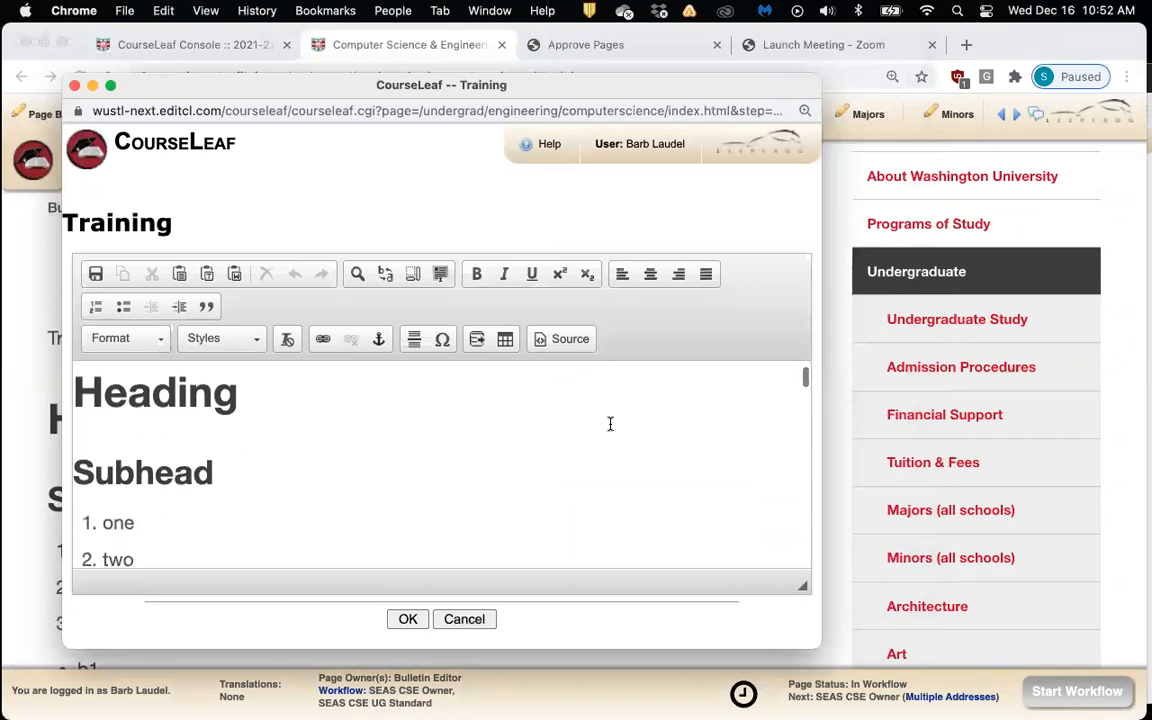
pyautogui.scroll(-6, 610, 424)
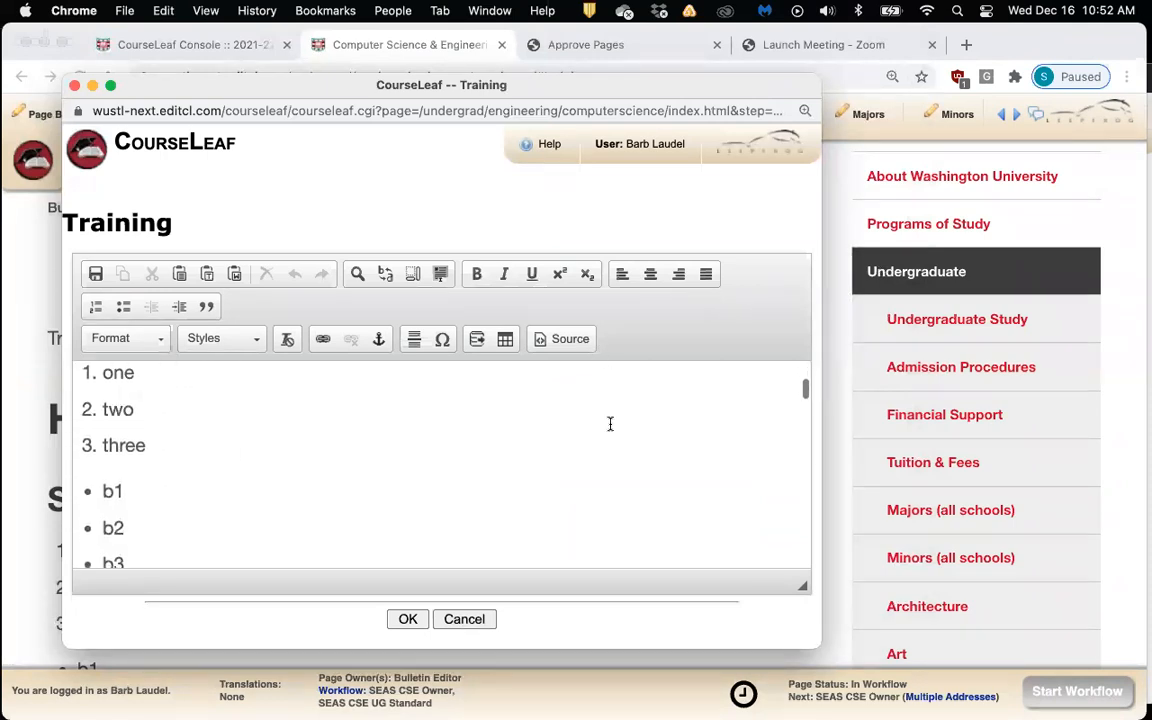
pyautogui.scroll(-10, 610, 424)
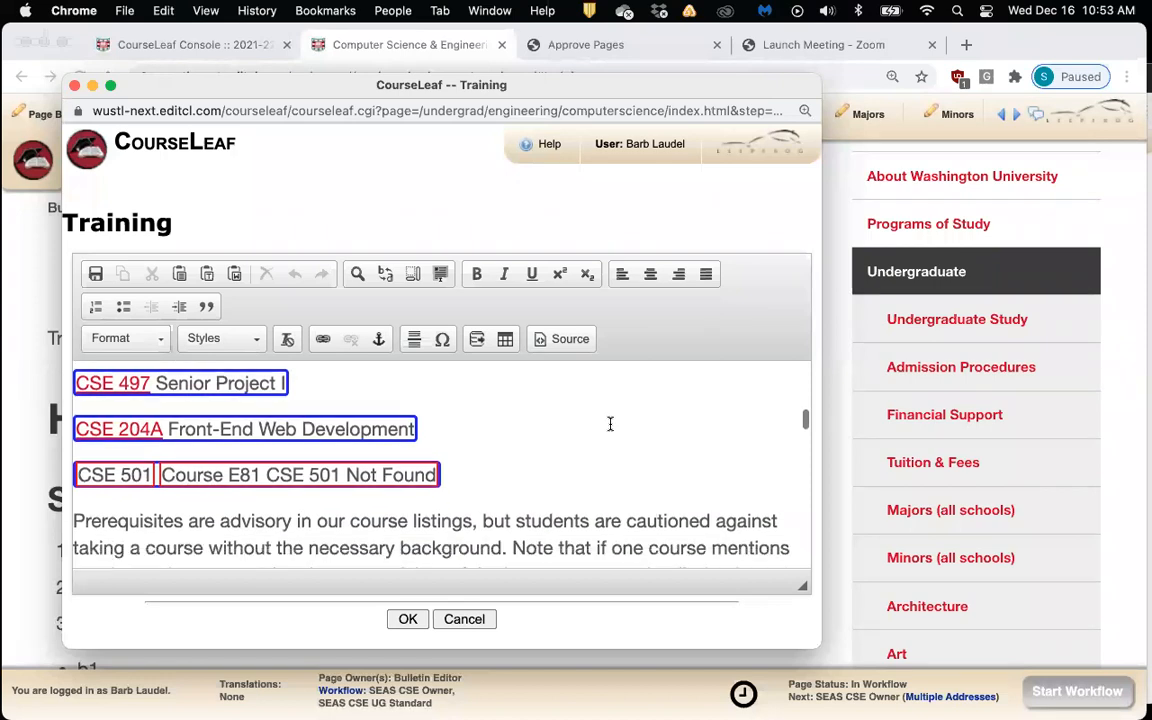
pyautogui.scroll(-10, 610, 424)
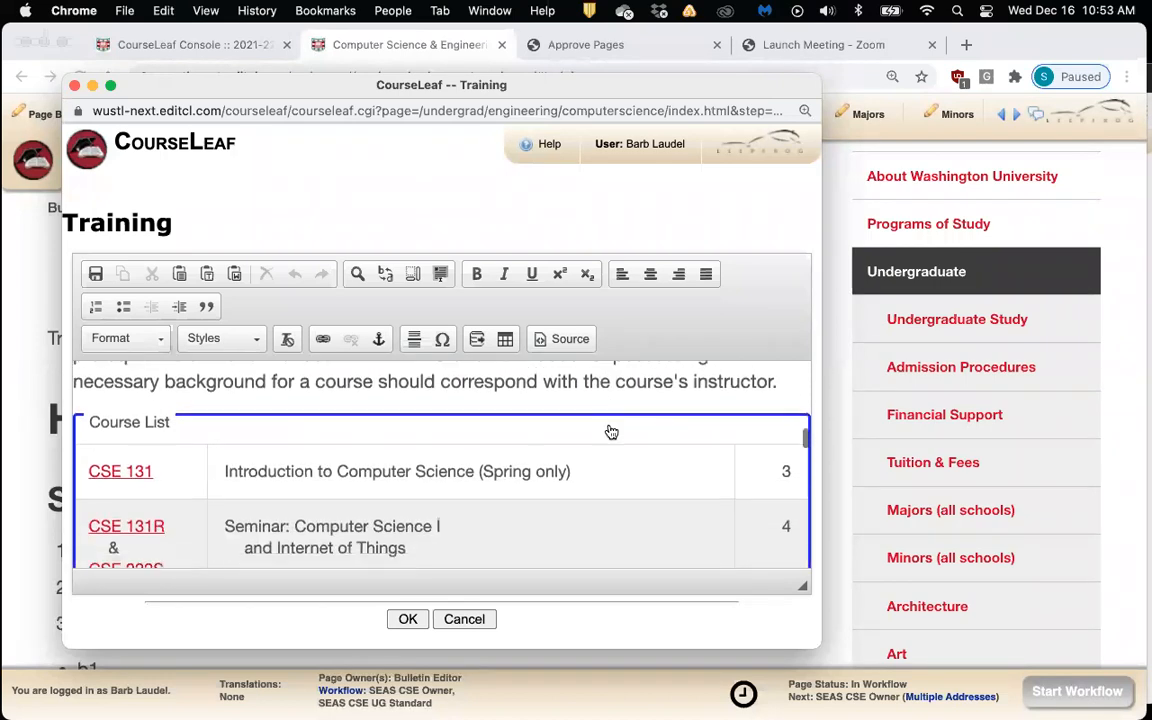
pyautogui.scroll(-10, 611, 432)
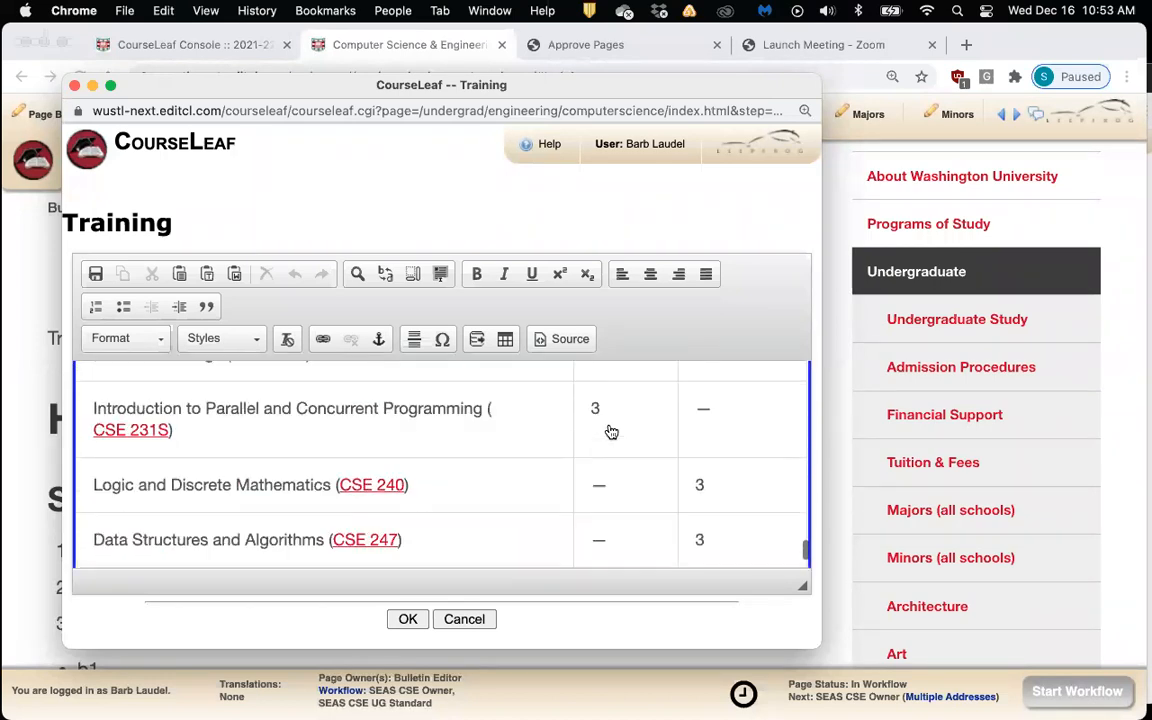
pyautogui.scroll(-1, 793, 563)
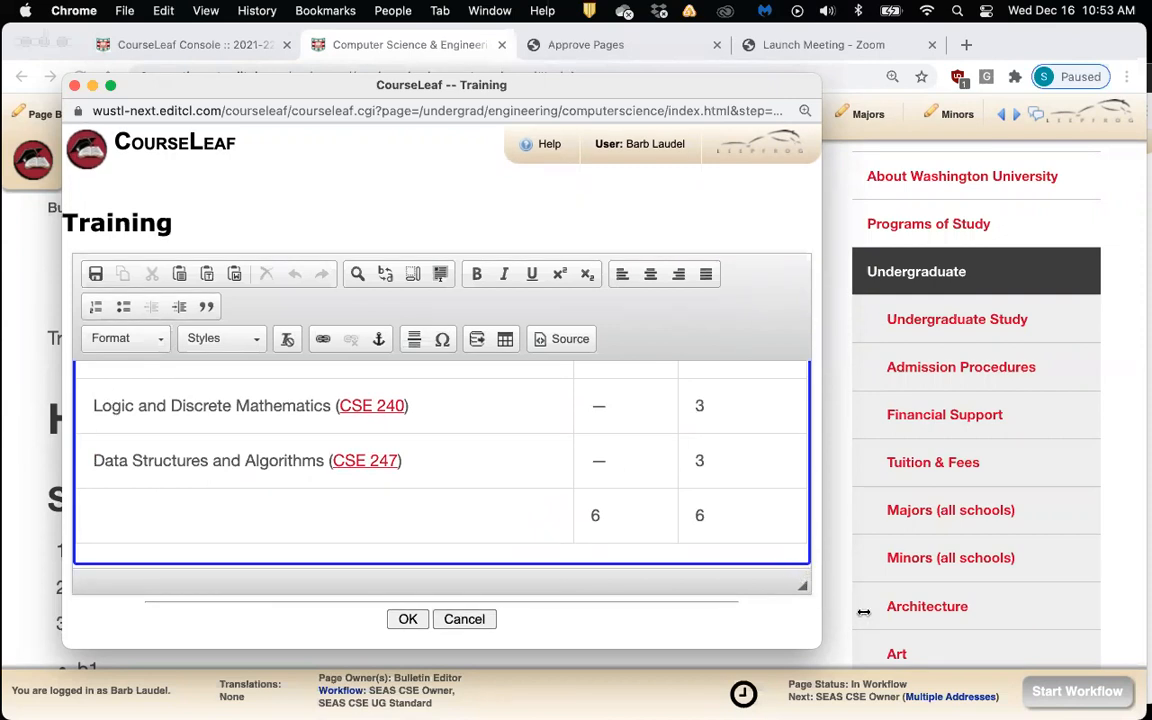
pyautogui.moveTo(816, 592); pyautogui.dragTo(857, 590)
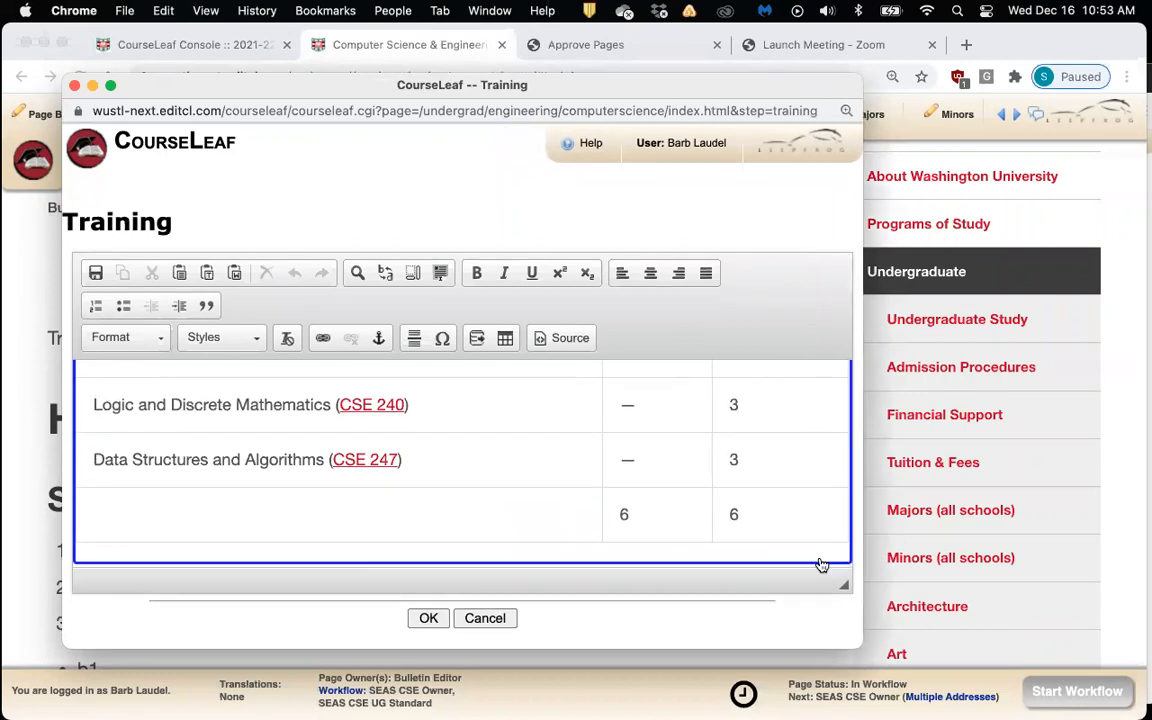
pyautogui.press('super+a')
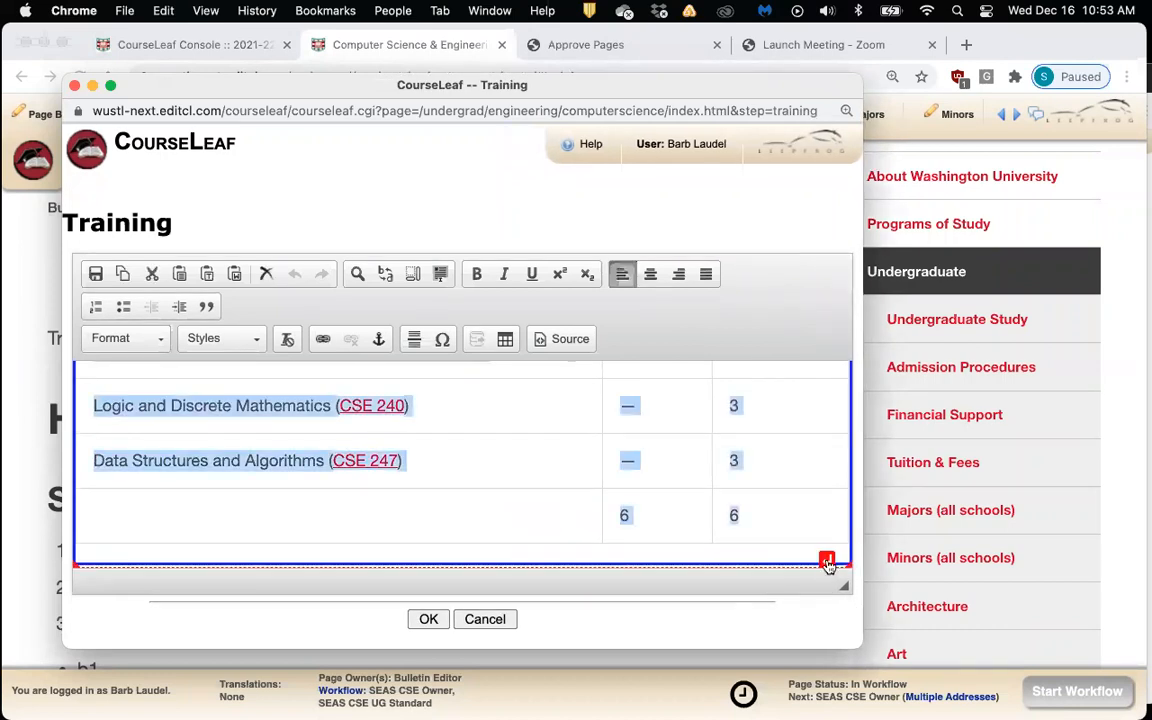
# Insert an empty paragraph below the last course plan table and place the cursor there
pyautogui.click(827, 559)
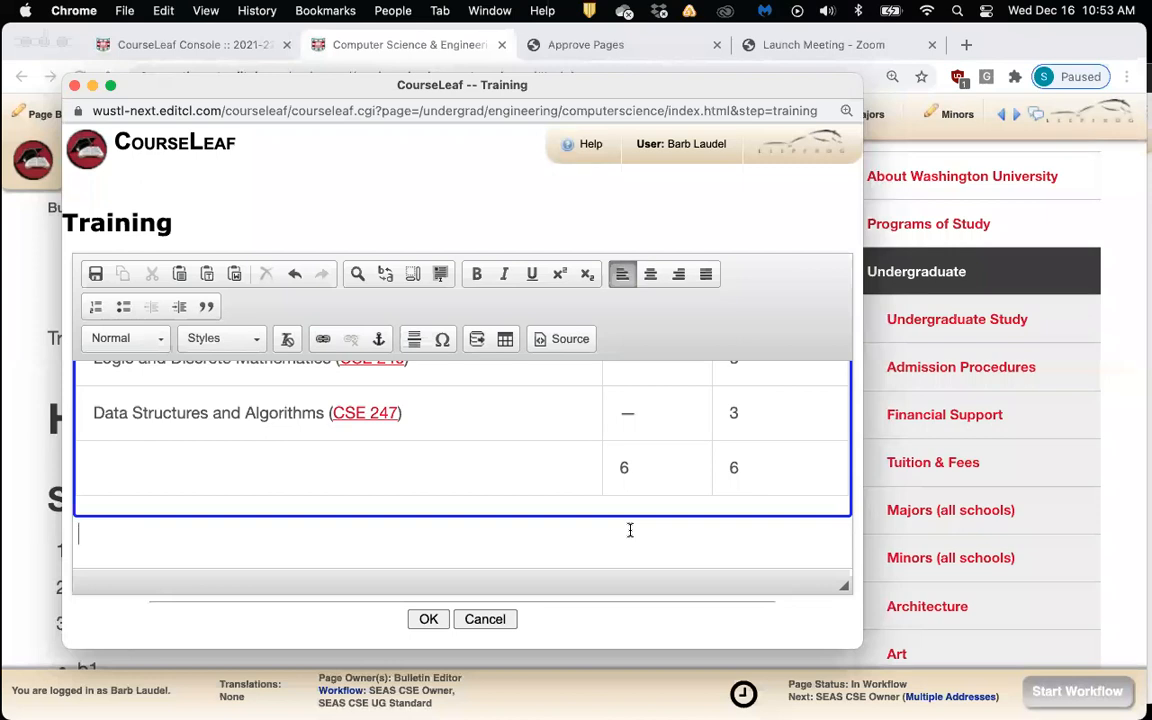
pyautogui.press('Return')
pyautogui.press('Return')
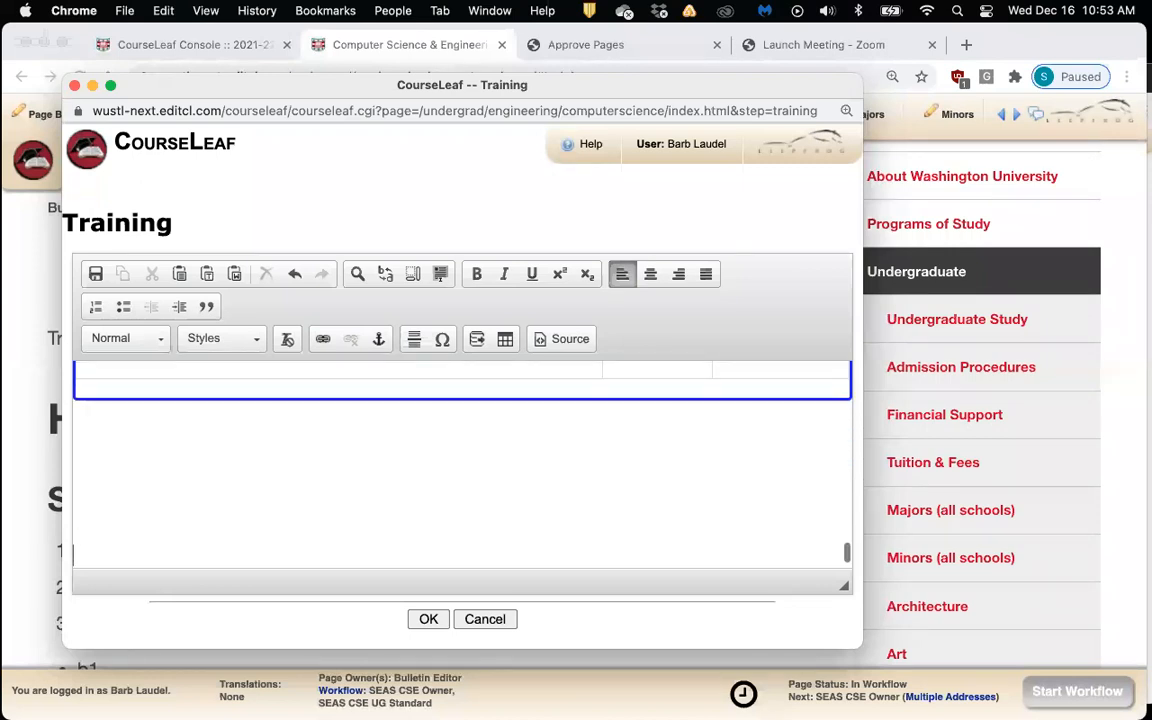
pyautogui.click(419, 481)
pyautogui.click(435, 467)
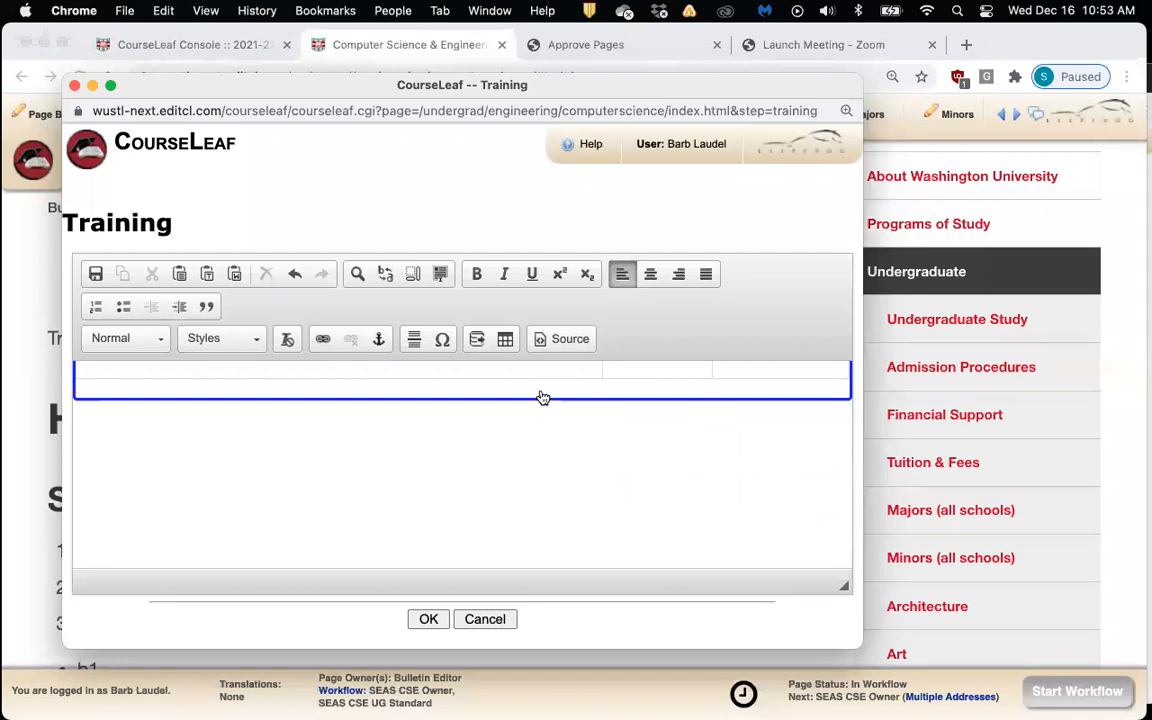
# Open the pre-defined Date/Day/Description table form, then cancel without inserting it
pyautogui.click(505, 341)
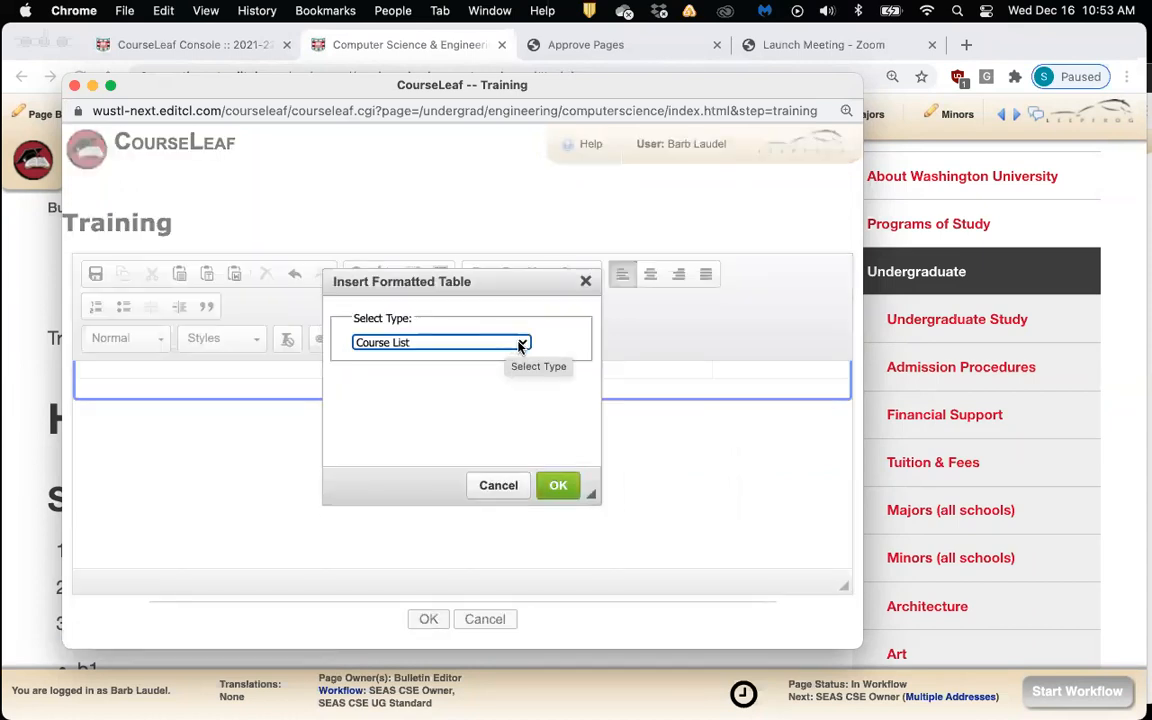
pyautogui.click(520, 345)
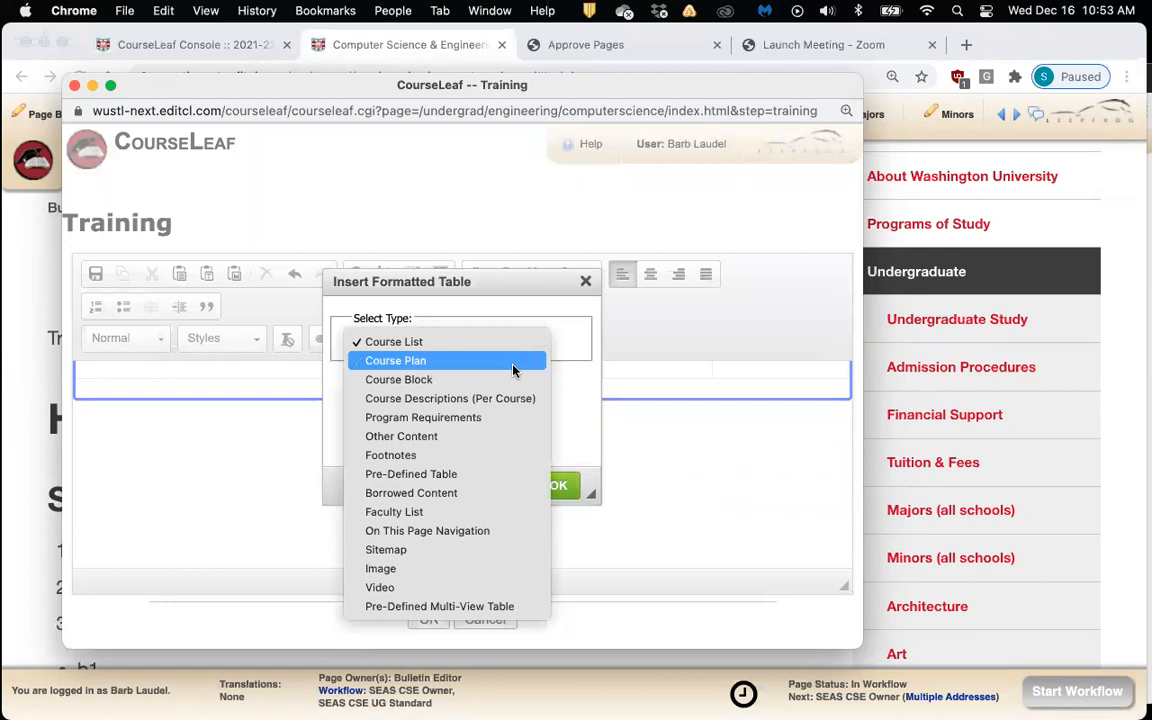
pyautogui.click(475, 477)
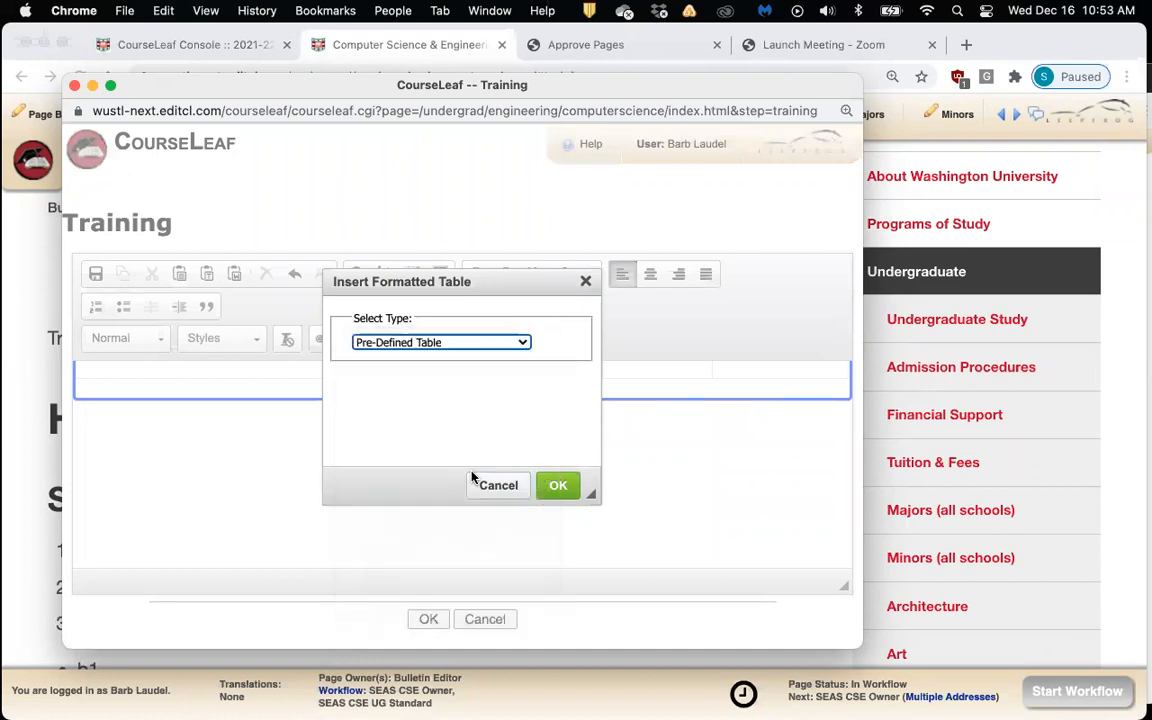
pyautogui.click(560, 486)
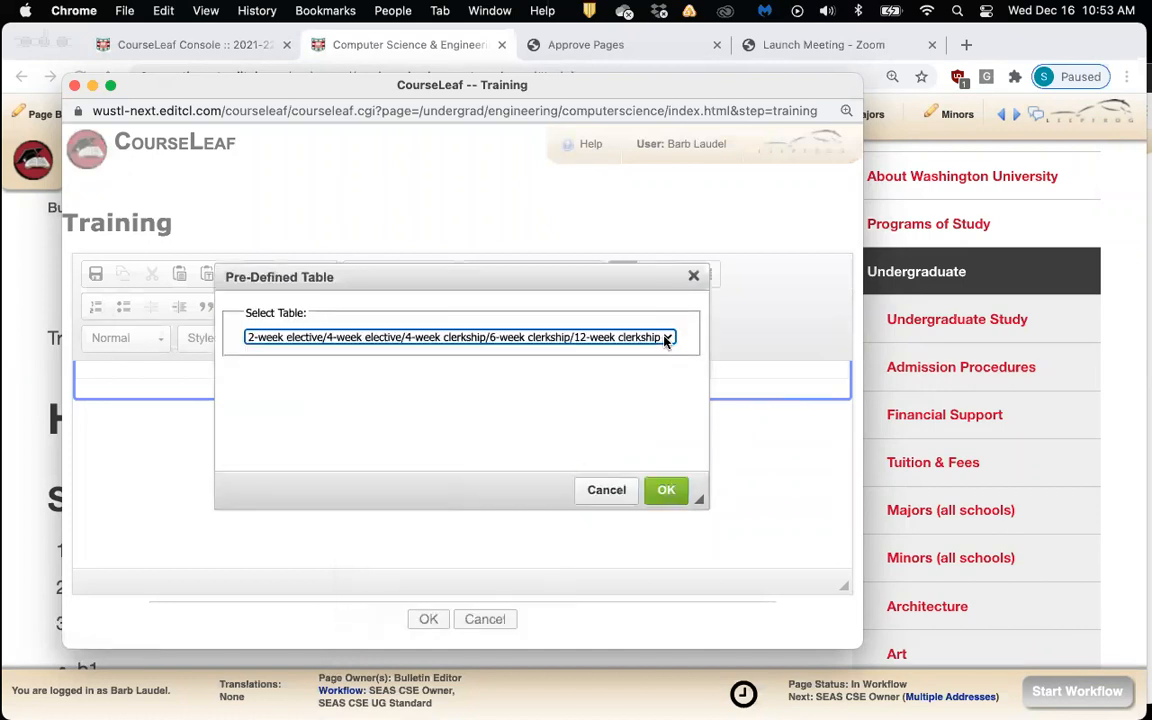
pyautogui.click(665, 338)
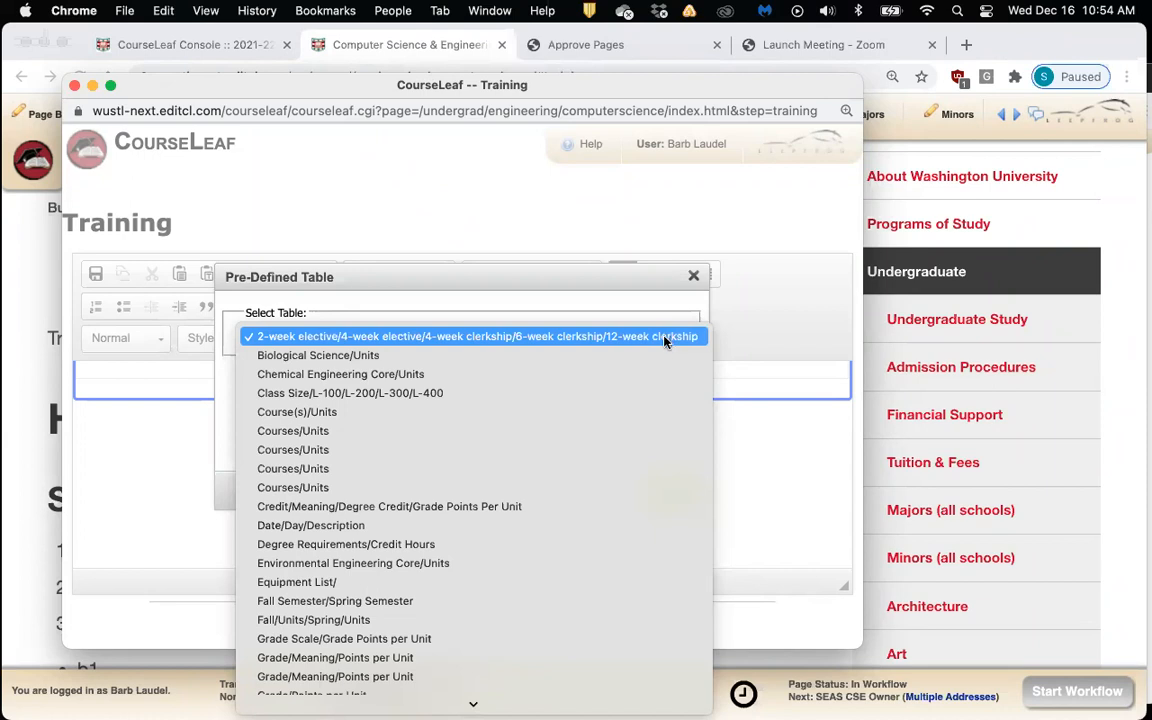
pyautogui.click(563, 525)
pyautogui.click(660, 491)
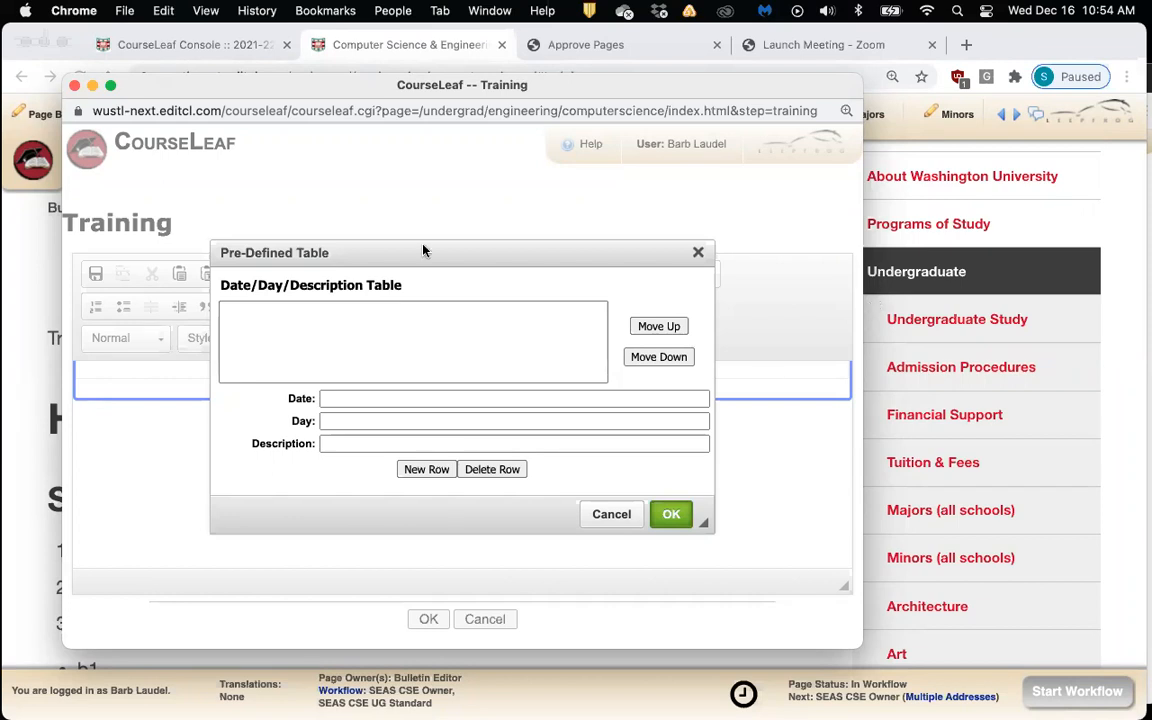
pyautogui.moveTo(454, 261); pyautogui.dragTo(318, 269)
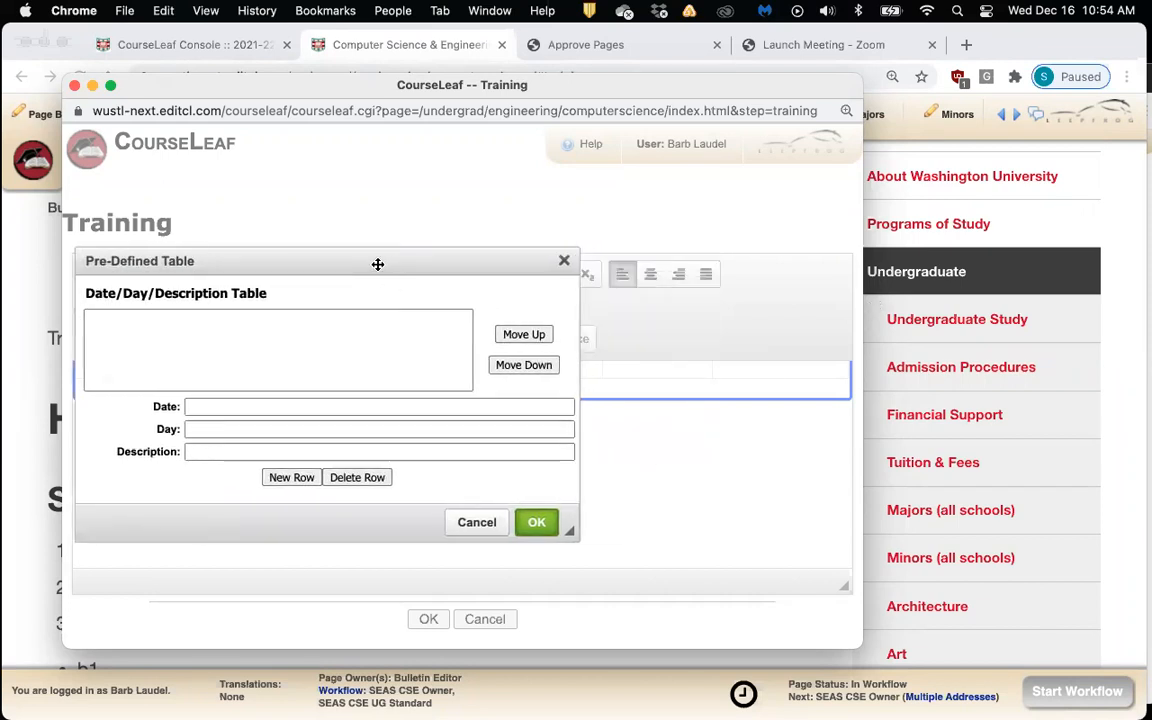
pyautogui.click(477, 523)
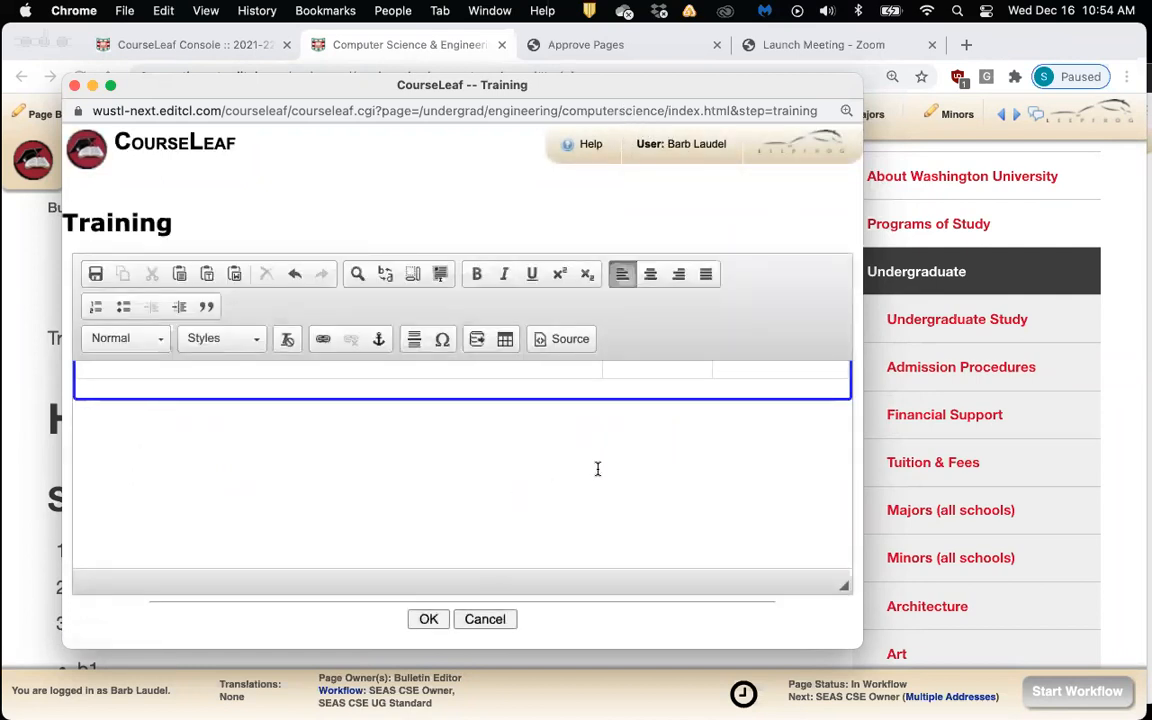
# Start a pre-defined formatted table using the 2-week elective to 12-week clerkship layout
pyautogui.scroll(2, 600, 465)
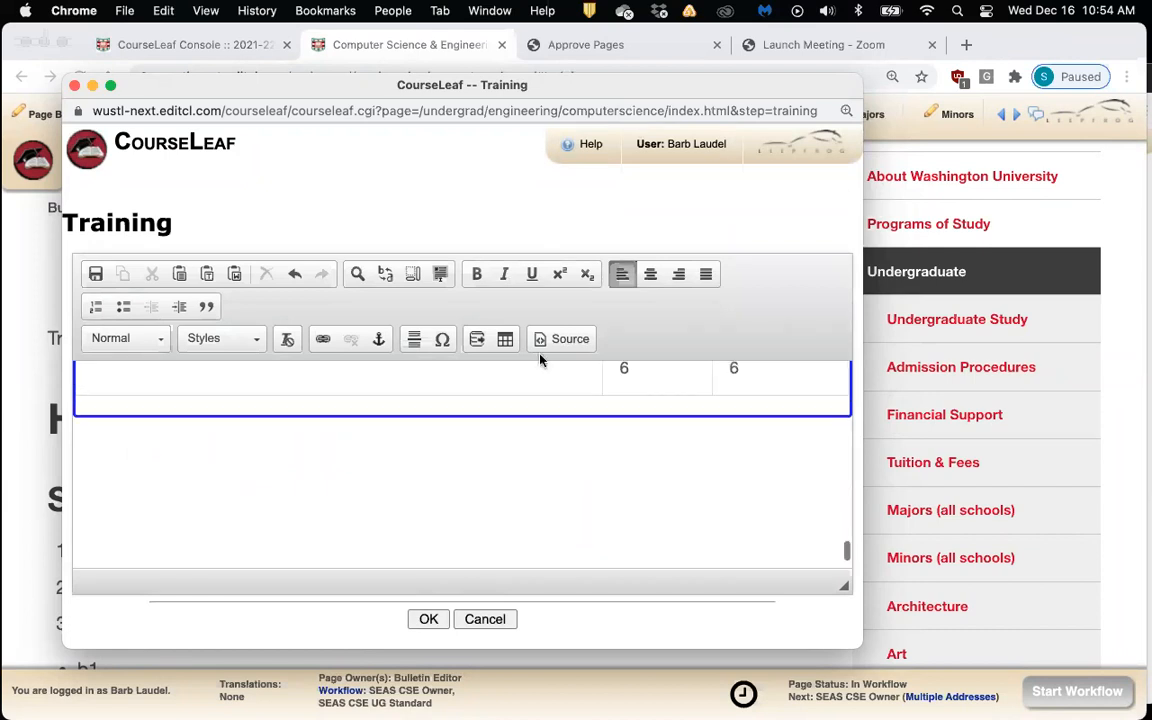
pyautogui.click(505, 339)
pyautogui.click(277, 323)
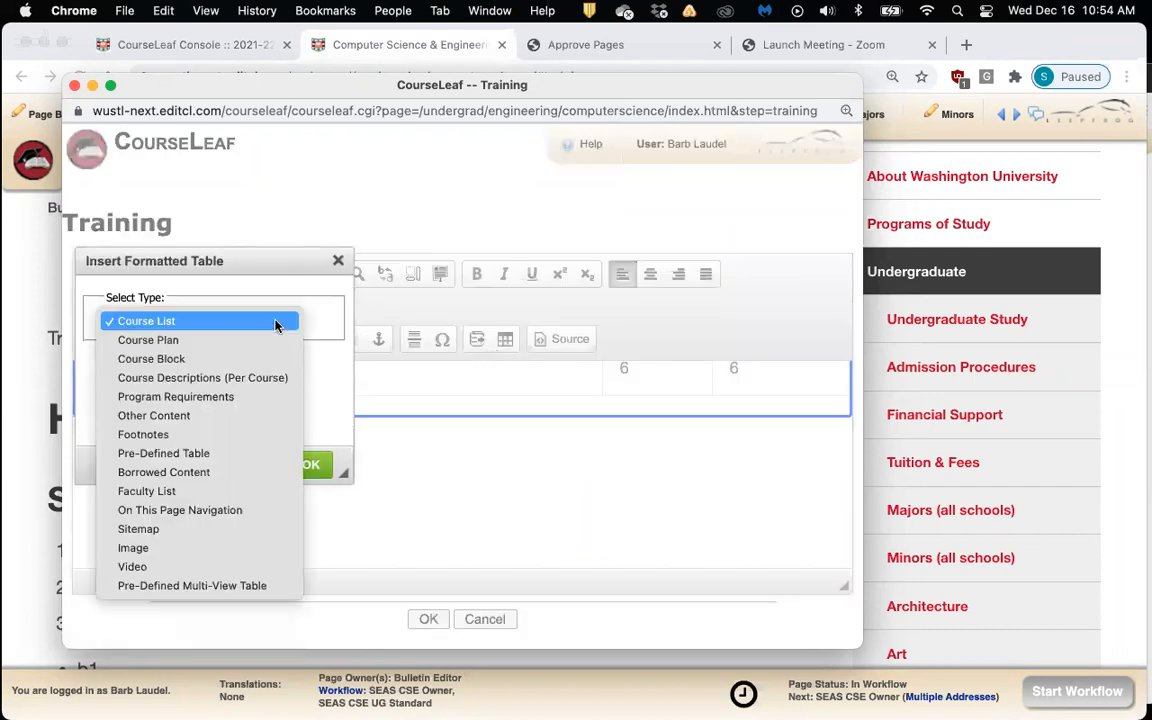
pyautogui.click(200, 453)
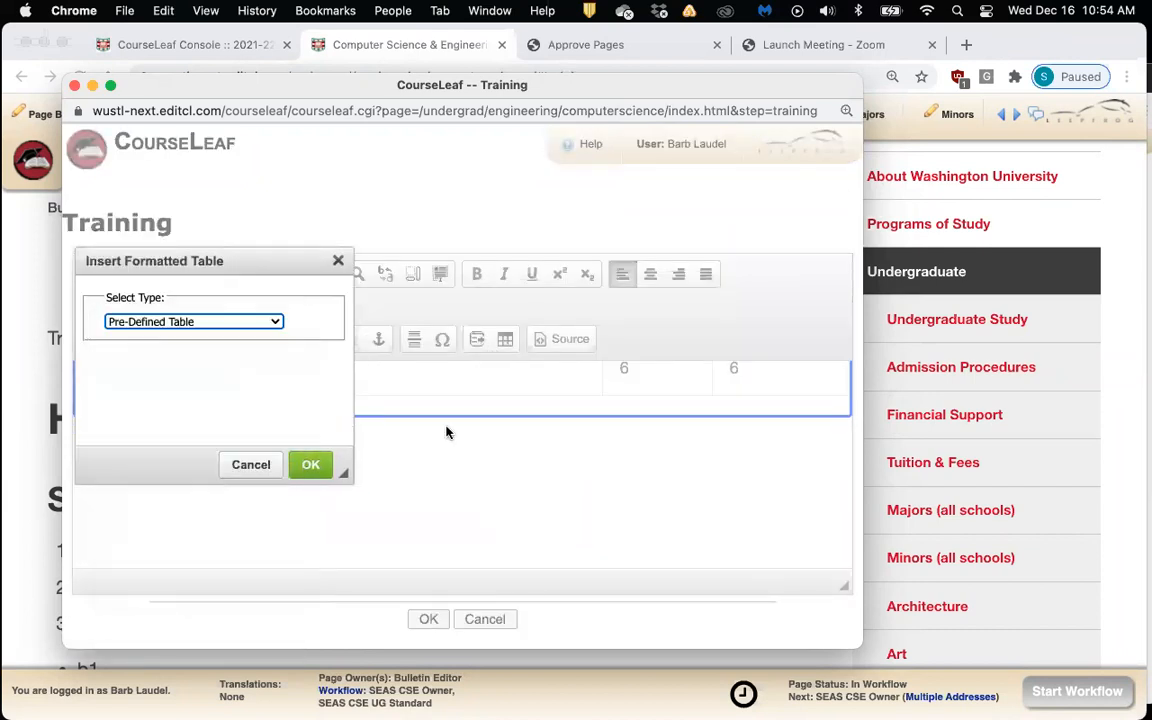
pyautogui.click(310, 464)
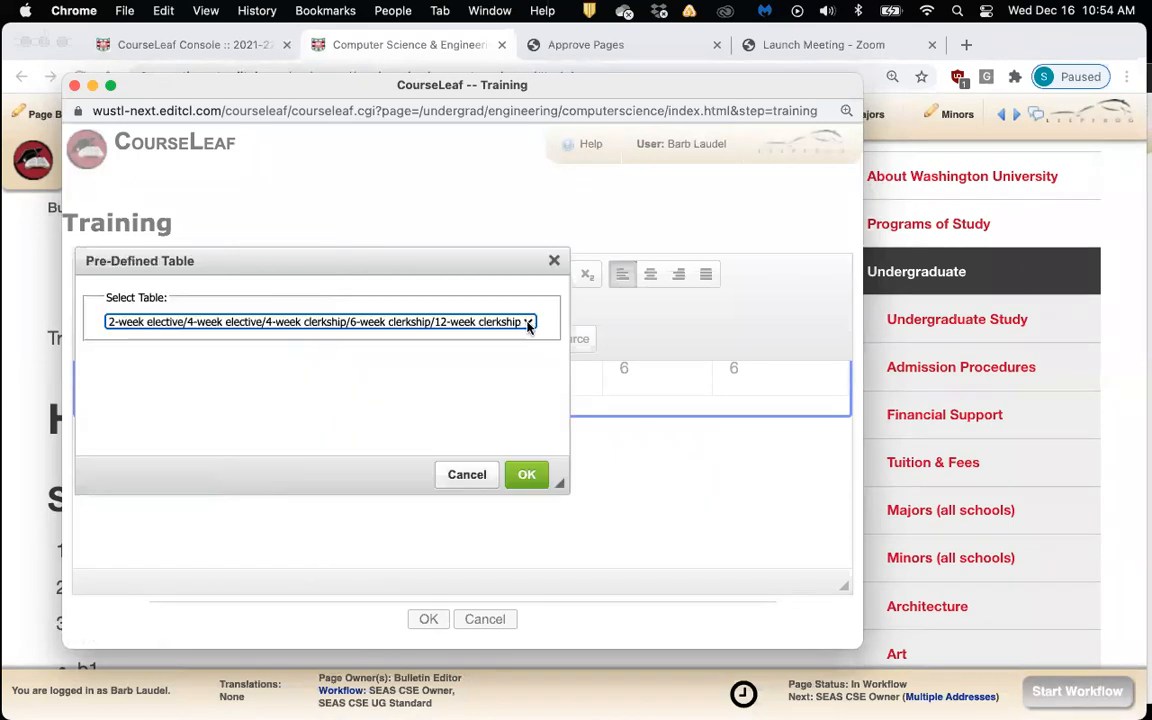
pyautogui.click(527, 474)
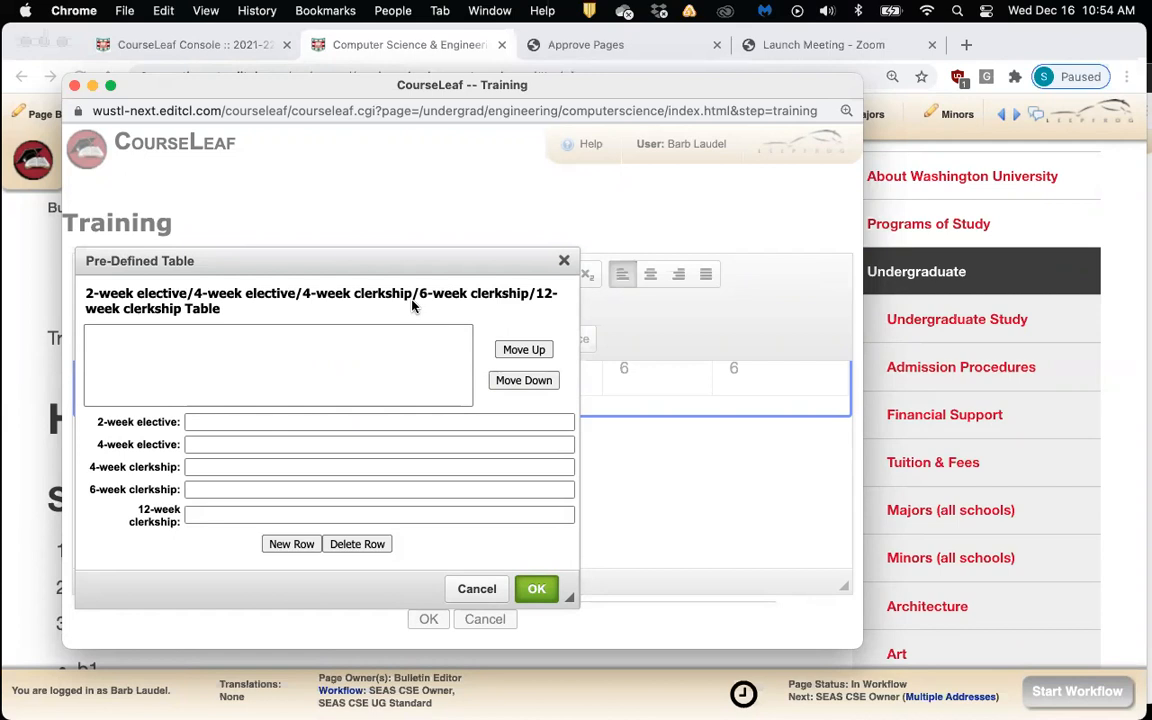
# Fill the elective and clerkship fields with 1, 2, 3, 4, 5 and insert the table
pyautogui.click(371, 421)
pyautogui.write('1')
pyautogui.click(343, 447)
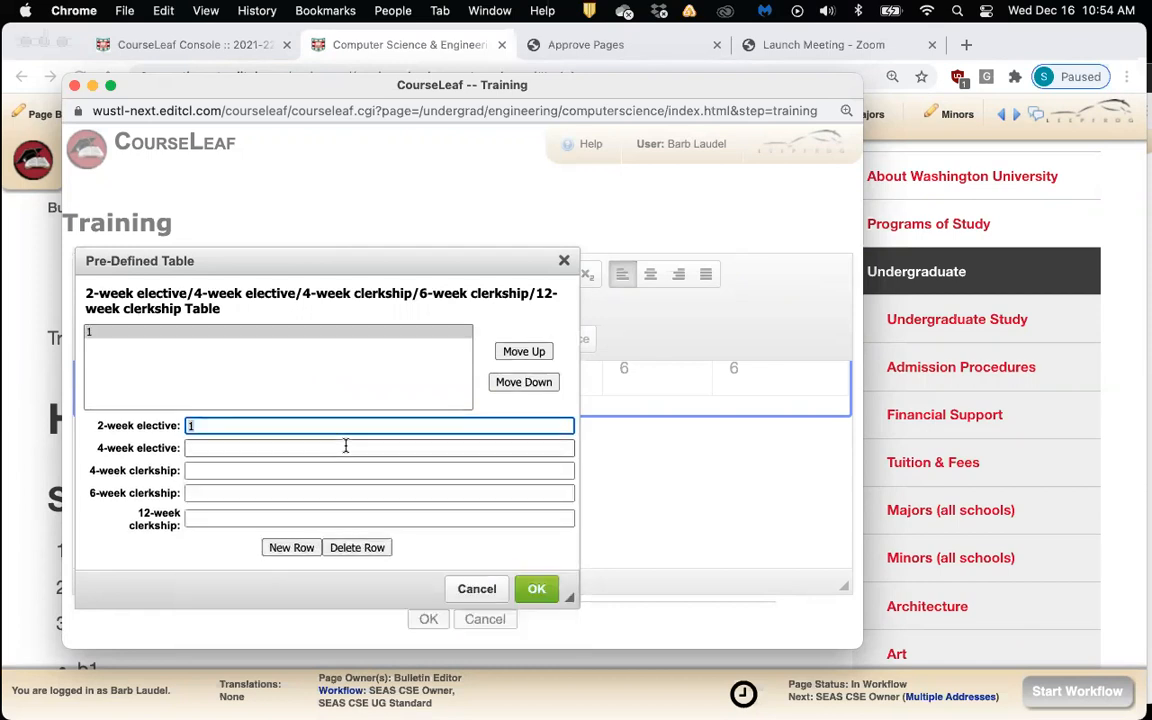
pyautogui.write('2')
pyautogui.click(207, 470)
pyautogui.write('3')
pyautogui.click(211, 492)
pyautogui.write('4')
pyautogui.click(203, 517)
pyautogui.write('5')
pyautogui.click(533, 589)
pyautogui.scroll(-3, 612, 428)
pyautogui.click(608, 525)
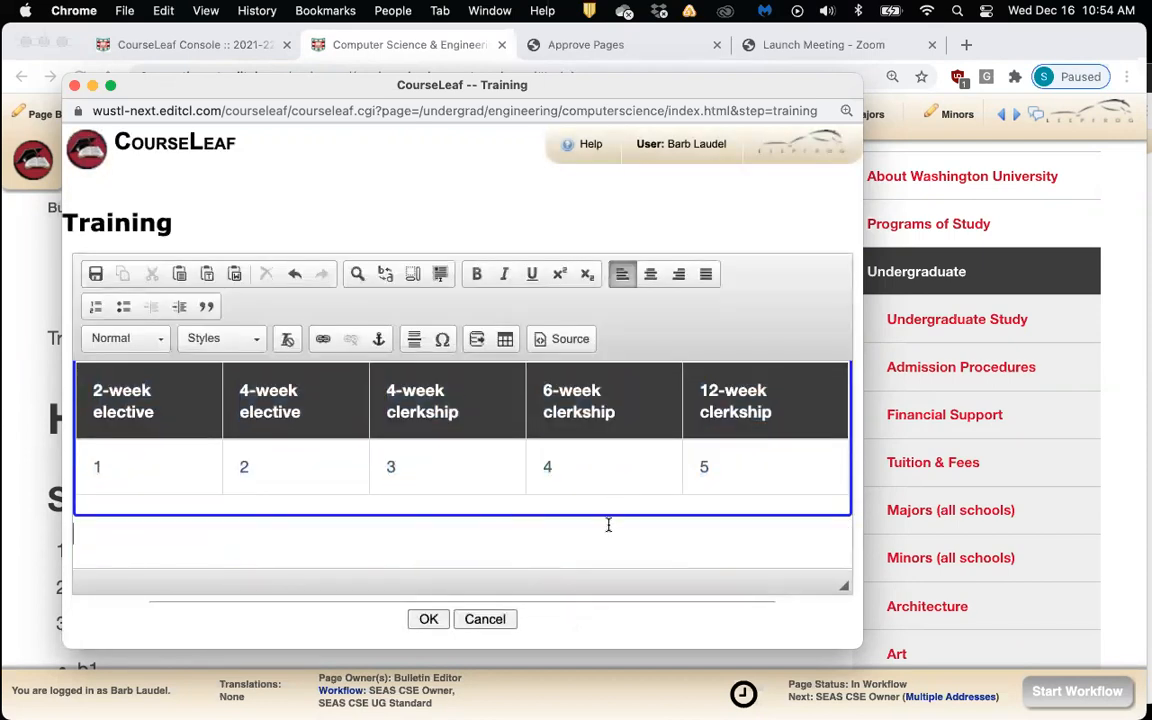
# Add an empty paragraph beneath the new elective/clerkship table
pyautogui.scroll(2, 514, 512)
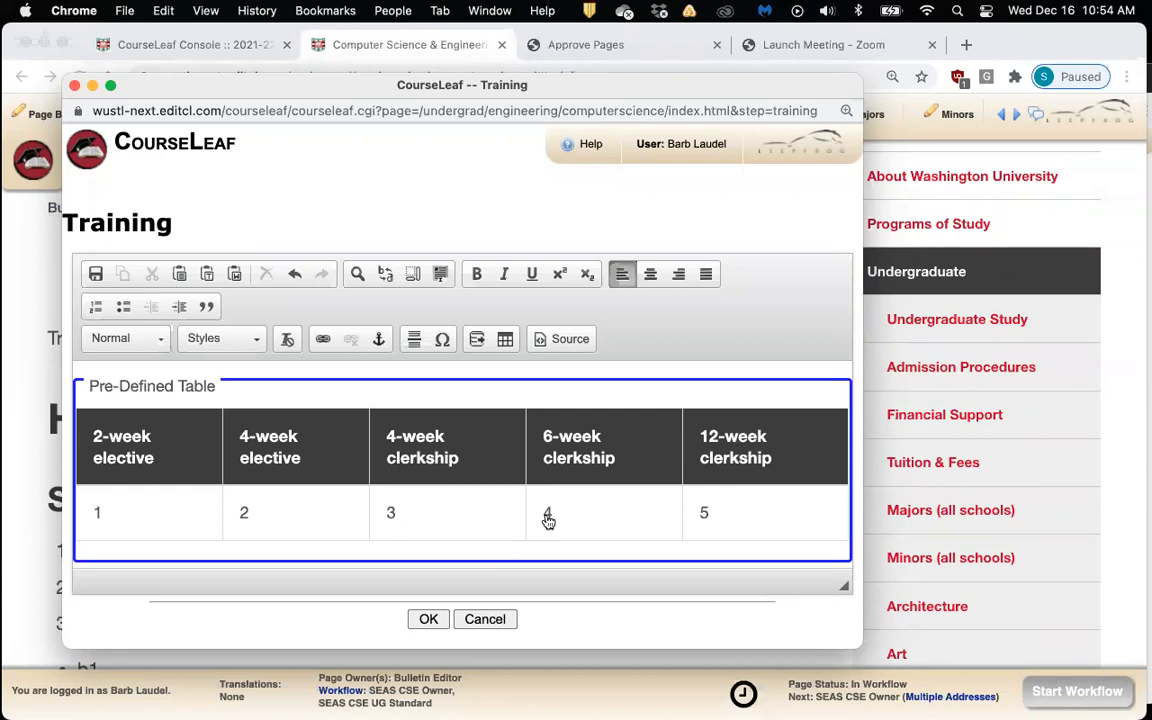
pyautogui.scroll(-2, 664, 504)
pyautogui.press('Return')
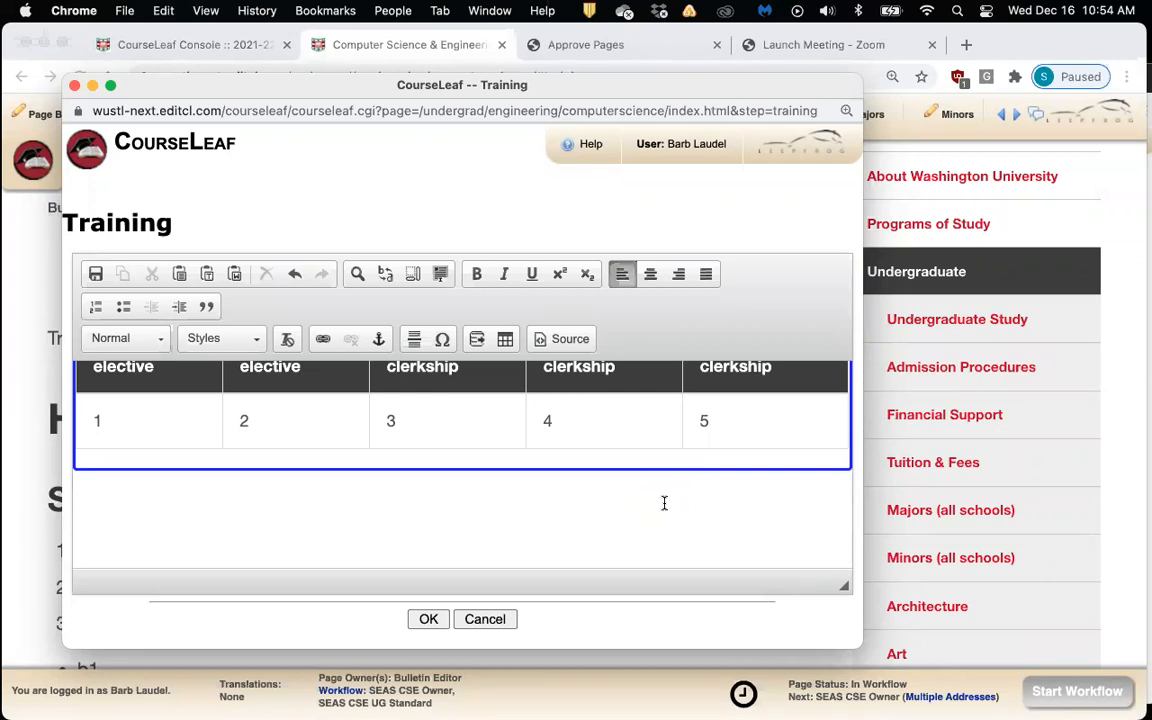
# Save the edits to the Computer Science & Engineering Training page
pyautogui.click(429, 618)
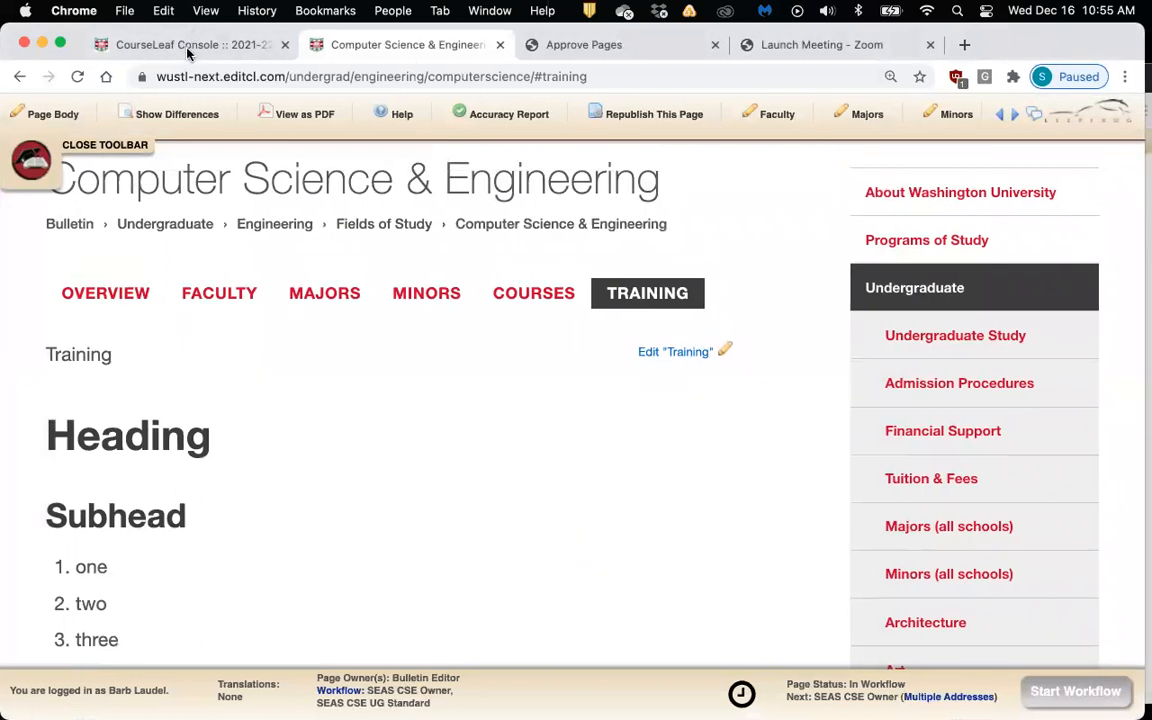
pyautogui.scroll(2, 552, 217)
pyautogui.scroll(2, 555, 217)
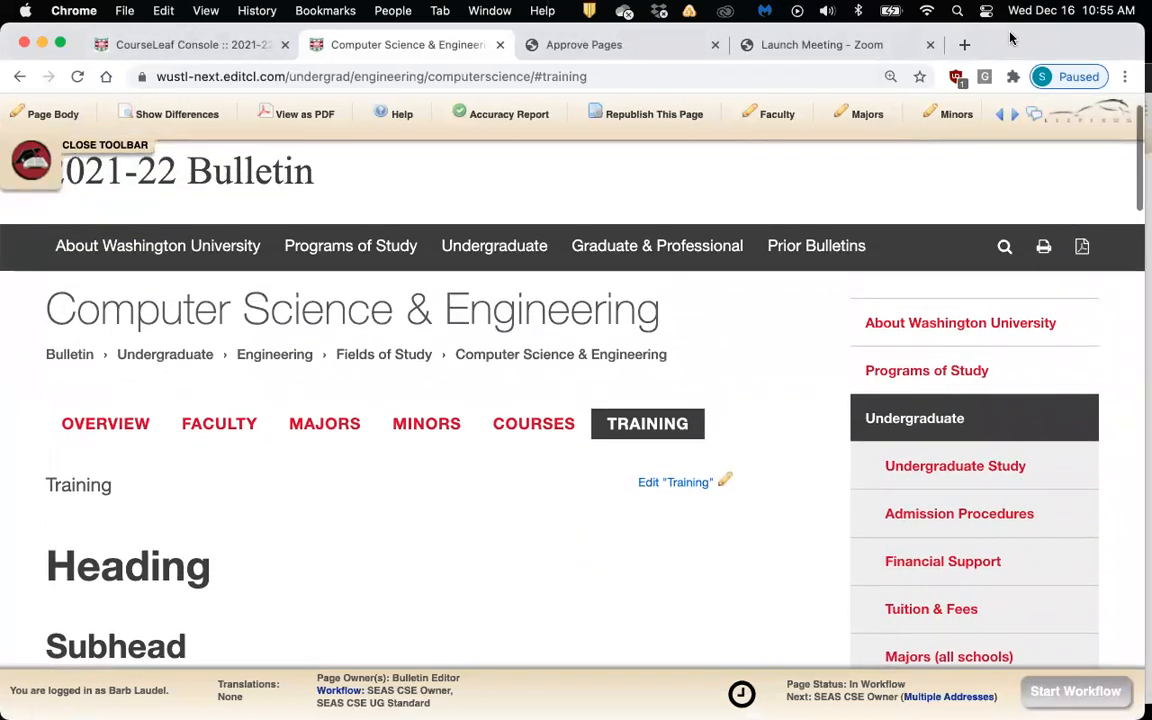
pyautogui.moveTo(1018, 57); pyautogui.dragTo(1016, 111)
# Load the bulletin's /shared/ Shared Pages listing in a new tab
pyautogui.click(610, 130)
pyautogui.press('cmd+c')
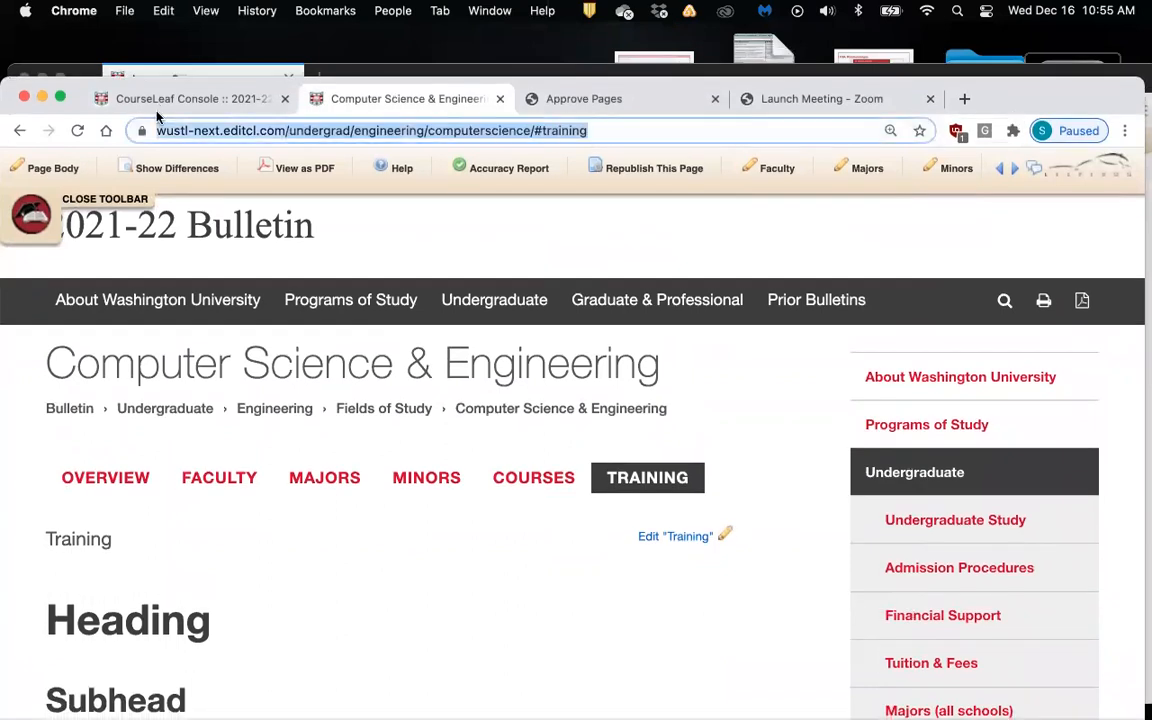
pyautogui.click(963, 99)
pyautogui.press('cmd+v')
pyautogui.moveTo(343, 130); pyautogui.dragTo(730, 118)
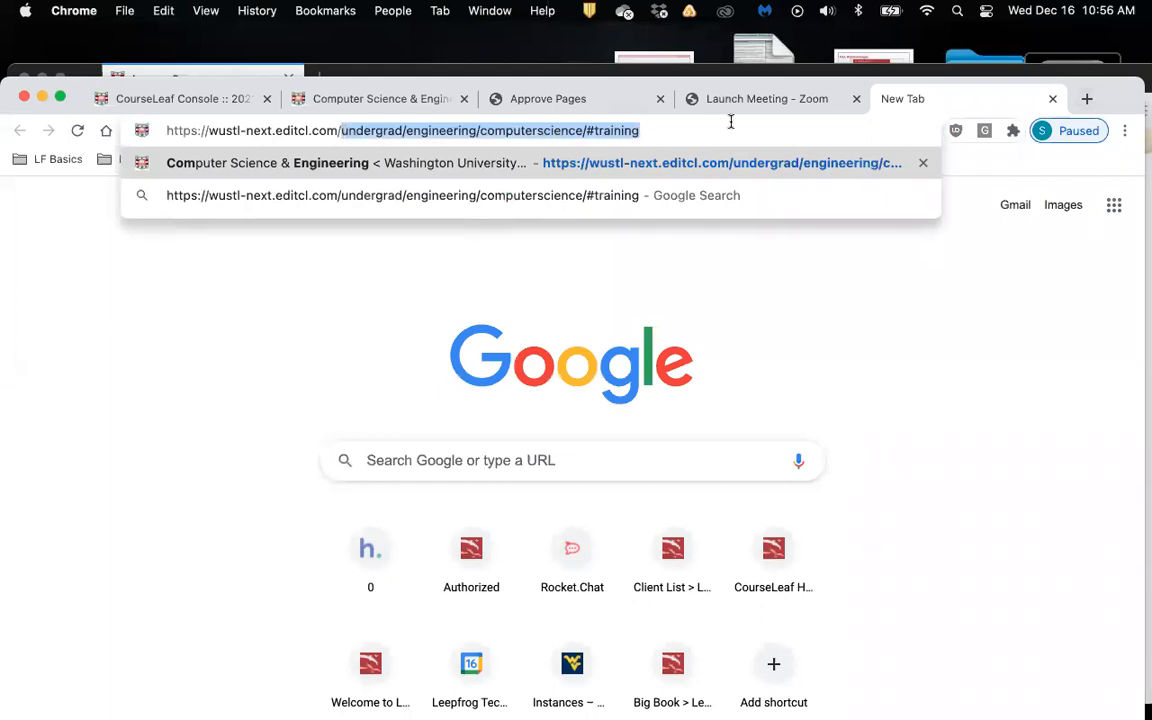
pyautogui.write('shared')
pyautogui.press('Return')
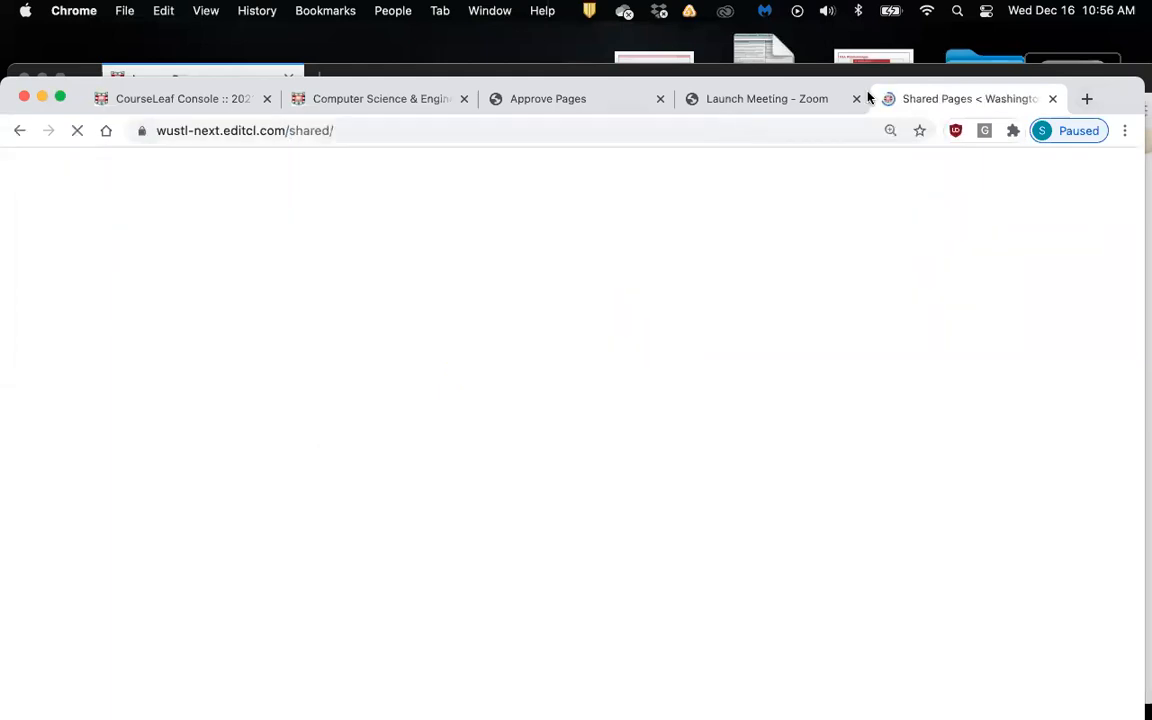
# Scroll the Shared Pages list, then open and read through the About WashU - Health page
pyautogui.moveTo(1110, 89); pyautogui.dragTo(1110, 35)
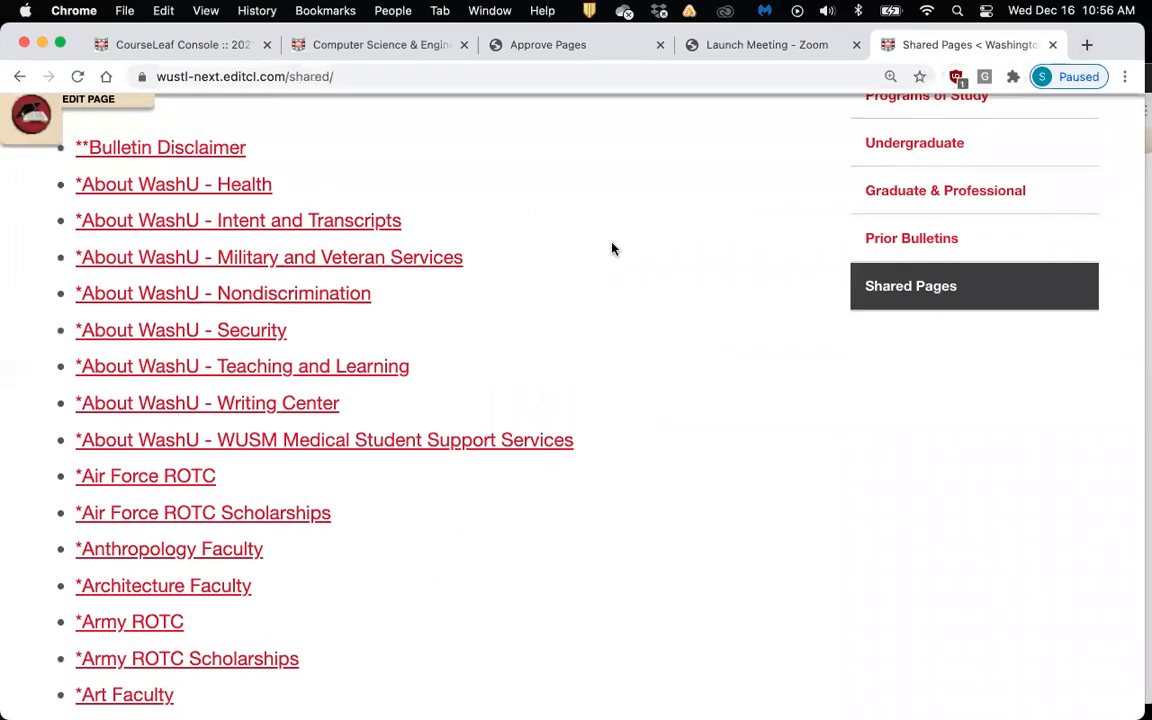
pyautogui.scroll(4, 612, 247)
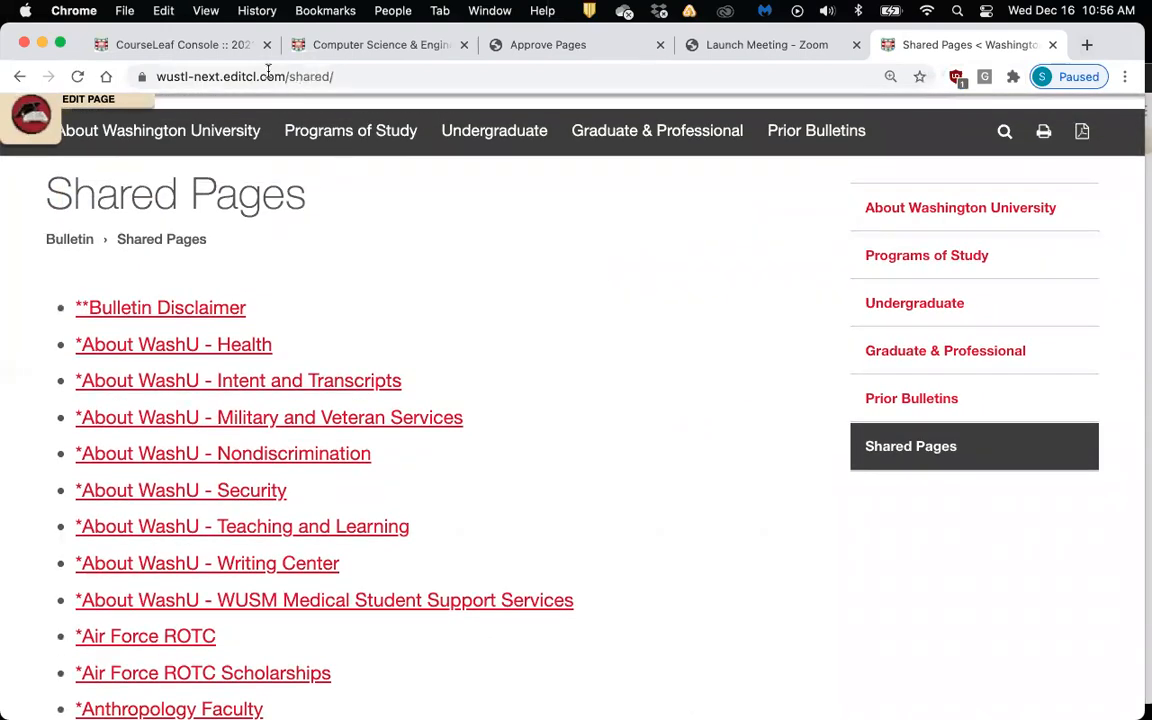
pyautogui.scroll(-2, 391, 275)
pyautogui.scroll(-1, 393, 278)
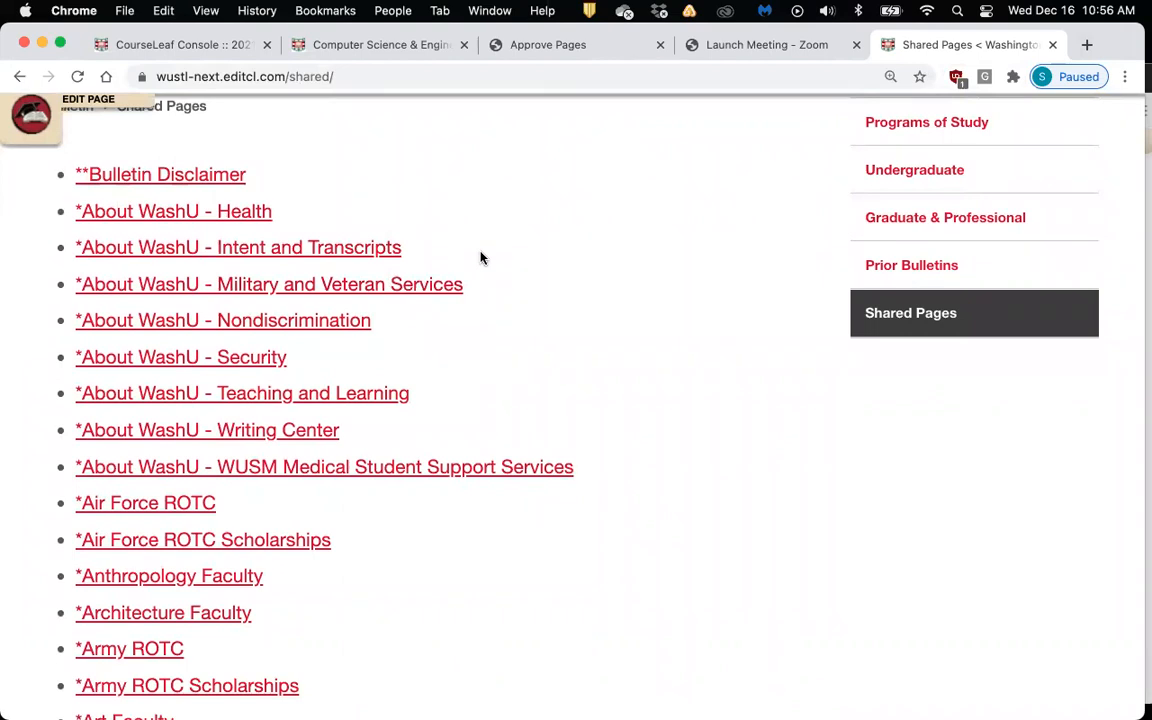
pyautogui.scroll(-1, 480, 258)
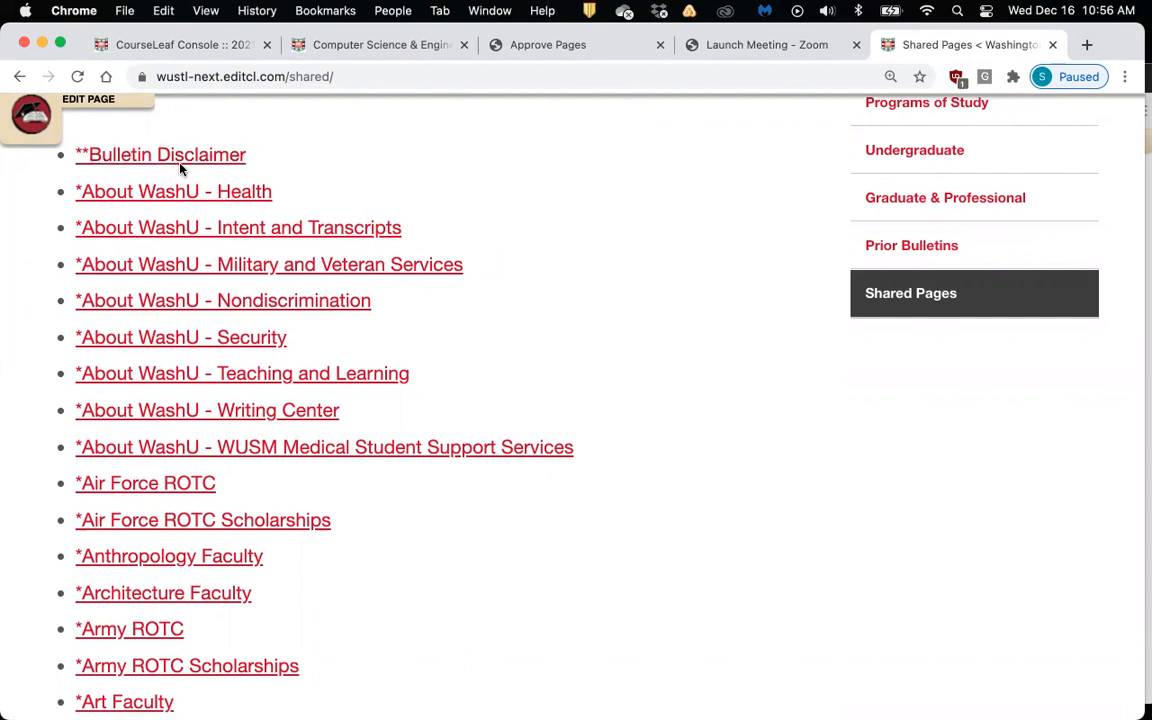
pyautogui.click(250, 196)
pyautogui.scroll(-2, 530, 262)
pyautogui.scroll(-3, 530, 262)
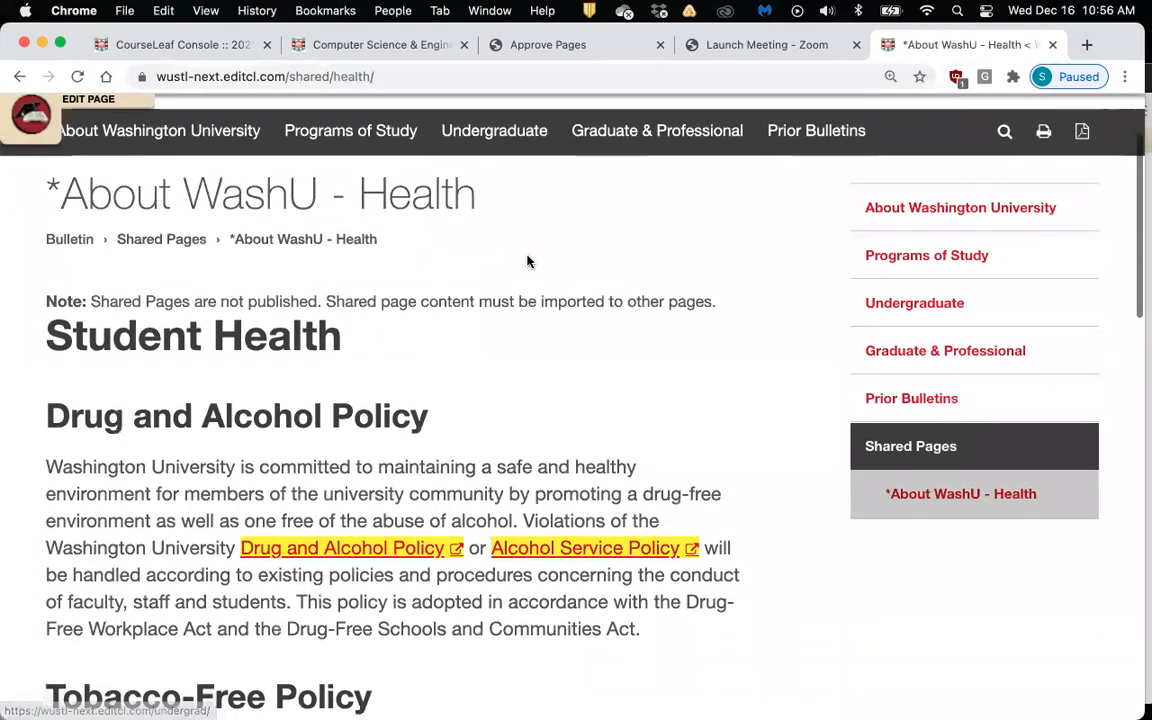
pyautogui.scroll(-1, 528, 262)
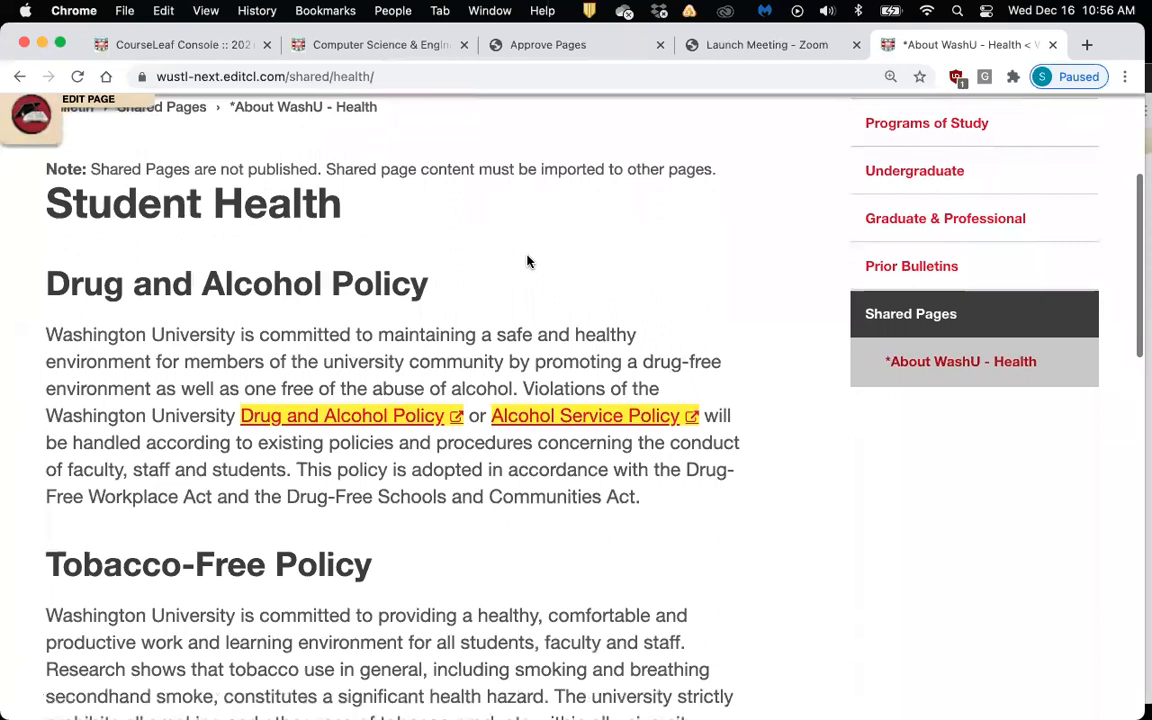
pyautogui.scroll(-1, 528, 262)
pyautogui.scroll(-3, 528, 262)
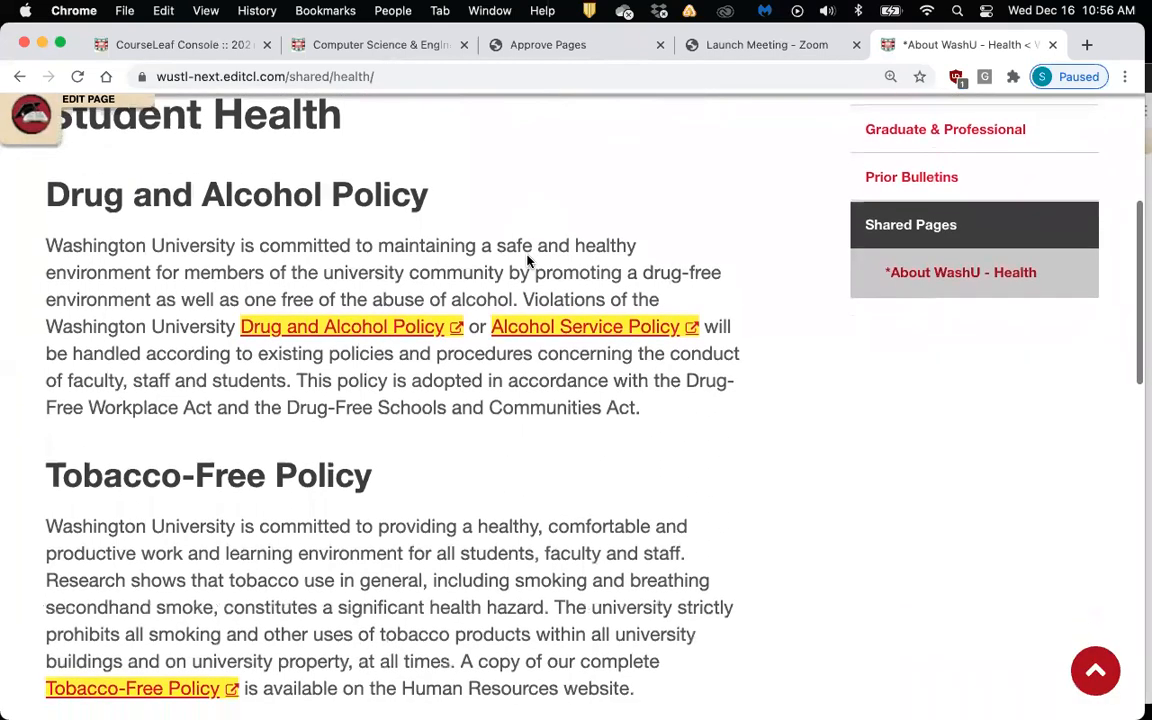
pyautogui.scroll(-2, 528, 262)
pyautogui.scroll(2, 529, 262)
pyautogui.scroll(3, 528, 262)
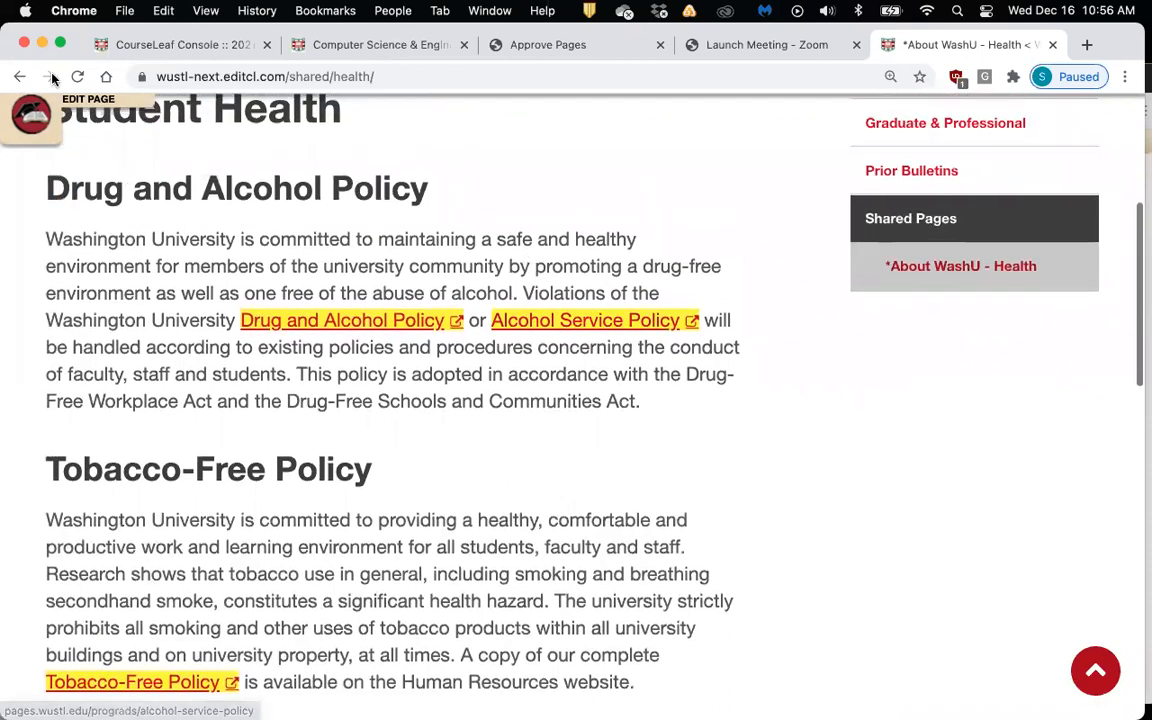
# Go back to /shared/ and browse the alphabetical list from Bulletin Disclaimer through BME PhD Requirements
pyautogui.click(19, 76)
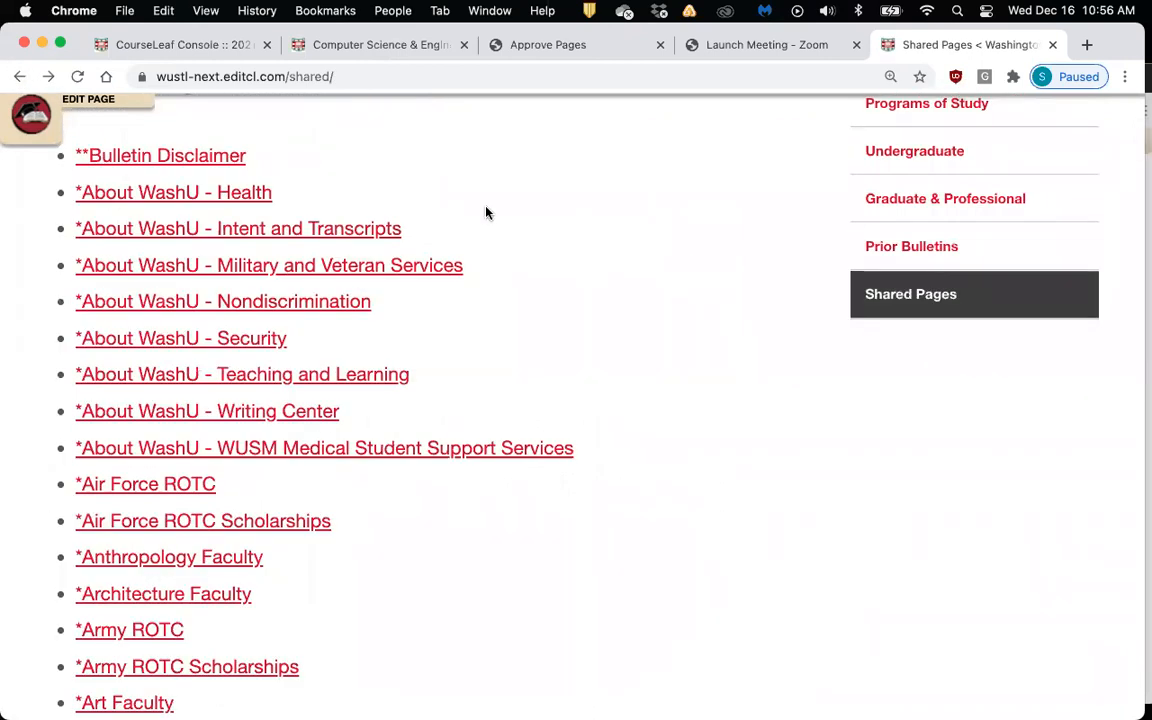
pyautogui.scroll(-1, 487, 212)
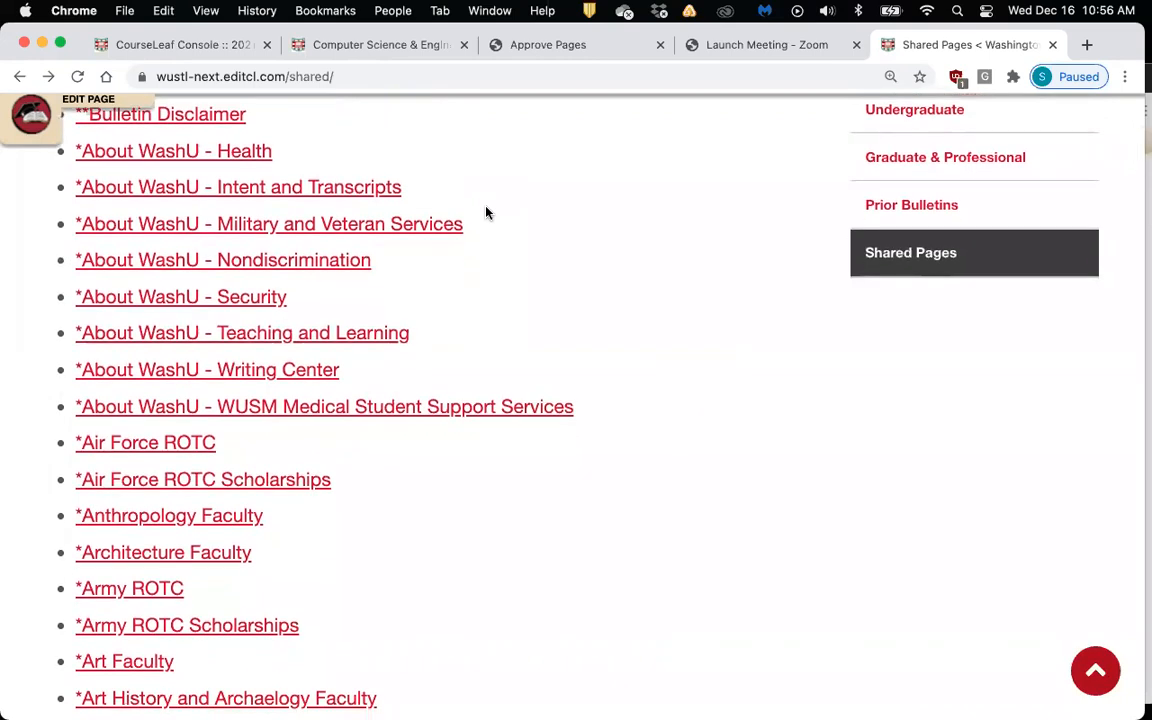
pyautogui.scroll(2, 487, 212)
pyautogui.scroll(-1, 487, 212)
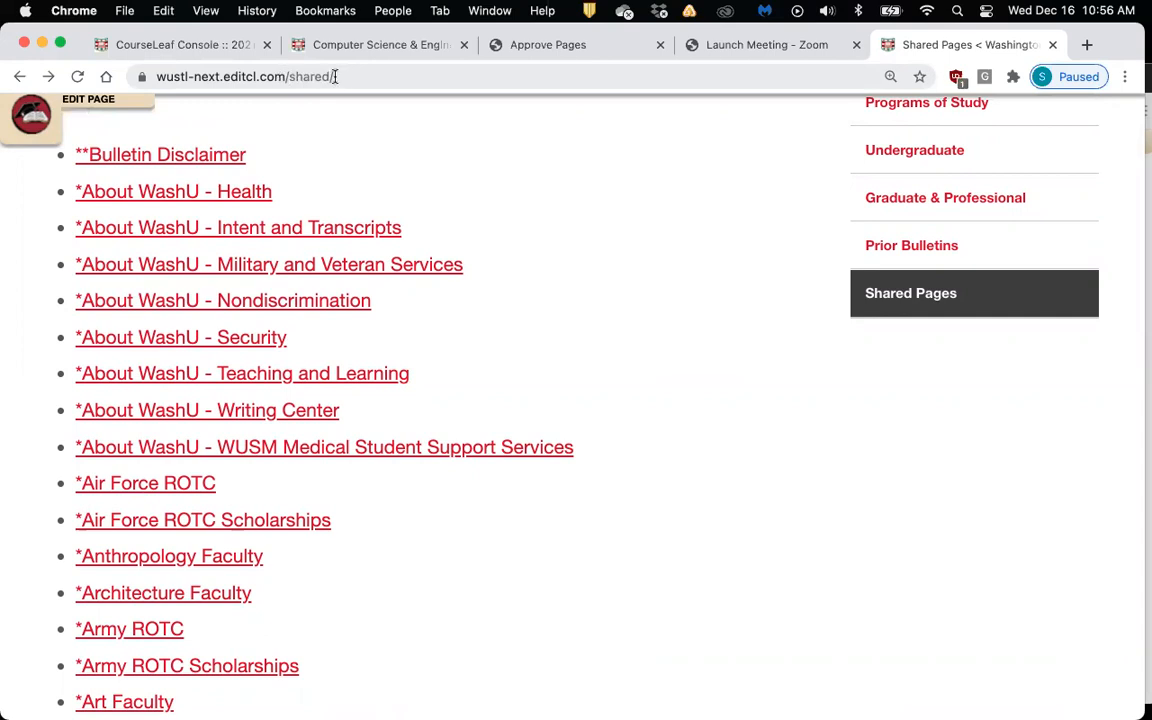
pyautogui.scroll(-10, 441, 283)
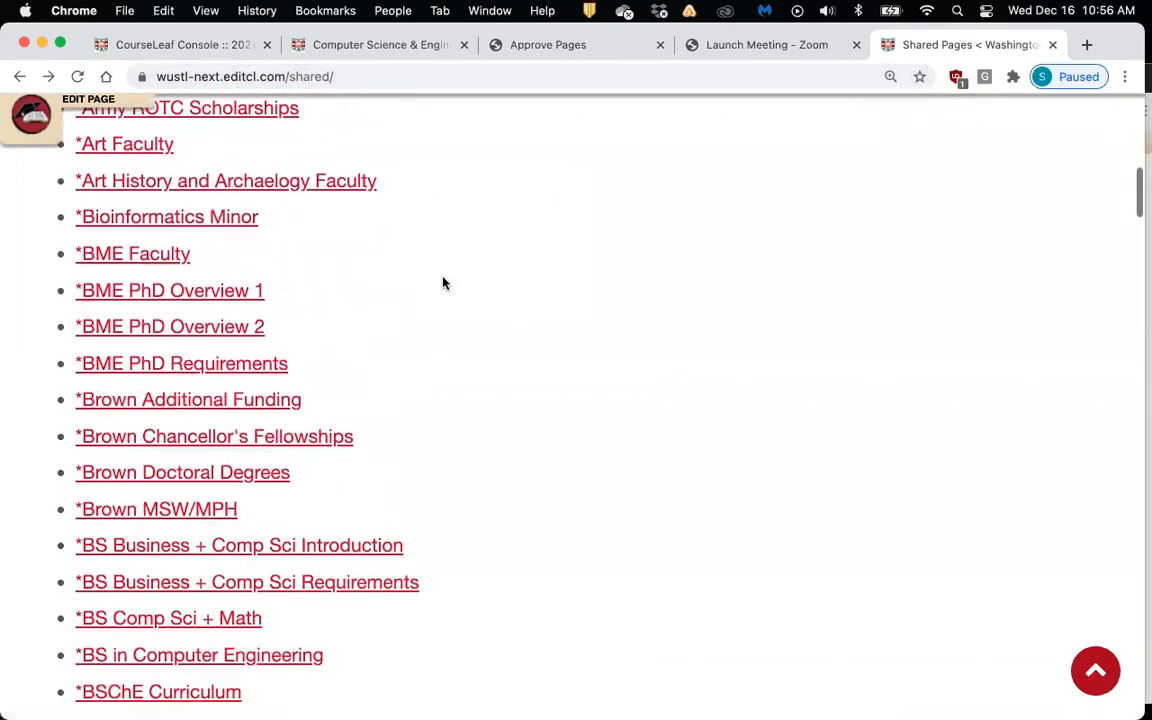
pyautogui.scroll(-4, 444, 283)
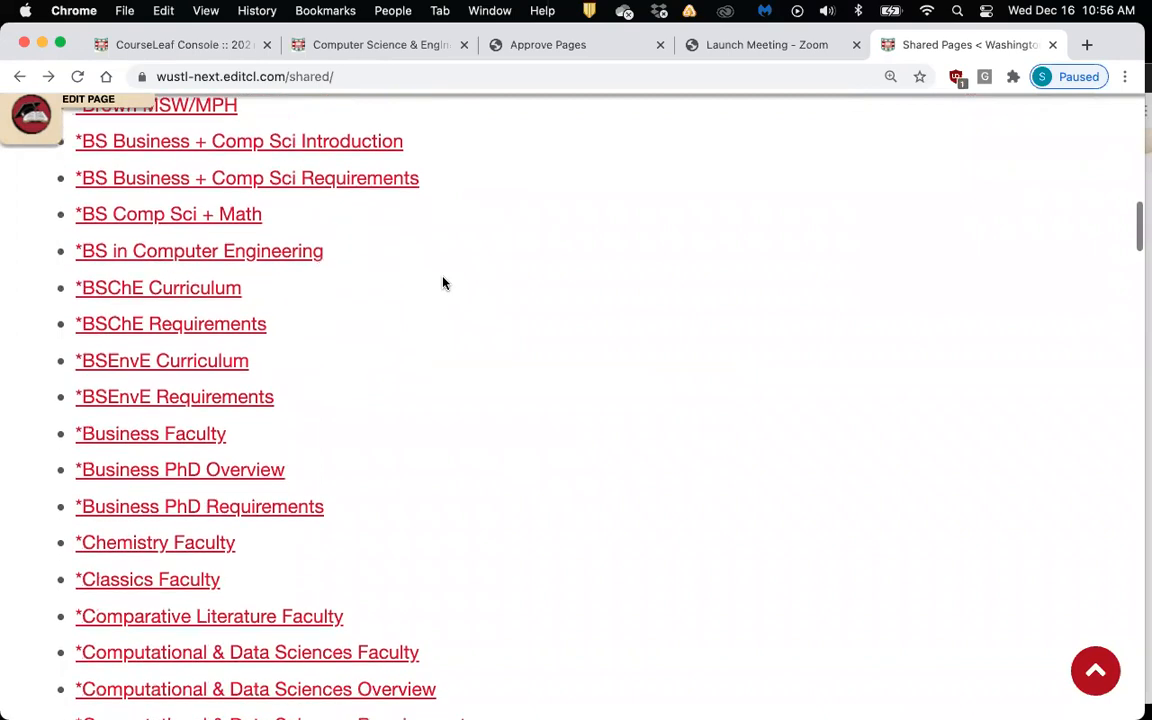
pyautogui.scroll(4, 444, 283)
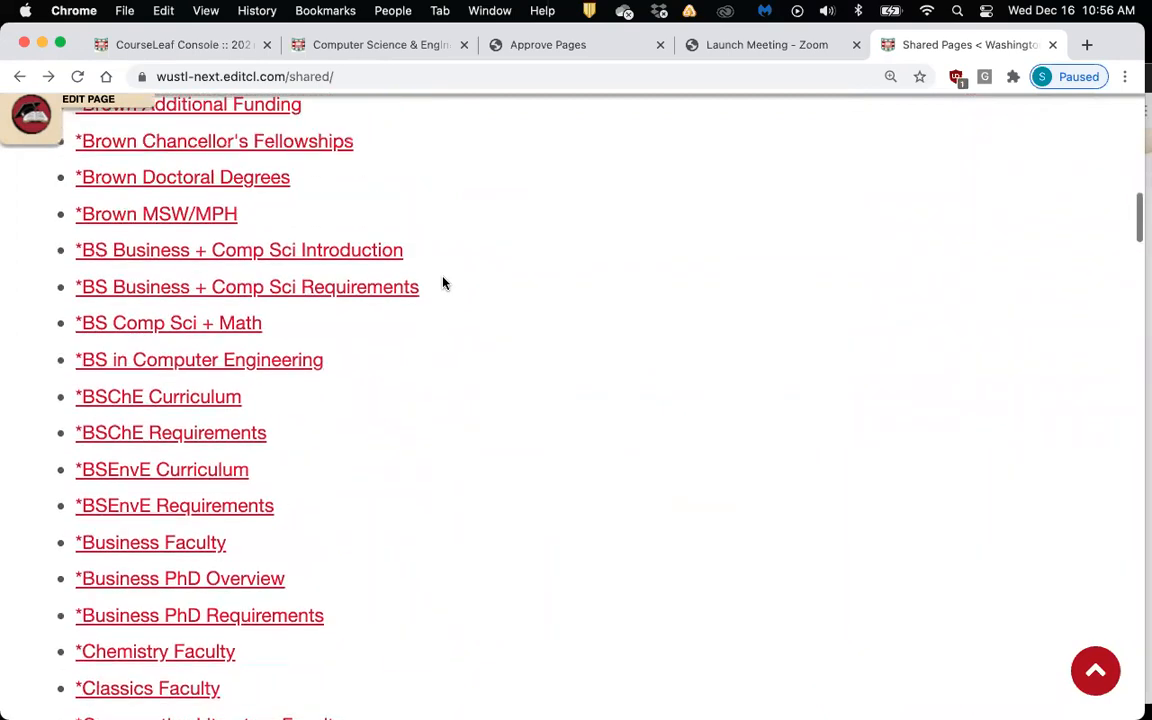
pyautogui.scroll(4, 444, 283)
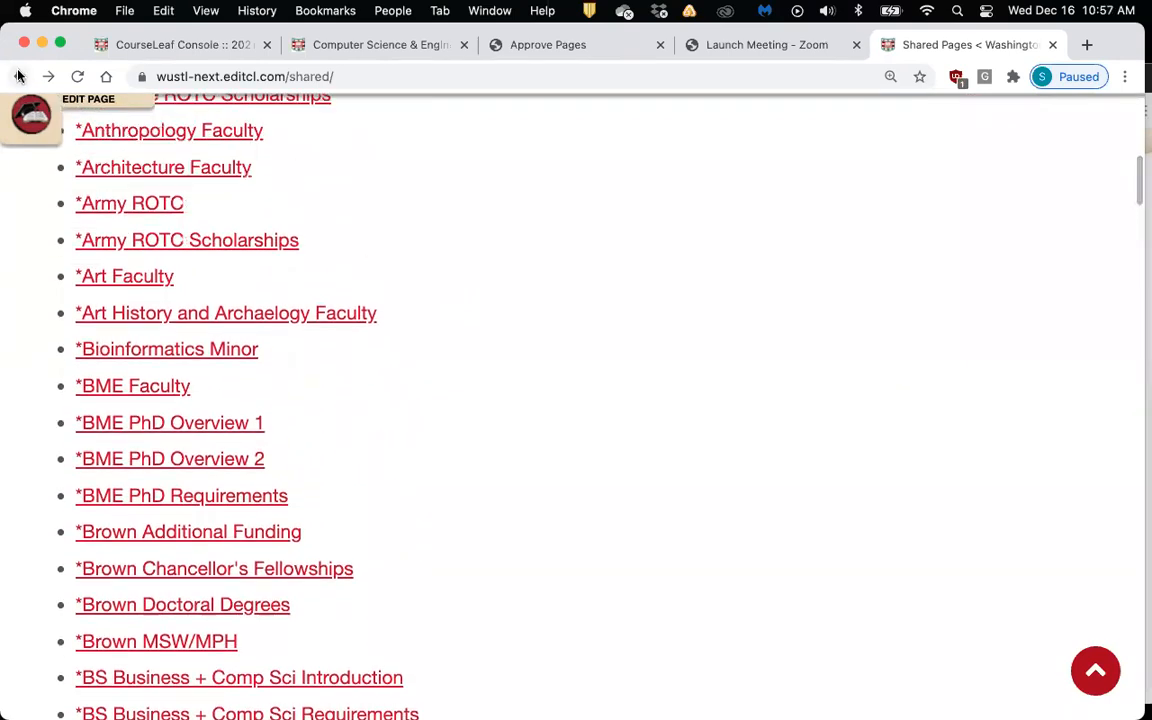
# Switch to the Computer Science & Engineering Training tab and lower its window to reveal Approve Pages
pyautogui.press('super+t')
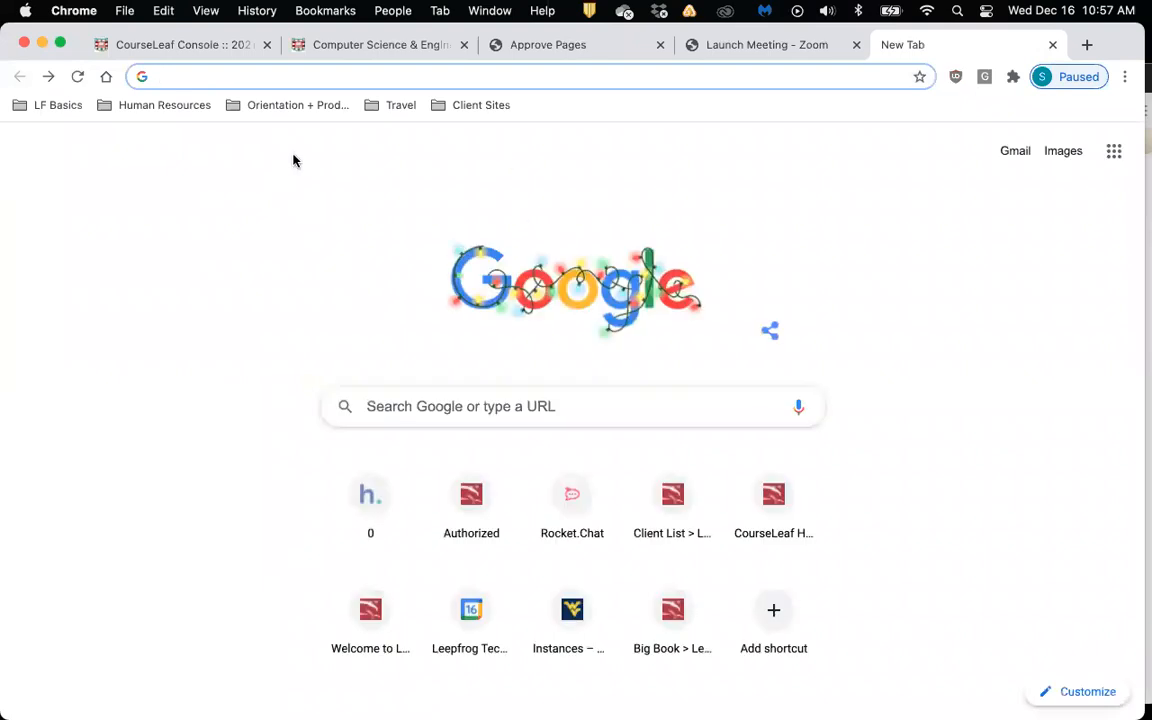
pyautogui.click(366, 46)
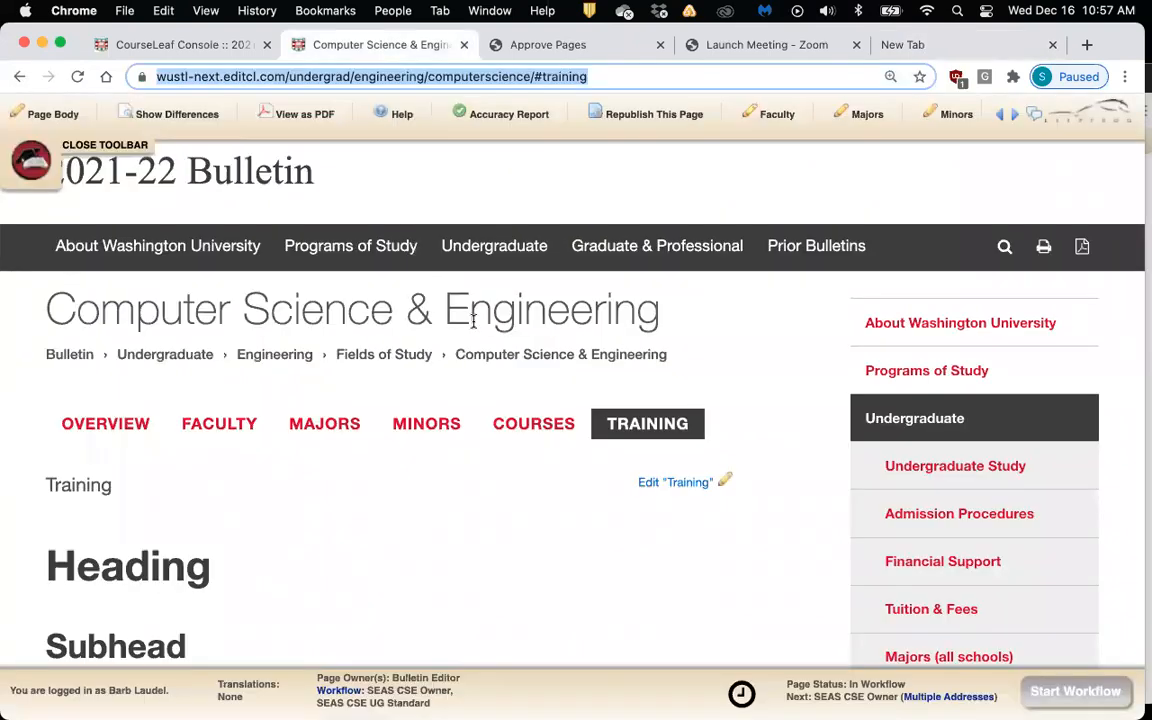
pyautogui.scroll(-1, 474, 320)
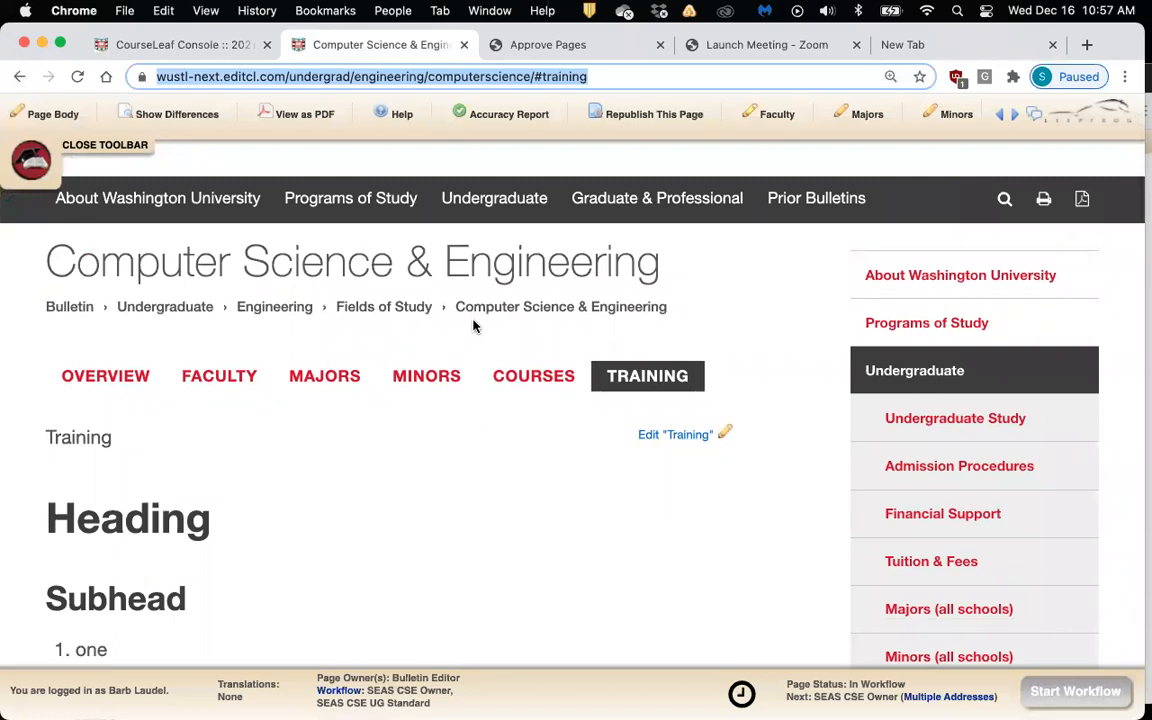
pyautogui.scroll(1, 484, 298)
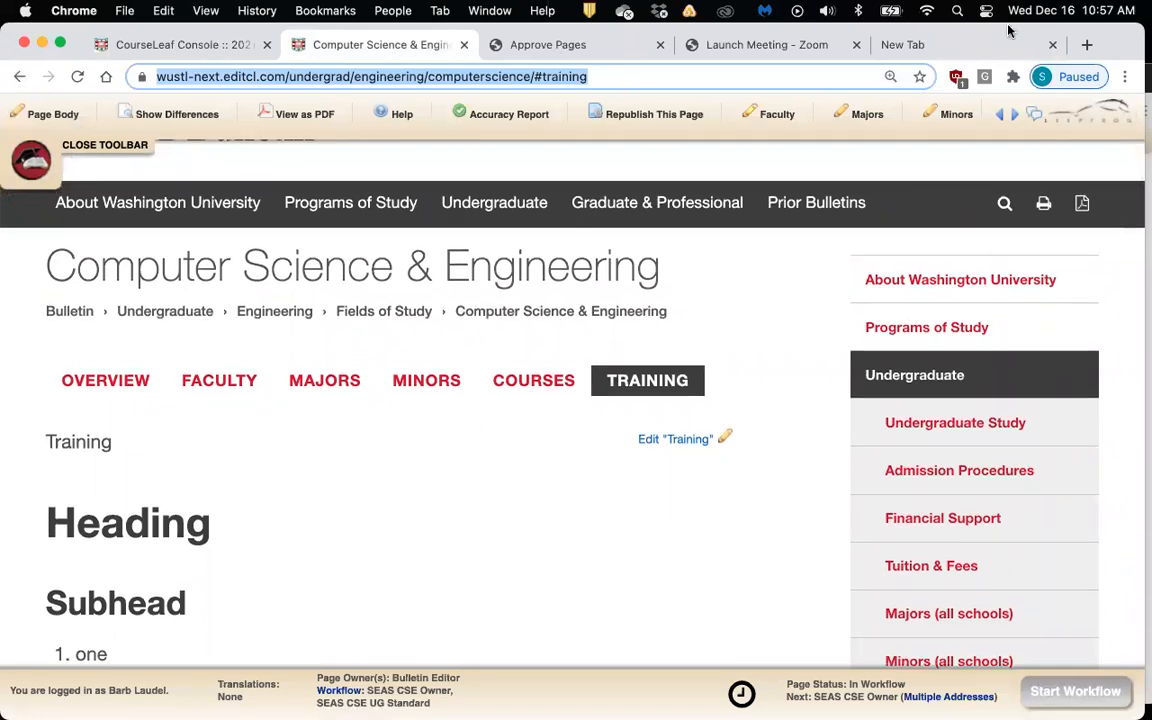
pyautogui.moveTo(1097, 52); pyautogui.dragTo(1090, 99)
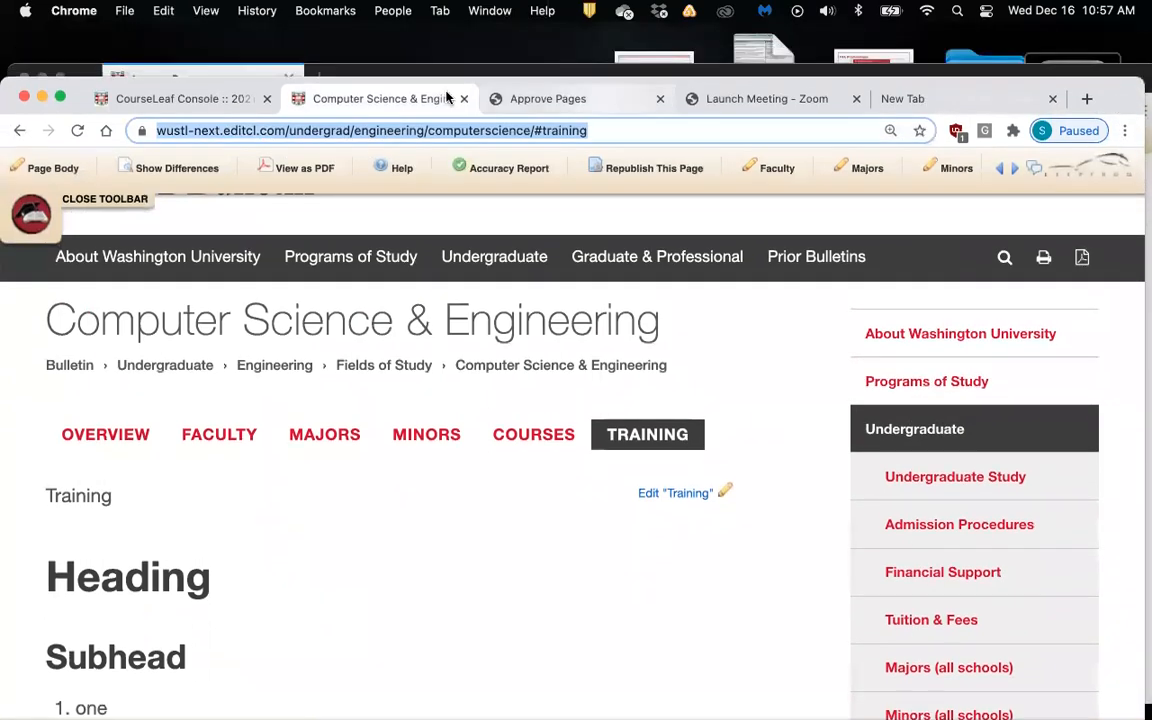
# Bring the Approve Pages window to the top, resize it, and zoom to 110%
pyautogui.click(84, 66)
pyautogui.moveTo(84, 64); pyautogui.dragTo(69, 18)
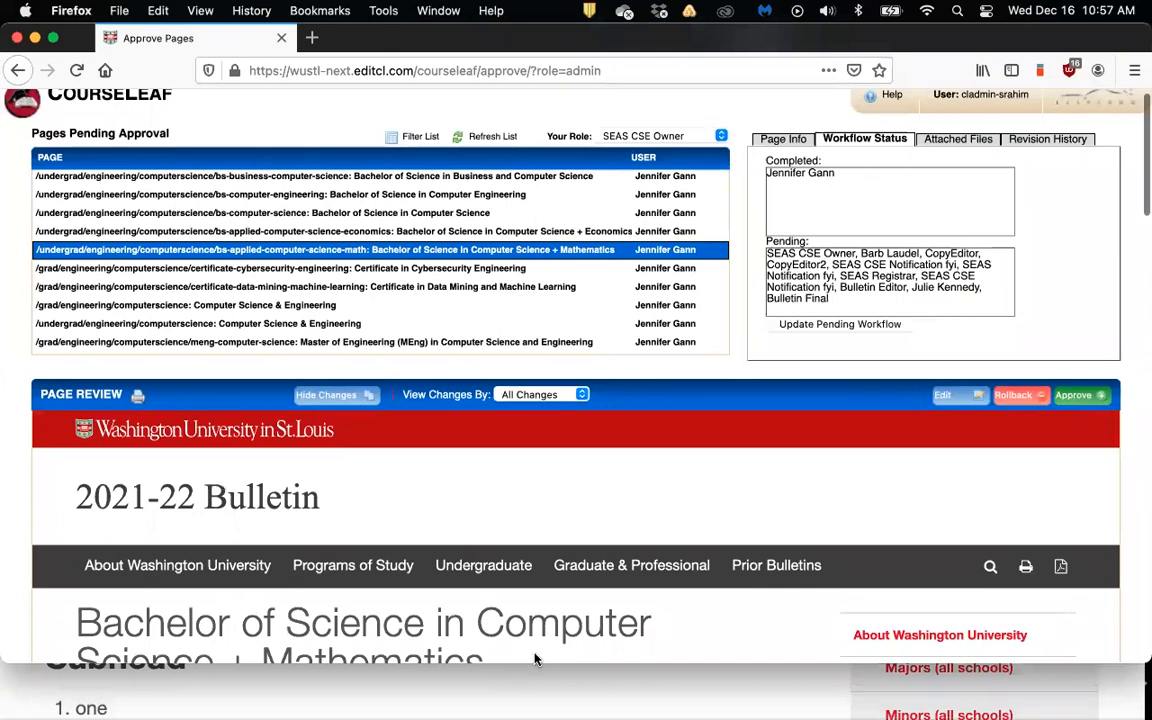
pyautogui.moveTo(529, 662); pyautogui.dragTo(528, 707)
pyautogui.scroll(-1, 563, 482)
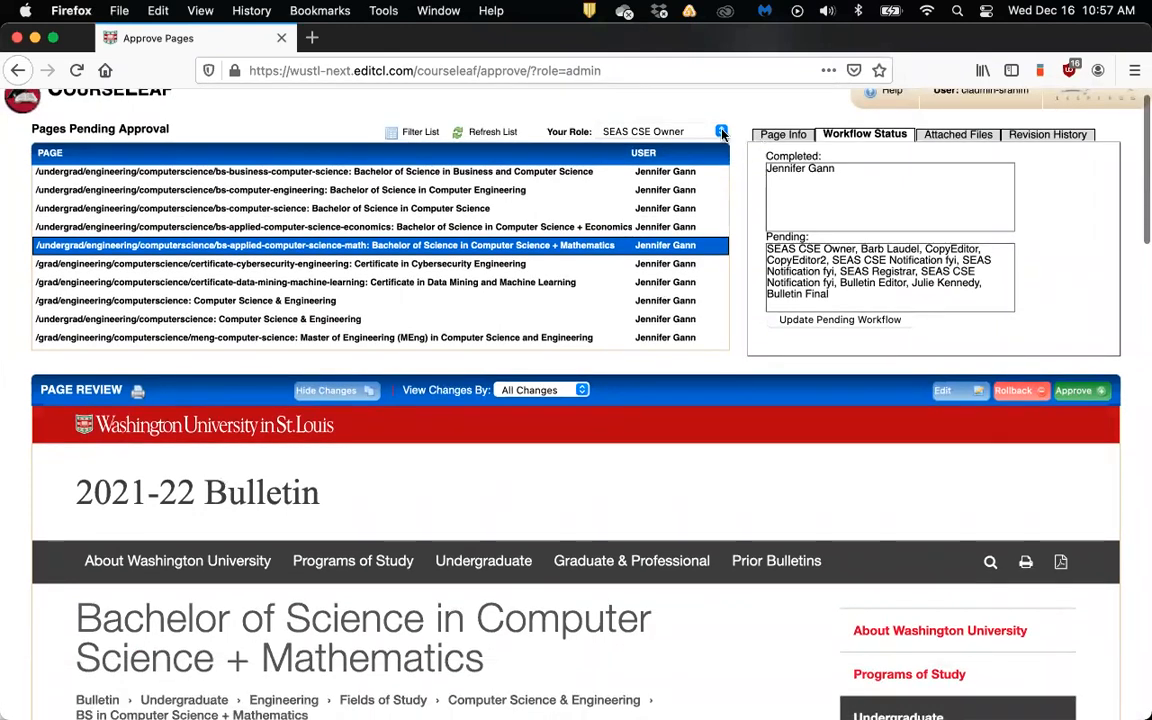
pyautogui.scroll(1, 722, 133)
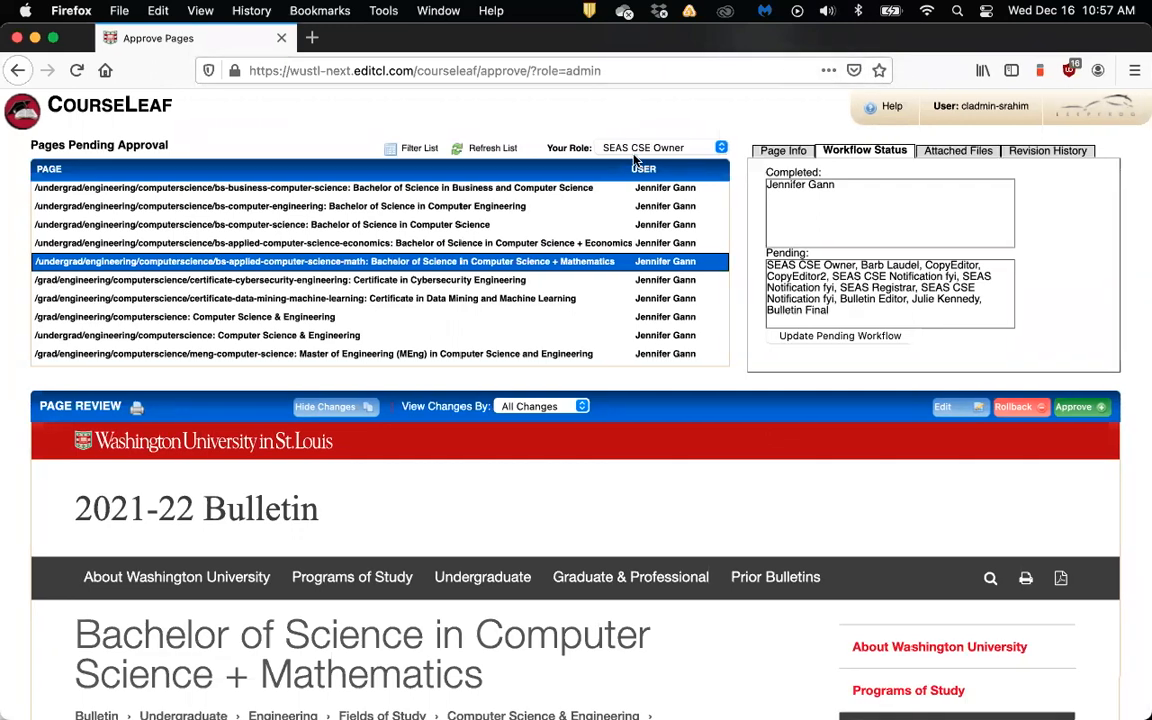
pyautogui.press('super+plus')
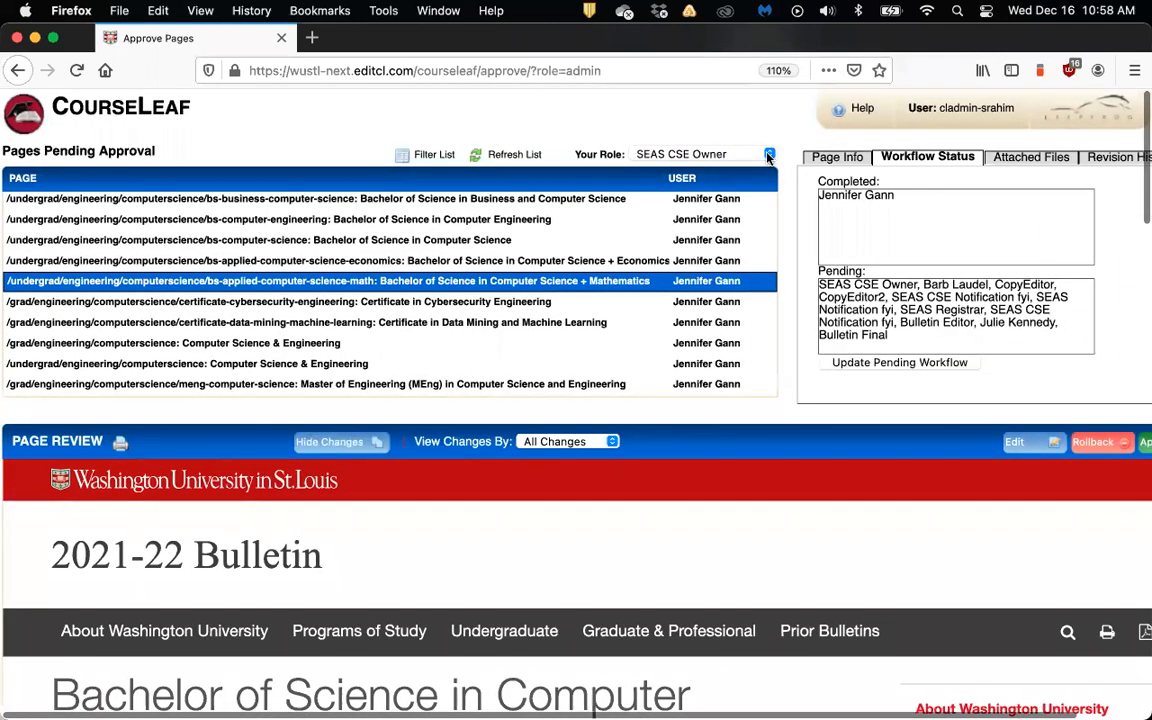
# Check the Your Role dropdown options and keep SEAS CSE Owner selected
pyautogui.click(769, 154)
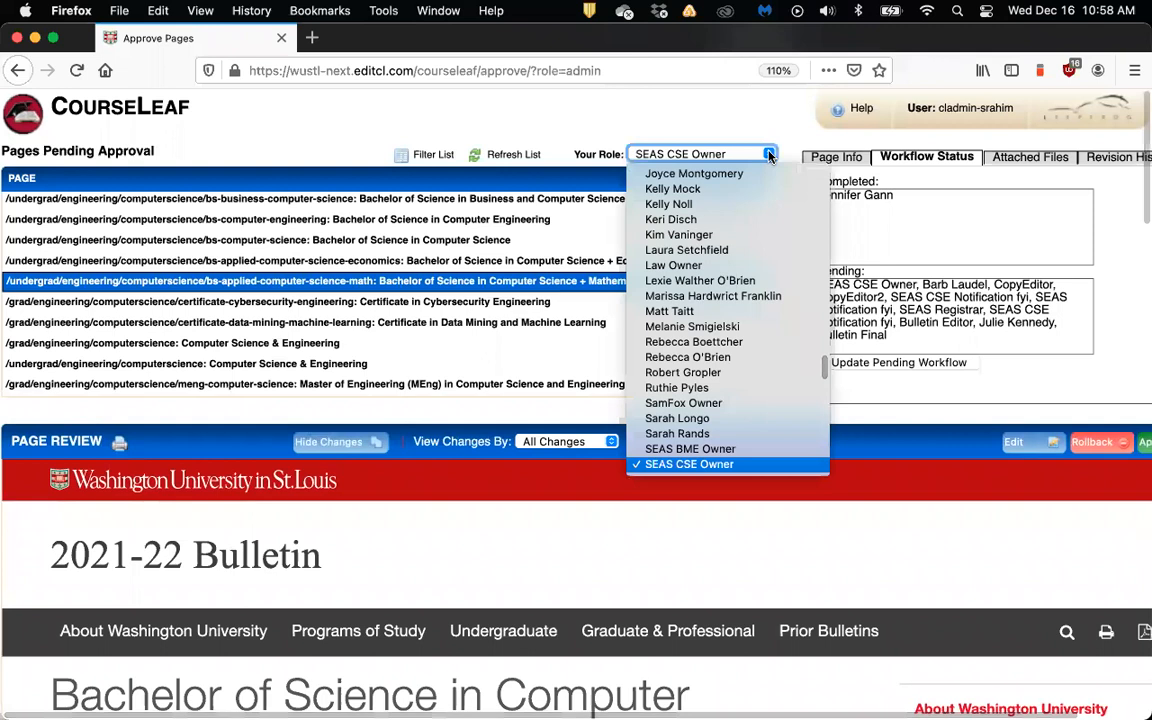
pyautogui.click(758, 133)
pyautogui.click(783, 126)
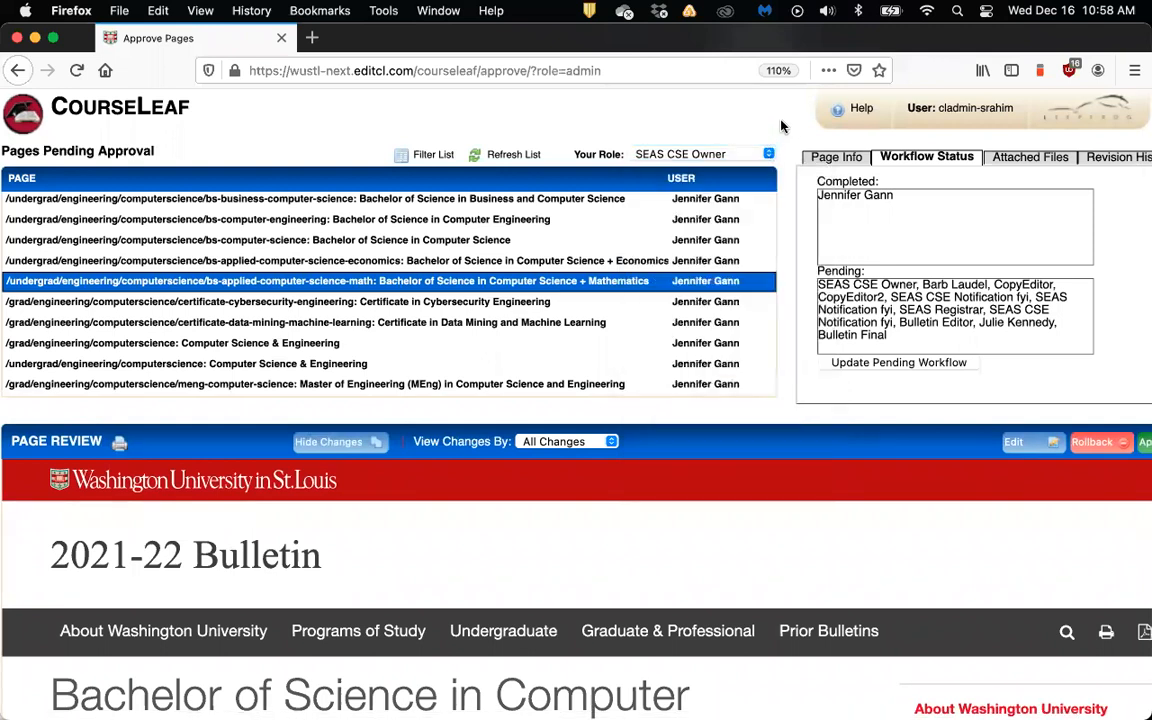
pyautogui.click(769, 155)
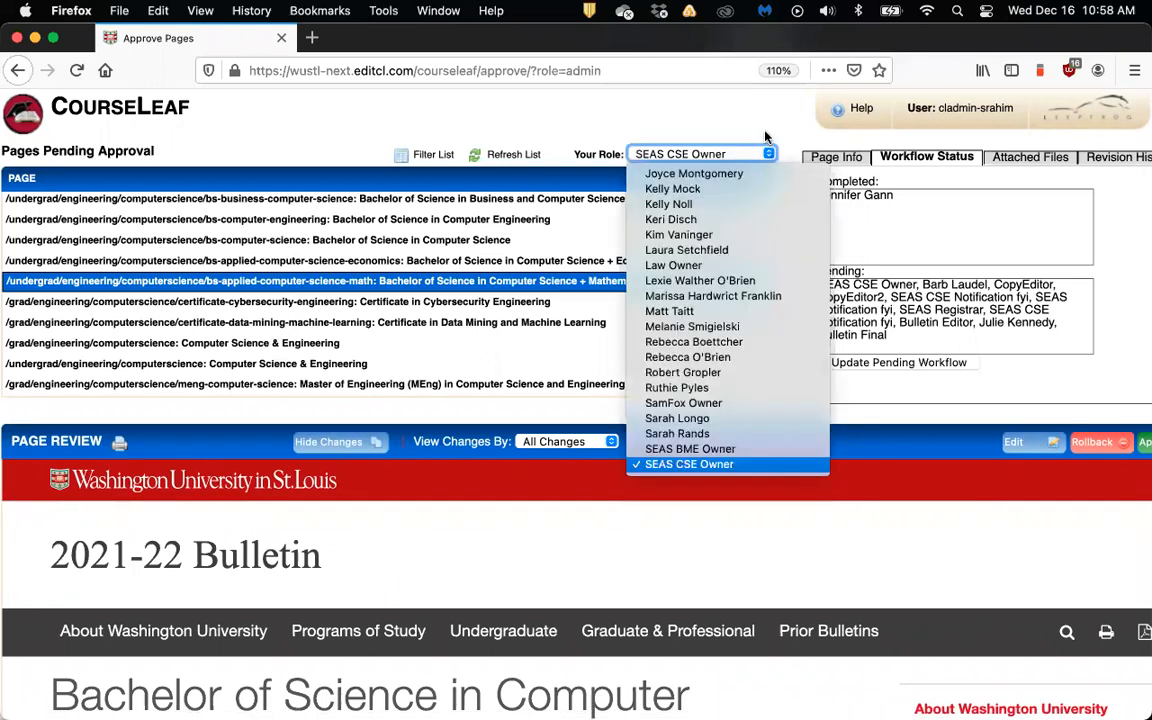
pyautogui.click(766, 136)
pyautogui.click(768, 155)
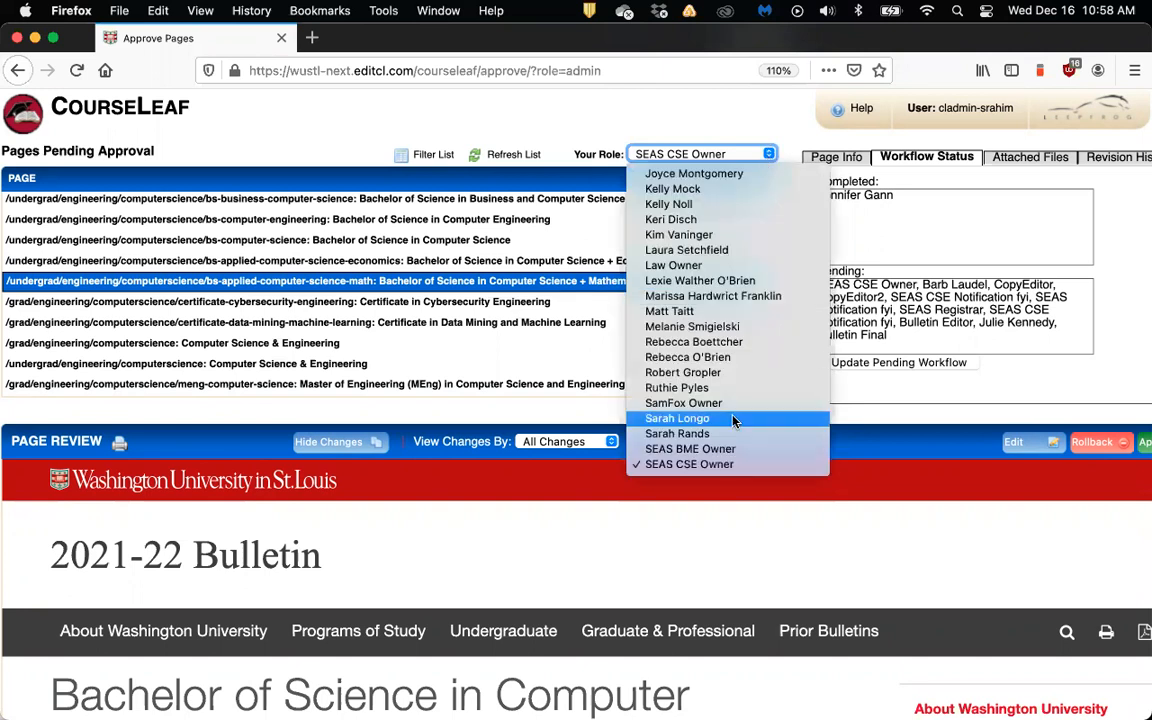
pyautogui.click(731, 466)
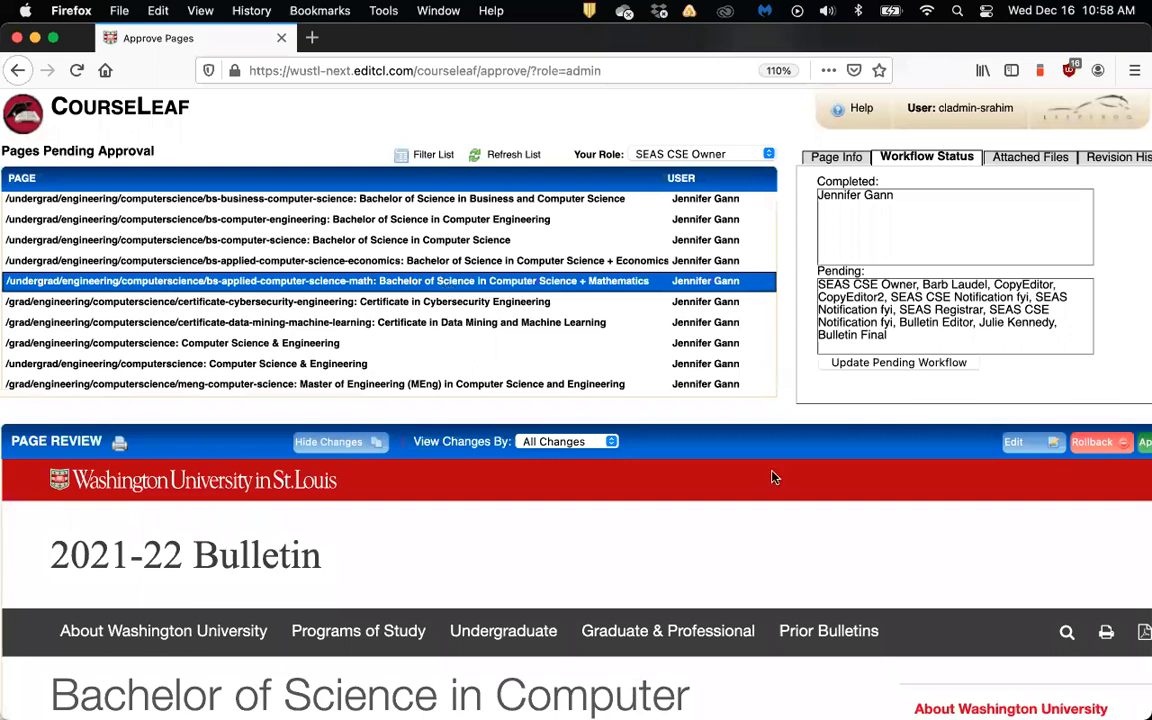
# Scroll the BS in Computer Science + Mathematics preview past Electives to the footer and back
pyautogui.scroll(-5, 771, 476)
pyautogui.scroll(-5, 771, 476)
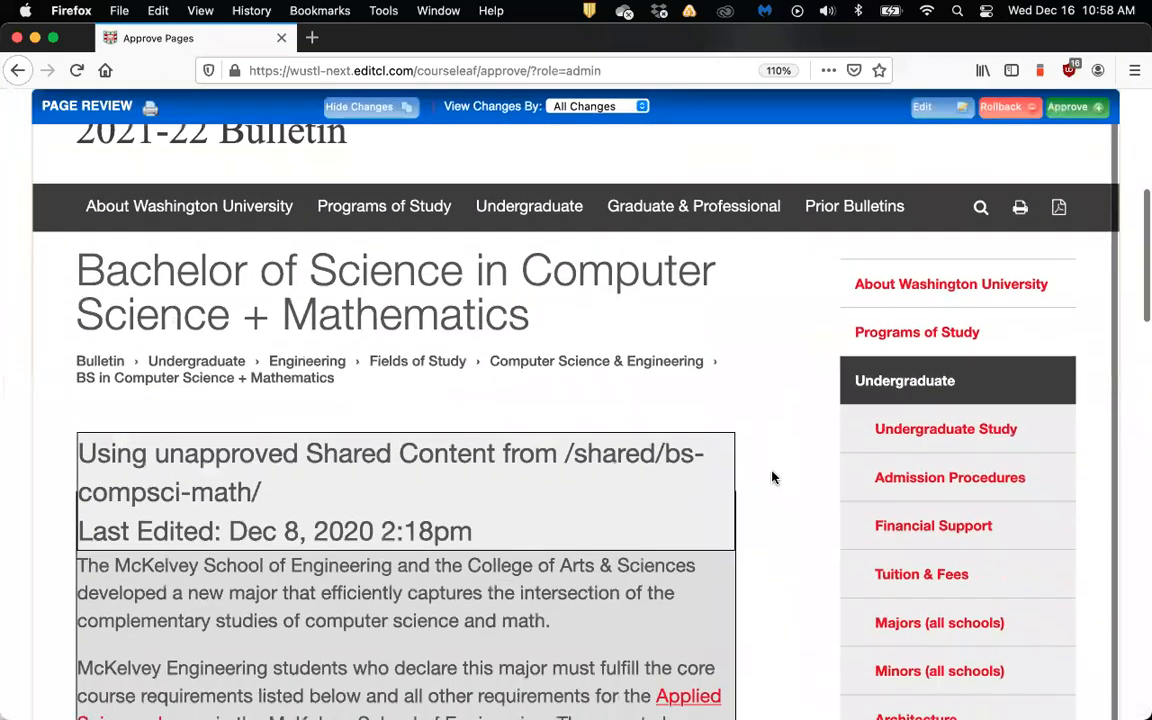
pyautogui.scroll(-10, 771, 476)
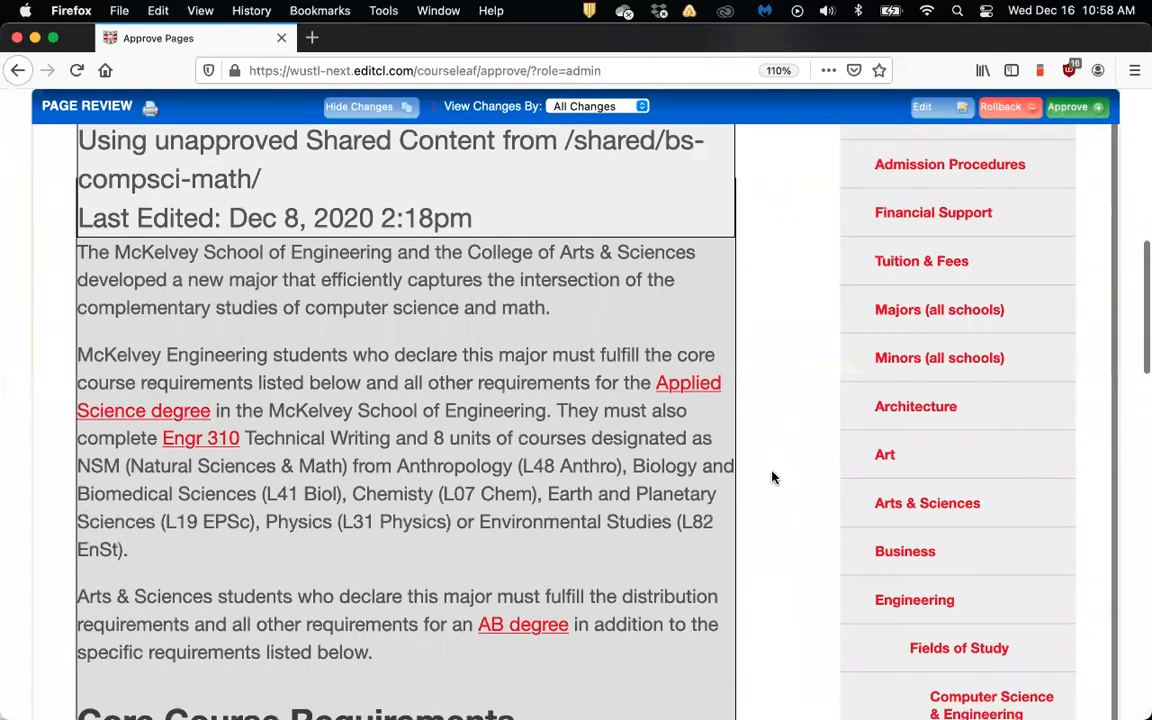
pyautogui.scroll(-12, 771, 476)
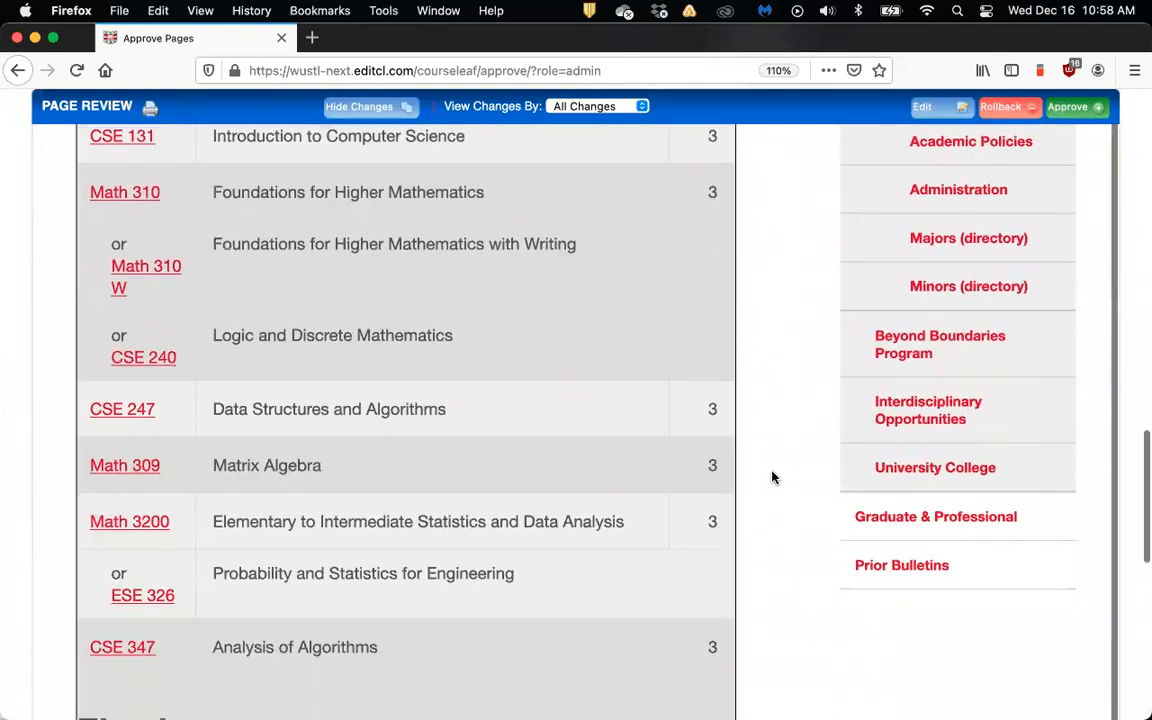
pyautogui.scroll(-6, 771, 477)
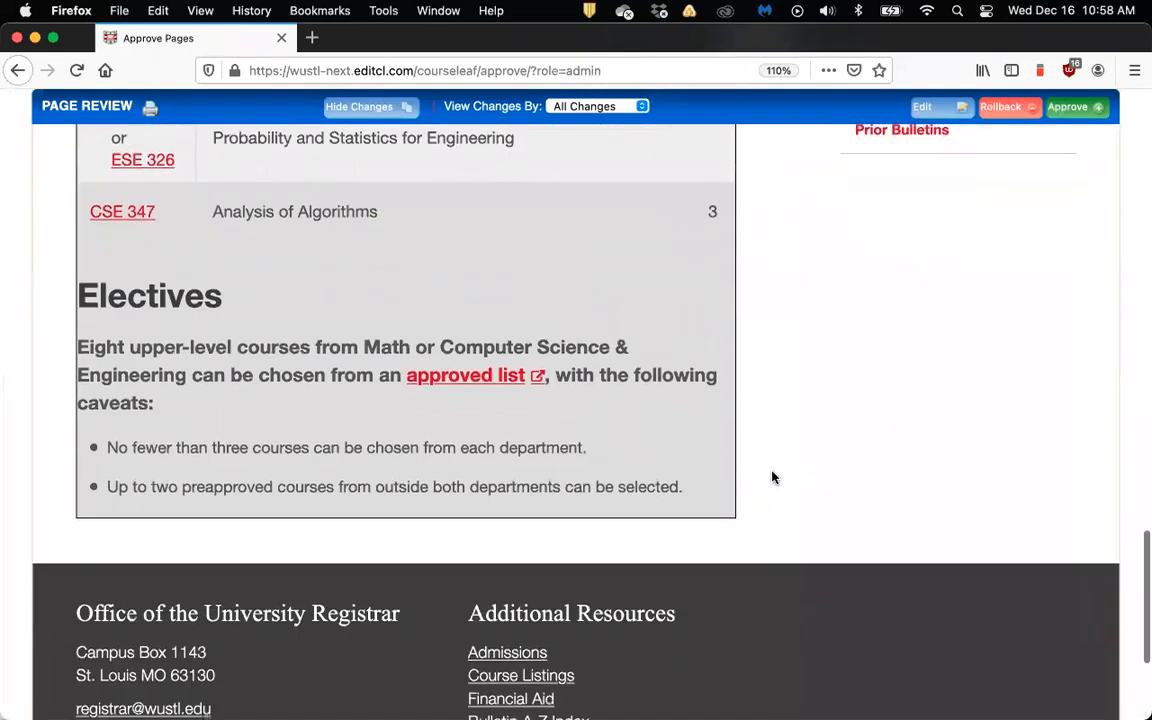
pyautogui.scroll(7, 771, 477)
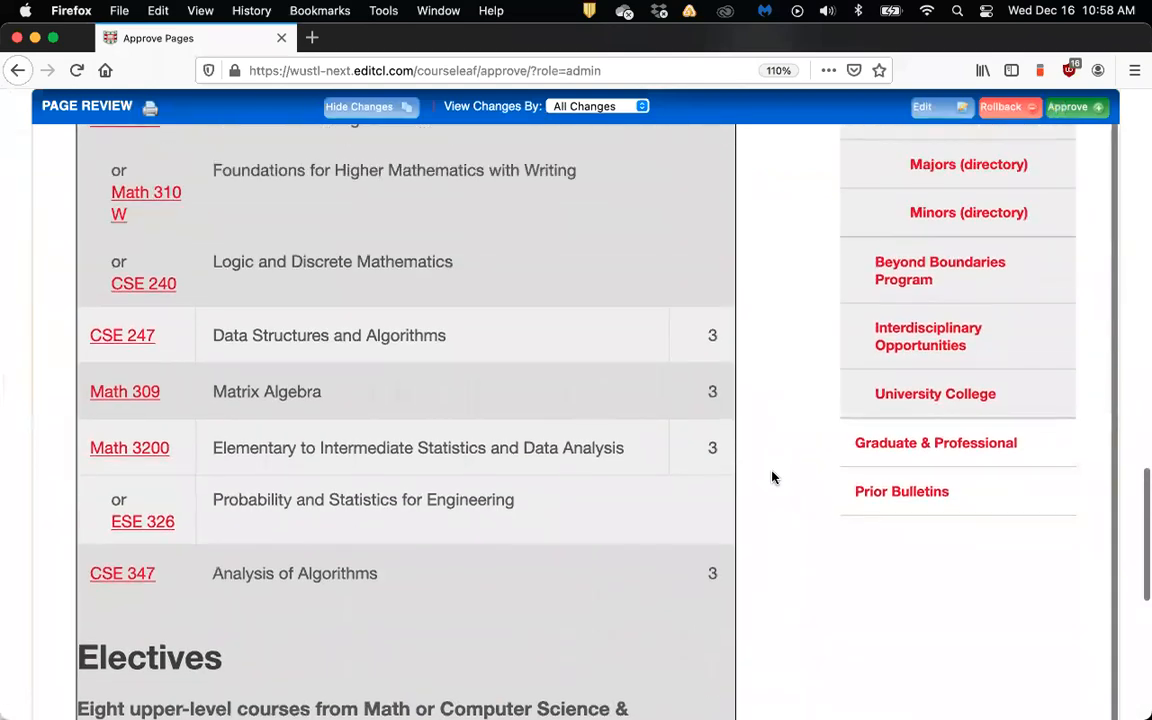
pyautogui.scroll(4, 771, 477)
pyautogui.scroll(20, 771, 477)
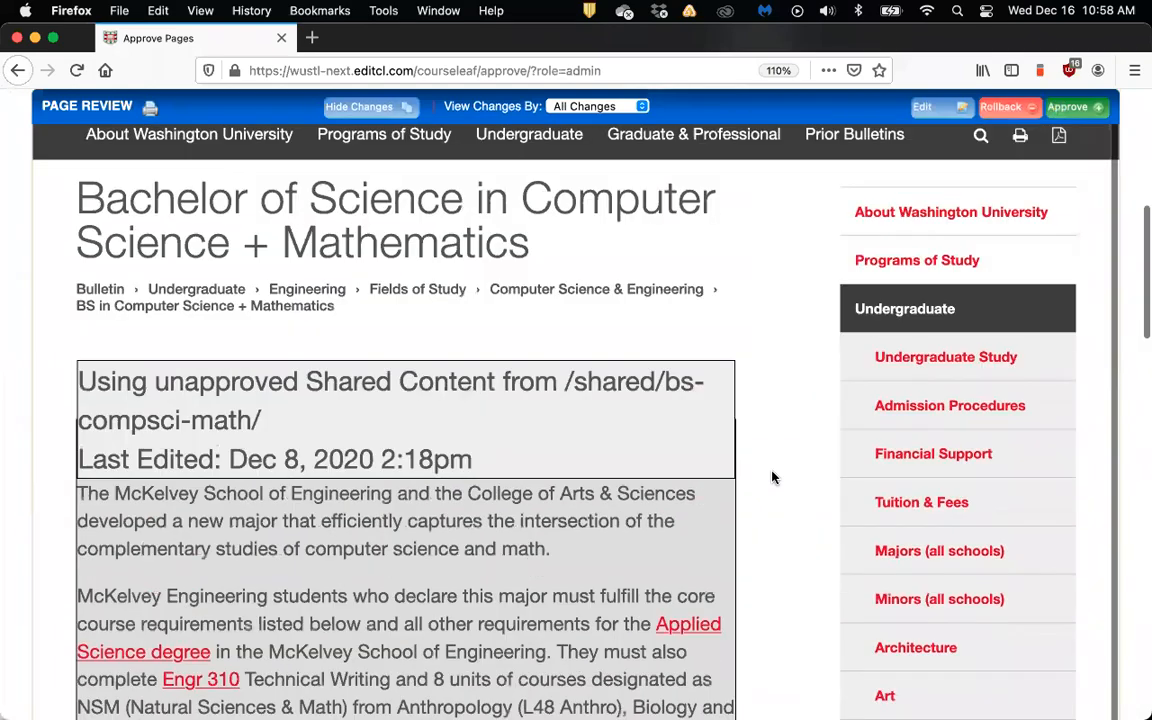
pyautogui.scroll(1, 771, 477)
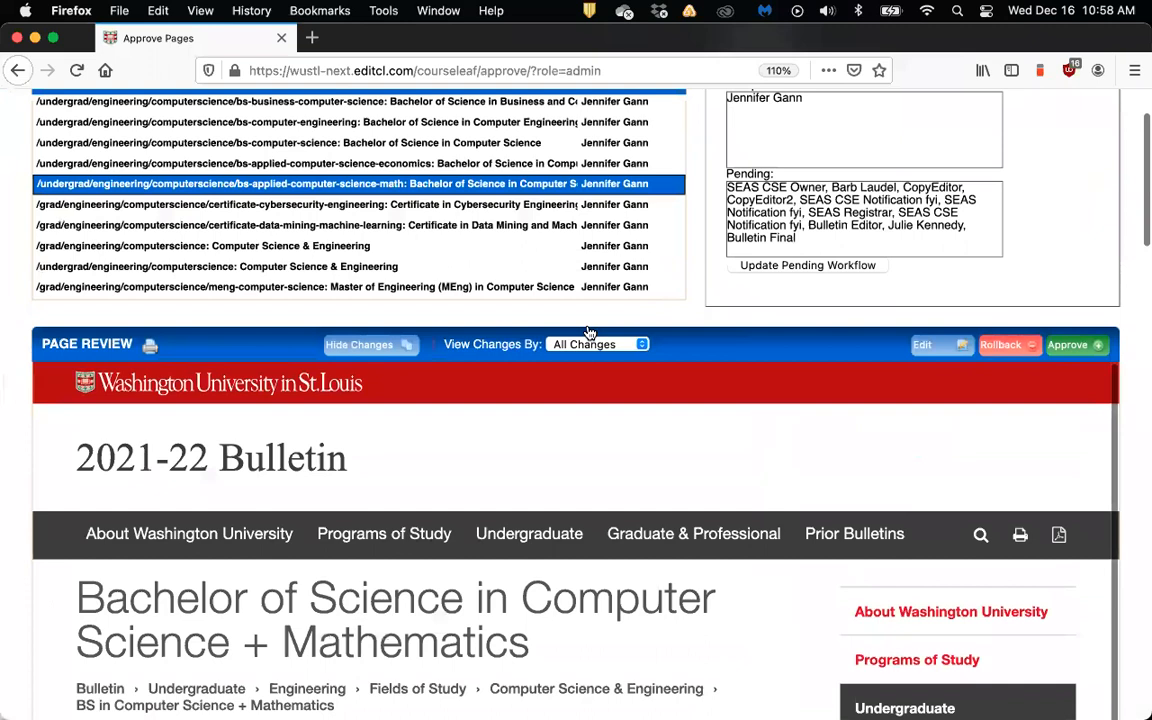
pyautogui.click(362, 207)
pyautogui.scroll(-10, 663, 506)
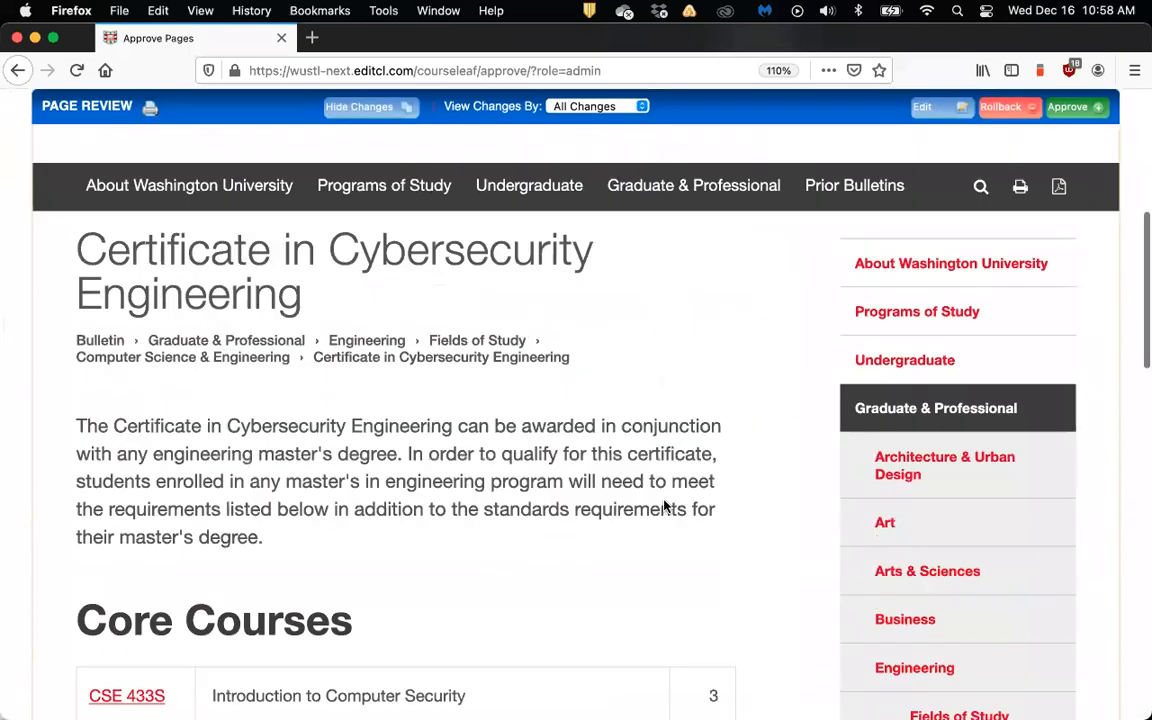
pyautogui.scroll(-10, 663, 506)
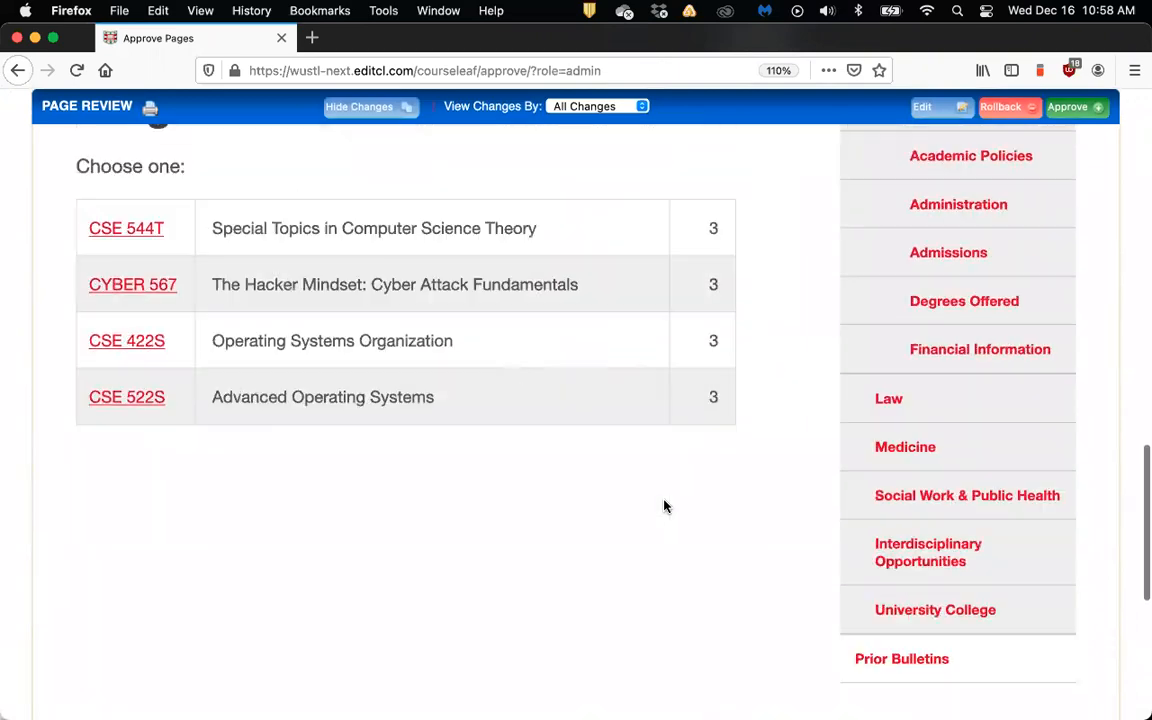
pyautogui.scroll(15, 663, 506)
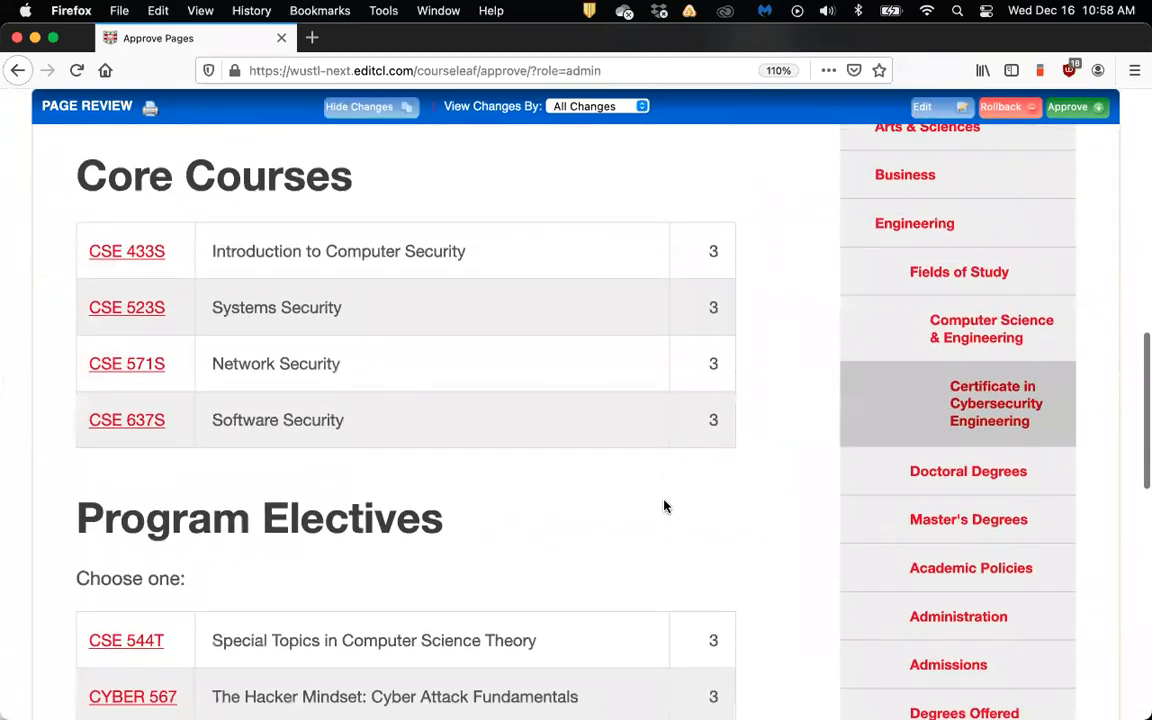
pyautogui.scroll(3, 663, 506)
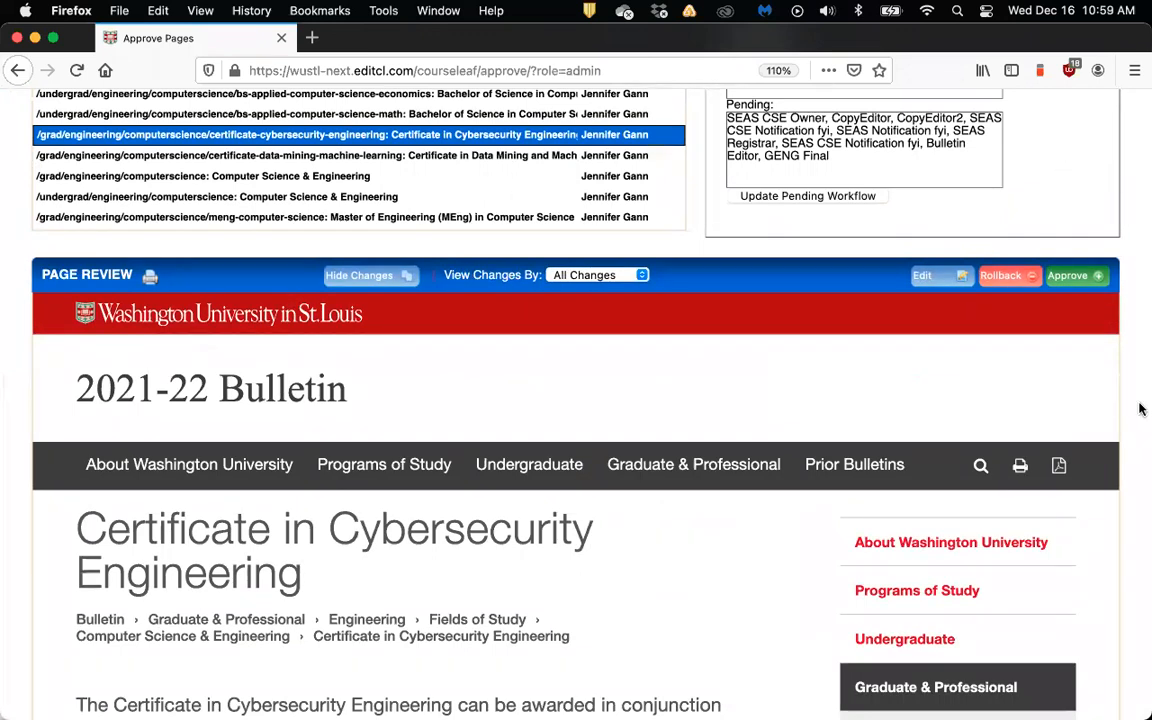
pyautogui.scroll(-2, 851, 342)
pyautogui.scroll(-3, 851, 347)
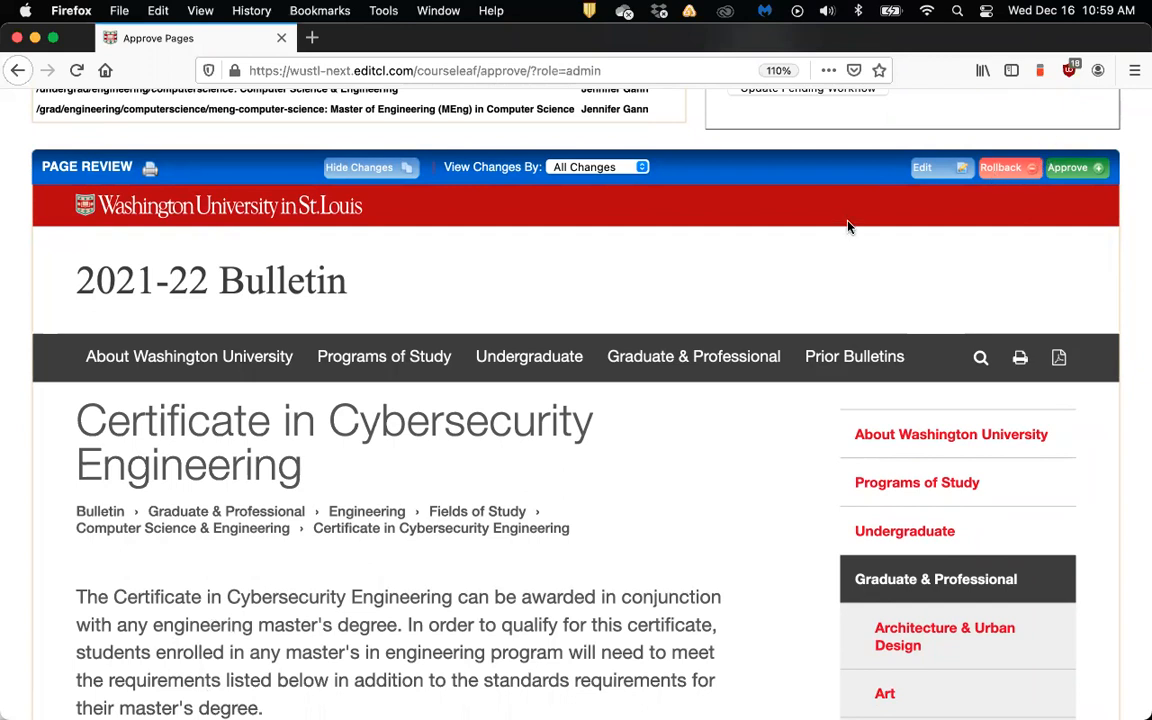
pyautogui.scroll(2, 850, 227)
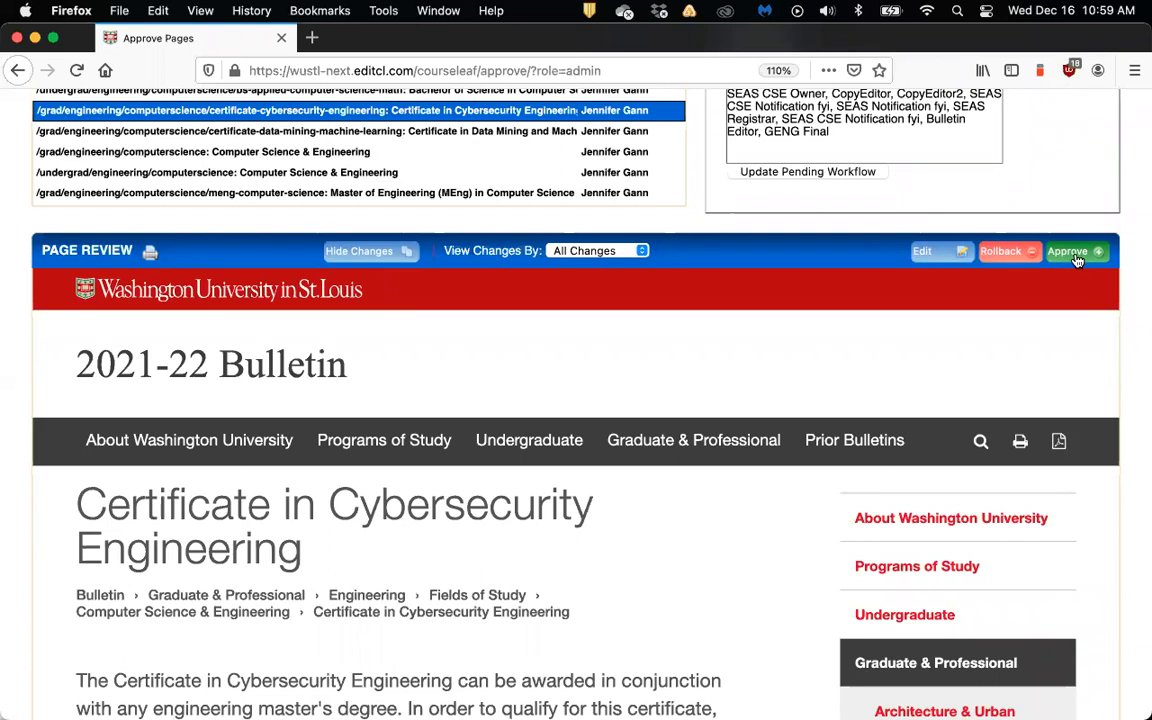
pyautogui.scroll(1, 540, 190)
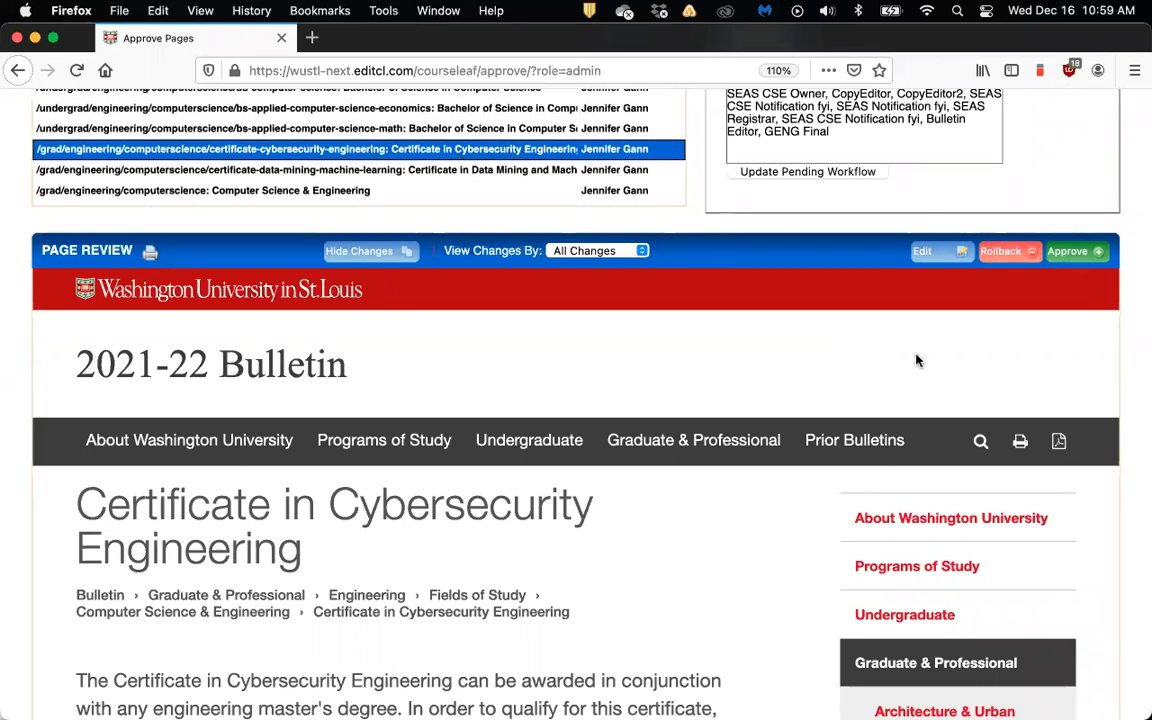
pyautogui.scroll(-3, 917, 360)
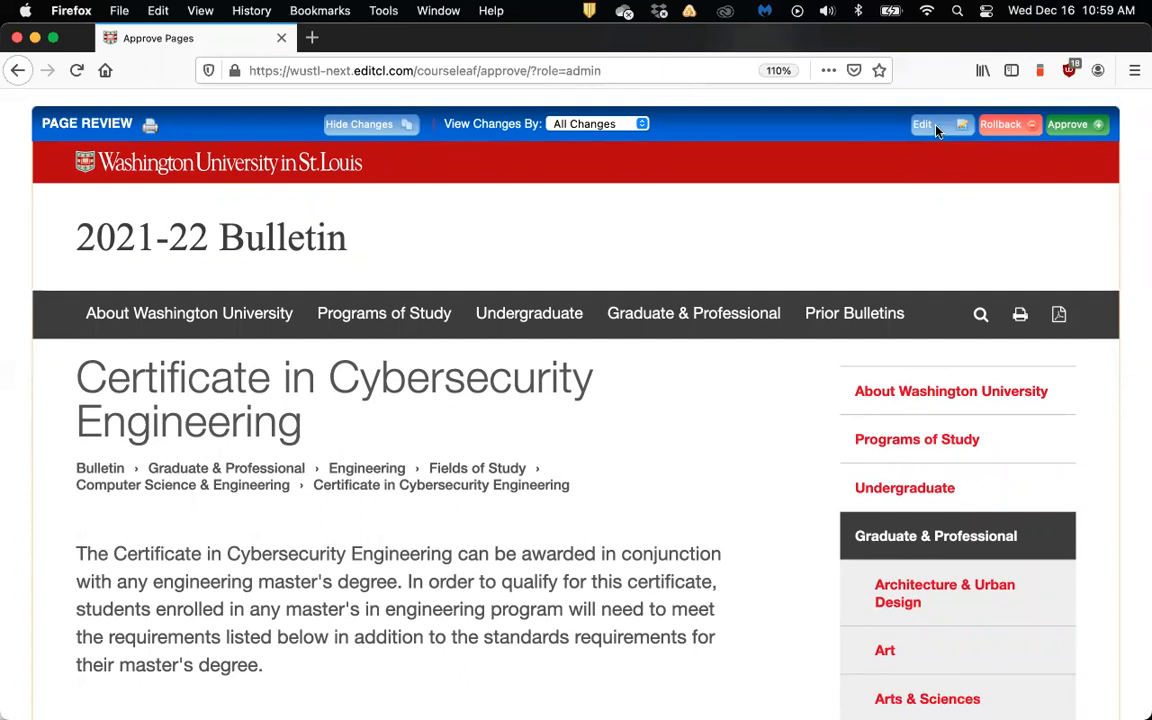
# Show the certificate page's editing toolbar with Owners/Workflow, Manage Tabs and Page Body
pyautogui.click(937, 131)
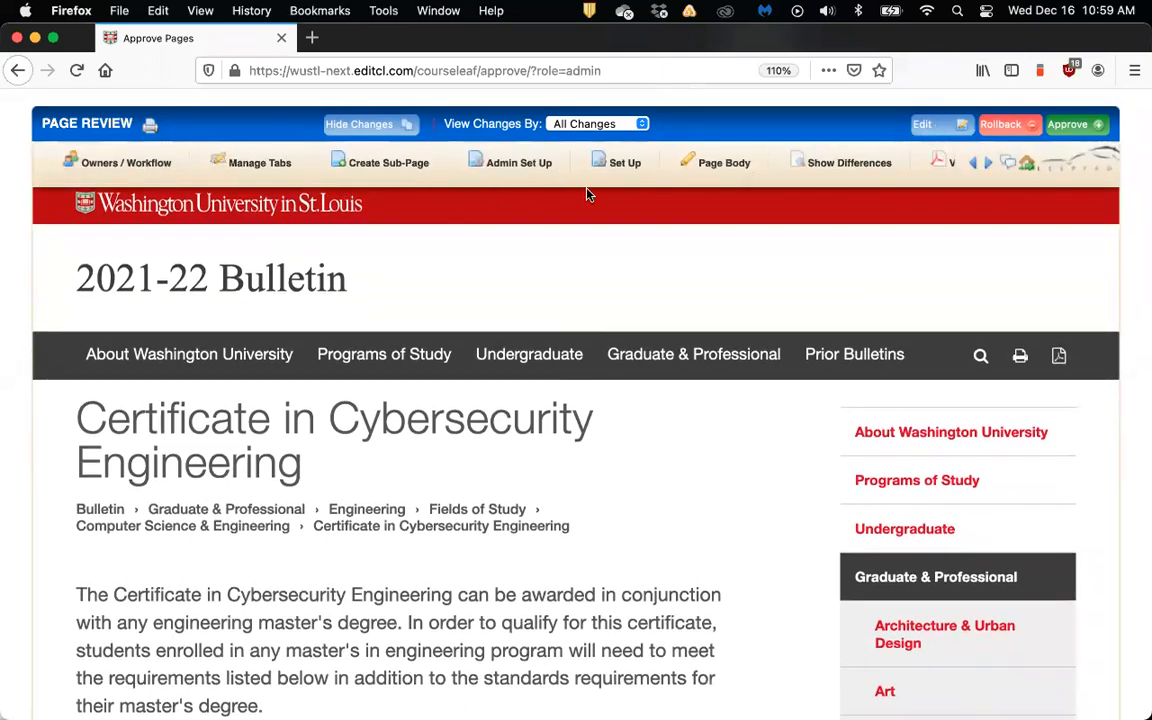
pyautogui.scroll(-3, 833, 270)
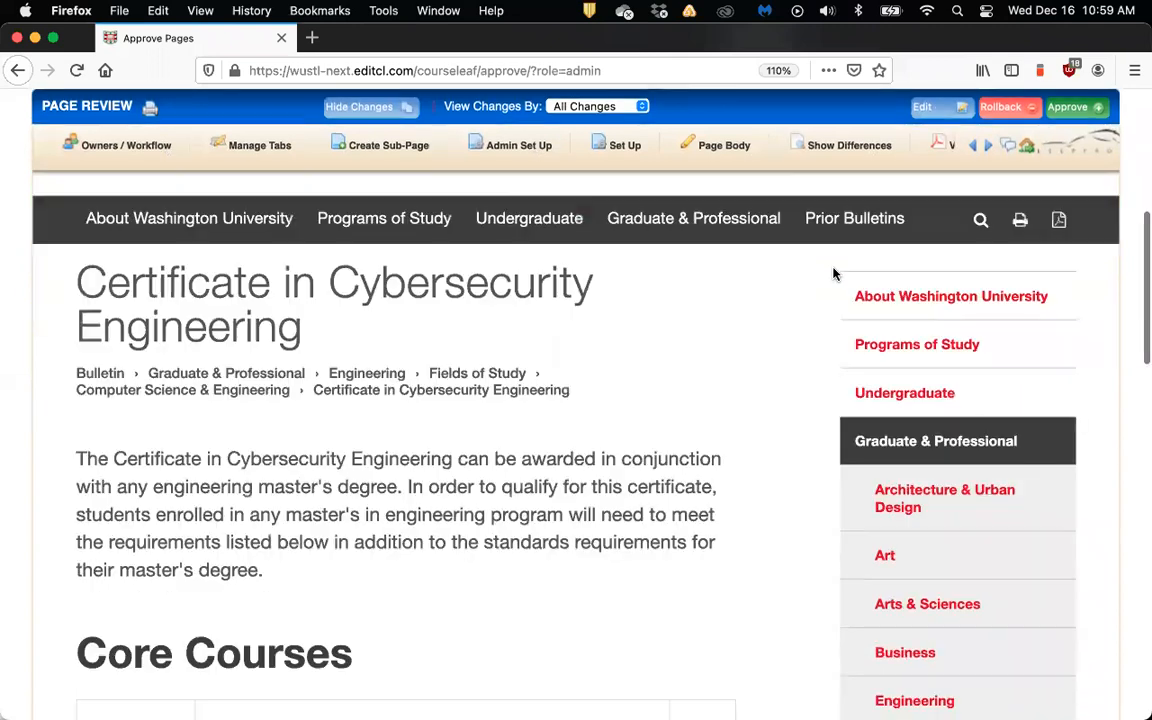
pyautogui.scroll(3, 833, 272)
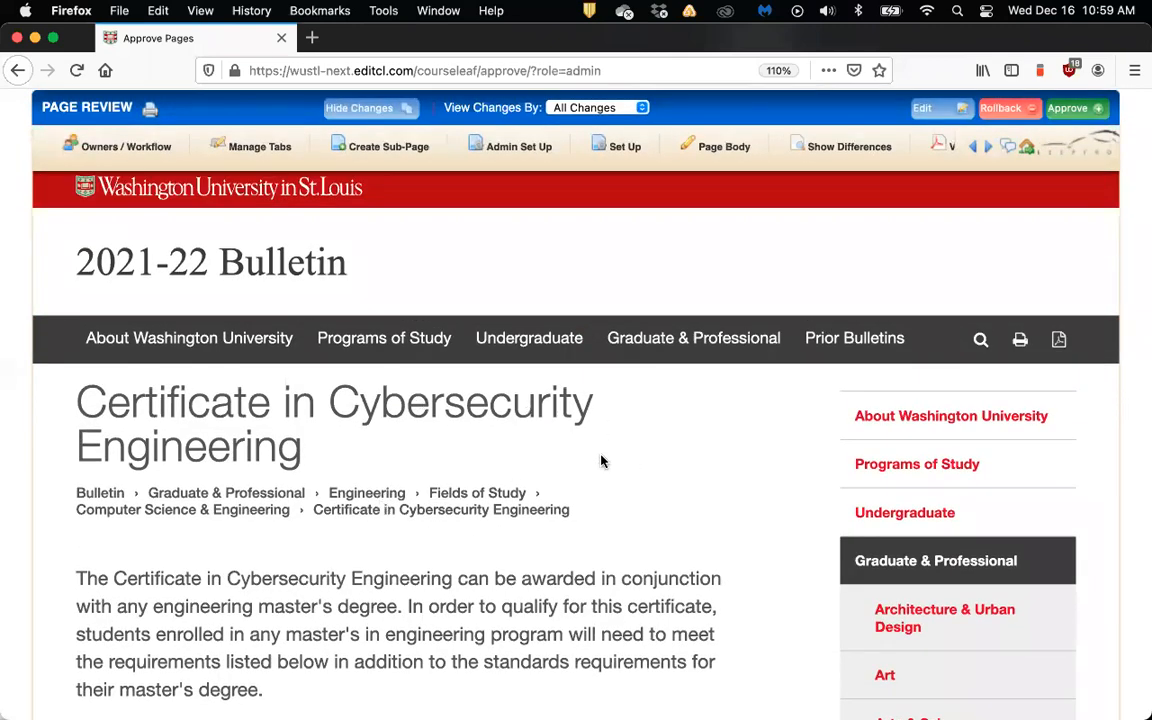
pyautogui.scroll(-3, 601, 461)
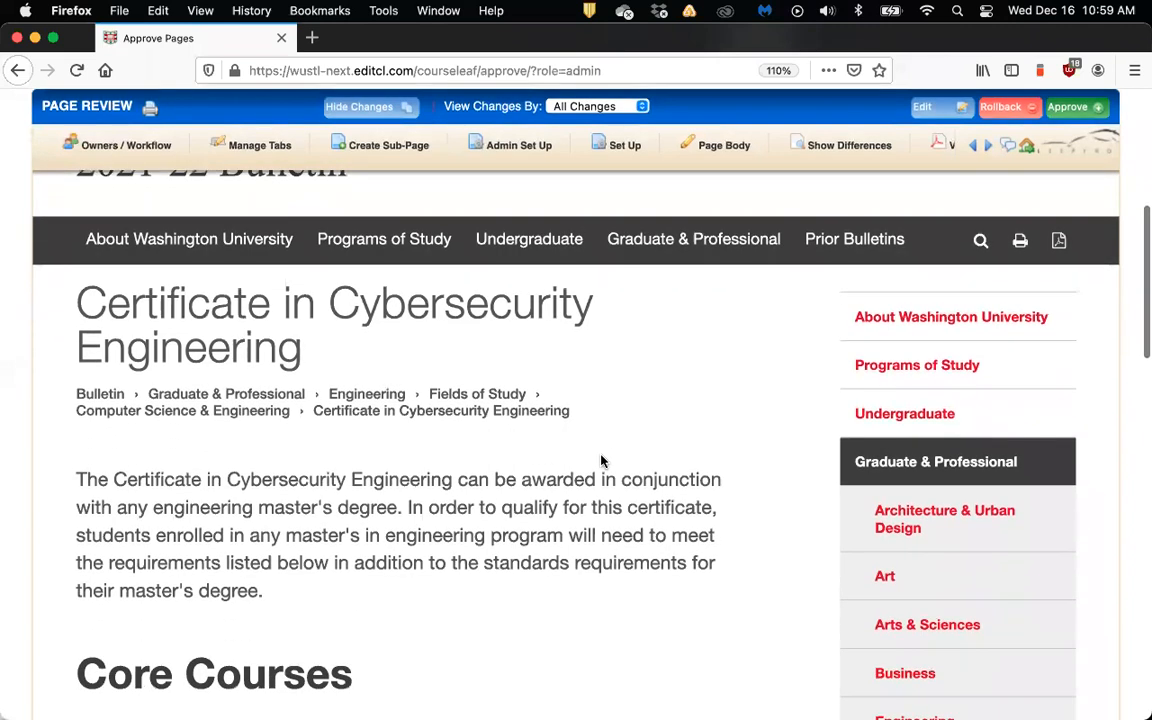
pyautogui.scroll(-2, 600, 462)
pyautogui.scroll(4, 601, 462)
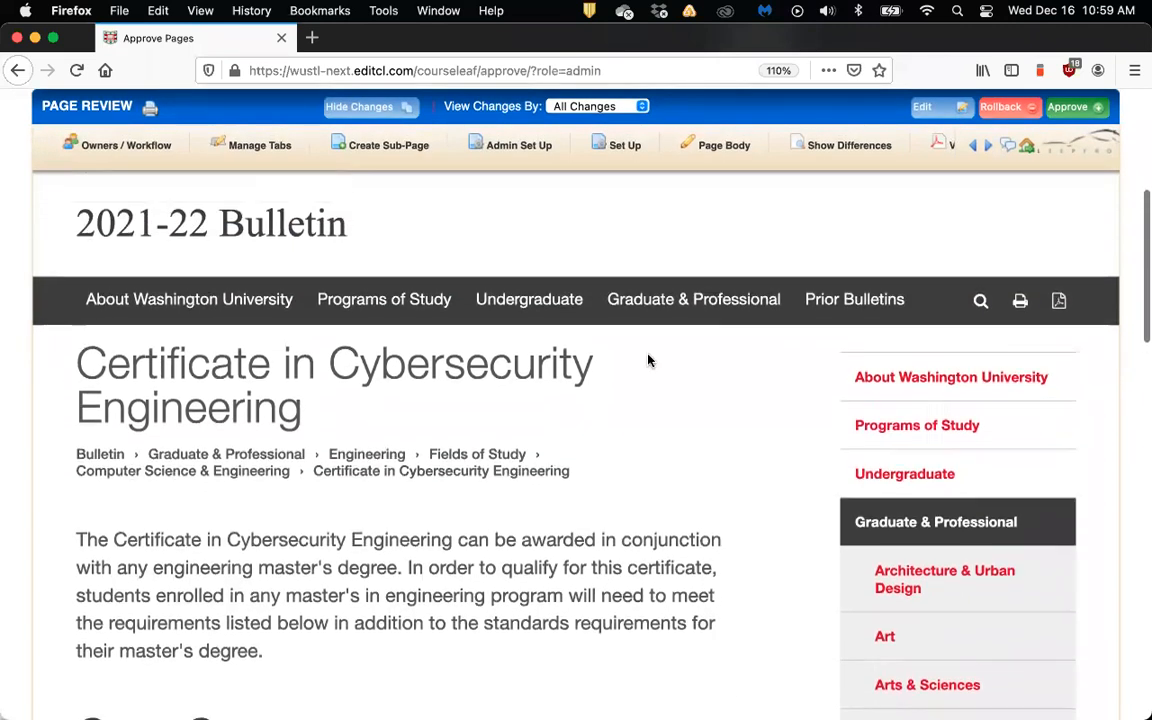
pyautogui.click(716, 146)
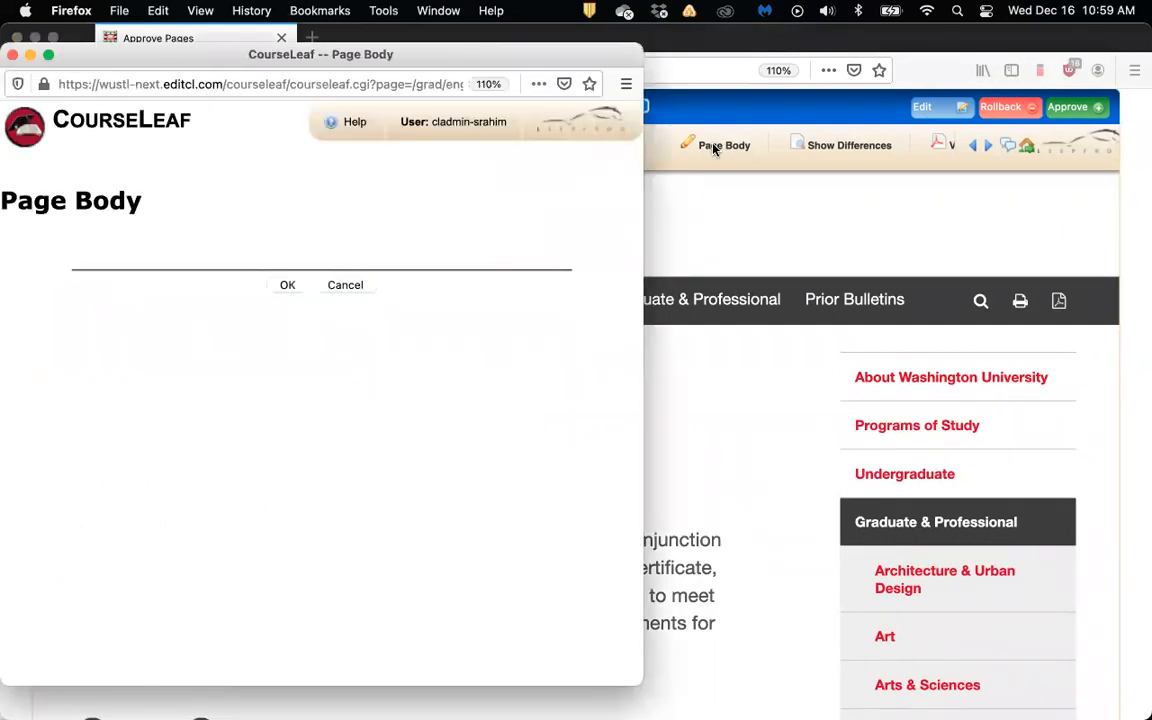
pyautogui.scroll(-3, 586, 381)
pyautogui.scroll(1, 586, 386)
pyautogui.scroll(1, 585, 384)
pyautogui.scroll(-2, 585, 384)
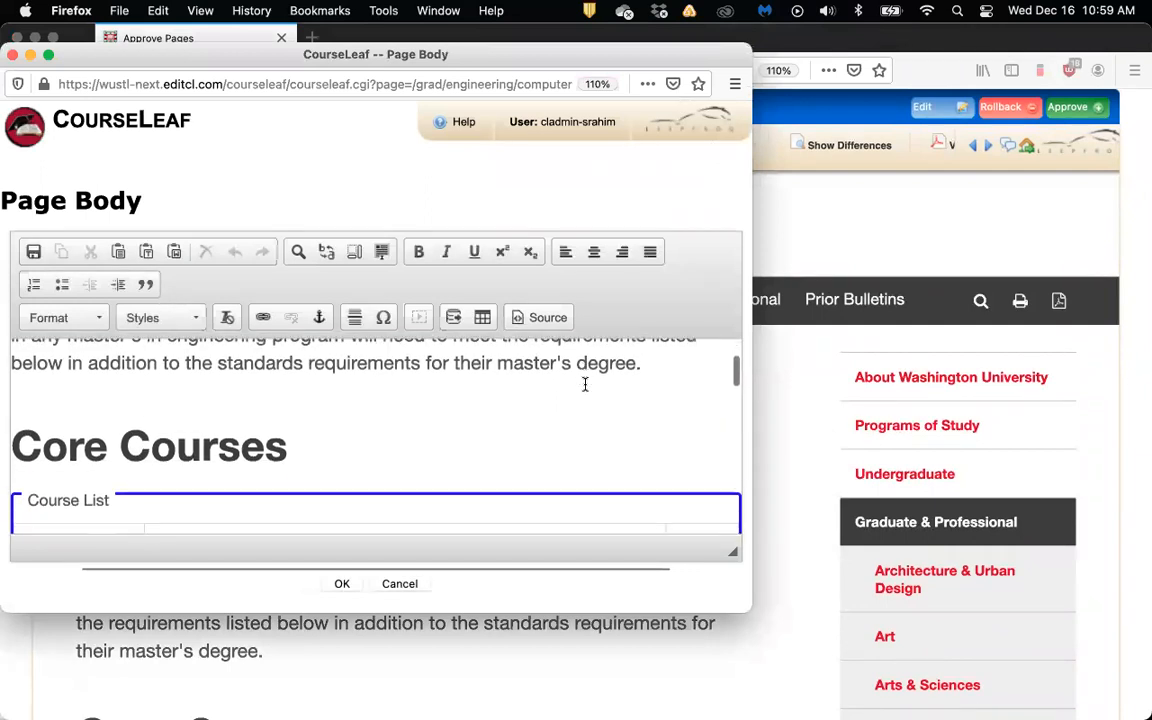
pyautogui.scroll(-1, 585, 384)
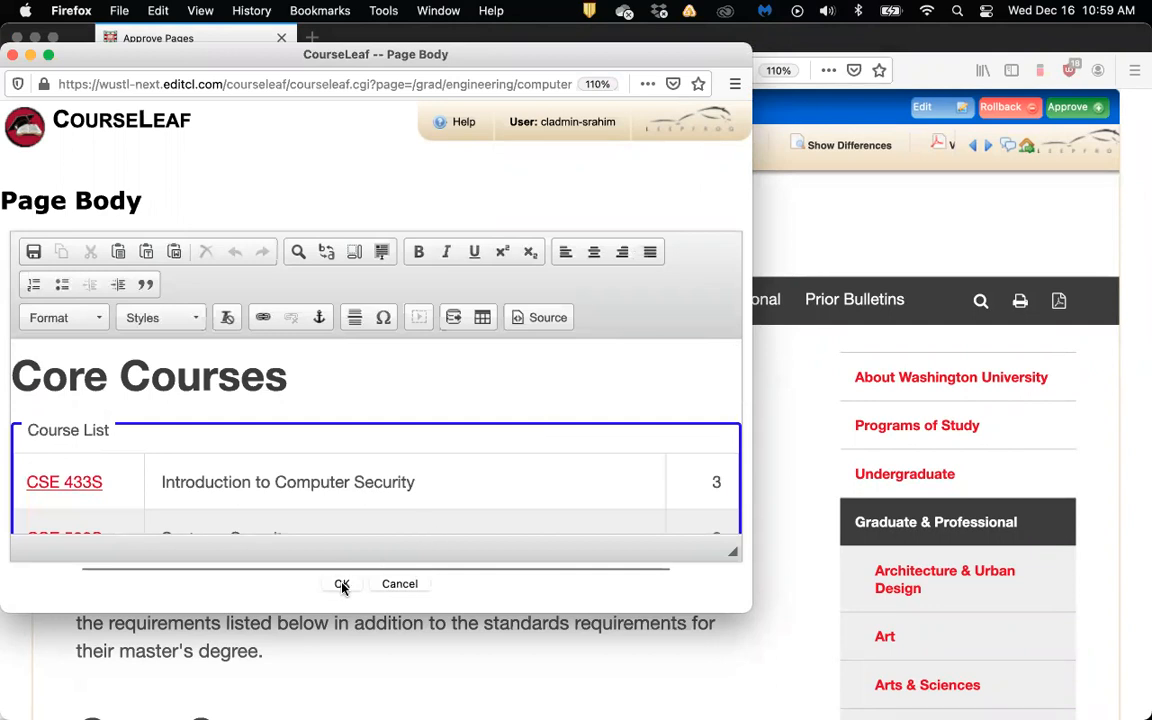
pyautogui.click(404, 583)
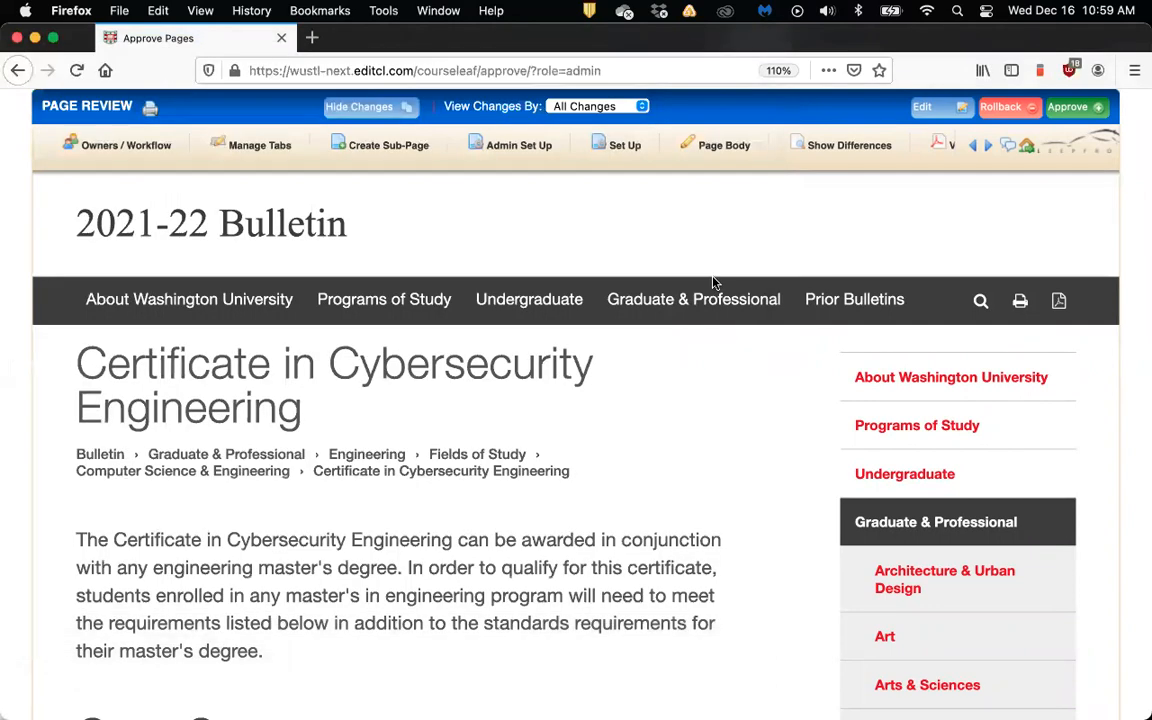
pyautogui.scroll(2, 714, 283)
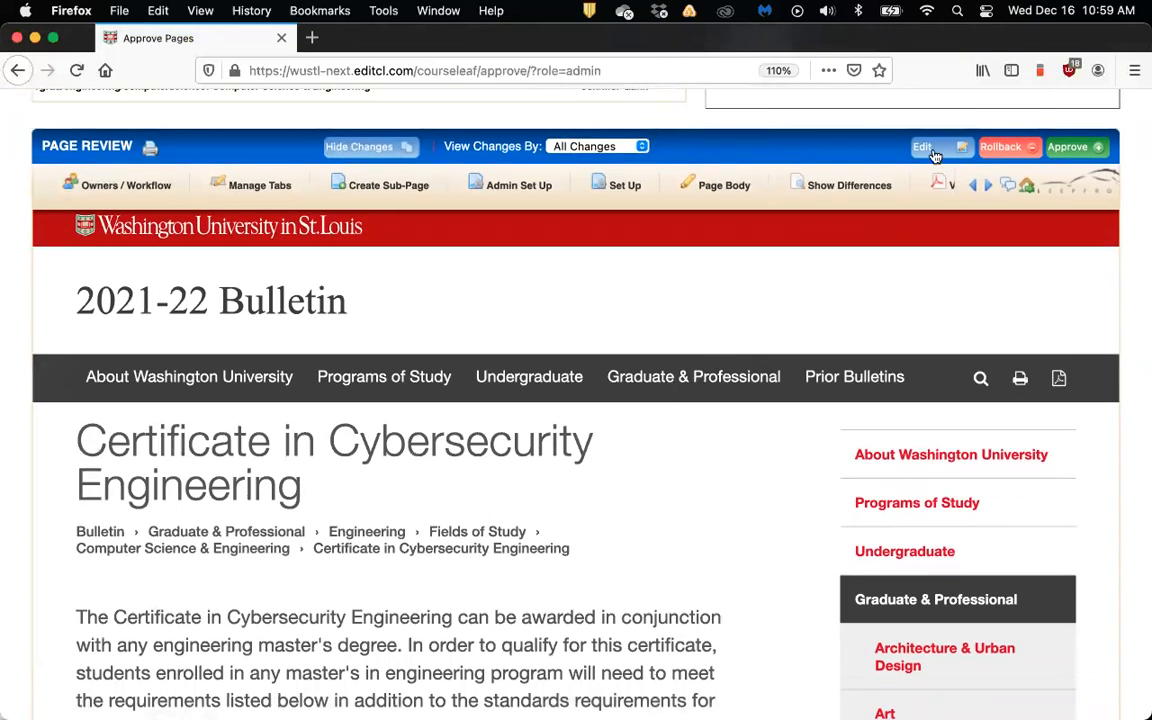
# Hide the Cybersecurity Engineering certificate's editing toolbar and scroll up to the pending pages list
pyautogui.click(935, 157)
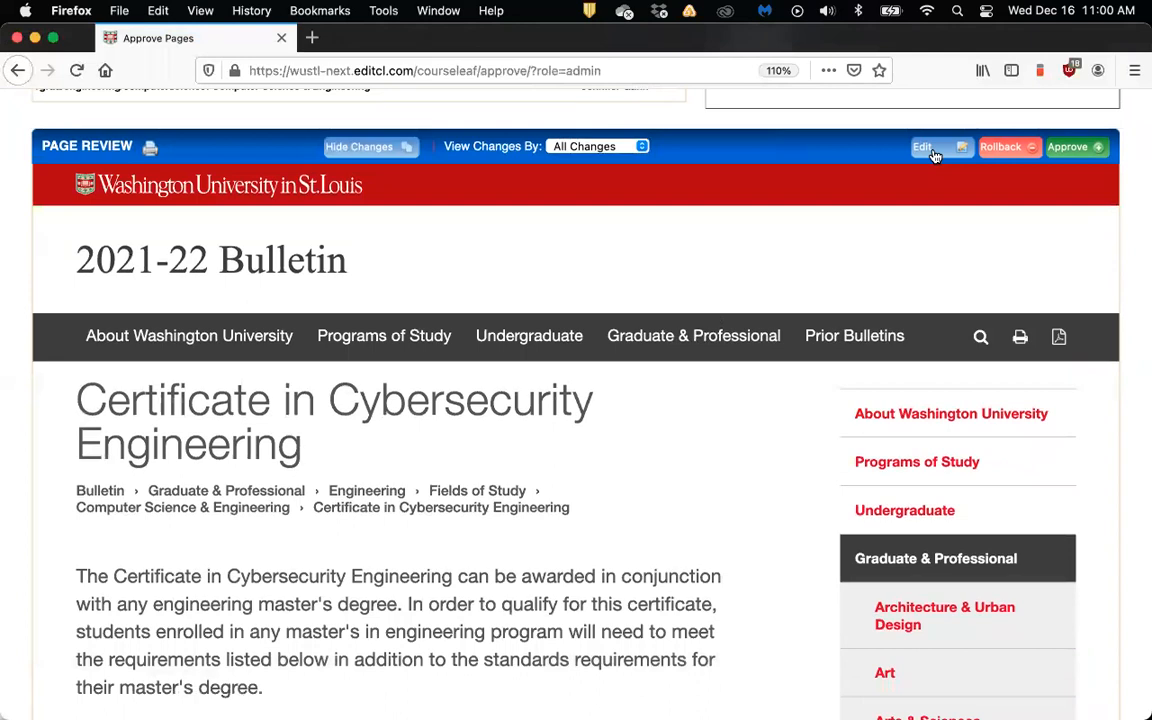
pyautogui.scroll(2, 746, 170)
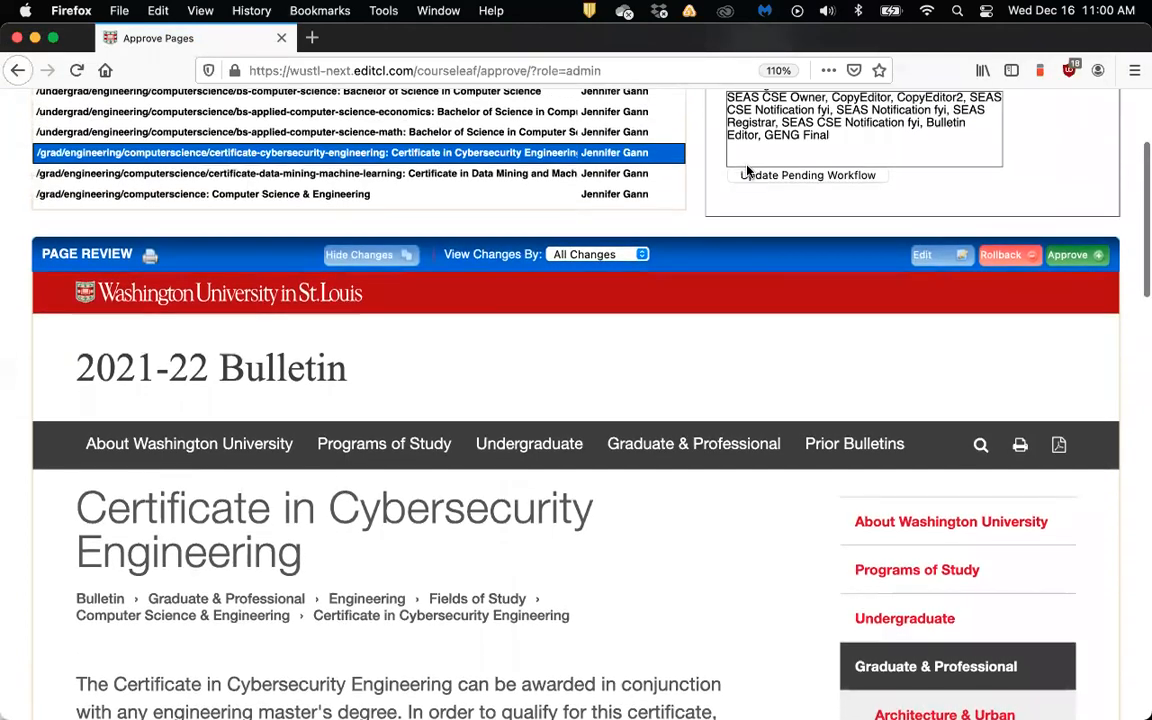
pyautogui.scroll(-1, 820, 190)
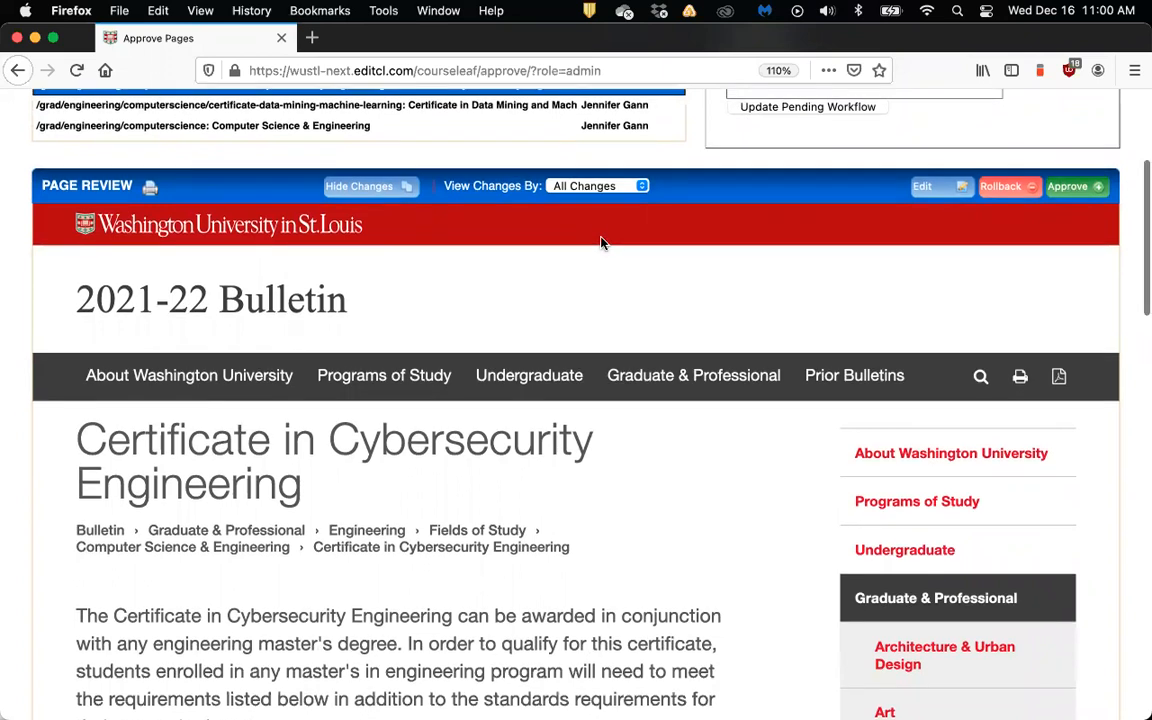
pyautogui.scroll(2, 601, 243)
pyautogui.click(522, 182)
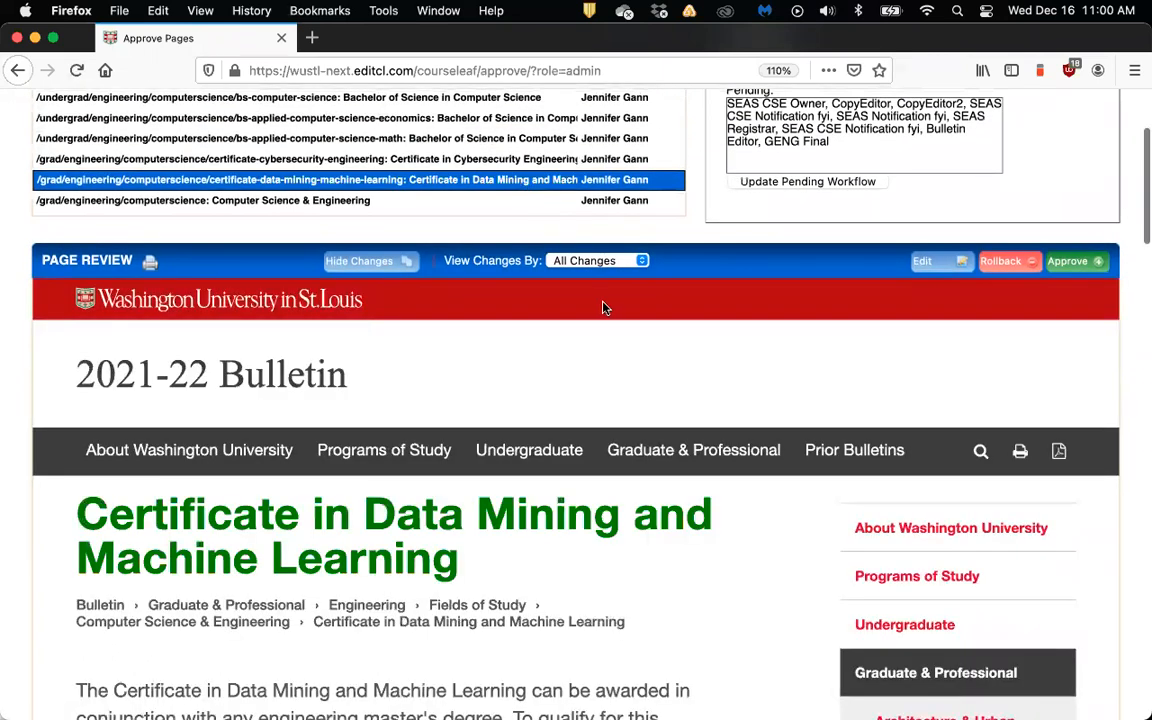
pyautogui.scroll(-5, 665, 349)
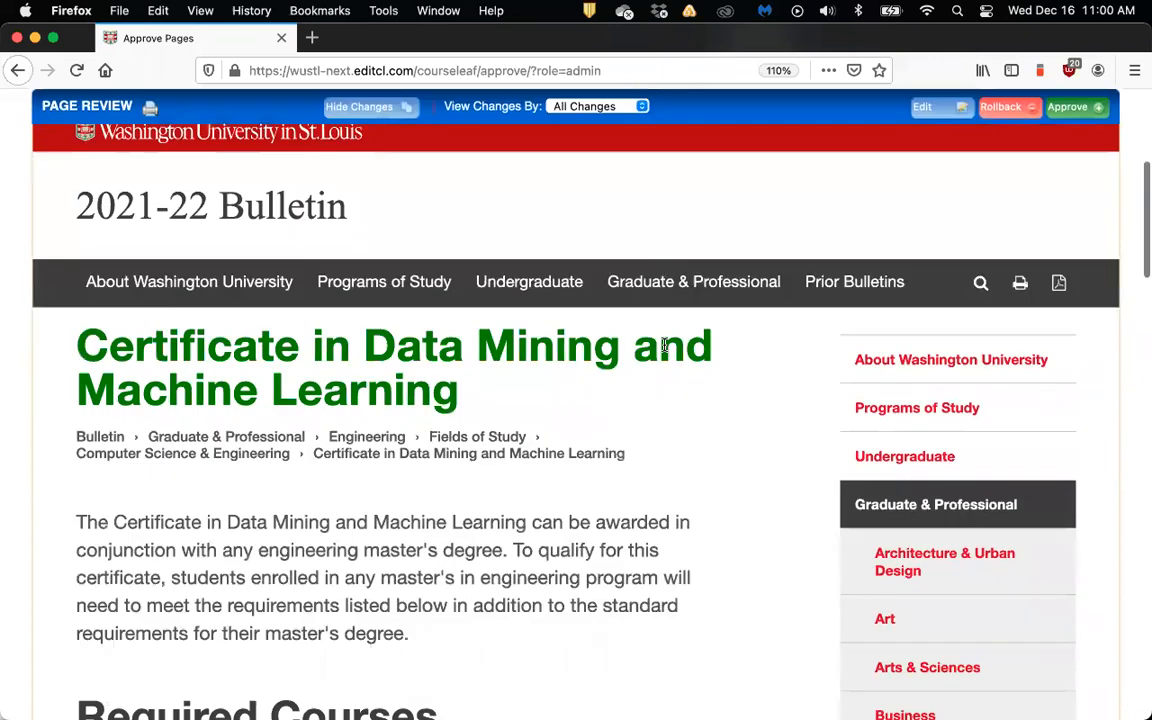
pyautogui.scroll(-2, 665, 349)
pyautogui.scroll(1, 665, 349)
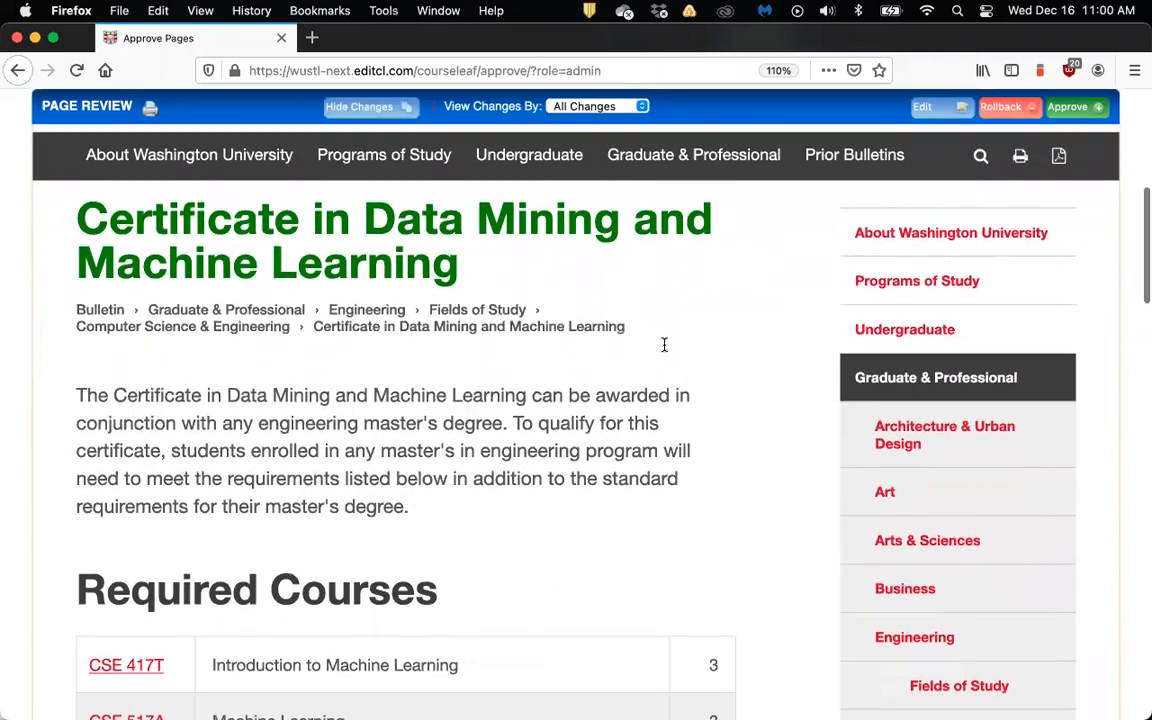
pyautogui.scroll(-13, 665, 349)
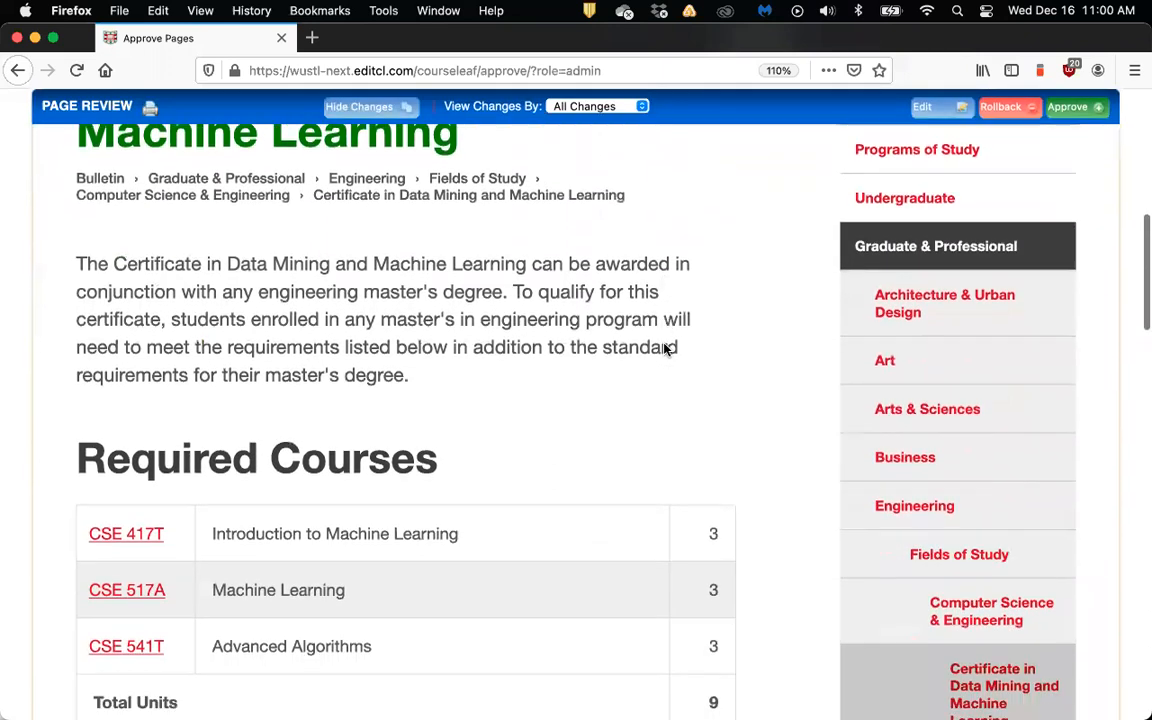
pyautogui.scroll(-18, 665, 349)
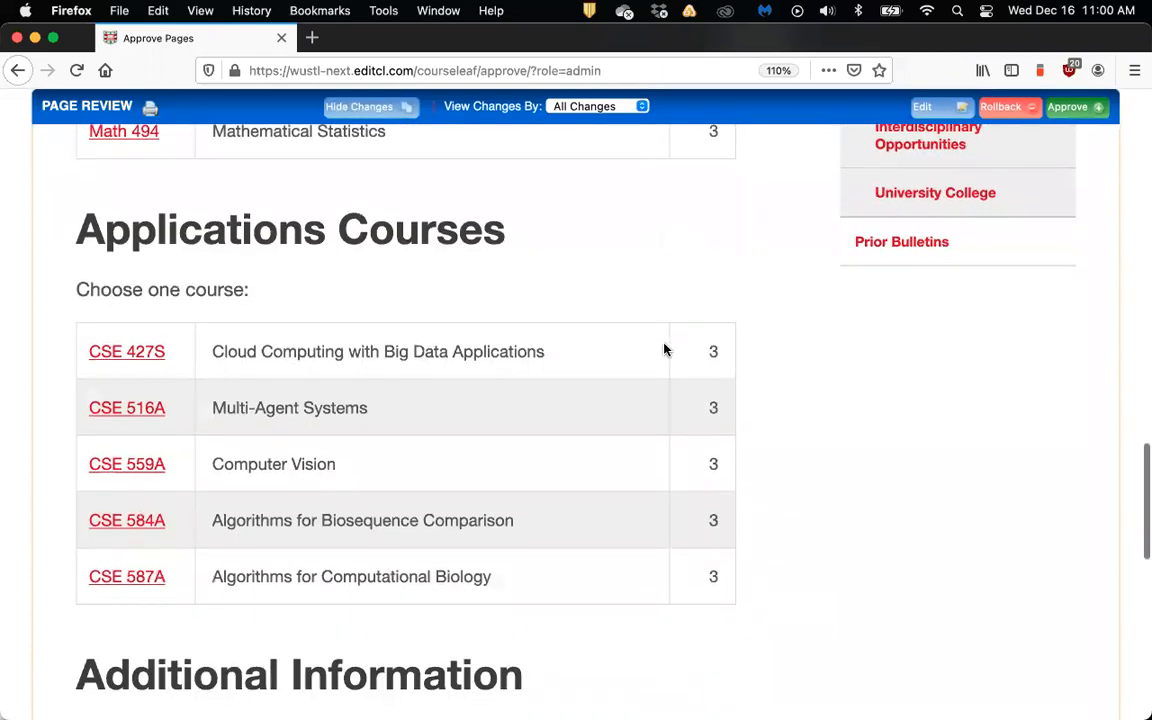
pyautogui.scroll(-7, 664, 349)
pyautogui.scroll(20, 664, 349)
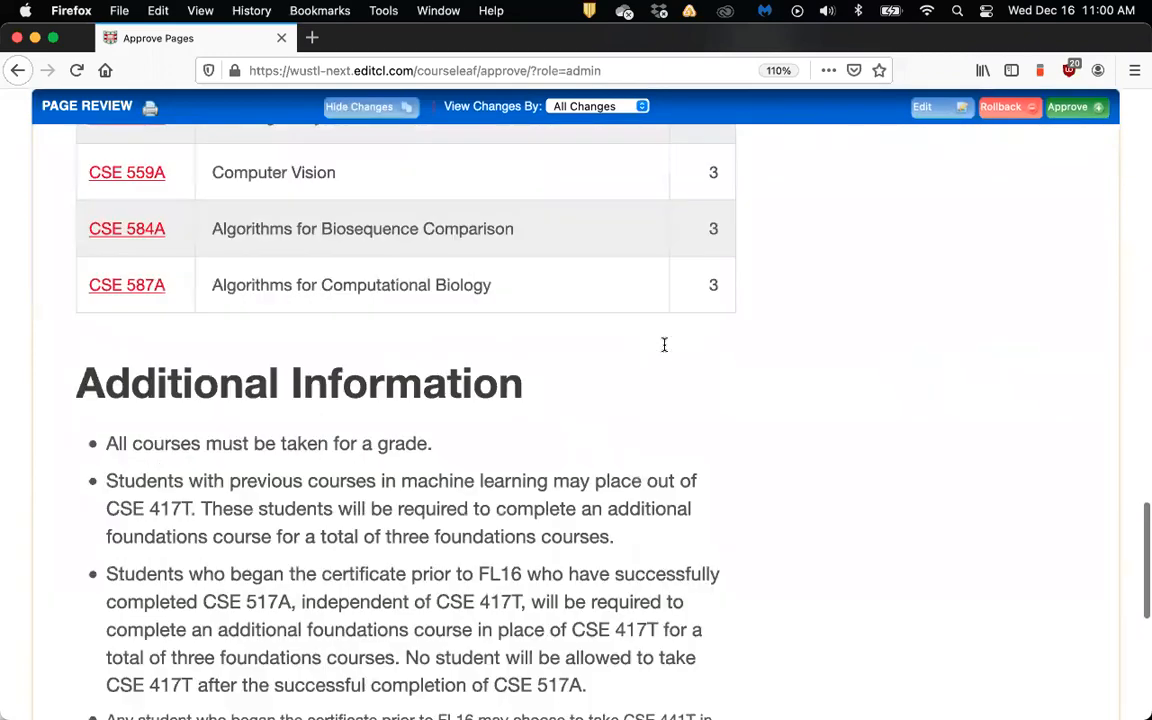
pyautogui.scroll(15, 664, 349)
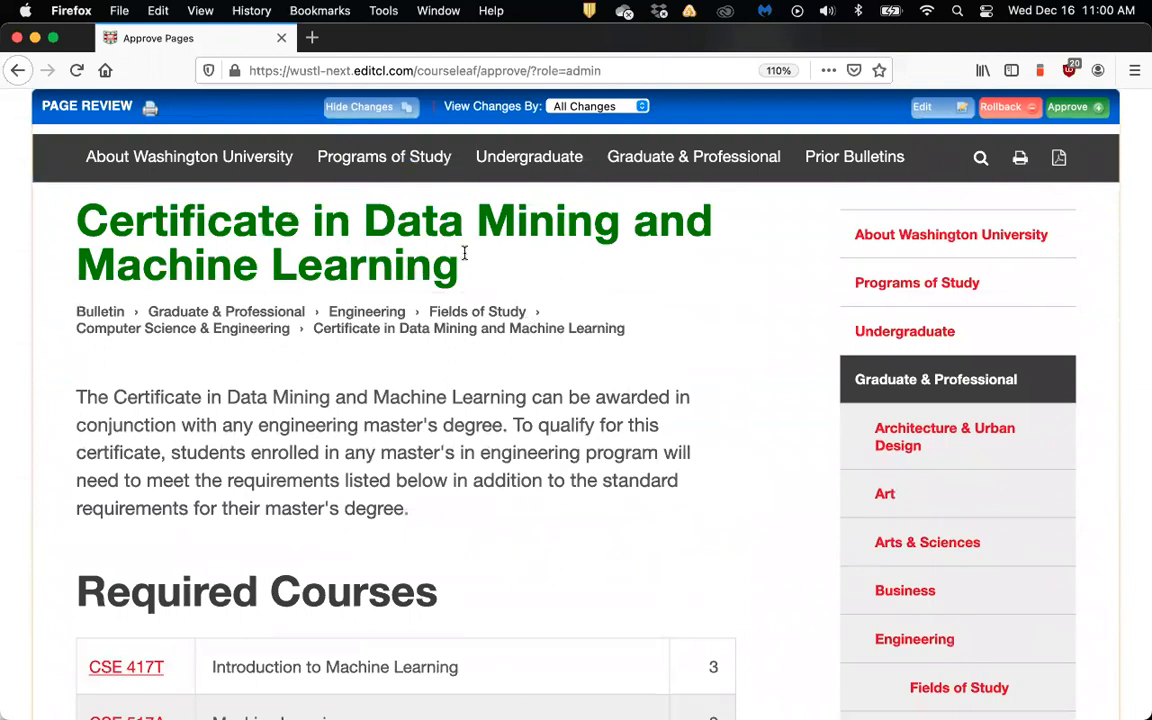
pyautogui.scroll(1, 474, 258)
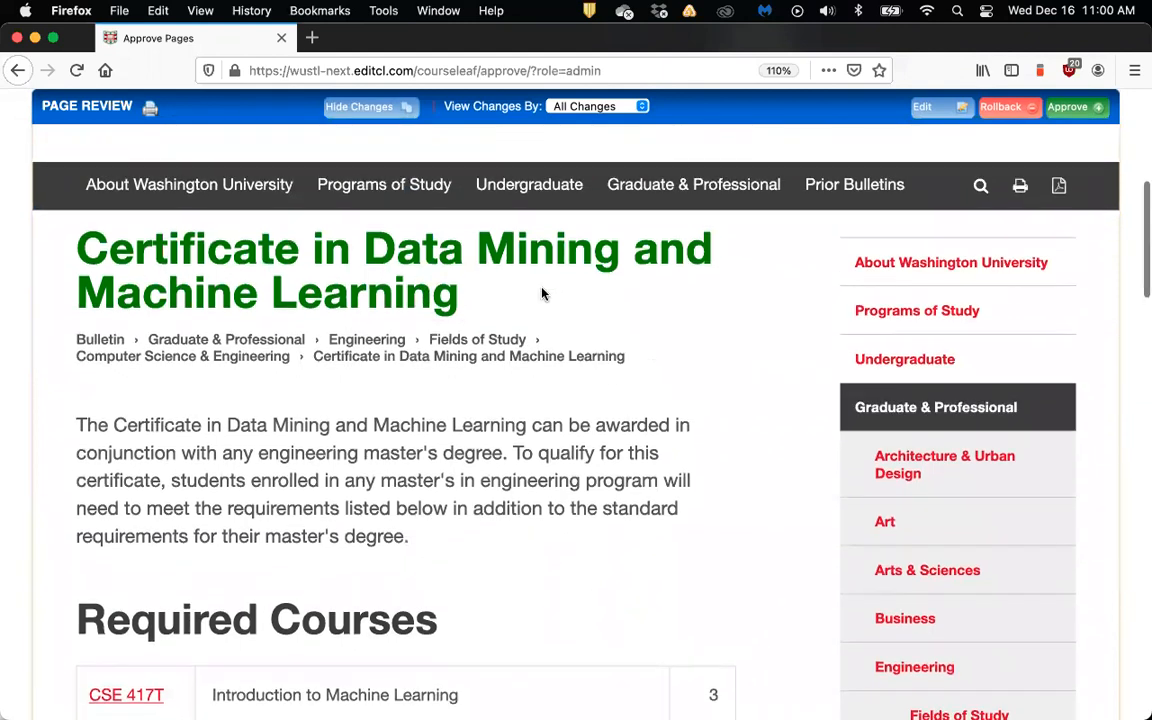
pyautogui.scroll(2, 430, 297)
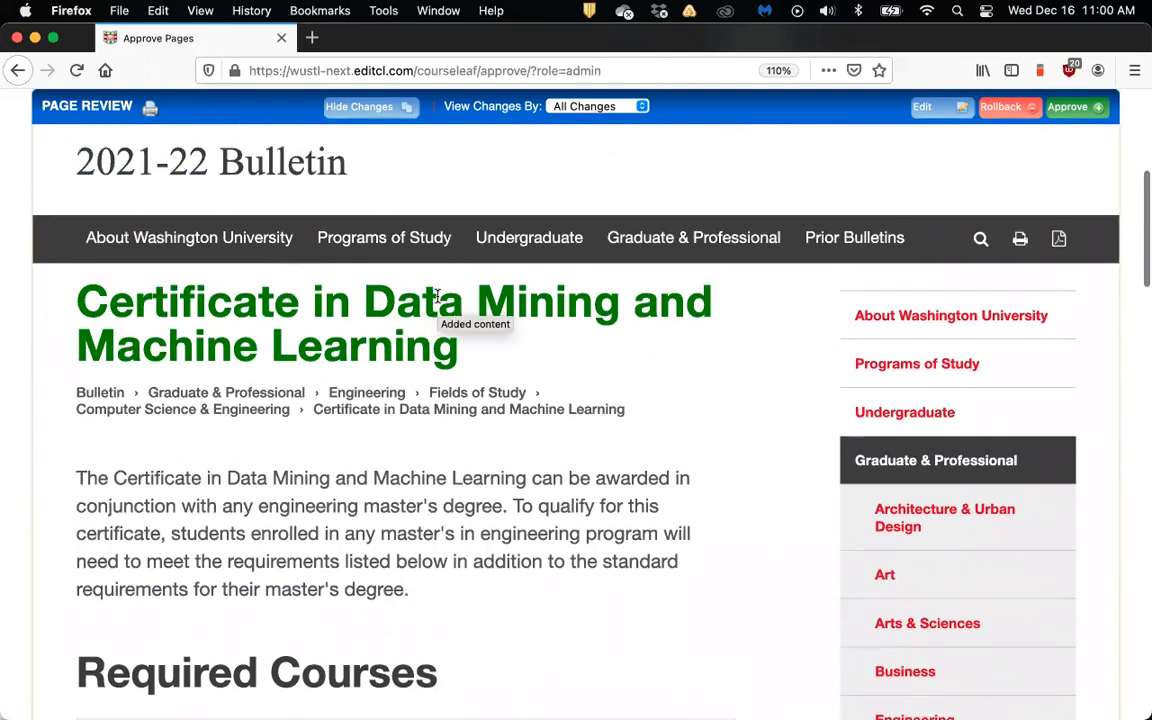
pyautogui.scroll(2, 437, 296)
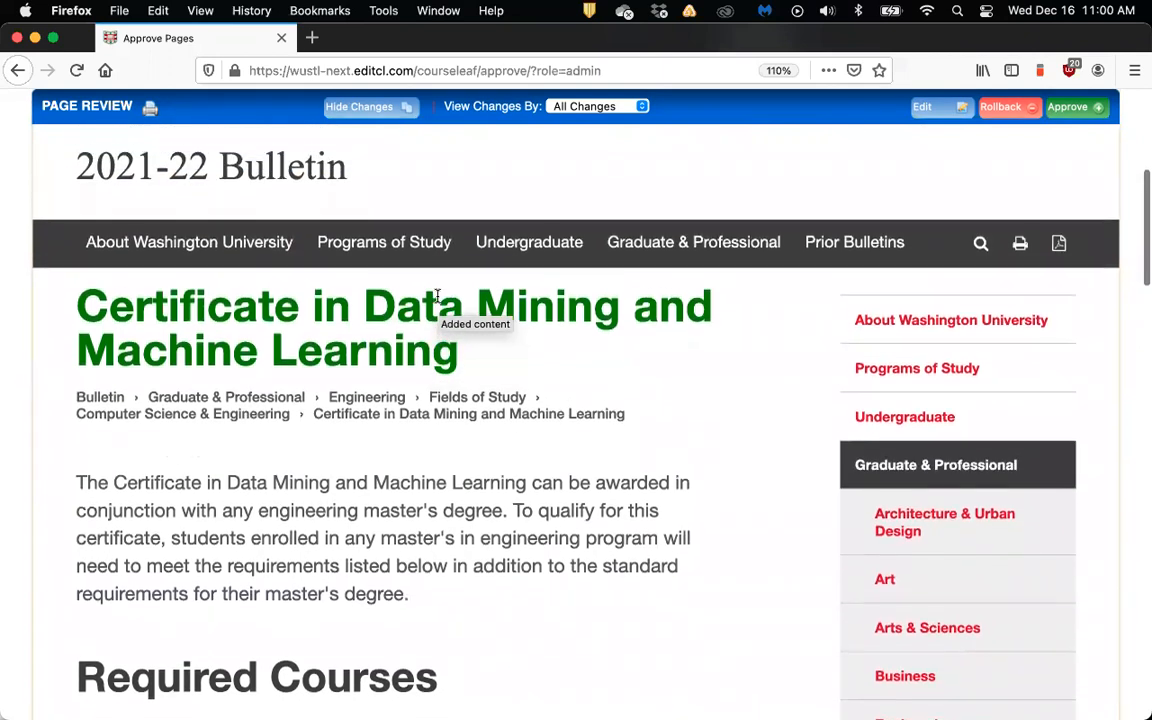
pyautogui.scroll(3, 437, 296)
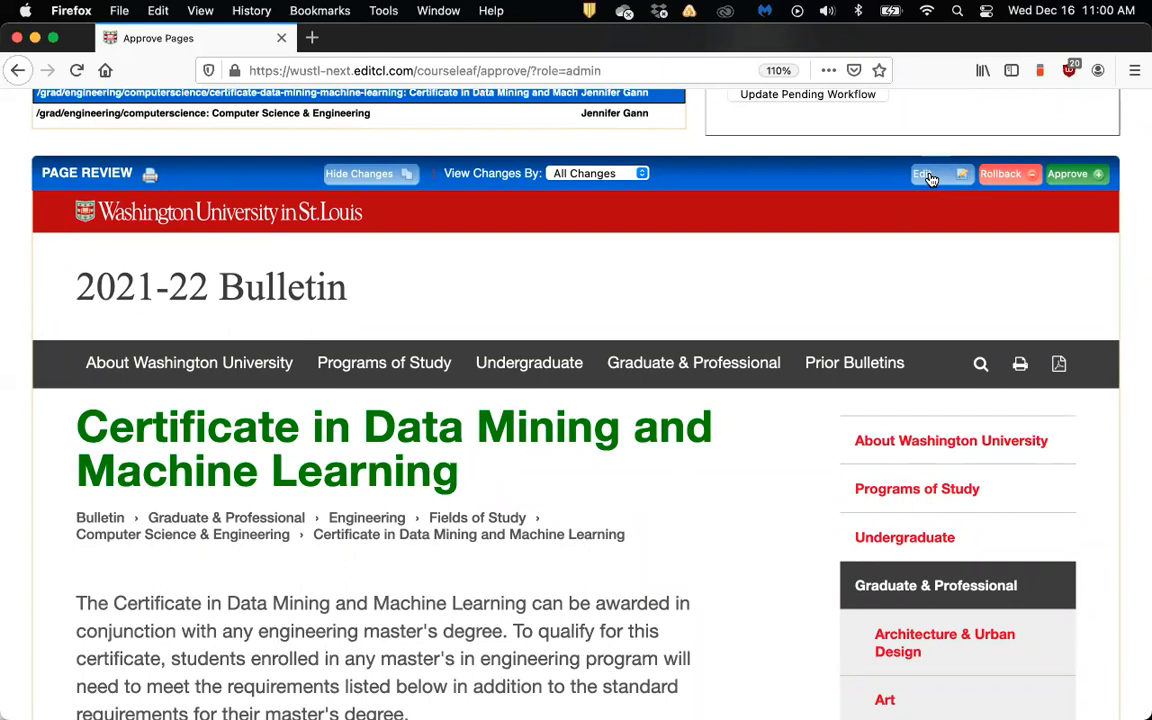
pyautogui.scroll(-1, 890, 204)
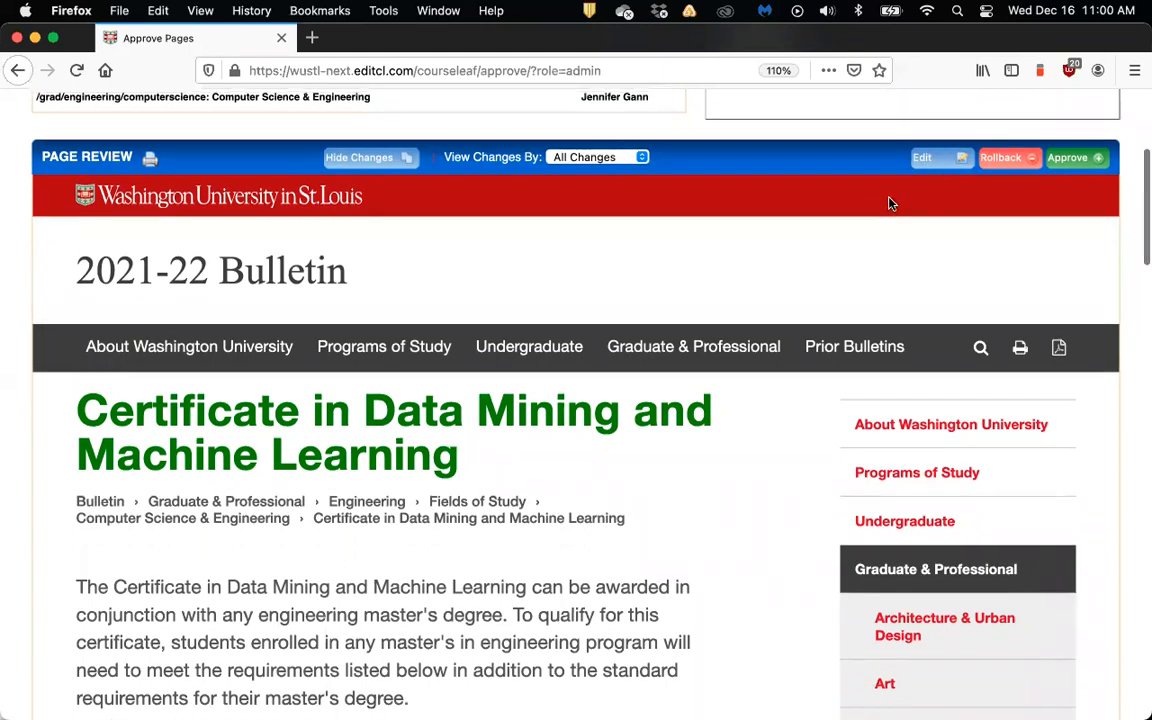
pyautogui.click(1005, 159)
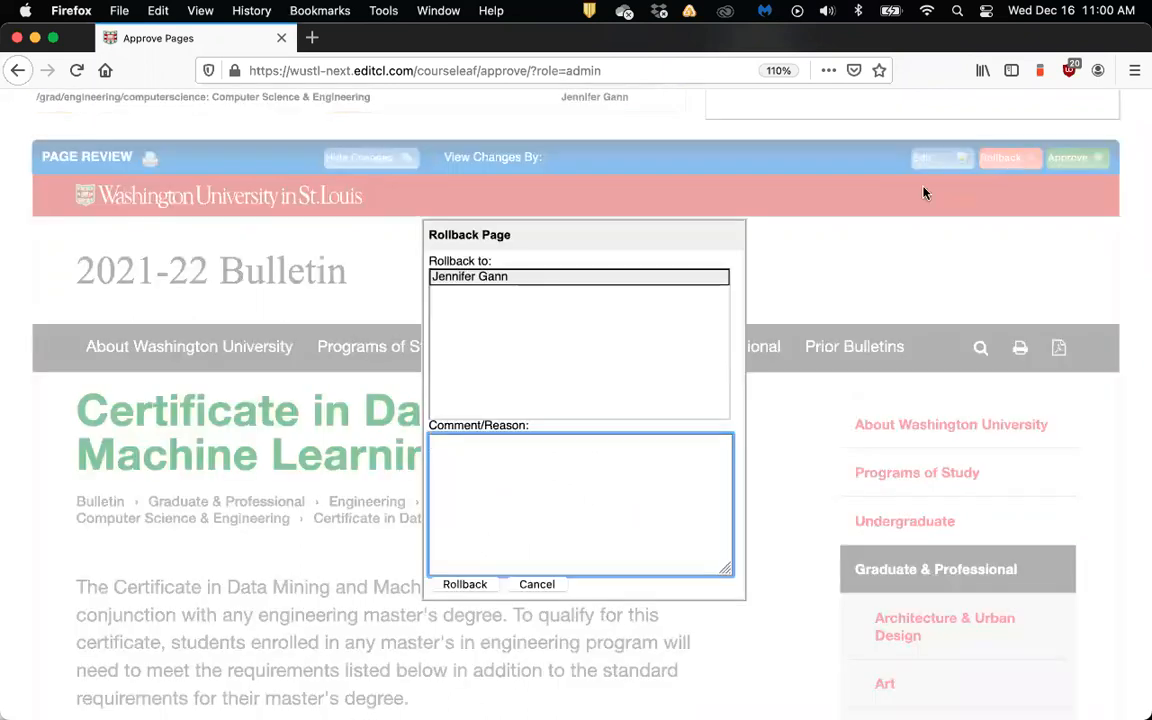
pyautogui.moveTo(655, 245); pyautogui.dragTo(622, 216)
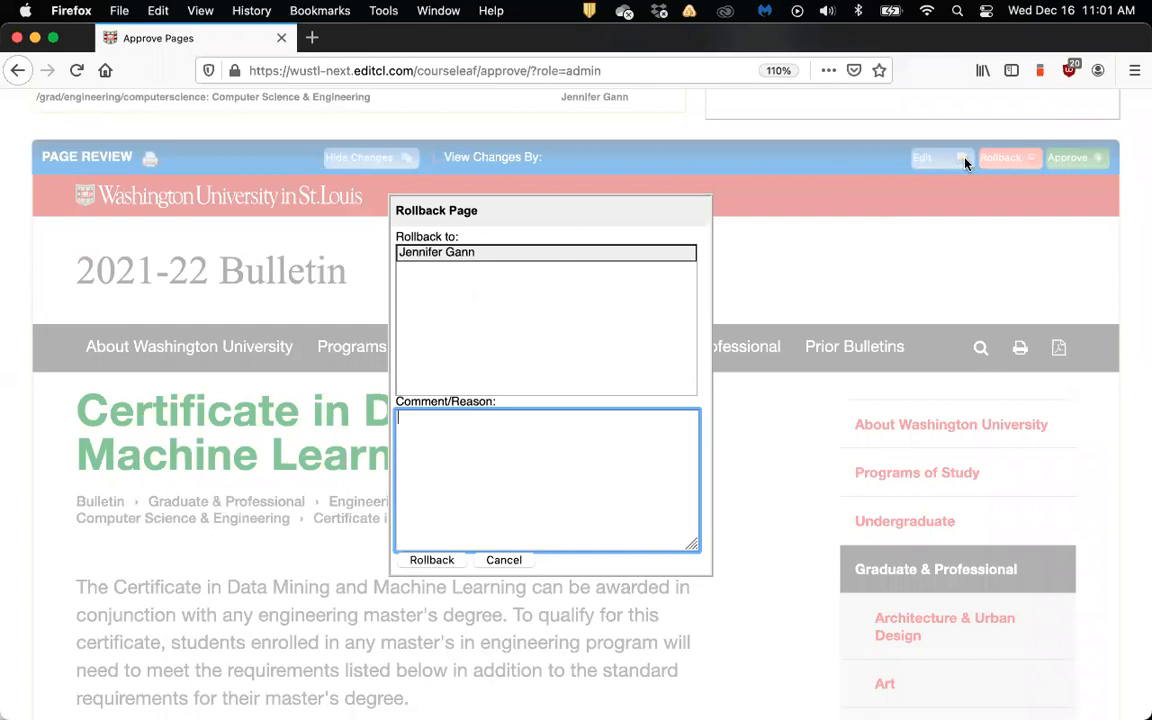
pyautogui.click(428, 561)
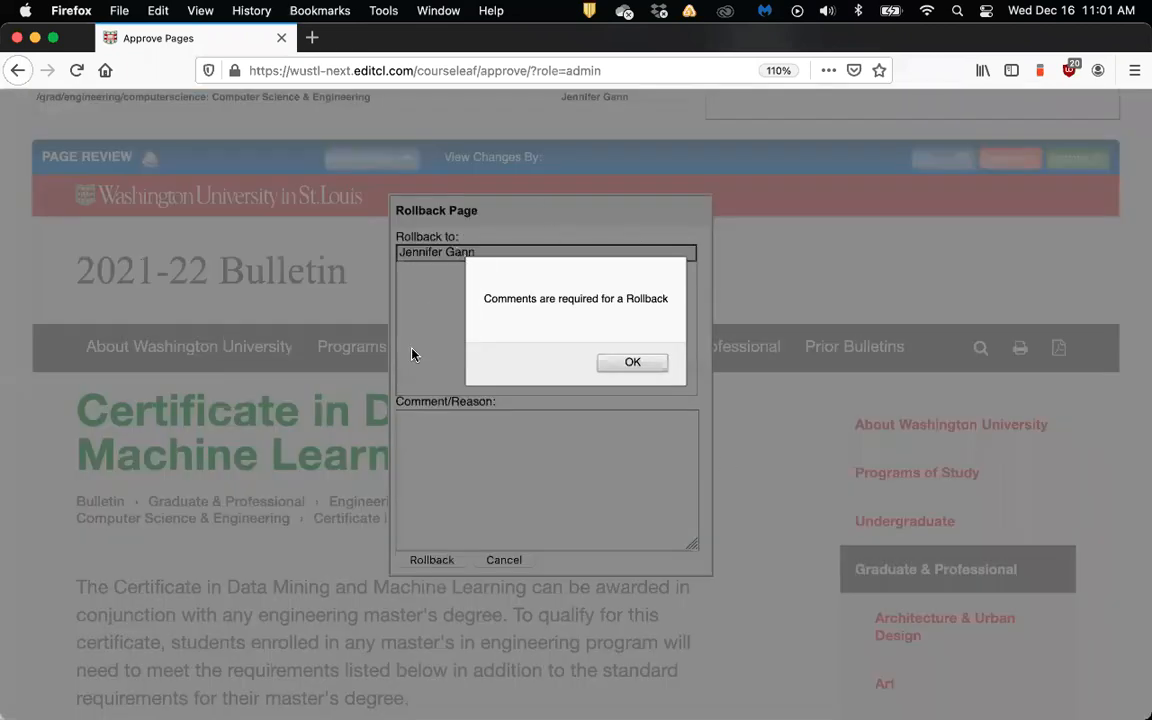
pyautogui.click(640, 369)
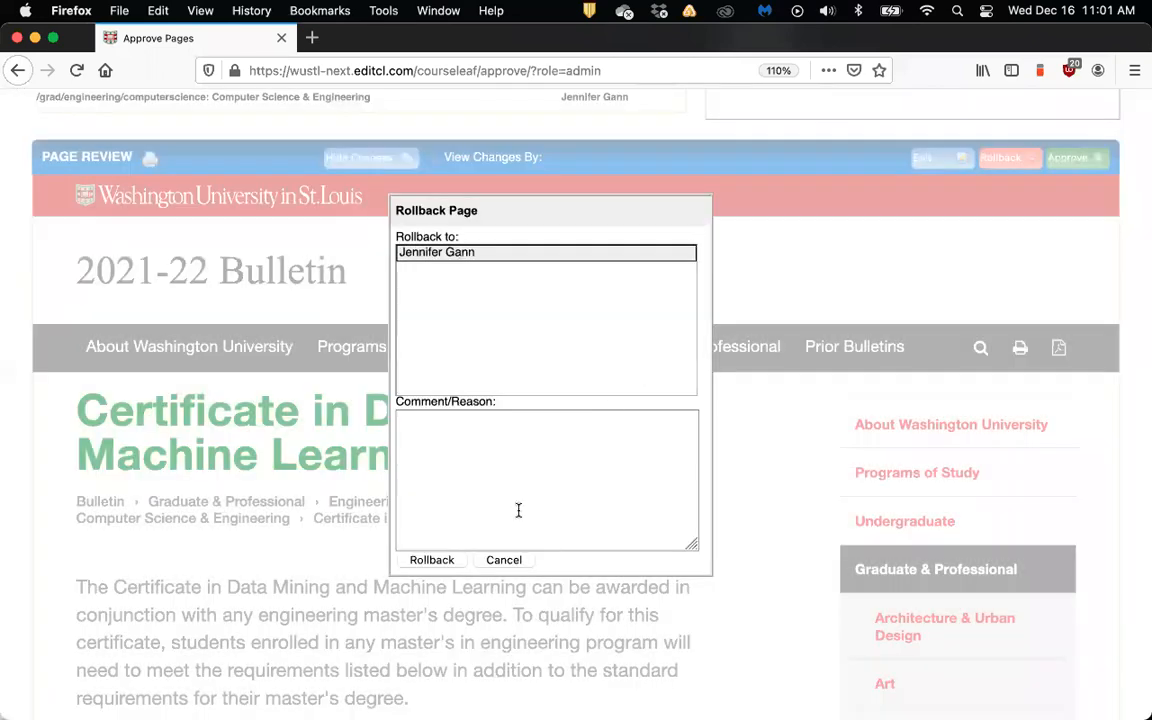
pyautogui.click(505, 561)
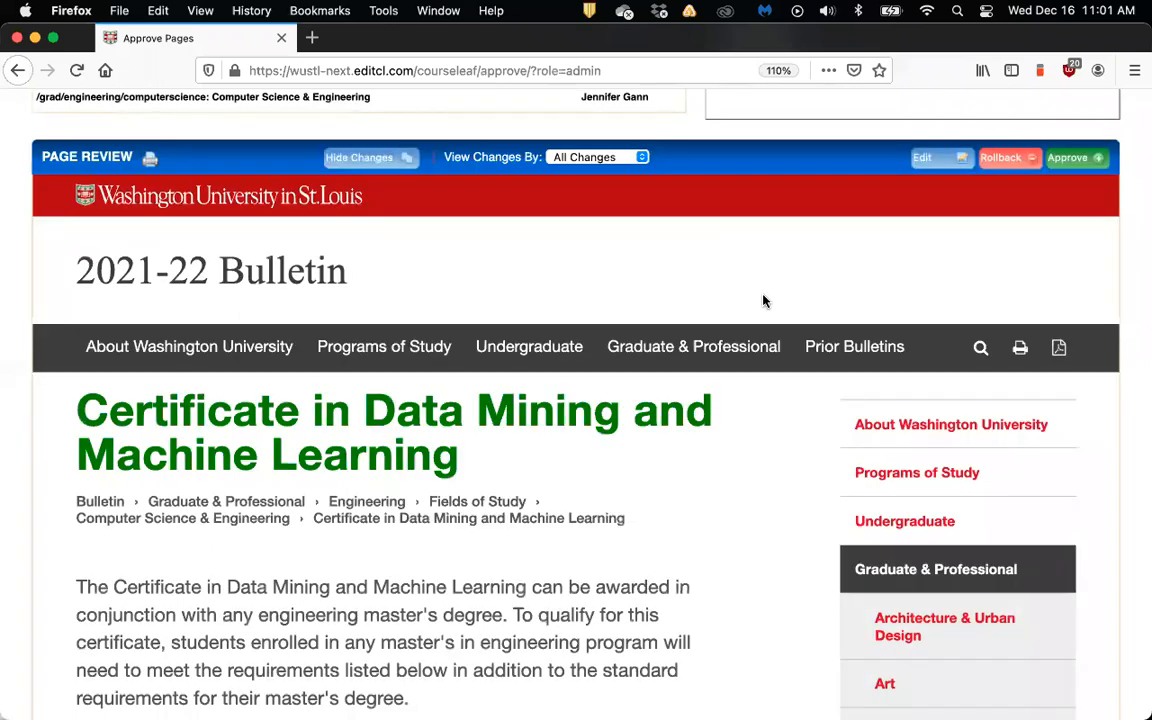
# Show the certificate's Page Info: last updated Dec 9, 2020, workflow SEAS CSE Owner, SEAS CSE Grad Standard
pyautogui.scroll(5, 765, 252)
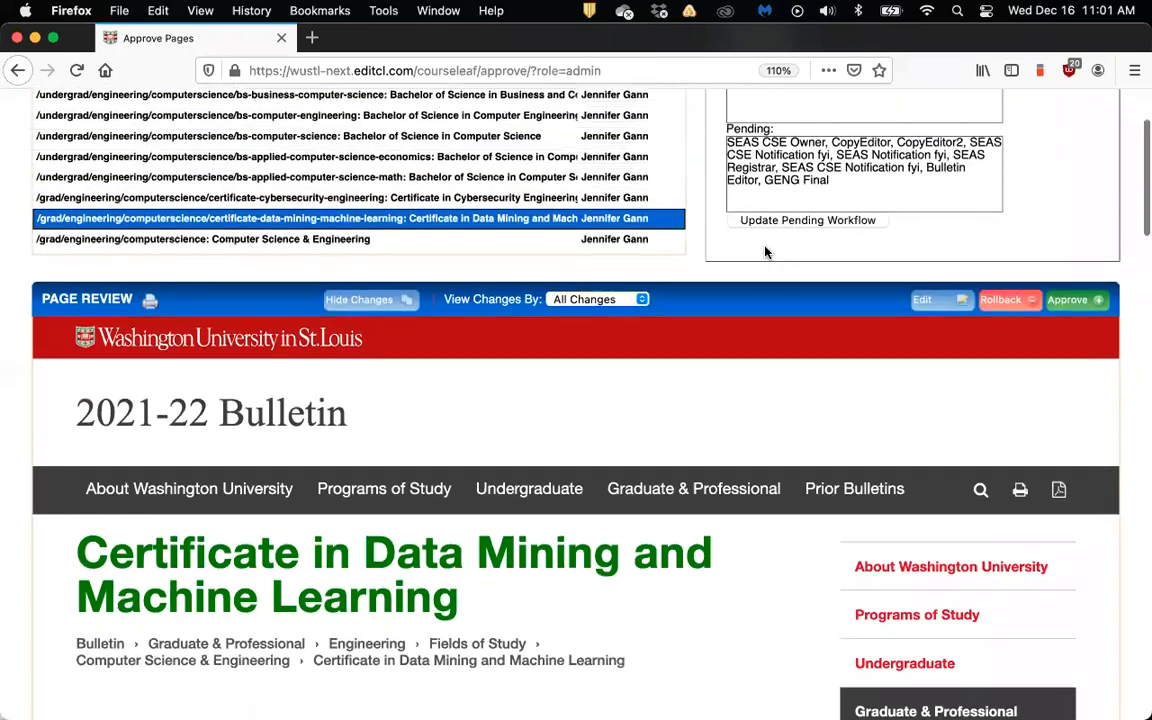
pyautogui.scroll(3, 765, 252)
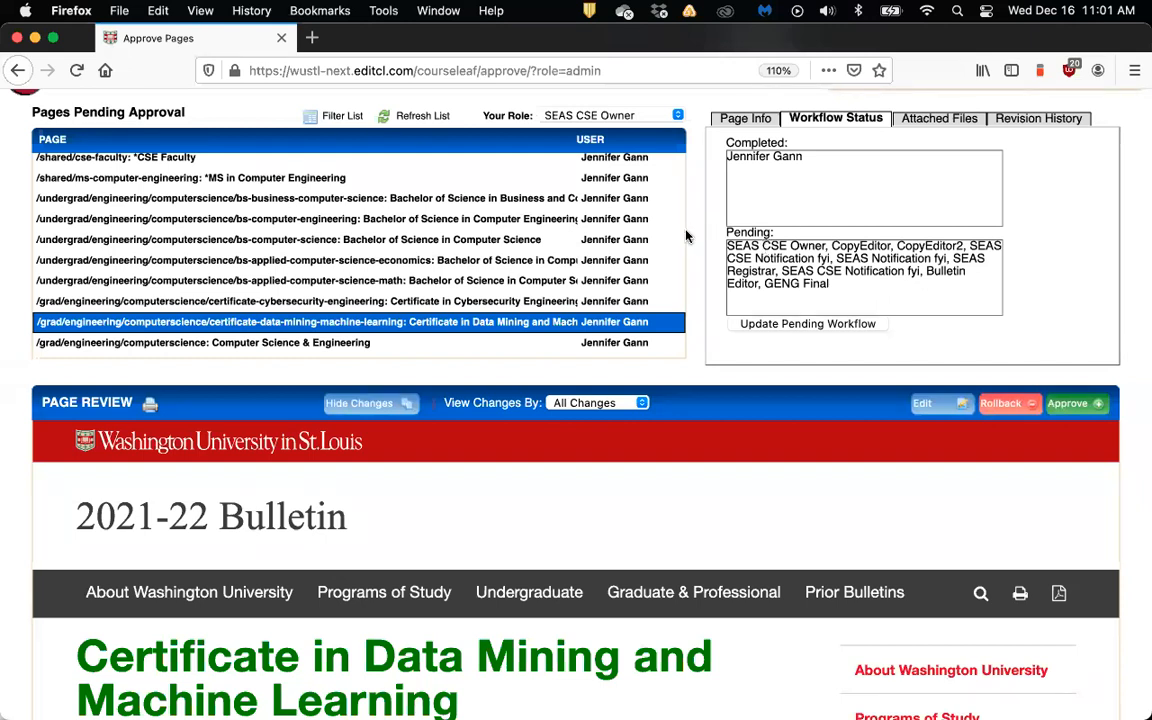
pyautogui.scroll(2, 693, 234)
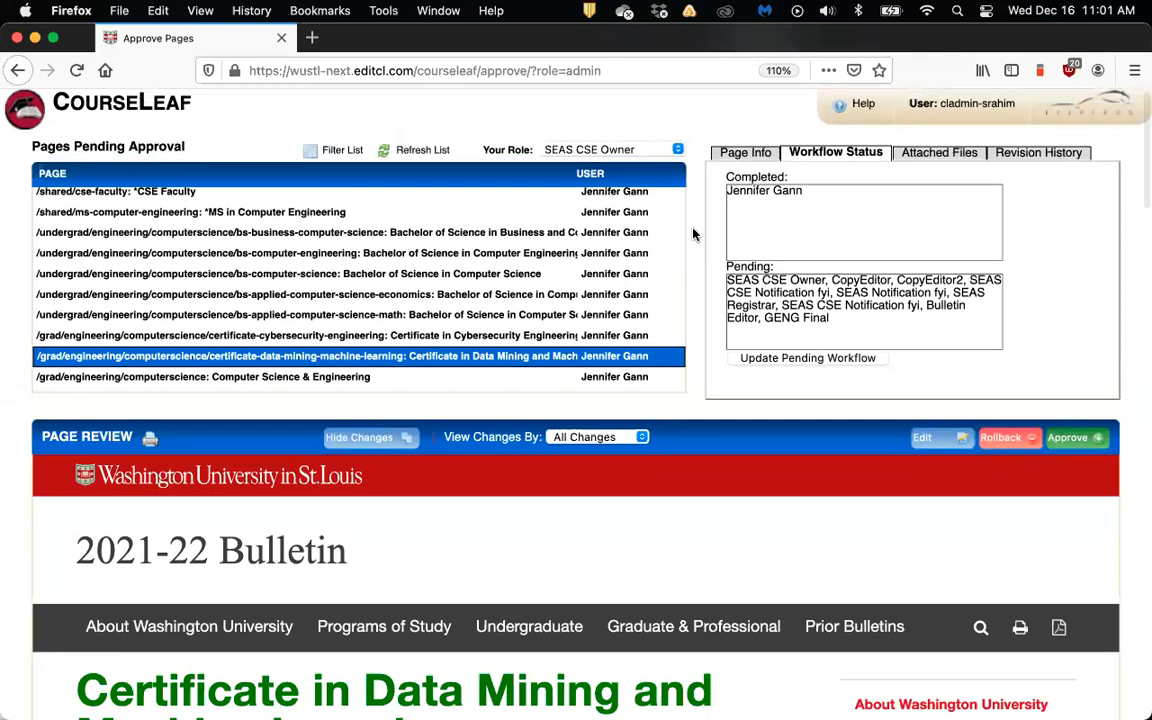
pyautogui.click(745, 153)
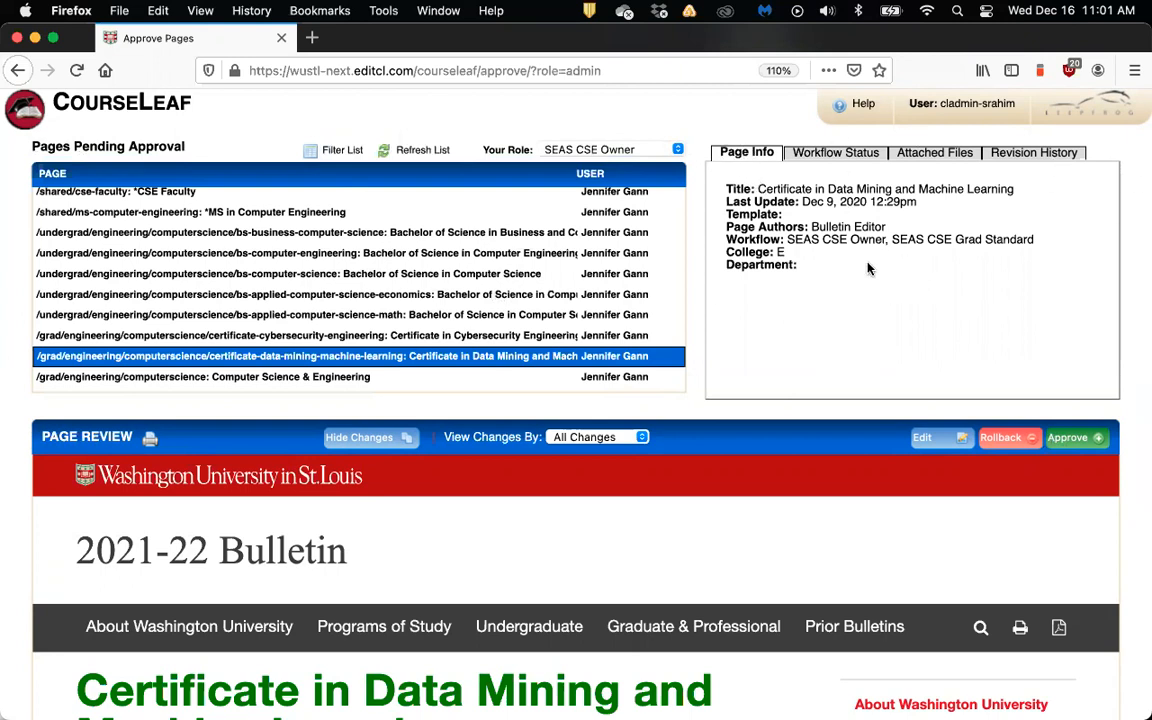
pyautogui.scroll(-1, 820, 220)
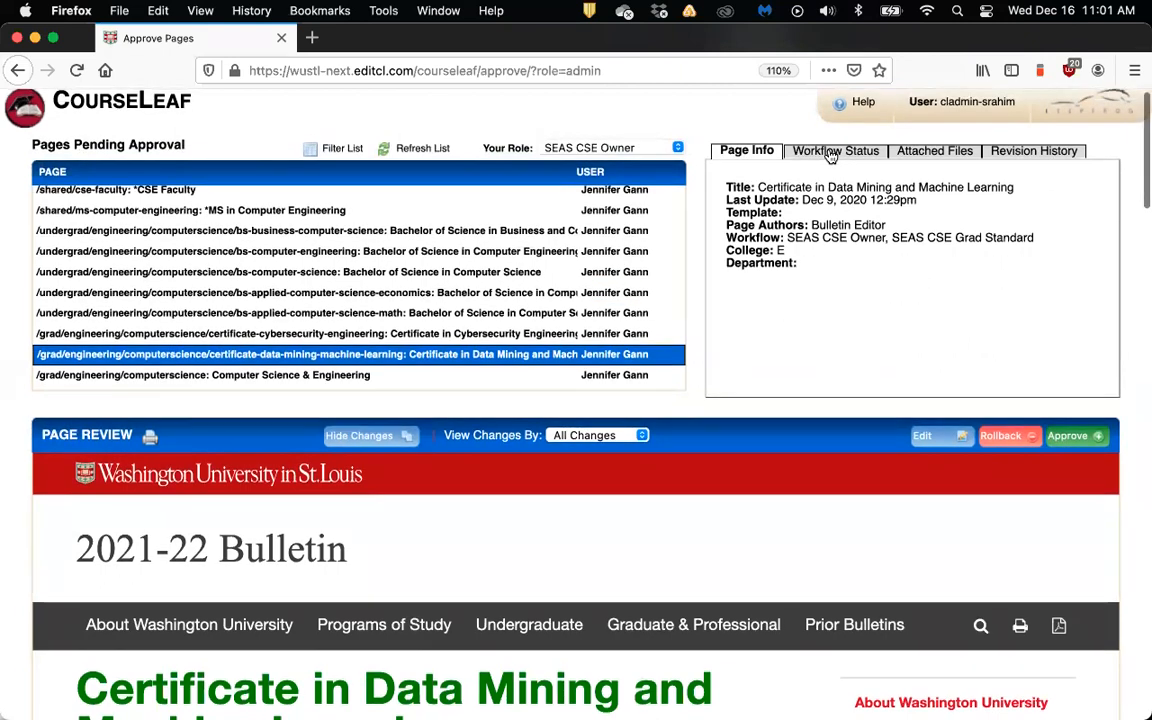
# Switch to Workflow Status and highlight the pending approvers CopyEditor through GENG Final
pyautogui.click(830, 152)
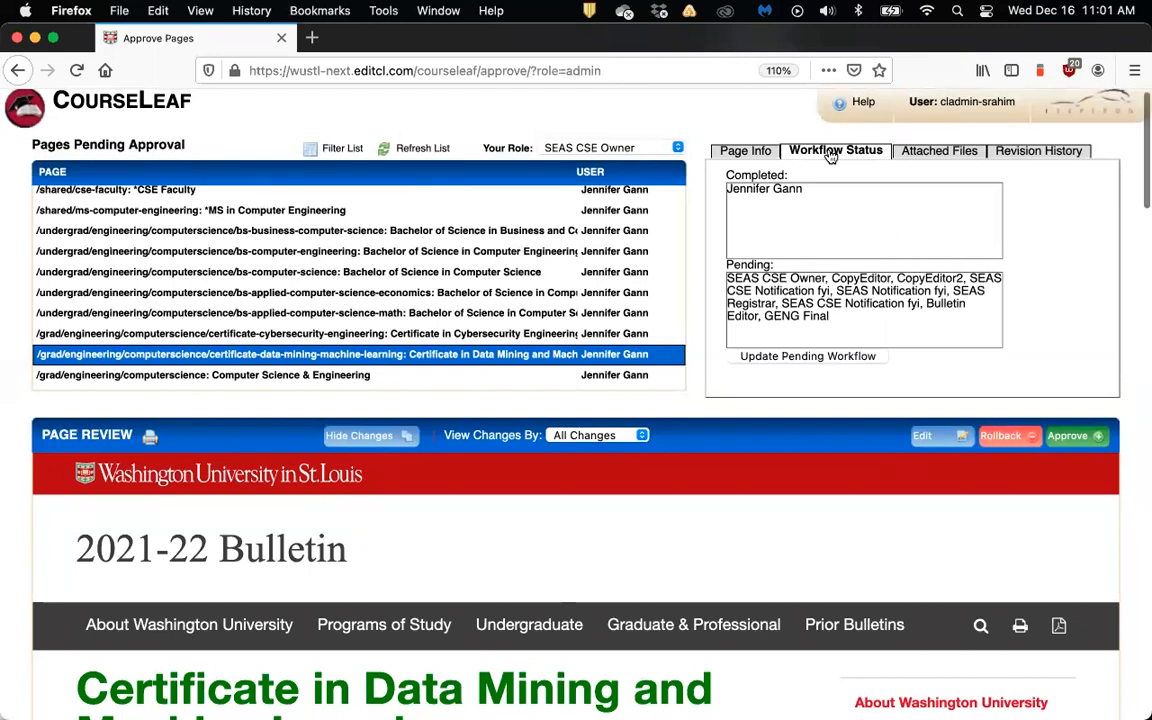
pyautogui.scroll(-1, 820, 190)
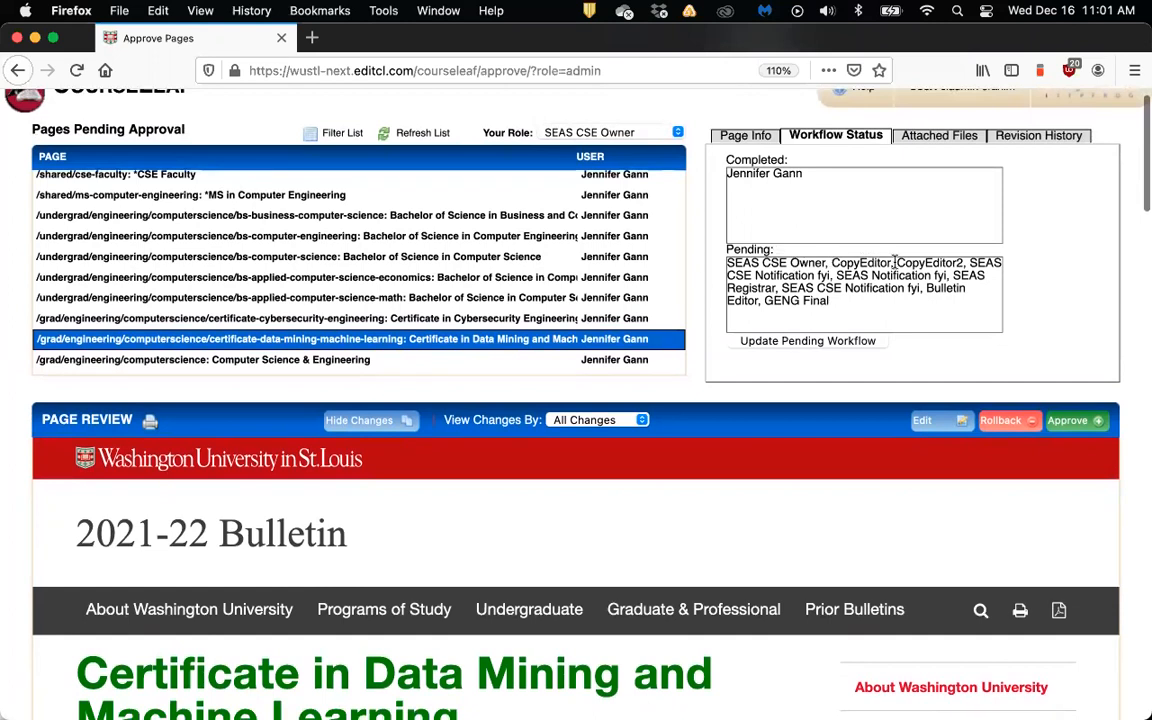
pyautogui.scroll(1, 895, 262)
pyautogui.scroll(-1, 729, 264)
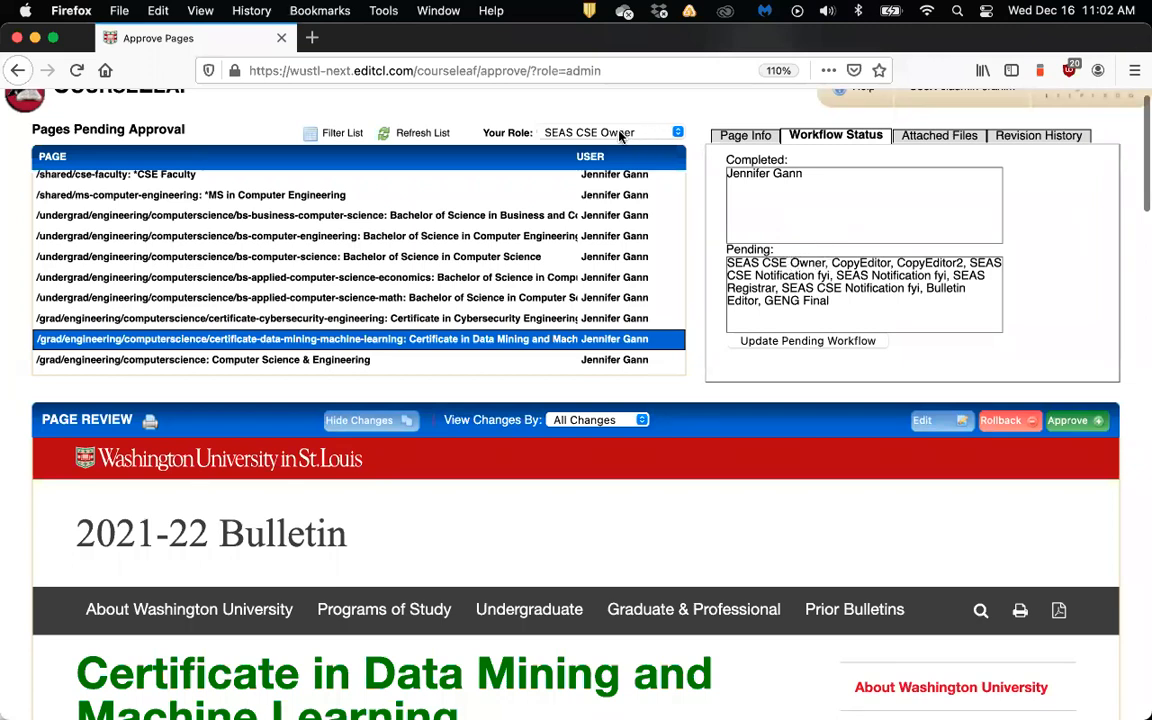
pyautogui.moveTo(832, 264); pyautogui.dragTo(966, 296)
pyautogui.click(834, 261)
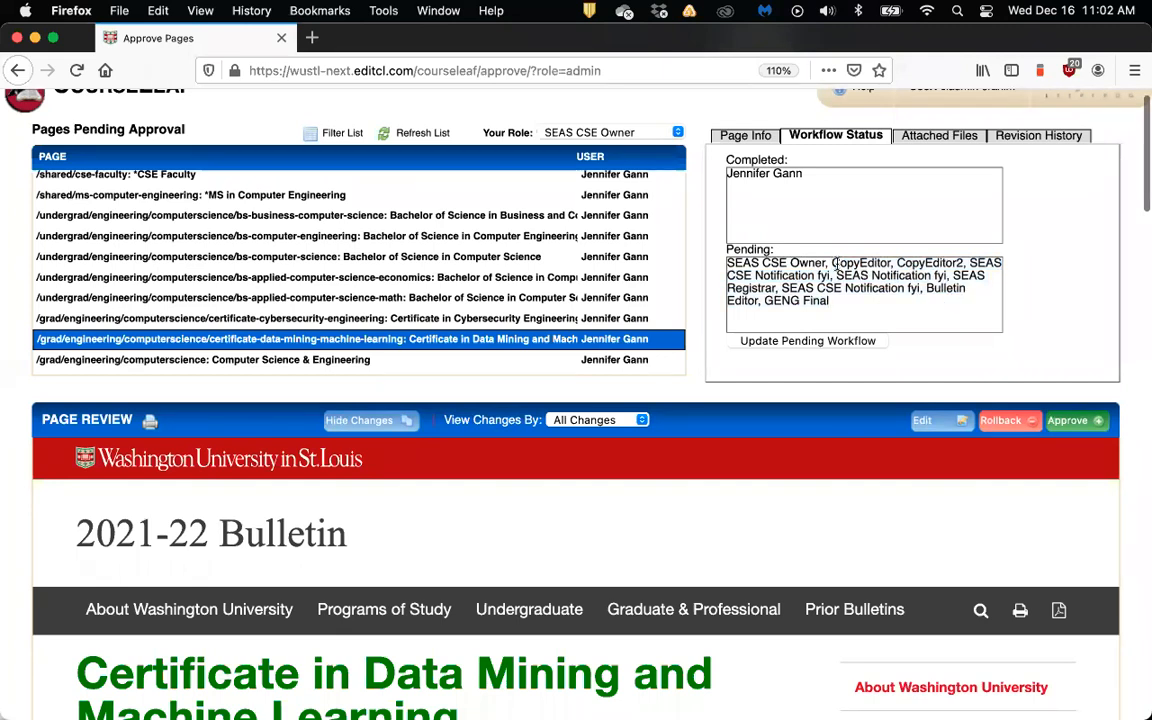
pyautogui.moveTo(834, 261); pyautogui.dragTo(830, 301)
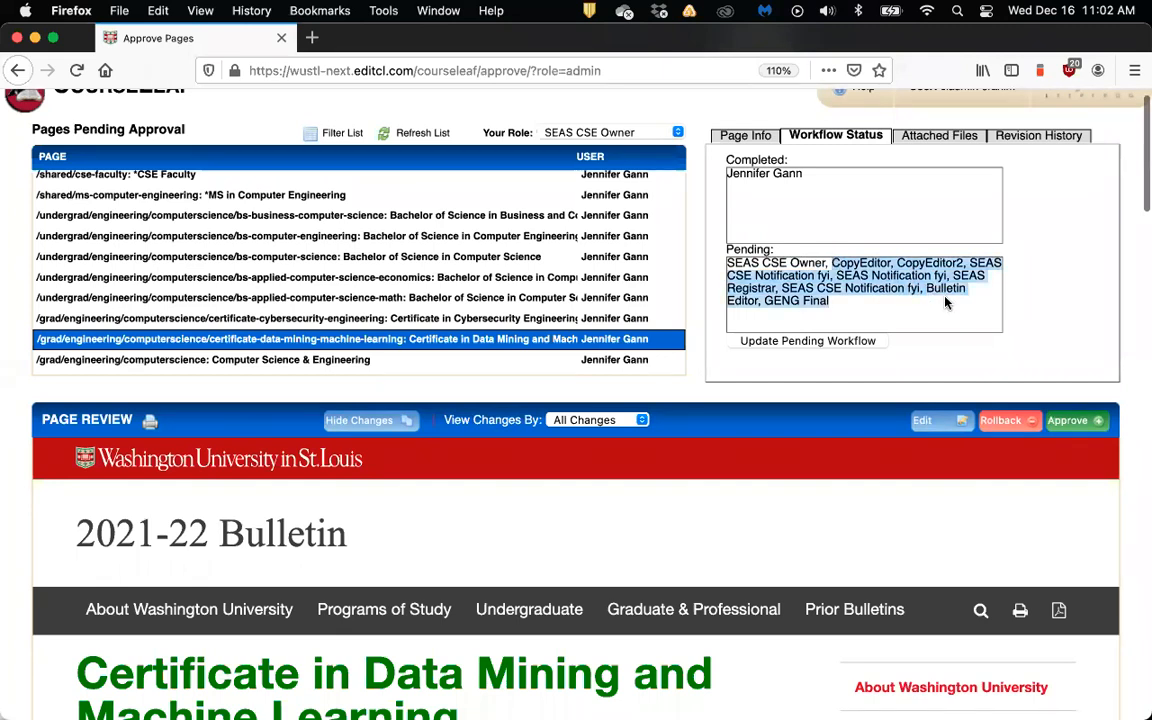
pyautogui.click(833, 259)
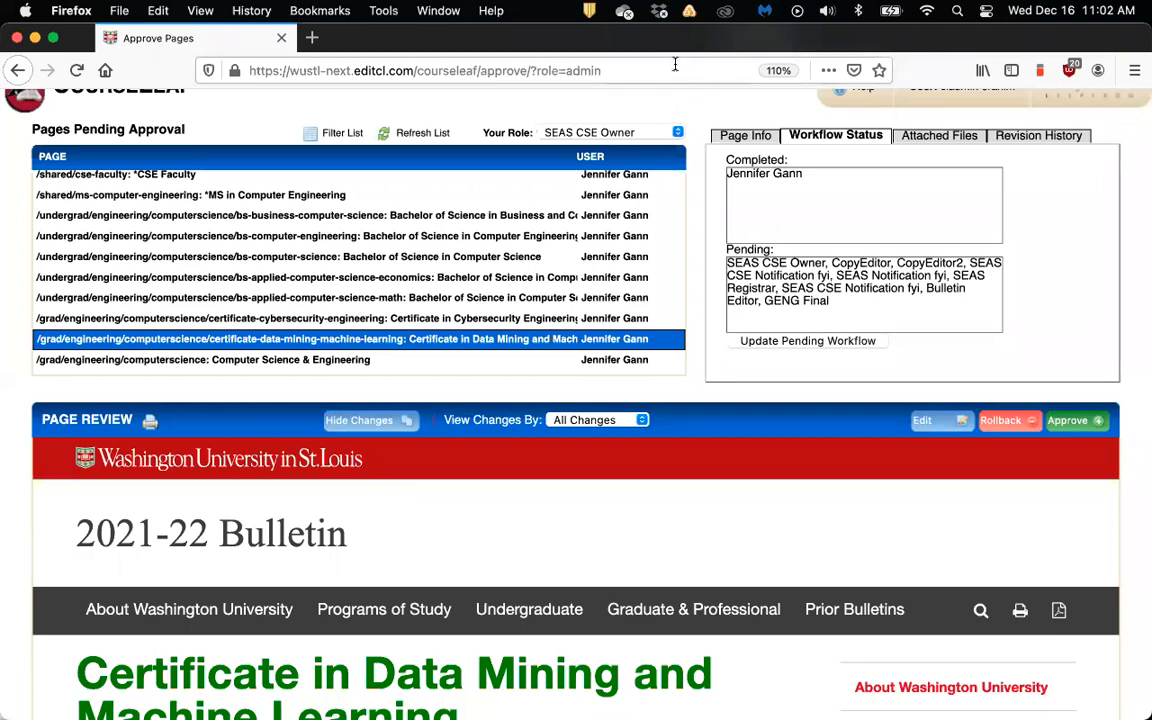
pyautogui.scroll(-1, 670, 108)
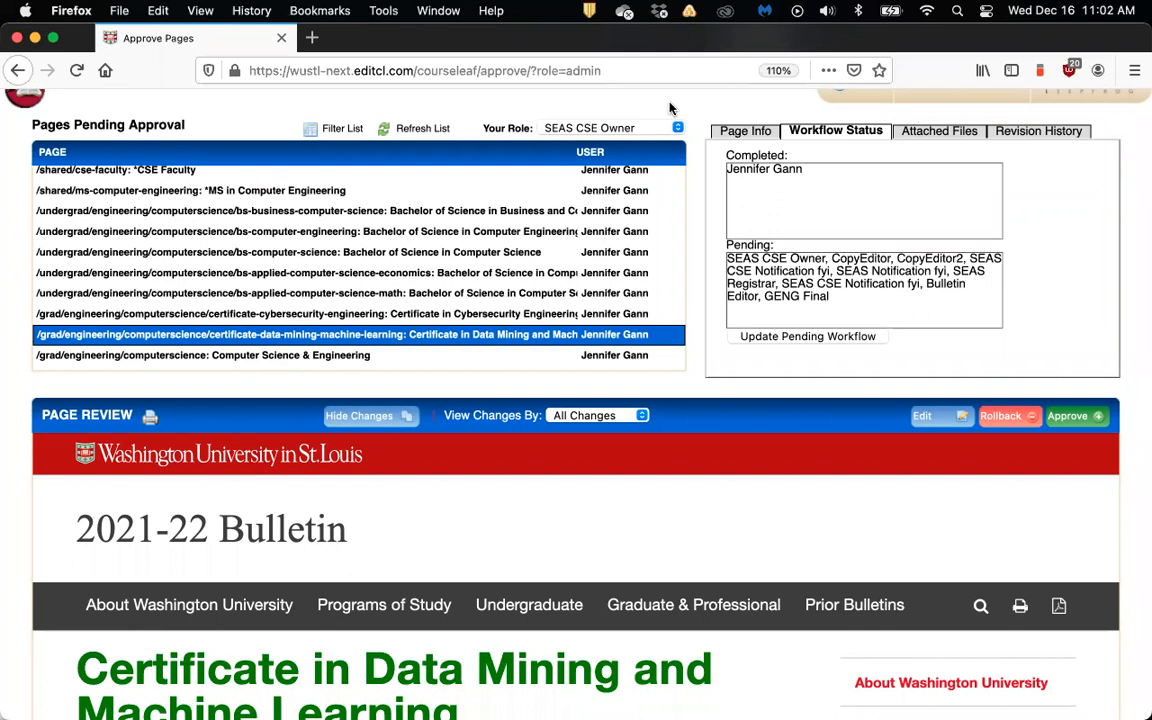
pyautogui.scroll(-1, 672, 112)
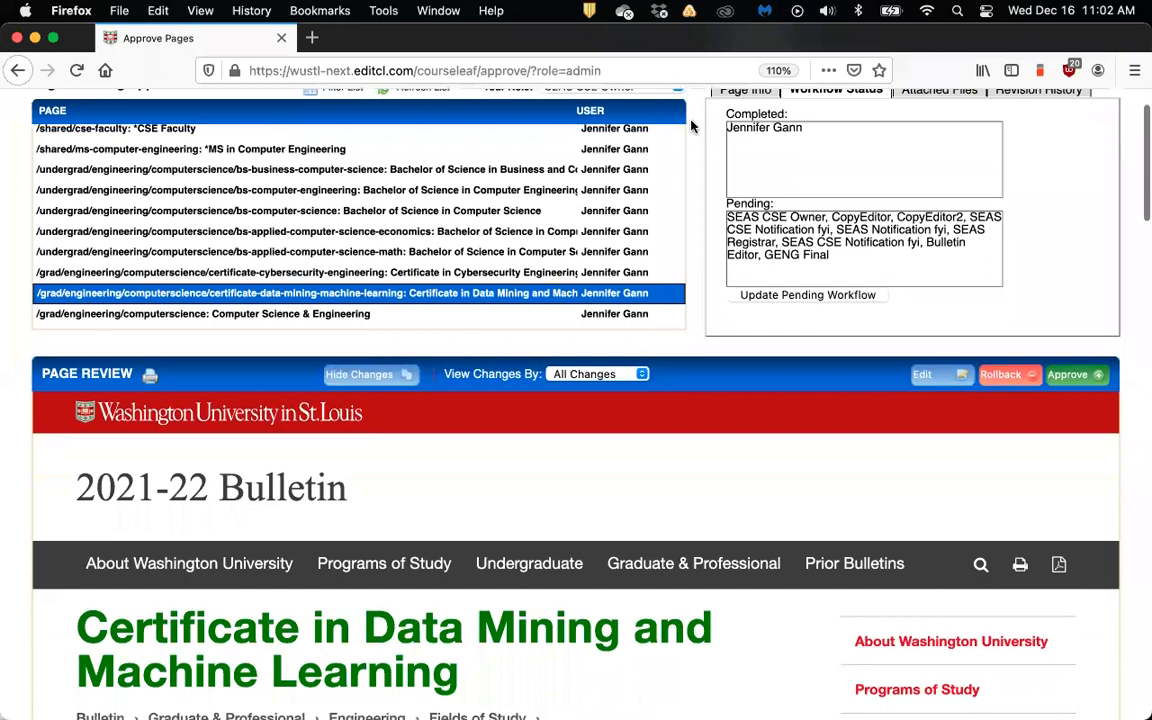
pyautogui.scroll(2, 690, 125)
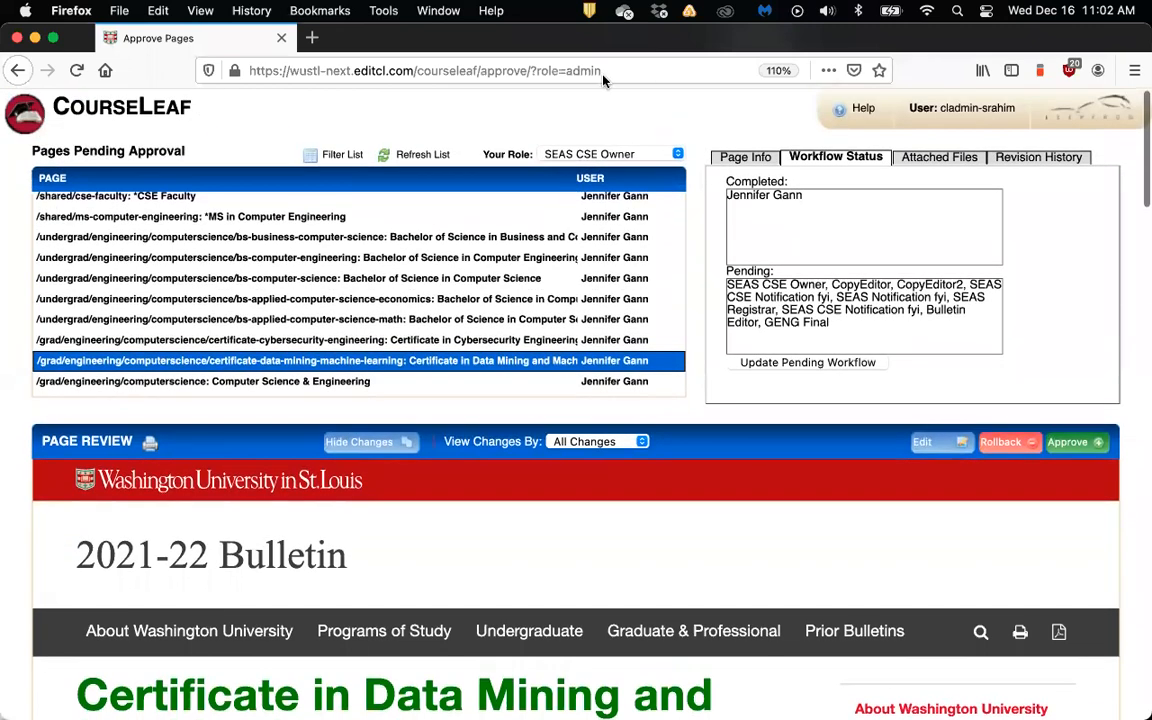